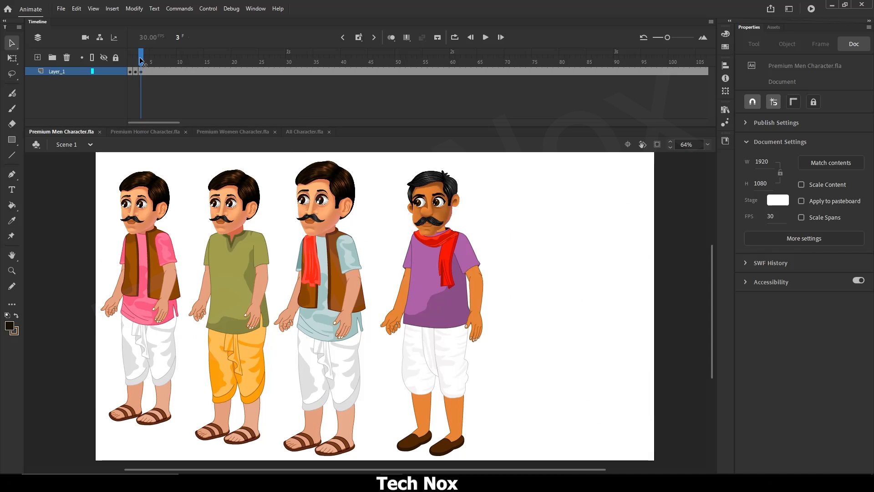
# Step: Browse the Premium Horror Character, Premium Women Character and All Character files, scrubbing through the women's timeline
pyautogui.click(130, 132)
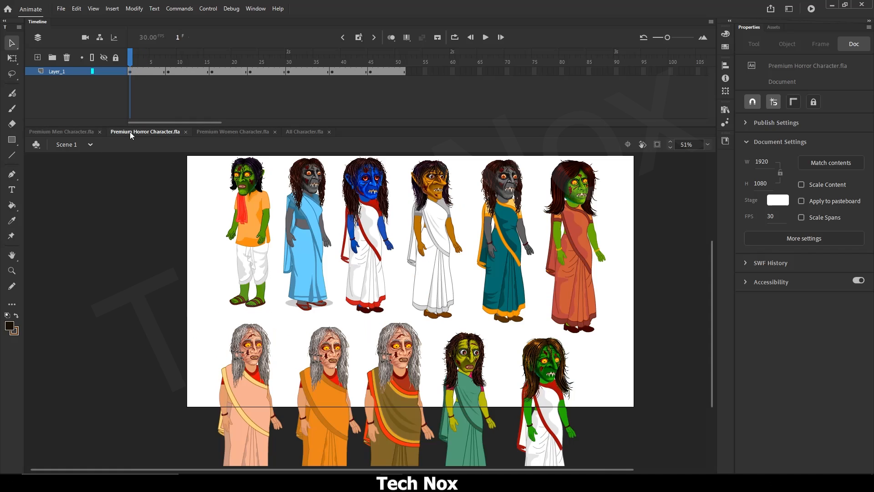
pyautogui.click(231, 131)
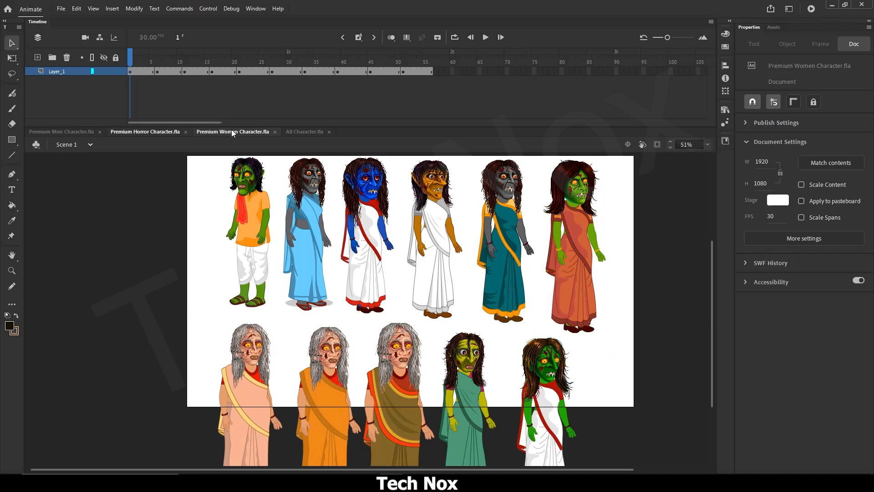
pyautogui.moveTo(141, 59); pyautogui.dragTo(306, 60)
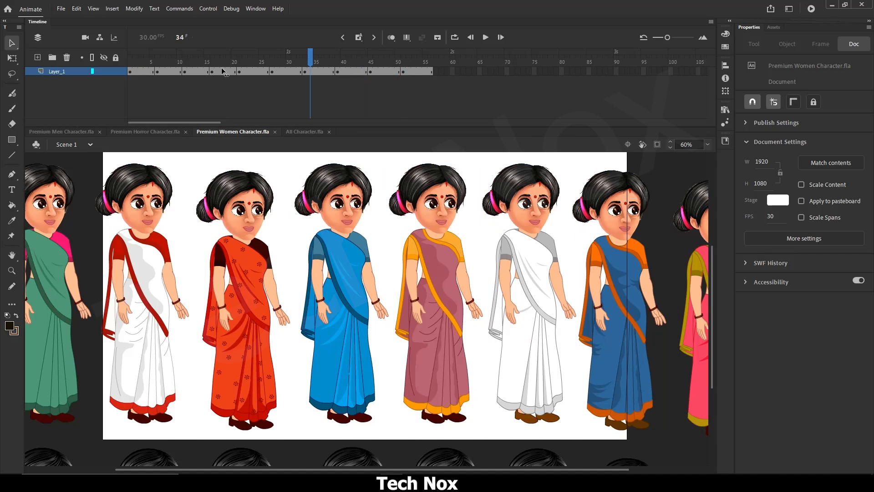
pyautogui.click(299, 132)
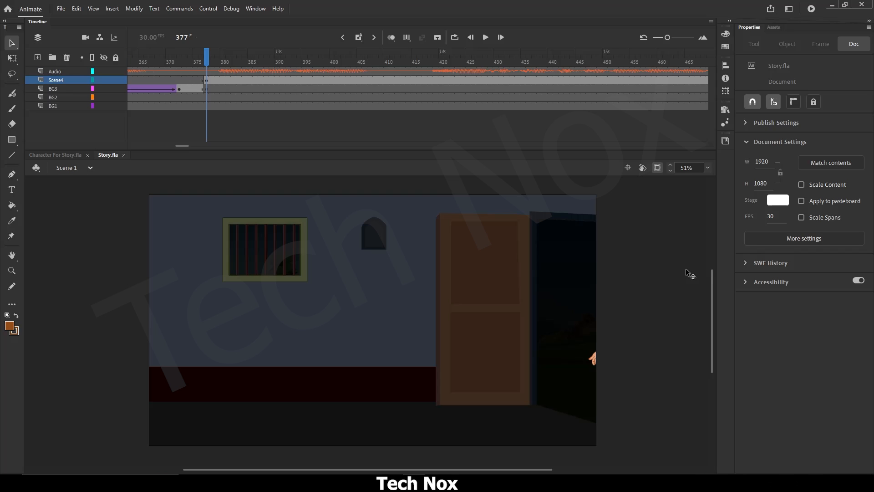
# Step: Play the story from frame 377 to review Scene4, check its end at frame 486, and play on past it
pyautogui.click(485, 37)
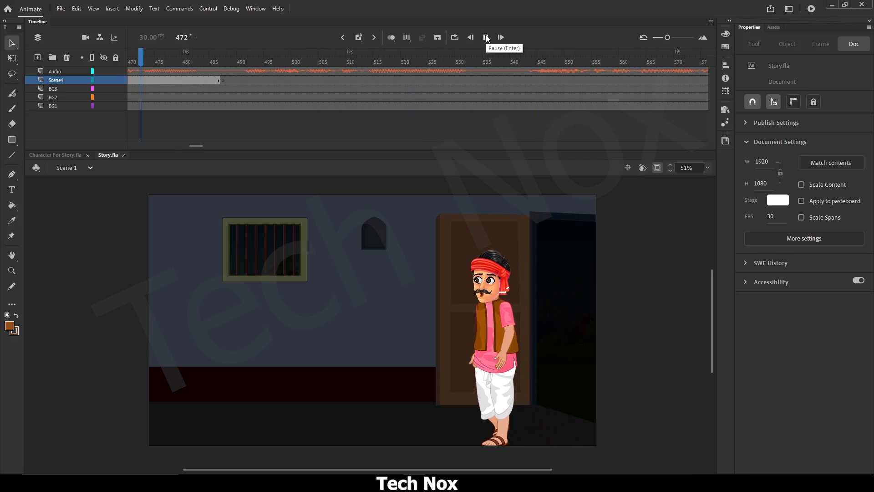
pyautogui.click(487, 37)
pyautogui.moveTo(242, 61); pyautogui.dragTo(217, 62)
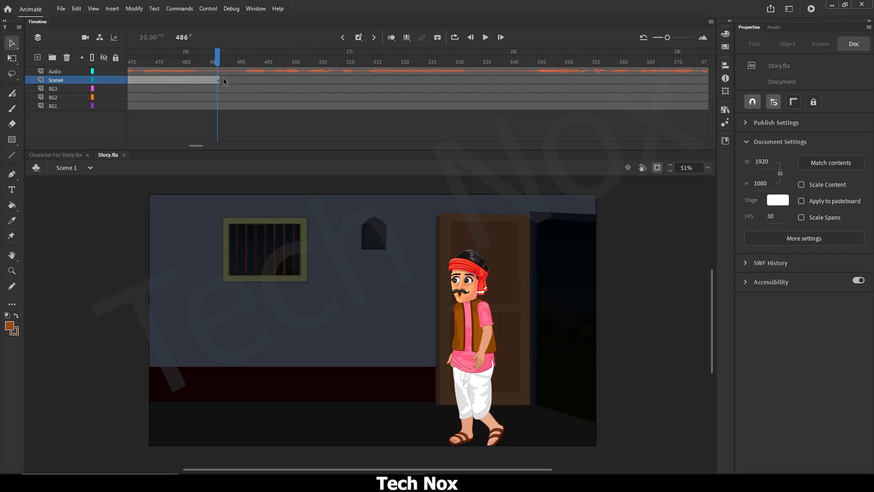
pyautogui.click(485, 38)
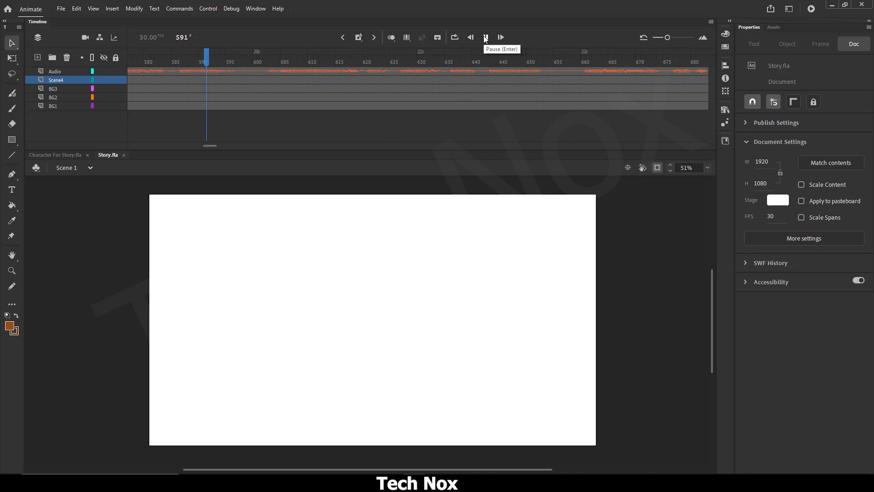
pyautogui.click(485, 37)
# Step: Add a new layer directly above Scene4 and insert a blank keyframe in it at frame 487
pyautogui.moveTo(210, 146); pyautogui.dragTo(195, 147)
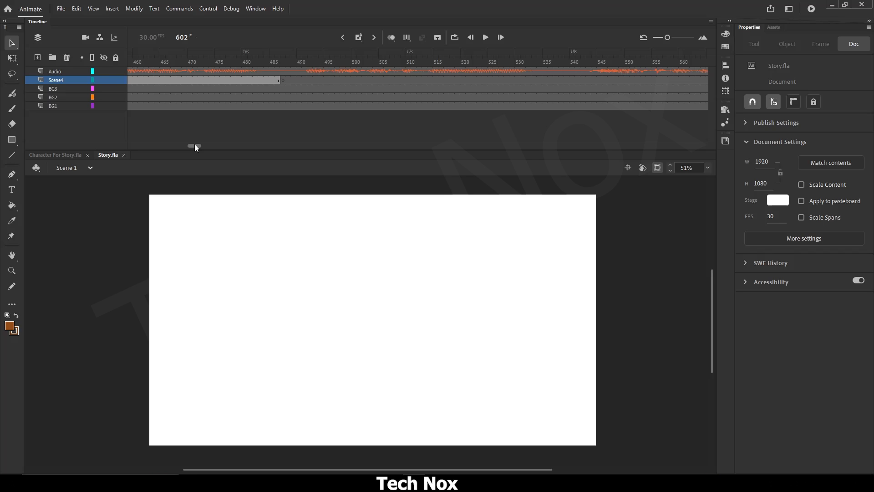
pyautogui.click(283, 80)
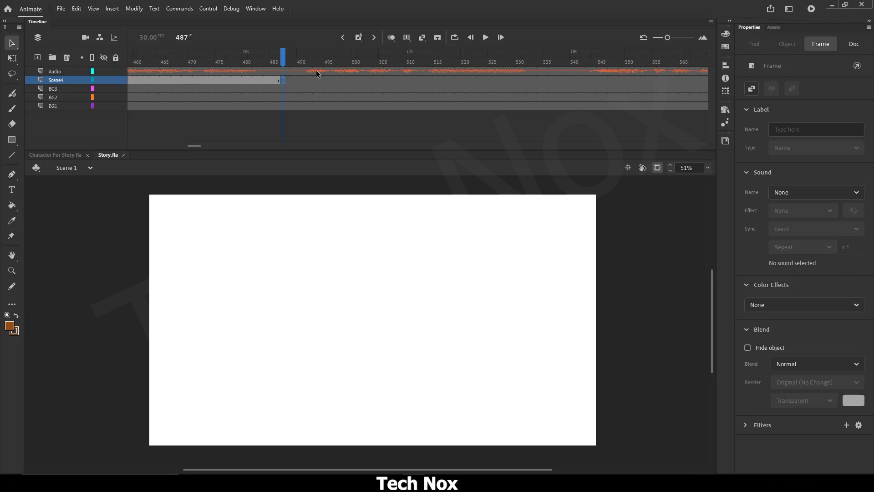
pyautogui.click(39, 58)
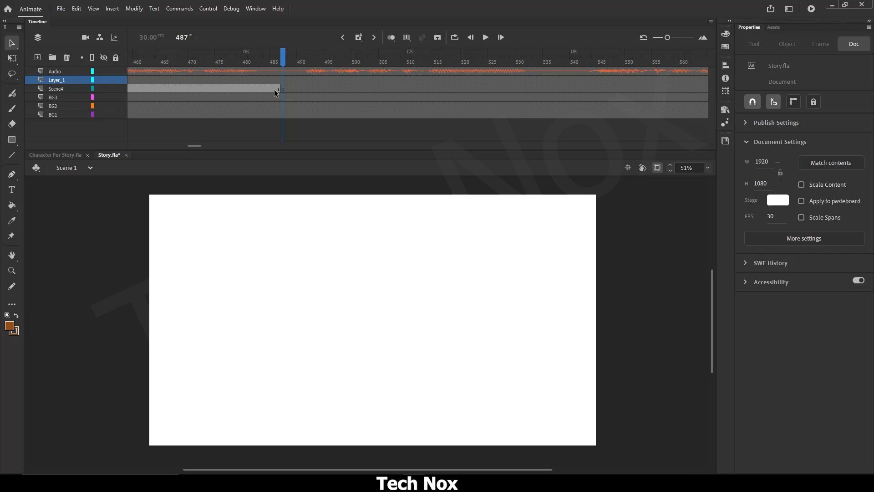
pyautogui.click(282, 81)
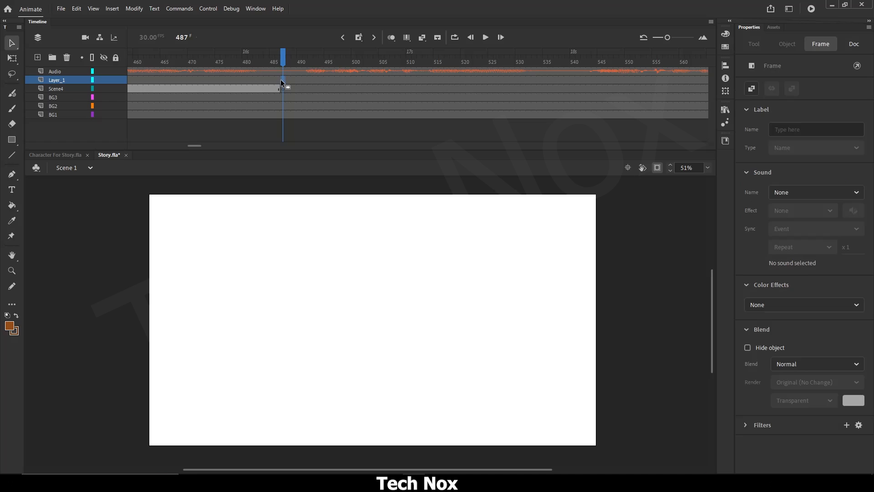
pyautogui.press('F7')
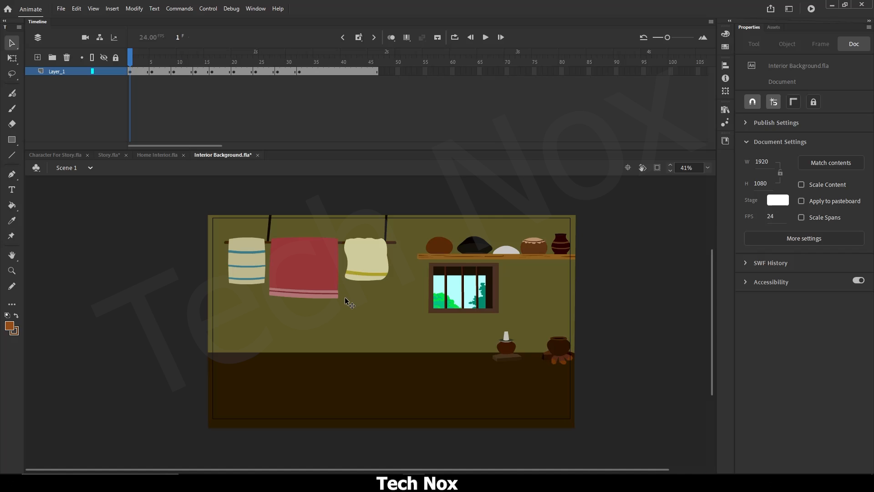
# Step: Copy the room background group from Interior Background.fla and paste it into the new layer at frame 487 of Story.fla
pyautogui.click(349, 304)
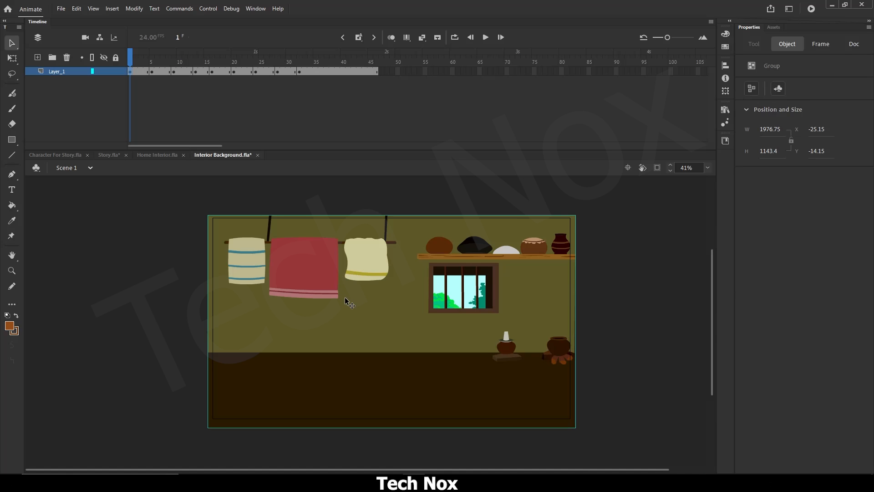
pyautogui.rightClick(356, 304)
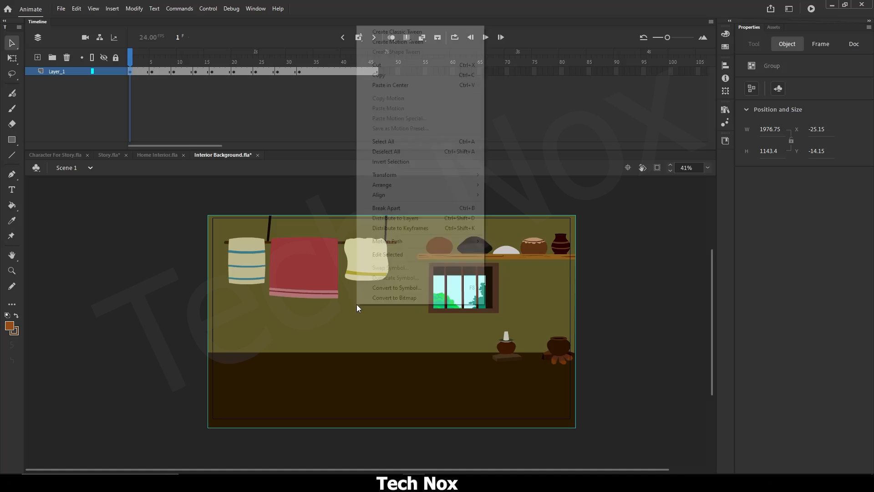
pyautogui.click(382, 76)
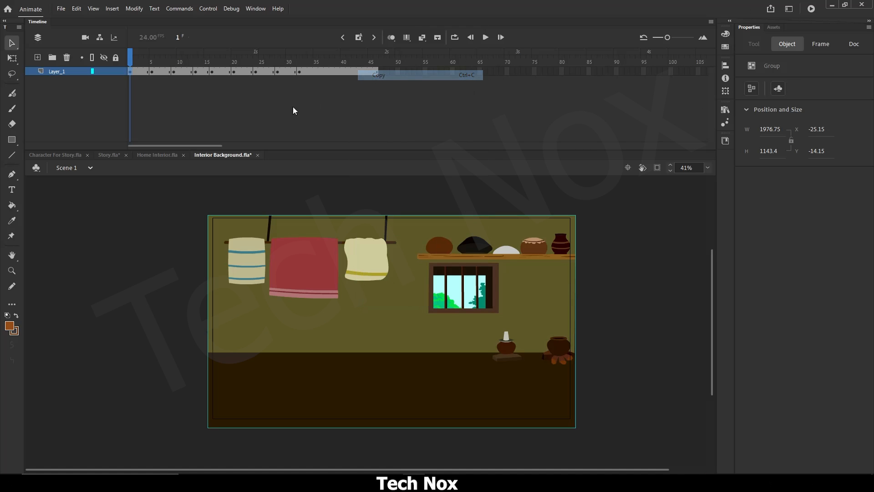
pyautogui.click(103, 155)
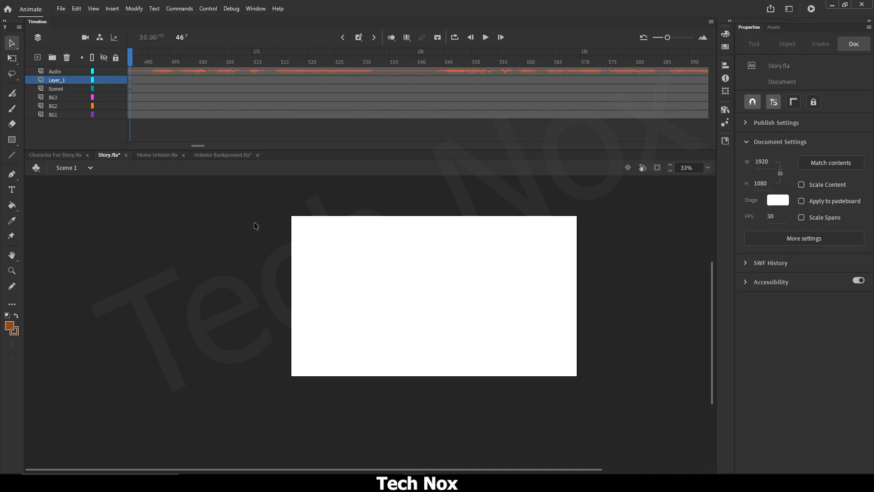
pyautogui.hotkey('ctrl', 'shift', 'v')
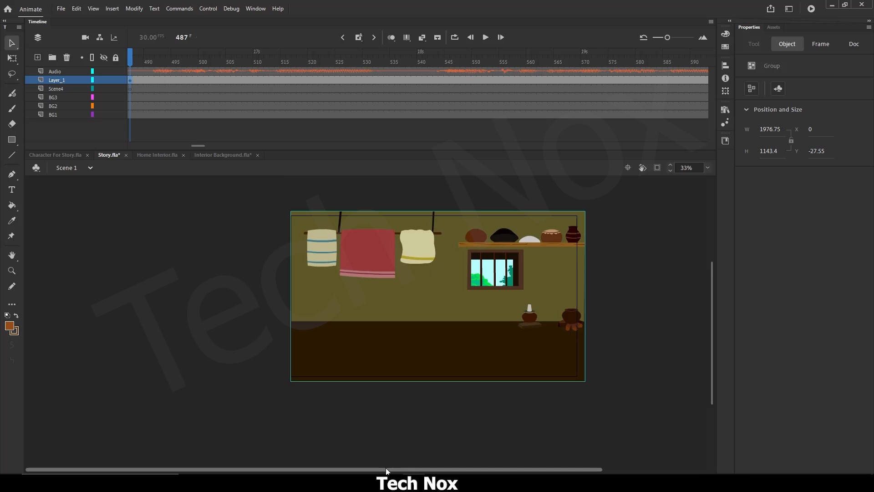
pyautogui.moveTo(386, 470); pyautogui.dragTo(427, 470)
pyautogui.scroll(1, 342, 255)
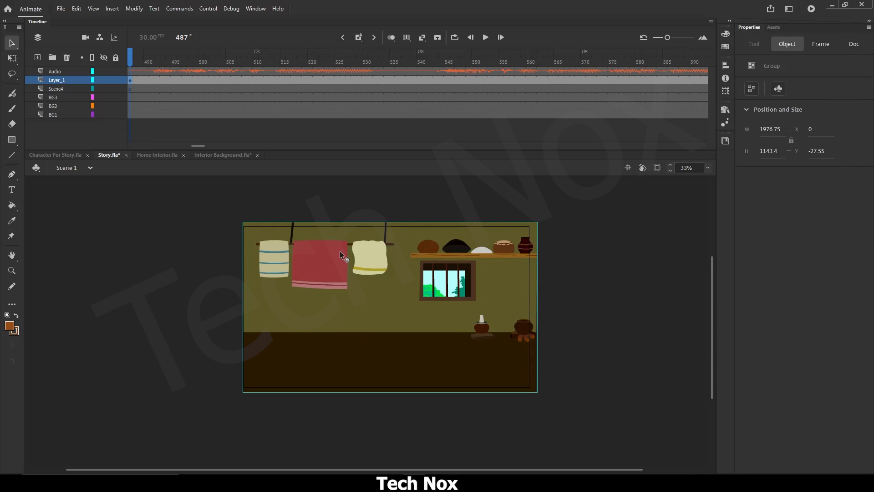
# Step: Rename the new background layer to Scene5
pyautogui.doubleClick(58, 80)
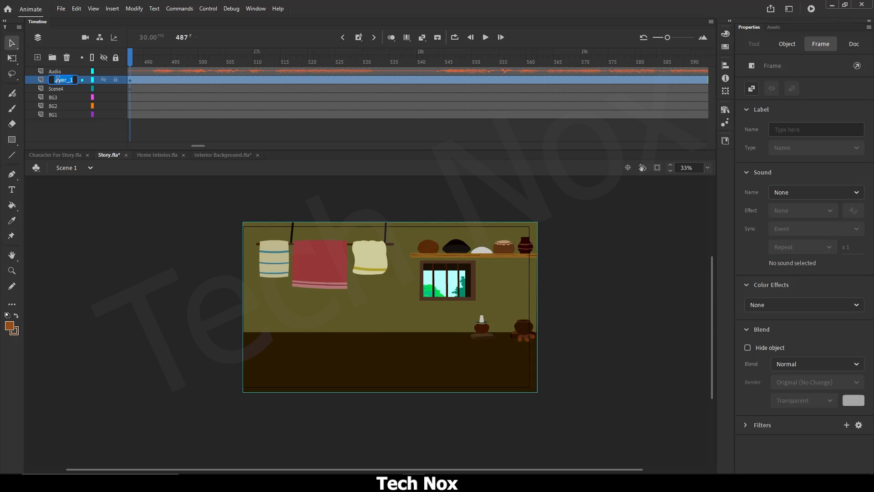
pyautogui.write('Scene5')
pyautogui.press('Return')
# Step: Convert the room background group to a Graphic symbol named g
pyautogui.moveTo(202, 146); pyautogui.dragTo(202, 145)
pyautogui.click(404, 288)
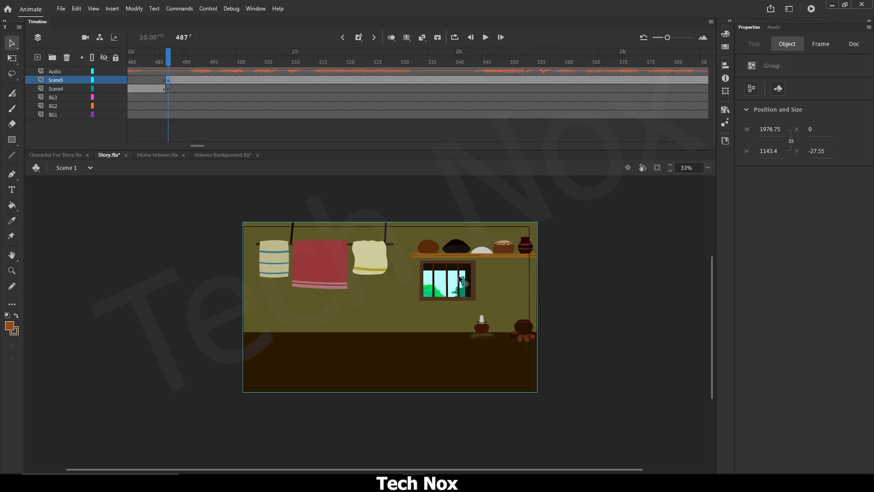
pyautogui.press('F8')
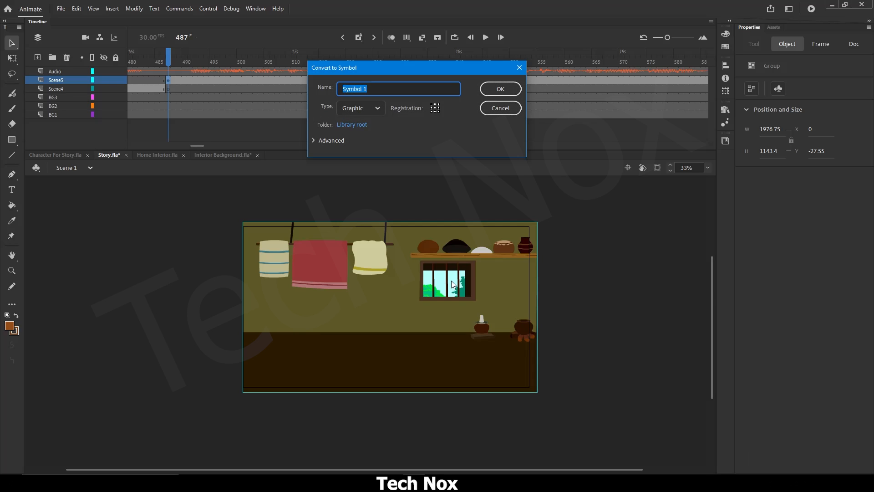
pyautogui.write('g')
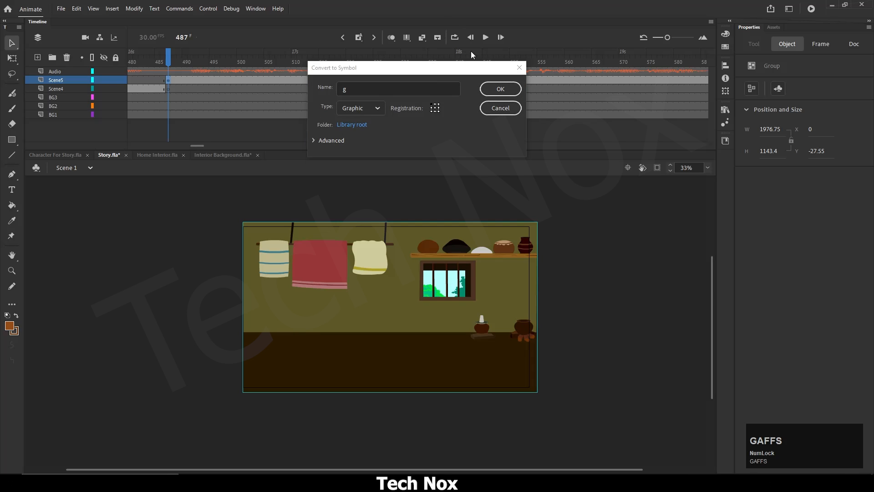
pyautogui.click(499, 90)
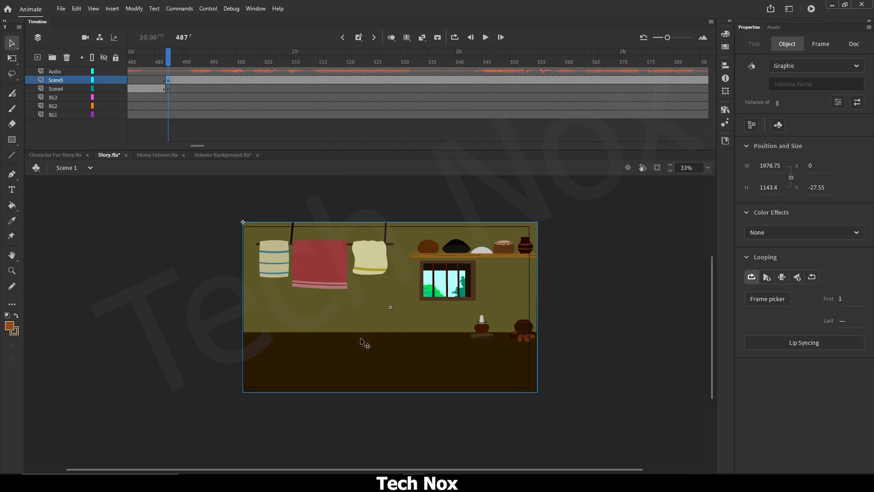
# Step: Open the symbol g for editing and add a new layer above its background layer
pyautogui.click(406, 295)
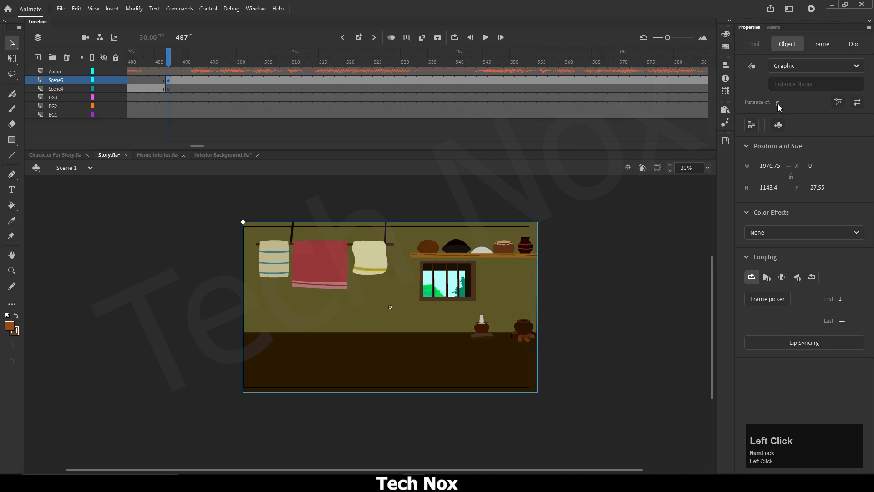
pyautogui.doubleClick(415, 296)
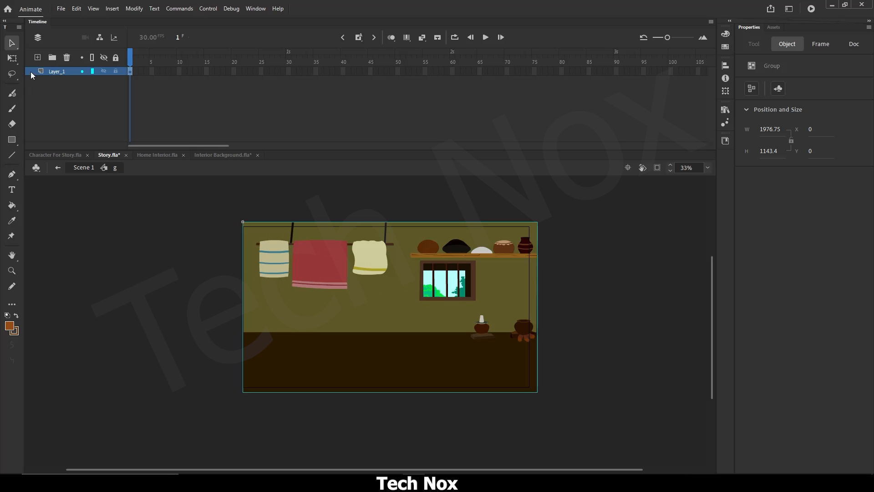
pyautogui.click(38, 58)
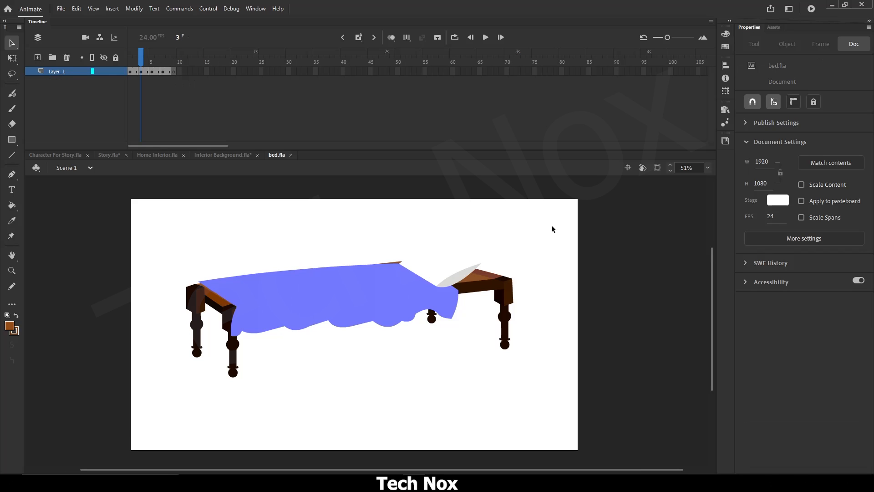
# Step: Copy the bed with the blue sheet from frame 4 of bed.fla and paste it into Layer_2 inside symbol g in Story.fla
pyautogui.moveTo(142, 61)
pyautogui.mouseDown()
pyautogui.moveTo(131, 62)
pyautogui.moveTo(176, 62)
pyautogui.moveTo(130, 61)
pyautogui.moveTo(150, 63)
pyautogui.mouseUp()
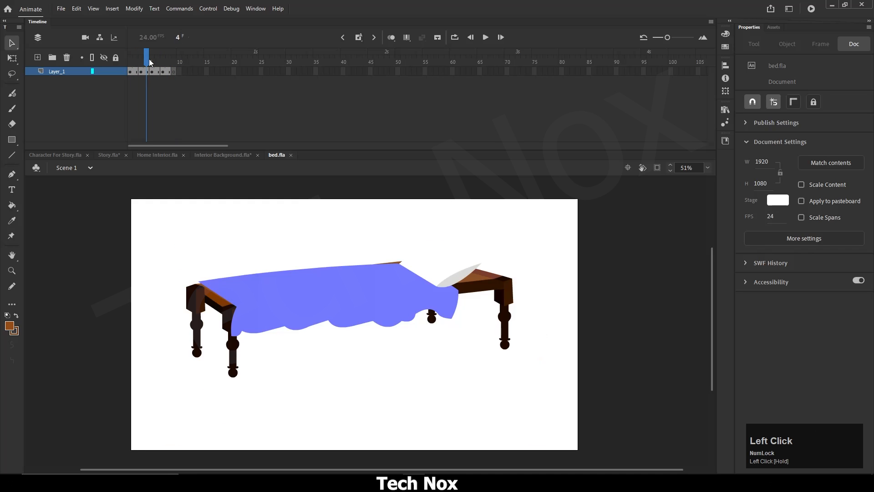
pyautogui.click(324, 292)
pyautogui.rightClick(325, 292)
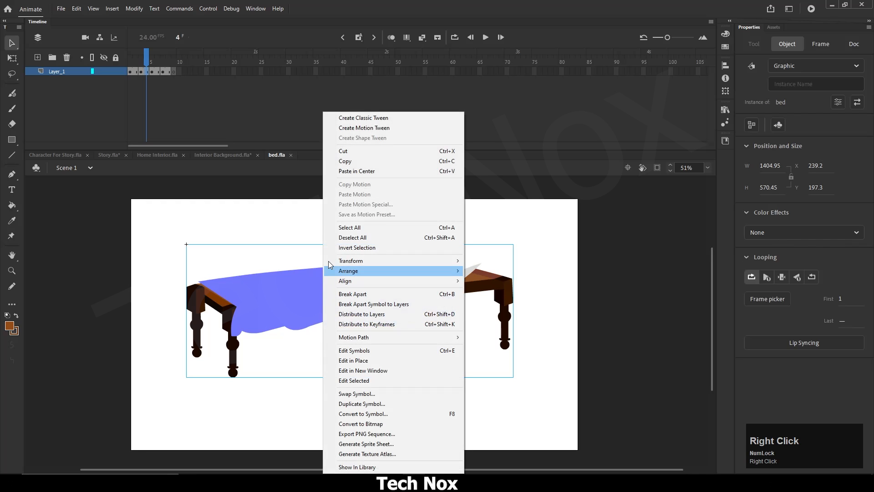
pyautogui.click(346, 162)
pyautogui.click(108, 154)
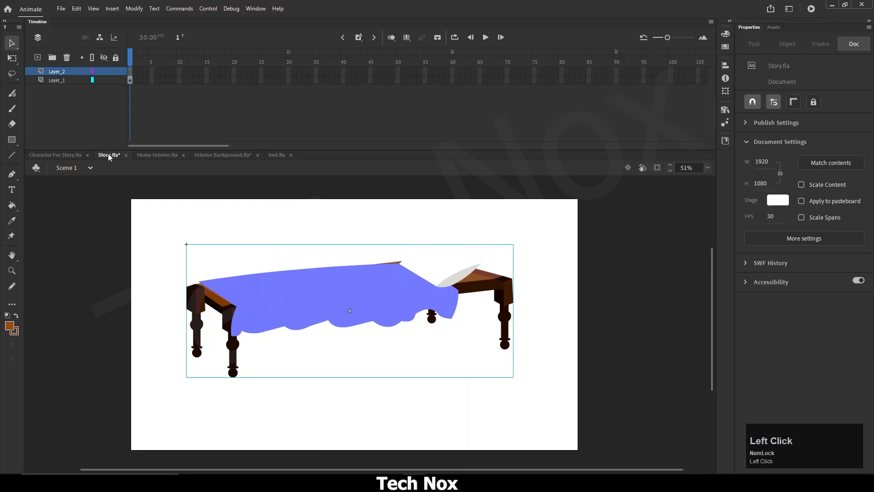
pyautogui.hotkey('ctrl', 'v')
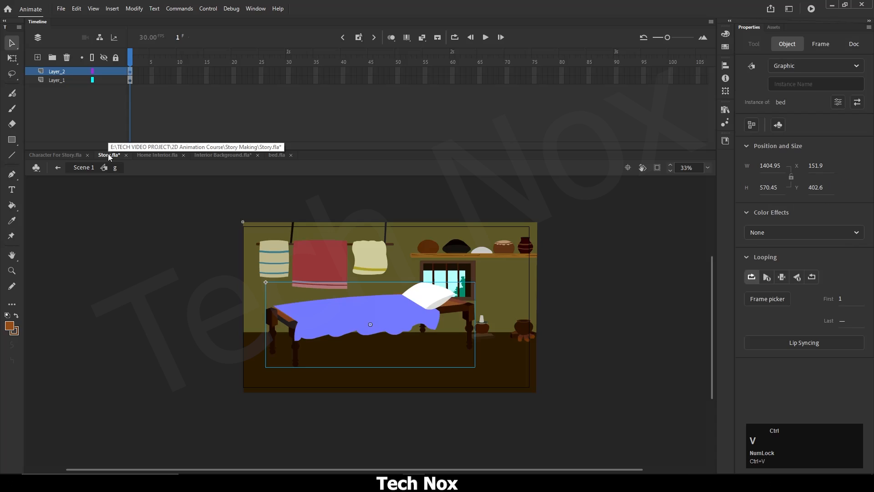
# Step: Scale the bed down with Free Transform and place it against the room's left edge, below the hanging towels
pyautogui.click(12, 59)
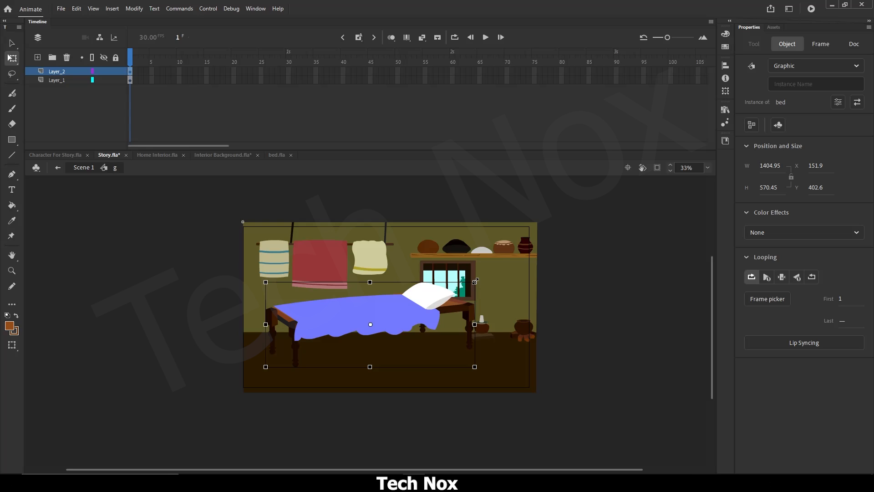
pyautogui.moveTo(476, 281); pyautogui.dragTo(350, 315)
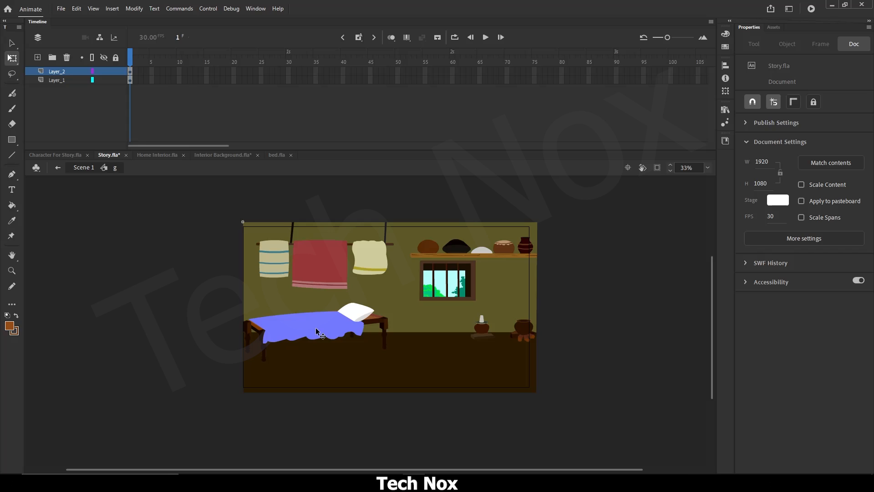
# Step: Rename Layer_2 as Bed and Layer_1 as bg inside symbol g
pyautogui.doubleClick(55, 71)
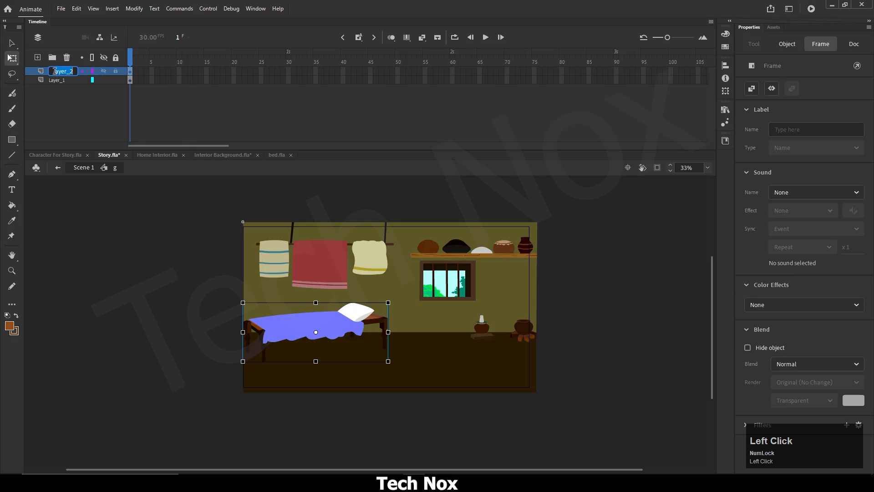
pyautogui.write('Bed')
pyautogui.press('Return')
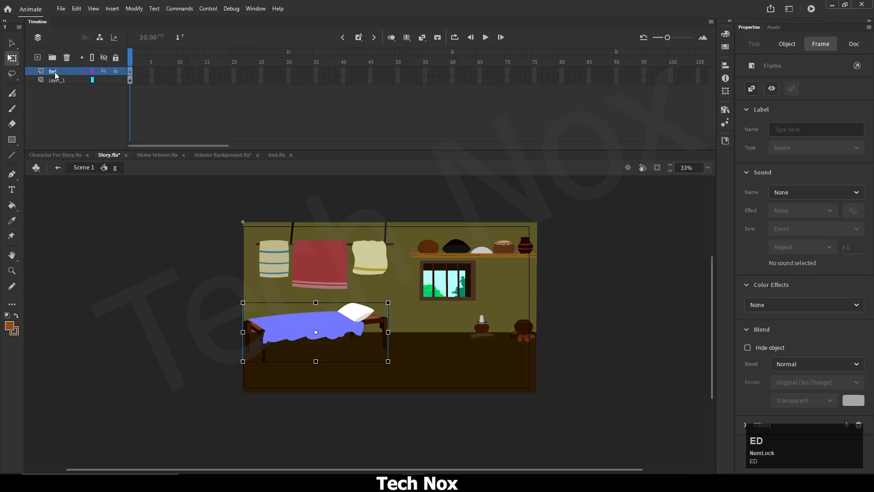
pyautogui.doubleClick(56, 79)
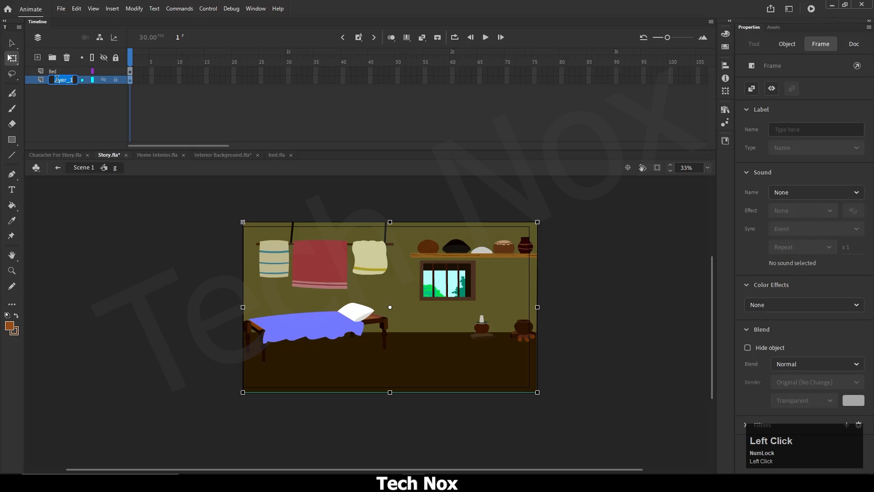
pyautogui.write('bg')
pyautogui.press('Return')
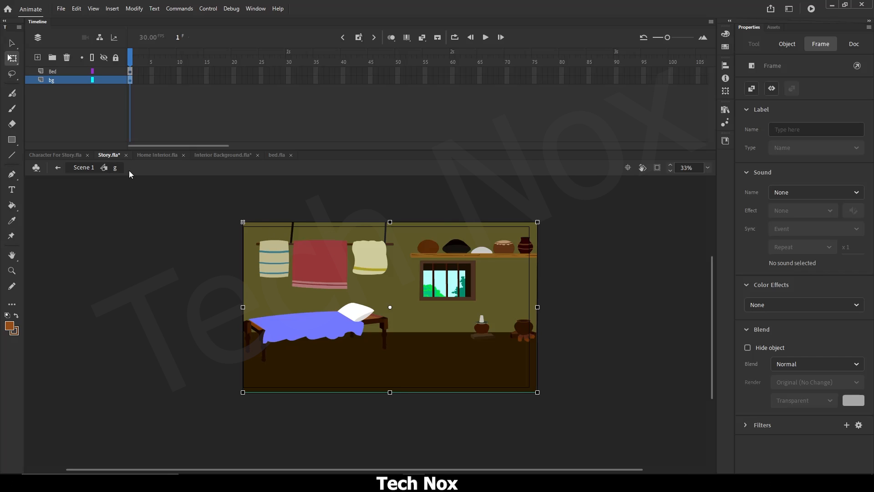
# Step: Copy the seated woman in the teal sari from Character For Story.fla
pyautogui.click(305, 334)
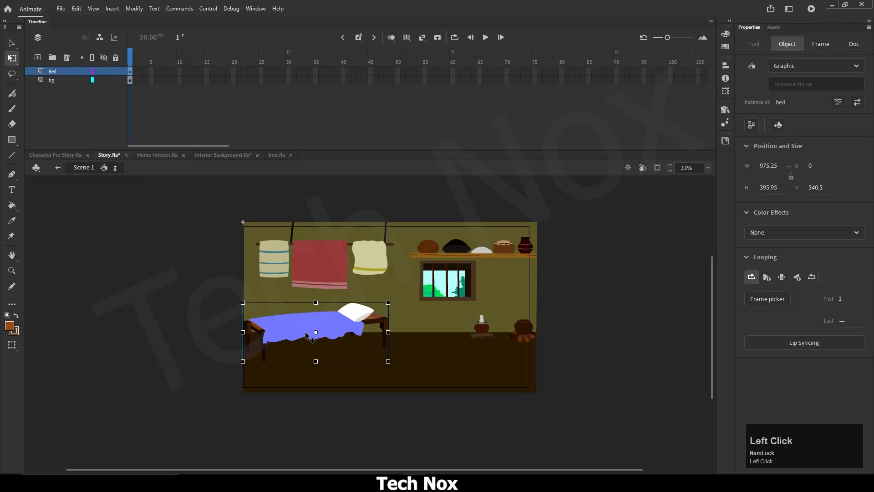
pyautogui.click(55, 155)
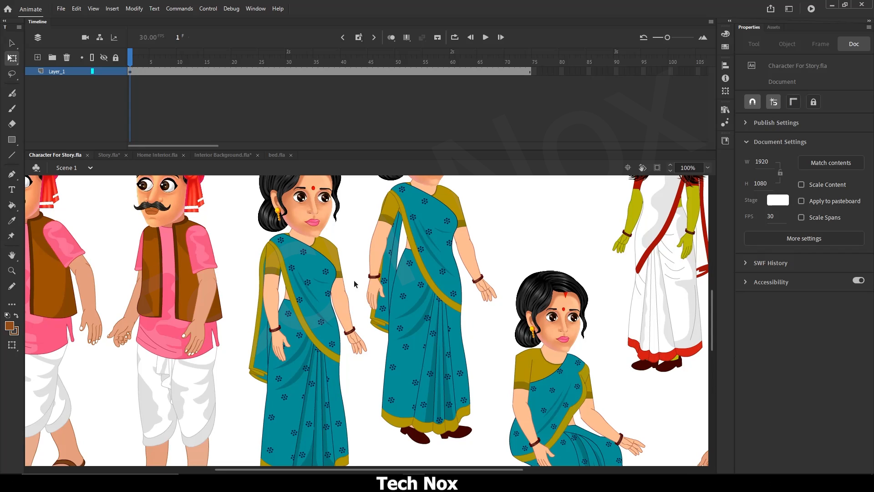
pyautogui.keyDown('ctrl'); pyautogui.scroll(-2, 321, 295); pyautogui.keyUp('ctrl')
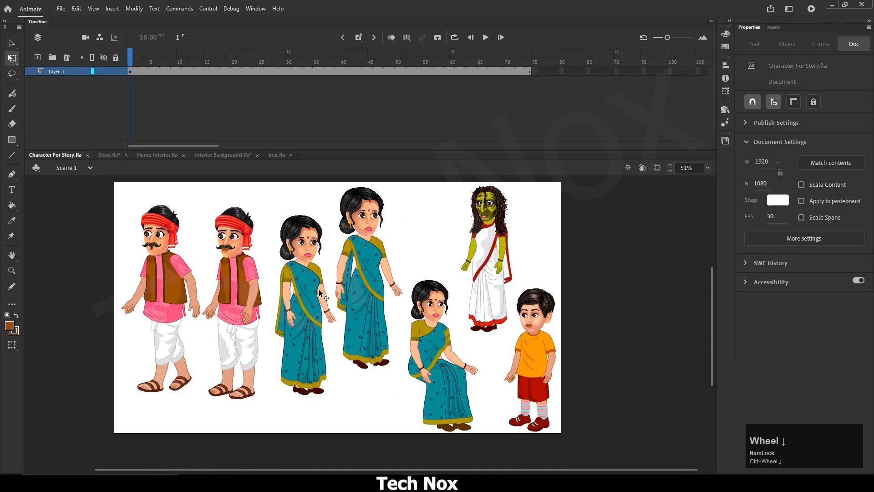
pyautogui.click(428, 336)
pyautogui.rightClick(428, 336)
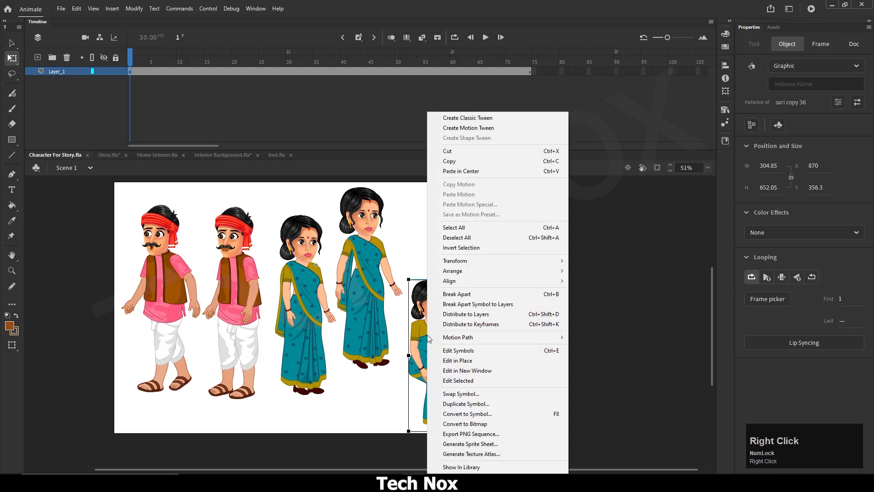
pyautogui.click(439, 162)
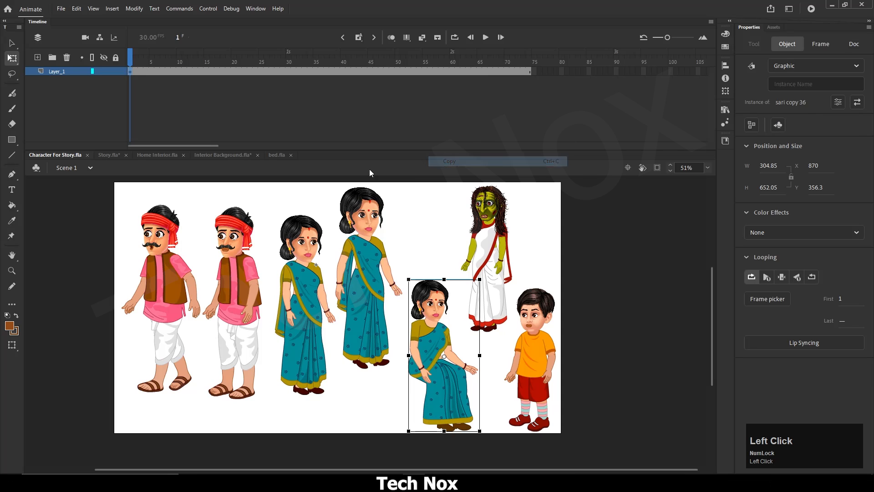
# Step: Add a layer above Bed in symbol g of Story.fla, paste the seated woman there and place her on the bed
pyautogui.click(108, 154)
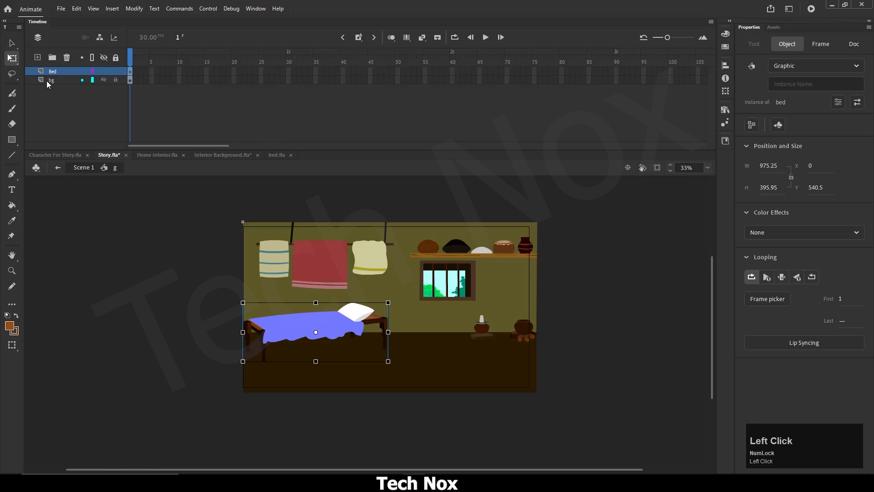
pyautogui.click(38, 57)
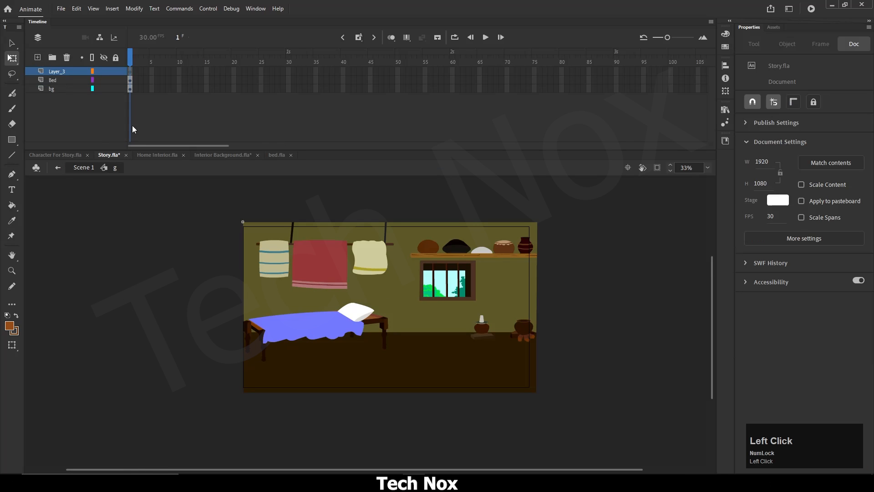
pyautogui.hotkey('ctrl', 'v')
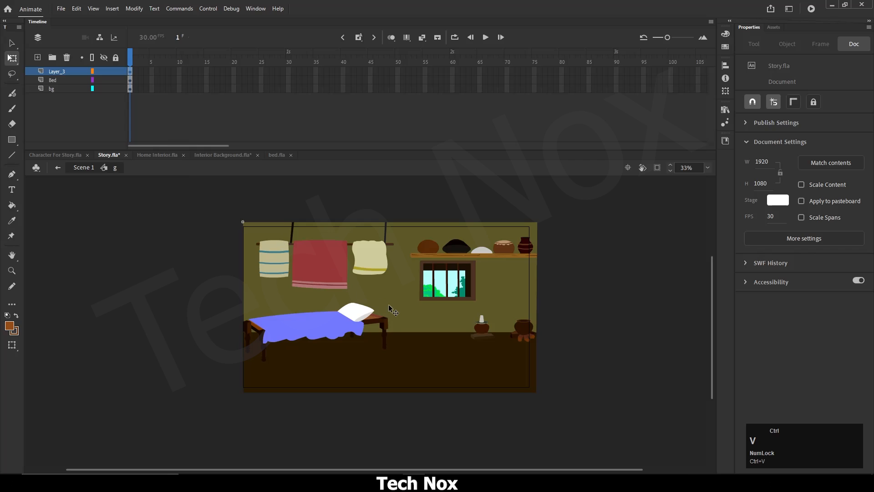
pyautogui.moveTo(369, 311); pyautogui.dragTo(321, 300)
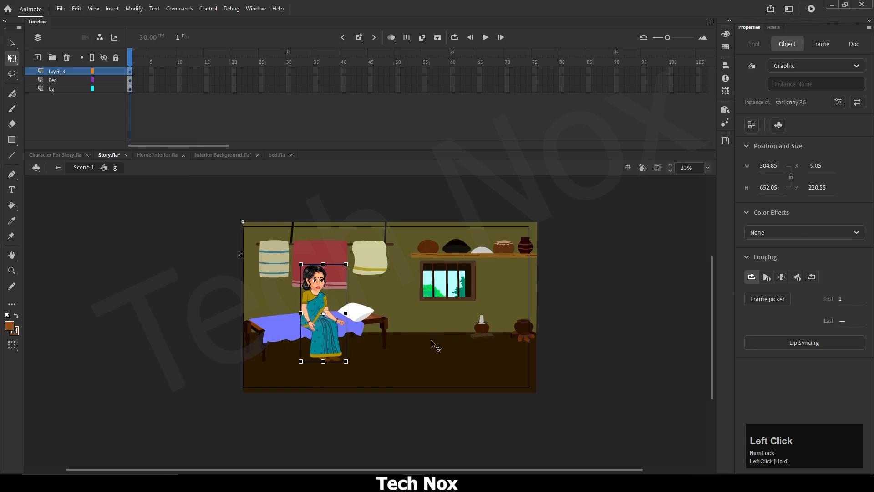
# Step: Lock the Bed and bg layers and rename the woman's layer as Chracter
pyautogui.click(428, 346)
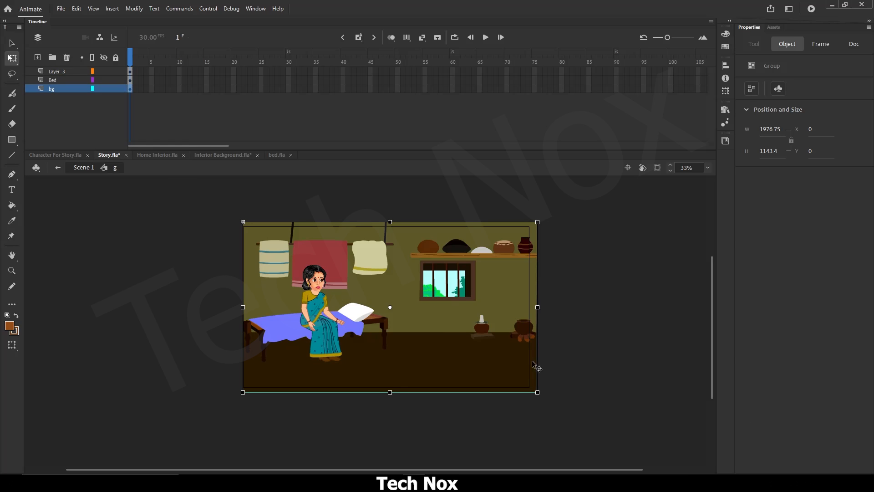
pyautogui.click(115, 90)
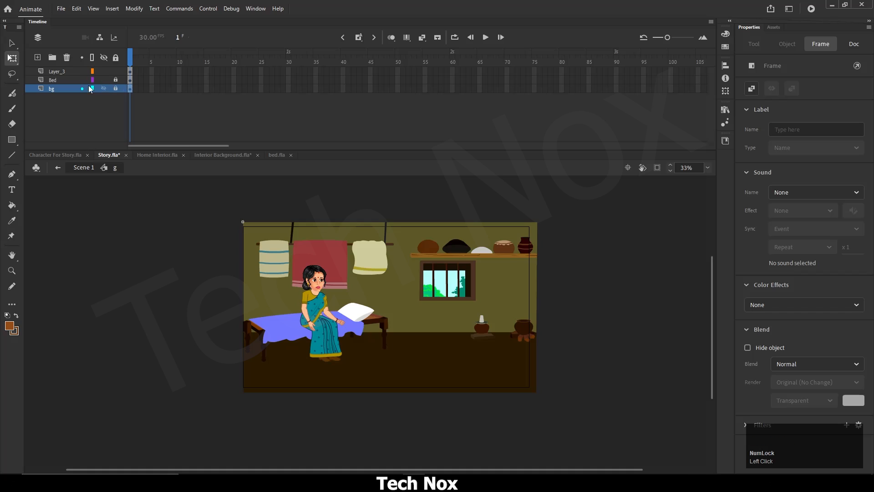
pyautogui.doubleClick(64, 72)
pyautogui.write('Character')
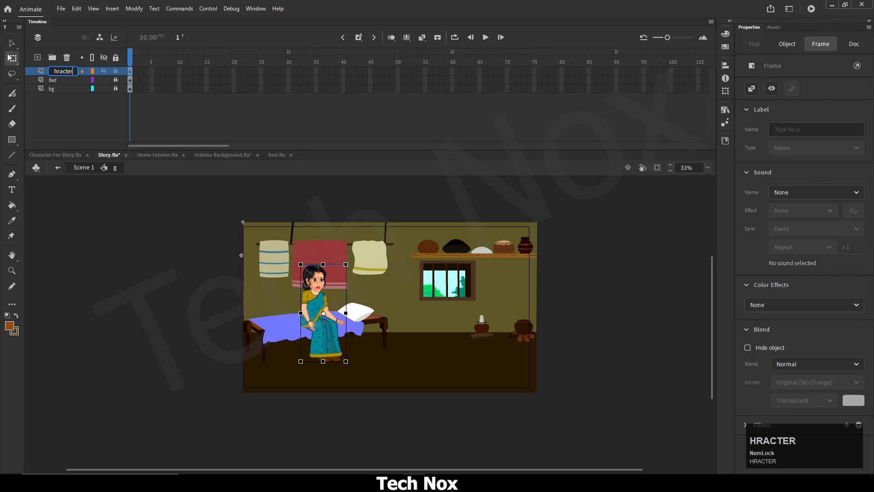
pyautogui.click(440, 337)
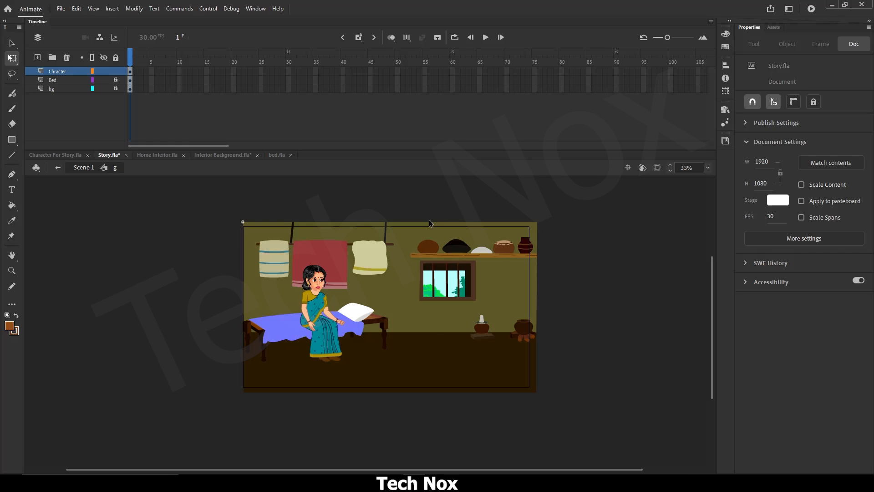
# Step: Open the seated woman's symbol for editing in place and adjust the timeline height to view its body-part layers, staying on frame 1
pyautogui.scroll(2, 431, 223)
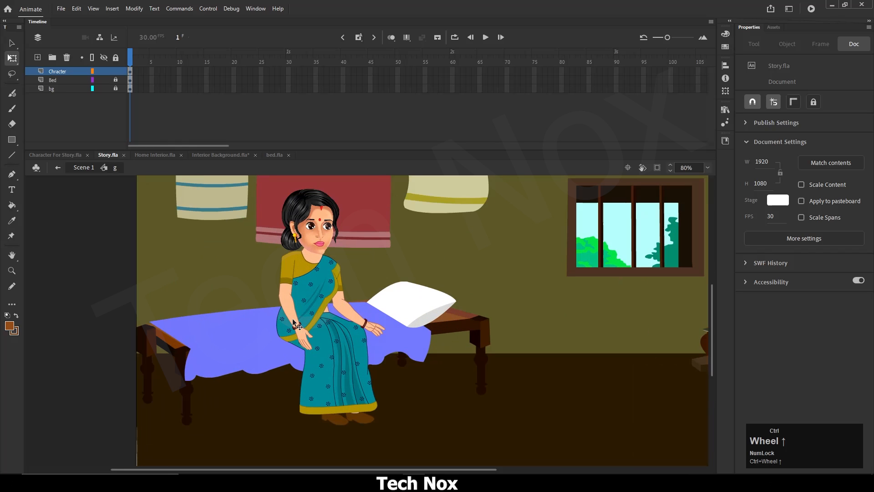
pyautogui.scroll(1, 707, 327)
pyautogui.click(710, 324)
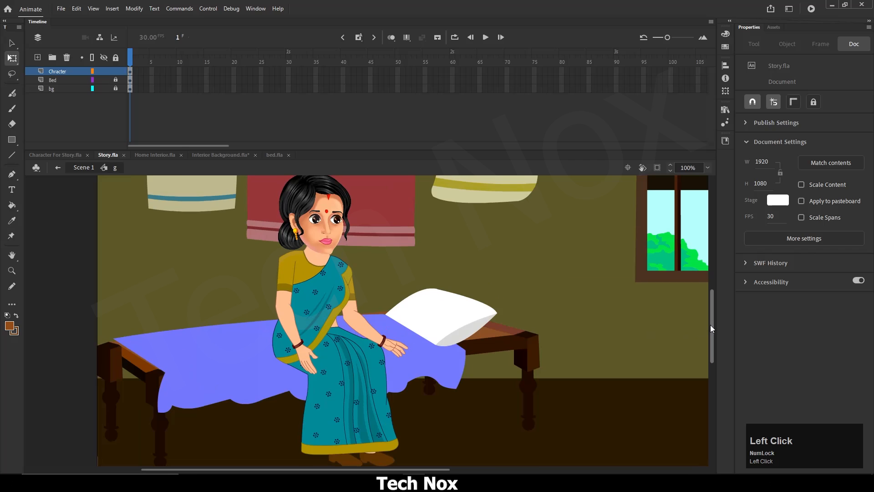
pyautogui.keyDown('ctrl'); pyautogui.scroll(-1, 466, 346); pyautogui.keyUp('ctrl')
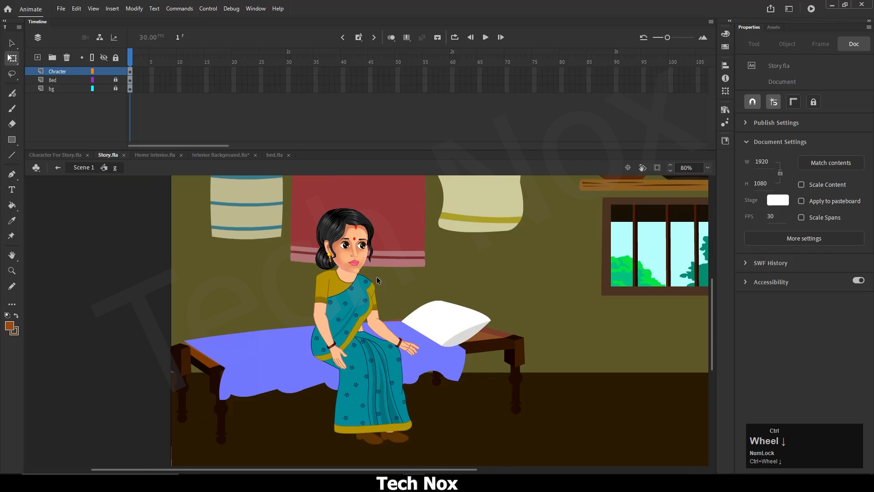
pyautogui.doubleClick(354, 250)
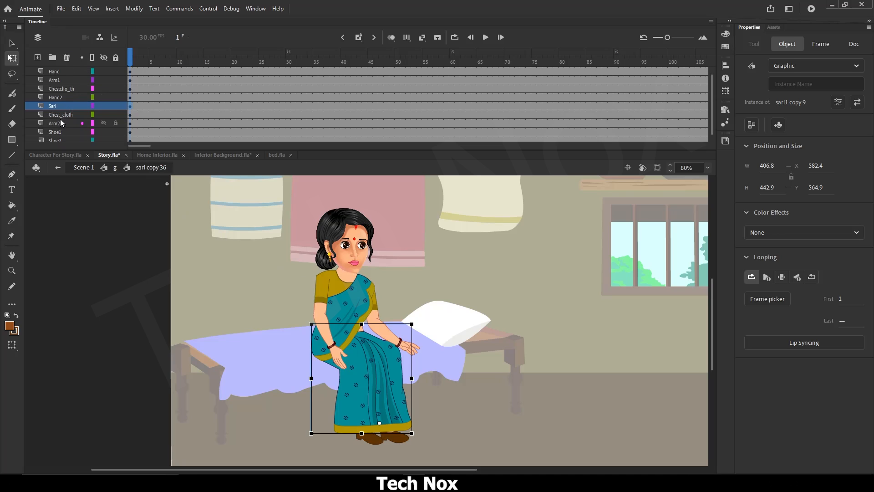
pyautogui.moveTo(324, 151); pyautogui.dragTo(326, 168)
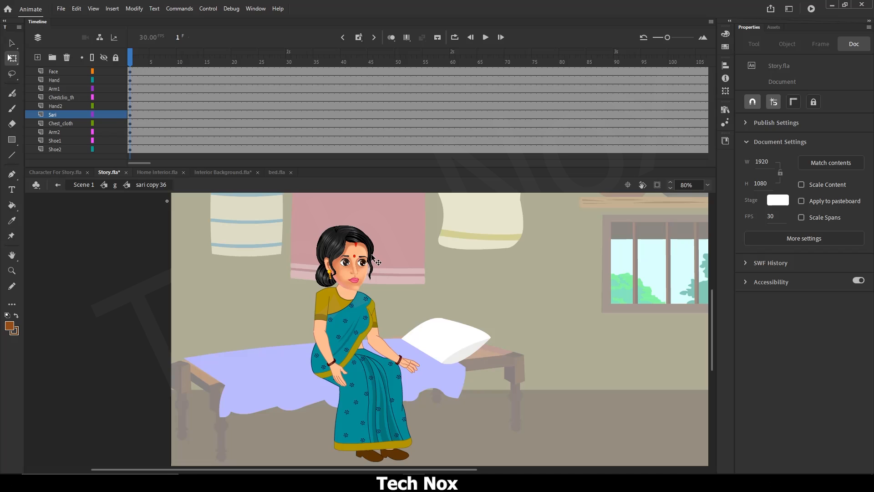
pyautogui.click(371, 253)
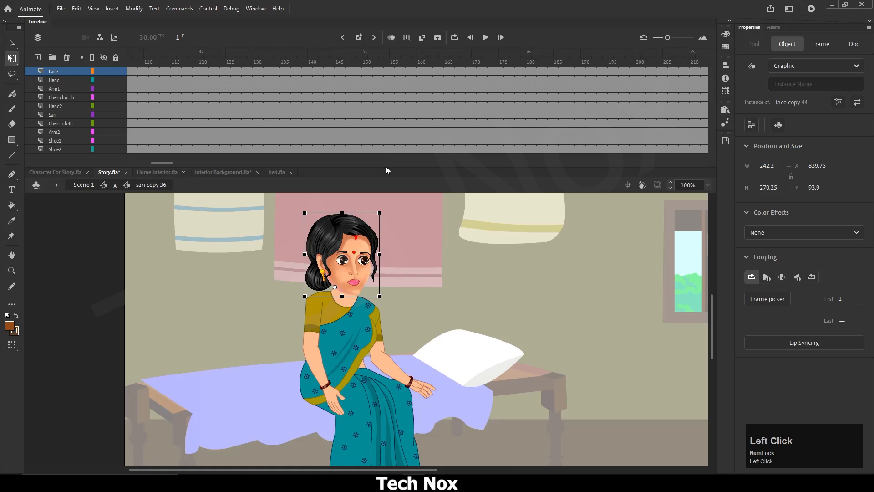
pyautogui.moveTo(386, 167); pyautogui.dragTo(396, 120)
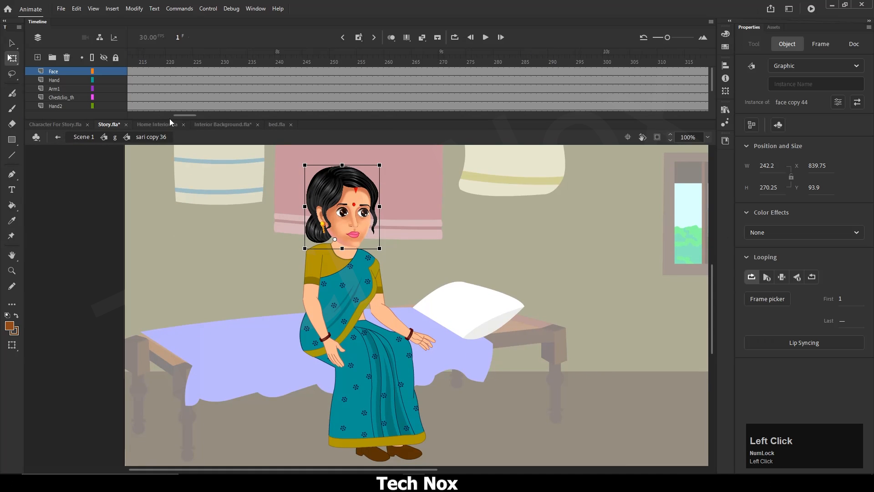
pyautogui.moveTo(163, 115); pyautogui.dragTo(113, 99)
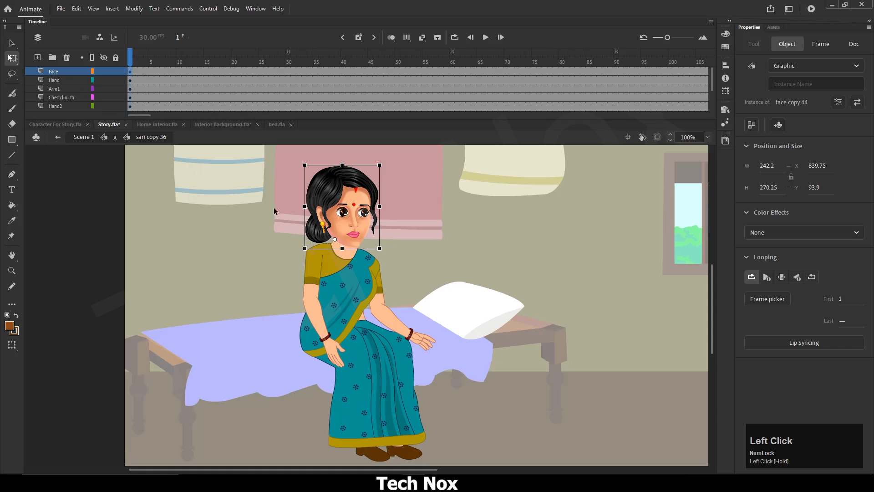
pyautogui.moveTo(129, 60)
pyautogui.mouseDown()
pyautogui.moveTo(205, 61)
pyautogui.moveTo(130, 56)
pyautogui.mouseUp()
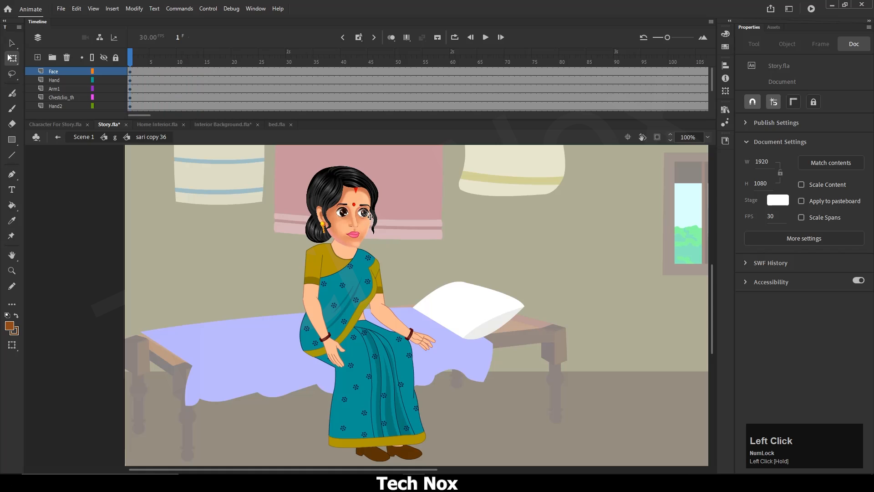
# Step: Tilt the woman's head clockwise about its neck pivot on the Face layer
pyautogui.click(372, 195)
pyautogui.keyDown('ctrl'); pyautogui.scroll(1, 368, 160); pyautogui.keyUp('ctrl')
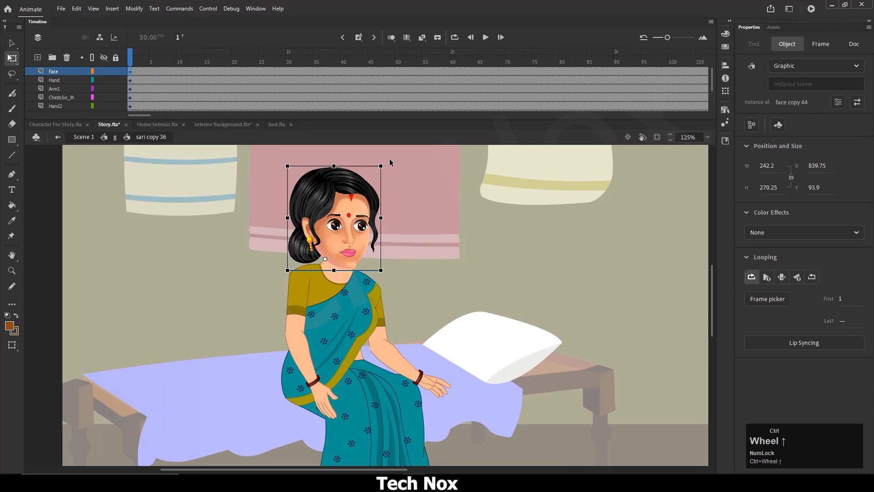
pyautogui.moveTo(384, 160); pyautogui.dragTo(398, 179)
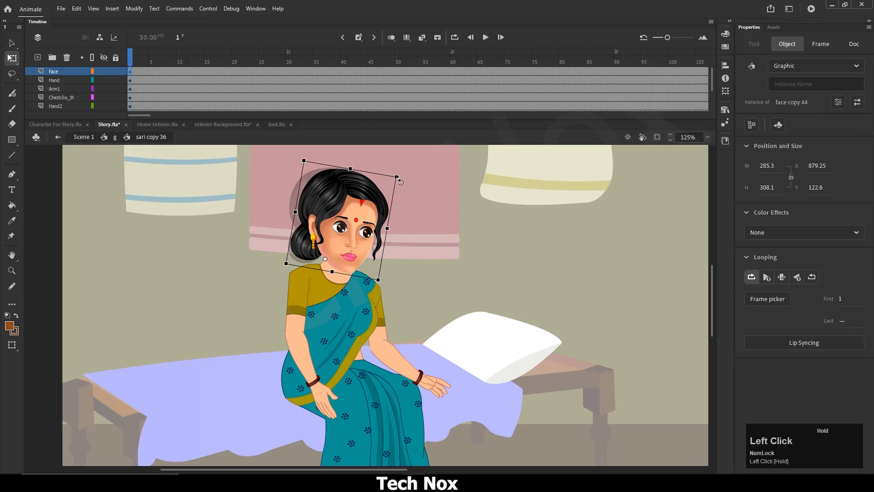
pyautogui.click(424, 181)
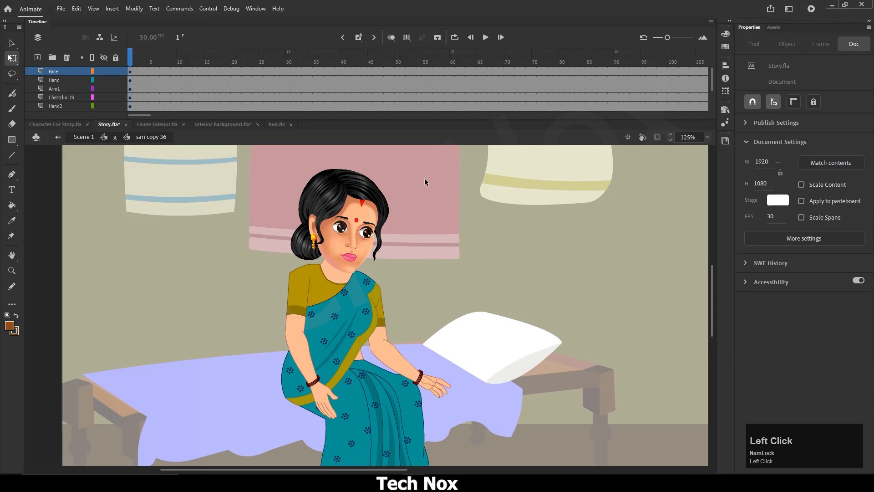
# Step: Rotate the arm nearest the viewer upward so its hand rests at the woman's chin, and move the Hand layer above Face
pyautogui.click(291, 363)
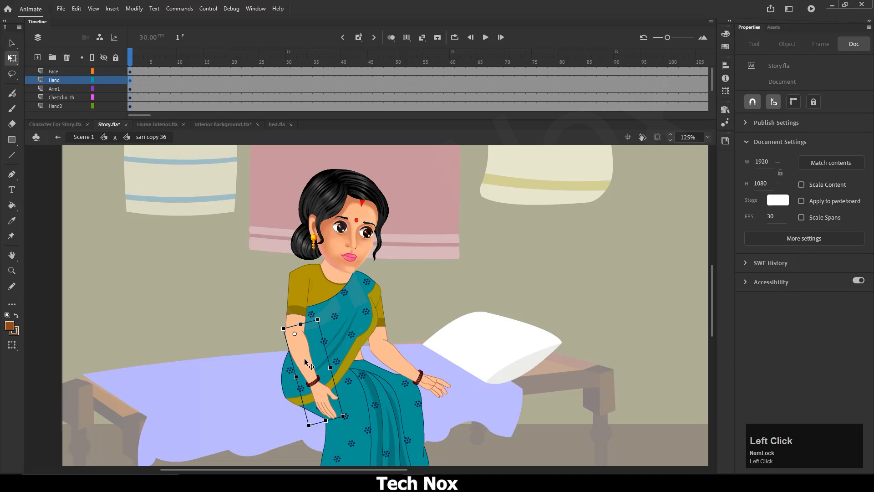
pyautogui.keyDown('shift'); pyautogui.click(298, 315); pyautogui.keyUp('shift')
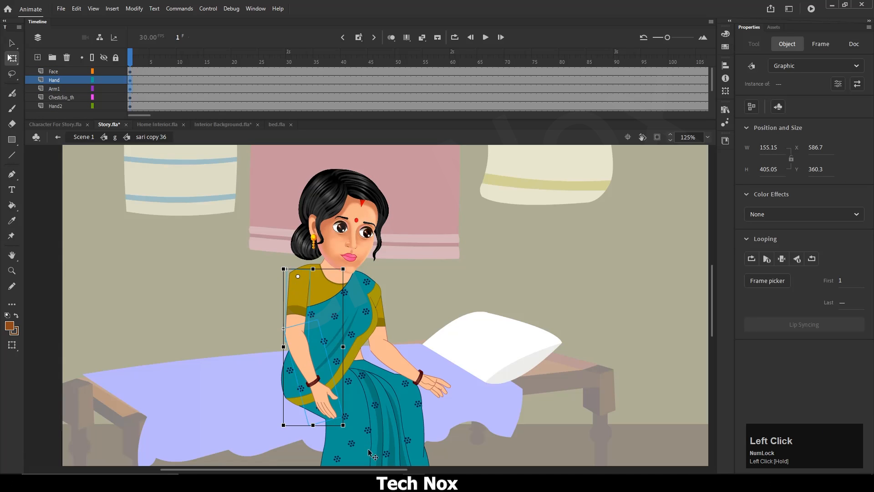
pyautogui.moveTo(348, 432); pyautogui.dragTo(368, 262)
pyautogui.click(375, 406)
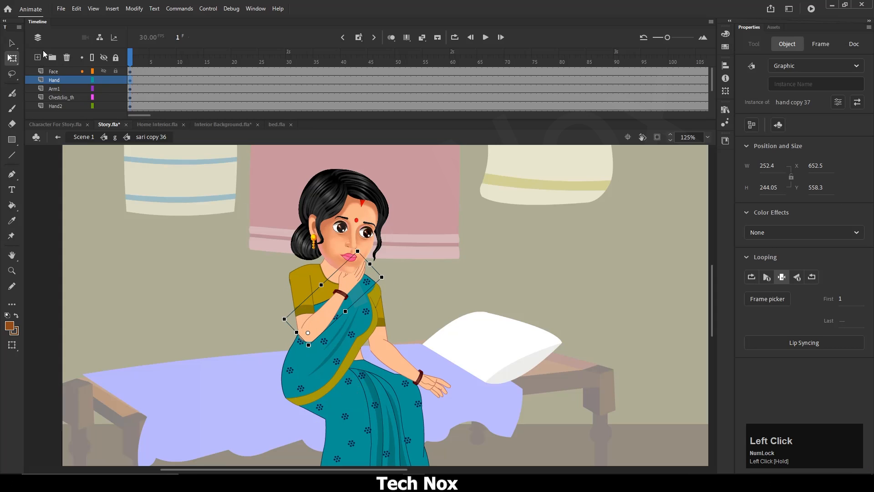
pyautogui.moveTo(37, 81); pyautogui.dragTo(41, 69)
# Step: Tilt the woman's head further clockwise so the face leans onto the raised hand
pyautogui.click(359, 206)
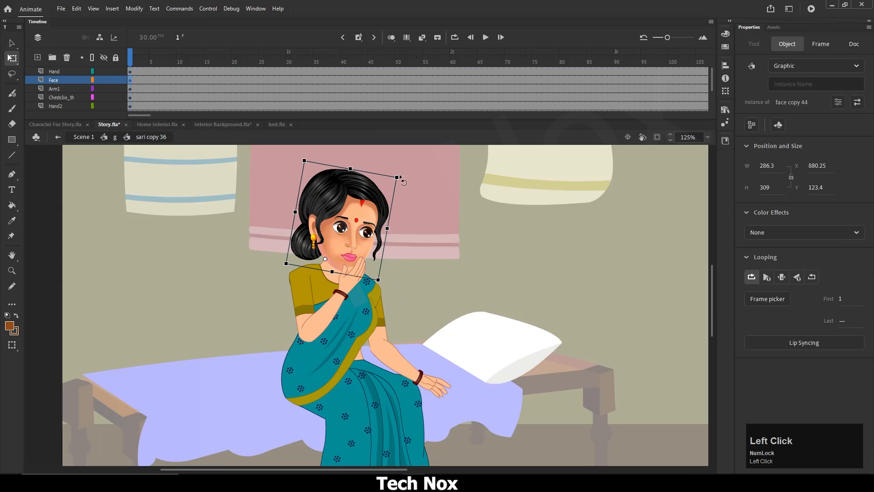
pyautogui.moveTo(403, 177); pyautogui.dragTo(447, 217)
pyautogui.click(446, 231)
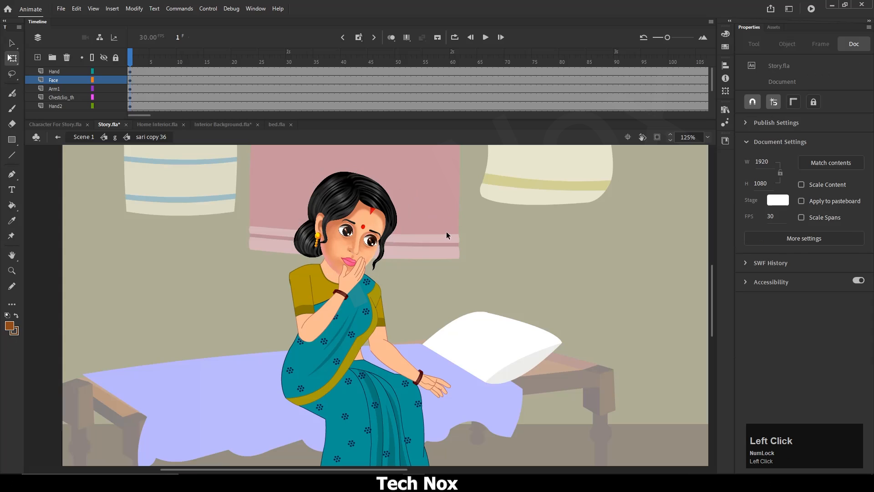
# Step: Enlarge the woman's raised arm on the Hand layer slightly, to about 268 × 259, so the fingers reach her cheek
pyautogui.click(357, 291)
pyautogui.scroll(5, 353, 257)
pyautogui.scroll(-5, 353, 257)
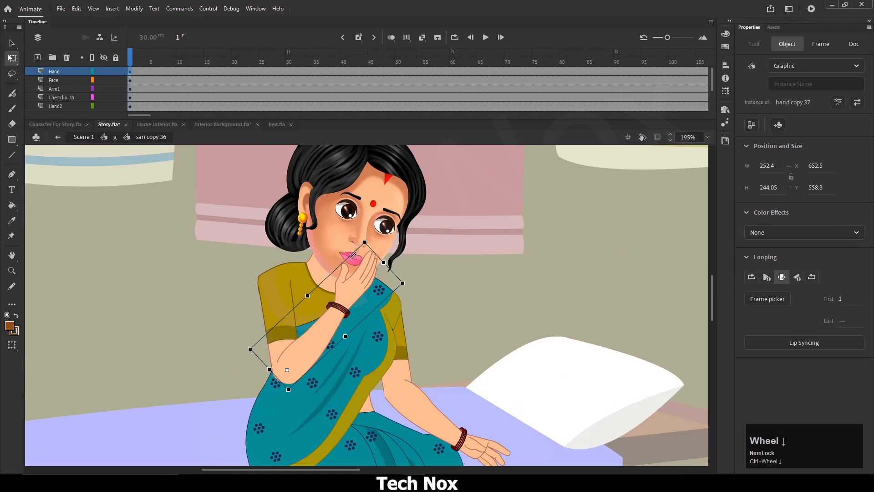
pyautogui.click(428, 228)
pyautogui.scroll(-2, 346, 311)
pyautogui.click(346, 311)
pyautogui.scroll(5, 346, 311)
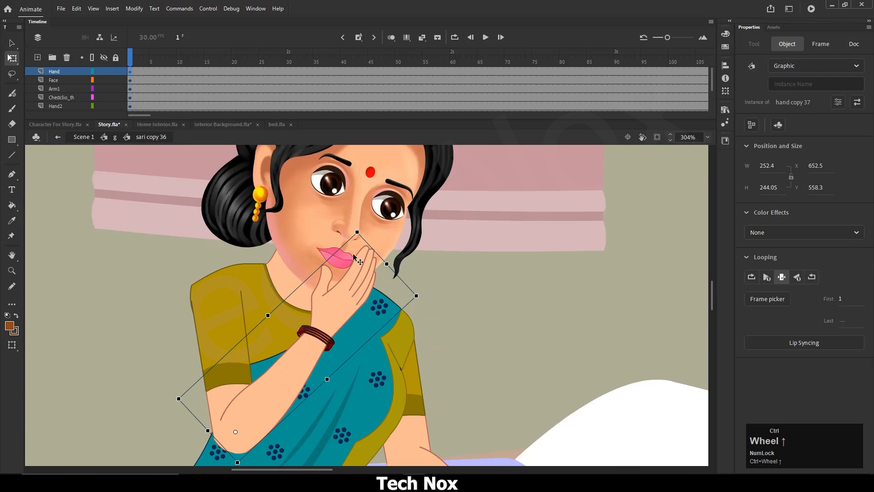
pyautogui.moveTo(363, 224); pyautogui.dragTo(359, 214)
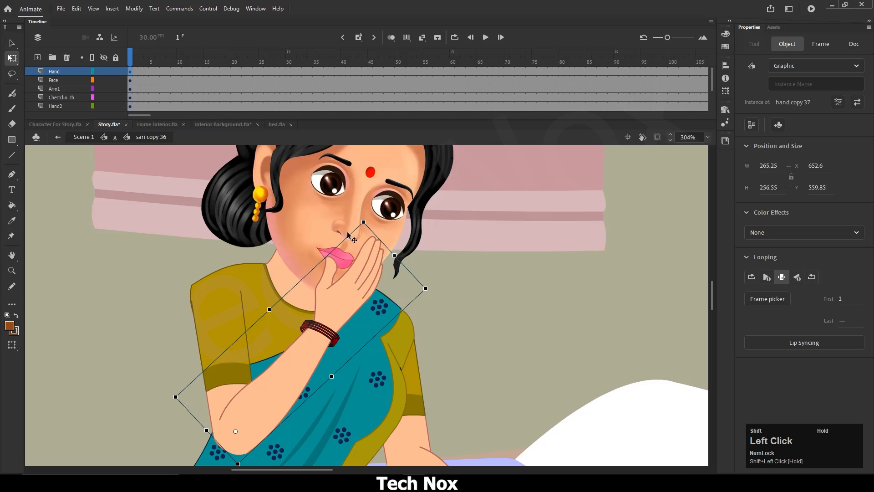
pyautogui.moveTo(270, 309); pyautogui.dragTo(268, 308)
pyautogui.scroll(-6, 296, 286)
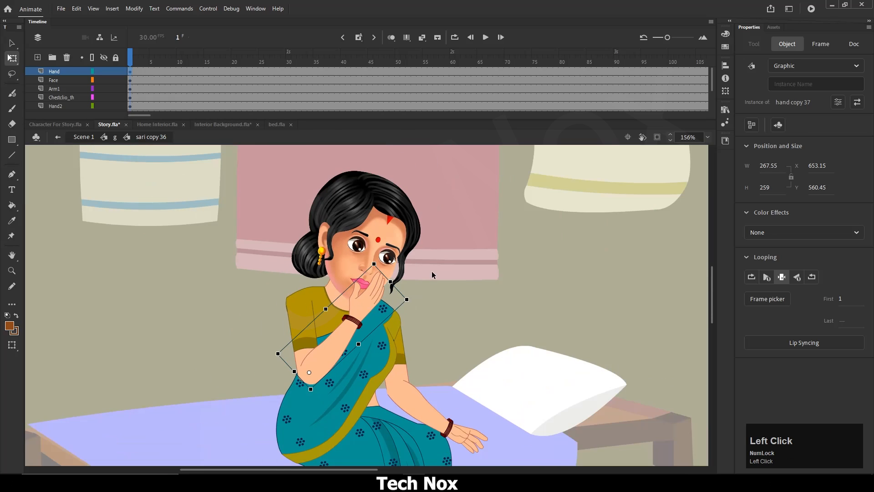
pyautogui.click(397, 370)
pyautogui.click(364, 382)
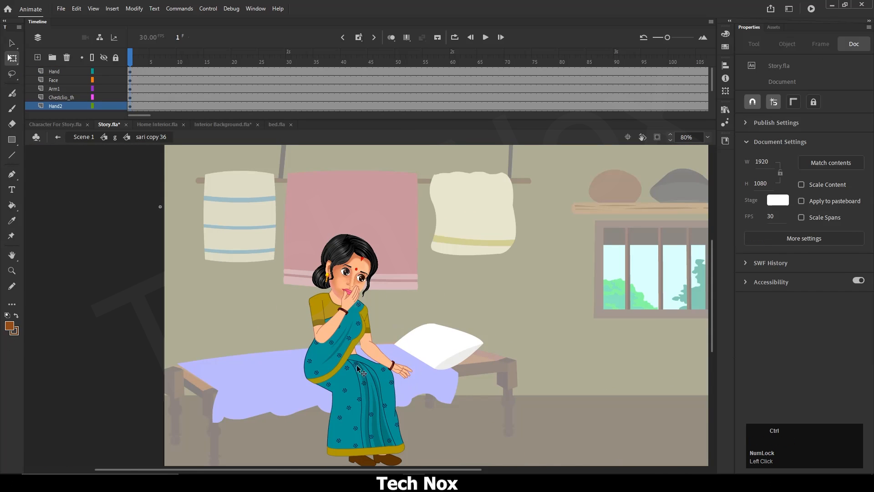
pyautogui.scroll(5, 372, 352)
pyautogui.click(400, 346)
pyautogui.moveTo(553, 422); pyautogui.dragTo(514, 365)
pyautogui.scroll(-6, 437, 362)
pyautogui.hotkey('ctrl', 'z')
pyautogui.click(444, 362)
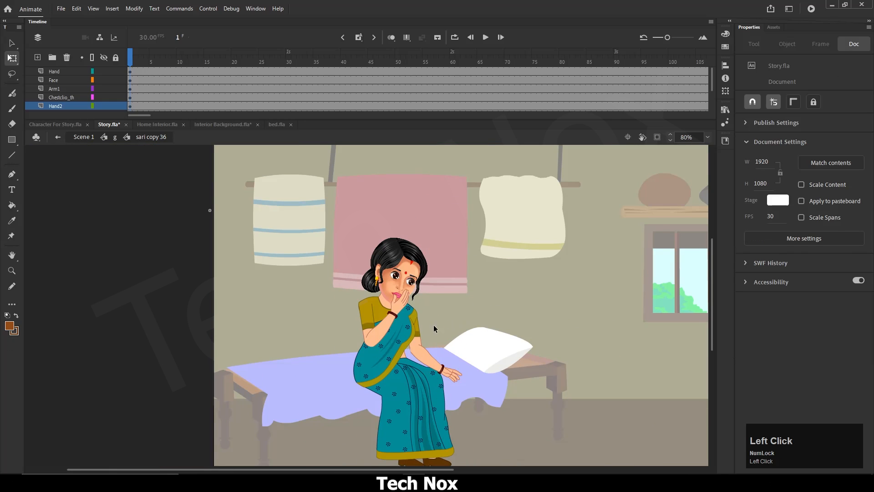
pyautogui.scroll(-2, 397, 377)
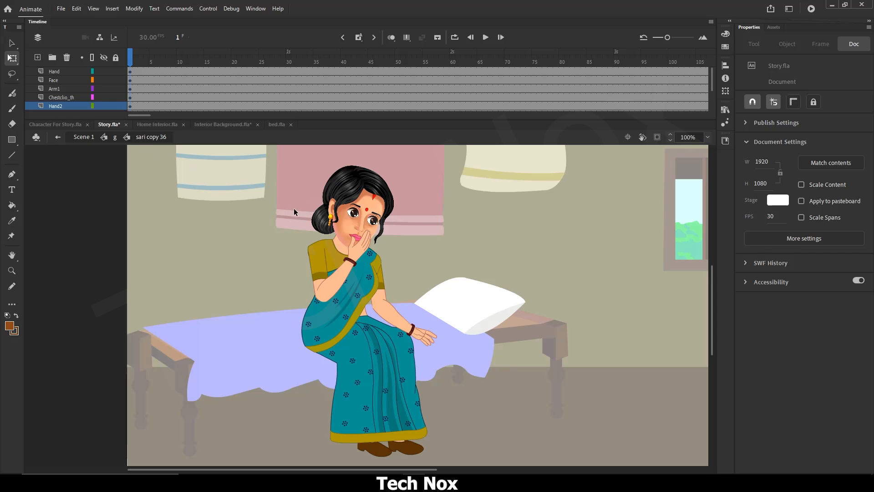
# Step: Exit the woman's symbol to Scene 1 and reopen symbol g for editing in place
pyautogui.click(115, 137)
pyautogui.click(88, 138)
pyautogui.scroll(-5, 285, 254)
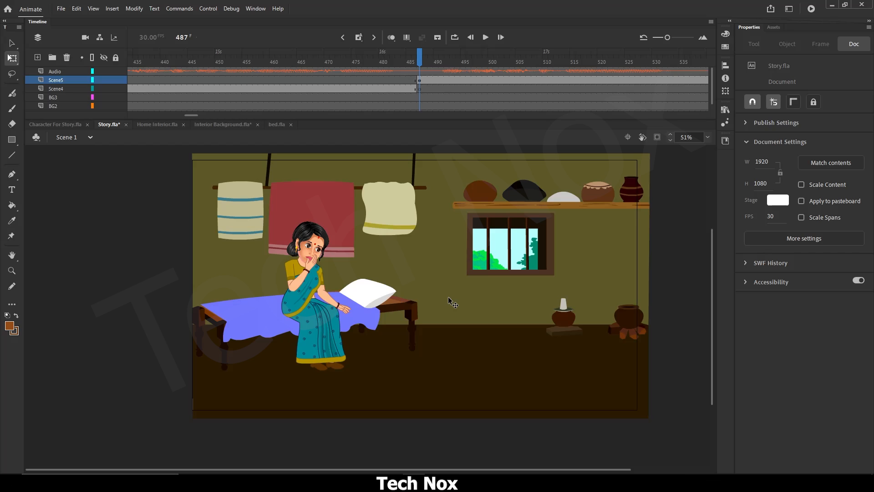
pyautogui.doubleClick(428, 272)
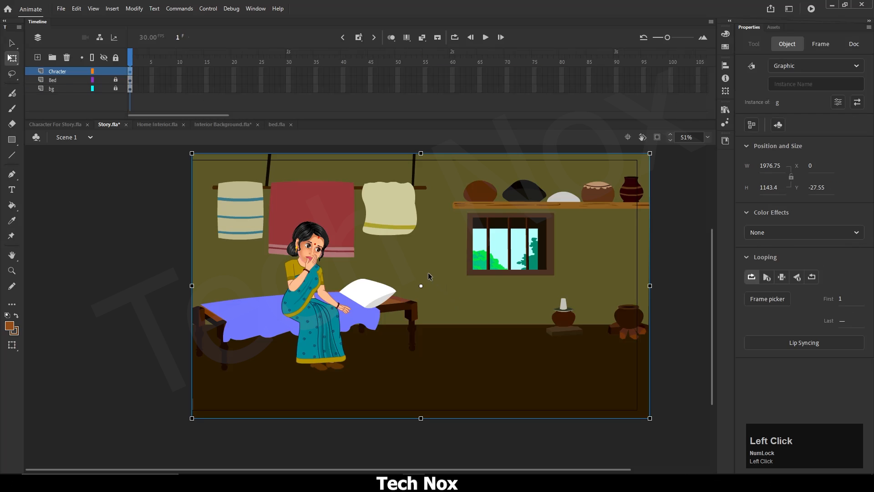
pyautogui.click(102, 70)
pyautogui.click(102, 70)
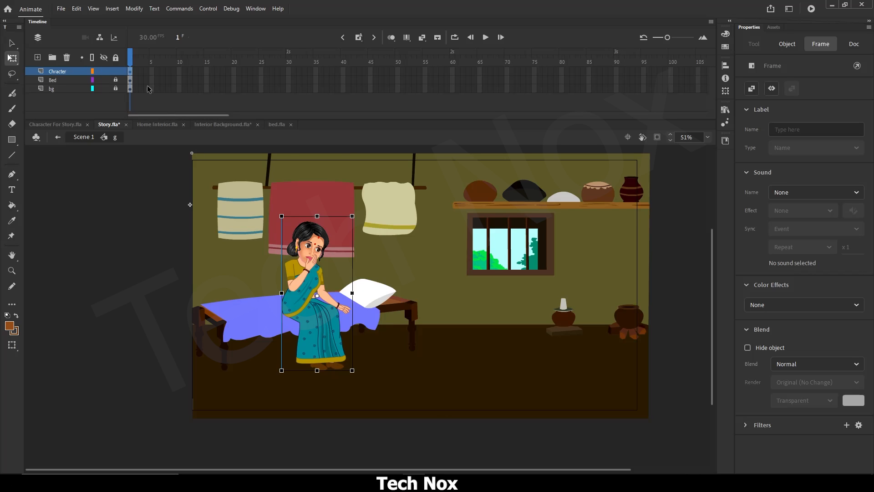
# Step: Unlock the bg layer and apply a 63% black Tint colour effect to its frame 1
pyautogui.click(130, 89)
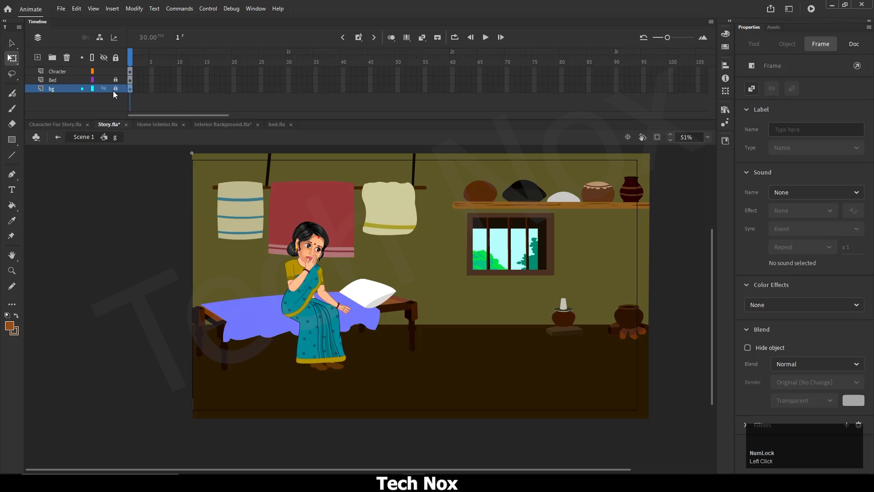
pyautogui.click(114, 89)
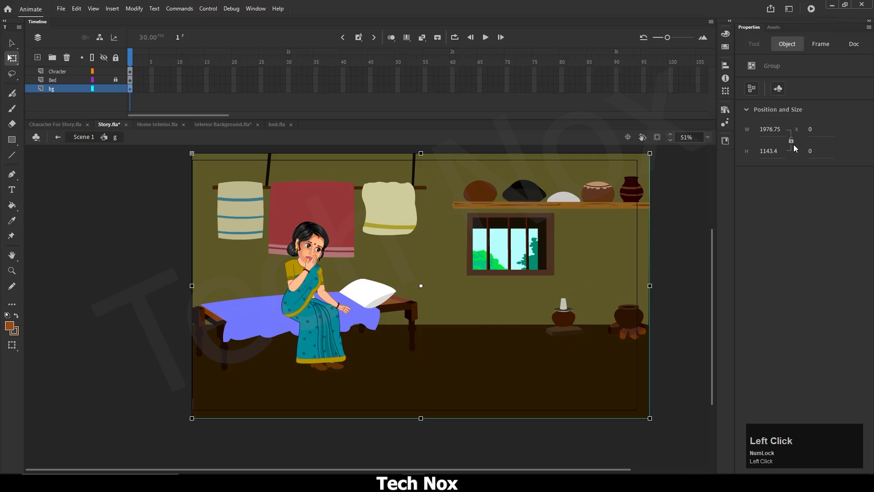
pyautogui.click(823, 45)
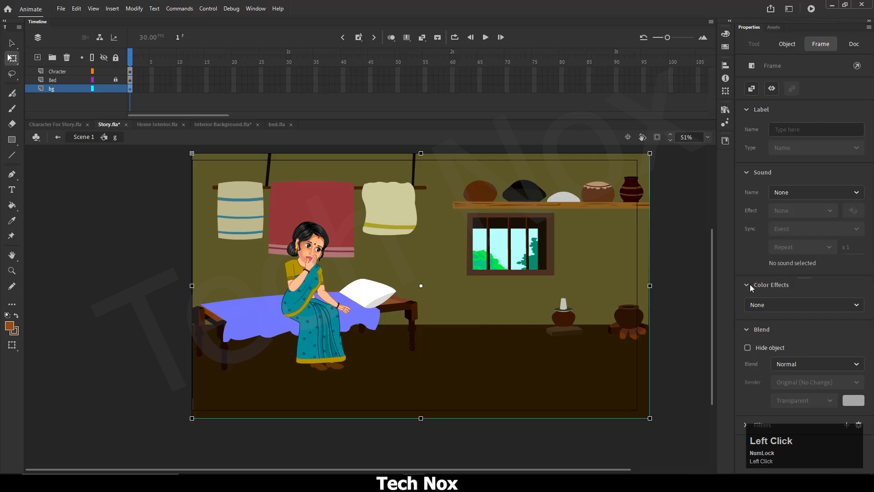
pyautogui.click(777, 304)
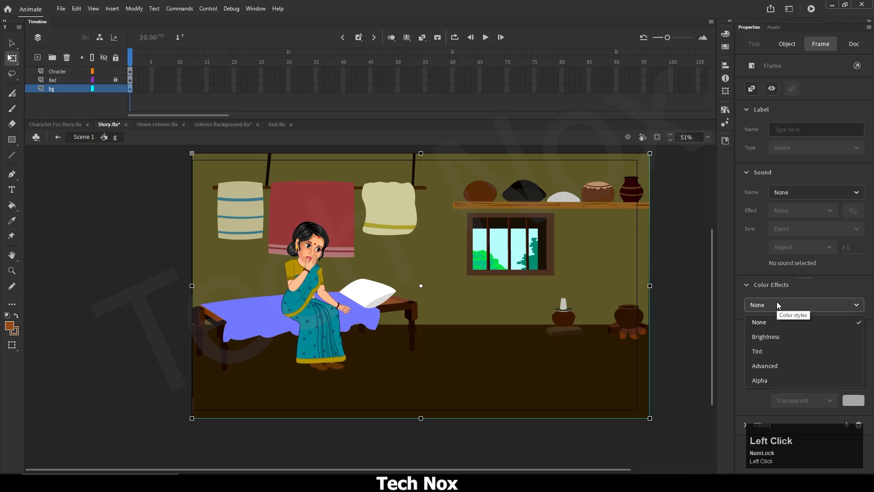
pyautogui.click(766, 349)
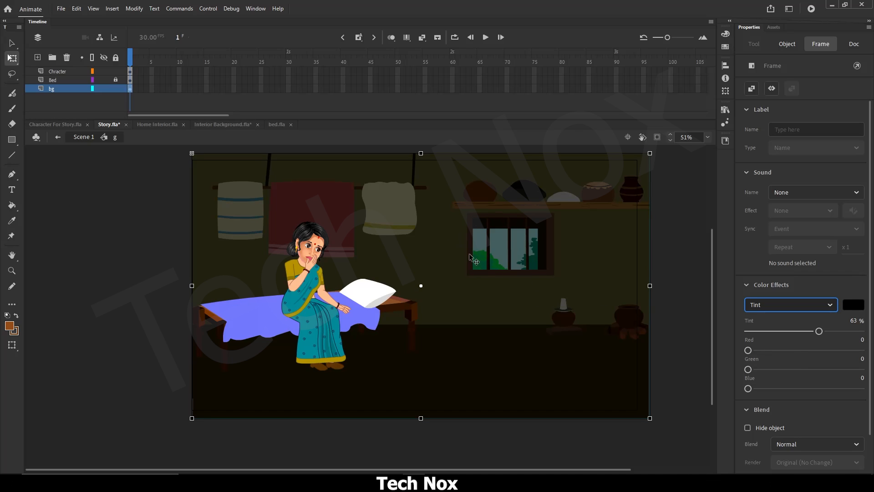
# Step: Unlock the Bed layer and apply a black Tint colour effect of 48% to the bed instance
pyautogui.click(360, 298)
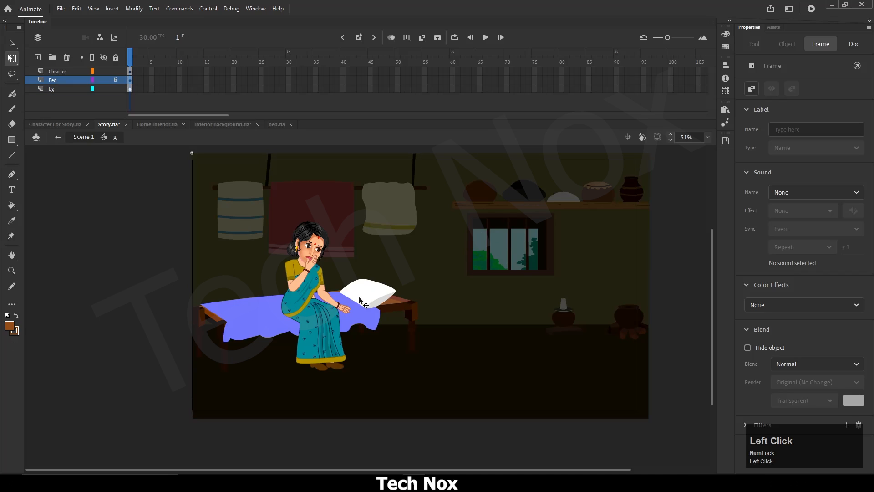
pyautogui.click(381, 311)
pyautogui.click(420, 349)
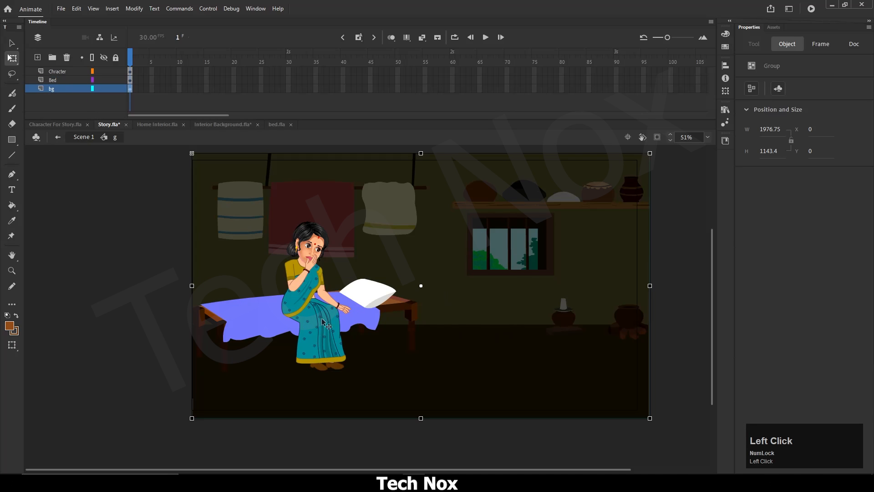
pyautogui.click(367, 306)
pyautogui.click(769, 235)
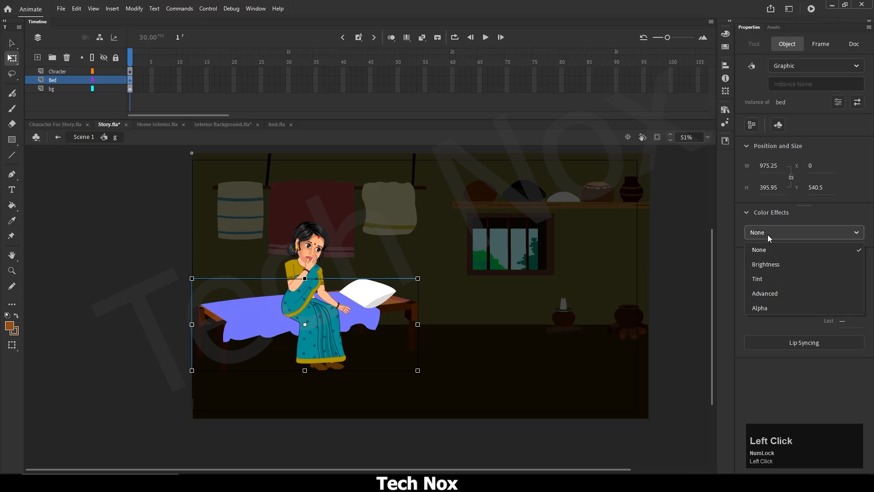
pyautogui.click(763, 279)
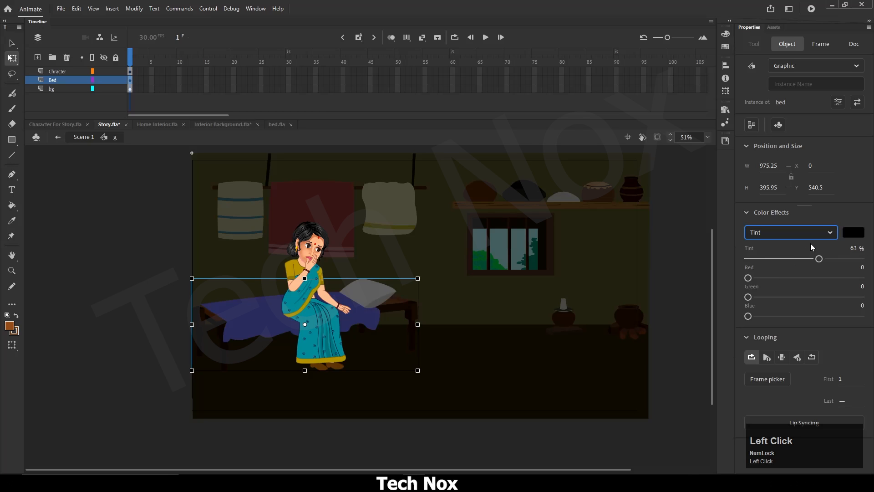
pyautogui.moveTo(818, 258); pyautogui.dragTo(802, 260)
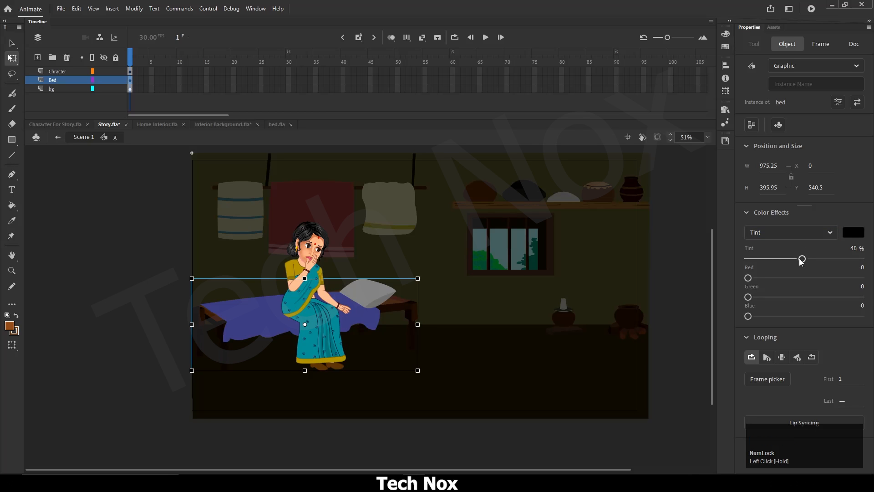
pyautogui.click(398, 292)
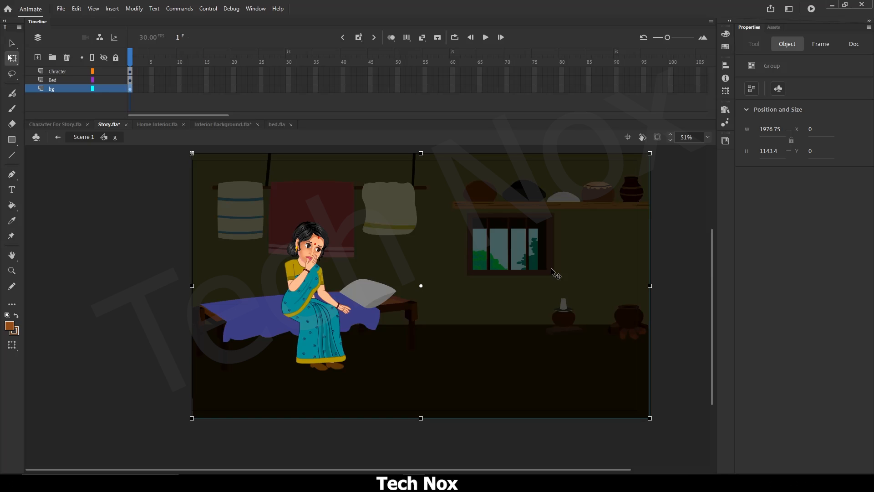
# Step: Open the background group and recolour the sky and tree shapes in the window panes with the window's dark interior brown
pyautogui.doubleClick(511, 241)
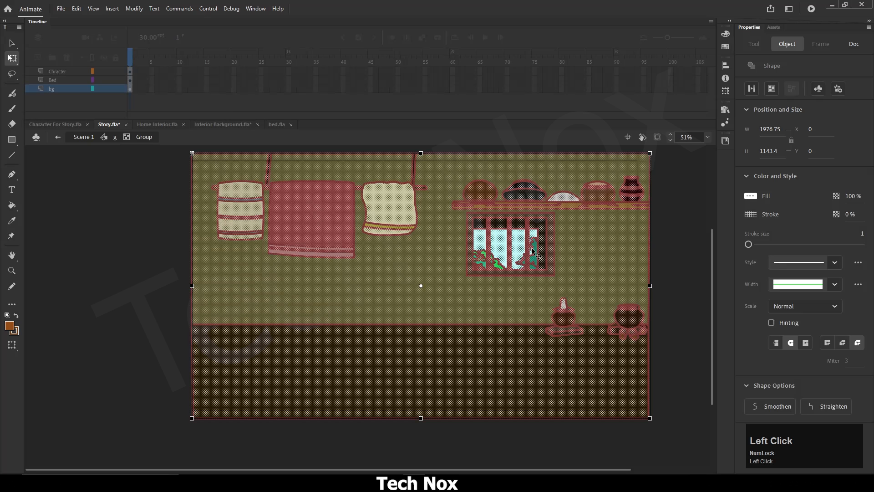
pyautogui.click(518, 248)
pyautogui.keyDown('ctrl'); pyautogui.scroll(2, 520, 248); pyautogui.keyUp('ctrl')
pyautogui.keyDown('shift'); pyautogui.click(541, 279); pyautogui.keyUp('shift')
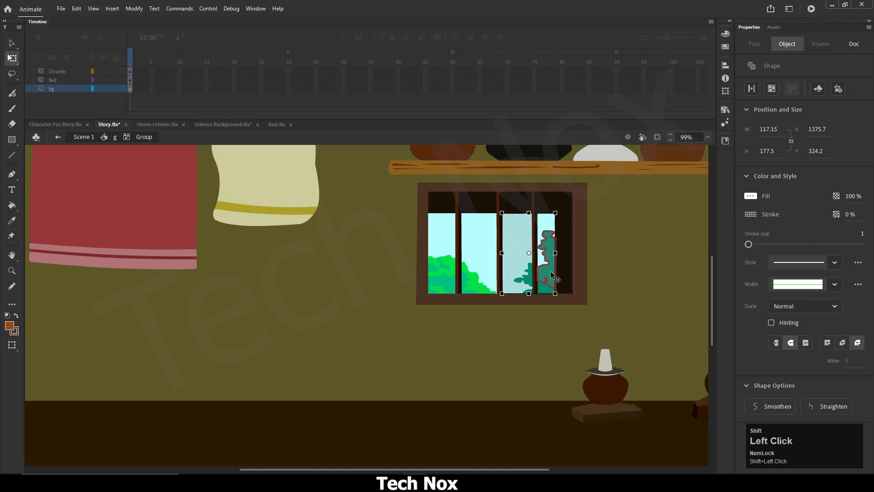
pyautogui.keyDown('shift'); pyautogui.click(486, 265); pyautogui.keyUp('shift')
pyautogui.keyDown('shift'); pyautogui.click(472, 283); pyautogui.keyUp('shift')
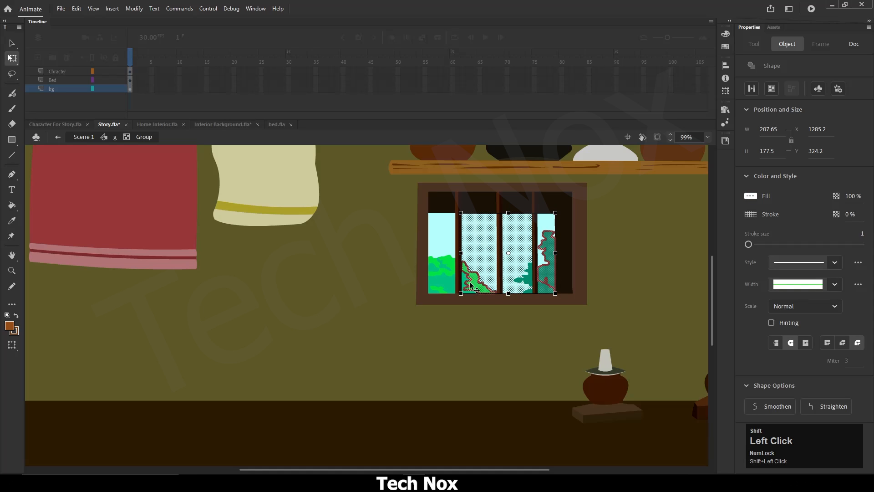
pyautogui.keyDown('shift'); pyautogui.click(449, 241); pyautogui.keyUp('shift')
pyautogui.keyDown('shift'); pyautogui.doubleClick(443, 272); pyautogui.keyUp('shift')
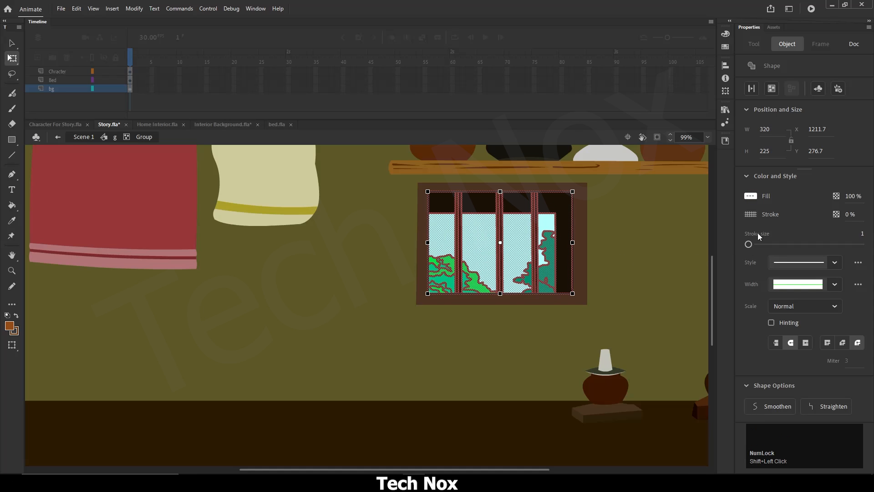
pyautogui.click(751, 196)
pyautogui.click(568, 208)
pyautogui.click(634, 224)
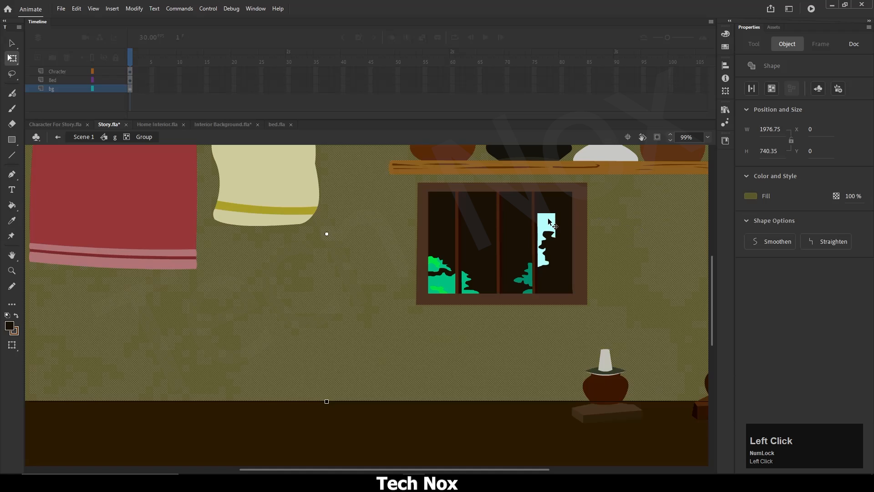
# Step: Select the leftover sky strip and green foliage patches in the window and fill them with the same dark brown
pyautogui.click(548, 221)
pyautogui.keyDown('shift'); pyautogui.click(528, 278); pyautogui.keyUp('shift')
pyautogui.keyDown('shift'); pyautogui.click(528, 293); pyautogui.keyUp('shift')
pyautogui.keyDown('shift'); pyautogui.click(471, 290); pyautogui.keyUp('shift')
pyautogui.keyDown('shift'); pyautogui.click(446, 286); pyautogui.keyUp('shift')
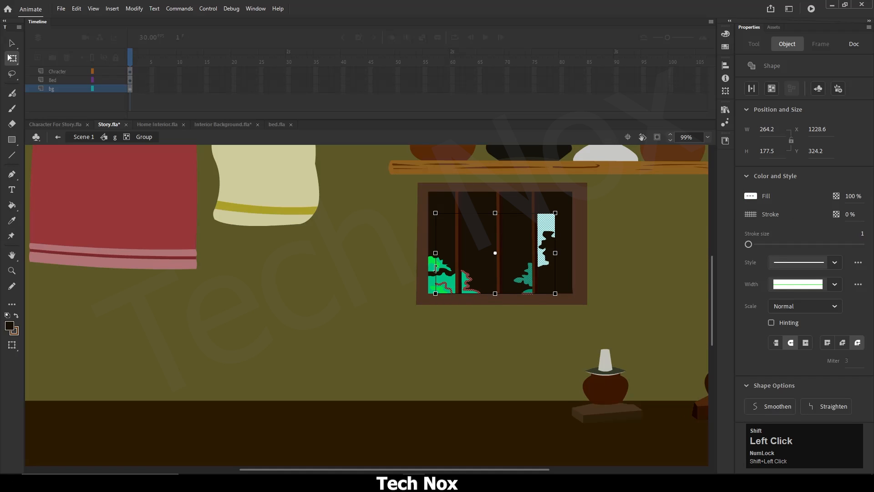
pyautogui.keyDown('shift'); pyautogui.click(431, 267); pyautogui.keyUp('shift')
pyautogui.scroll(4, 439, 281)
pyautogui.keyDown('shift'); pyautogui.click(445, 277); pyautogui.keyUp('shift')
pyautogui.keyDown('shift'); pyautogui.click(446, 293); pyautogui.keyUp('shift')
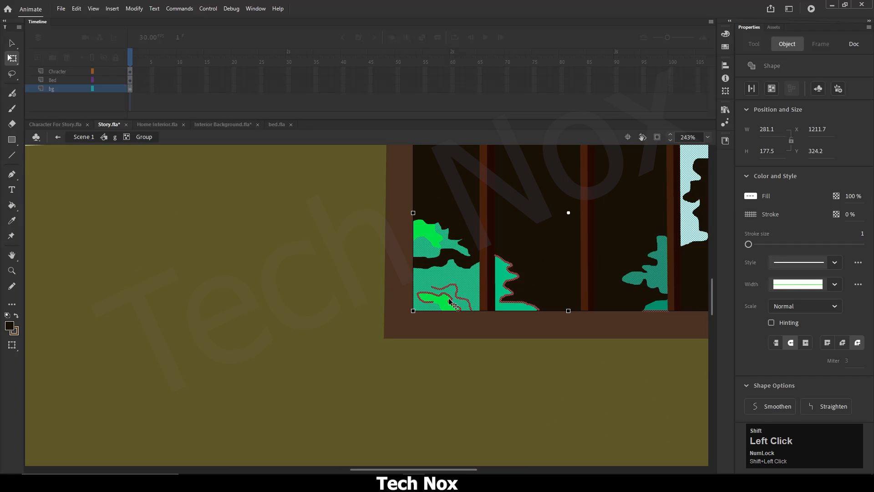
pyautogui.keyDown('shift'); pyautogui.click(446, 305); pyautogui.keyUp('shift')
pyautogui.keyDown('shift'); pyautogui.click(427, 233); pyautogui.keyUp('shift')
pyautogui.keyDown('shift'); pyautogui.click(501, 274); pyautogui.keyUp('shift')
pyautogui.click(751, 196)
pyautogui.click(638, 191)
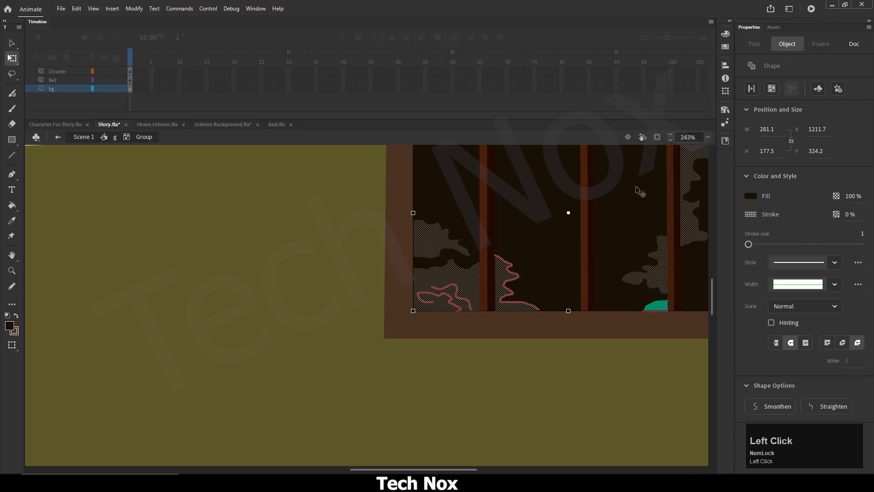
# Step: Fill the last small green patch at the base of the window with the dark brown sampled from the pane
pyautogui.scroll(-3, 555, 255)
pyautogui.click(693, 222)
pyautogui.click(612, 283)
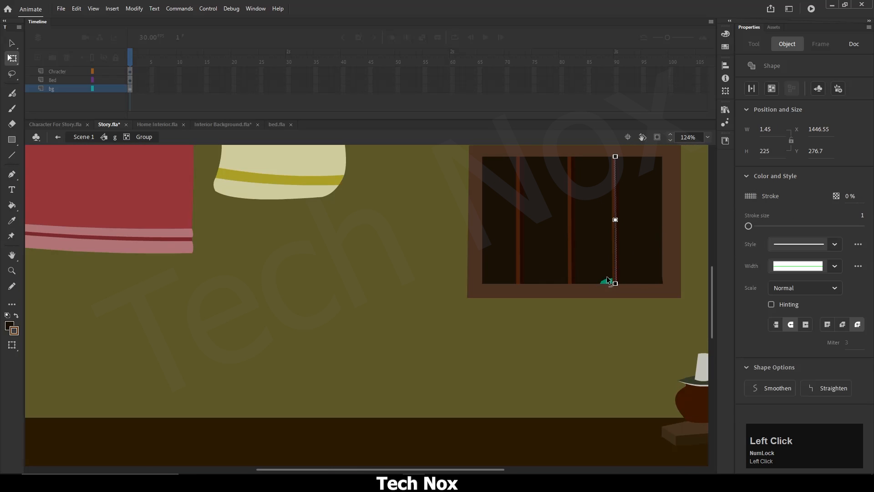
pyautogui.scroll(4, 643, 280)
pyautogui.click(563, 287)
pyautogui.click(749, 197)
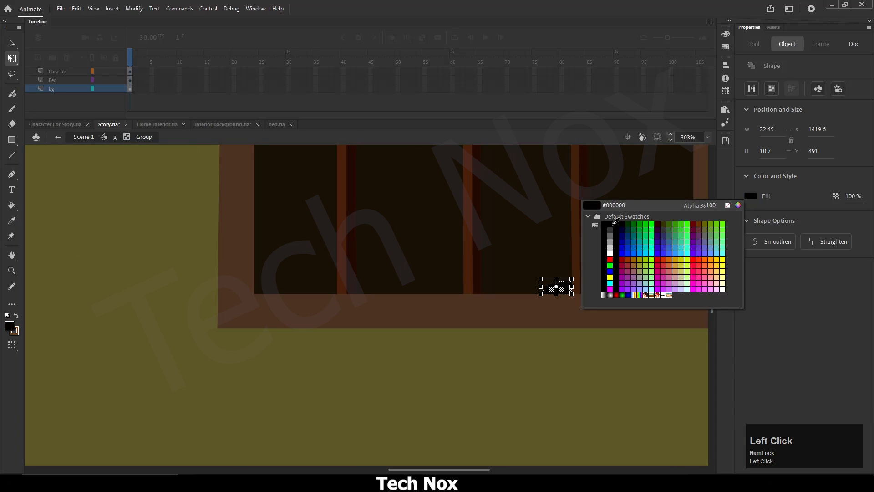
pyautogui.click(538, 241)
pyautogui.scroll(-5, 477, 272)
pyautogui.click(600, 249)
pyautogui.scroll(-3, 600, 248)
# Step: Return to Scene 1 and play the timeline from frame 487 to preview the darkened room
pyautogui.click(114, 137)
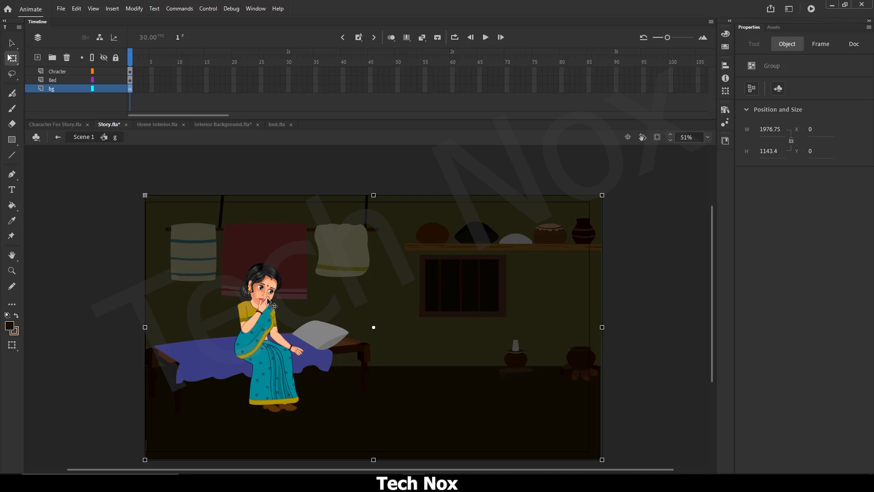
pyautogui.click(82, 138)
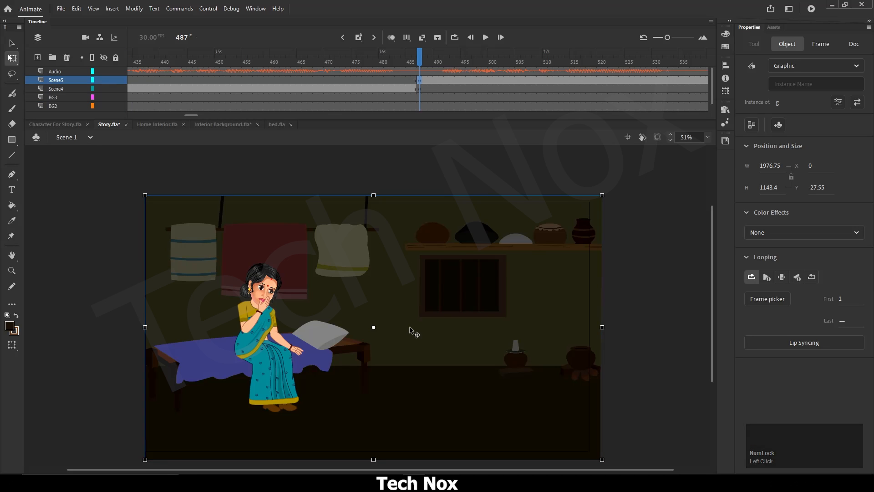
pyautogui.click(445, 321)
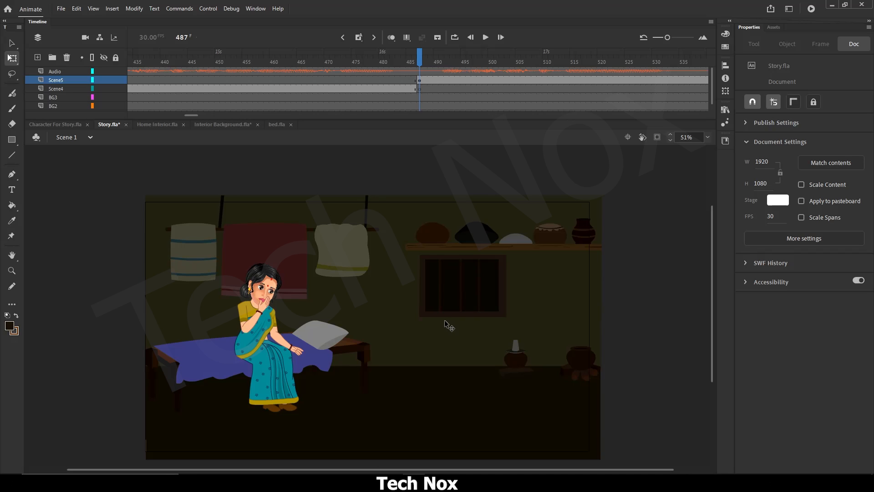
pyautogui.click(485, 37)
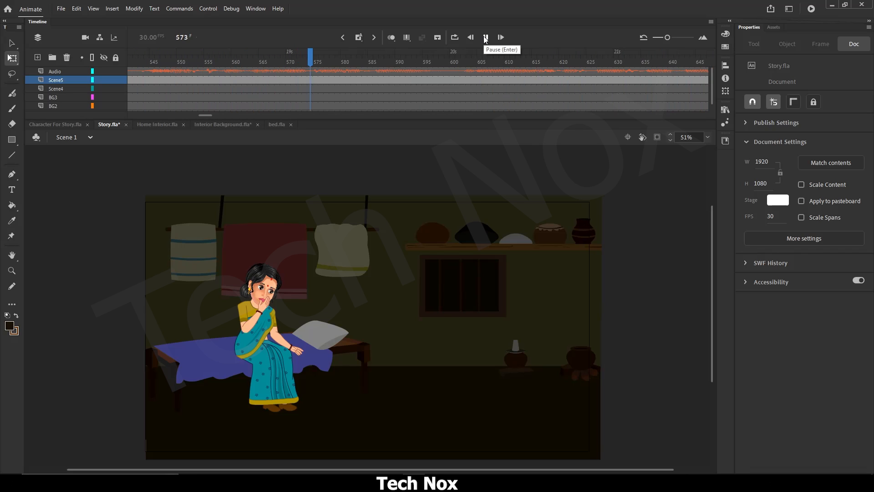
# Step: Stop the playback and insert a blank keyframe on the Scene5 layer at frame 599 to end the shot
pyautogui.click(486, 37)
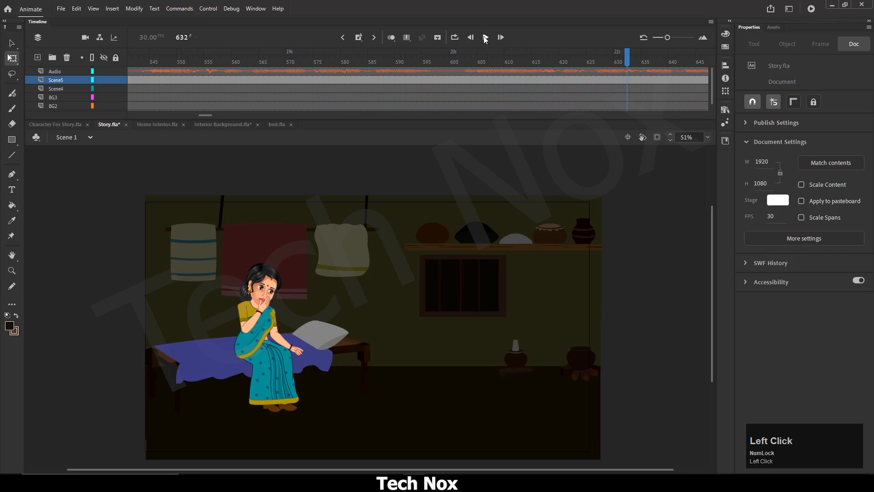
pyautogui.click(449, 58)
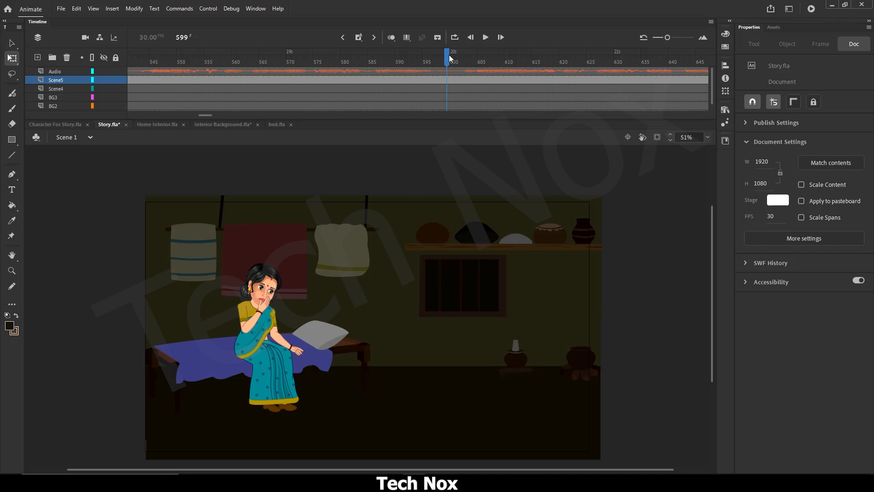
pyautogui.click(446, 79)
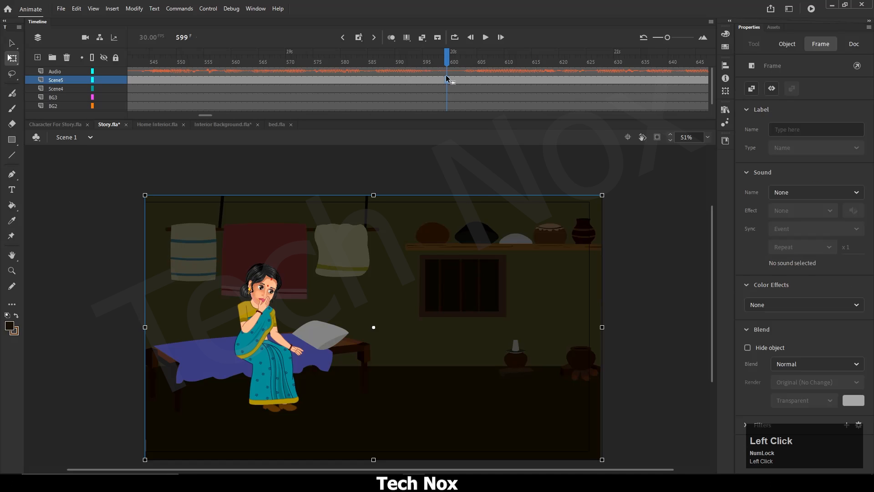
pyautogui.press('F7')
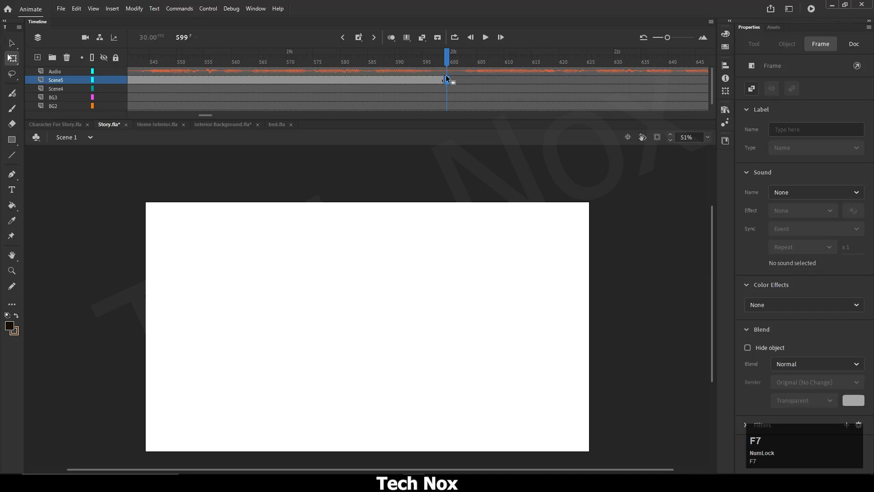
# Step: At frame 487, enlarge the room symbol proportionally to about 2827 × 1635 px and shift it so its left edge sits just outside the stage
pyautogui.moveTo(206, 115); pyautogui.dragTo(195, 114)
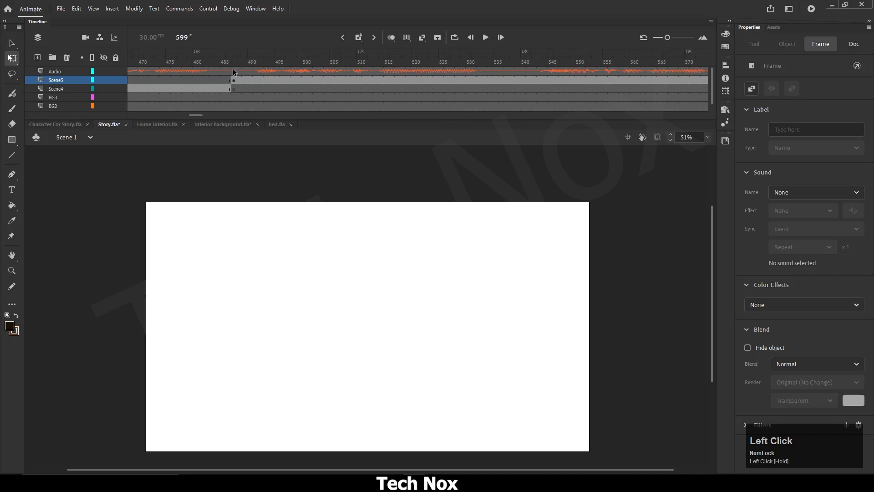
pyautogui.click(234, 56)
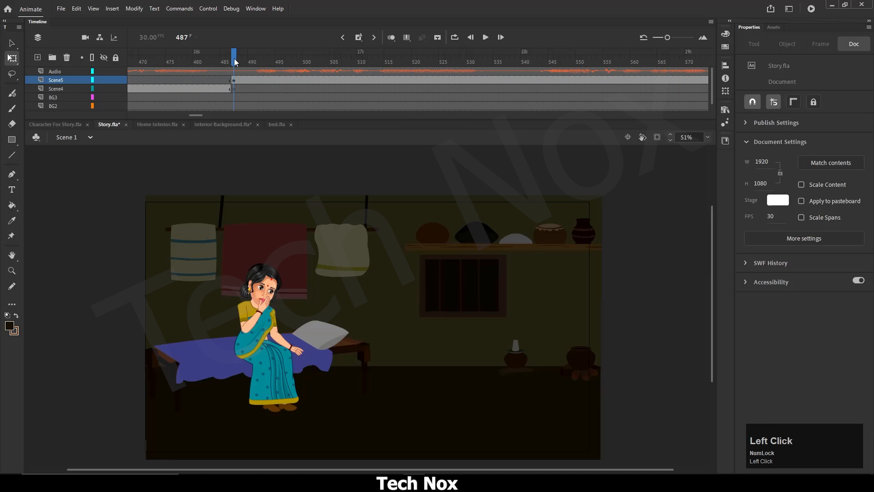
pyautogui.keyDown('ctrl'); pyautogui.scroll(-2, 307, 284); pyautogui.keyUp('ctrl')
pyautogui.click(307, 283)
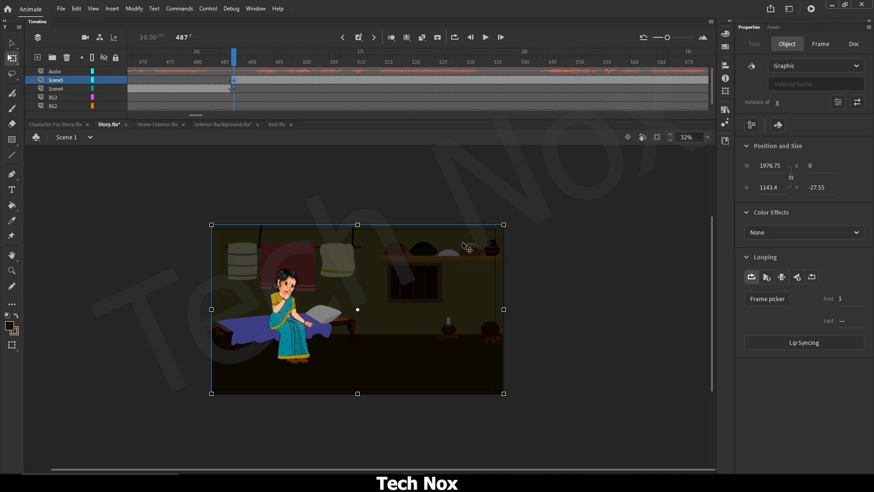
pyautogui.press('shift')
pyautogui.moveTo(502, 227); pyautogui.dragTo(567, 184)
pyautogui.moveTo(452, 270); pyautogui.dragTo(510, 270)
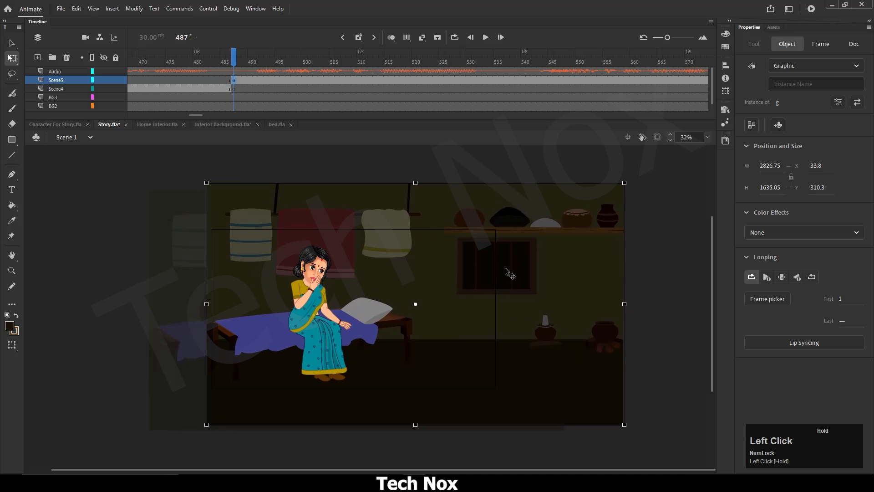
# Step: Clip the content outside the stage and preview the tighter Scene5 framing from frame 487
pyautogui.click(658, 138)
pyautogui.click(569, 153)
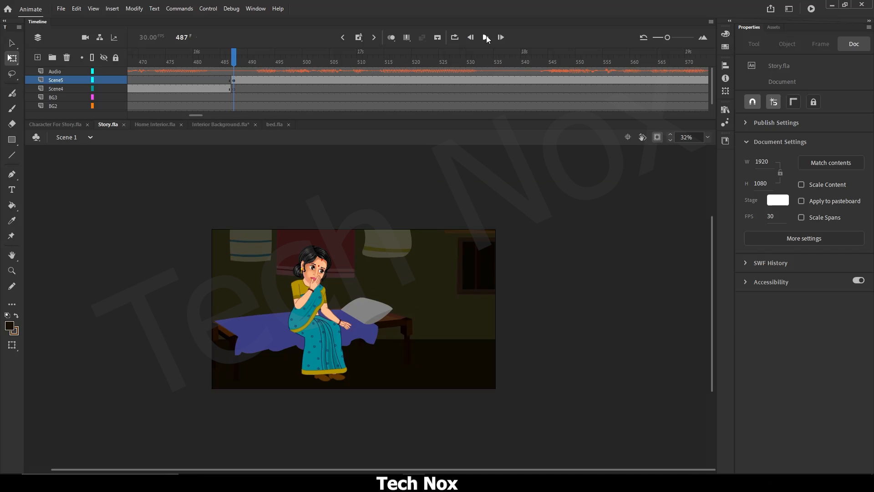
pyautogui.click(485, 37)
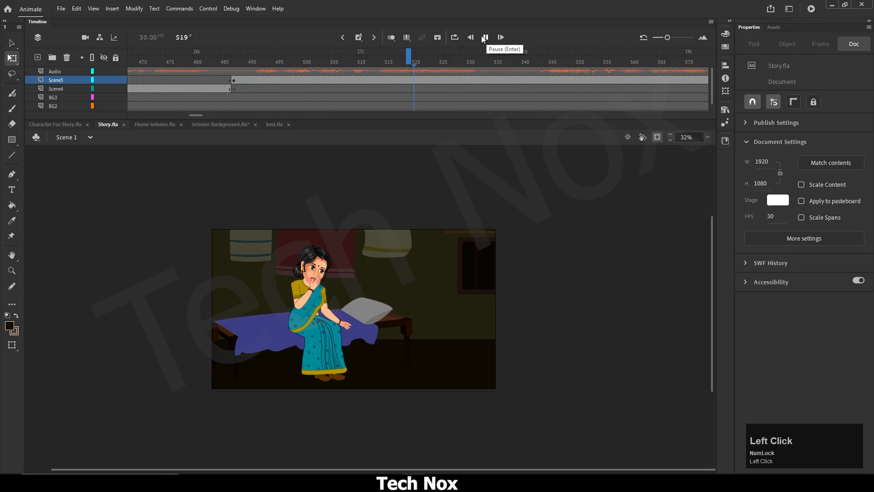
pyautogui.click(486, 38)
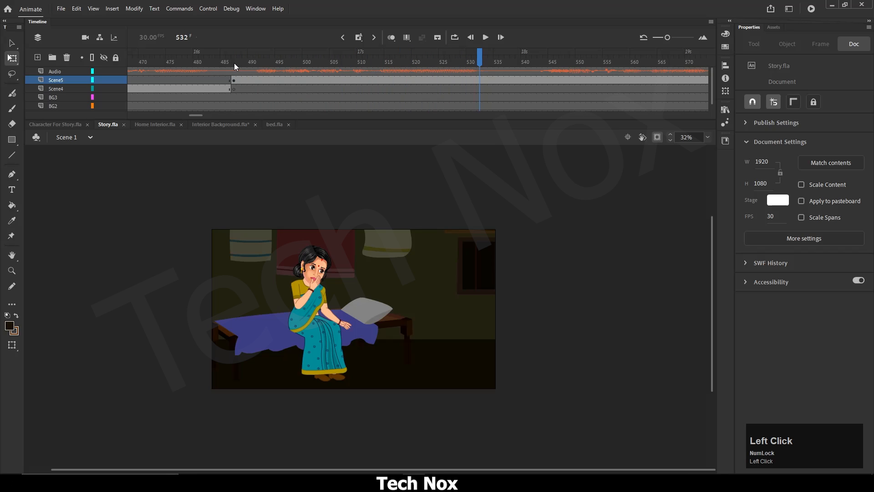
pyautogui.click(234, 63)
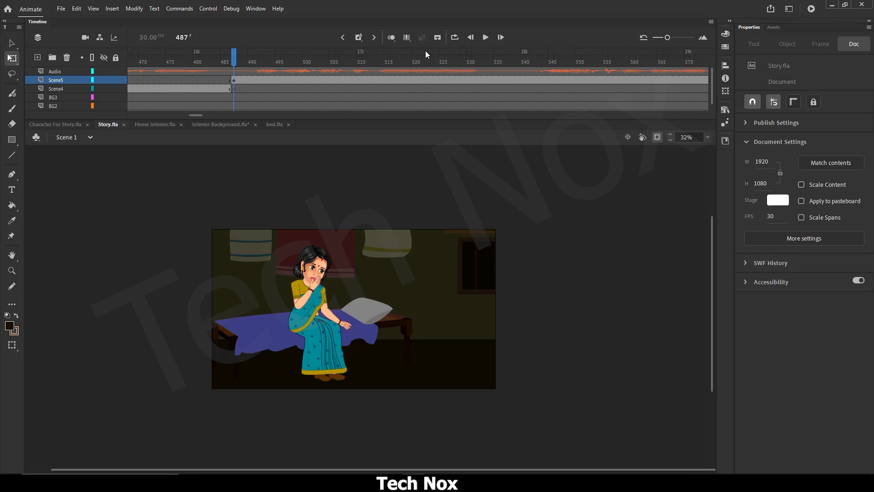
# Step: Inside the room symbol, extend the frames of the character, bed and background layers to frame 1816
pyautogui.doubleClick(348, 290)
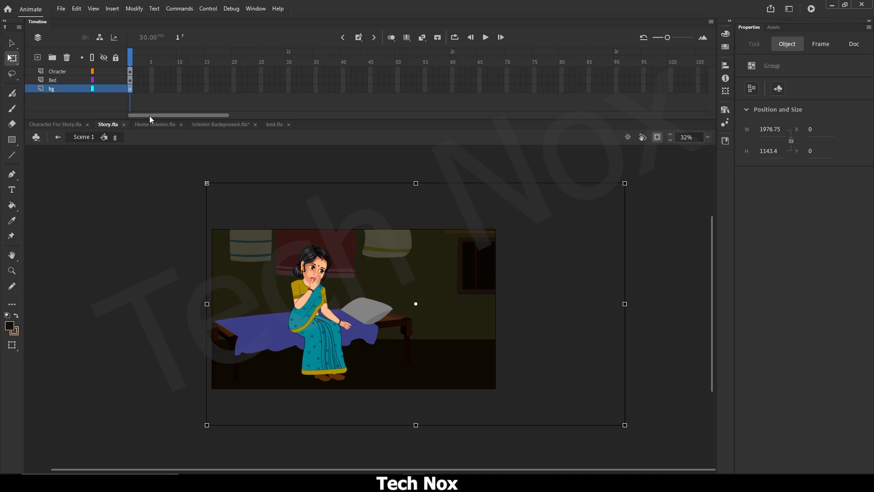
pyautogui.click(130, 54)
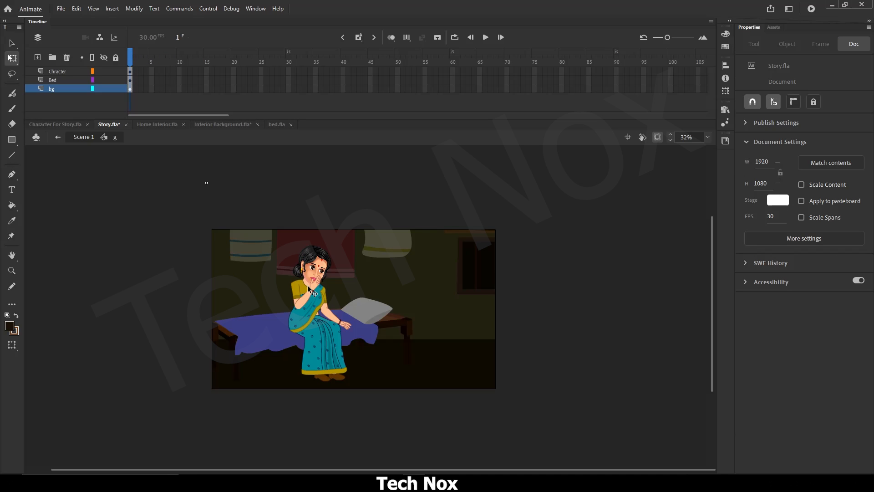
pyautogui.moveTo(162, 115); pyautogui.dragTo(669, 125)
pyautogui.moveTo(688, 72); pyautogui.dragTo(699, 89)
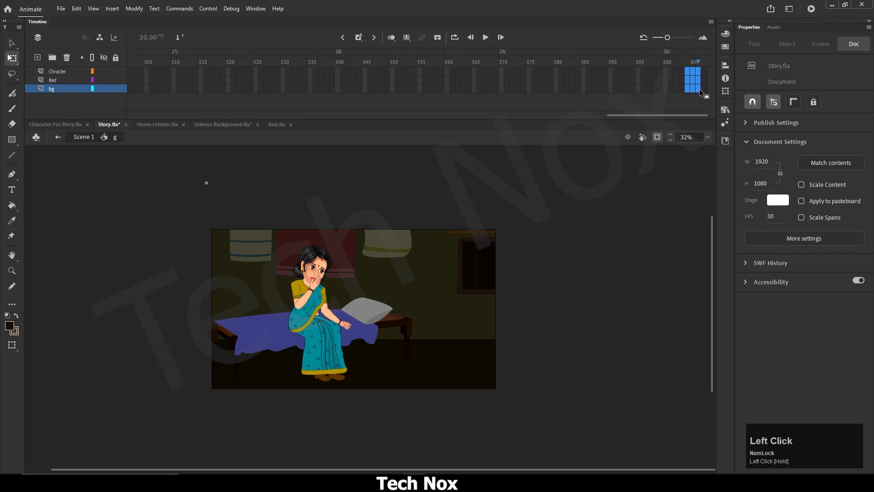
pyautogui.press('F5')
pyautogui.moveTo(392, 115); pyautogui.dragTo(684, 115)
pyautogui.moveTo(688, 72); pyautogui.dragTo(701, 92)
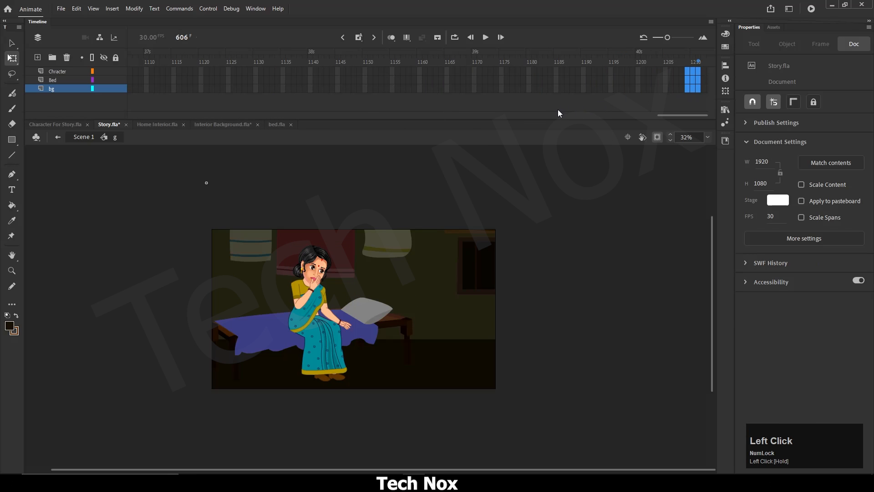
pyautogui.press('F5')
pyautogui.moveTo(515, 115); pyautogui.dragTo(683, 116)
pyautogui.moveTo(688, 72); pyautogui.dragTo(701, 92)
pyautogui.press('F5')
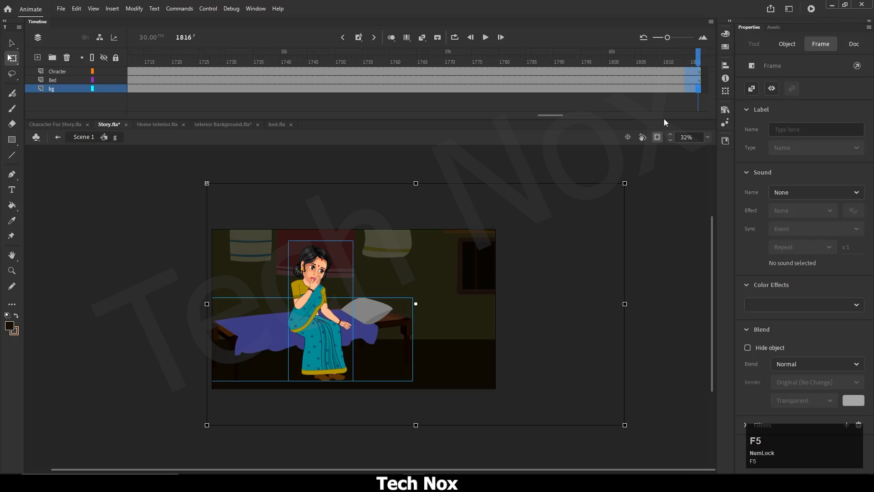
pyautogui.moveTo(552, 116); pyautogui.dragTo(392, 115)
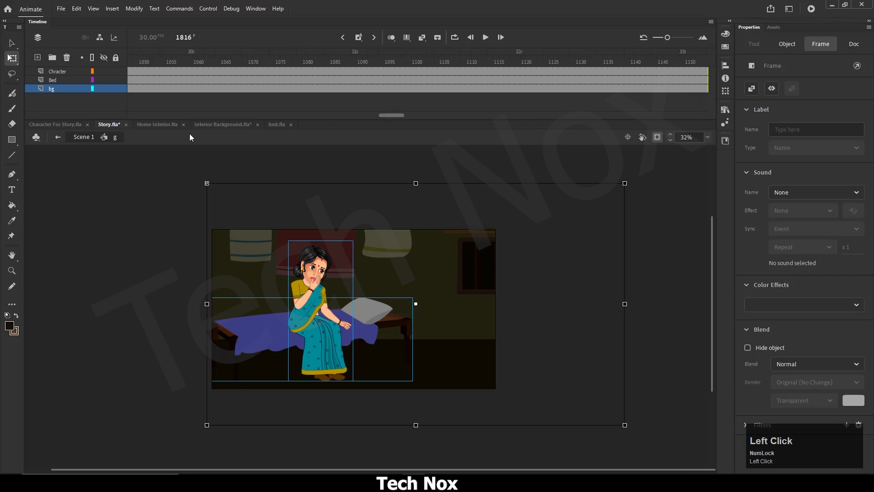
# Step: Return to Scene 1 and play Scene5 from frame 487 to check the woman's animation
pyautogui.click(78, 137)
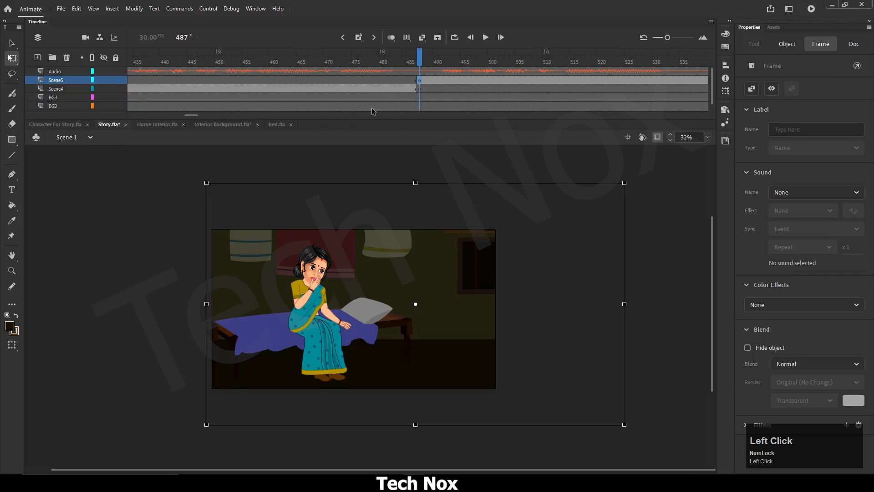
pyautogui.click(485, 37)
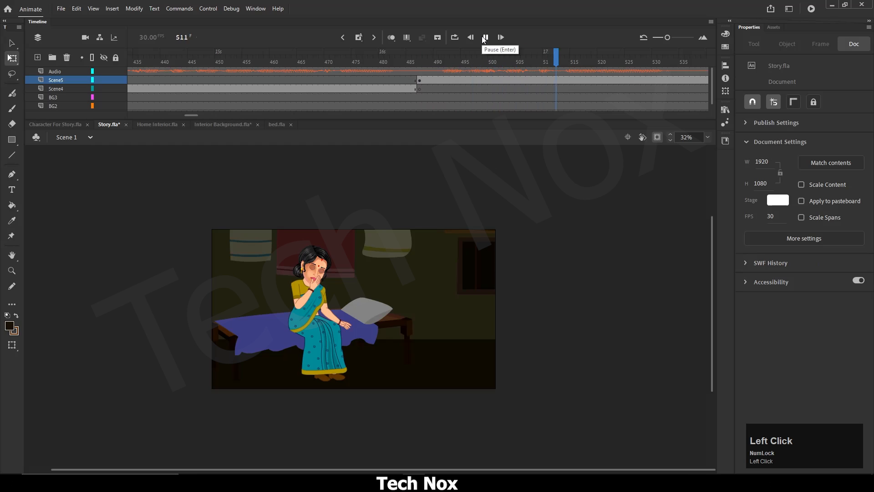
pyautogui.click(485, 38)
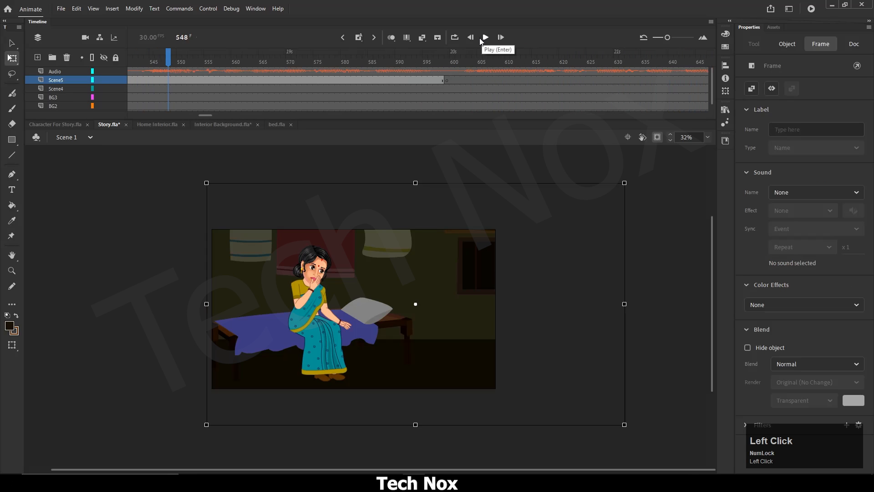
# Step: Insert keyframes on the Scene5 layer at frames 536 and 598 for a camera push-in
pyautogui.moveTo(209, 114); pyautogui.dragTo(190, 116)
pyautogui.click(238, 56)
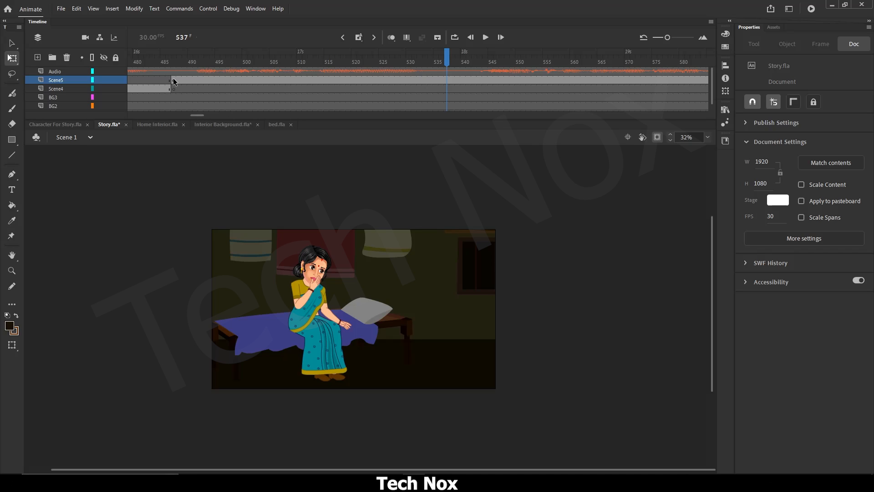
pyautogui.click(173, 78)
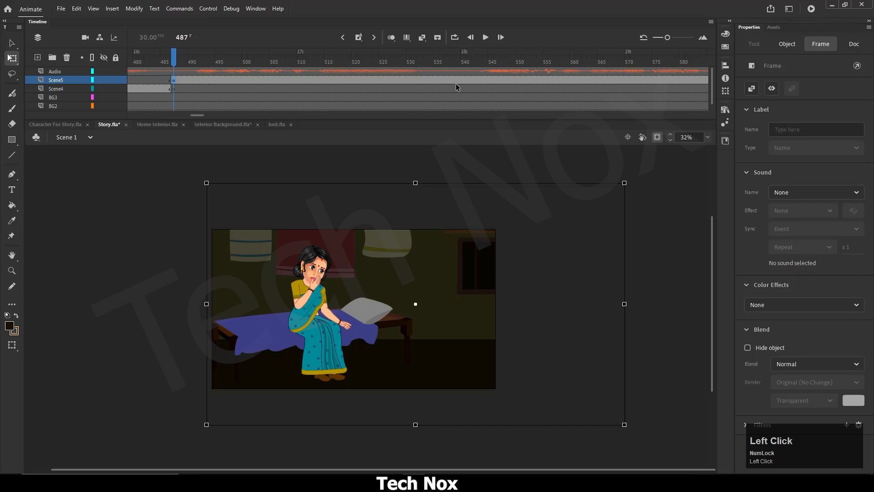
pyautogui.click(436, 77)
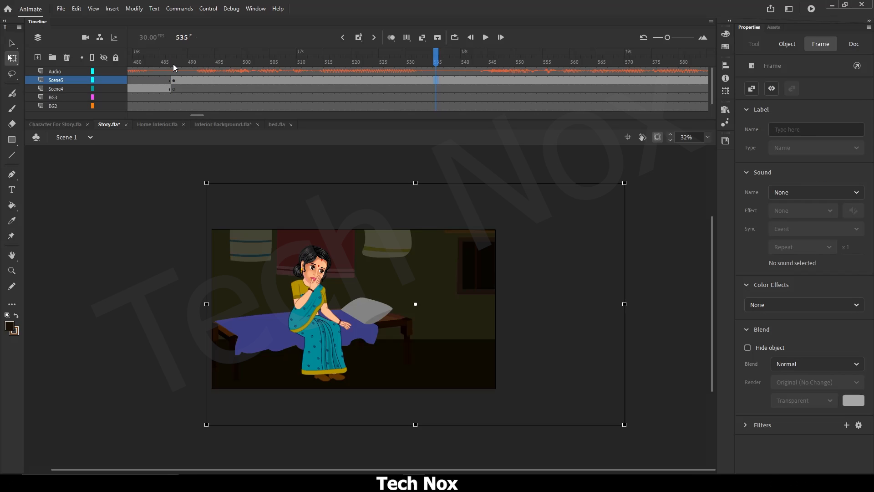
pyautogui.press('.')
pyautogui.moveTo(200, 115); pyautogui.dragTo(209, 114)
pyautogui.click(472, 79)
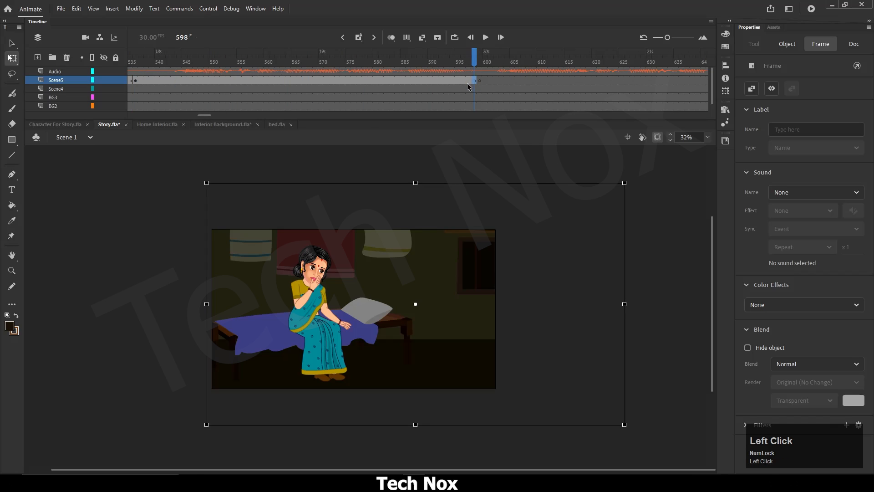
pyautogui.press('F6')
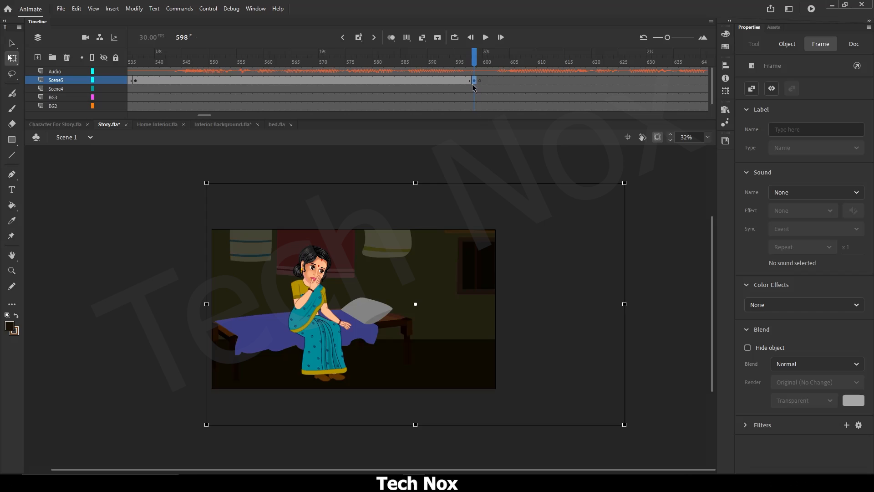
# Step: Enlarge the room symbol at frame 598 to about 3350 × 1938 px and shift it to keep its left edge just outside the stage
pyautogui.keyDown('shift'); pyautogui.click(626, 181); pyautogui.keyUp('shift')
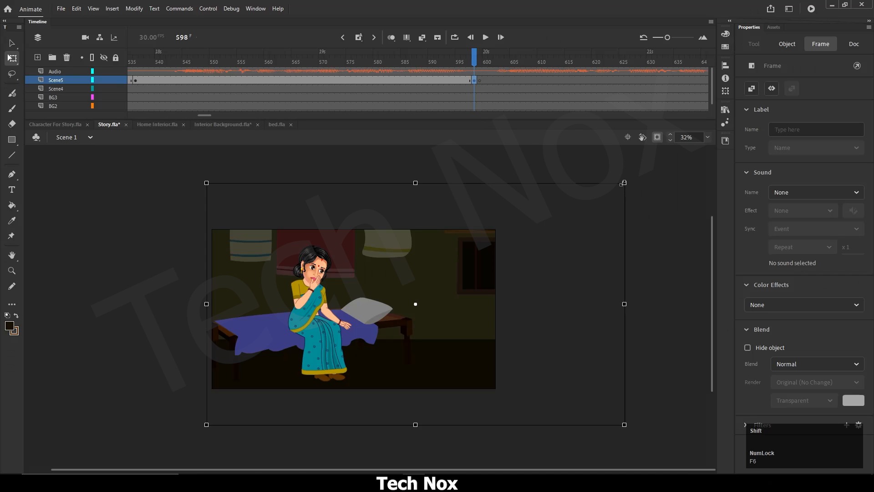
pyautogui.moveTo(627, 181); pyautogui.dragTo(665, 159)
pyautogui.moveTo(465, 267); pyautogui.dragTo(503, 266)
# Step: Compare the framing at frames 536 and 598, and create a classic tween between those two Scene5 keyframes
pyautogui.moveTo(209, 115); pyautogui.dragTo(206, 116)
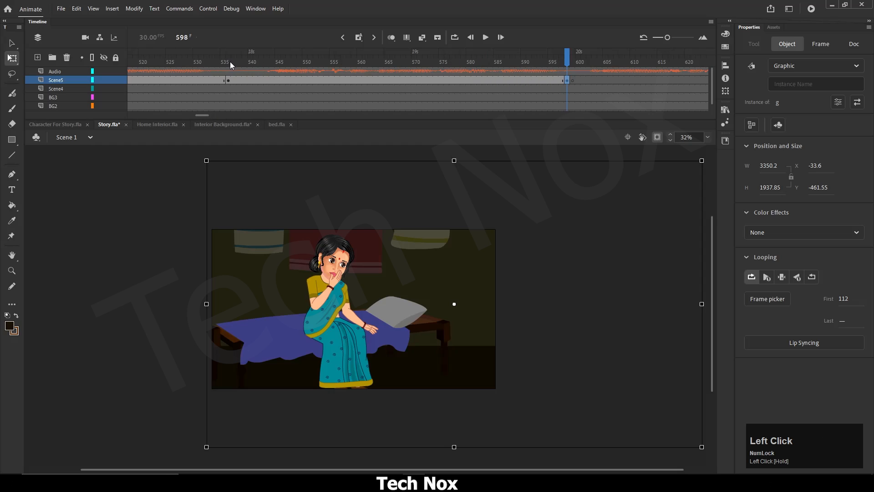
pyautogui.click(228, 59)
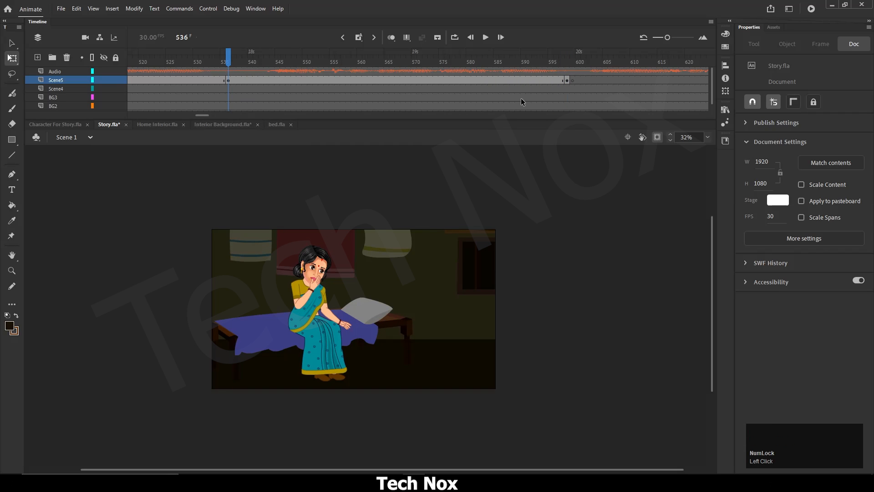
pyautogui.click(567, 63)
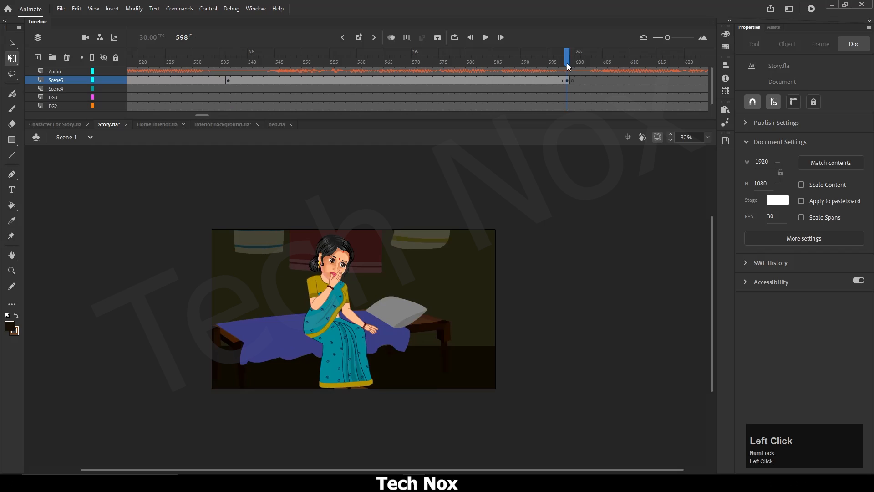
pyautogui.rightClick(345, 79)
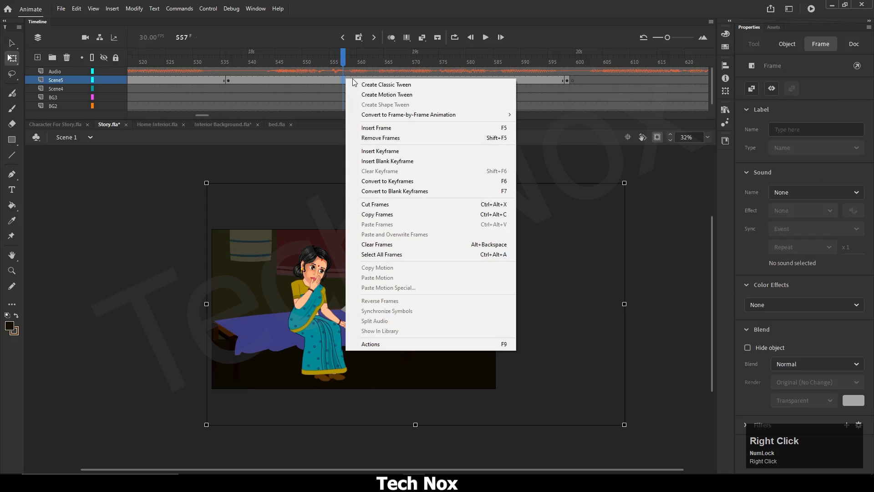
pyautogui.click(386, 84)
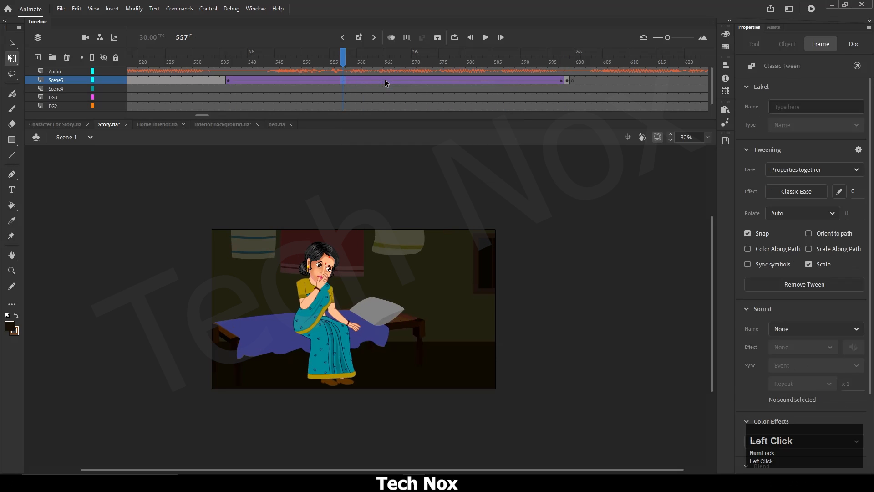
# Step: Compare the room's framing at frames 487 and 536, and play the timeline from frame 487 to check the camera push-in
pyautogui.click(225, 56)
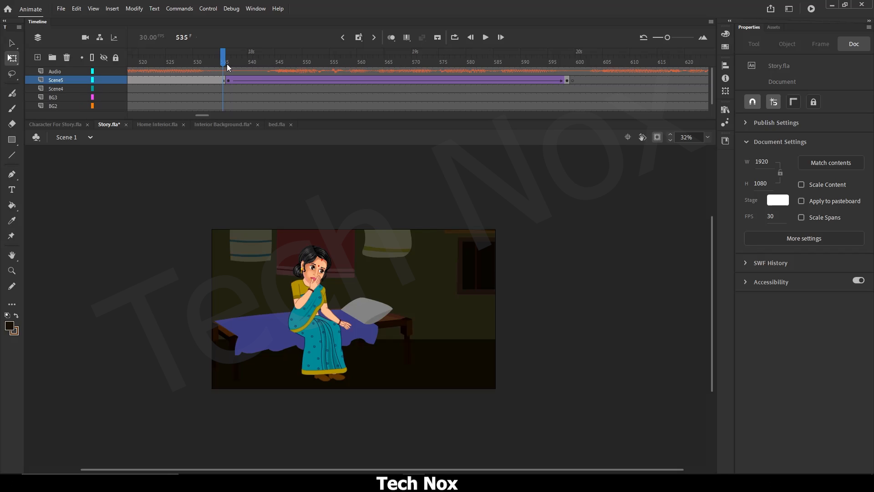
pyautogui.click(227, 63)
pyautogui.moveTo(206, 115); pyautogui.dragTo(201, 115)
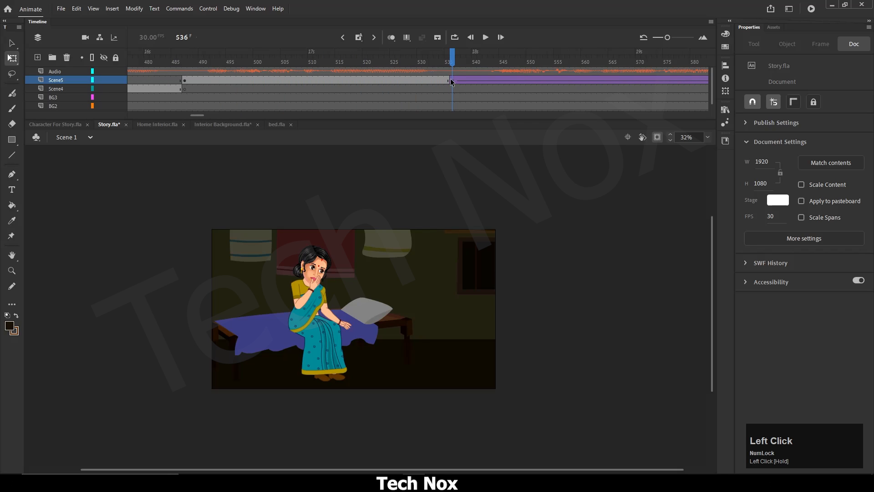
pyautogui.click(452, 82)
pyautogui.click(184, 81)
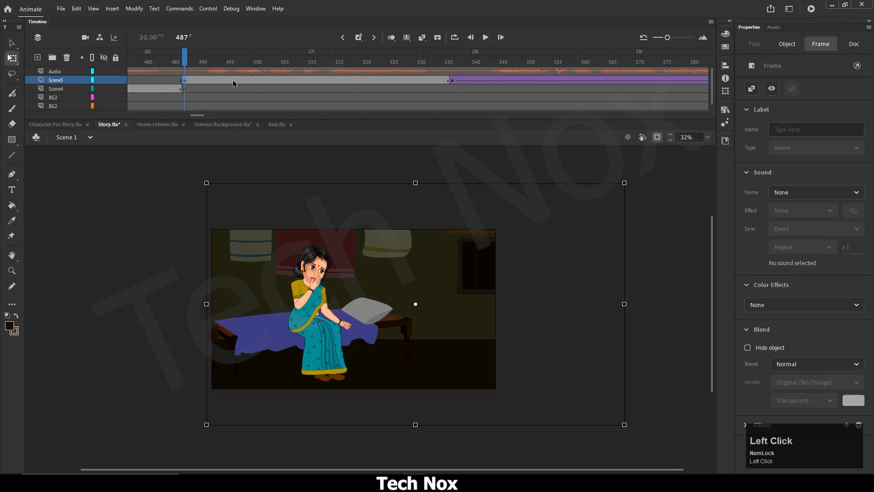
pyautogui.click(184, 82)
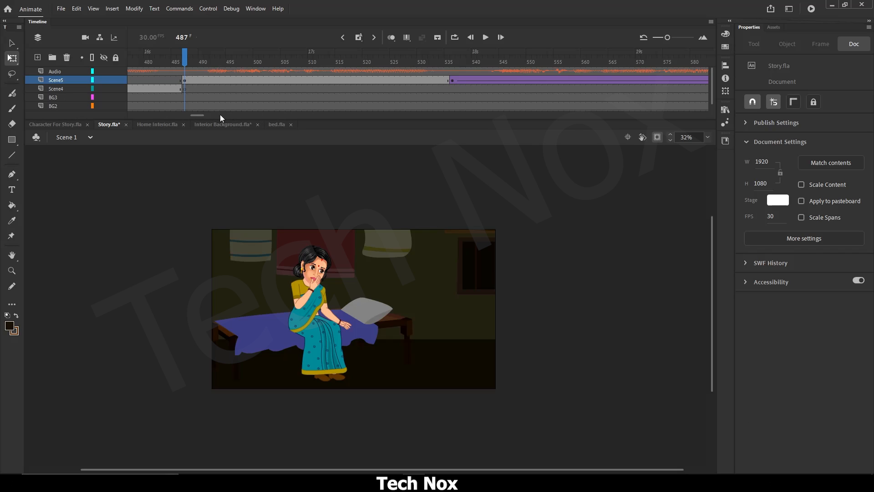
pyautogui.moveTo(197, 115); pyautogui.dragTo(203, 115)
pyautogui.click(246, 81)
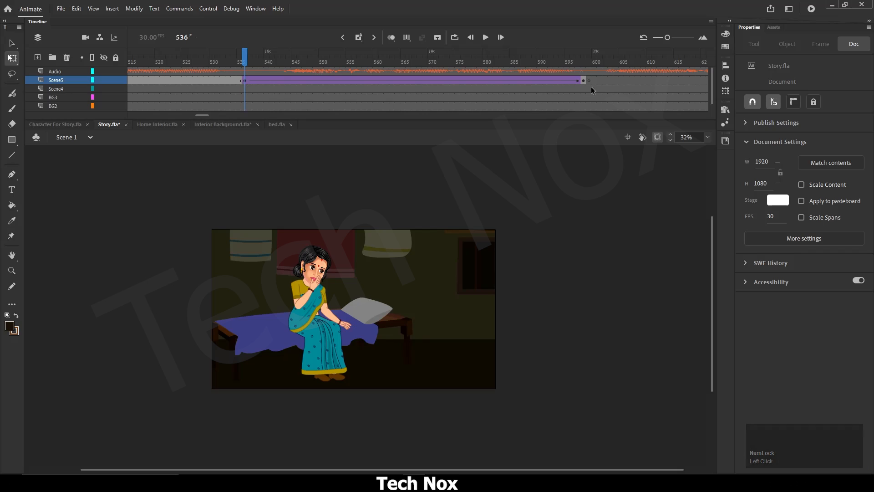
pyautogui.moveTo(204, 116); pyautogui.dragTo(199, 117)
pyautogui.click(206, 61)
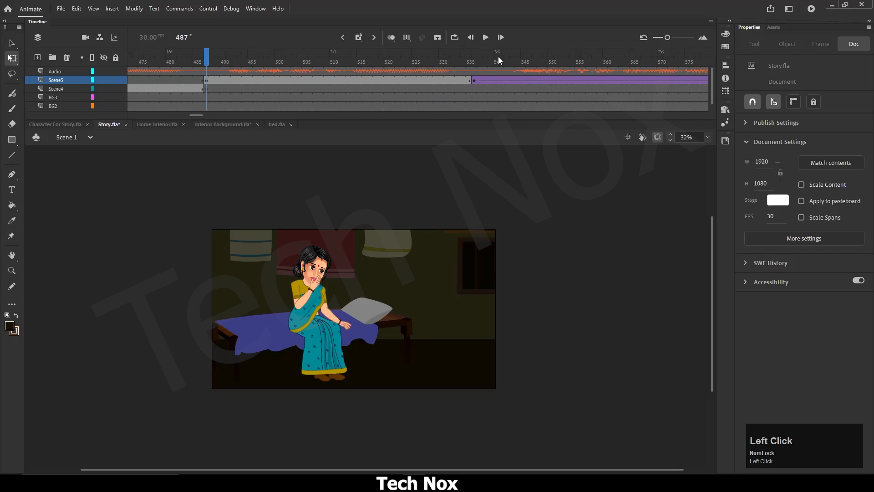
pyautogui.click(486, 37)
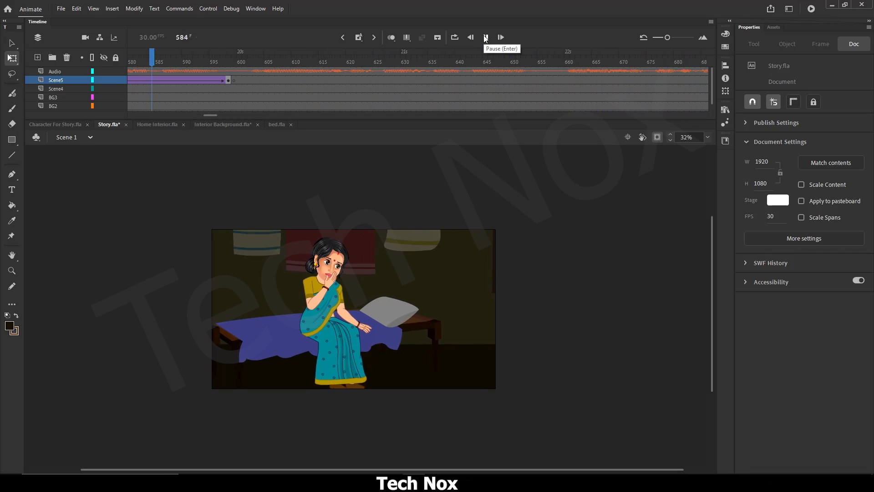
pyautogui.click(486, 37)
# Step: Play the timeline from frame 598 to review the audio that follows the end of Scene5
pyautogui.click(234, 80)
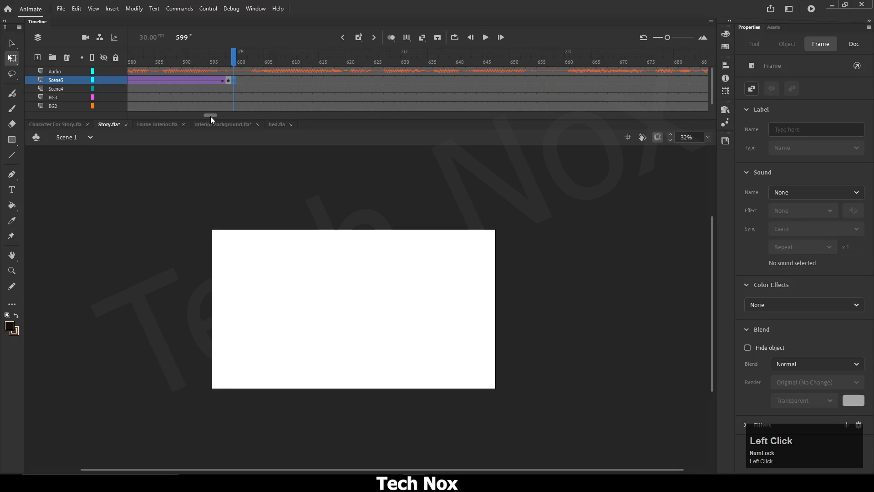
pyautogui.moveTo(211, 116); pyautogui.dragTo(208, 115)
pyautogui.click(321, 62)
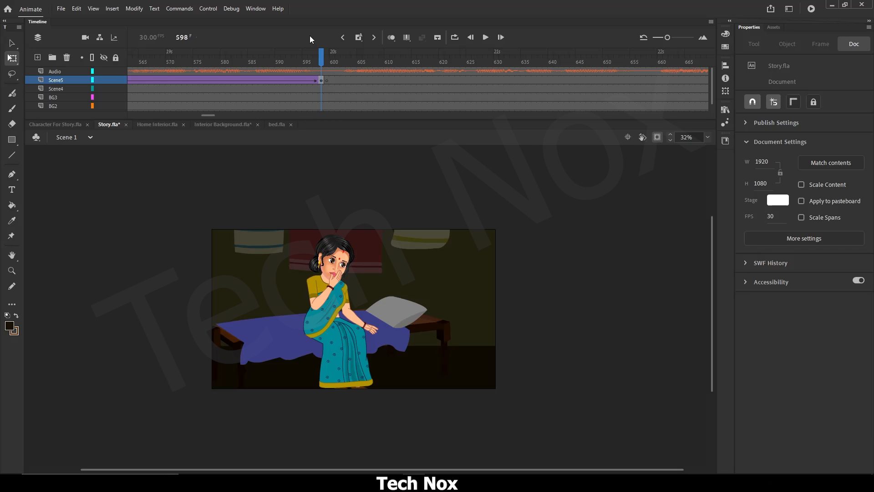
pyautogui.click(485, 37)
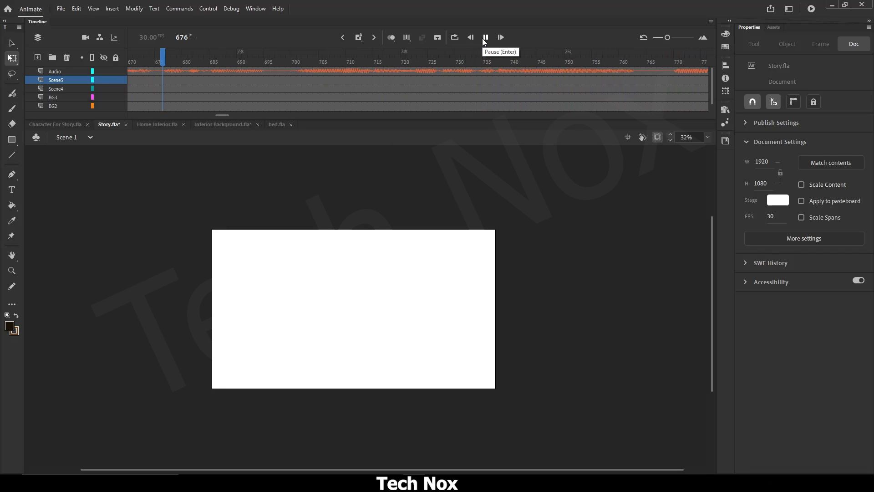
pyautogui.click(484, 38)
# Step: Add a new layer above Scene5, insert a keyframe on it at frame 599, and save the file
pyautogui.moveTo(214, 117); pyautogui.dragTo(210, 117)
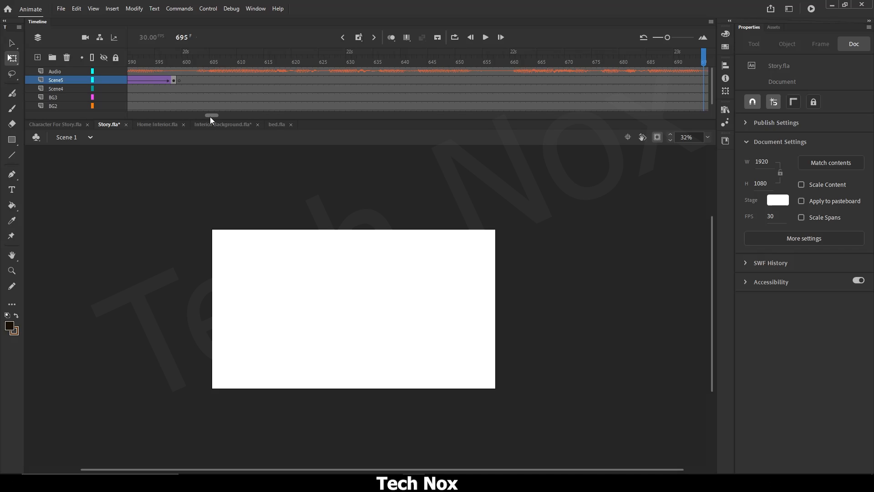
pyautogui.moveTo(209, 117); pyautogui.dragTo(209, 123)
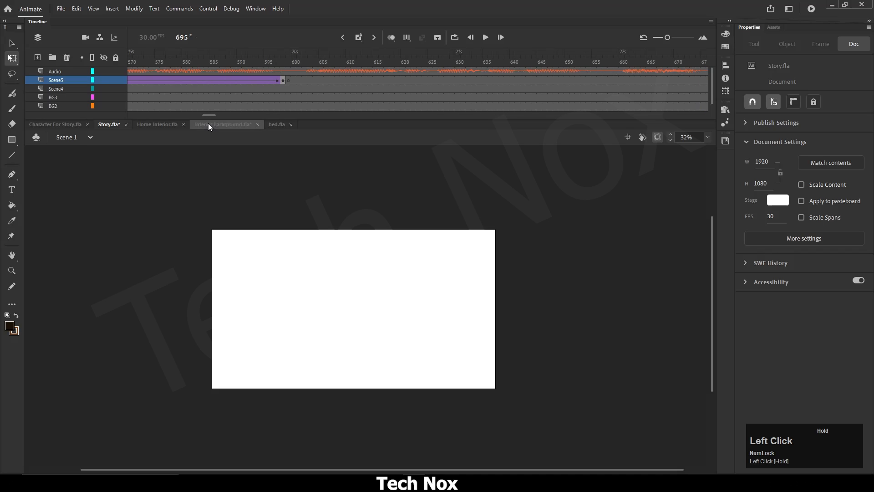
pyautogui.click(40, 56)
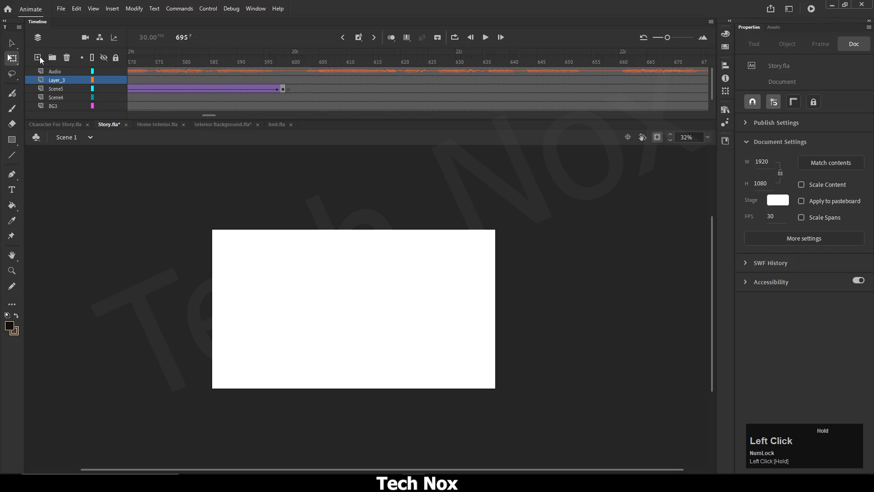
pyautogui.click(288, 81)
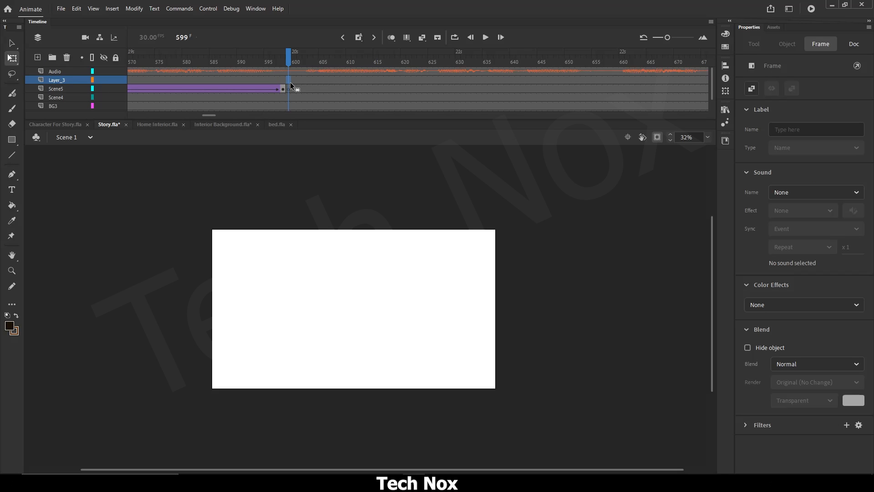
pyautogui.press('F6')
pyautogui.hotkey('ctrl', 's')
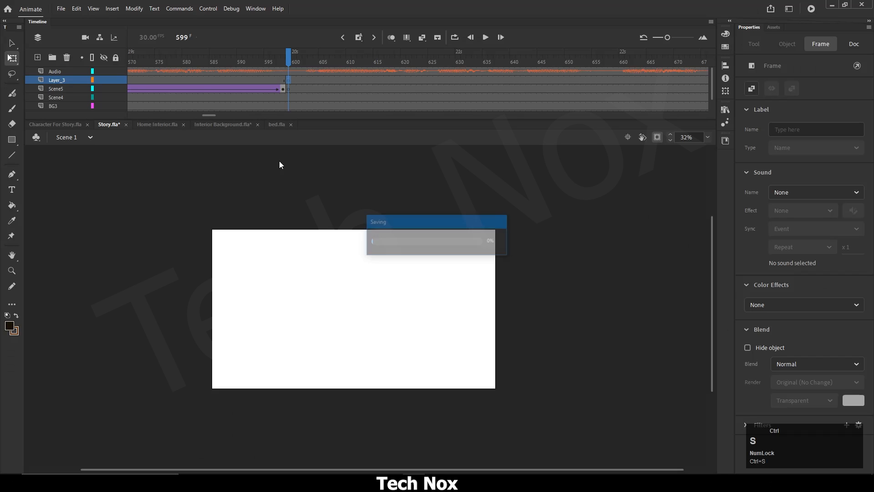
# Step: Open the Scene4 symbol asda with the walking man at frame 447 and unlock its background layer, Layer_1
pyautogui.moveTo(209, 116); pyautogui.dragTo(184, 116)
pyautogui.click(220, 69)
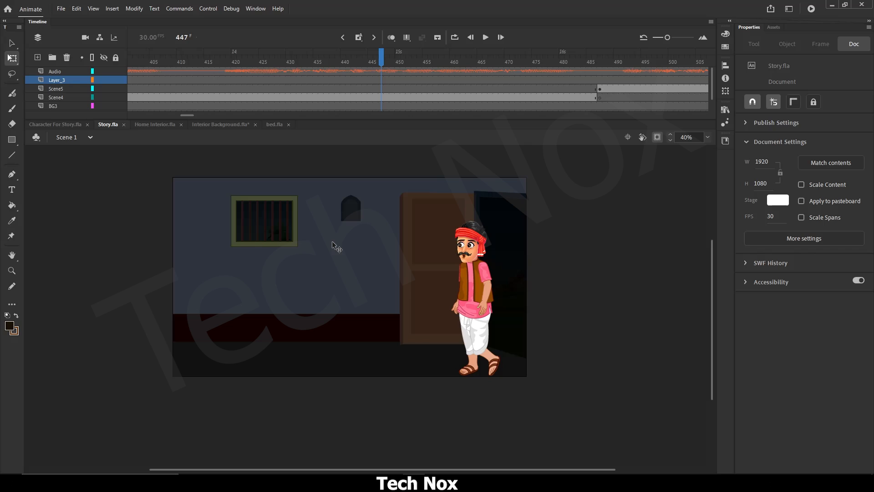
pyautogui.doubleClick(332, 242)
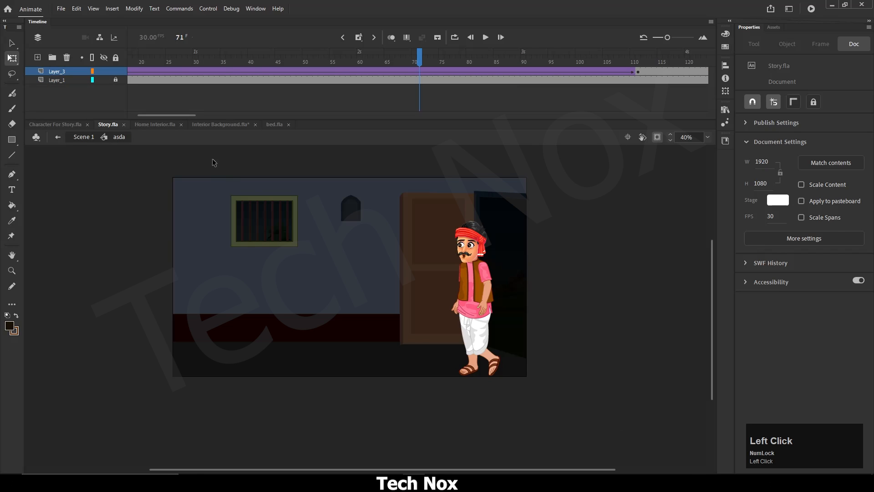
pyautogui.click(324, 292)
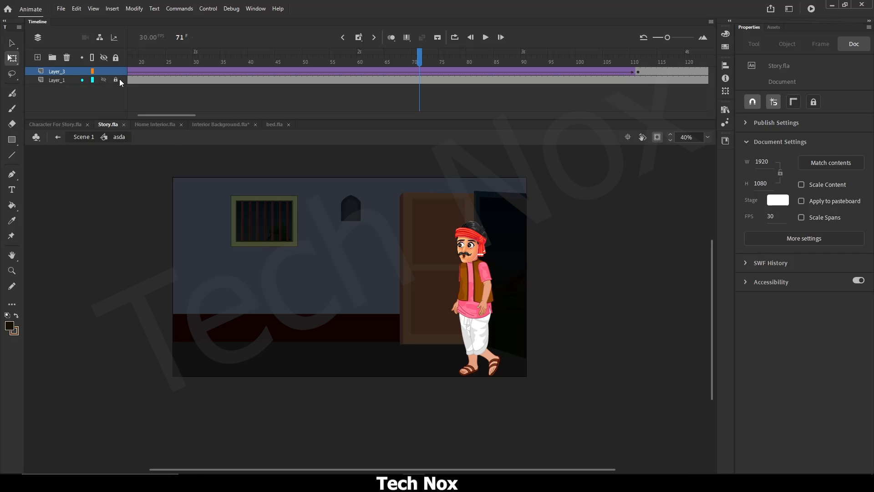
pyautogui.click(118, 80)
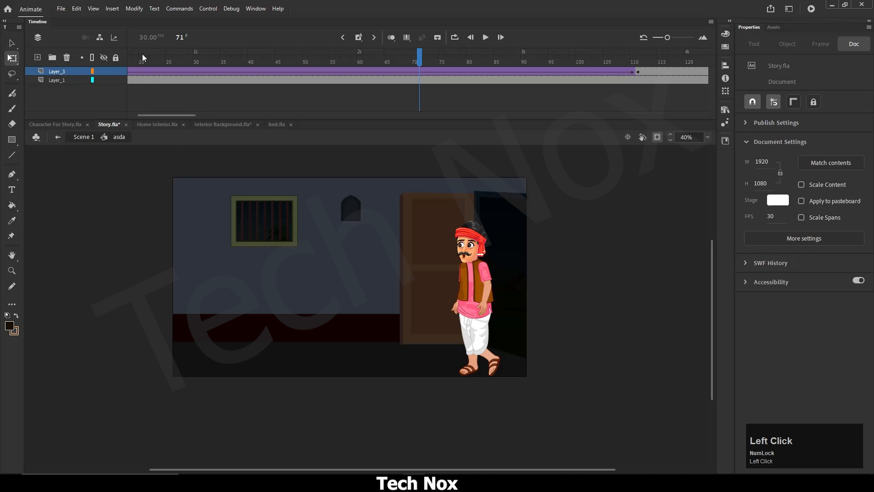
# Step: Copy the tinted room background symbol from Layer_1 at frame 1 of the asda symbol
pyautogui.click(66, 81)
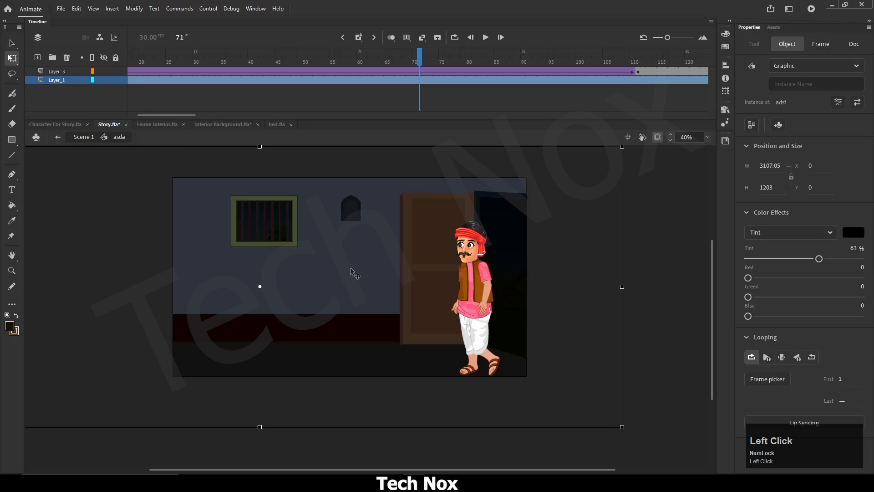
pyautogui.keyDown('ctrl'); pyautogui.scroll(-1, 351, 267); pyautogui.keyUp('ctrl')
pyautogui.keyDown('ctrl'); pyautogui.scroll(-1, 470, 303); pyautogui.keyUp('ctrl')
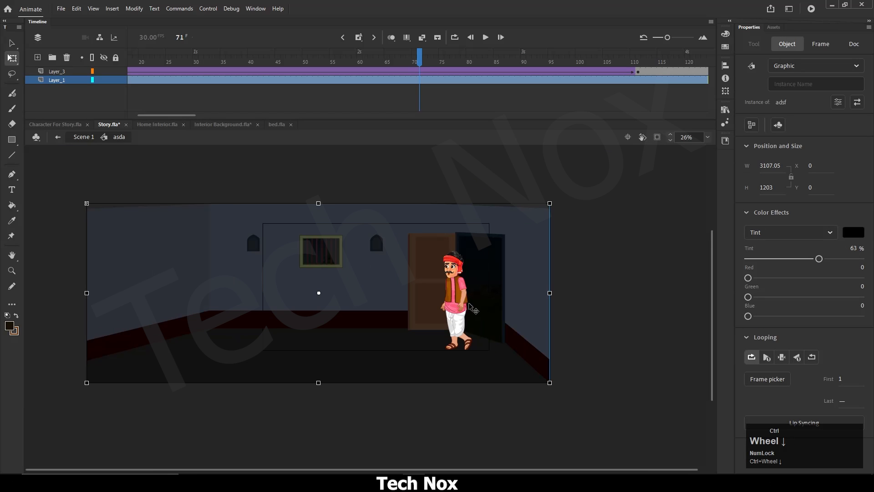
pyautogui.moveTo(166, 115); pyautogui.dragTo(156, 115)
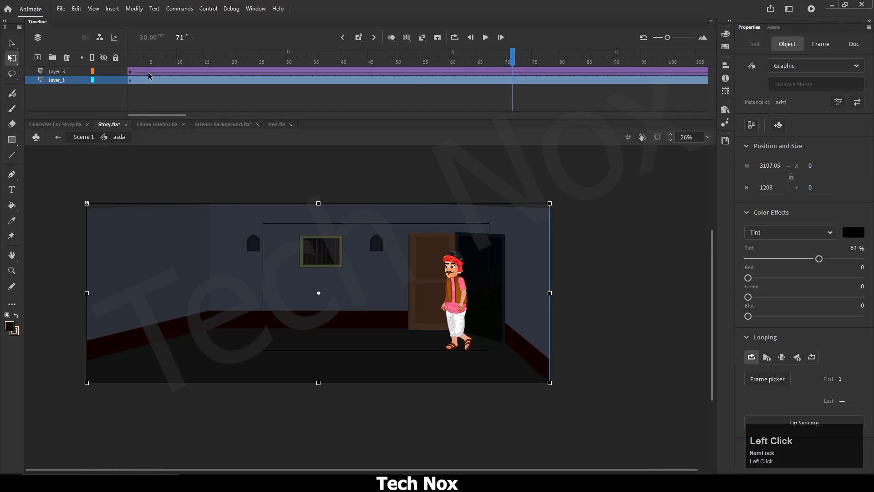
pyautogui.click(131, 53)
pyautogui.click(259, 174)
pyautogui.click(129, 80)
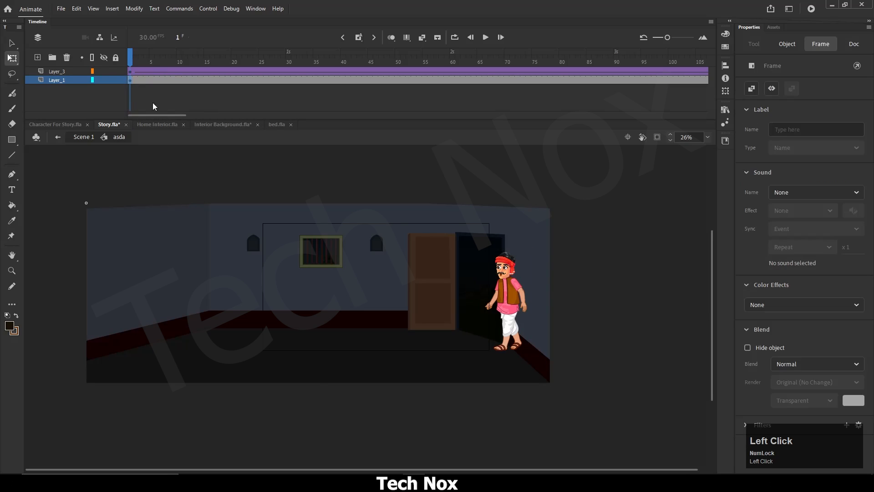
pyautogui.rightClick(378, 295)
pyautogui.click(389, 162)
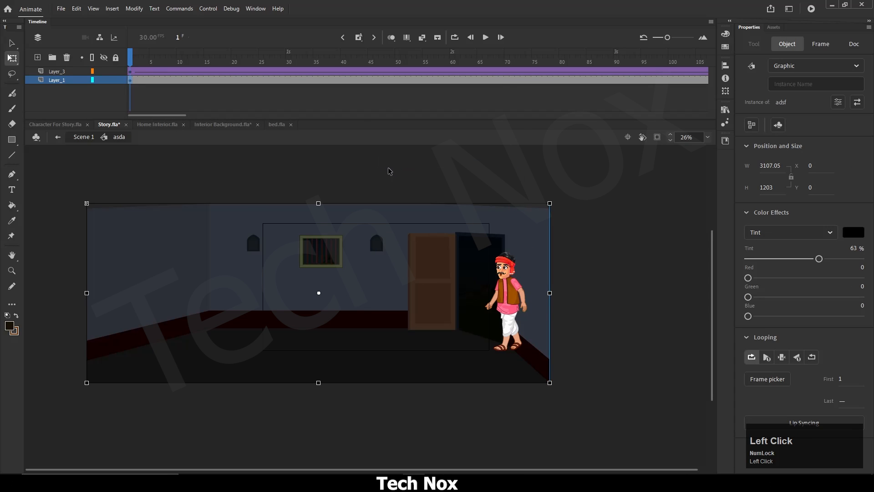
# Step: Return to Scene 1 and paste the room background on the new layer's keyframe at frame 599
pyautogui.click(83, 137)
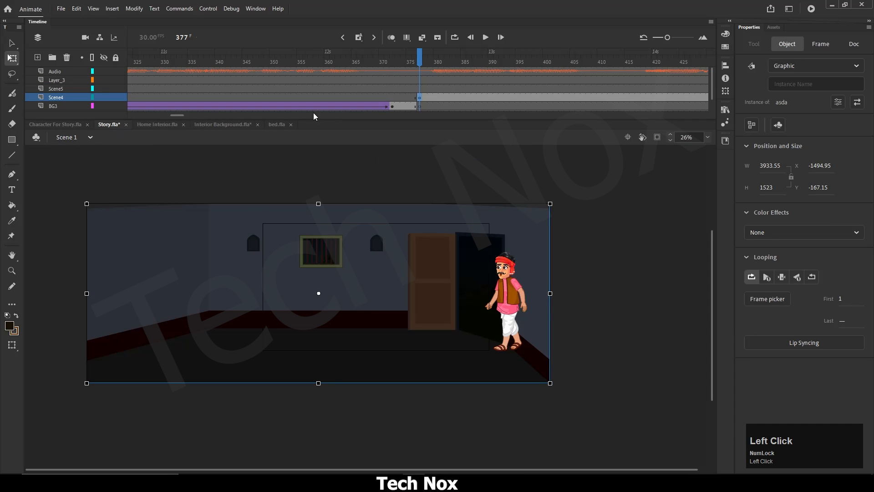
pyautogui.moveTo(180, 117); pyautogui.dragTo(212, 120)
pyautogui.click(361, 80)
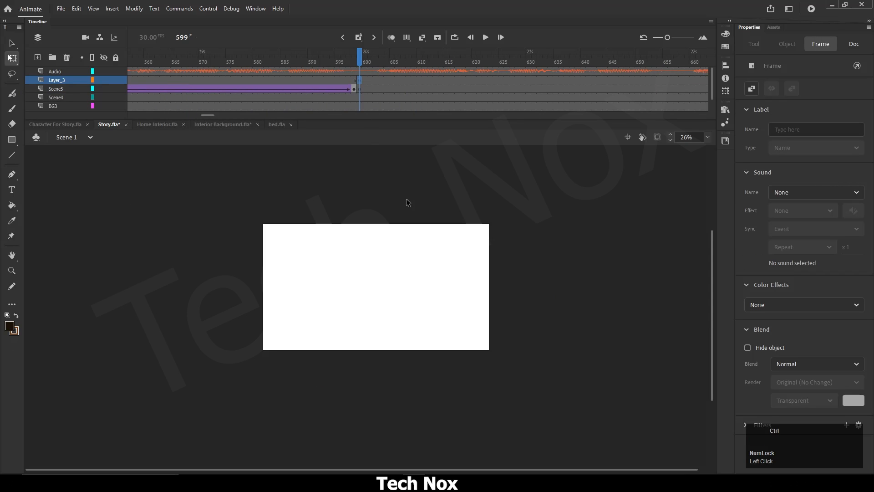
pyautogui.hotkey('ctrl', 'v')
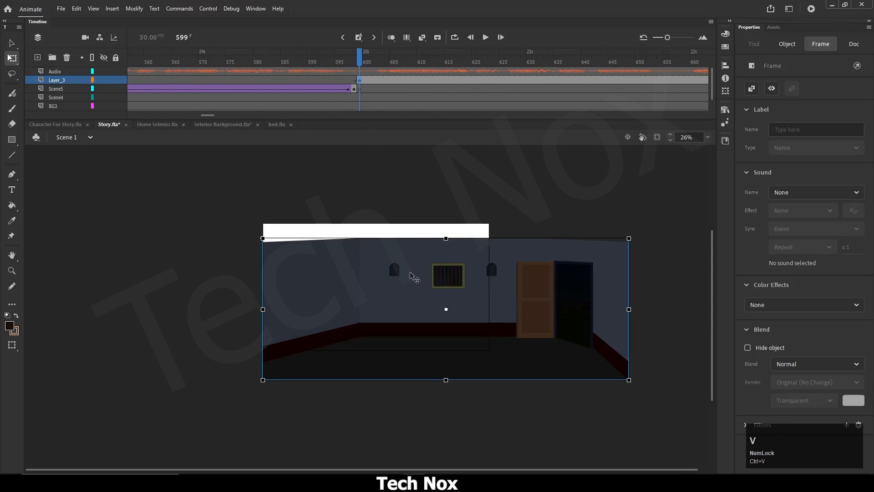
# Step: Move the pasted room over the stage to about X -645, Y -93, and turn on clipping of content outside the stage
pyautogui.click(414, 284)
pyautogui.moveTo(413, 285); pyautogui.dragTo(340, 267)
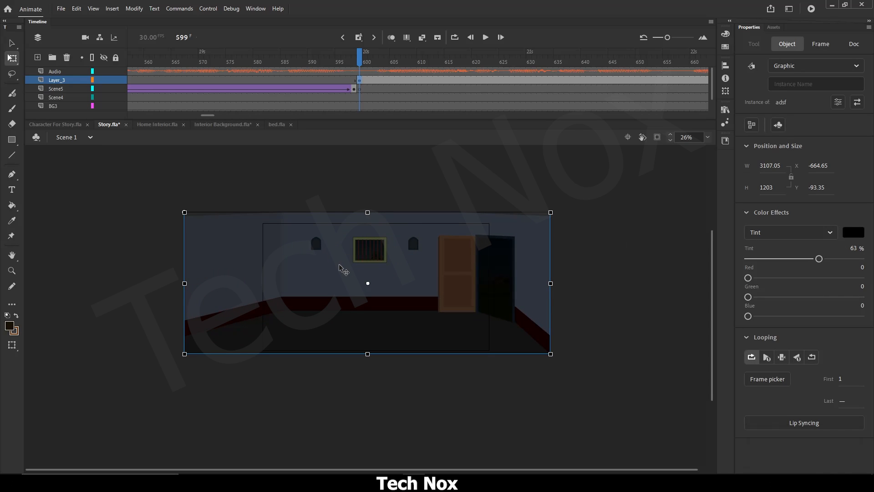
pyautogui.keyDown('ctrl'); pyautogui.scroll(1, 425, 293); pyautogui.keyUp('ctrl')
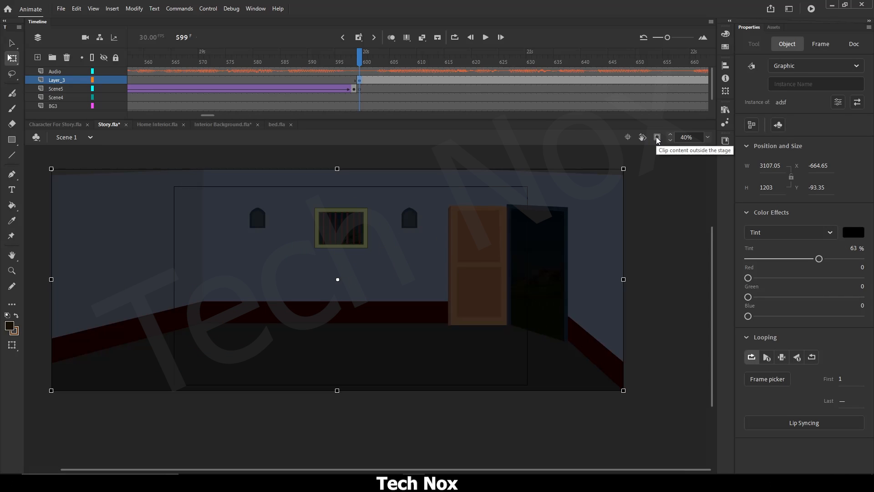
pyautogui.click(657, 138)
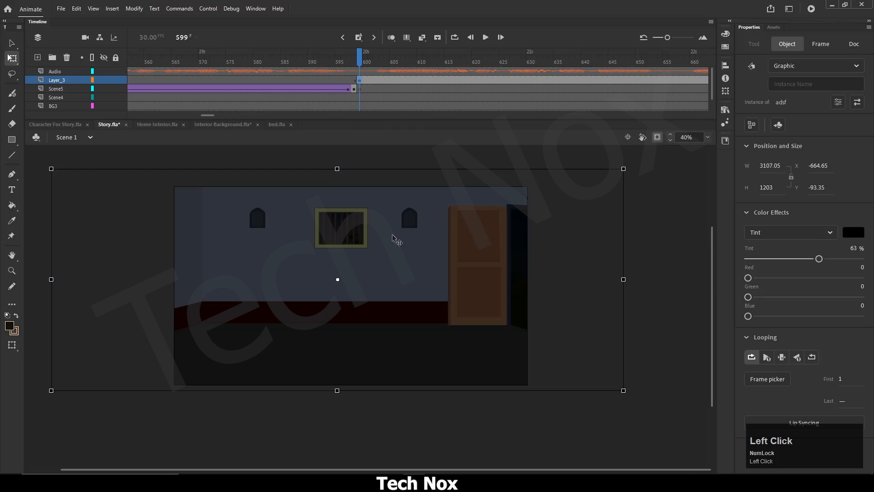
pyautogui.moveTo(371, 252); pyautogui.dragTo(375, 252)
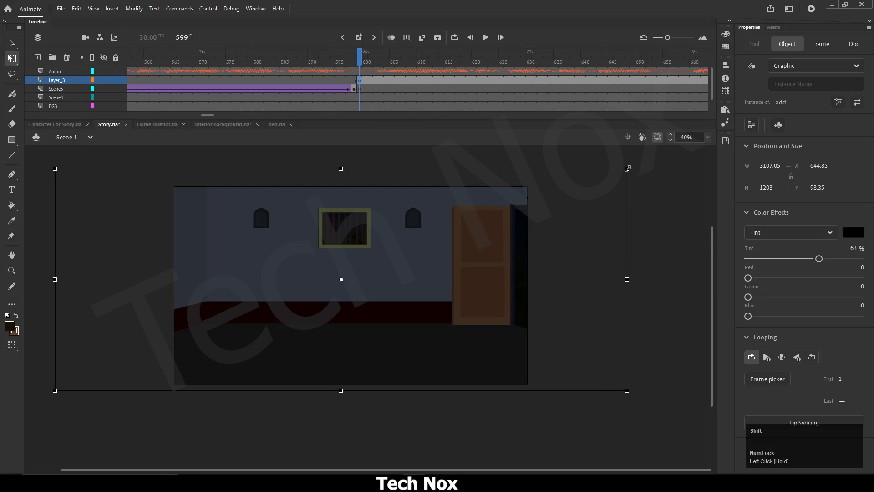
# Step: Enlarge the room background to about 3766 × 1458 px and shift it to frame the barred window, keeping the door off stage
pyautogui.moveTo(628, 169); pyautogui.dragTo(687, 146)
pyautogui.moveTo(453, 228); pyautogui.dragTo(468, 244)
pyautogui.keyDown('ctrl'); pyautogui.scroll(-2, 346, 245); pyautogui.keyUp('ctrl')
pyautogui.click(439, 247)
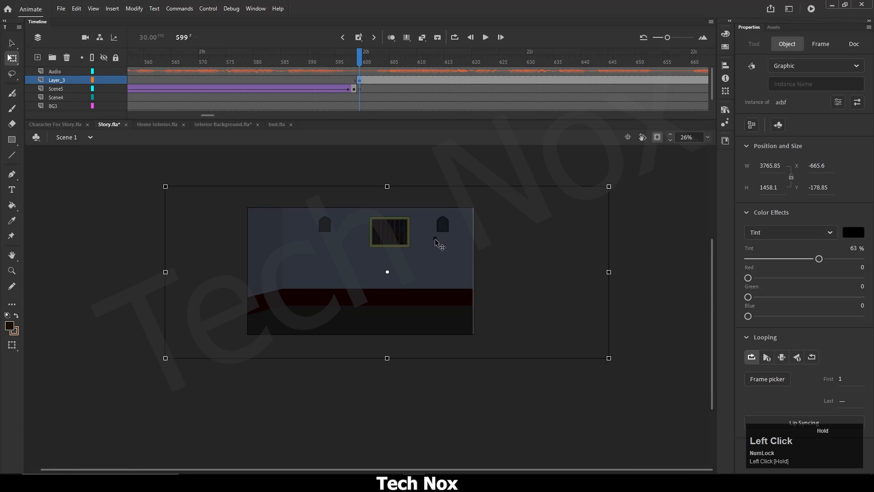
# Step: Convert the tinted room background at frame 599 into a Graphic symbol named gasyg
pyautogui.keyDown('ctrl'); pyautogui.scroll(2, 439, 248); pyautogui.keyUp('ctrl')
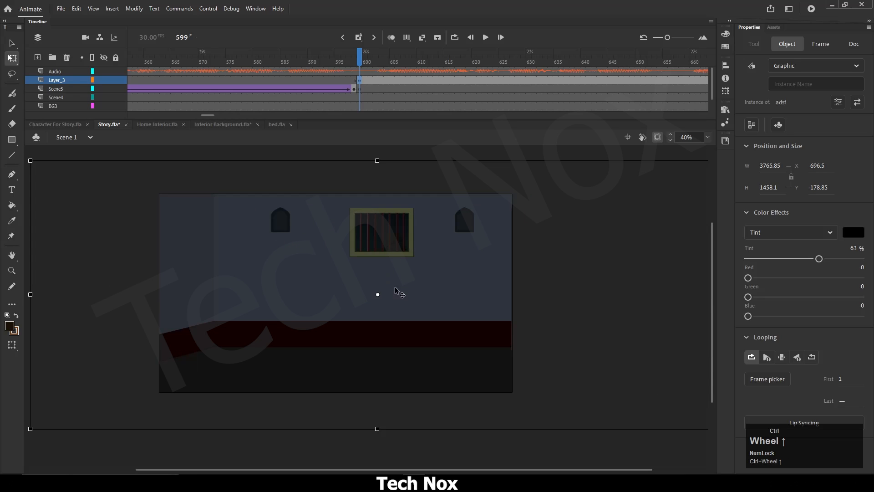
pyautogui.doubleClick(440, 246)
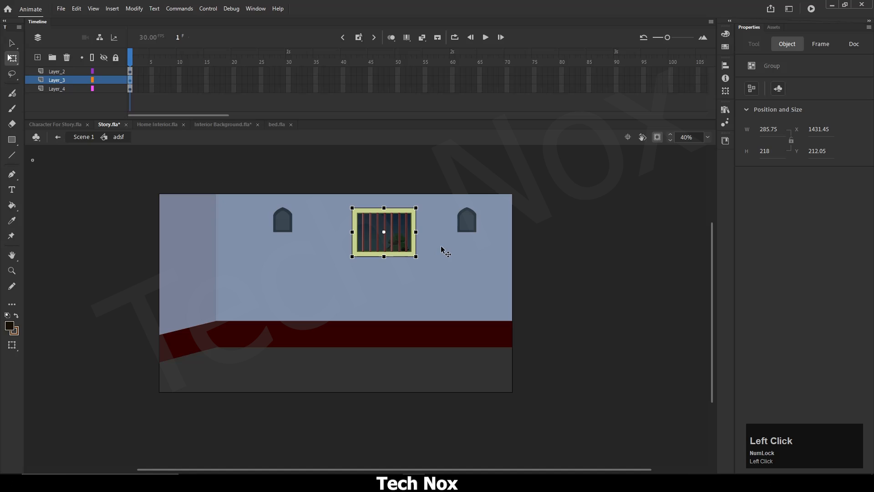
pyautogui.doubleClick(400, 254)
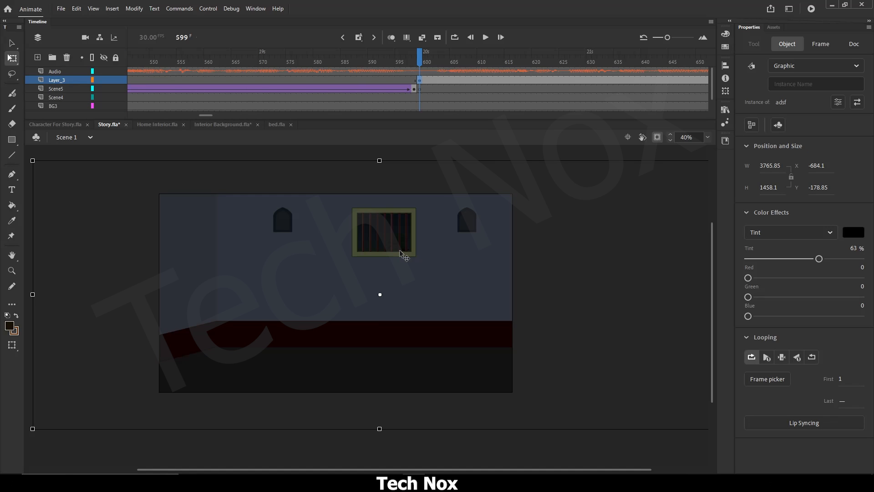
pyautogui.press('F8')
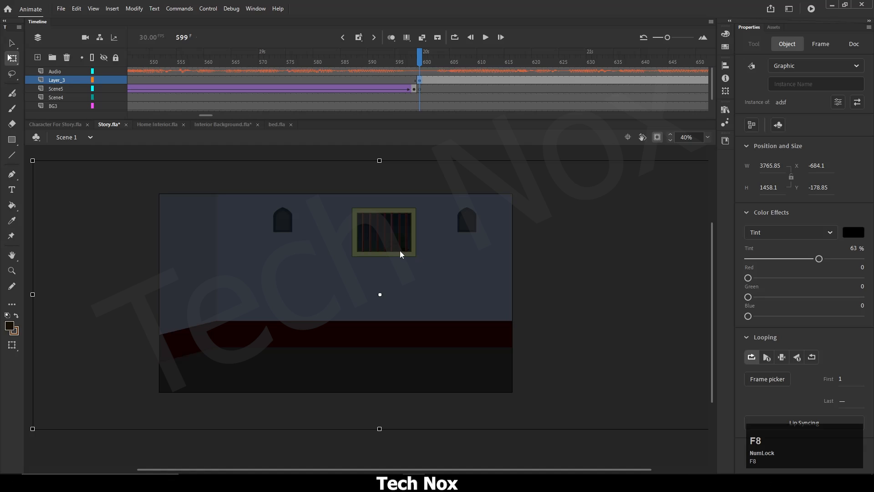
pyautogui.write('gasyg')
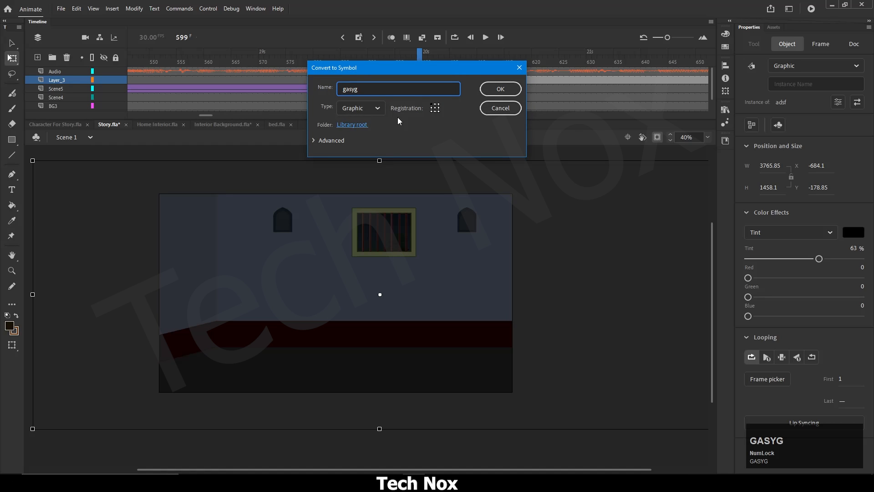
pyautogui.click(500, 89)
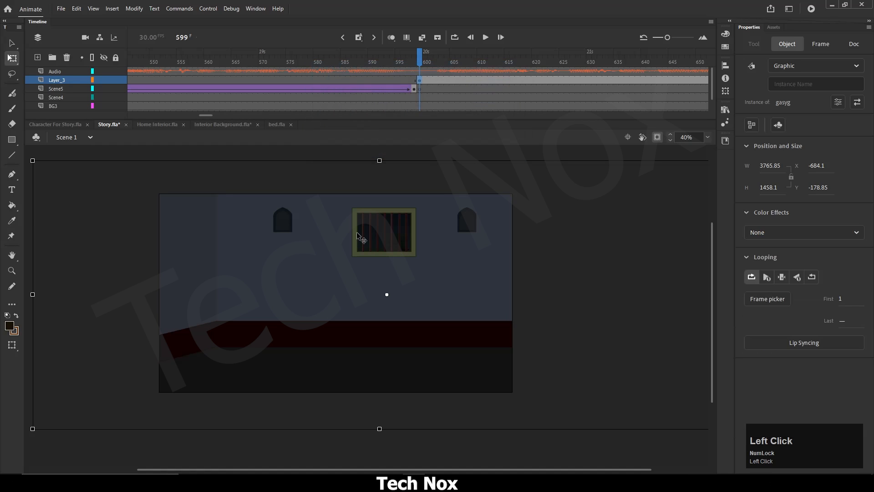
# Step: Open the gasyg symbol for editing and add a new layer above the room background
pyautogui.doubleClick(365, 247)
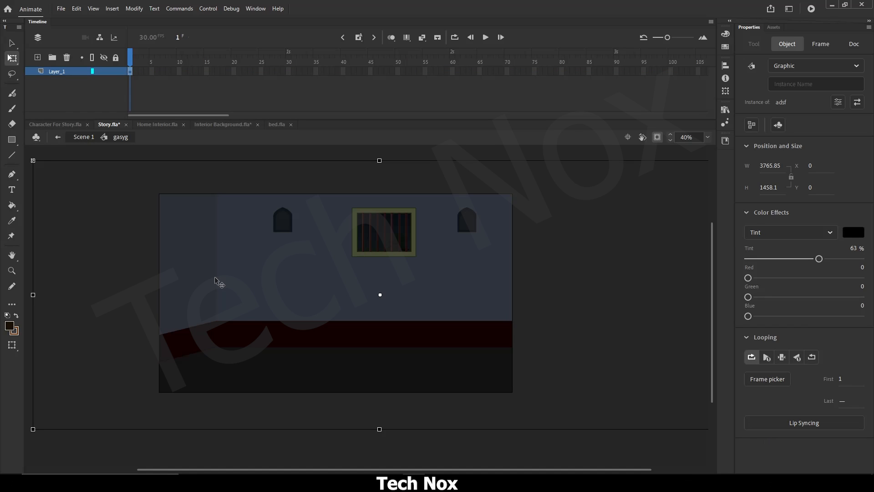
pyautogui.click(38, 58)
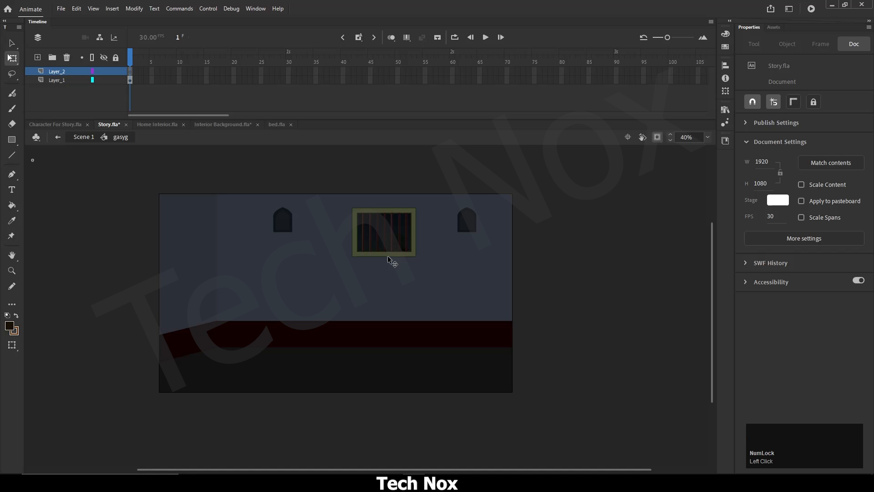
pyautogui.click(232, 248)
# Step: Switch to Character For Story.fla and copy the leftmost walking man in the red turban
pyautogui.click(56, 124)
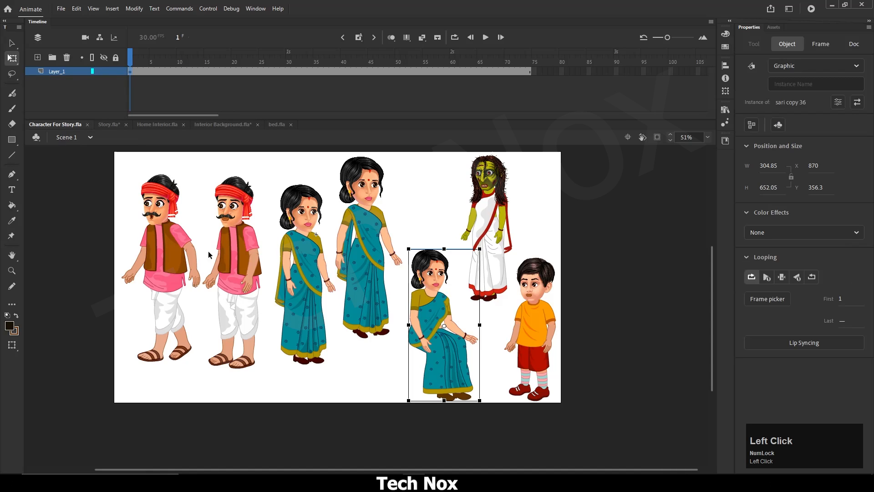
pyautogui.click(162, 250)
pyautogui.rightClick(162, 250)
pyautogui.click(187, 161)
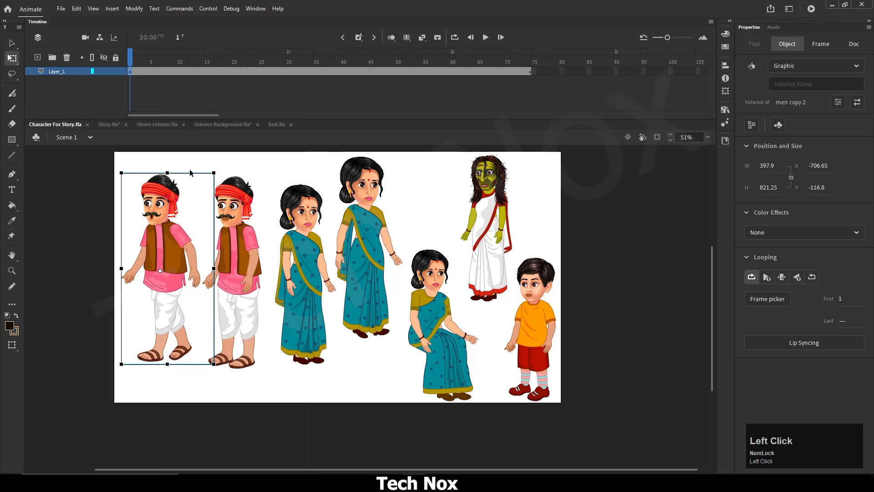
# Step: Paste the walking man into Layer_2 of gasyg in Story.fla, putting duplicate library items into a folder
pyautogui.click(109, 124)
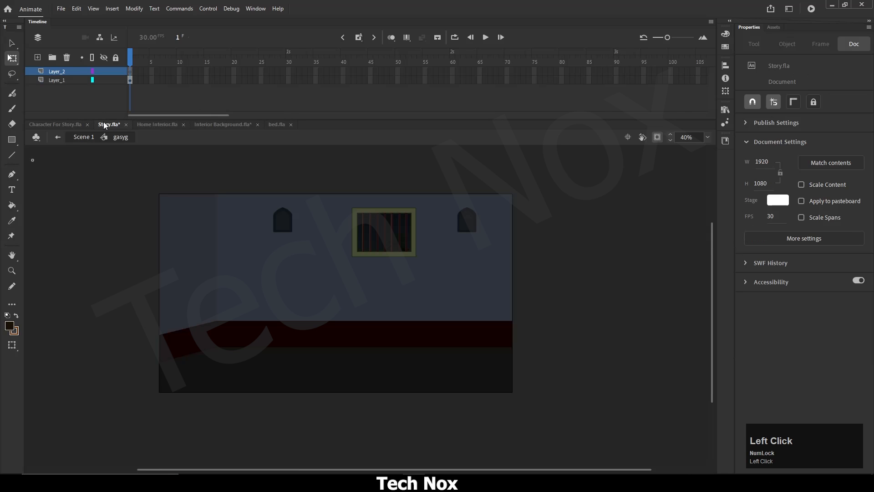
pyautogui.hotkey('ctrl', 'v')
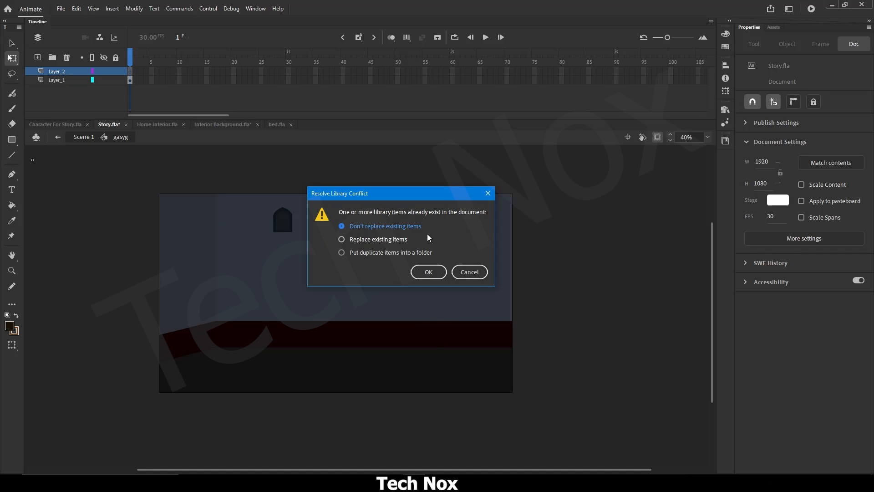
pyautogui.click(380, 253)
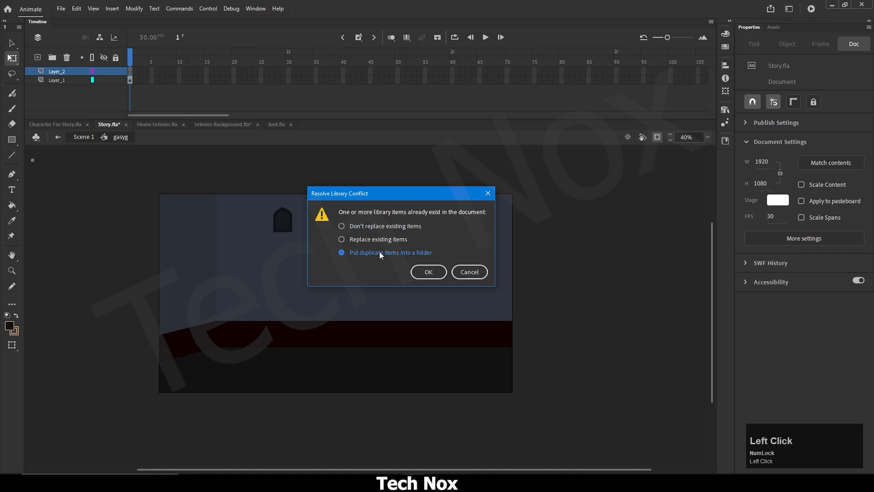
pyautogui.click(428, 267)
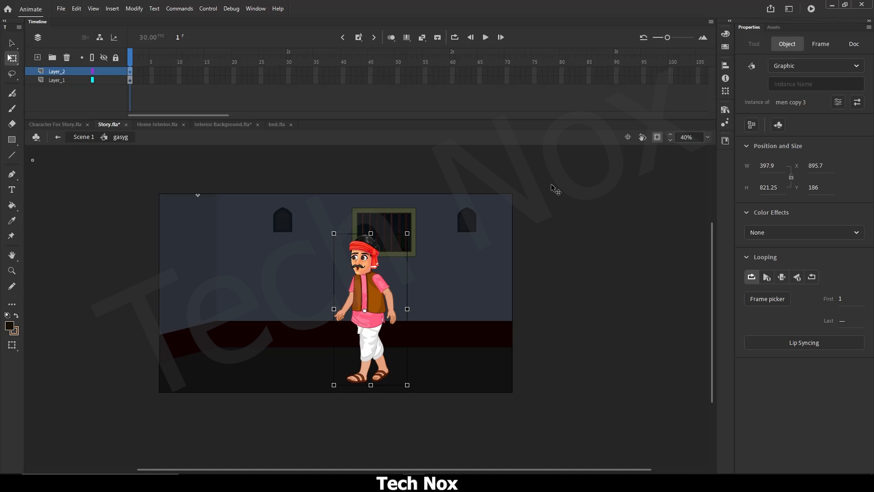
# Step: Scale the man to about 389 × 802 px and stand him beyond the barred window at about X 1404, Y 233
pyautogui.click(657, 137)
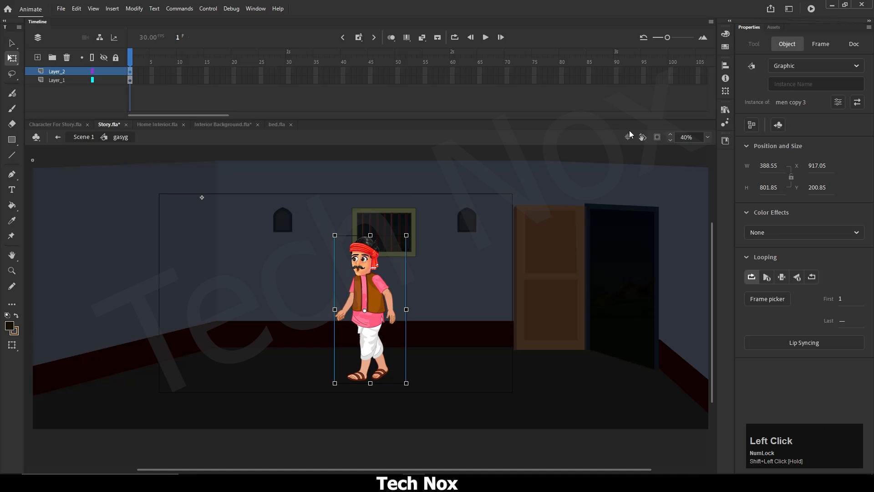
pyautogui.click(656, 137)
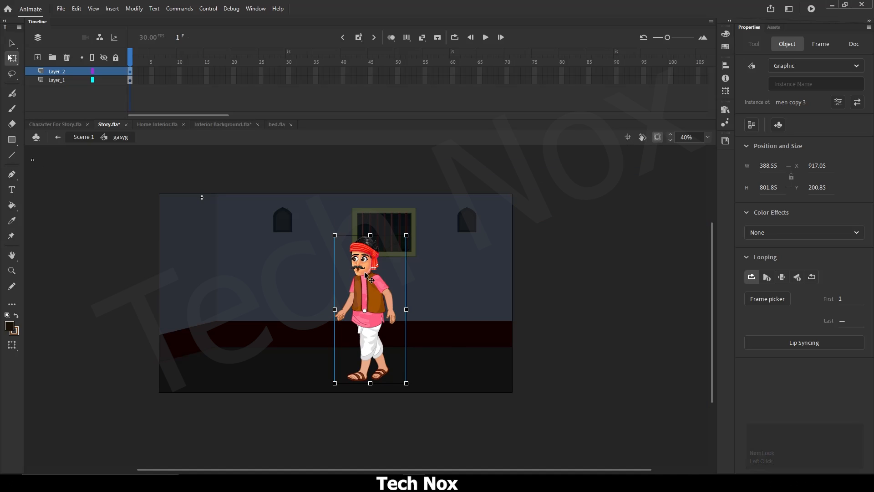
pyautogui.moveTo(363, 275); pyautogui.dragTo(451, 281)
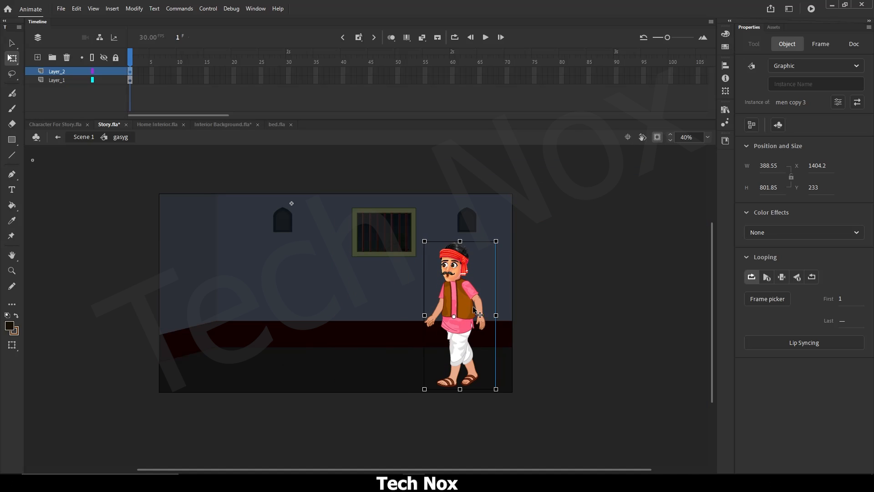
# Step: Return to Scene 1, play the audio from frame 599, and end the room shot with a blank keyframe on Layer_3 at frame 657
pyautogui.click(88, 137)
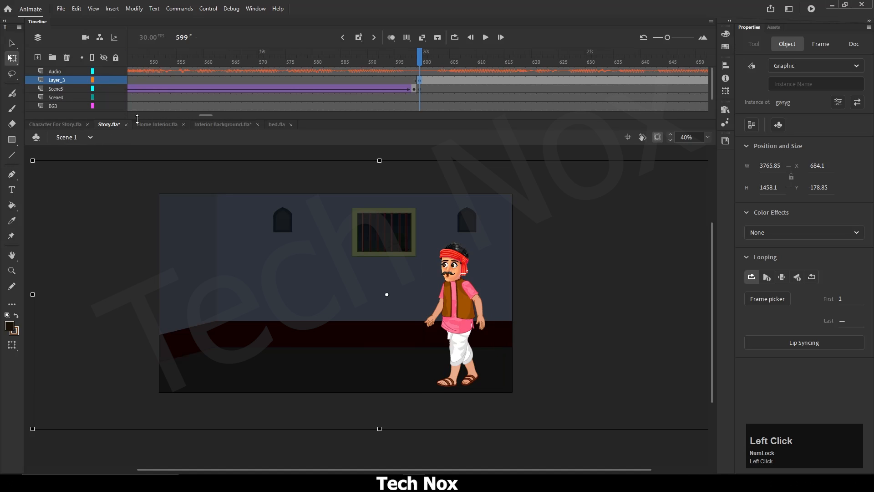
pyautogui.click(486, 37)
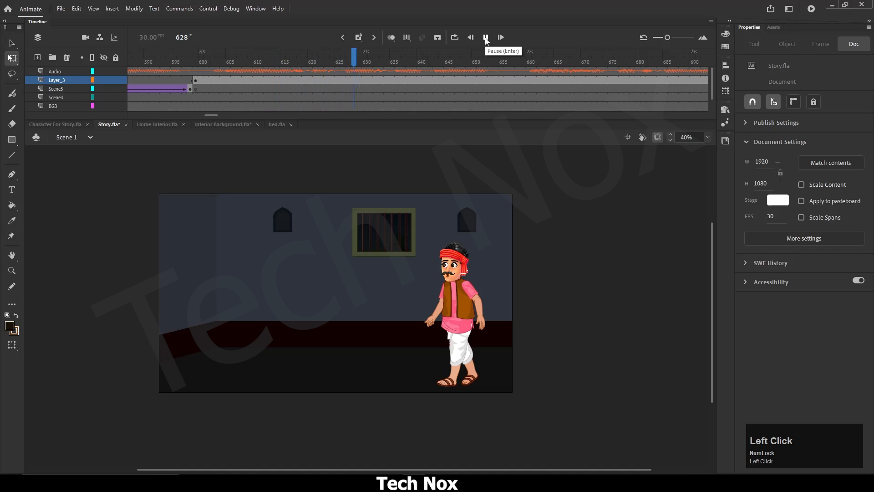
pyautogui.click(485, 37)
pyautogui.moveTo(507, 64); pyautogui.dragTo(509, 75)
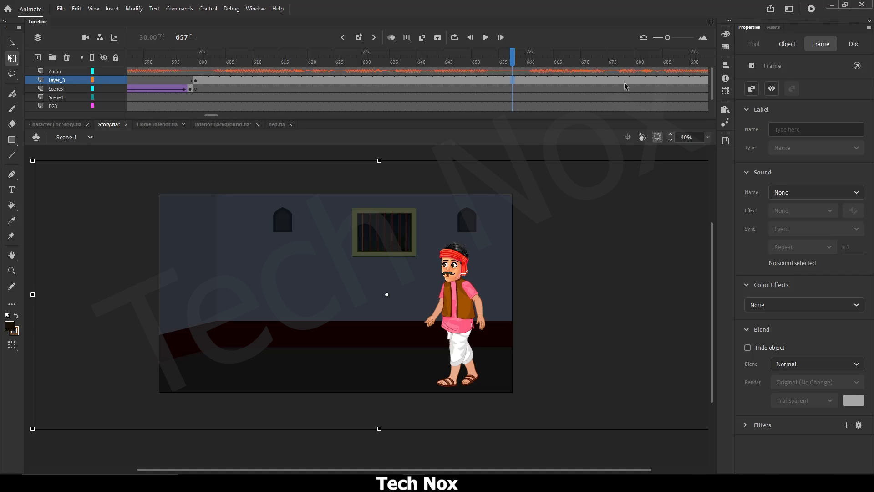
pyautogui.press('F7')
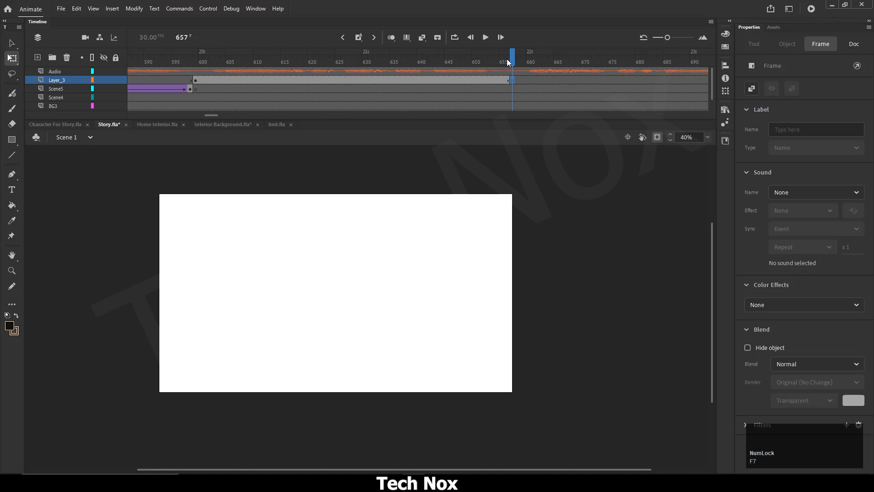
# Step: Reopen the gasyg symbol from frame 656 and extend both of its layers to frame 86
pyautogui.click(508, 60)
pyautogui.doubleClick(419, 274)
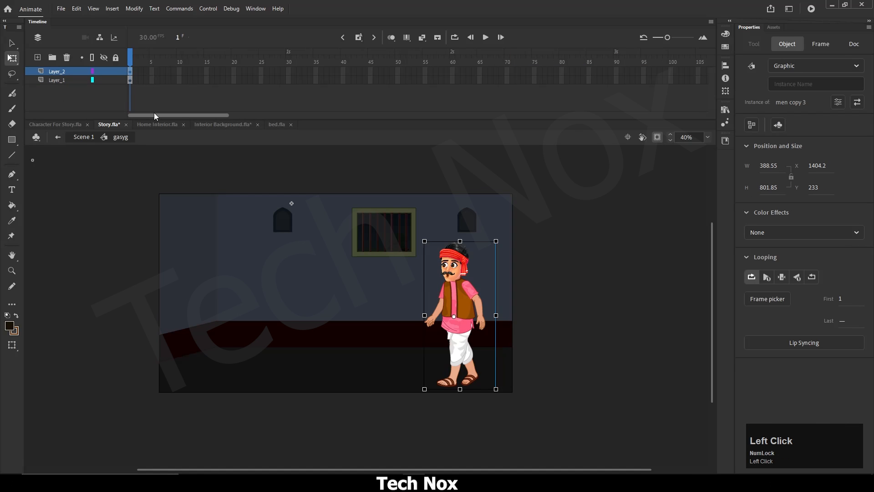
pyautogui.moveTo(585, 72); pyautogui.dragTo(596, 83)
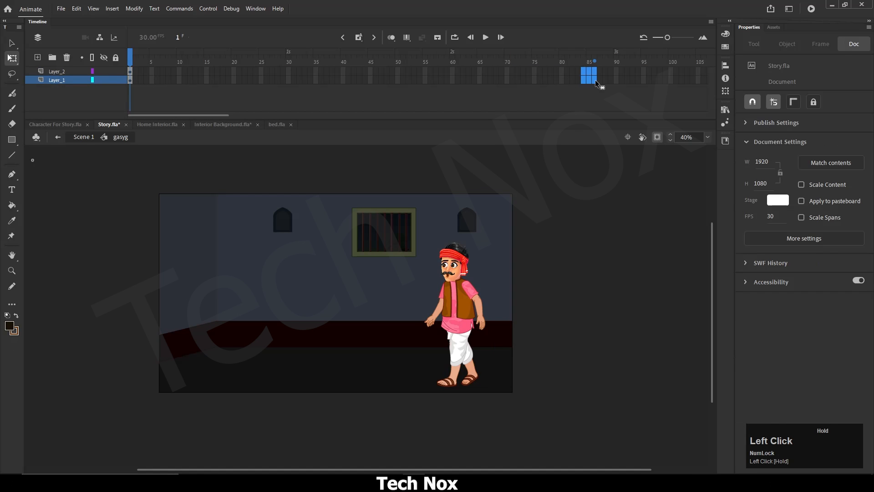
pyautogui.press('F5')
# Step: Reopen gasyg from Scene 1's frame 656, lock Layer_1, and insert a keyframe on Layer_2 at frame 58
pyautogui.click(82, 136)
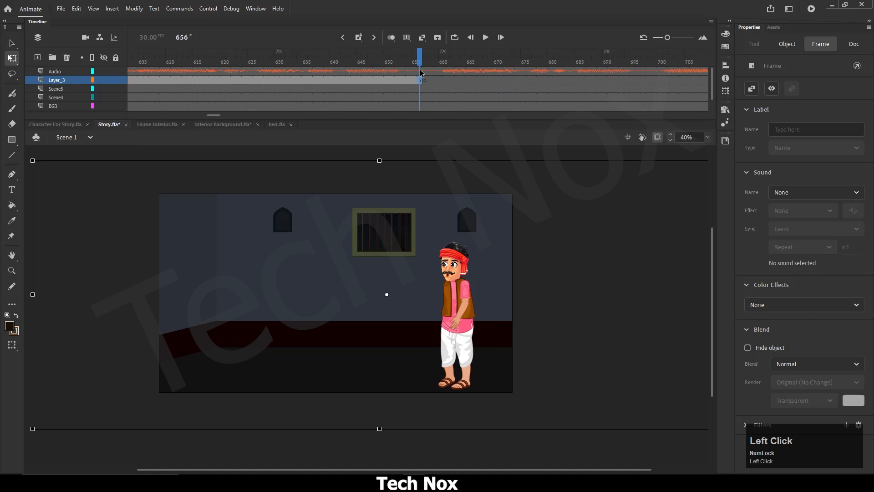
pyautogui.doubleClick(441, 261)
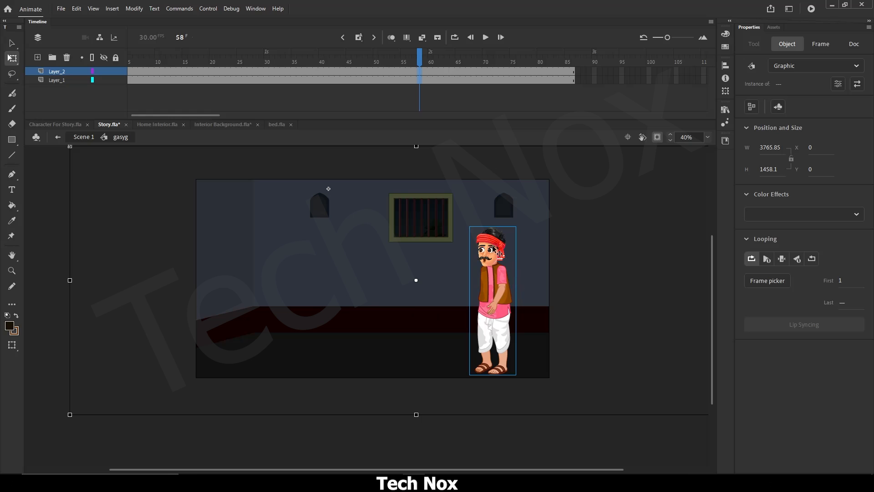
pyautogui.click(116, 80)
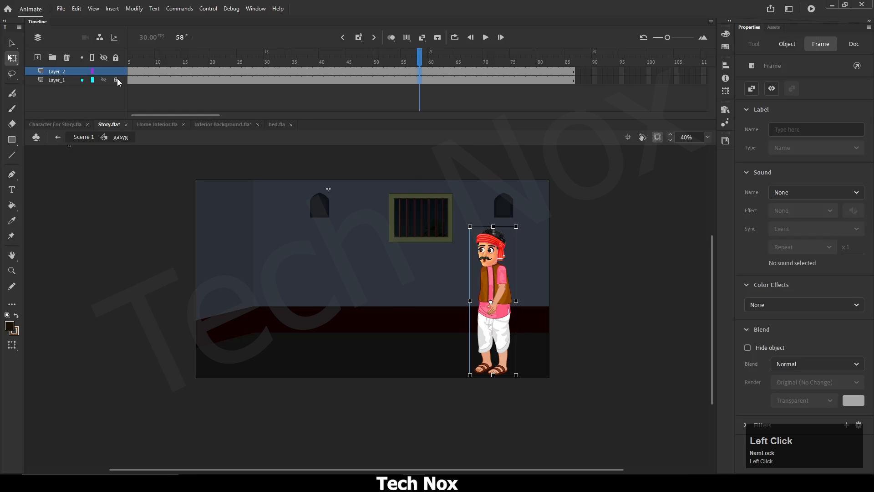
pyautogui.click(422, 73)
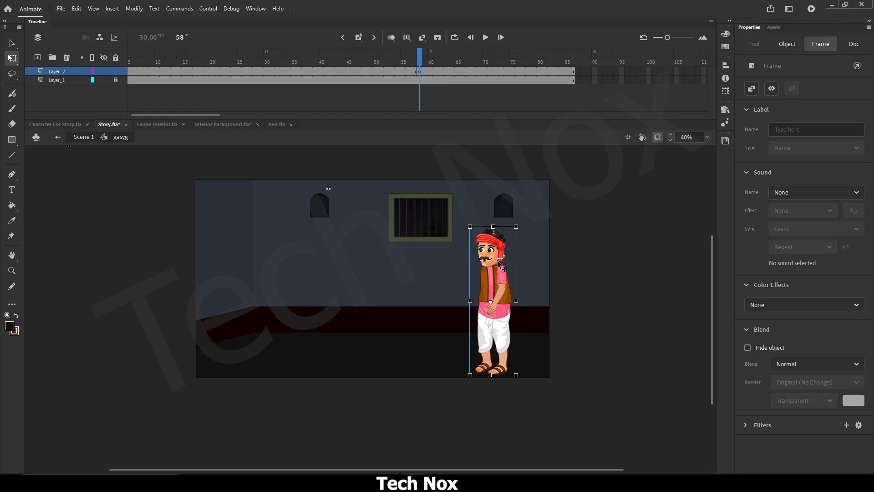
# Step: Move the man at Layer_2's frame 58 horizontally to about X 912, Y 233, below the barred window
pyautogui.moveTo(188, 113); pyautogui.dragTo(135, 91)
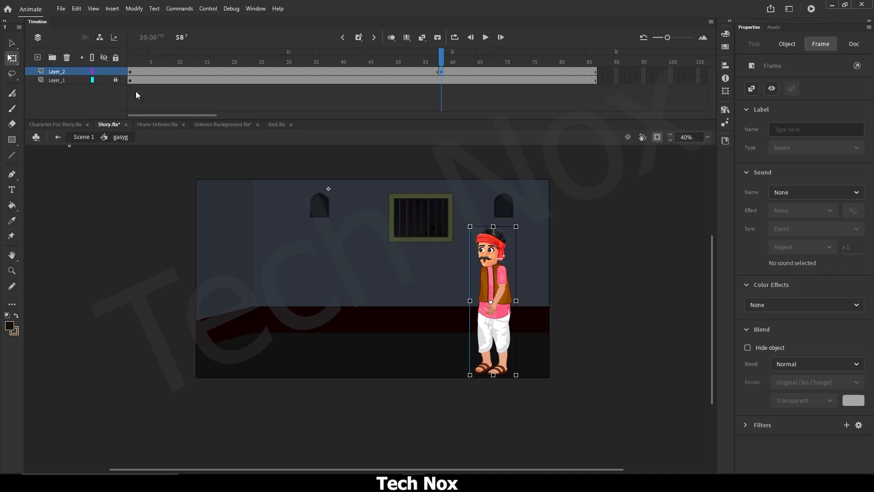
pyautogui.click(131, 59)
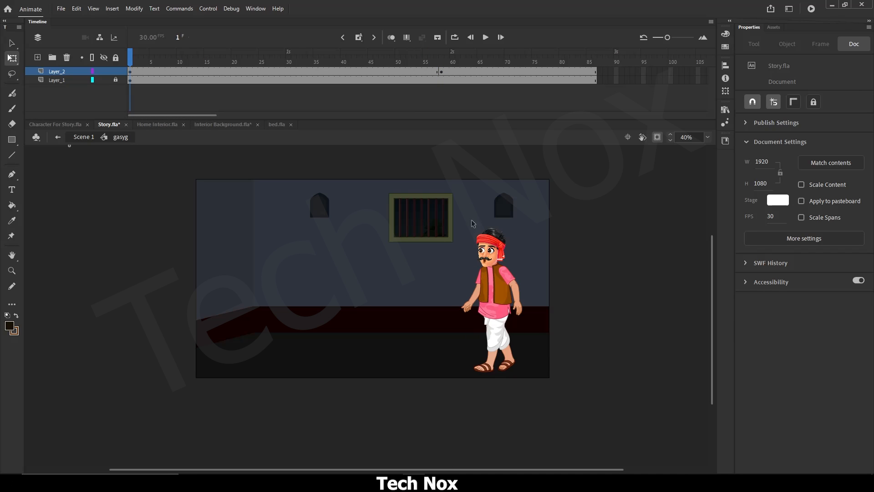
pyautogui.click(441, 73)
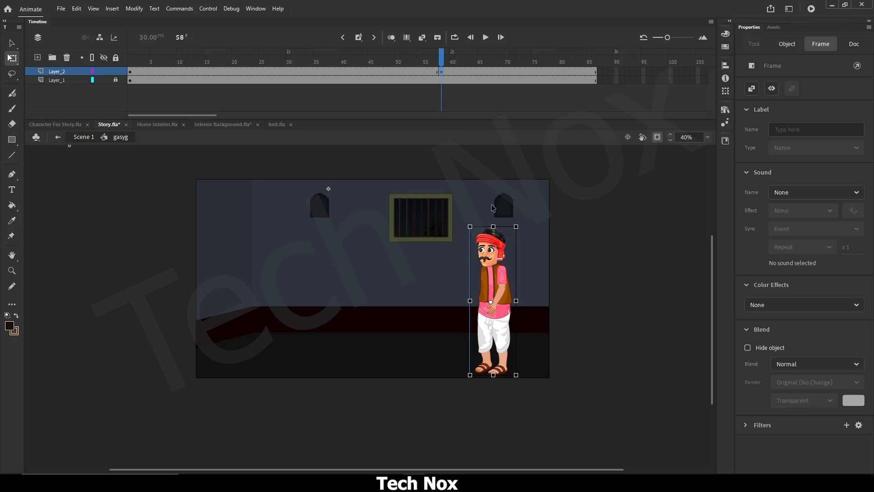
pyautogui.moveTo(490, 265); pyautogui.dragTo(399, 262)
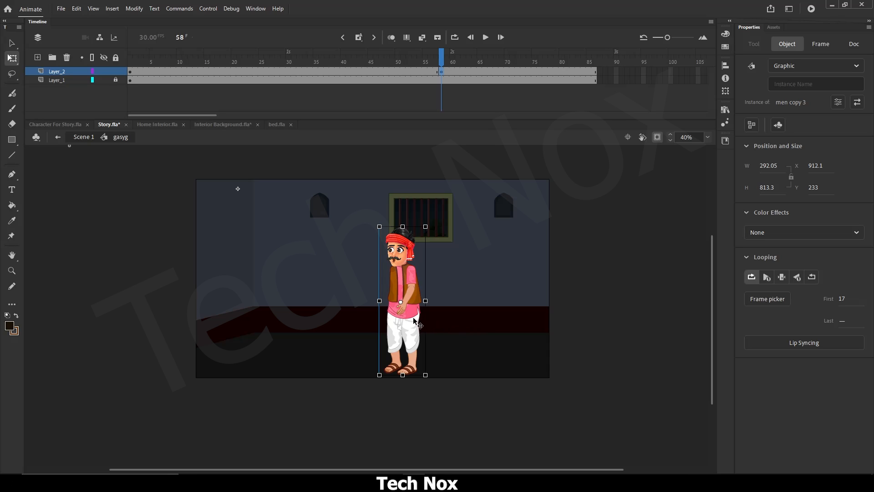
pyautogui.click(348, 187)
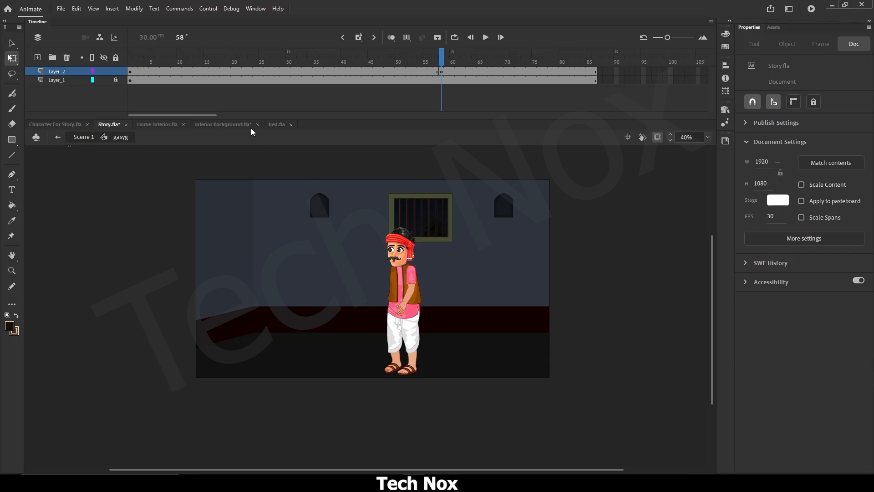
# Step: Create a classic tween on Layer_2 between frames 1 and 58, and return the playhead to frame 1
pyautogui.rightClick(261, 71)
pyautogui.click(296, 77)
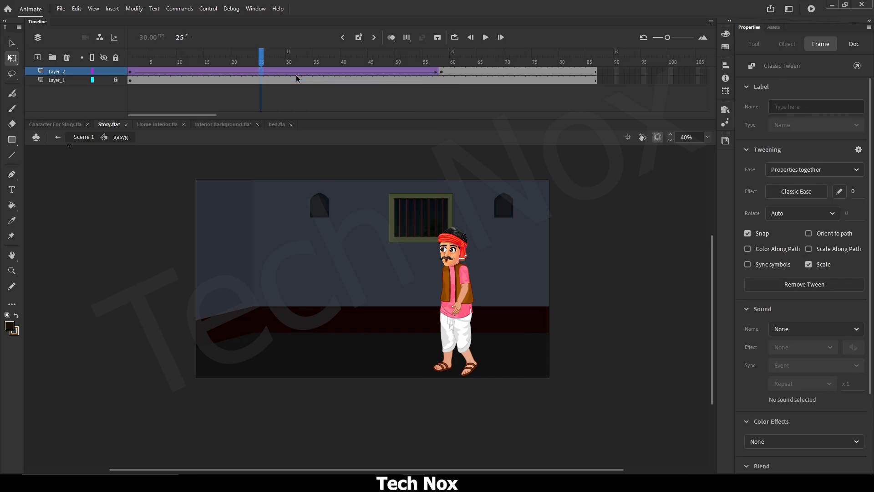
pyautogui.moveTo(263, 57); pyautogui.dragTo(95, 63)
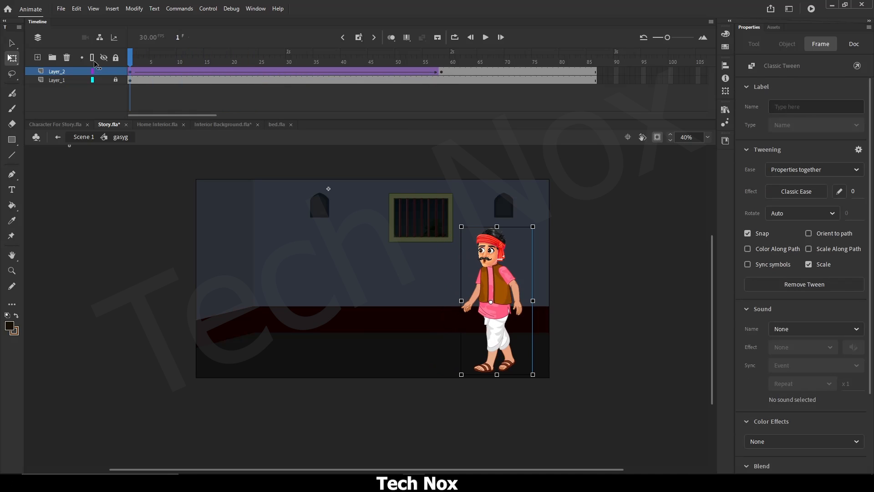
pyautogui.click(63, 67)
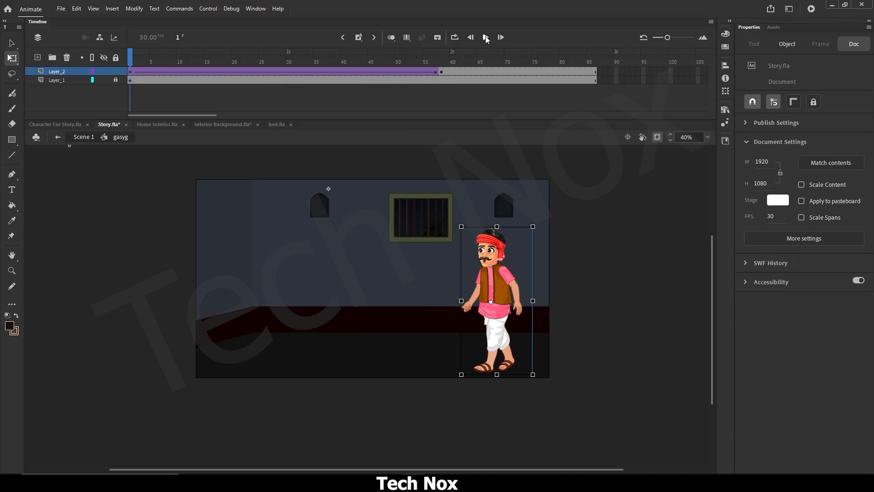
# Step: Move the man at Layer_2's frame 58 in gasyg horizontally to about X 1046, Y 233, and play back the walk
pyautogui.click(486, 37)
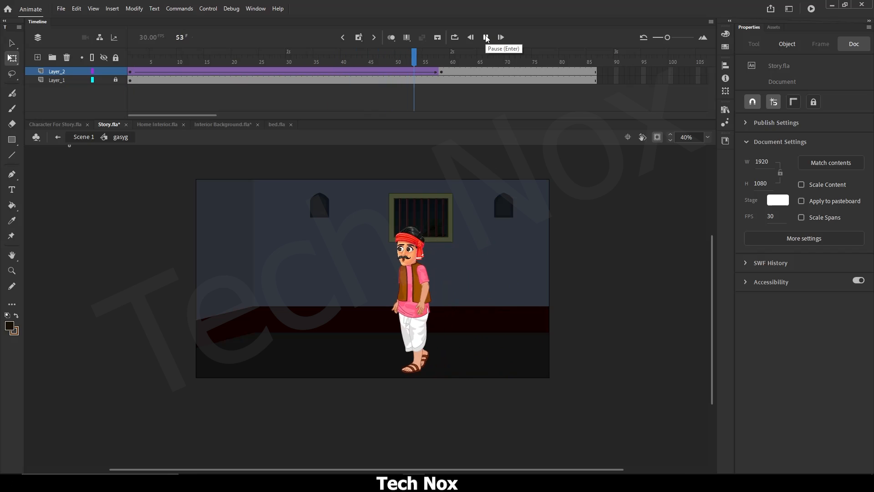
pyautogui.click(486, 37)
pyautogui.click(441, 68)
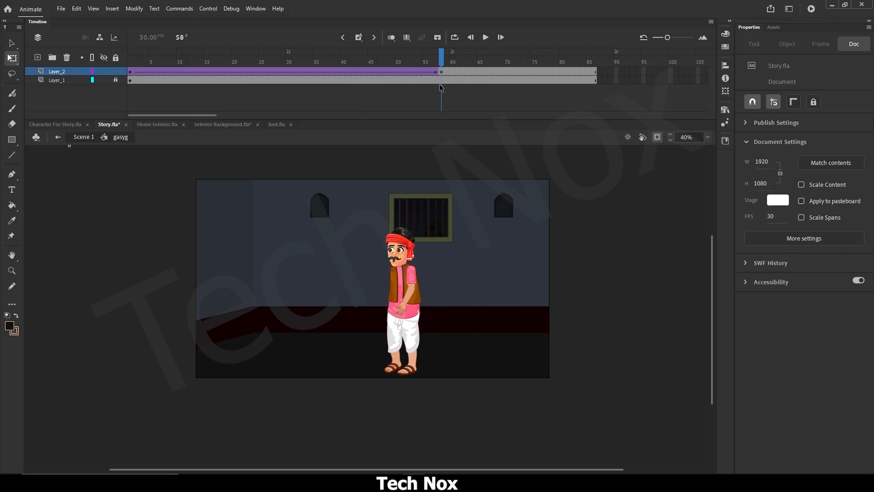
pyautogui.click(400, 286)
pyautogui.moveTo(399, 286); pyautogui.dragTo(424, 286)
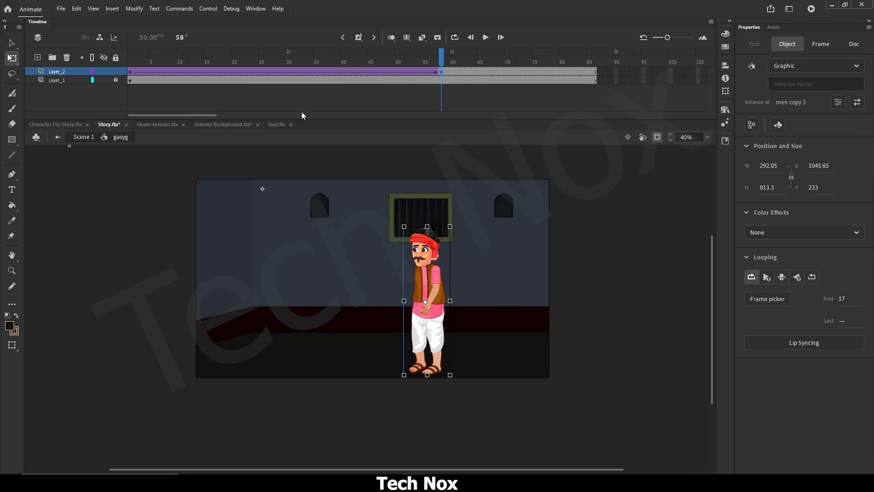
pyautogui.click(179, 63)
pyautogui.click(486, 37)
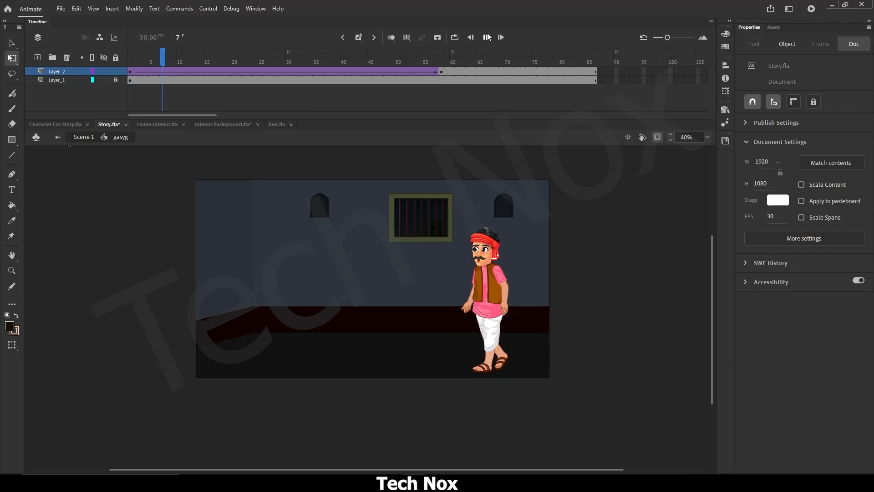
pyautogui.click(456, 63)
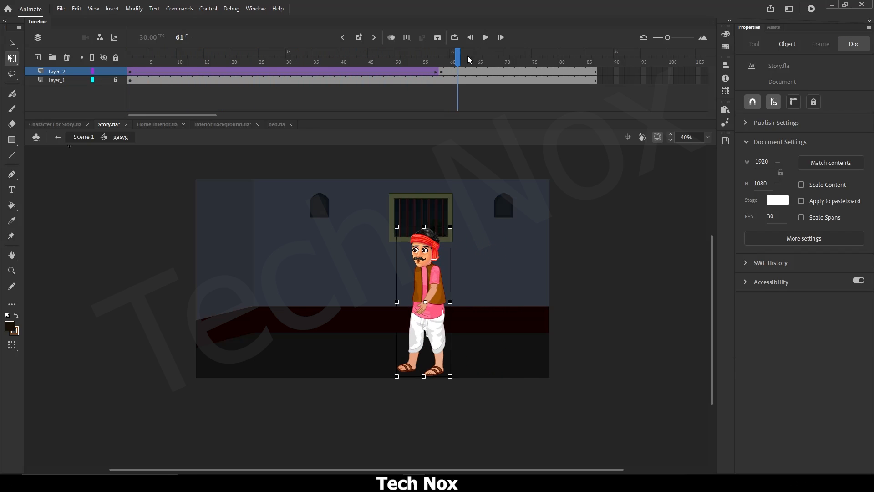
pyautogui.moveTo(455, 64); pyautogui.dragTo(20, 93)
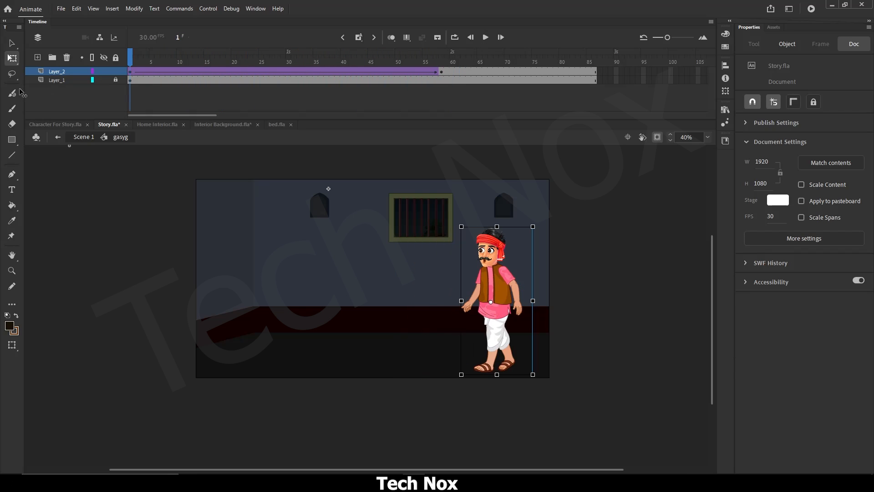
# Step: In Scene 1, enlarge the gasyg instance at frame 599 to about W 5939, H 2299 and position it at about X -2673, Y -643
pyautogui.click(81, 137)
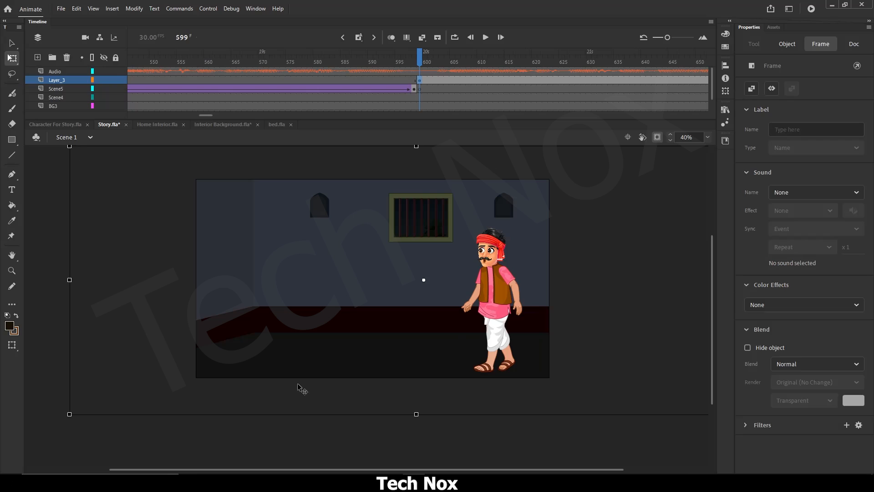
pyautogui.scroll(-3, 283, 319)
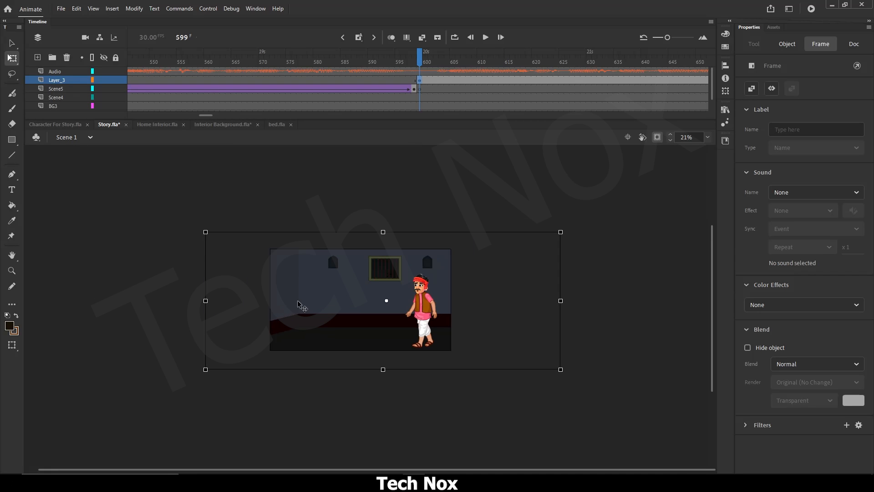
pyautogui.moveTo(561, 232); pyautogui.dragTo(660, 189)
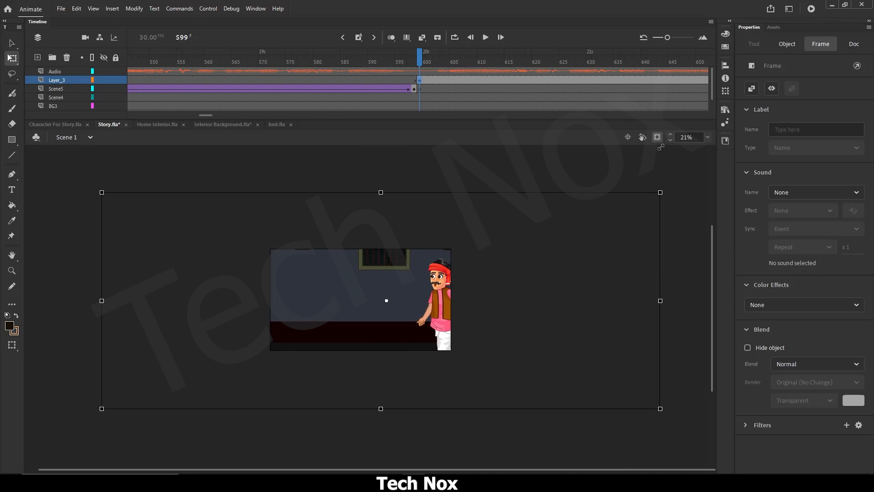
pyautogui.moveTo(425, 299); pyautogui.dragTo(348, 291)
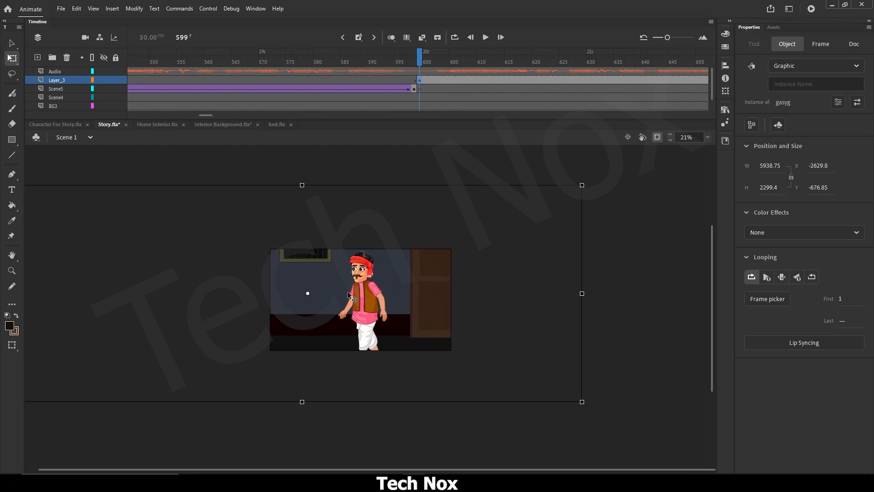
pyautogui.scroll(3, 348, 291)
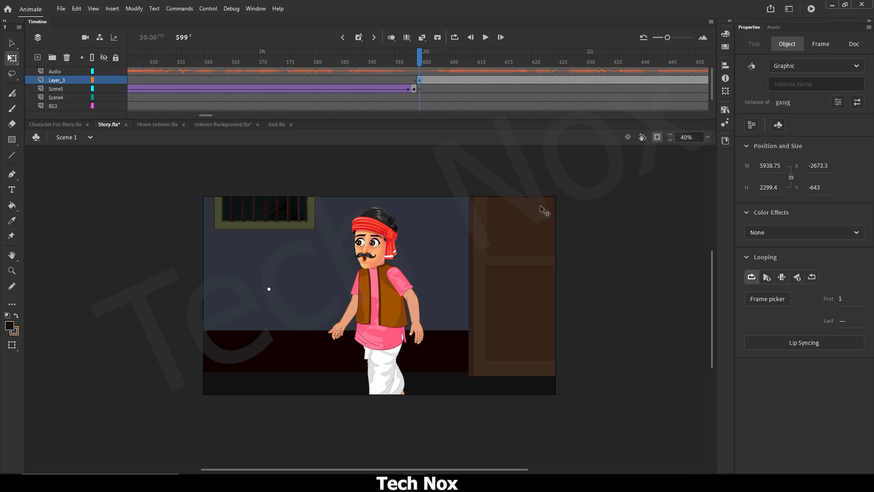
# Step: Raise the man in gasyg's frame 1 to about Y 148, and lower the gasyg instance in Scene 1 to about X -2651, Y -487
pyautogui.doubleClick(384, 269)
pyautogui.click(659, 140)
pyautogui.moveTo(383, 301); pyautogui.dragTo(384, 276)
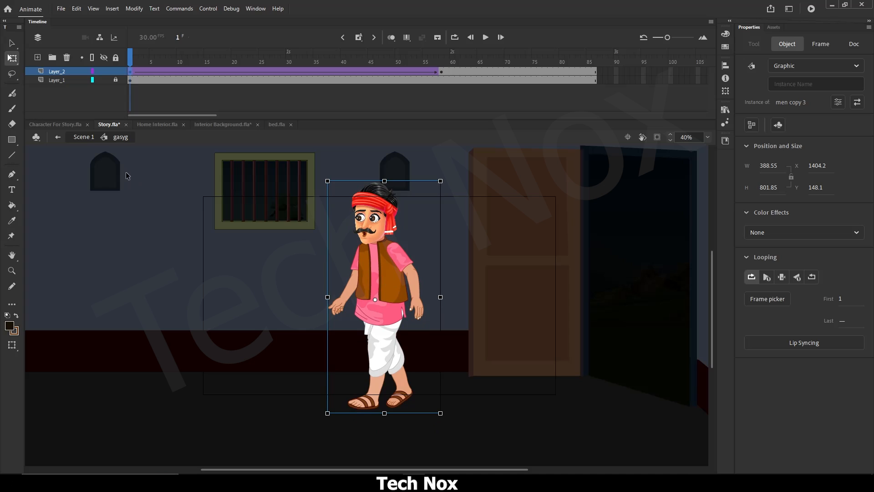
pyautogui.click(83, 137)
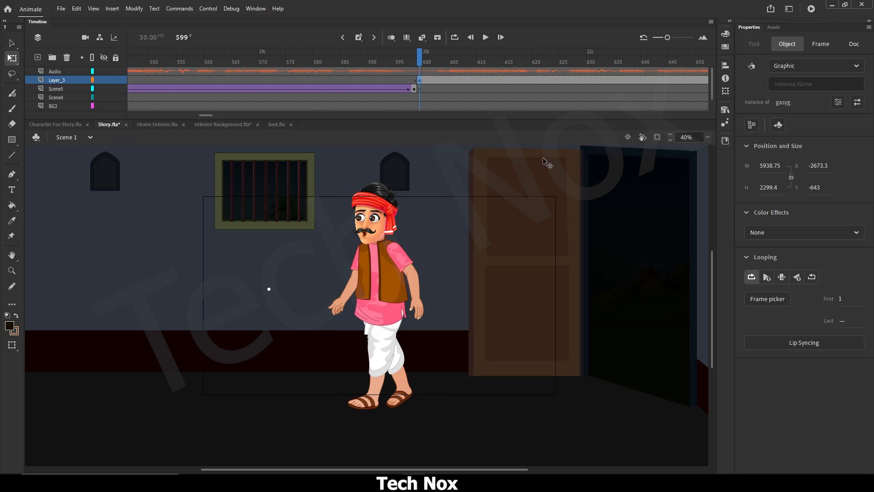
pyautogui.click(657, 138)
pyautogui.moveTo(392, 244); pyautogui.dragTo(397, 276)
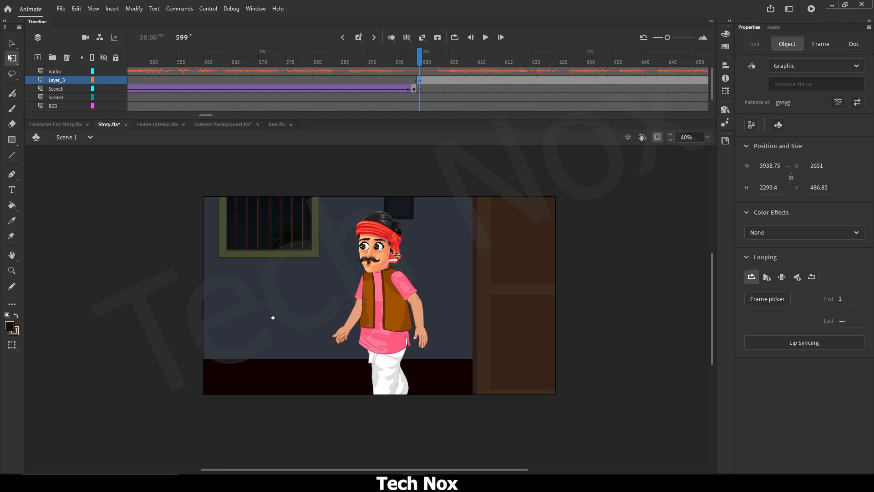
# Step: Insert a keyframe on Layer_3 at frame 656 and move the gasyg instance there to about X -2118, Y -653, centring the man
pyautogui.moveTo(205, 115); pyautogui.dragTo(209, 113)
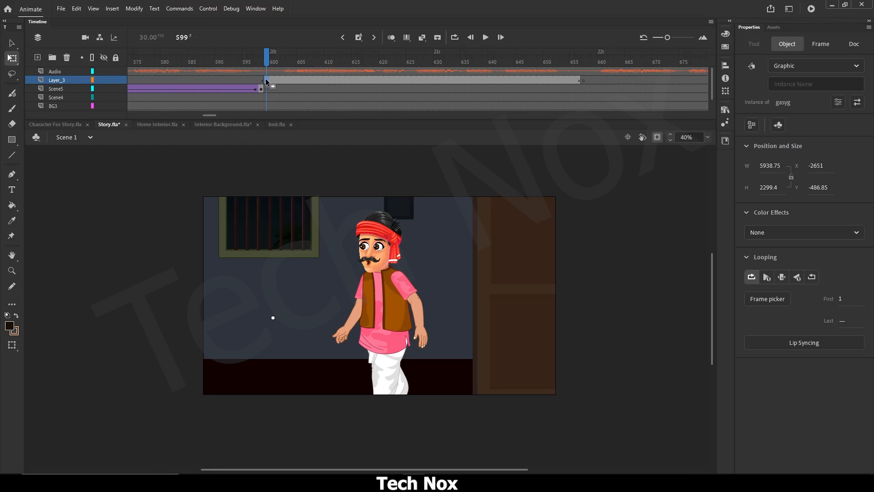
pyautogui.click(577, 80)
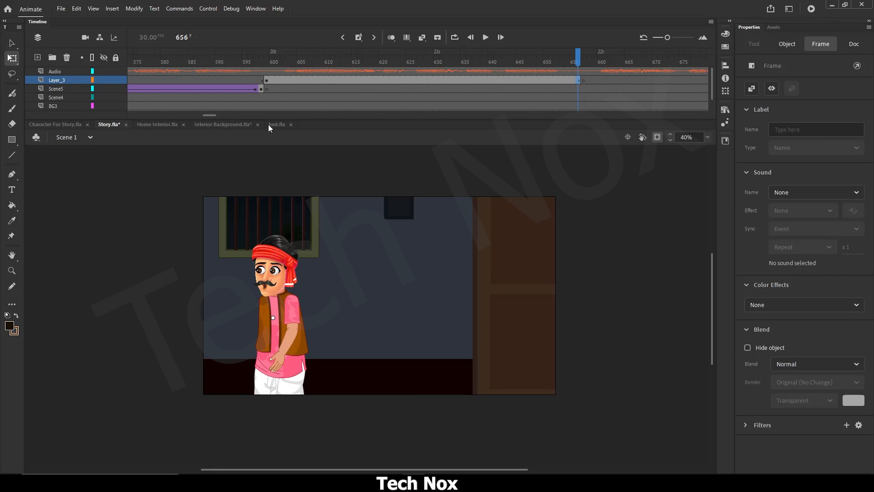
pyautogui.click(267, 62)
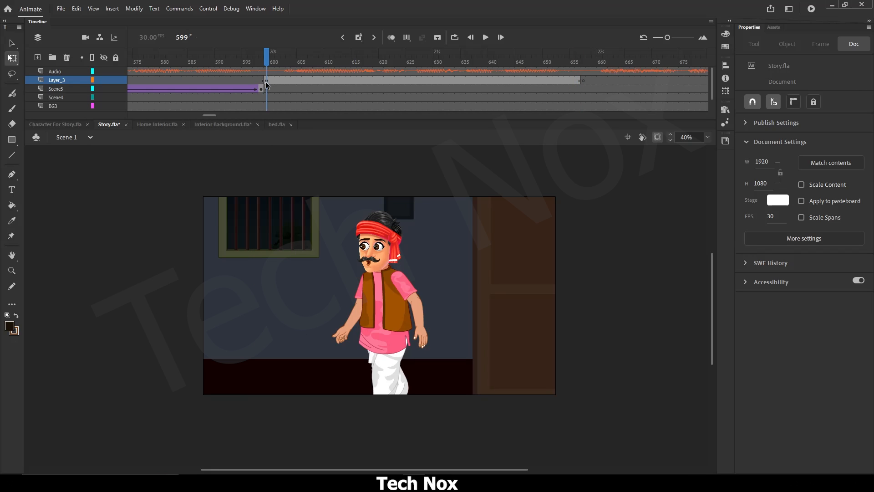
pyautogui.click(577, 80)
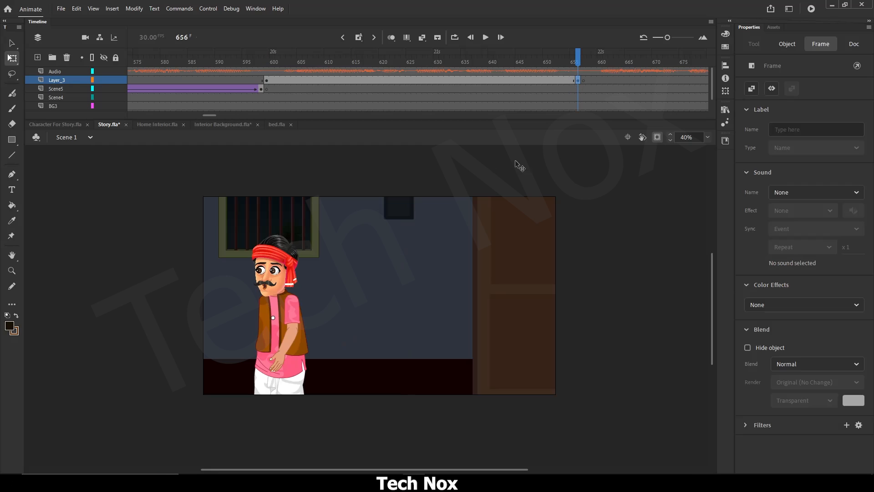
pyautogui.moveTo(335, 304); pyautogui.dragTo(420, 277)
# Step: Create a classic tween on Layer_3 between frames 599 and 656, and play back the scene
pyautogui.rightClick(339, 81)
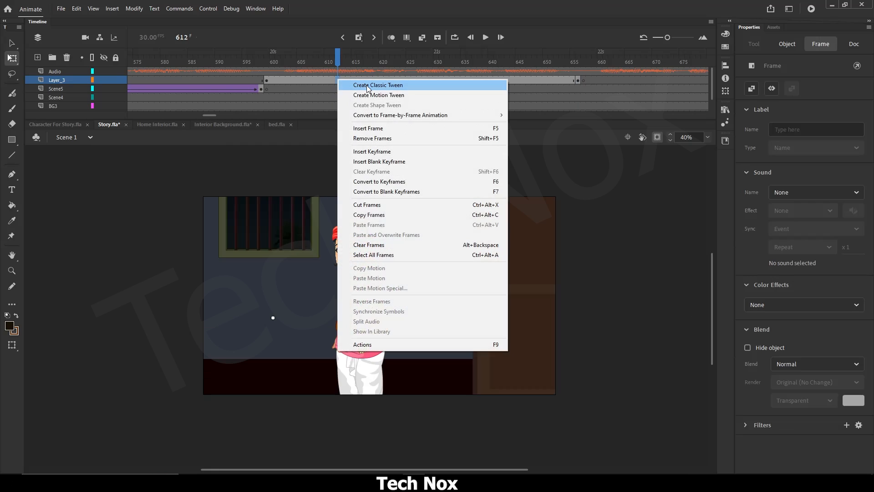
pyautogui.click(367, 86)
pyautogui.moveTo(337, 62); pyautogui.dragTo(216, 70)
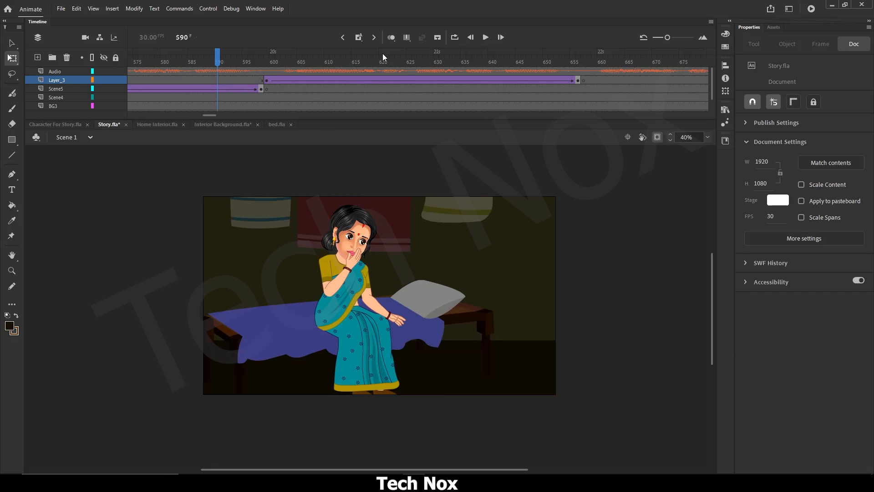
pyautogui.click(267, 64)
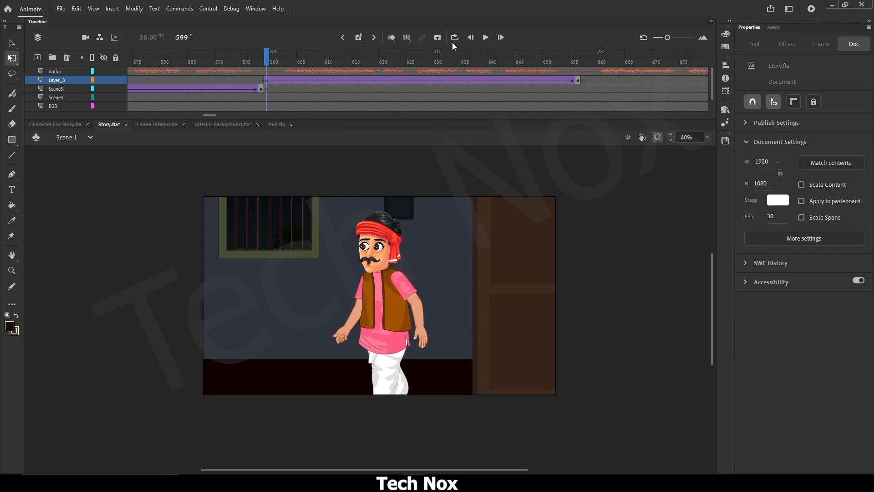
pyautogui.click(486, 37)
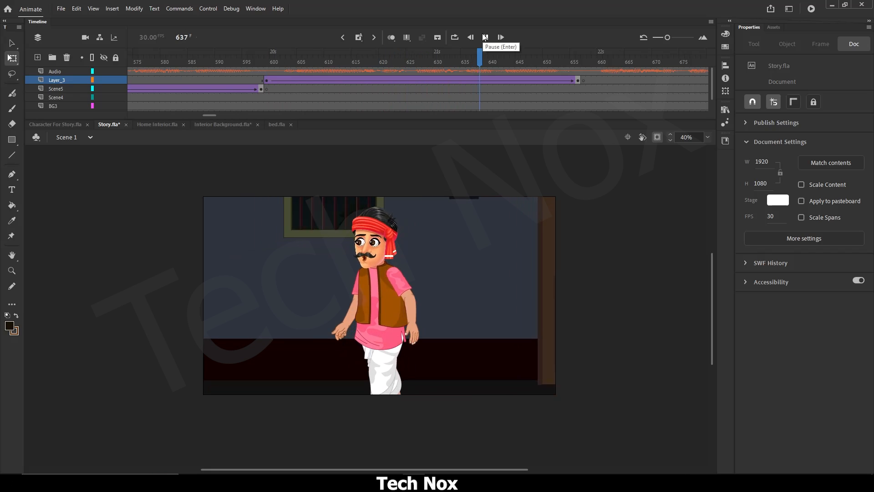
pyautogui.click(485, 37)
pyautogui.moveTo(577, 62); pyautogui.dragTo(382, 71)
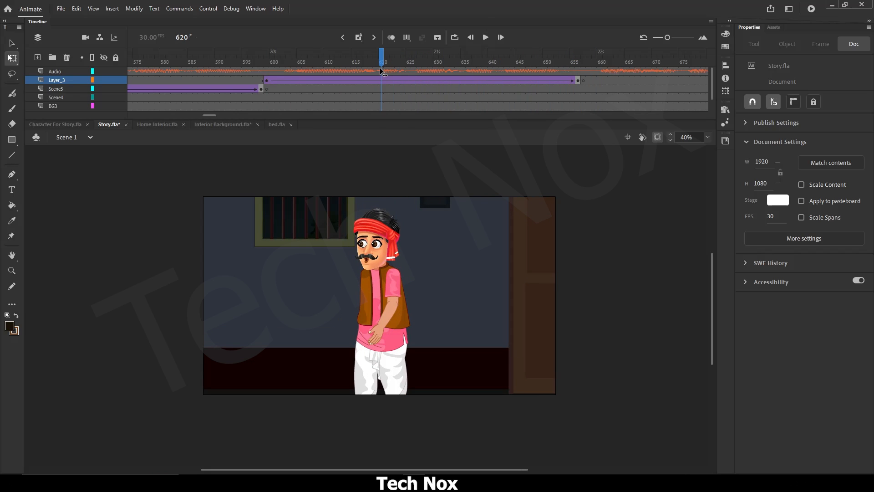
pyautogui.moveTo(380, 70); pyautogui.dragTo(580, 73)
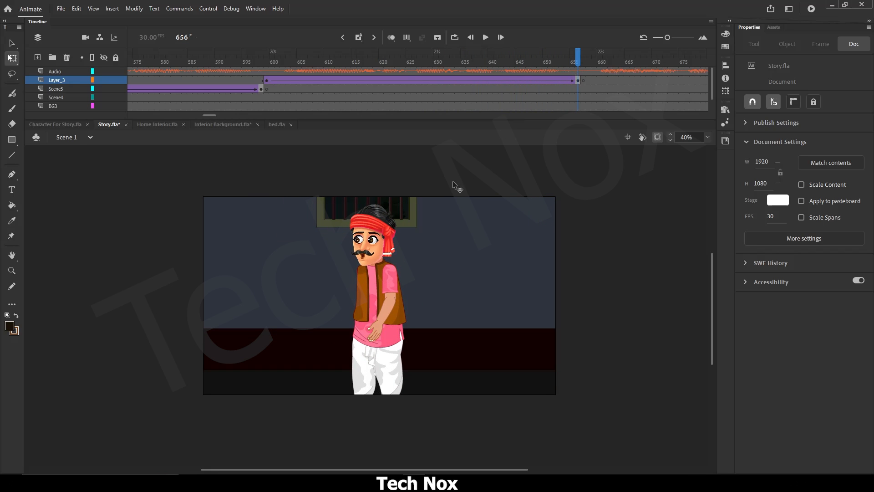
# Step: Open gasyg from frame 656, raise the man at its frame 58 to about Y 159, and return to Scene 1
pyautogui.doubleClick(427, 246)
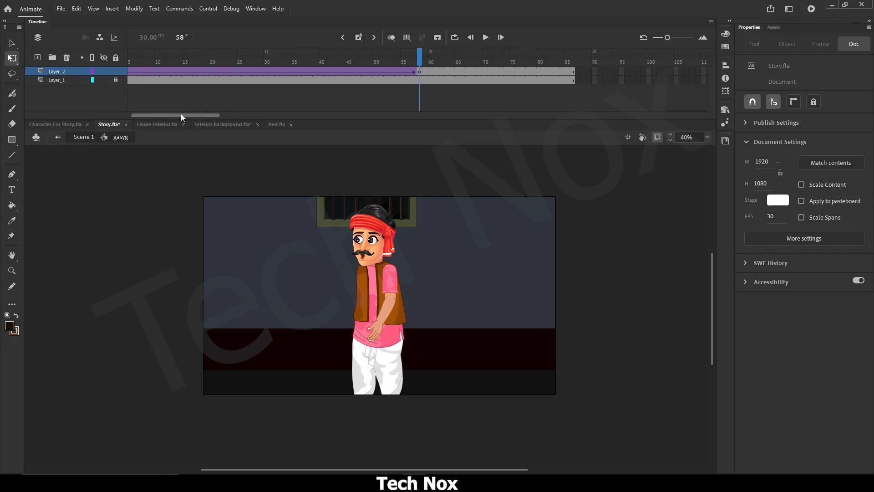
pyautogui.moveTo(181, 113); pyautogui.dragTo(165, 116)
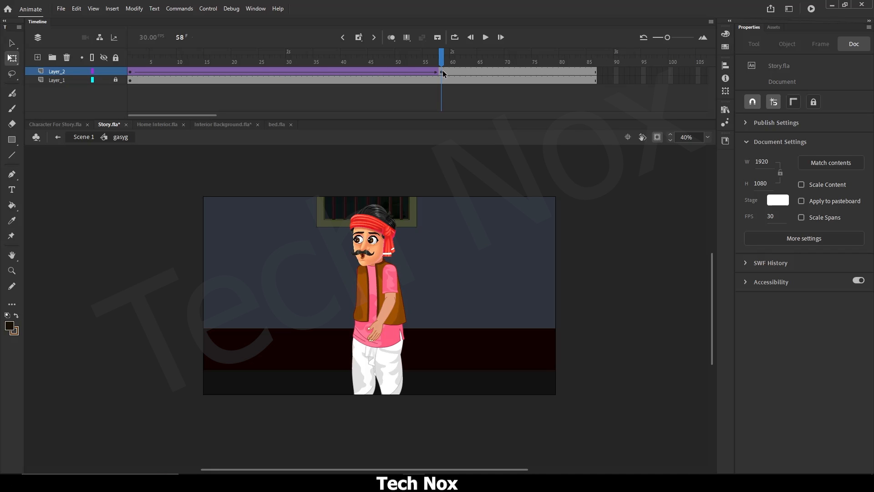
pyautogui.click(371, 272)
pyautogui.click(657, 138)
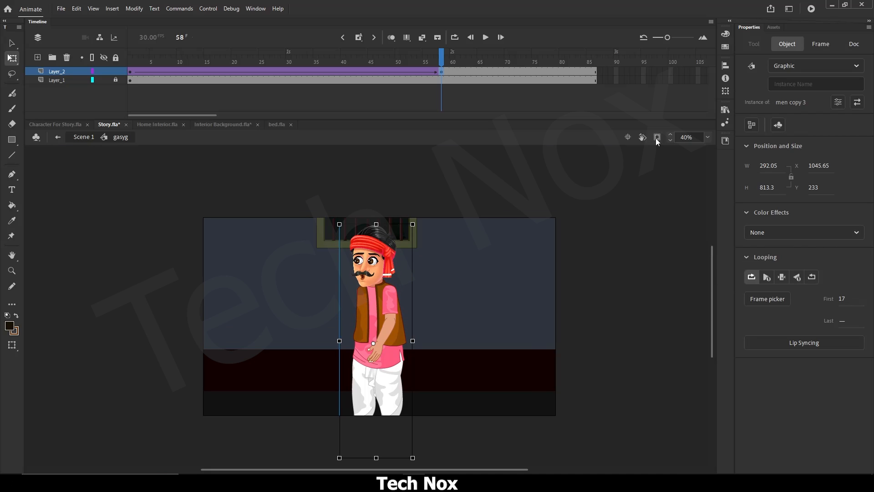
pyautogui.moveTo(373, 276); pyautogui.dragTo(372, 255)
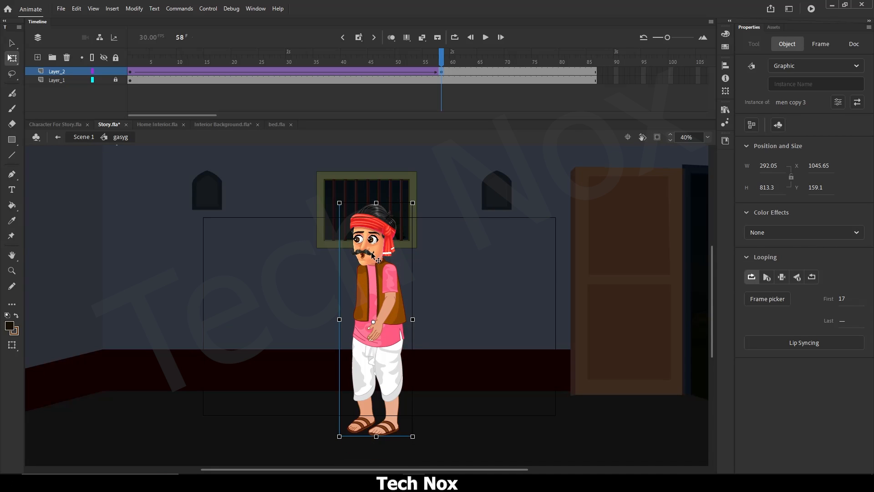
pyautogui.click(87, 137)
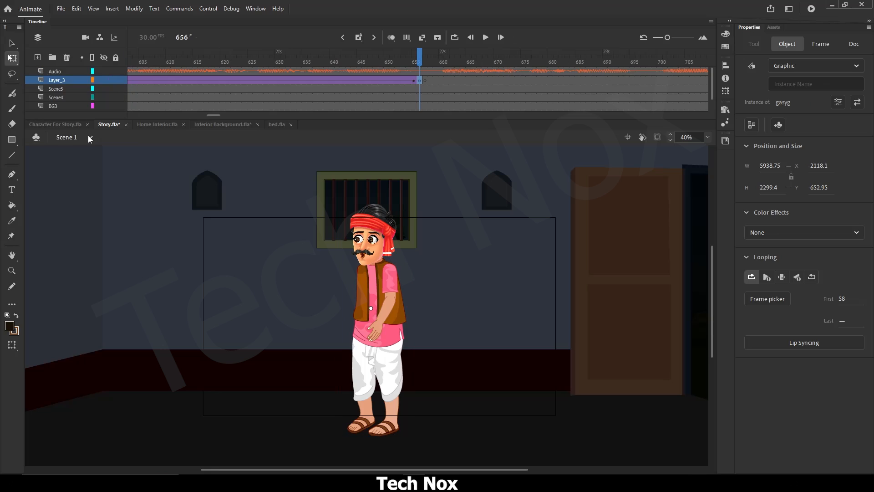
# Step: Lower the gasyg instance at frame 656 to about Y -536, and play back the tween from frame 600
pyautogui.click(658, 137)
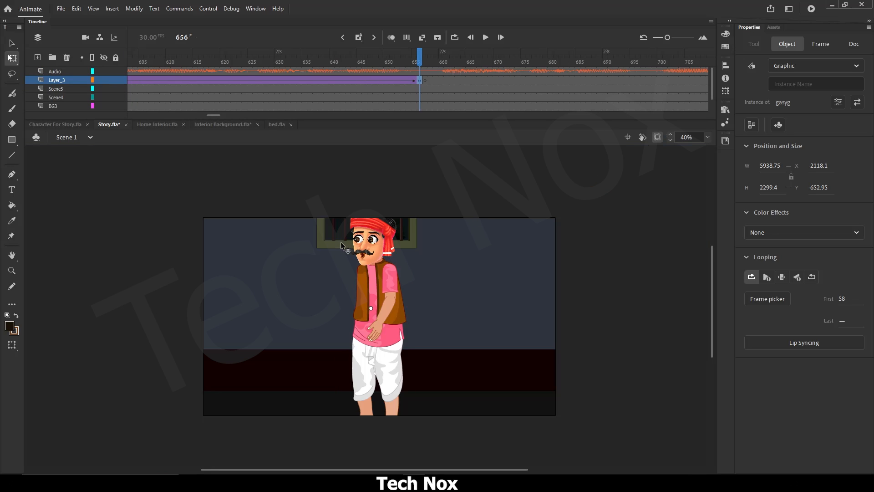
pyautogui.moveTo(386, 250); pyautogui.dragTo(386, 272)
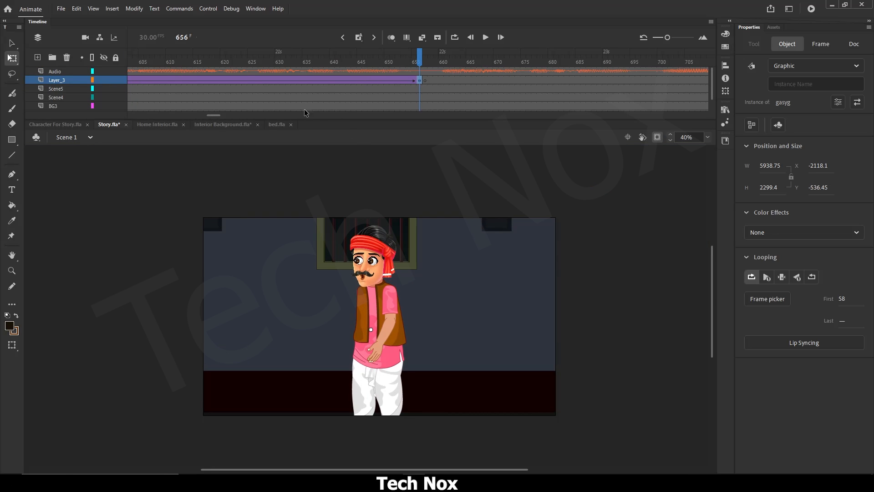
pyautogui.moveTo(218, 114); pyautogui.dragTo(214, 117)
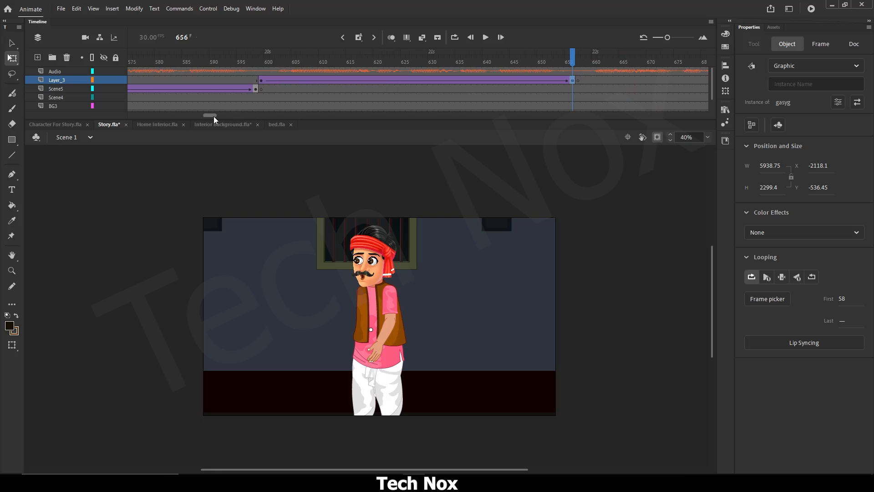
pyautogui.click(266, 64)
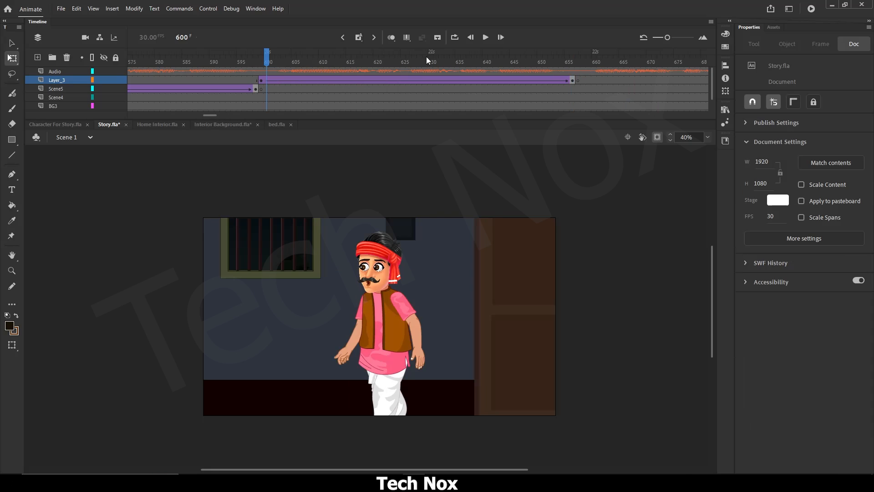
pyautogui.click(486, 37)
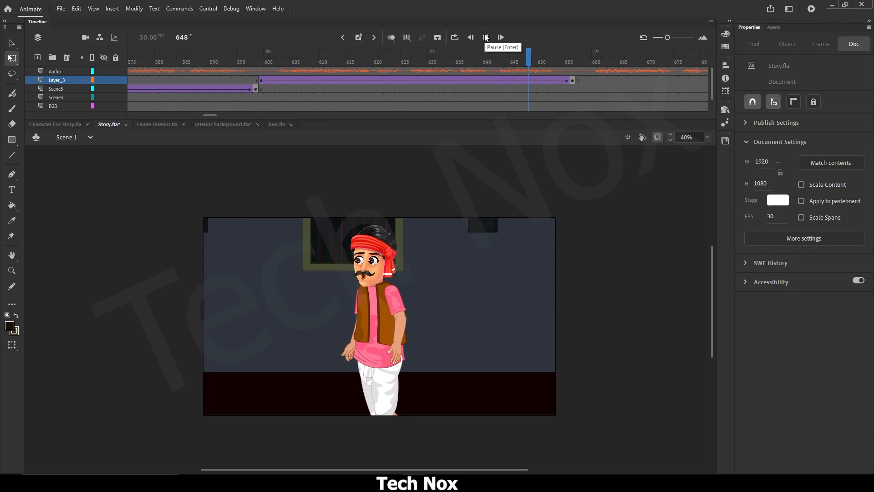
pyautogui.click(486, 37)
pyautogui.click(572, 62)
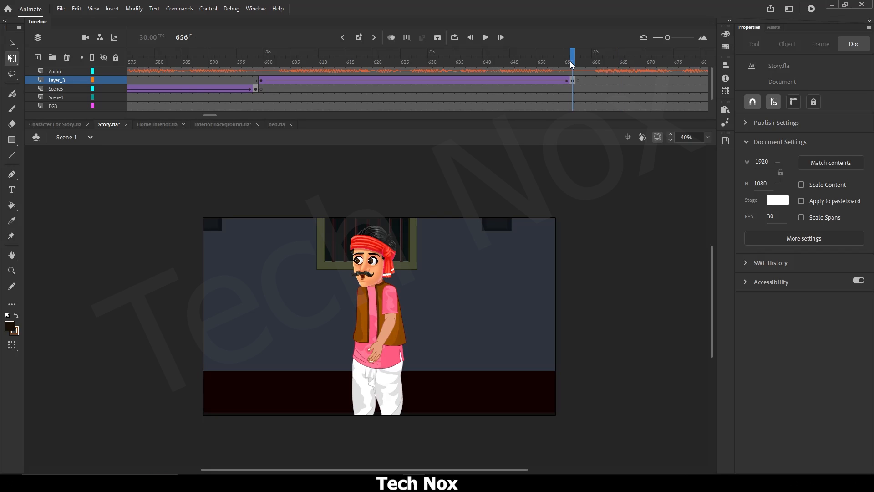
# Step: Play back the scene past frame 656 and return to frame 656
pyautogui.moveTo(209, 115); pyautogui.dragTo(216, 116)
pyautogui.click(485, 38)
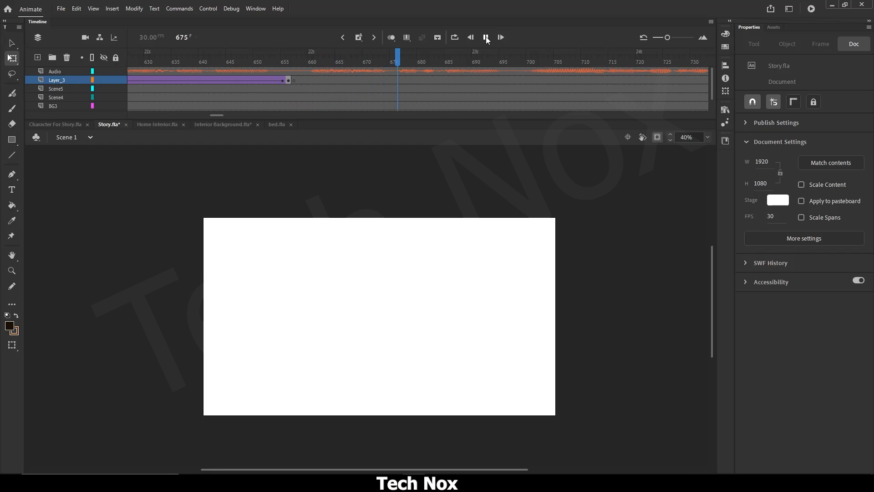
pyautogui.click(486, 37)
pyautogui.click(295, 79)
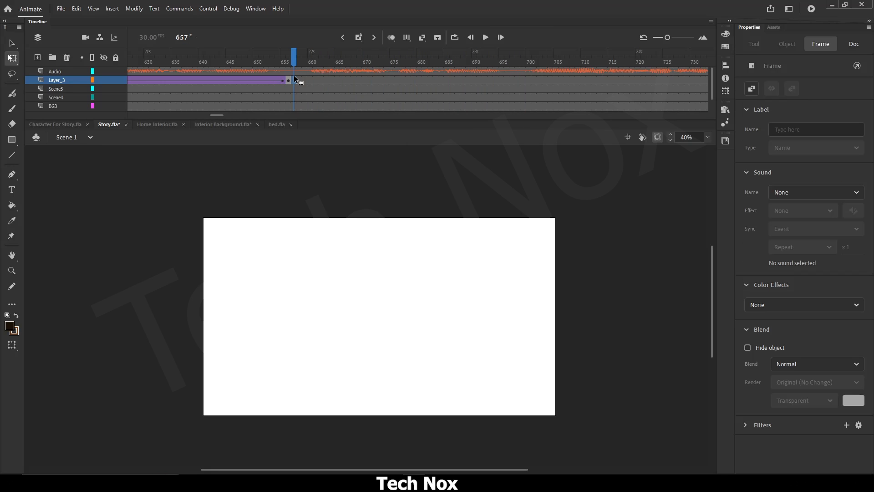
pyautogui.click(289, 56)
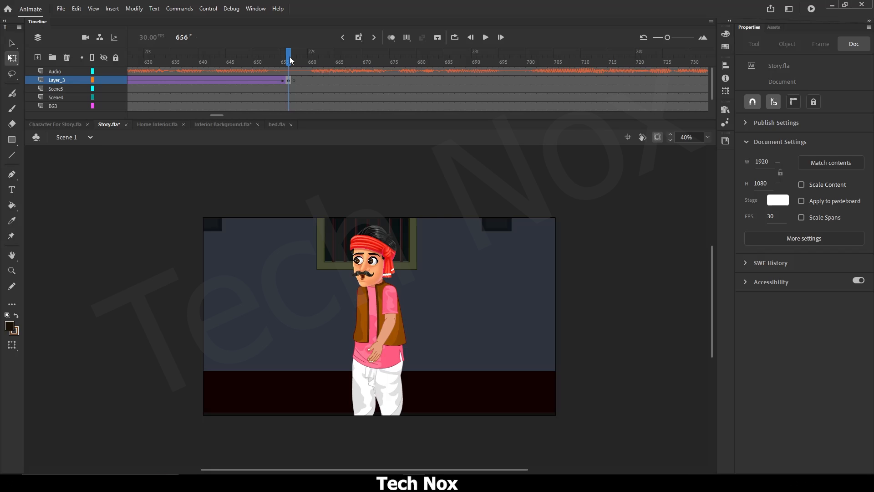
pyautogui.moveTo(216, 115); pyautogui.dragTo(215, 114)
pyautogui.click(312, 62)
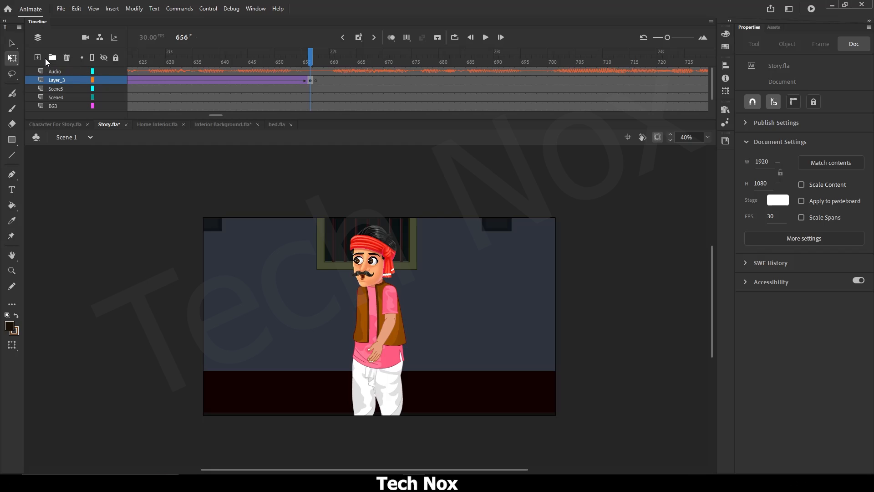
# Step: Add a layer above Layer_3 with a blank keyframe at frame 657, and rename Layer_3 as Scene6
pyautogui.click(38, 58)
pyautogui.click(315, 80)
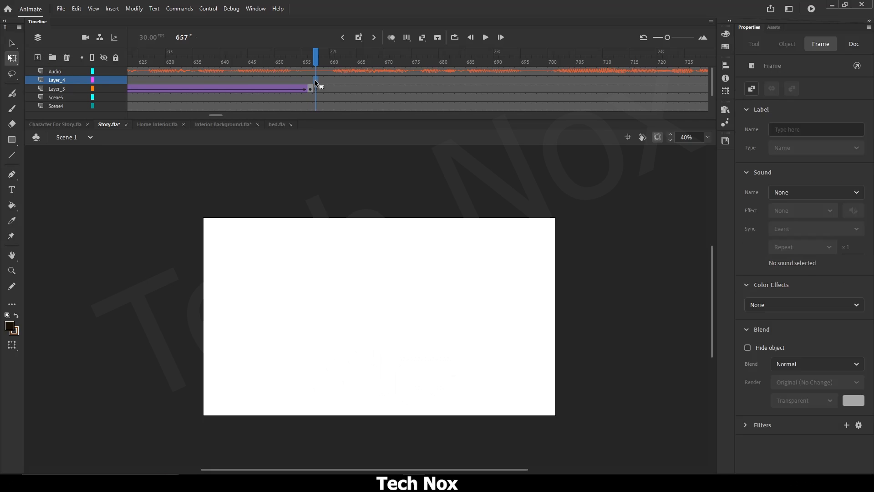
pyautogui.doubleClick(57, 88)
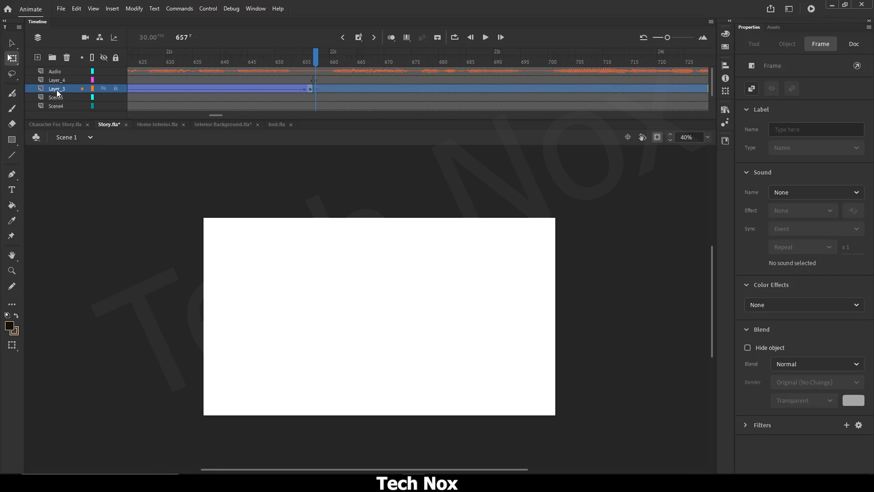
pyautogui.write('Scene6')
pyautogui.press('Return')
# Step: Rename Layer_4 as Scene7 and select its frame 657
pyautogui.click(57, 80)
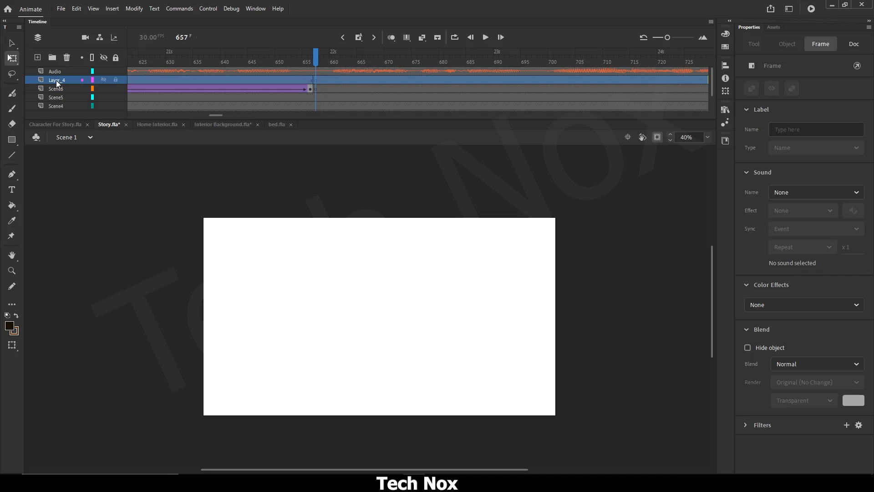
pyautogui.doubleClick(57, 79)
pyautogui.write('Scene7')
pyautogui.press('Return')
pyautogui.click(315, 79)
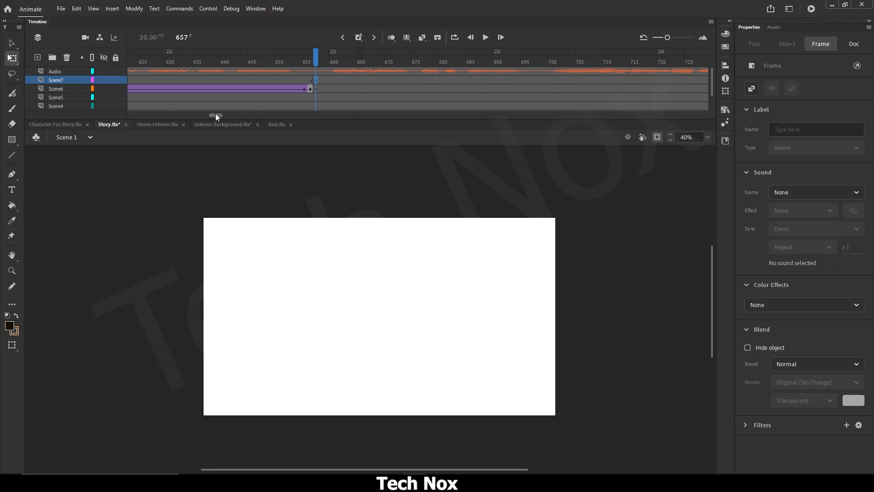
# Step: Copy the g instance of the bedroom scene from frame 487 of Scene5
pyautogui.moveTo(216, 115); pyautogui.dragTo(206, 117)
pyautogui.click(251, 62)
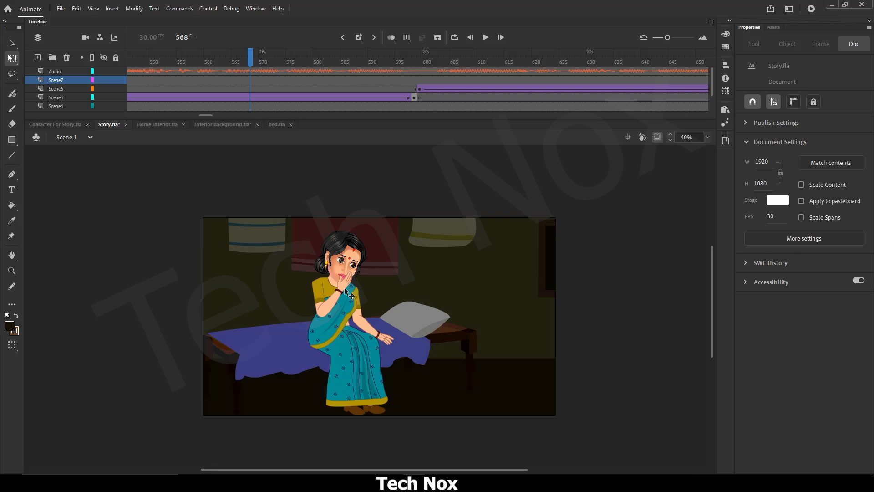
pyautogui.moveTo(201, 115); pyautogui.dragTo(192, 116)
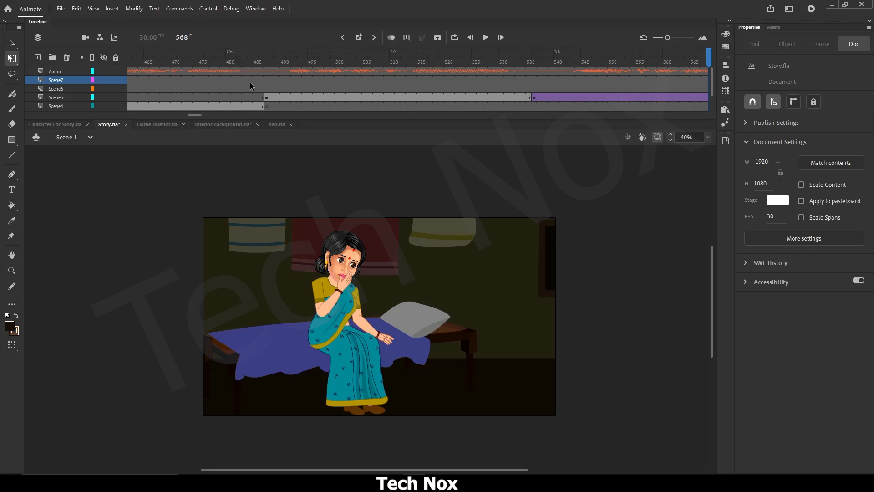
pyautogui.click(265, 62)
pyautogui.click(432, 317)
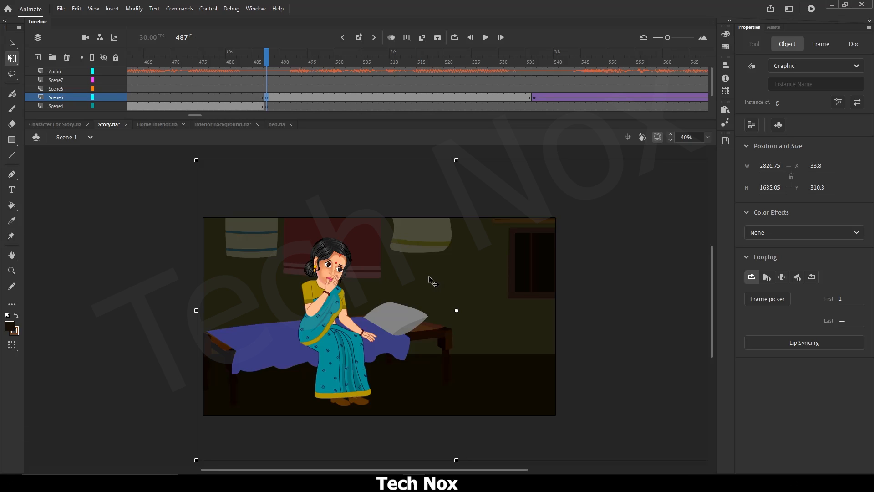
pyautogui.rightClick(428, 275)
pyautogui.click(449, 162)
# Step: Paste the copied g instance in place at frame 657 of Scene7, and save the document
pyautogui.moveTo(195, 115); pyautogui.dragTo(219, 116)
pyautogui.click(207, 80)
pyautogui.hotkey('ctrl', 'shift', 'v')
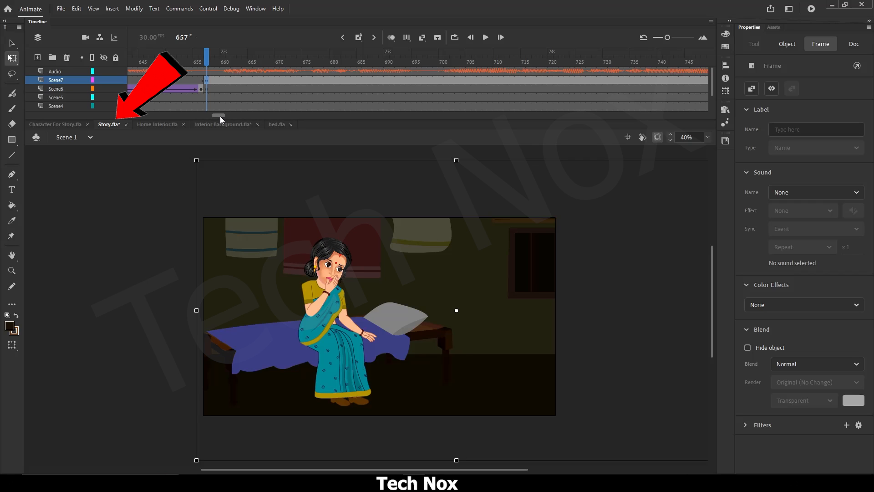
pyautogui.hotkey('ctrl', 's')
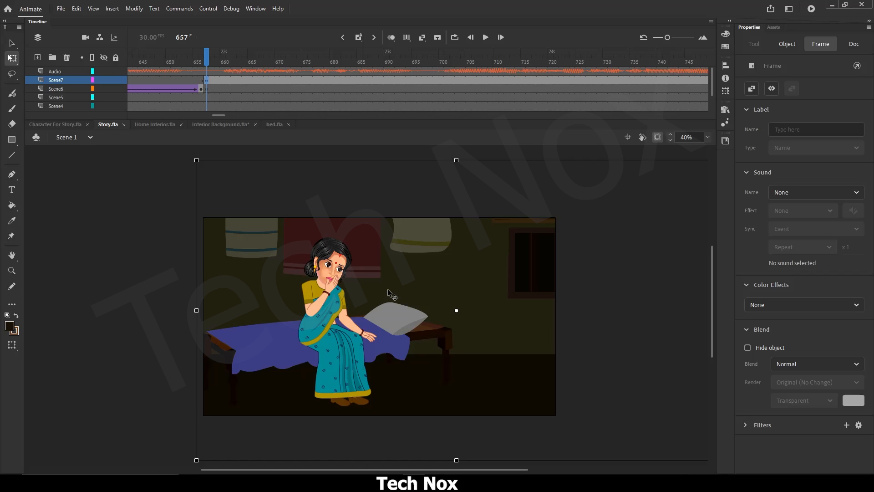
# Step: Open the g symbol from frame 657, delete the seated woman from its Chracter layer, and return to Scene 1
pyautogui.doubleClick(332, 293)
pyautogui.hotkey('ctrl', 'a')
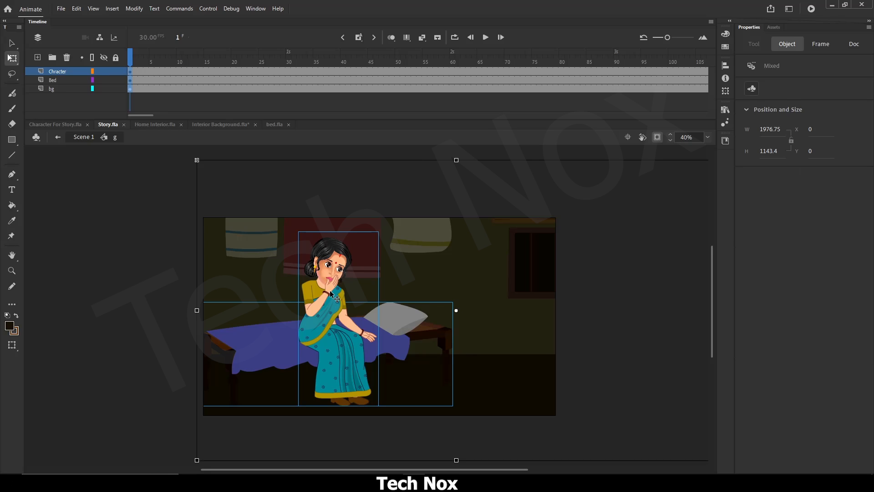
pyautogui.click(131, 279)
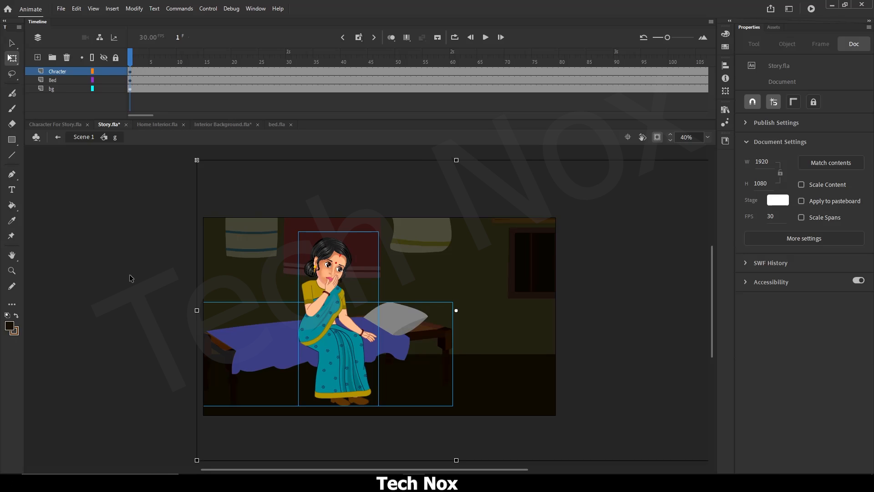
pyautogui.click(325, 281)
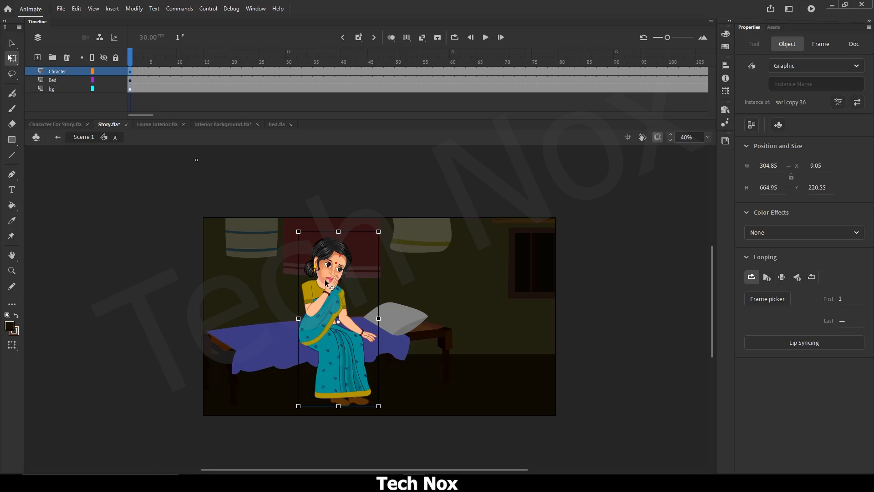
pyautogui.press('Delete')
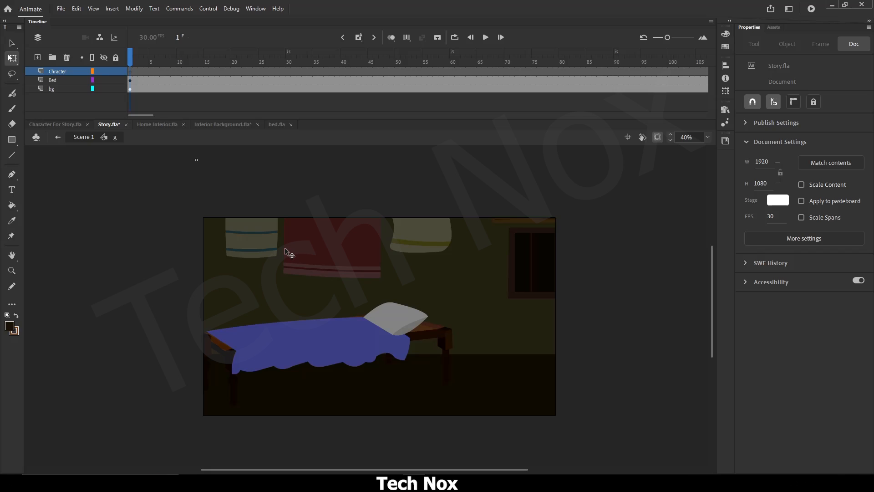
pyautogui.click(81, 138)
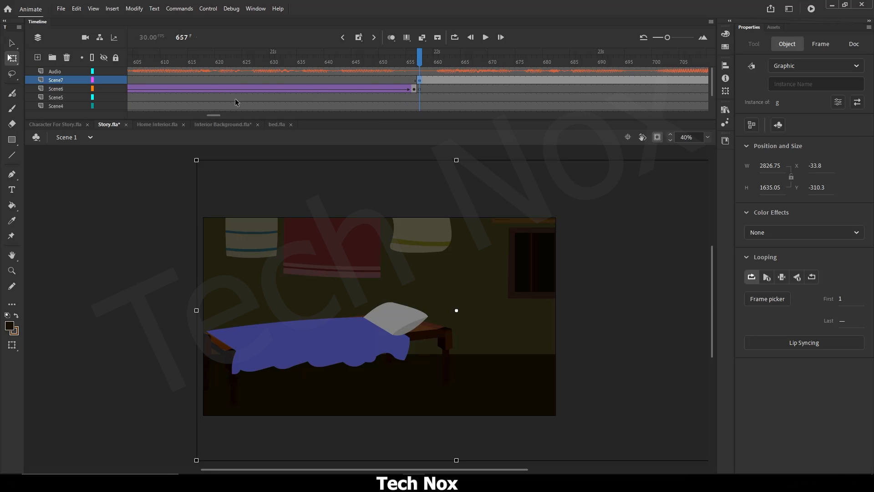
# Step: Check the bedroom scene on Scene5 at frame 506, and undo the woman's deletion from g
pyautogui.moveTo(215, 113); pyautogui.dragTo(204, 117)
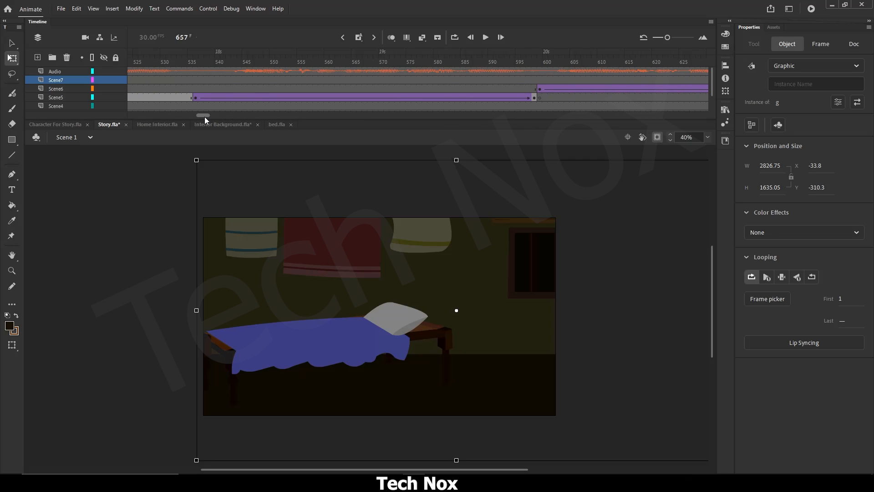
pyautogui.moveTo(204, 117); pyautogui.dragTo(200, 114)
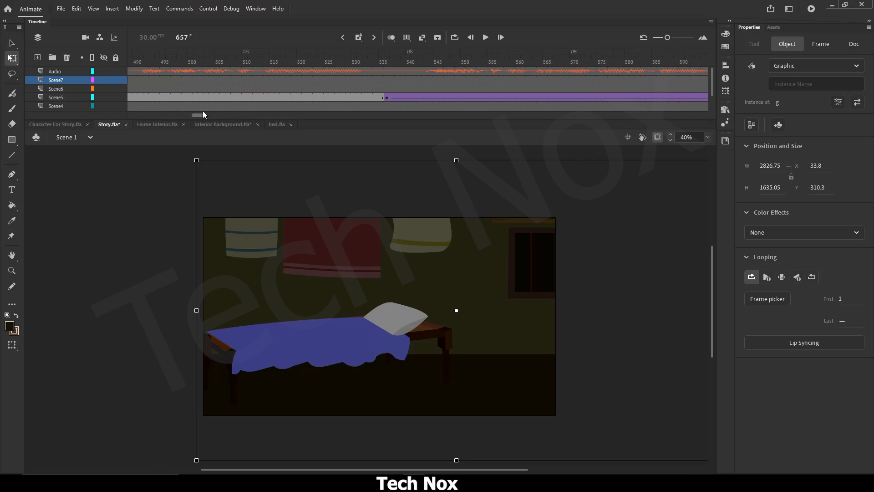
pyautogui.click(223, 64)
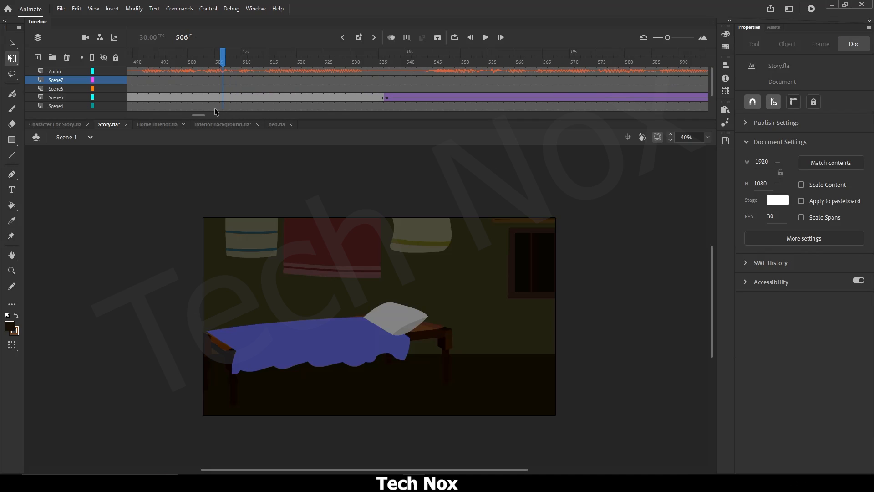
pyautogui.moveTo(199, 114); pyautogui.dragTo(196, 114)
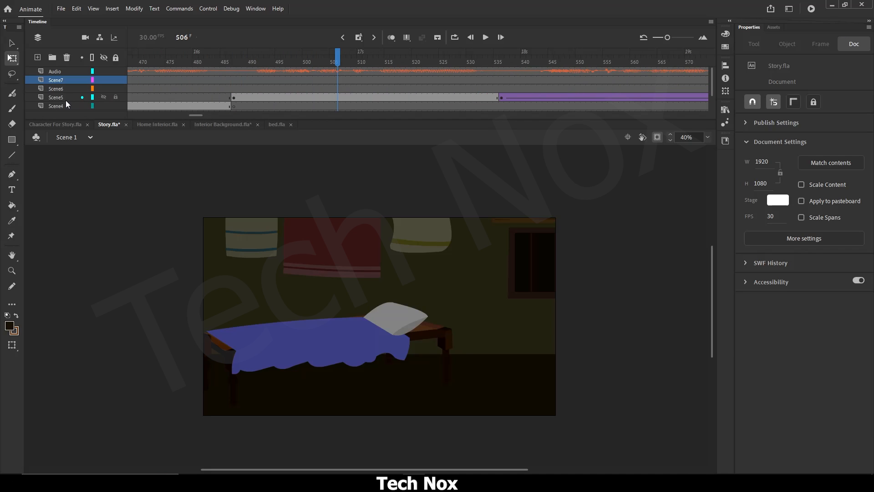
pyautogui.click(233, 71)
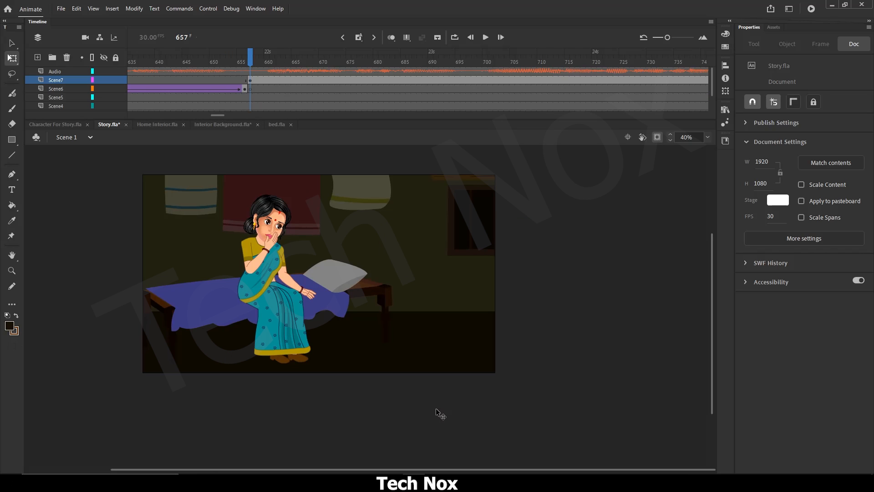
# Step: Inspect the bedroom scene on Scene5 at frame 488
pyautogui.moveTo(427, 471); pyautogui.dragTo(395, 471)
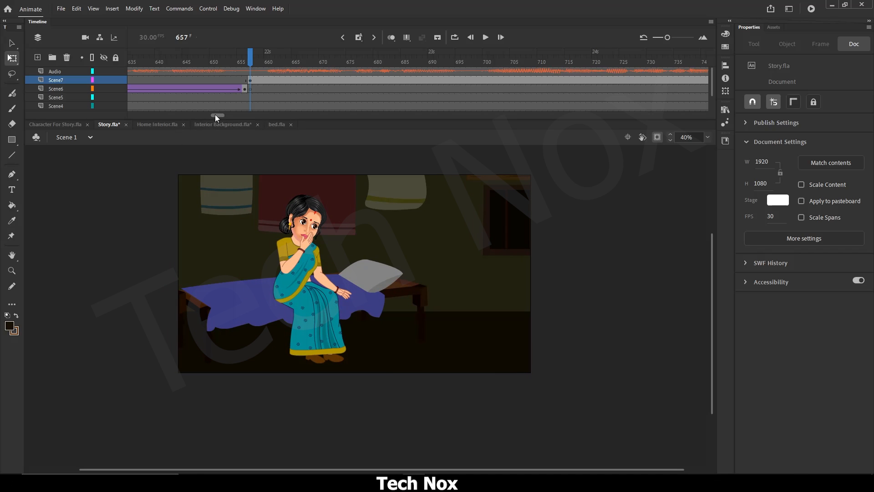
pyautogui.moveTo(216, 115); pyautogui.dragTo(193, 120)
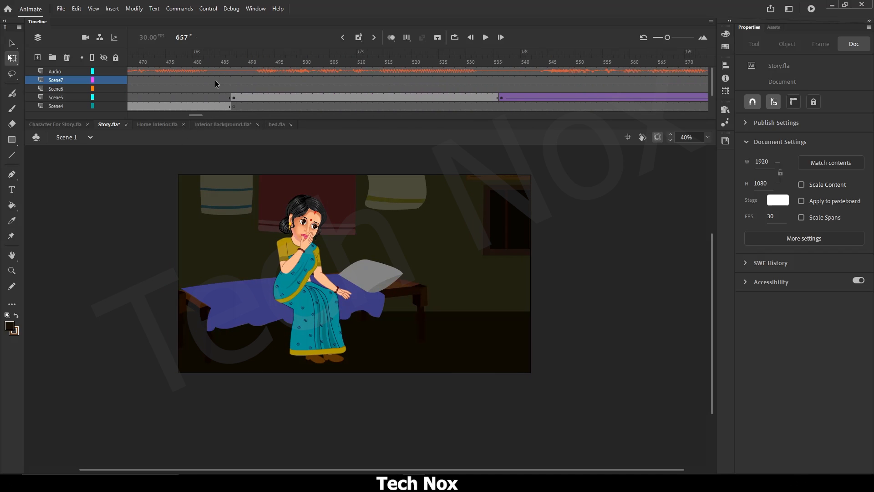
pyautogui.click(238, 63)
pyautogui.click(58, 98)
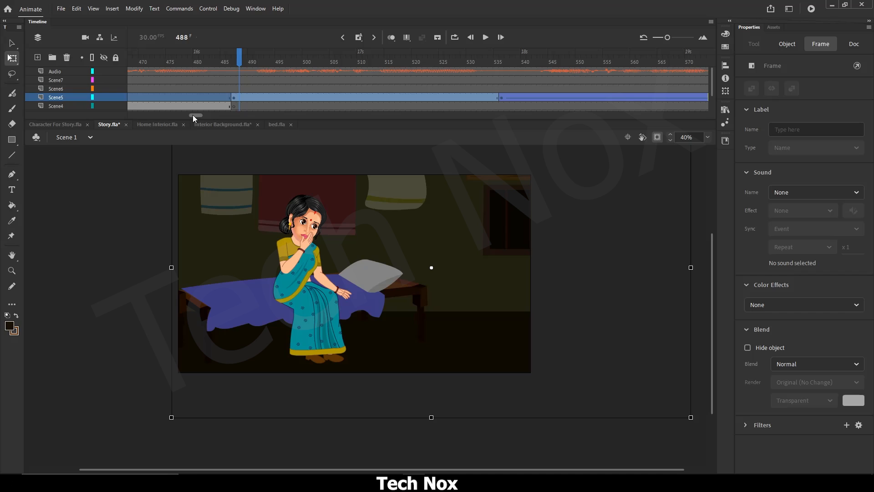
# Step: Duplicate the symbol of the g instance at frame 657 of Scene7 under the name dshsdh
pyautogui.moveTo(192, 114); pyautogui.dragTo(215, 114)
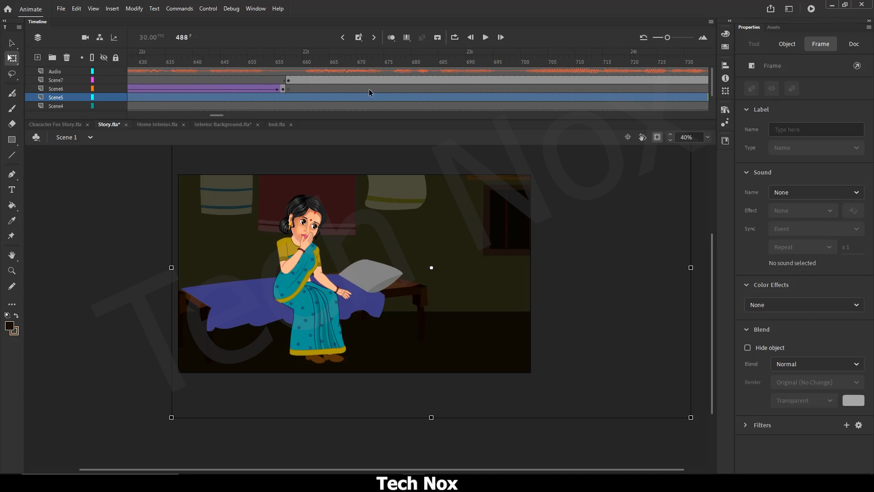
pyautogui.click(288, 62)
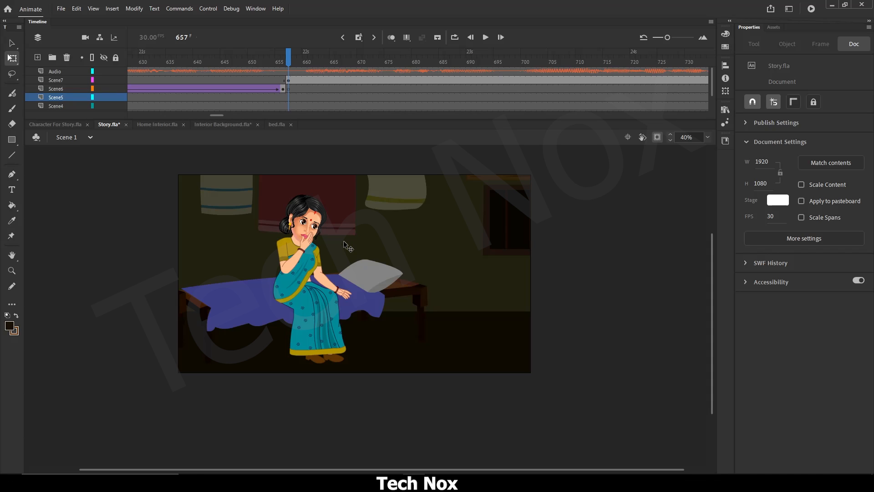
pyautogui.rightClick(367, 258)
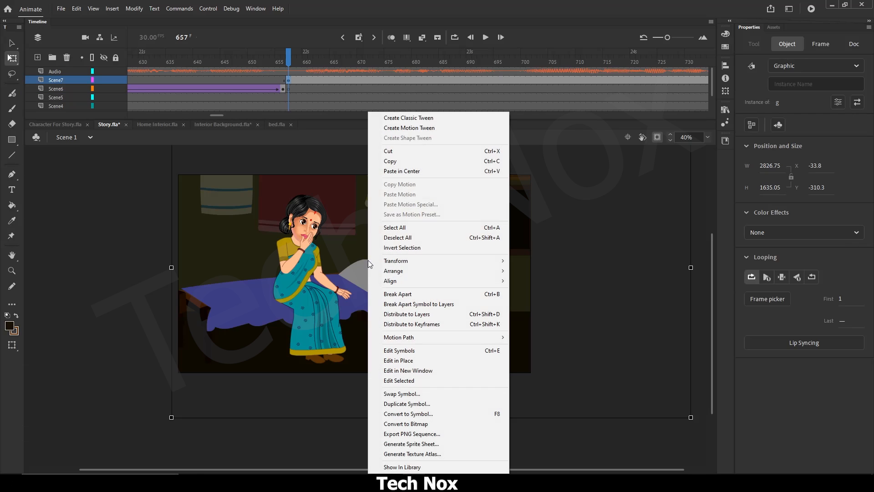
pyautogui.click(403, 404)
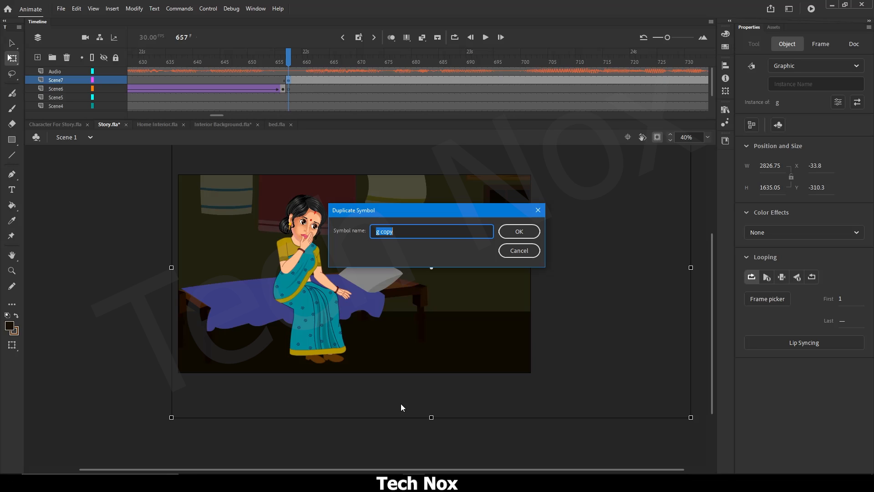
pyautogui.write('dshsdh')
pyautogui.click(512, 231)
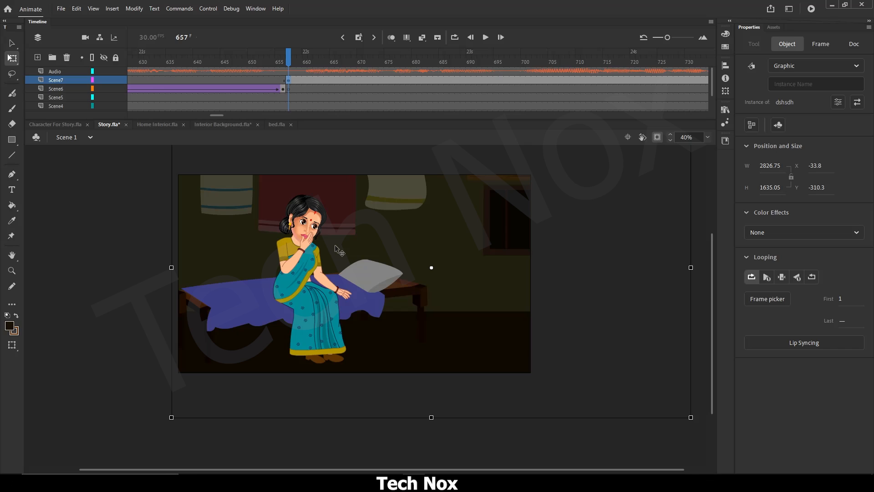
# Step: Open dshsdh, delete the seated woman from its Chracter layer, return to Scene 1, and check the original bedroom scene on Scene5
pyautogui.doubleClick(301, 251)
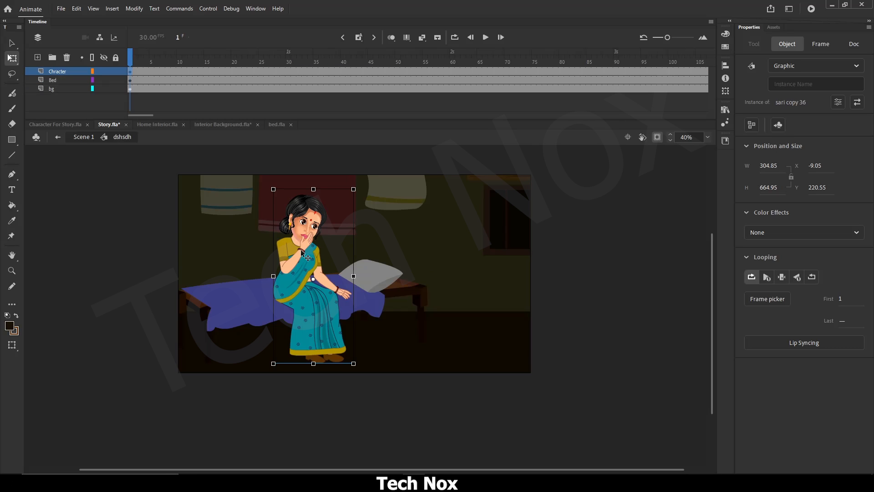
pyautogui.press('Delete')
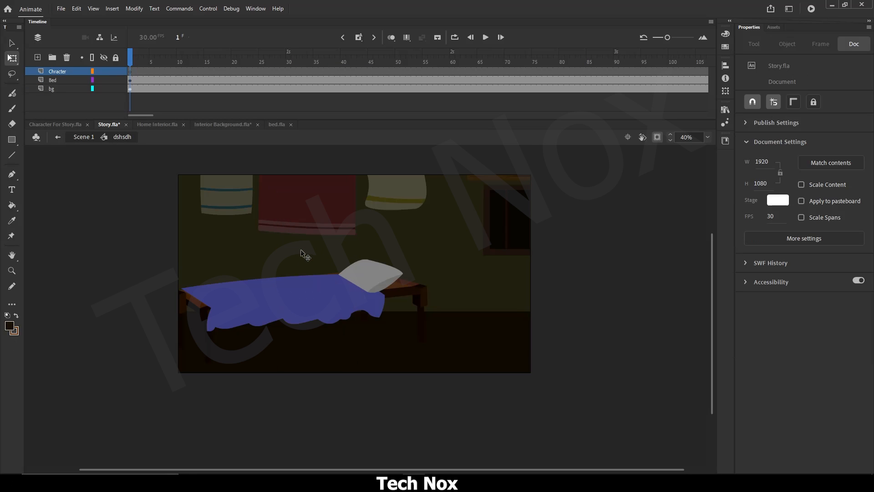
pyautogui.click(84, 137)
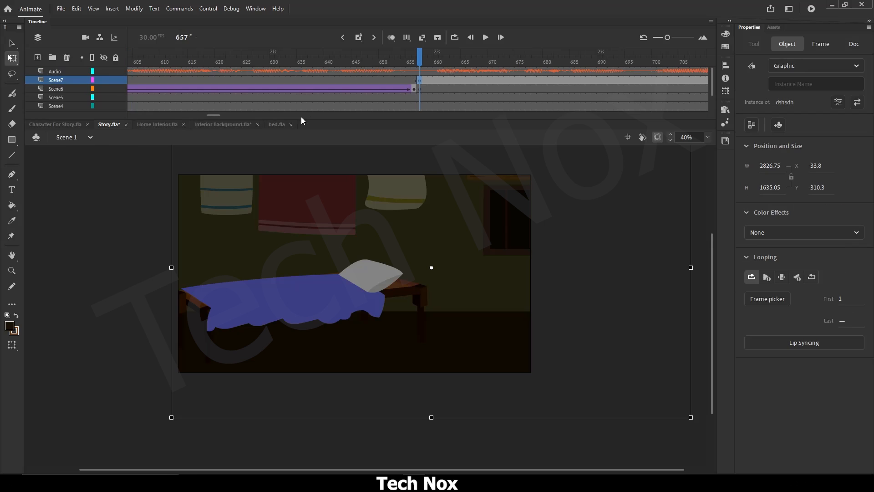
pyautogui.moveTo(217, 118); pyautogui.dragTo(197, 117)
pyautogui.click(200, 63)
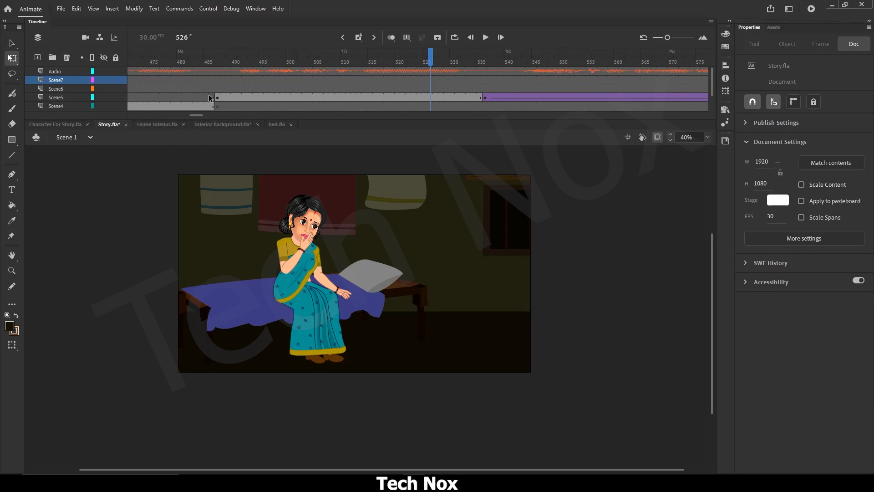
# Step: Check the bedroom on Scene5 at frame 487, and return from dshsdh to Scene 1 with the seated woman restored
pyautogui.click(59, 98)
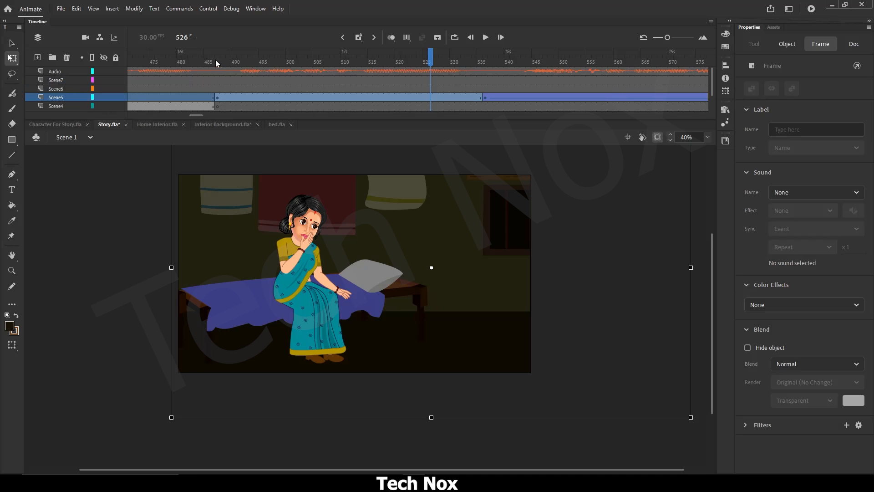
pyautogui.click(216, 62)
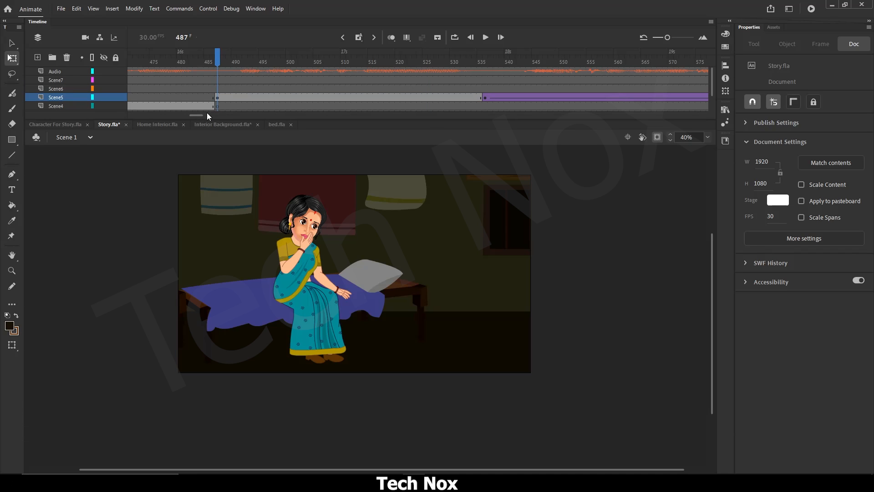
pyautogui.moveTo(199, 116); pyautogui.dragTo(222, 119)
pyautogui.click(158, 61)
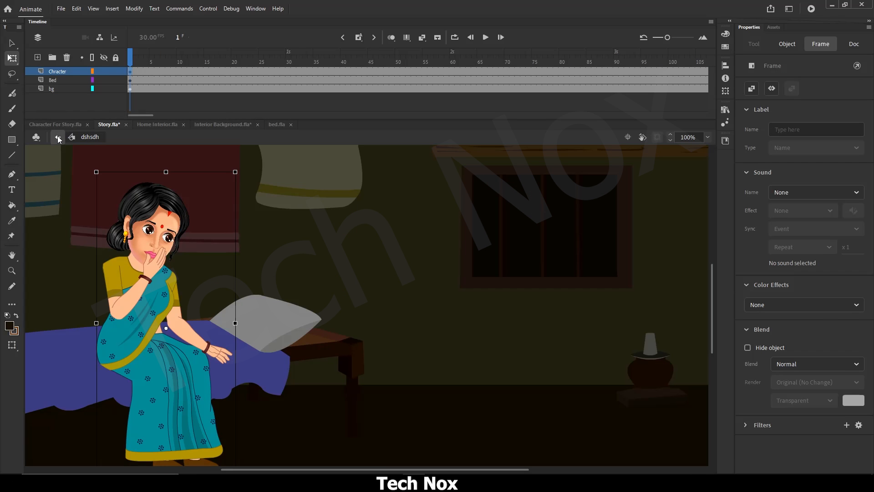
pyautogui.click(58, 138)
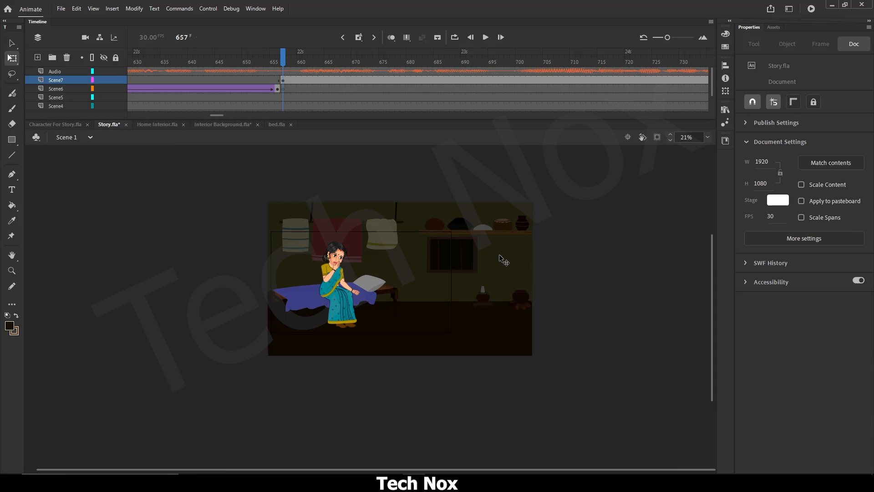
# Step: Scale the dshsdh instance on Scene7 to about 2080 x 1203, place it at about X -87, Y -27, and save
pyautogui.click(500, 242)
pyautogui.moveTo(534, 202); pyautogui.dragTo(494, 218)
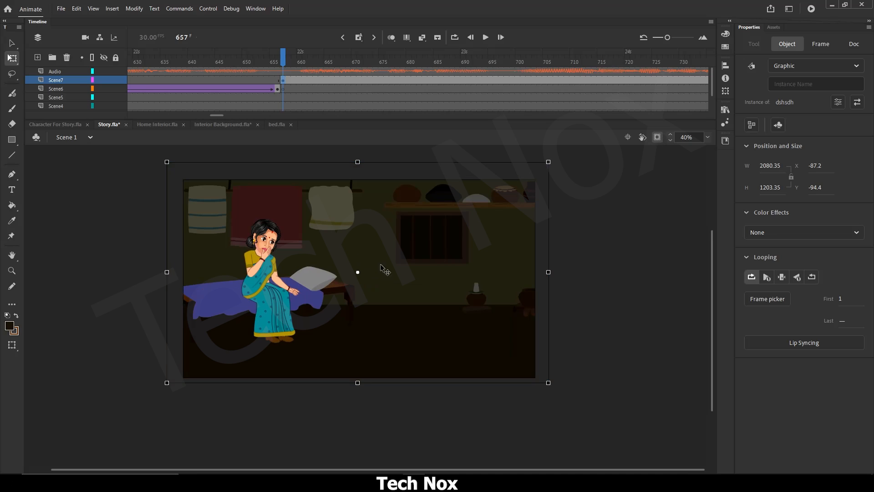
pyautogui.moveTo(403, 254); pyautogui.dragTo(386, 286)
pyautogui.hotkey('ctrl', 's')
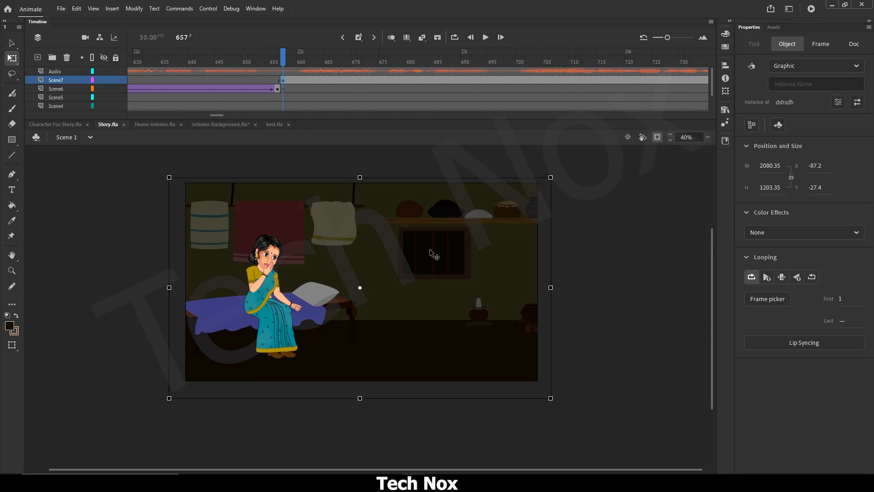
# Step: Add a new layer above Chracter inside dshsdh, and copy the leftmost man from Character For Story.fla
pyautogui.doubleClick(433, 255)
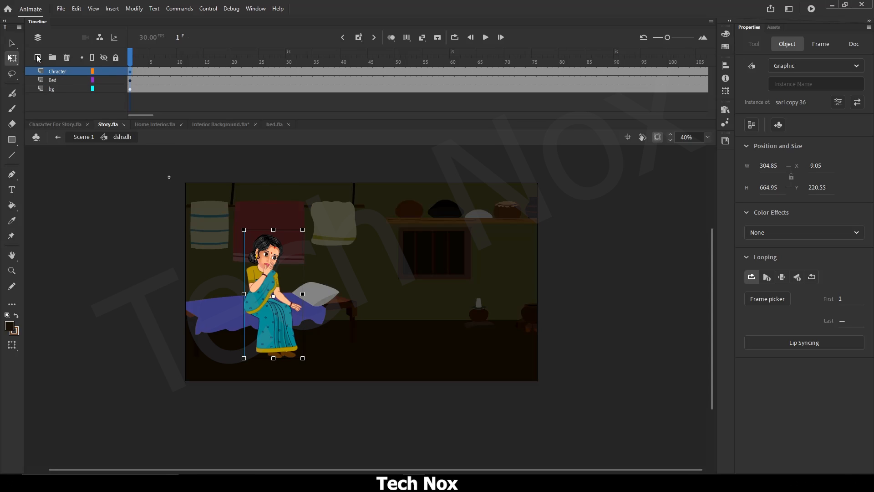
pyautogui.click(37, 58)
pyautogui.click(51, 125)
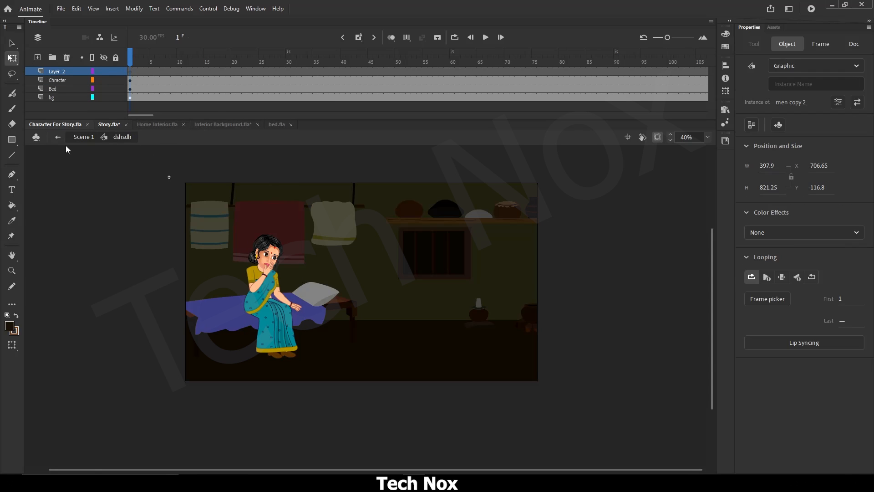
pyautogui.rightClick(170, 247)
pyautogui.click(191, 161)
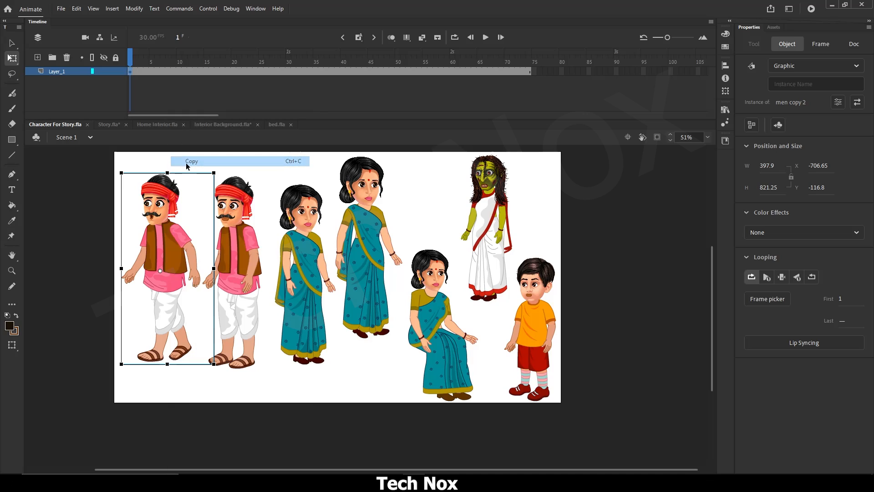
# Step: Paste the man onto the new layer of dshsdh in Story.fla, putting duplicate library items into a folder
pyautogui.click(106, 124)
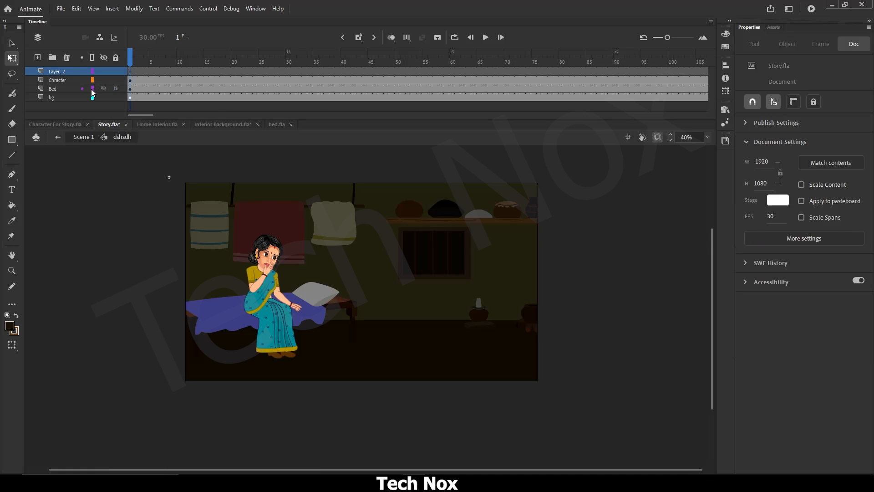
pyautogui.hotkey('ctrl', 'v')
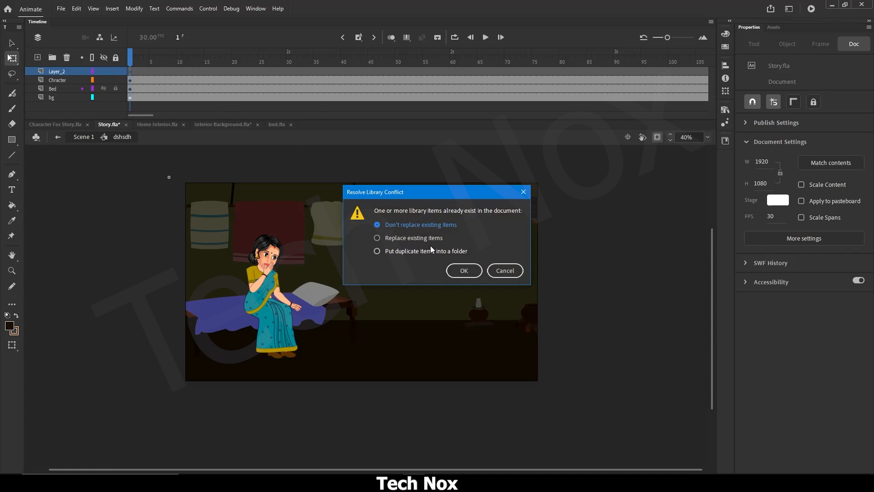
pyautogui.click(377, 252)
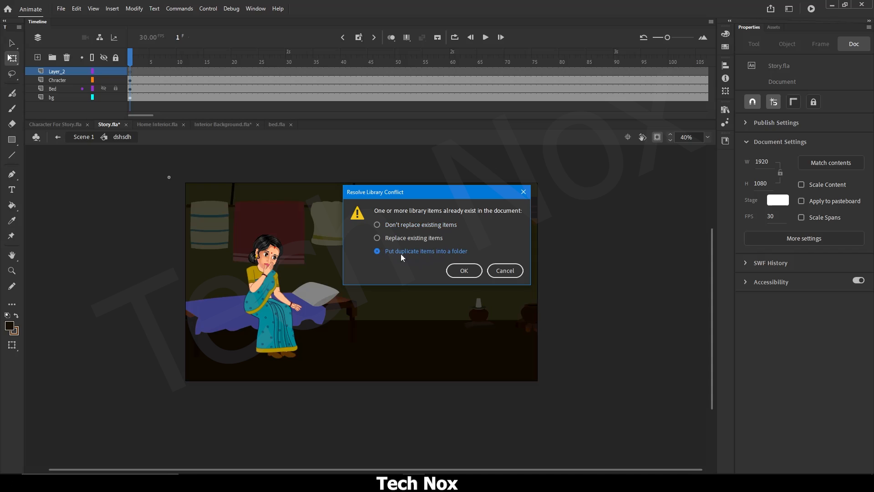
pyautogui.click(462, 270)
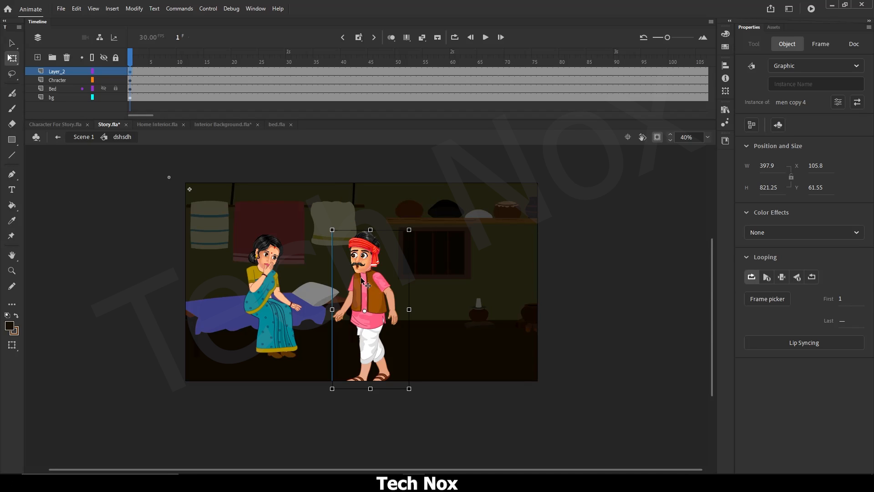
# Step: Place the man past the room's right edge at about X 1166, Y 91, with off-stage content shown, and scale him to about 364 x 752
pyautogui.moveTo(366, 291); pyautogui.dragTo(556, 285)
pyautogui.click(657, 137)
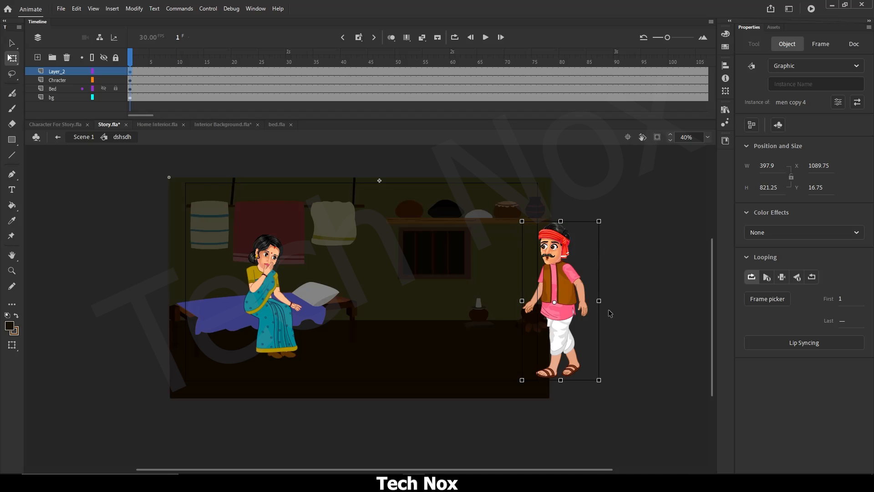
pyautogui.moveTo(557, 282); pyautogui.dragTo(558, 285)
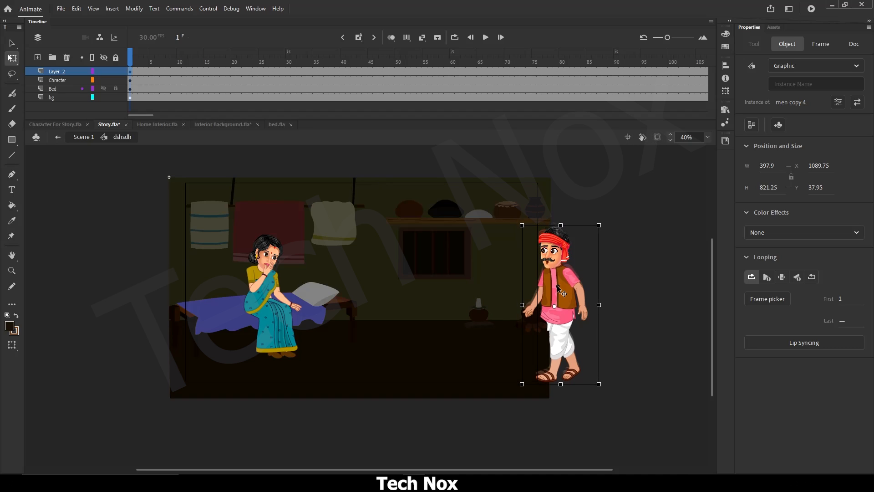
pyautogui.moveTo(600, 224); pyautogui.dragTo(598, 230)
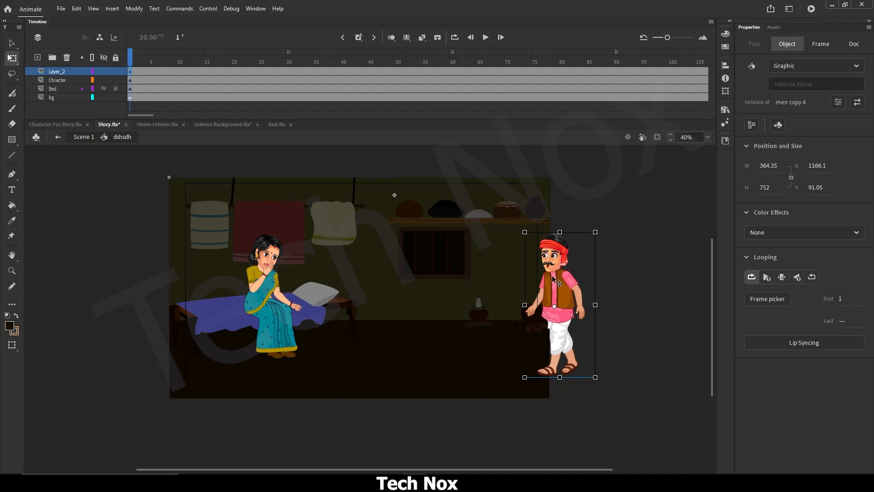
# Step: Return to Scene 1 and play Scene7 from frame 657 to time the man's entrance, settling on frame 697
pyautogui.click(82, 137)
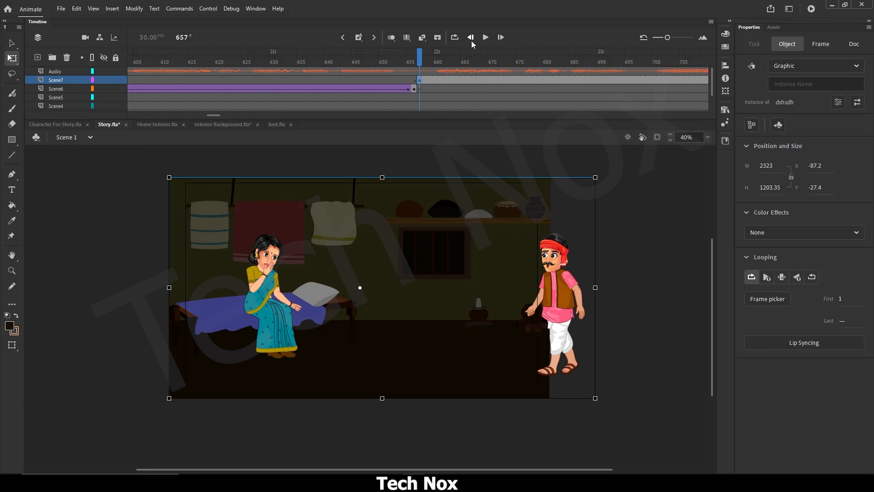
pyautogui.click(484, 37)
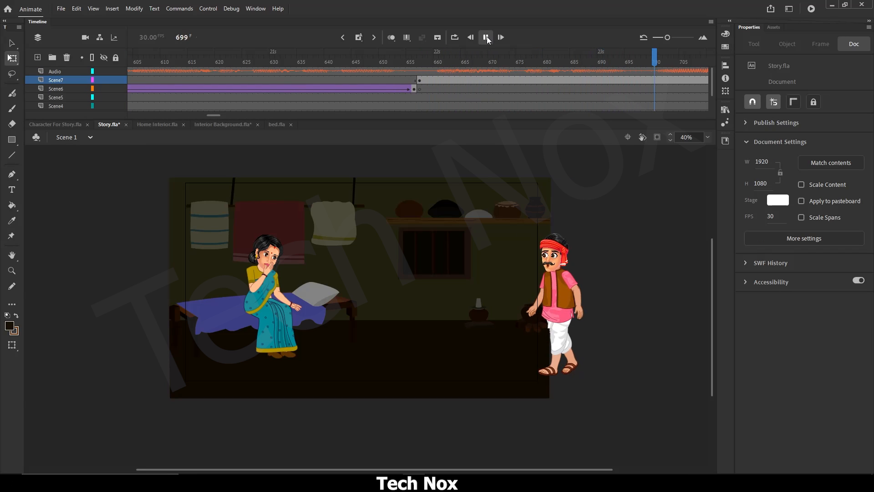
pyautogui.click(485, 38)
pyautogui.click(640, 59)
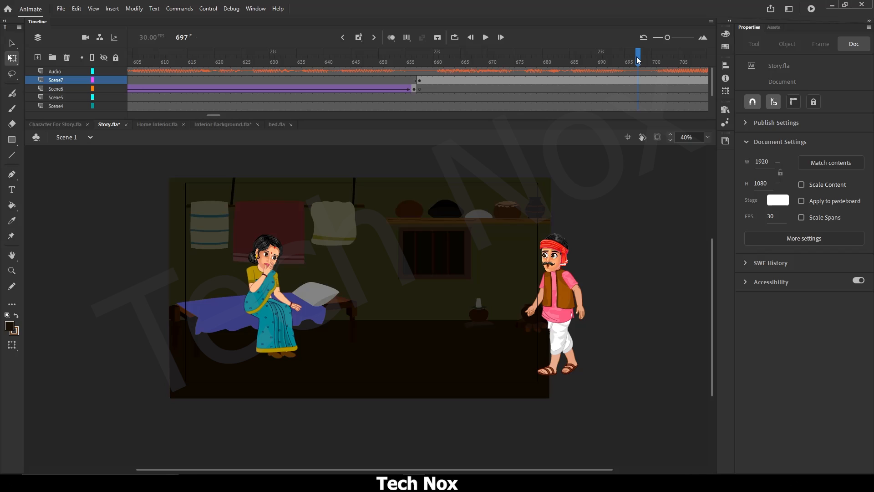
pyautogui.click(639, 79)
# Step: Animate the man entering the room in dshsdh with a classic tween to a Layer_2 keyframe at frame 41, moved to about X 923
pyautogui.doubleClick(564, 296)
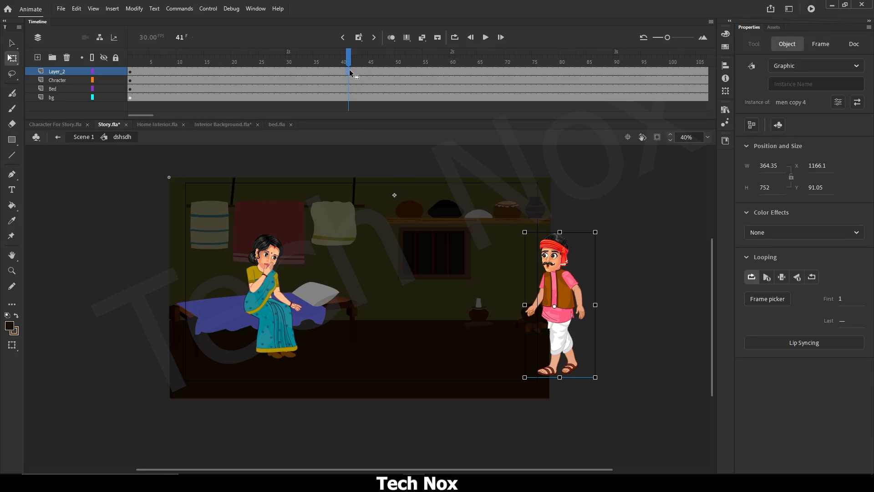
pyautogui.press('F6')
pyautogui.moveTo(559, 300); pyautogui.dragTo(511, 300)
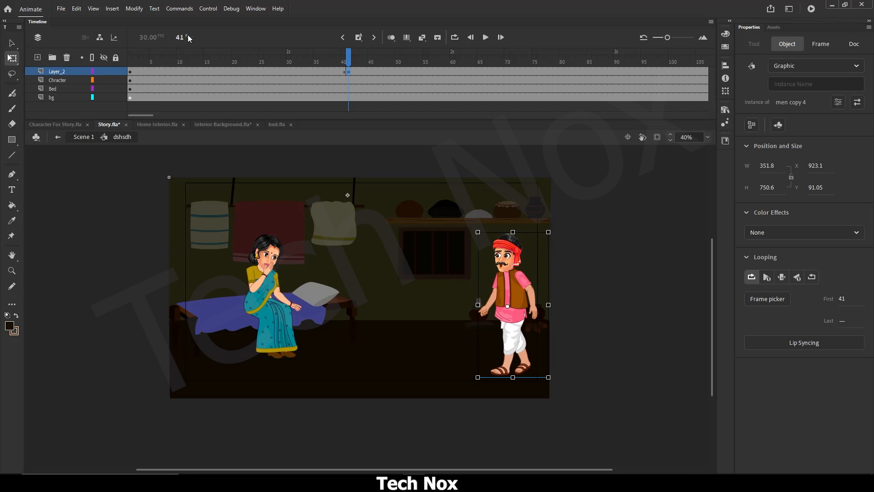
pyautogui.rightClick(200, 70)
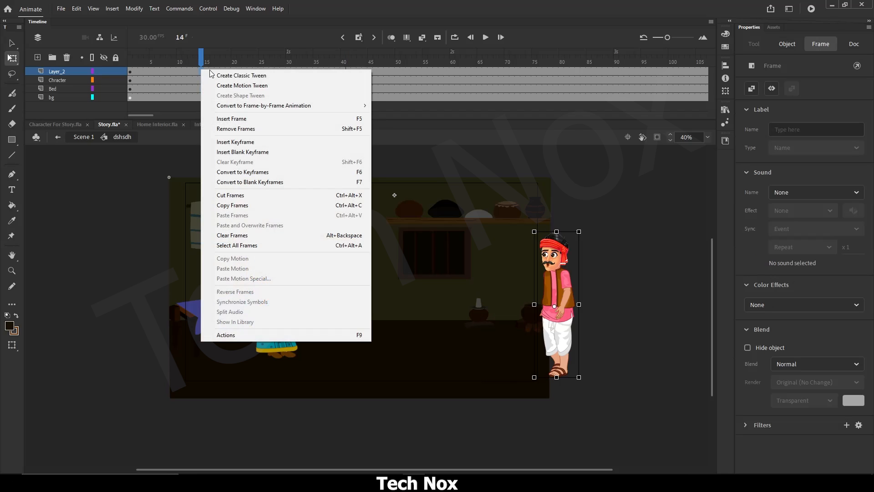
pyautogui.click(215, 75)
# Step: Play the man's entrance in dshsdh from frame 1
pyautogui.moveTo(201, 57); pyautogui.dragTo(130, 56)
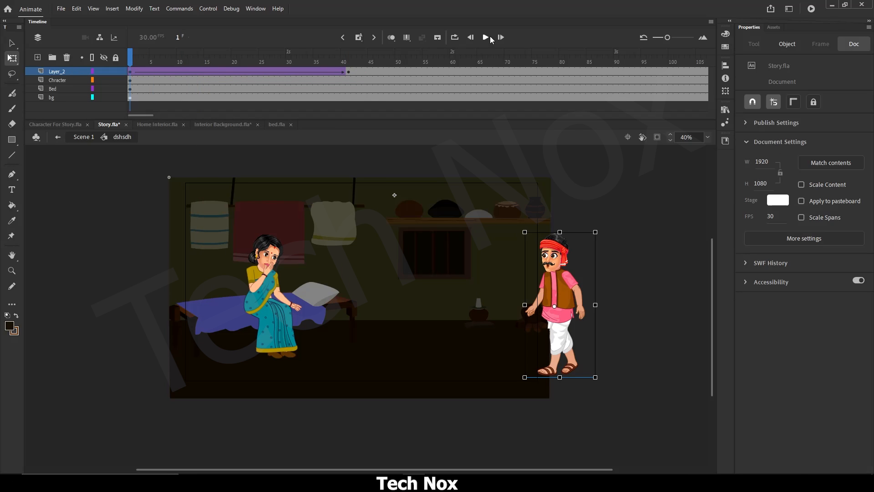
pyautogui.click(486, 38)
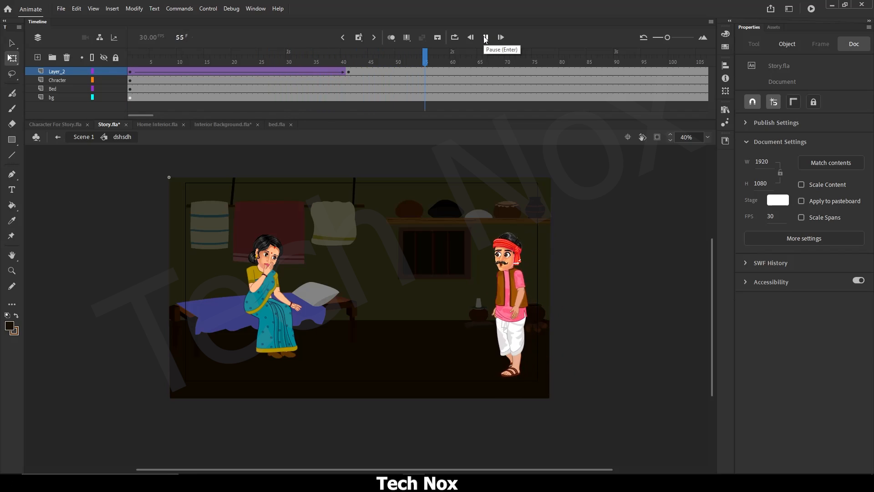
pyautogui.click(486, 38)
# Step: Remove the surplus frames after frame 43 from all four layers of dshsdh
pyautogui.click(350, 64)
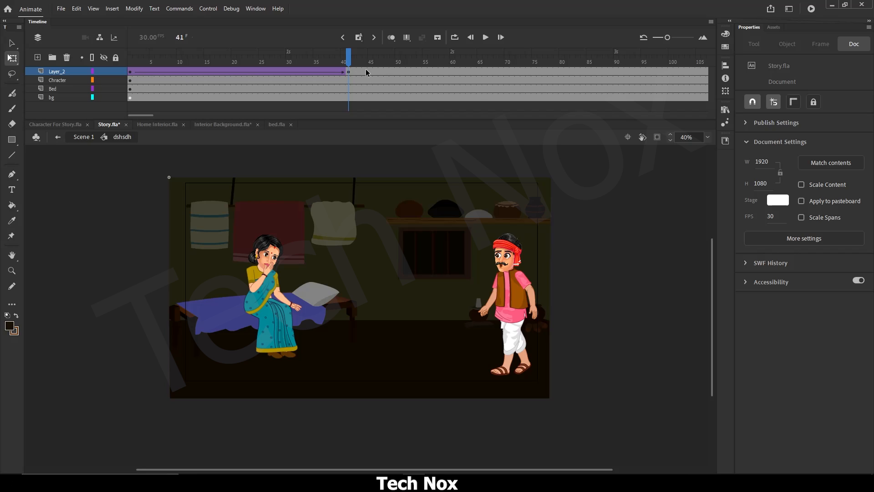
pyautogui.moveTo(367, 72); pyautogui.dragTo(549, 99)
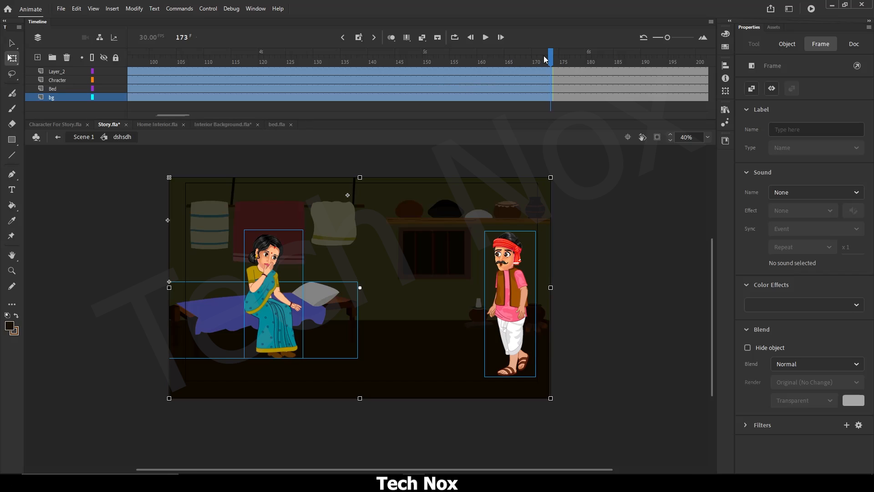
pyautogui.hotkey('shift', 'F5')
pyautogui.hotkey('shift', 'F5')
pyautogui.hotkey('shift', 'F5')
pyautogui.hotkey('shift', 'F5')
pyautogui.hotkey('shift', 'F5')
pyautogui.hotkey('shift', 'F5')
pyautogui.hotkey('shift', 'F5')
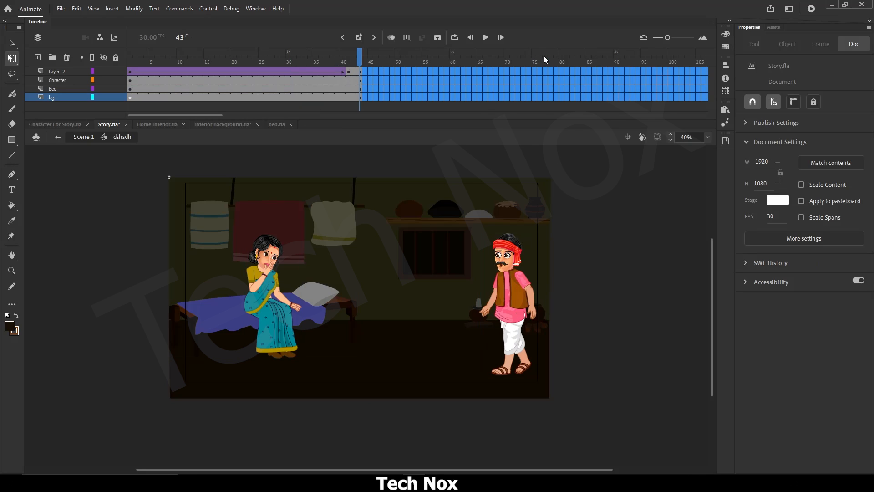
# Step: Review the shortened dshsdh animation between frames 43 and 1
pyautogui.moveTo(360, 63); pyautogui.dragTo(130, 61)
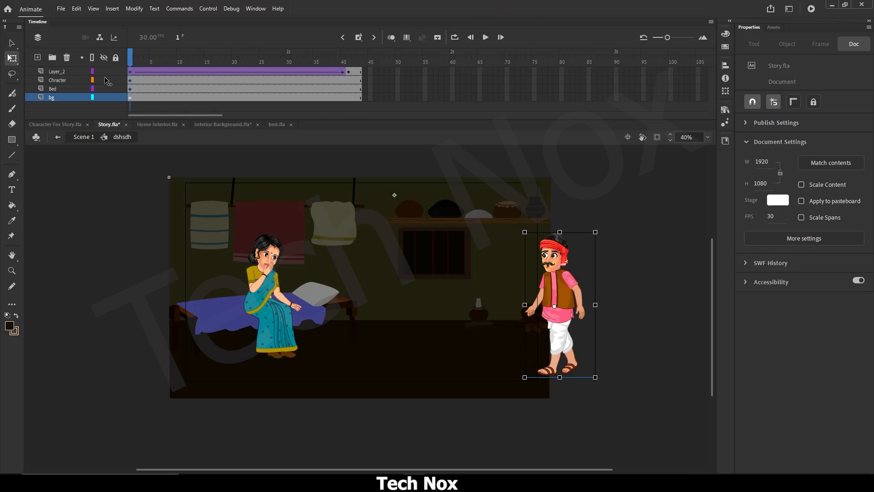
pyautogui.click(365, 63)
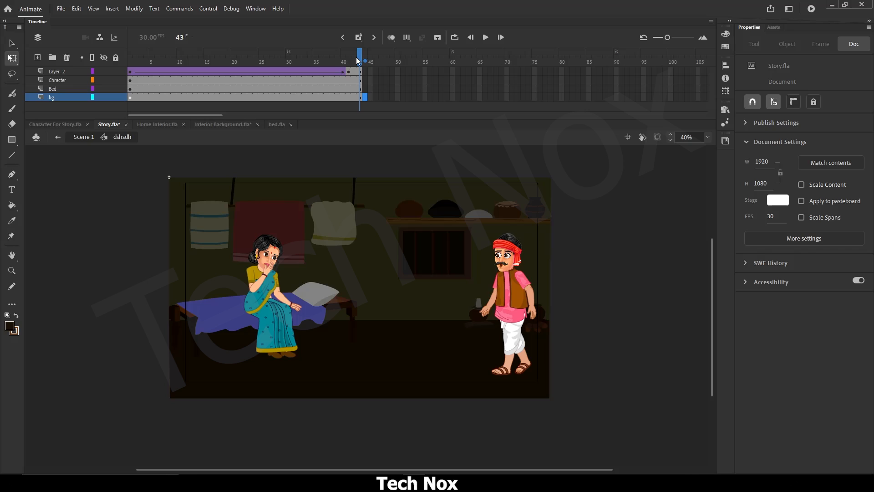
pyautogui.moveTo(358, 61); pyautogui.dragTo(130, 62)
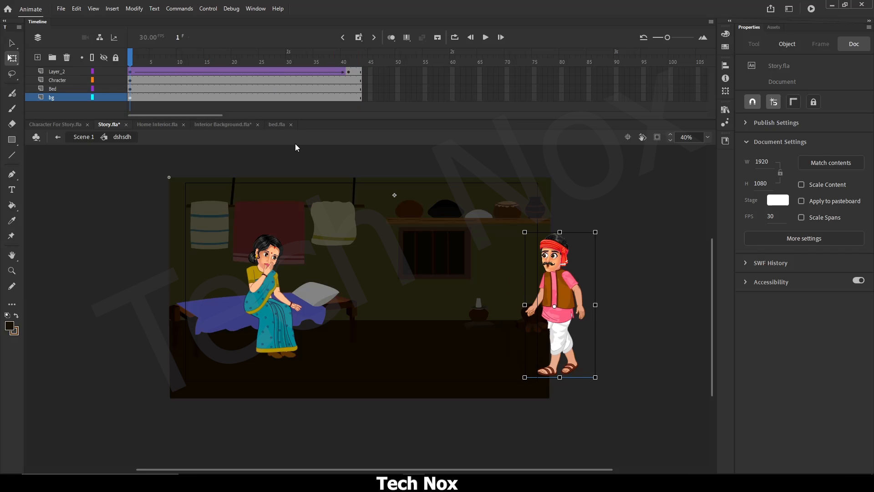
# Step: Return to Scene 1, clip the content outside the stage, and play the scene from frame 657 to about frame 700
pyautogui.click(83, 137)
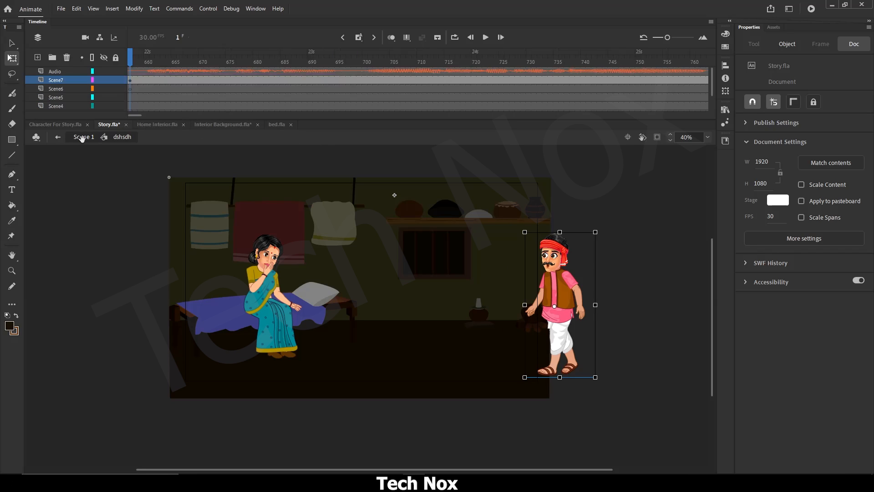
pyautogui.click(657, 137)
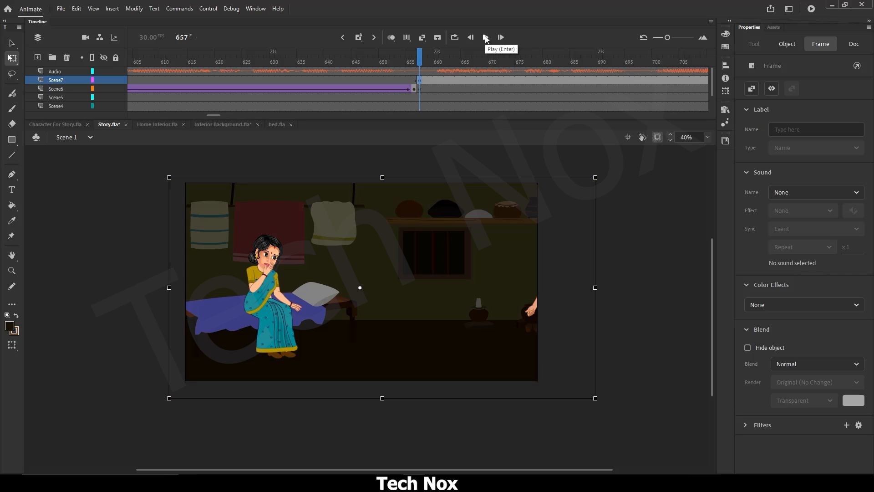
pyautogui.click(486, 38)
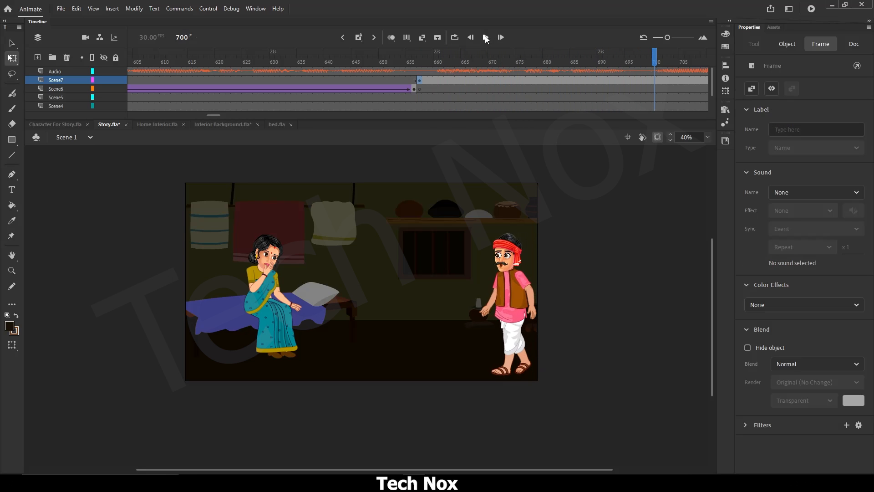
pyautogui.click(486, 37)
# Step: End the Scene7 layer with a blank keyframe at frame 699 and save the document
pyautogui.moveTo(213, 115); pyautogui.dragTo(220, 114)
pyautogui.moveTo(371, 56); pyautogui.dragTo(365, 61)
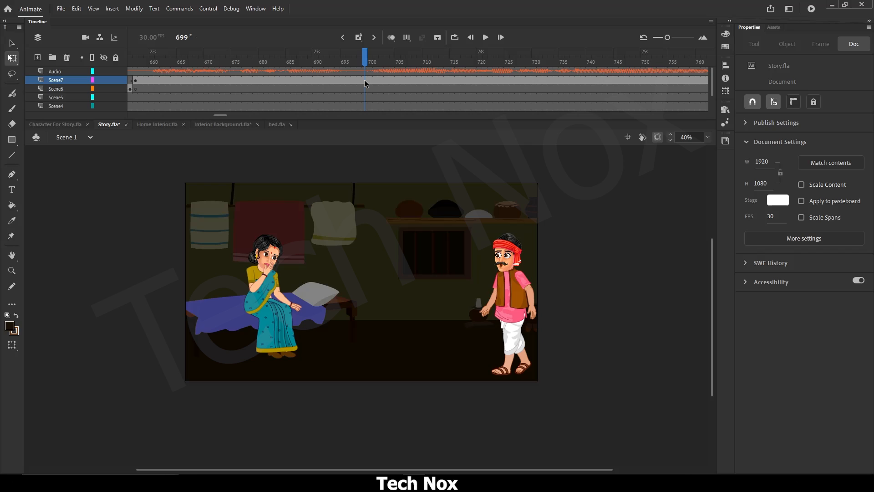
pyautogui.click(365, 81)
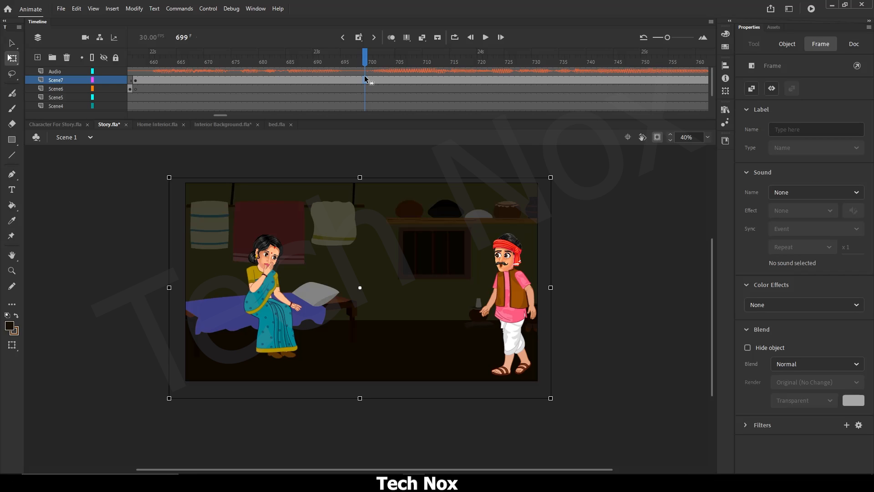
pyautogui.press('F7')
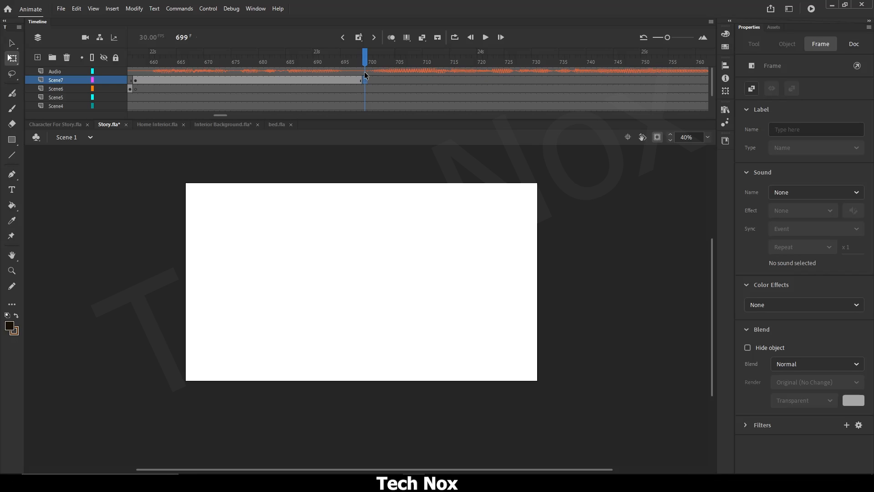
pyautogui.hotkey('ctrl', 's')
# Step: Play the audio from frame 699 to about frame 755, then return the playhead to frame 699
pyautogui.click(485, 37)
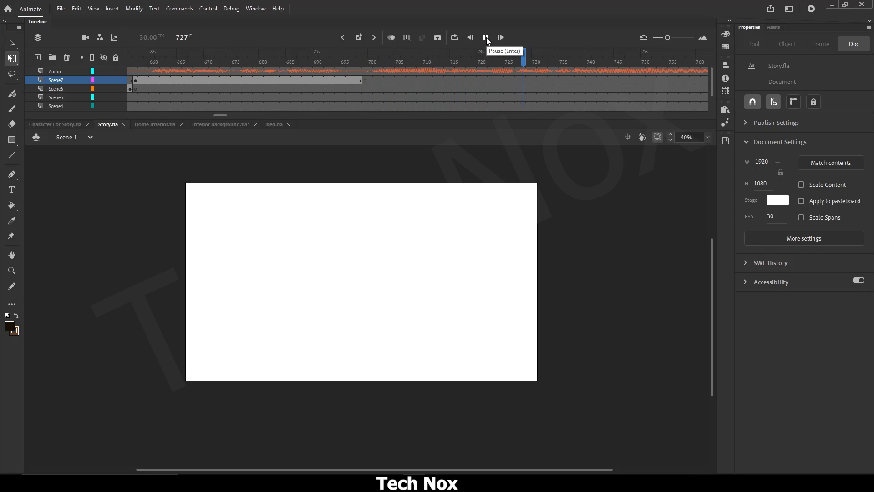
pyautogui.click(486, 37)
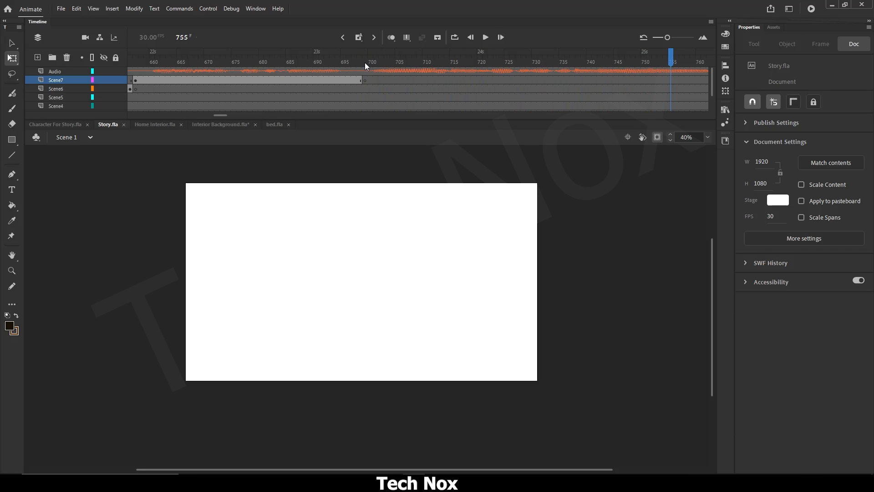
pyautogui.click(365, 62)
# Step: Copy the room scene symbol from frame 657 to frame 699 on a new layer above Scene7, placing it at about X -27, Y -24
pyautogui.click(137, 58)
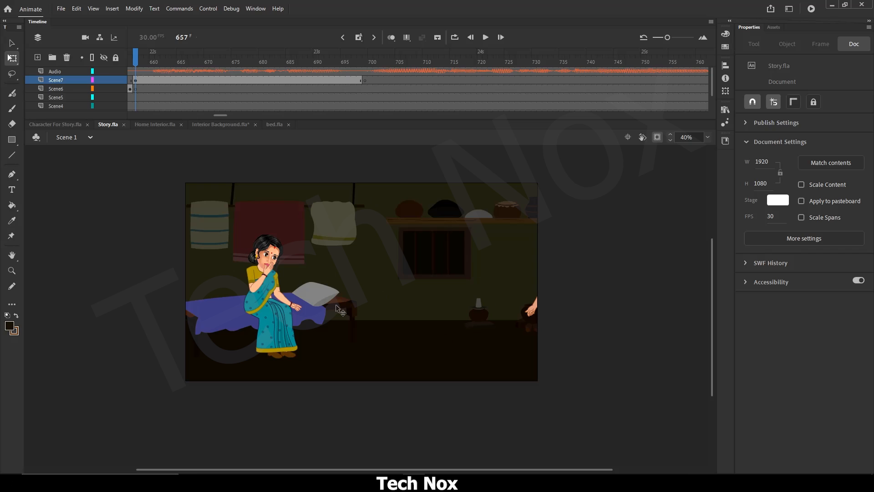
pyautogui.click(357, 287)
pyautogui.rightClick(314, 237)
pyautogui.click(342, 161)
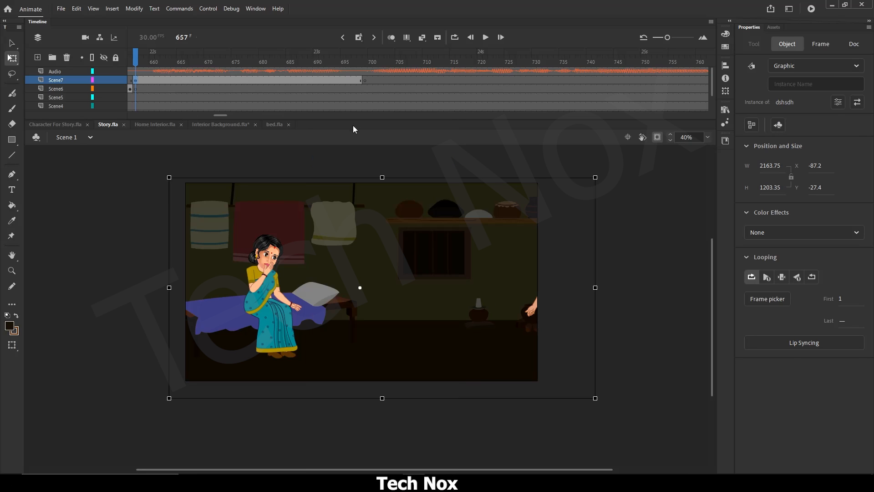
pyautogui.click(365, 81)
pyautogui.click(37, 58)
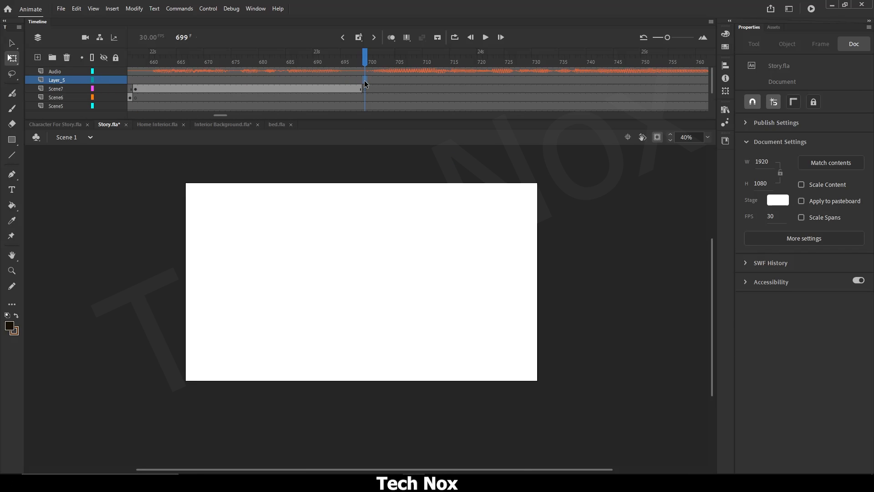
pyautogui.click(364, 81)
pyautogui.hotkey('ctrl', 'shift', 'v')
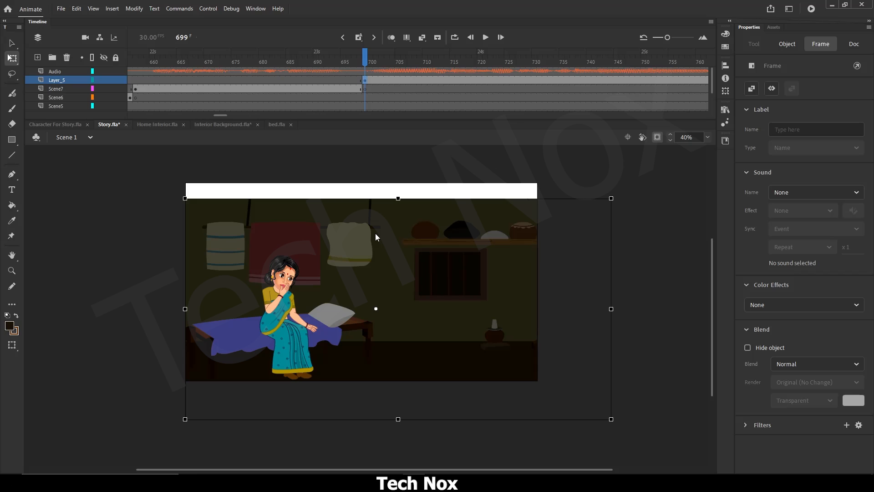
pyautogui.moveTo(376, 234); pyautogui.dragTo(368, 214)
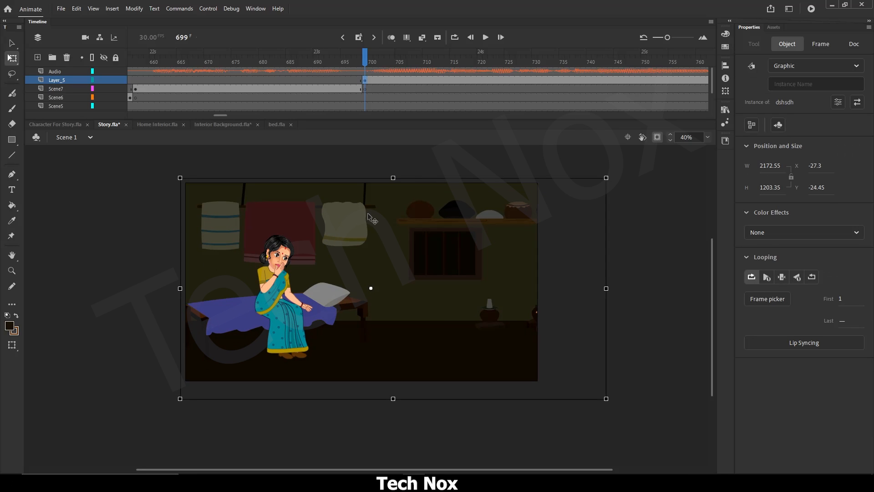
# Step: Duplicate the pasted room symbol under the name ghdsfgyey
pyautogui.rightClick(335, 259)
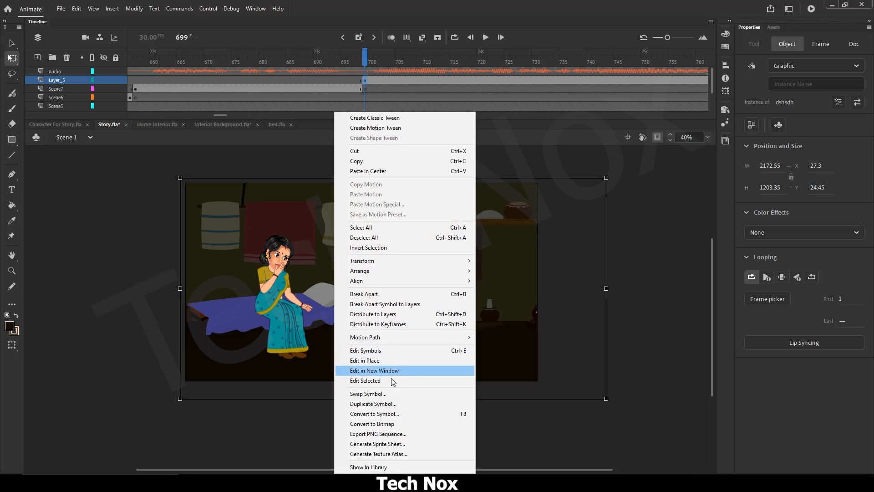
pyautogui.click(389, 404)
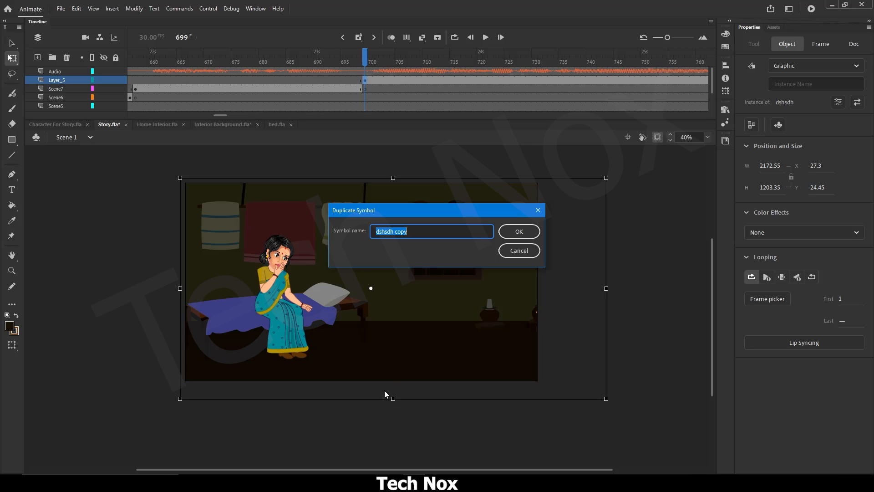
pyautogui.write('ghdsfgyey')
pyautogui.click(517, 235)
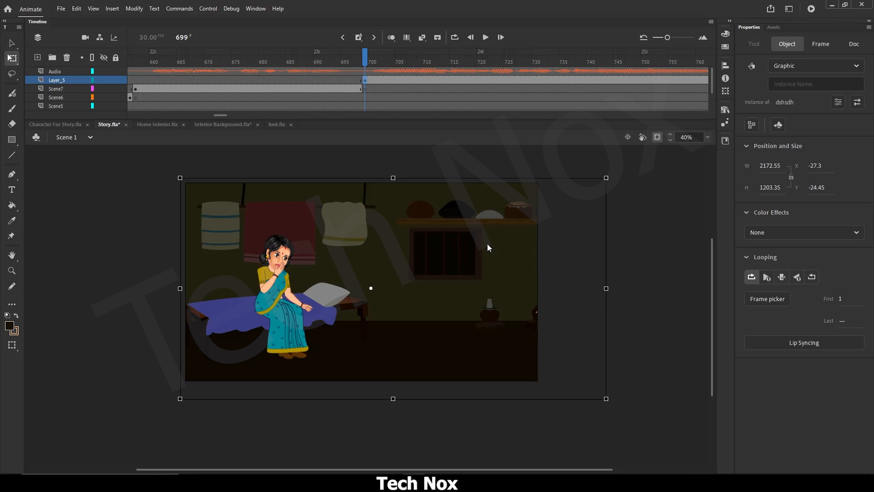
# Step: Show the content outside the stage, then delete the Layer_2 and Chracter layers inside the ghdsfgyey symbol
pyautogui.click(657, 137)
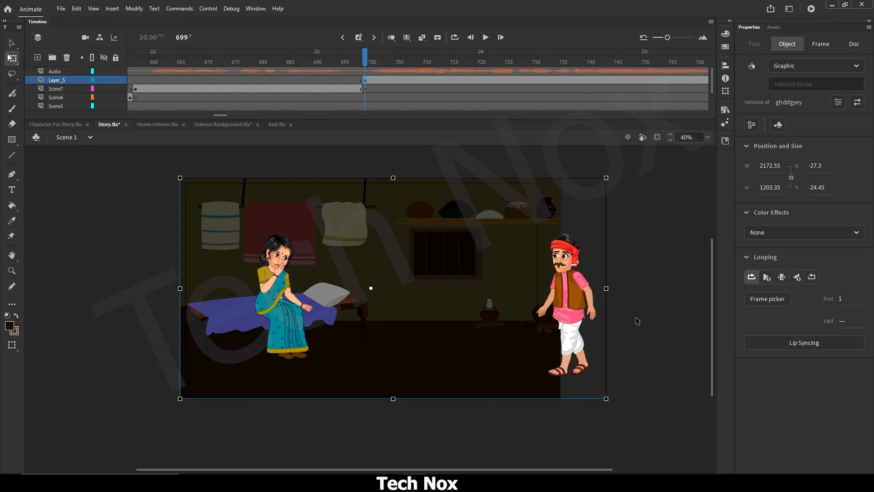
pyautogui.doubleClick(269, 278)
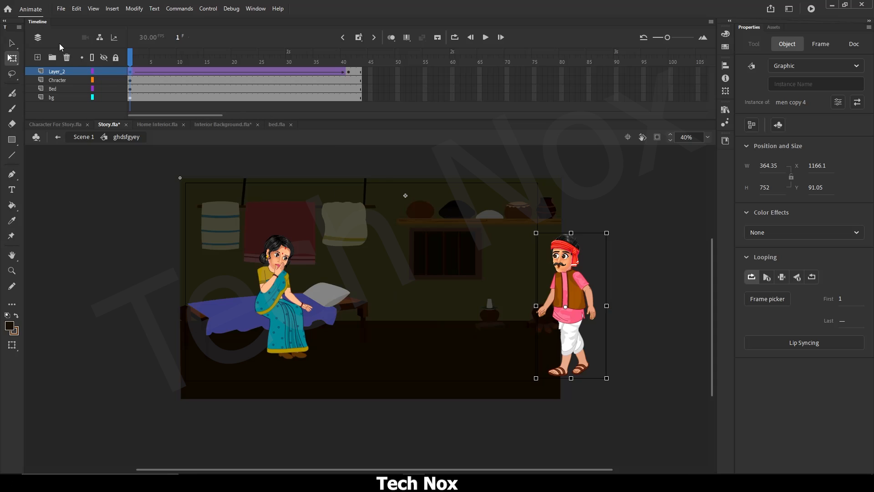
pyautogui.click(67, 58)
pyautogui.click(55, 71)
pyautogui.click(67, 58)
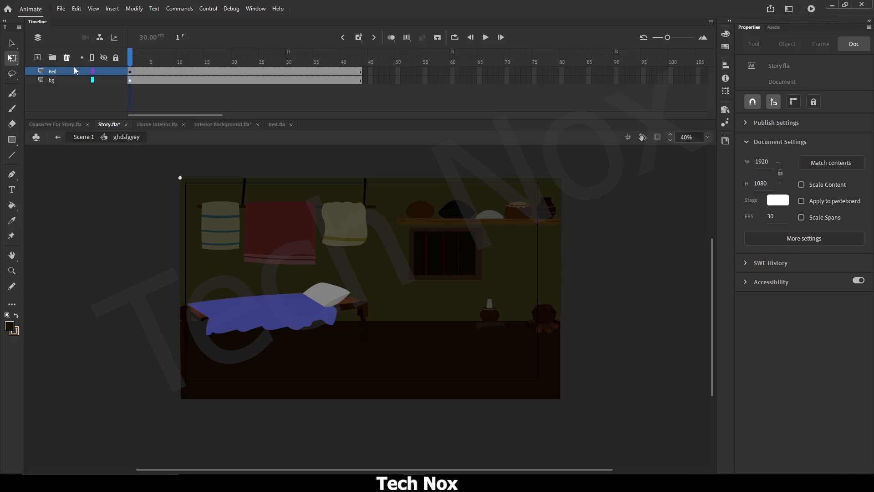
# Step: Return to Scene 1 and compare the original room at frame 681 with the duplicate at frame 699
pyautogui.click(88, 137)
pyautogui.moveTo(362, 64); pyautogui.dragTo(321, 63)
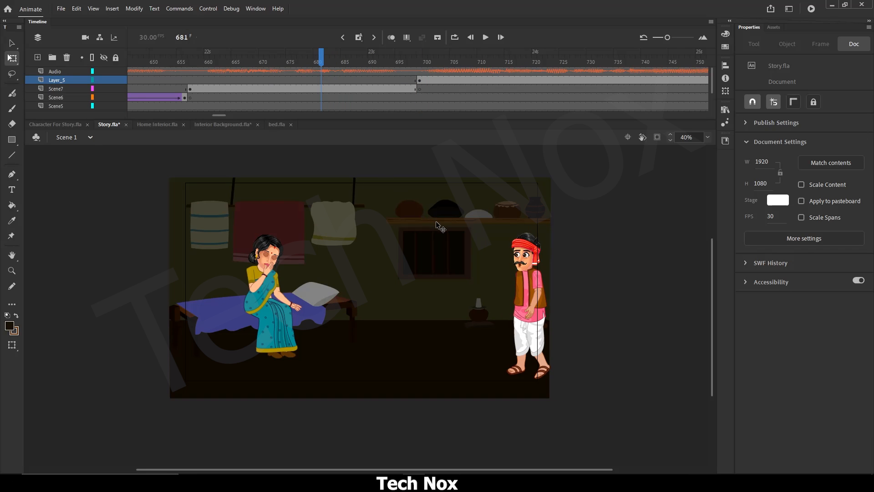
pyautogui.click(419, 64)
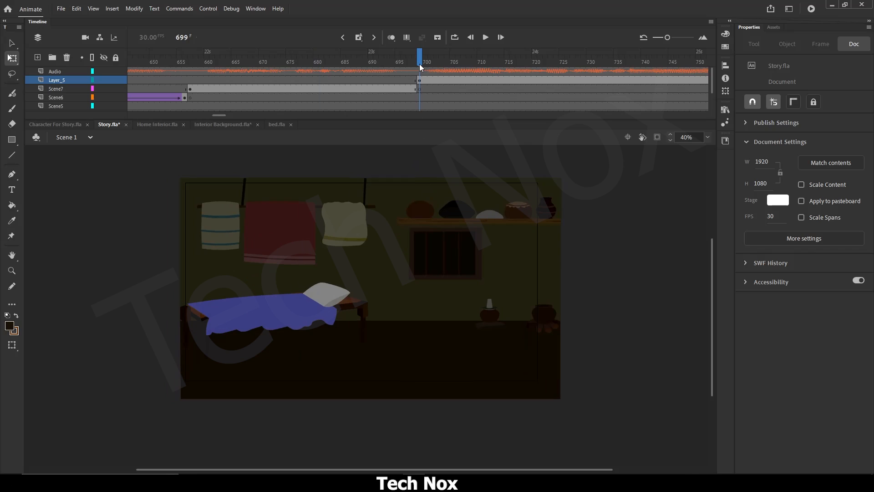
# Step: Add a layer above Bed inside the ghdsfgyey symbol, then copy the standing man from Character For Story.fla
pyautogui.doubleClick(364, 274)
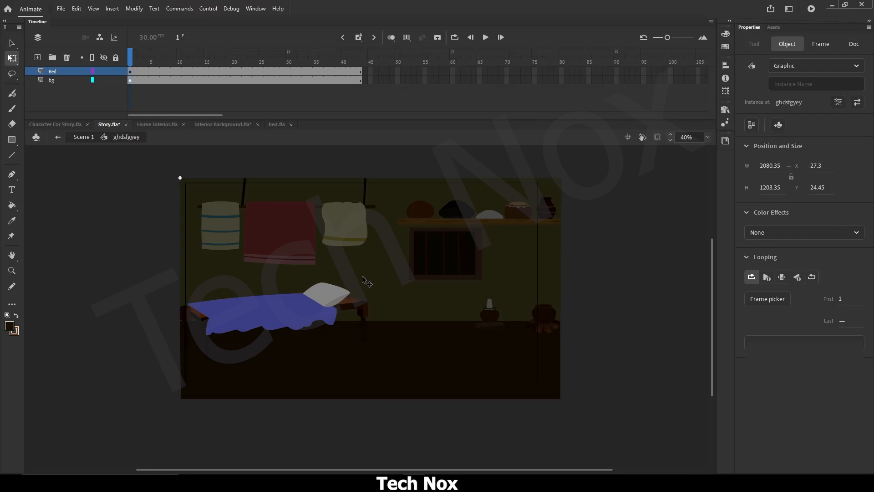
pyautogui.click(37, 58)
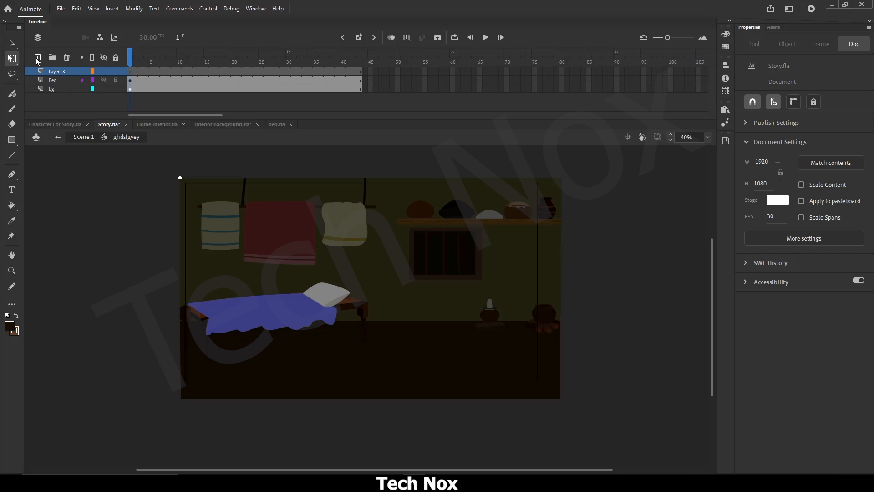
pyautogui.click(57, 125)
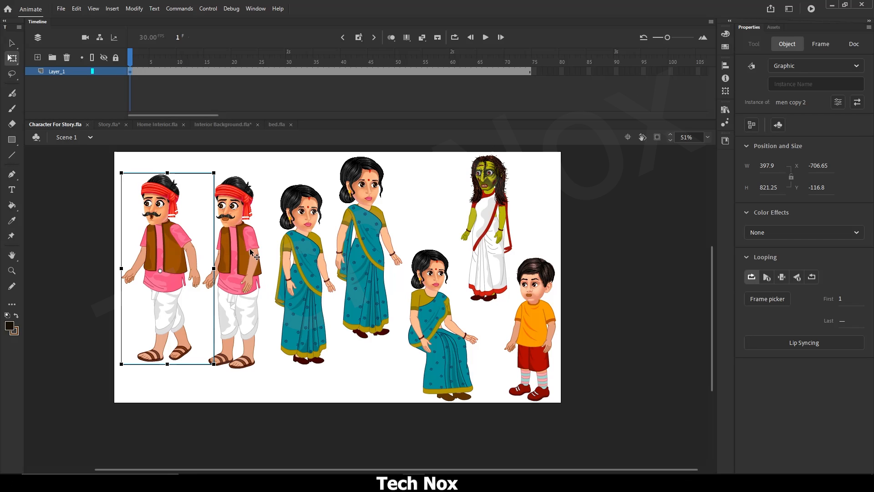
pyautogui.click(234, 255)
pyautogui.rightClick(234, 255)
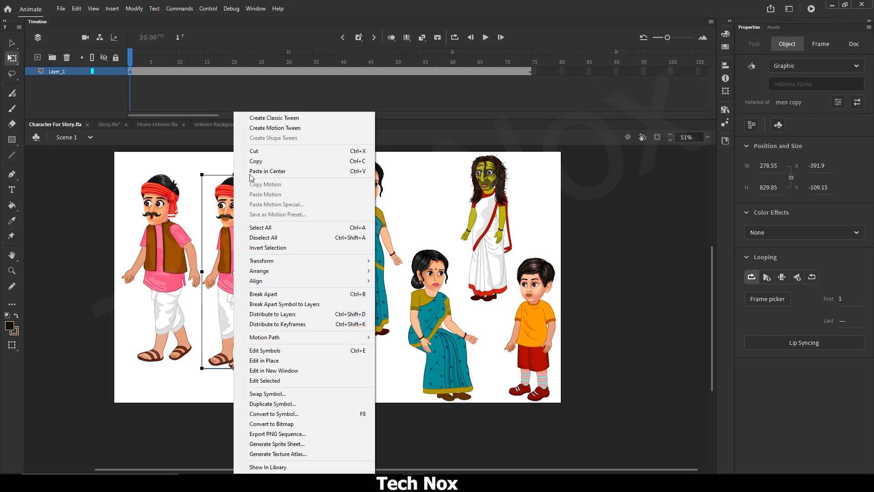
pyautogui.click(246, 153)
# Step: Paste the man into the new layer in Story.fla, putting duplicate items into a folder, and place him before the window at about X 476, Y 38
pyautogui.click(104, 124)
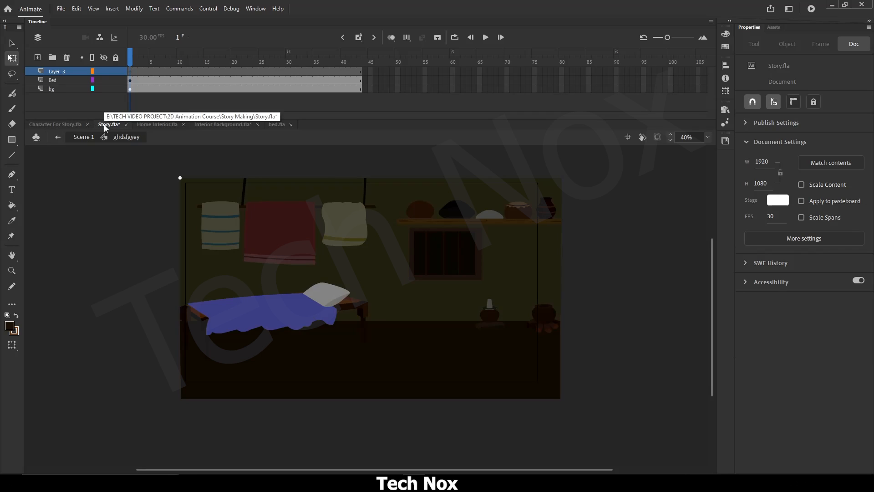
pyautogui.hotkey('ctrl', 'v')
pyautogui.click(431, 250)
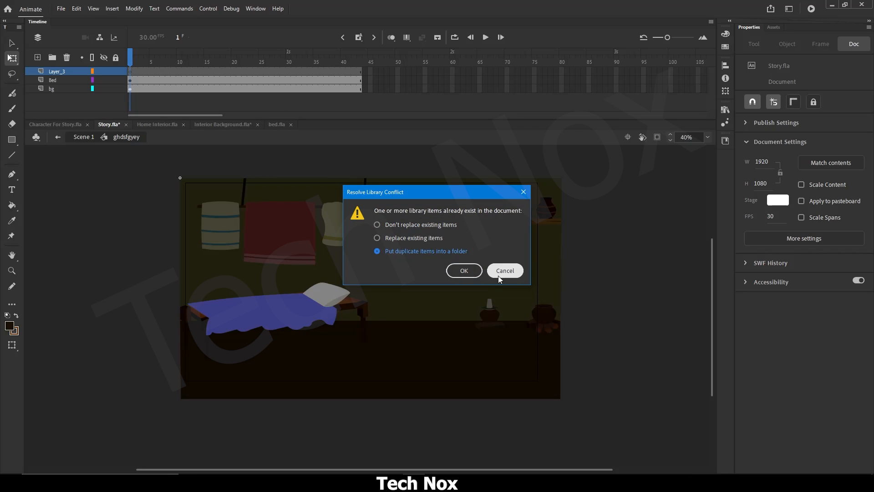
pyautogui.click(464, 271)
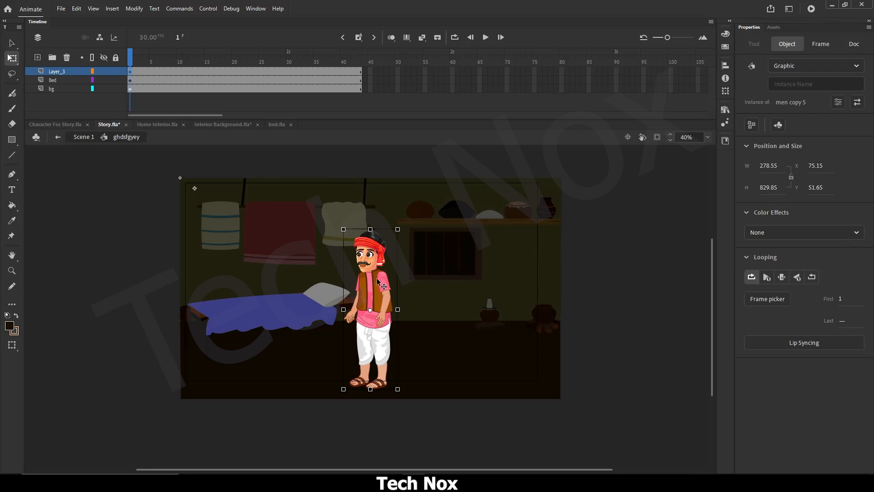
pyautogui.moveTo(383, 278); pyautogui.dragTo(455, 277)
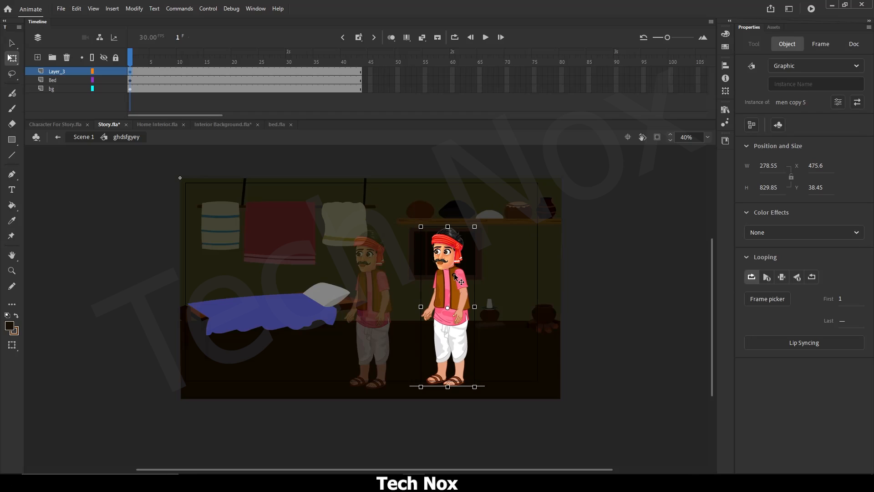
# Step: Copy the standing woman beside the men in Character For Story.fla onto another new layer in Story.fla, placing her by the bed at about X 86, Y 112
pyautogui.click(37, 57)
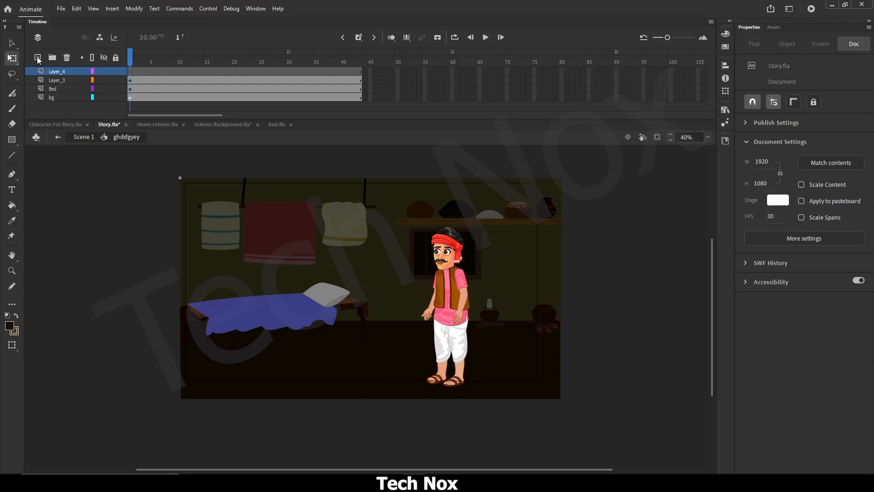
pyautogui.click(55, 125)
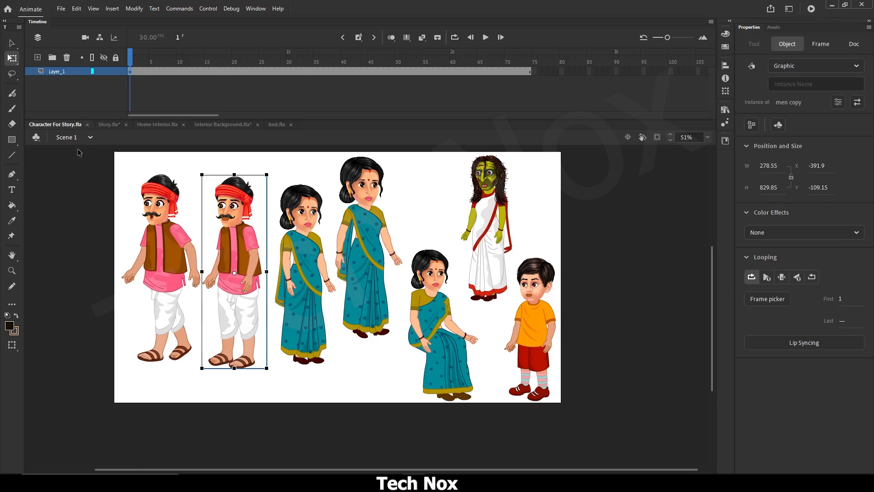
pyautogui.click(304, 288)
pyautogui.rightClick(305, 288)
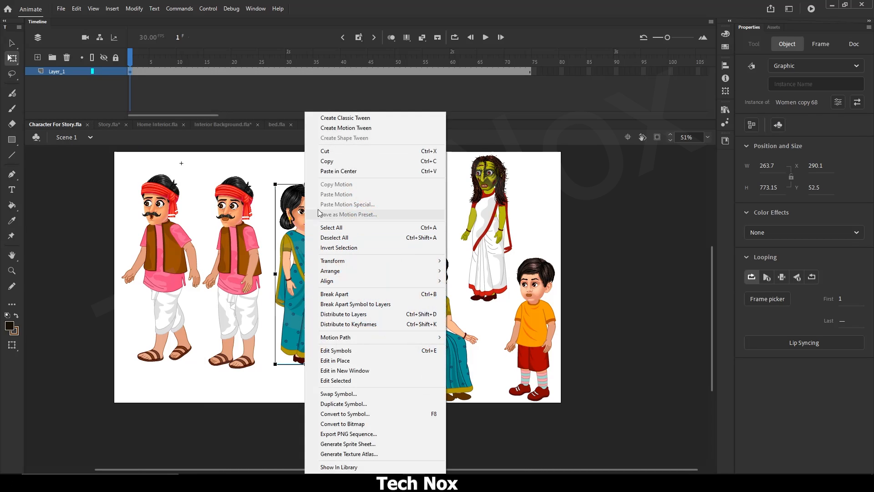
pyautogui.click(328, 163)
pyautogui.click(104, 128)
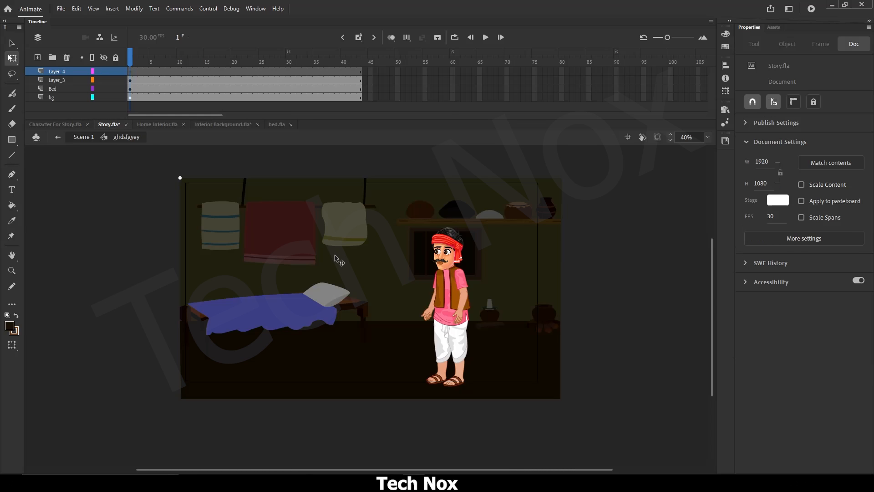
pyautogui.hotkey('ctrl', 'v')
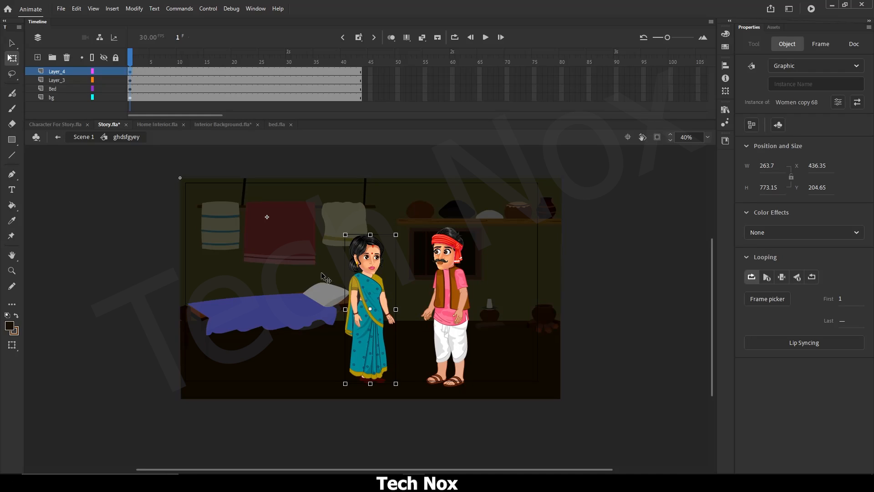
pyautogui.moveTo(370, 287); pyautogui.dragTo(300, 270)
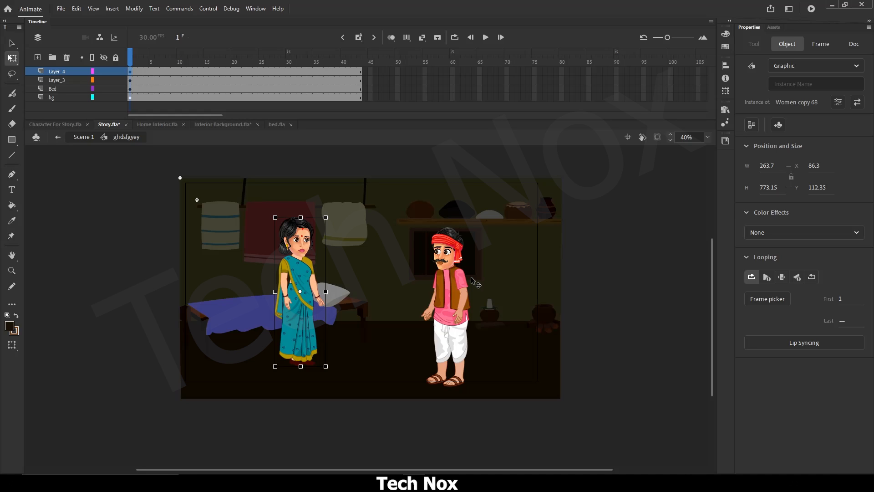
# Step: Shift the standing woman slightly toward the room's outer edge, to about X 60, Y 112, and save the document
pyautogui.moveTo(304, 272); pyautogui.dragTo(299, 272)
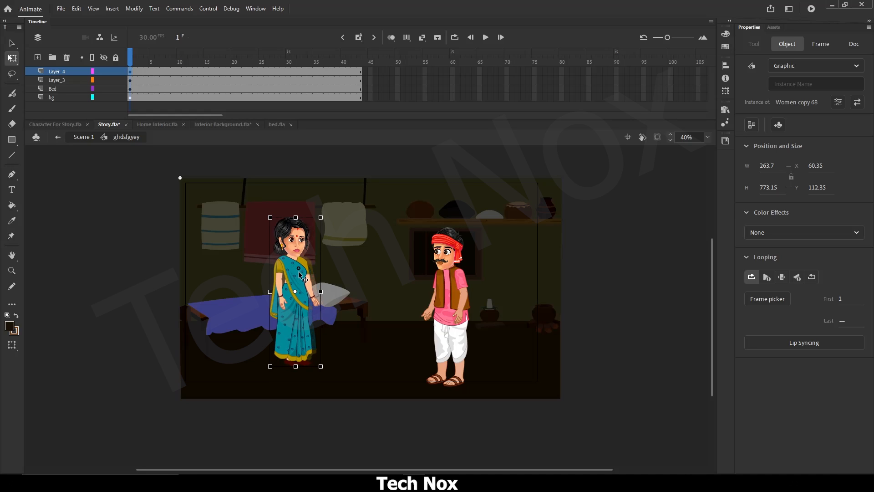
pyautogui.click(440, 274)
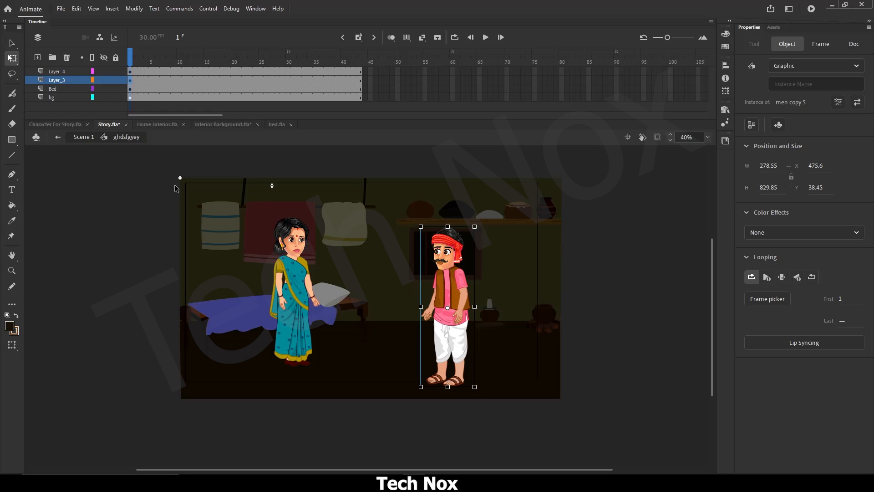
pyautogui.hotkey('ctrl', 's')
# Step: Extend the frames of all four layers in the ghdsfgyey symbol to frame 3630, then return to frame 1
pyautogui.moveTo(190, 117); pyautogui.dragTo(697, 123)
pyautogui.moveTo(682, 71); pyautogui.dragTo(703, 101)
pyautogui.press('F5')
pyautogui.moveTo(390, 115); pyautogui.dragTo(688, 117)
pyautogui.moveTo(687, 71); pyautogui.dragTo(704, 105)
pyautogui.press('F5')
pyautogui.moveTo(512, 115); pyautogui.dragTo(699, 122)
pyautogui.moveTo(676, 72); pyautogui.dragTo(704, 101)
pyautogui.press('F5')
pyautogui.moveTo(555, 116); pyautogui.dragTo(699, 116)
pyautogui.moveTo(687, 72); pyautogui.dragTo(703, 102)
pyautogui.press('F5')
pyautogui.moveTo(584, 116); pyautogui.dragTo(699, 117)
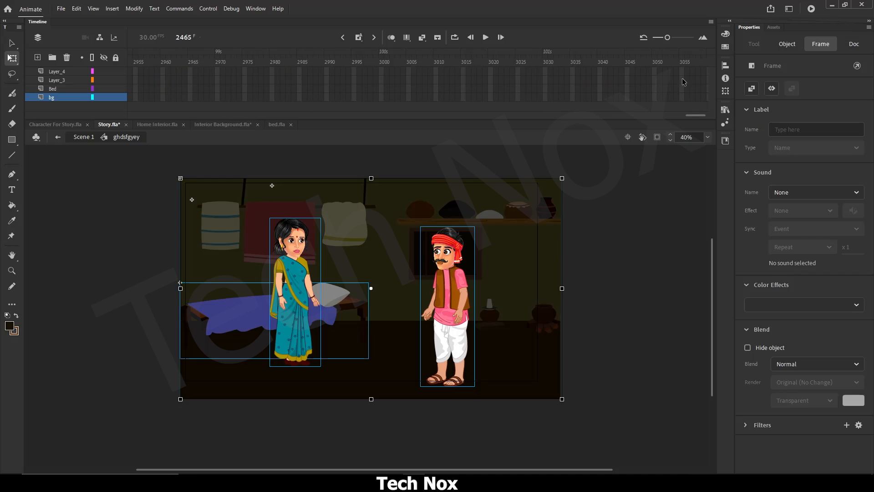
pyautogui.moveTo(685, 72); pyautogui.dragTo(695, 98)
pyautogui.press('F5')
pyautogui.moveTo(605, 116); pyautogui.dragTo(697, 117)
pyautogui.moveTo(572, 72); pyautogui.dragTo(606, 98)
pyautogui.press('F5')
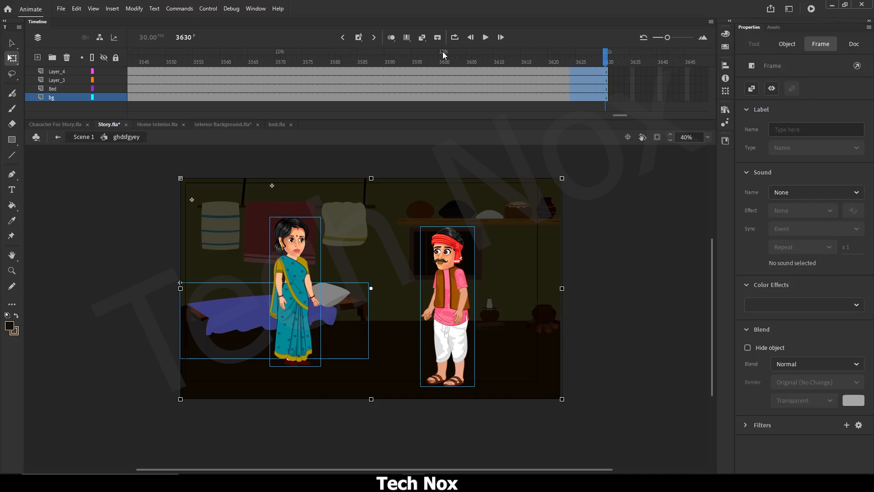
pyautogui.click(606, 57)
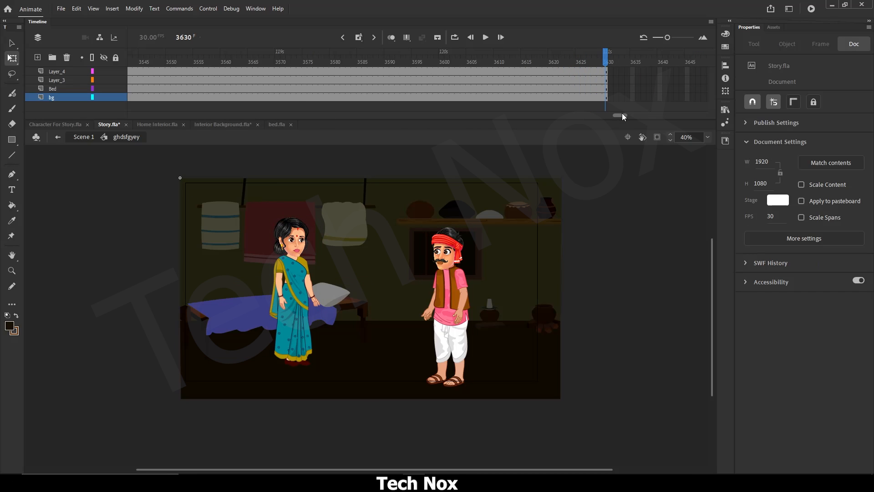
pyautogui.moveTo(622, 114); pyautogui.dragTo(114, 117)
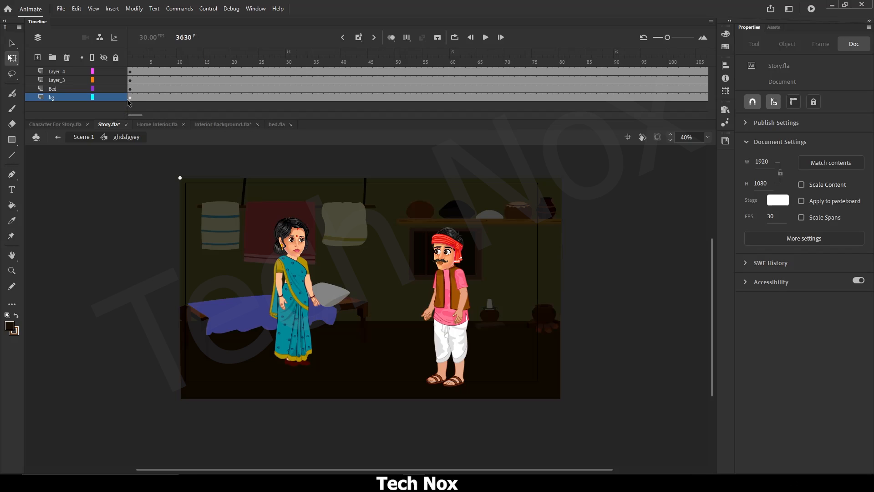
pyautogui.click(130, 58)
# Step: Undo the accidental move of the room background and lock the bg and Bed layers
pyautogui.moveTo(400, 253); pyautogui.dragTo(392, 241)
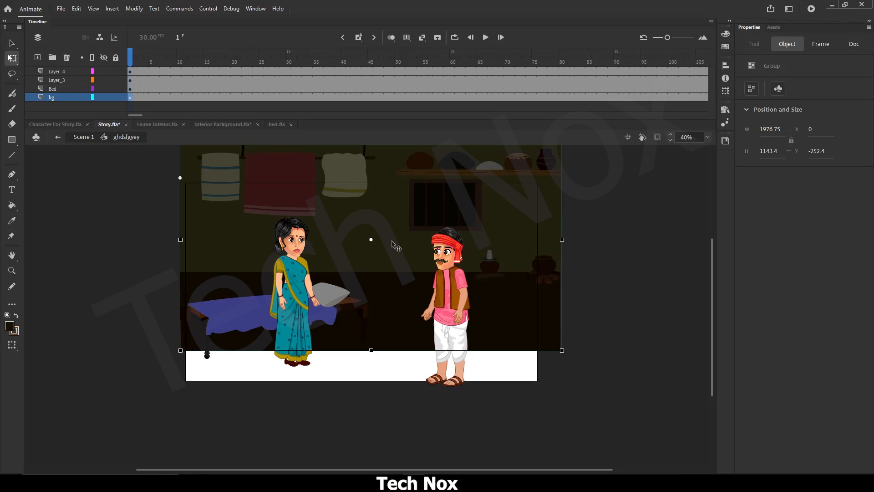
pyautogui.hotkey('ctrl', 'z')
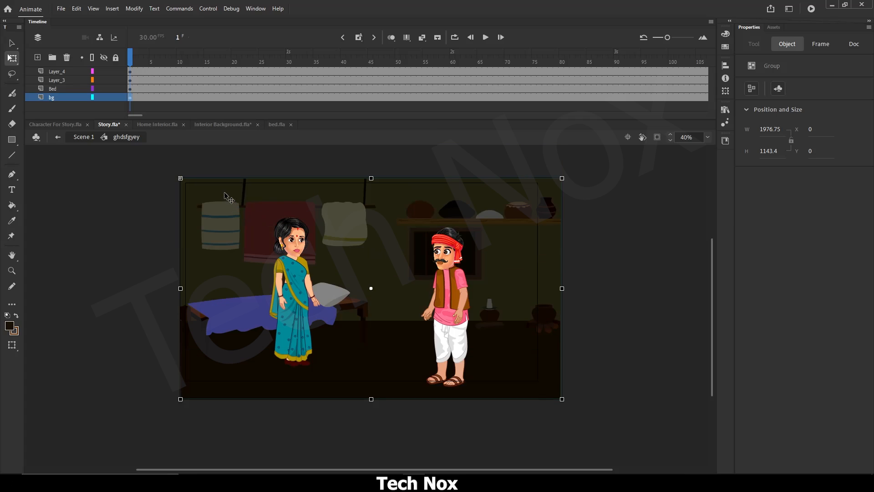
pyautogui.click(115, 98)
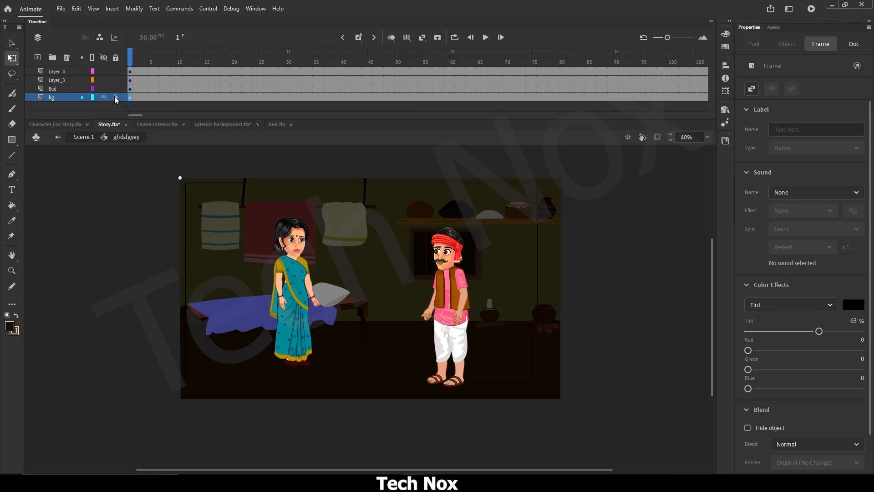
pyautogui.click(103, 88)
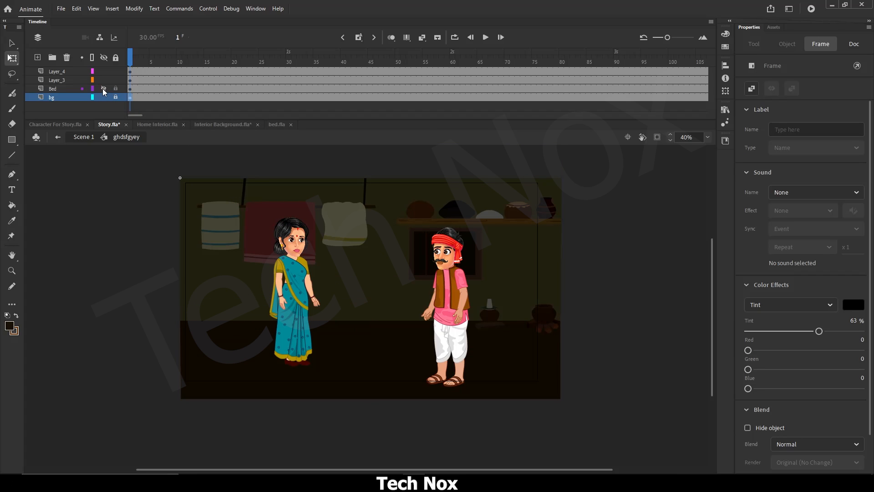
pyautogui.click(103, 89)
pyautogui.moveTo(210, 306); pyautogui.dragTo(273, 321)
pyautogui.click(115, 89)
# Step: Rename the man's layer Male and the woman's layer Female
pyautogui.click(59, 80)
pyautogui.doubleClick(60, 79)
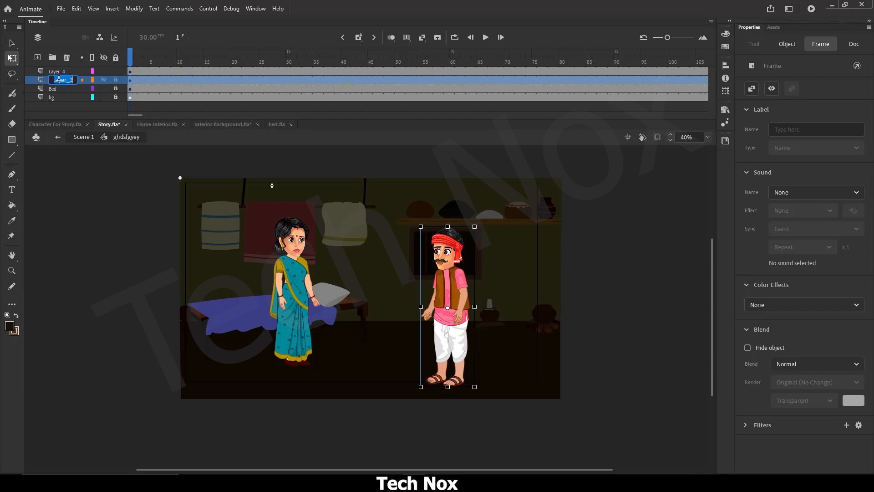
pyautogui.write('Male')
pyautogui.press('Return')
pyautogui.doubleClick(57, 71)
pyautogui.write('Feamle')
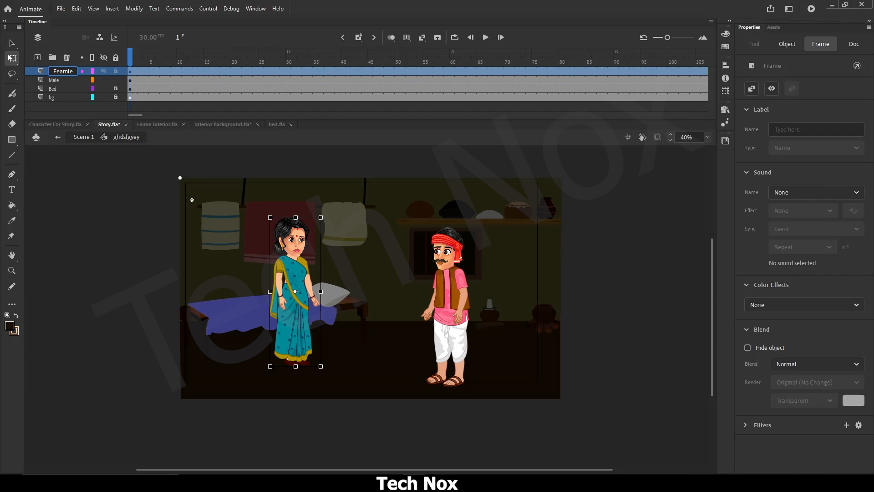
pyautogui.press('Left')
pyautogui.press('Left')
pyautogui.press('Left')
pyautogui.press('BackSpace')
# Step: Return to Scene 1 and play the shot from frame 699 with its audio, going back to frame 879
pyautogui.click(83, 137)
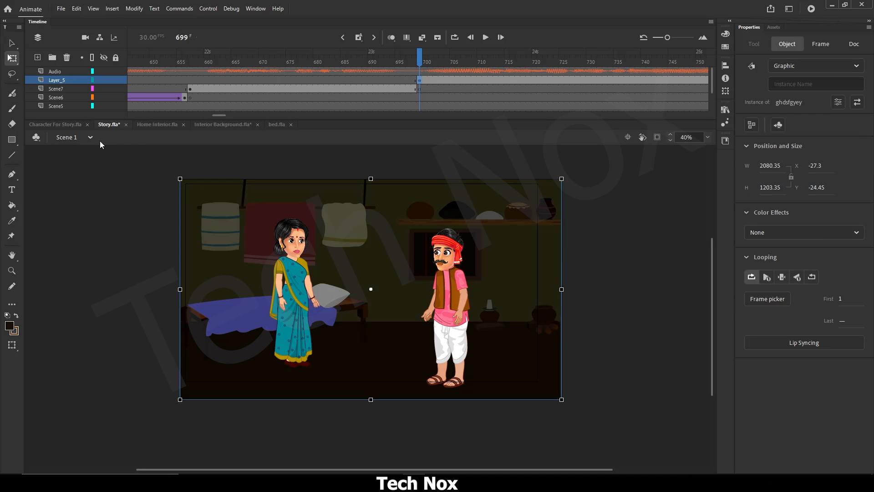
pyautogui.click(486, 38)
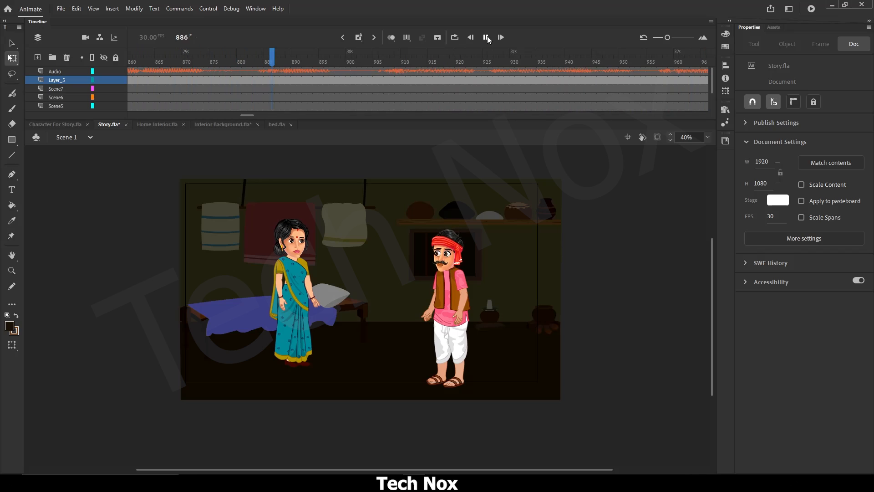
pyautogui.click(486, 37)
pyautogui.click(233, 60)
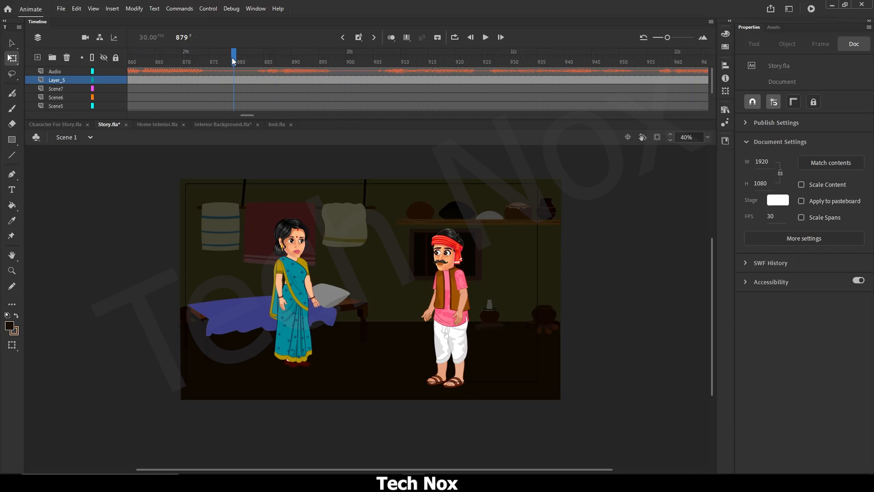
pyautogui.moveTo(252, 114); pyautogui.dragTo(249, 115)
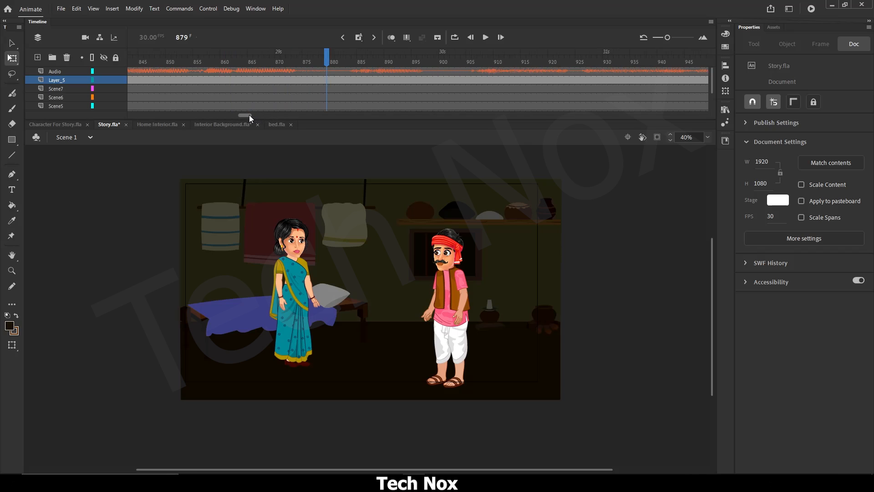
# Step: Check the ghdsfgyey symbol's timeline at frame 181, then return to Scene 1 at frame 699
pyautogui.doubleClick(293, 264)
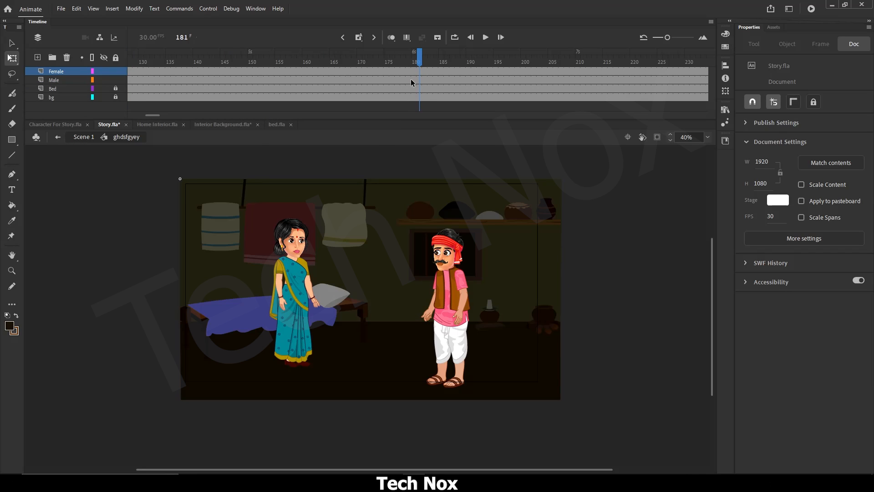
pyautogui.click(87, 137)
pyautogui.moveTo(239, 115); pyautogui.dragTo(221, 116)
pyautogui.click(255, 61)
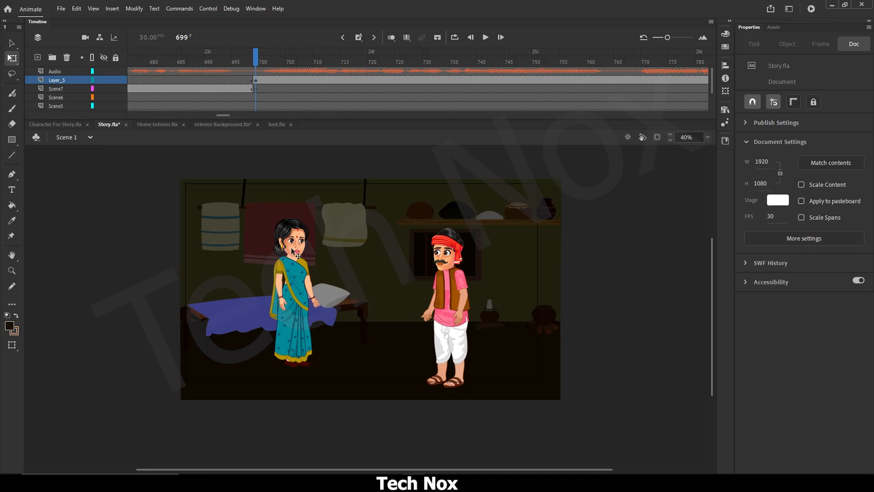
# Step: From frame 699, open the woman's nested symbols down to face copy 44 inside Women copy 68 for editing
pyautogui.scroll(5, 292, 250)
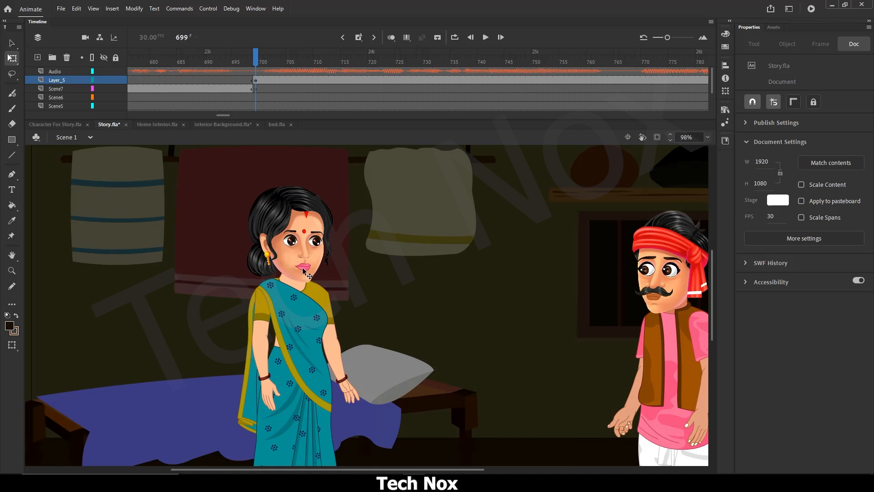
pyautogui.doubleClick(304, 270)
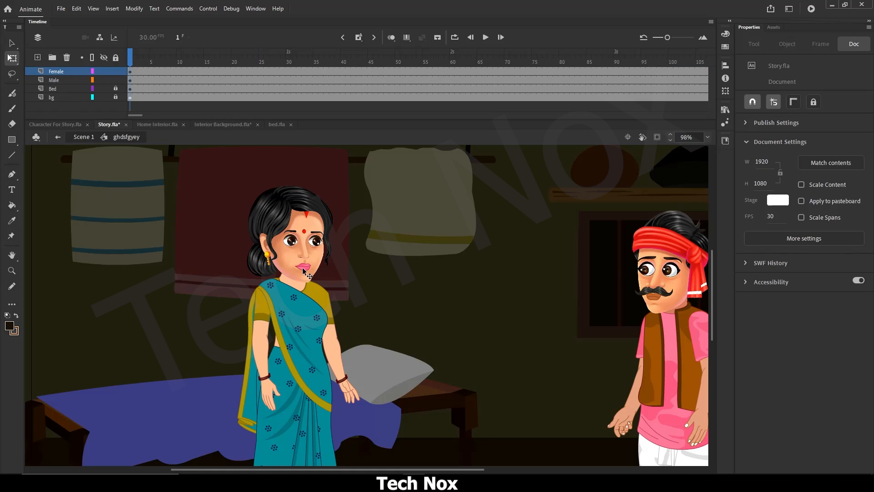
pyautogui.click(304, 271)
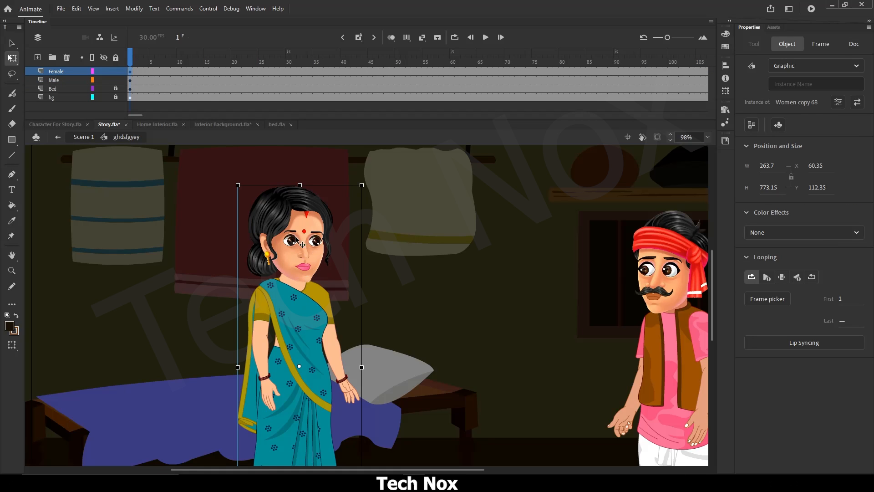
pyautogui.doubleClick(306, 269)
pyautogui.click(305, 267)
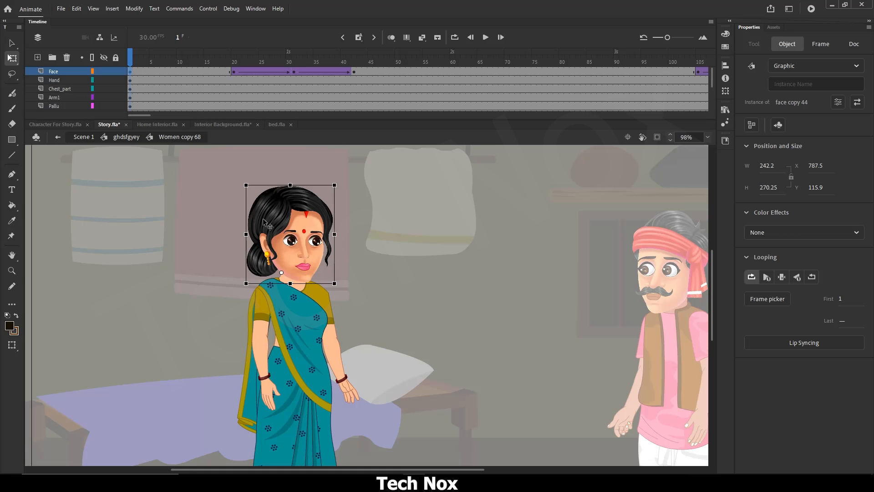
pyautogui.doubleClick(305, 267)
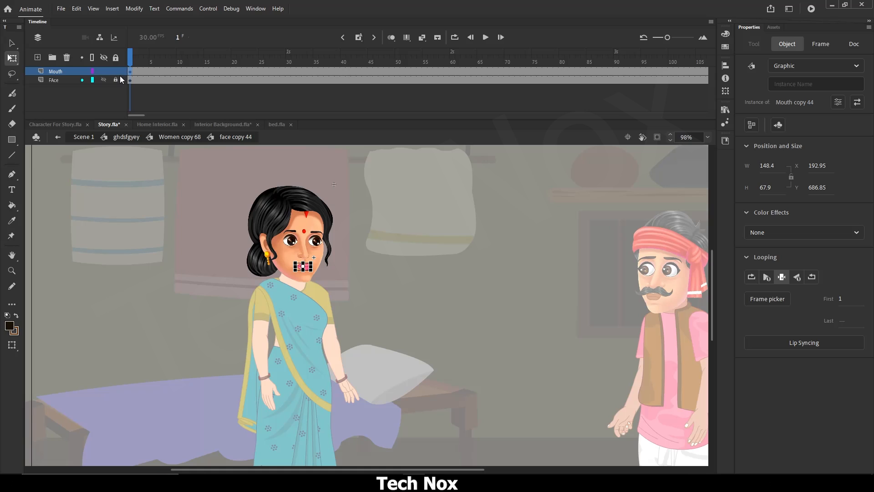
# Step: Inspect the mouth shapes inside the Mouth copy 44 symbol, then return to face copy 44
pyautogui.scroll(2, 305, 268)
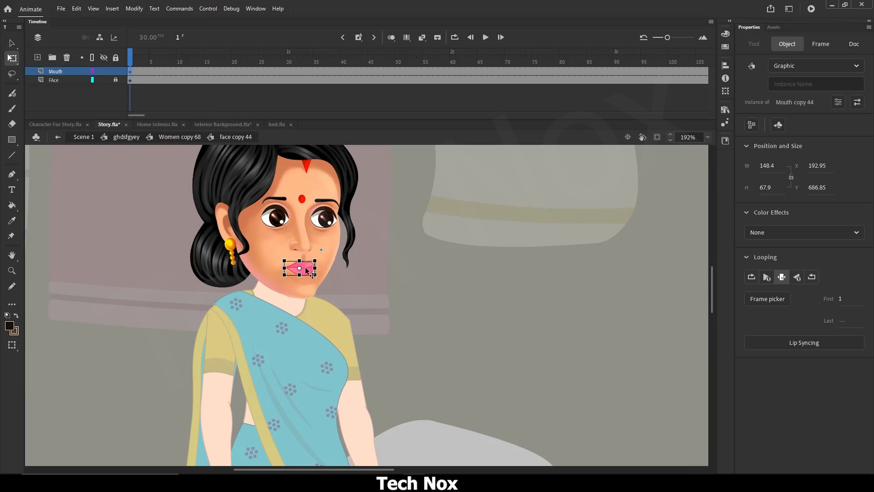
pyautogui.doubleClick(307, 270)
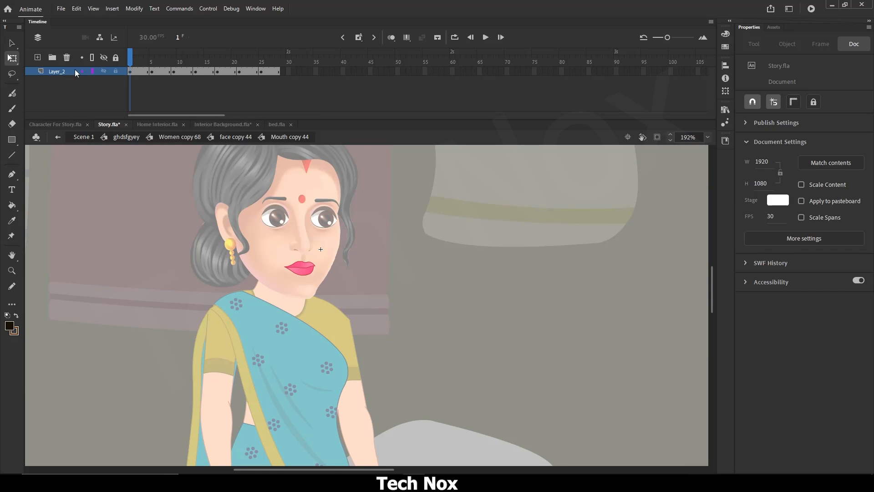
pyautogui.moveTo(132, 60); pyautogui.dragTo(131, 86)
pyautogui.click(235, 137)
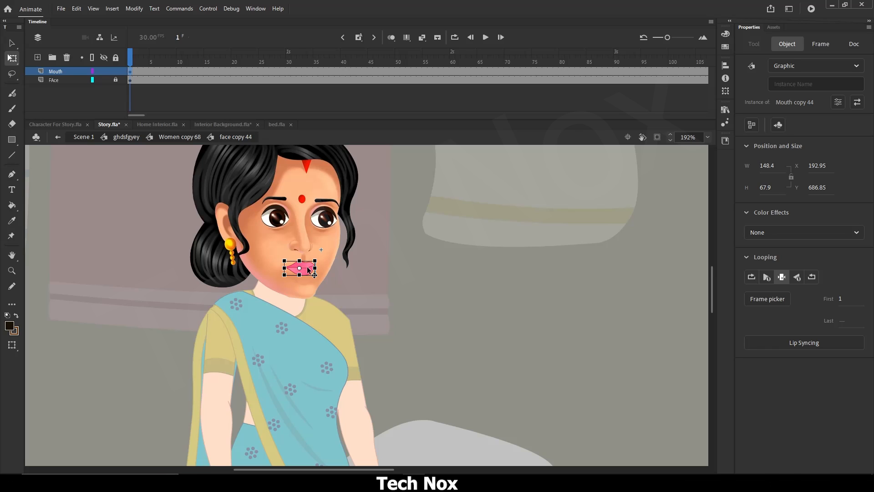
# Step: Set the woman's mouth graphic to play in a loop and preview the mouth movement on the face timeline
pyautogui.click(752, 278)
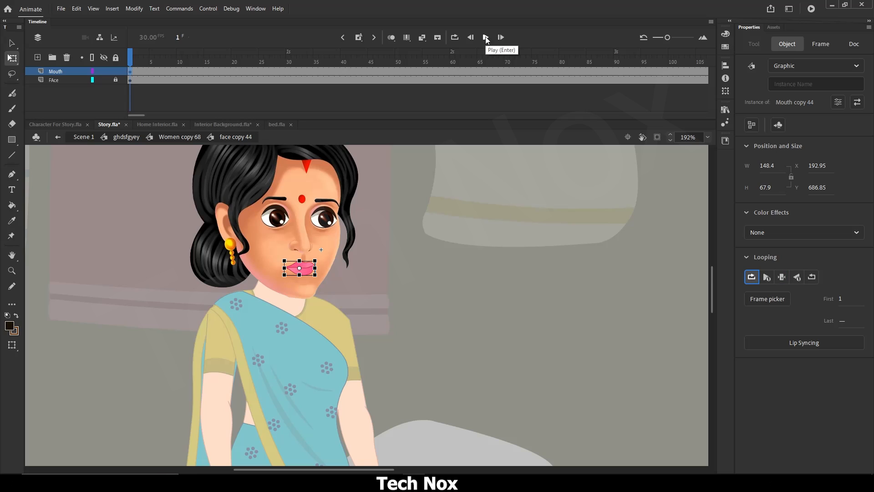
pyautogui.click(485, 37)
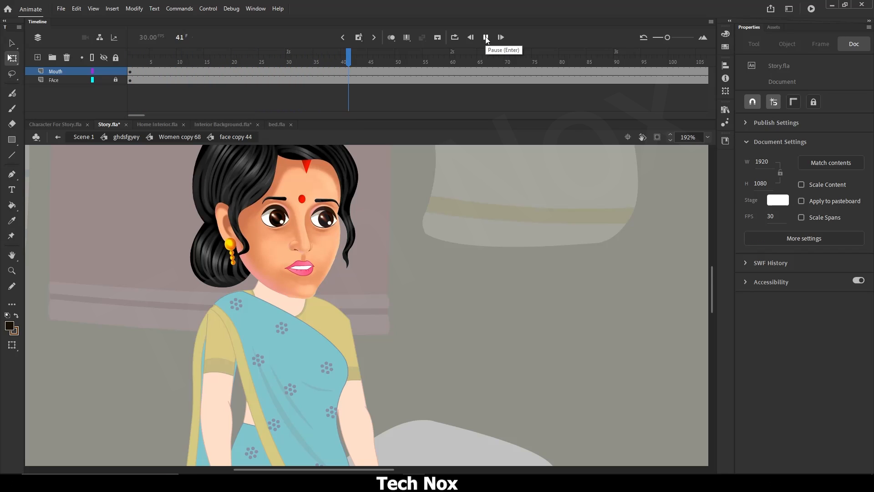
pyautogui.click(486, 37)
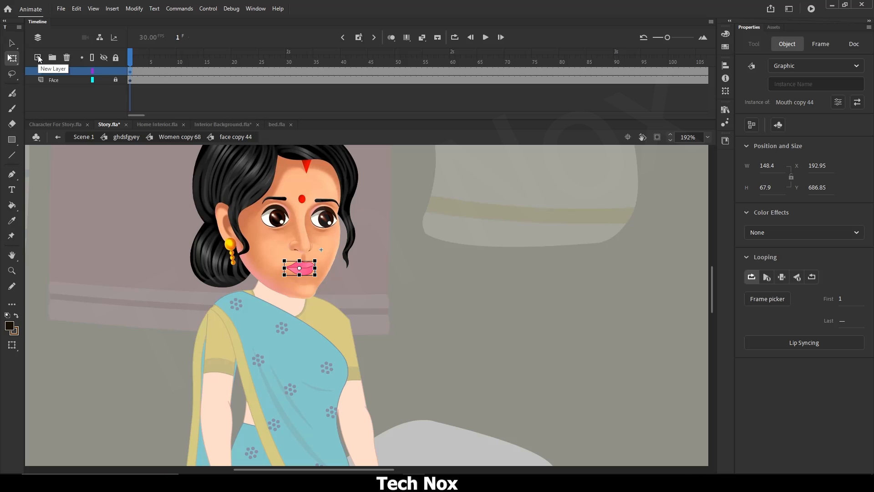
# Step: Add a layer above Mouth, listen to Marker 01 in the Audio folder, and place that sound on the new layer
pyautogui.click(38, 58)
pyautogui.click(130, 72)
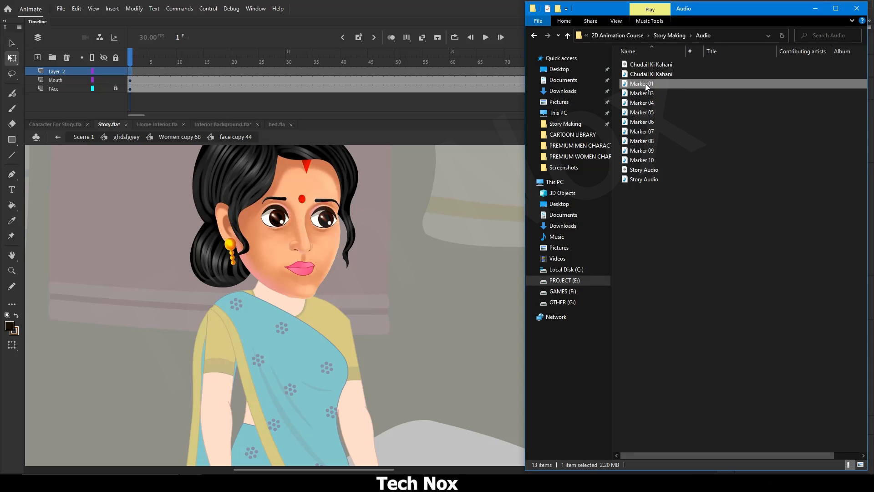
pyautogui.doubleClick(646, 83)
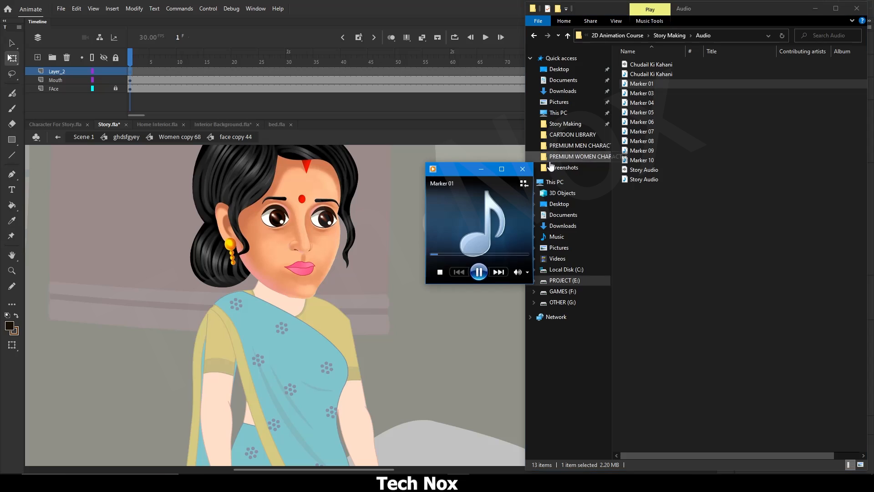
pyautogui.click(523, 170)
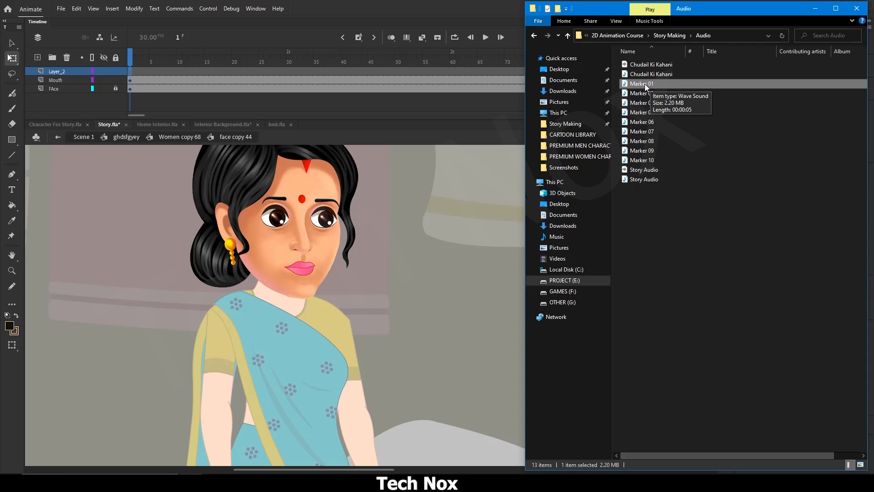
pyautogui.moveTo(645, 84)
pyautogui.mouseDown()
pyautogui.moveTo(485, 206)
pyautogui.moveTo(432, 226)
pyautogui.moveTo(539, 182)
pyautogui.moveTo(647, 99)
pyautogui.moveTo(649, 87)
pyautogui.moveTo(395, 237)
pyautogui.mouseUp()
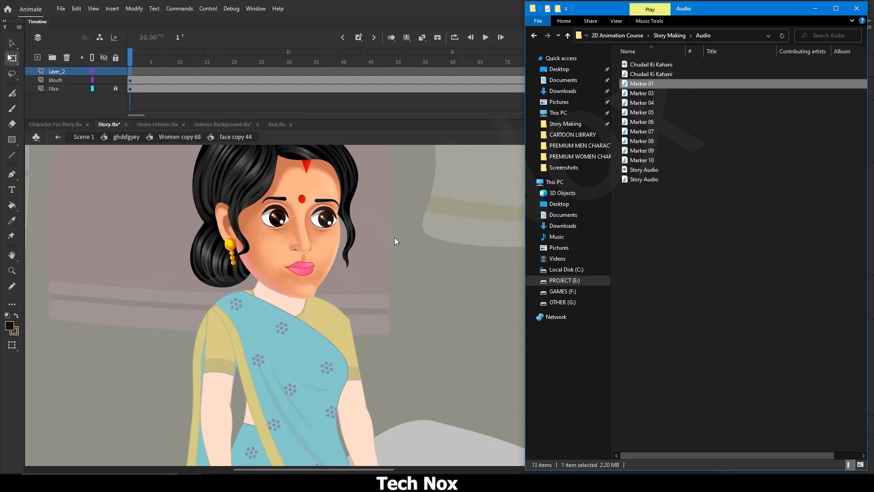
# Step: Compare the speech pause after frame 66 in the face symbol's sound with the matching pause before frame 769 on Scene 1's Audio layer
pyautogui.click(131, 53)
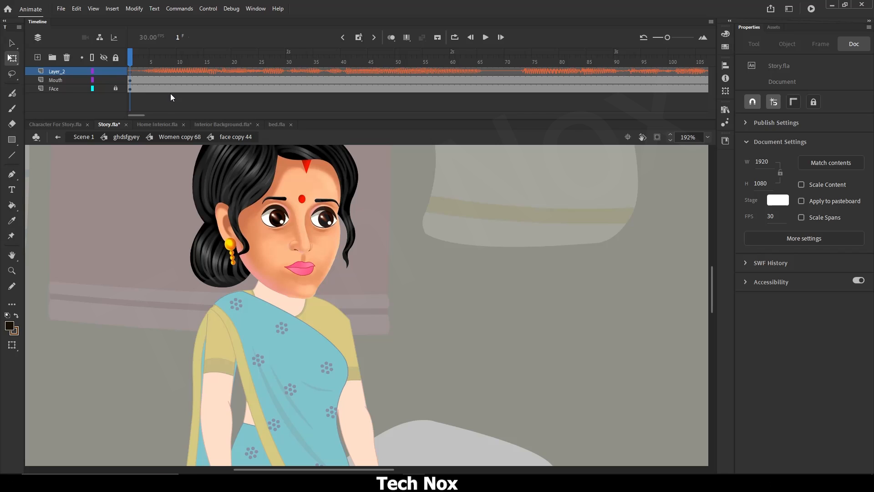
pyautogui.click(482, 56)
pyautogui.moveTo(525, 70); pyautogui.dragTo(484, 72)
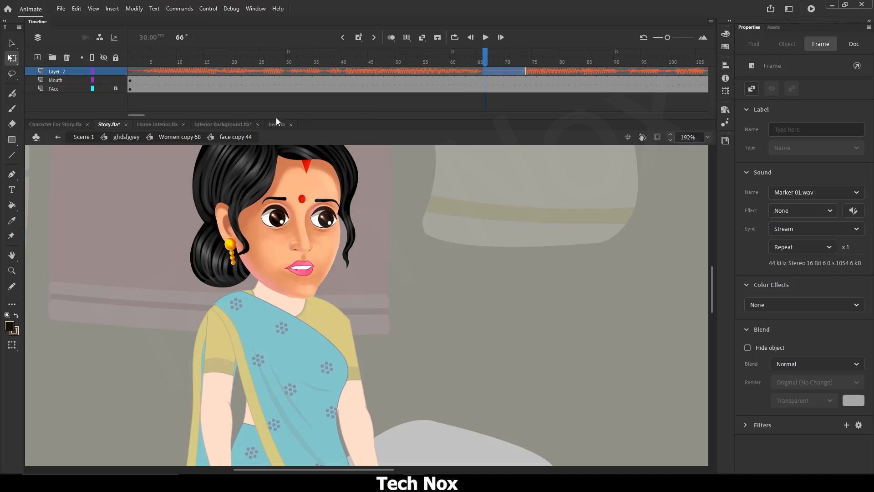
pyautogui.click(175, 138)
pyautogui.click(131, 137)
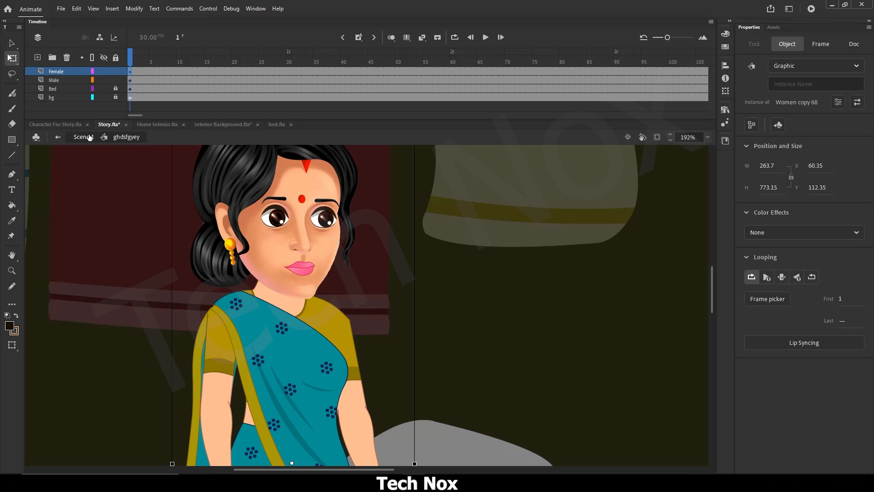
pyautogui.click(90, 137)
pyautogui.moveTo(216, 113); pyautogui.dragTo(221, 112)
pyautogui.click(537, 72)
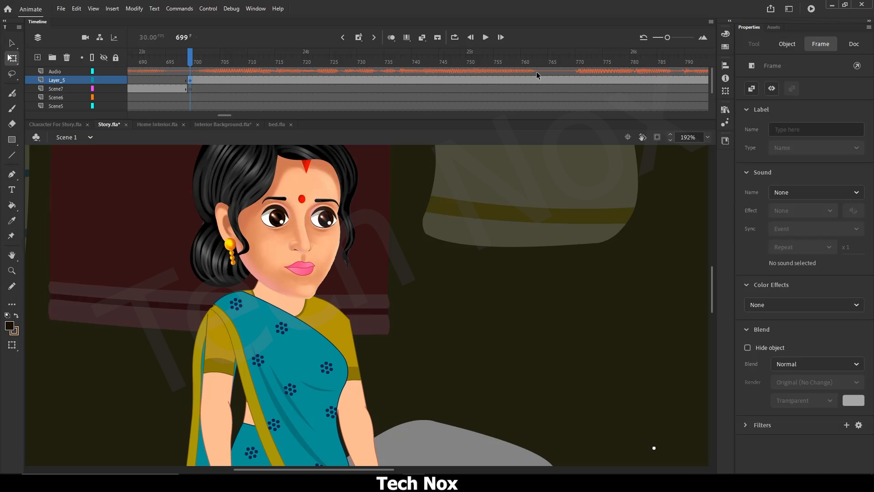
pyautogui.click(578, 71)
pyautogui.moveTo(539, 62); pyautogui.dragTo(572, 62)
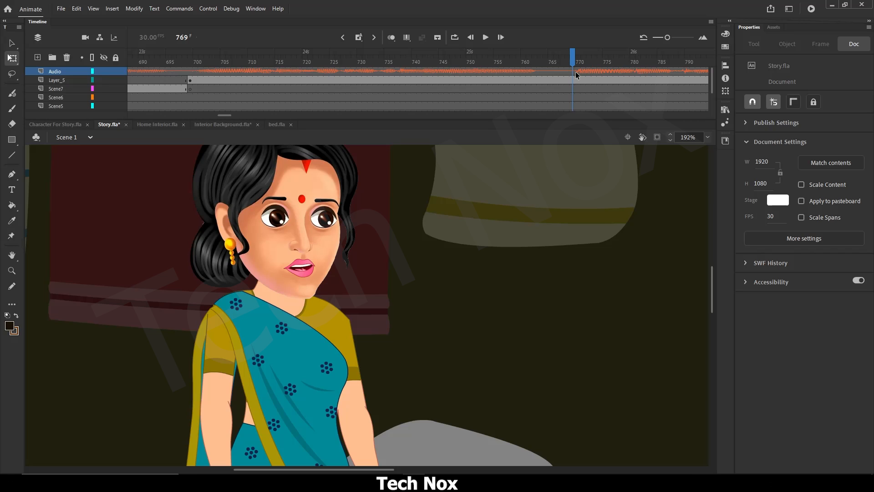
# Step: Reopen the woman's face copy 44 from the main timeline and compare its sound waveform at frames 71 and 66
pyautogui.doubleClick(306, 264)
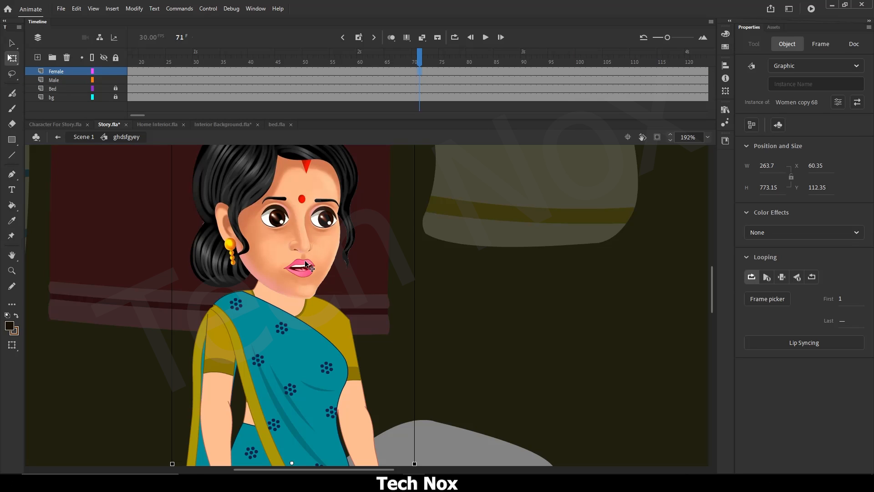
pyautogui.doubleClick(306, 264)
pyautogui.doubleClick(306, 264)
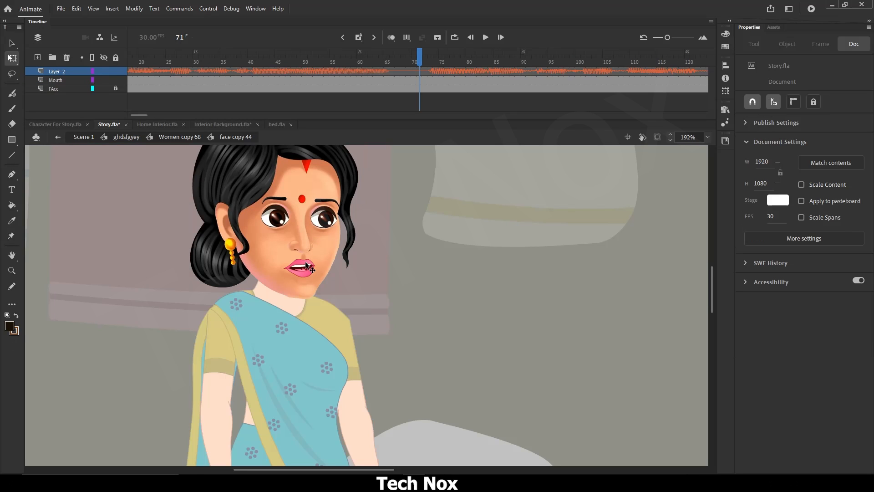
pyautogui.click(425, 57)
pyautogui.click(420, 57)
pyautogui.moveTo(141, 115); pyautogui.dragTo(135, 116)
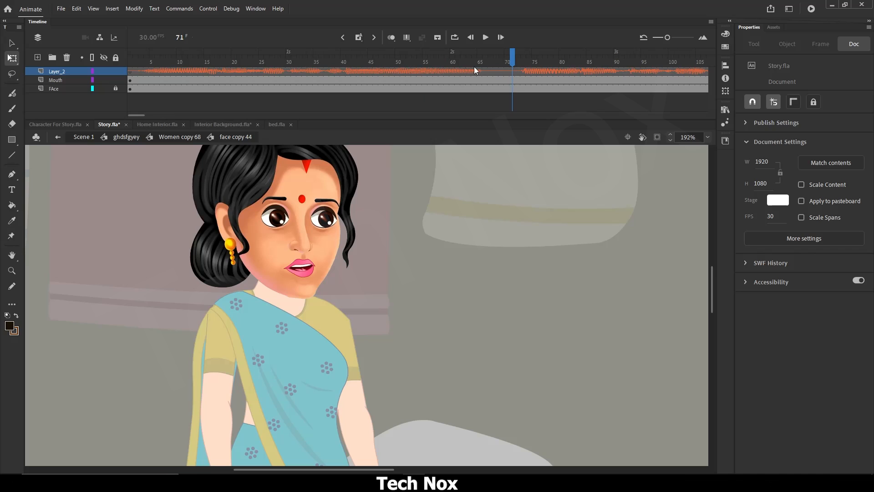
pyautogui.click(484, 58)
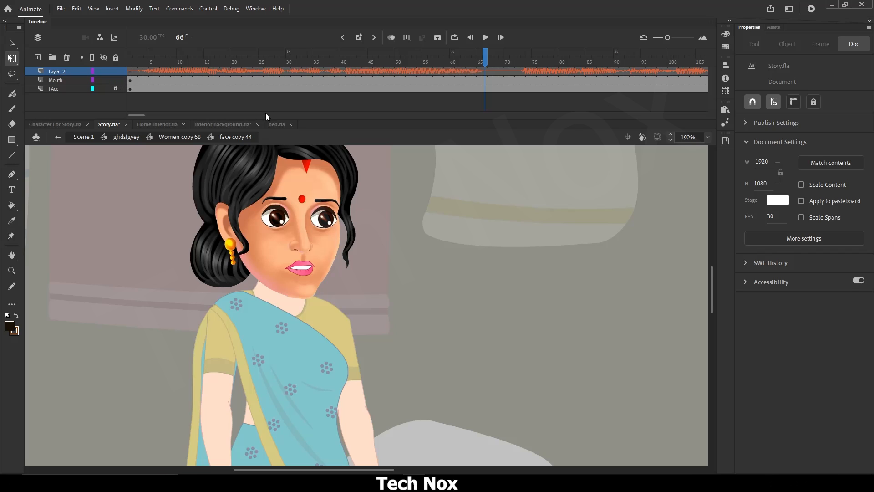
# Step: Return to Scene 1 and remove one empty frame ahead of the new shot on Layer_5, so the shot starts at frame 698
pyautogui.click(176, 135)
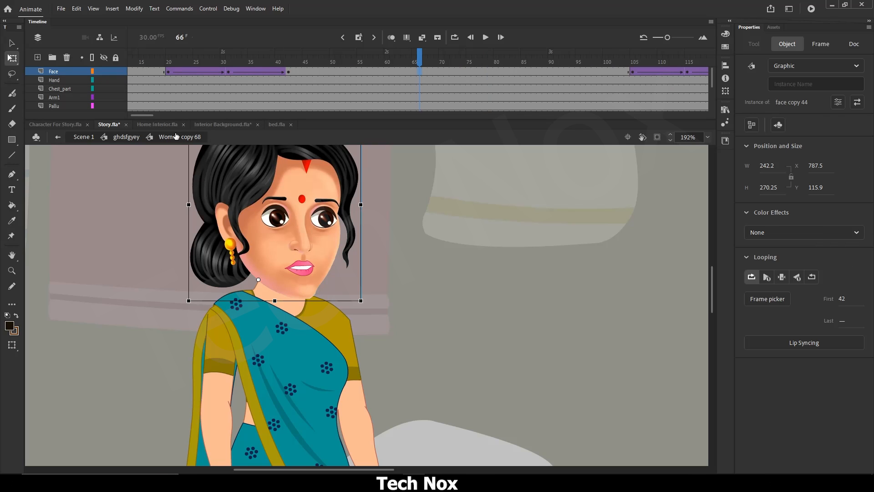
pyautogui.click(129, 136)
pyautogui.click(91, 137)
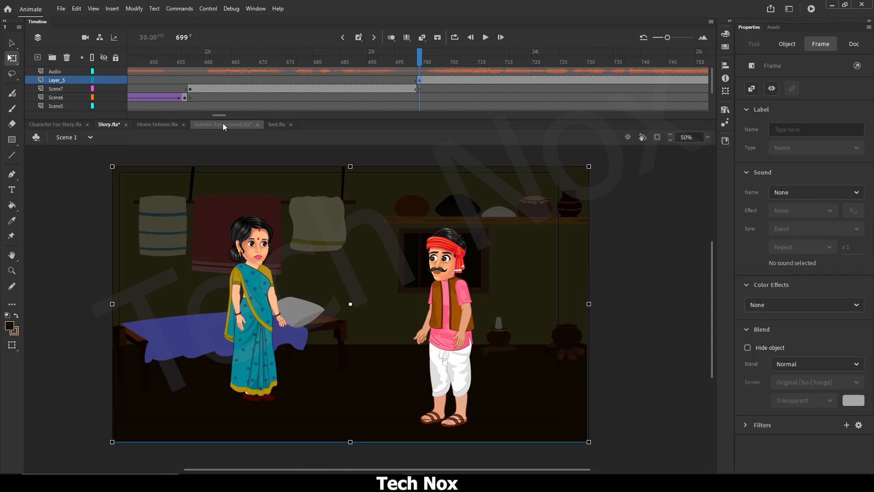
pyautogui.moveTo(222, 117)
pyautogui.mouseDown()
pyautogui.moveTo(212, 117)
pyautogui.moveTo(225, 114)
pyautogui.mouseUp()
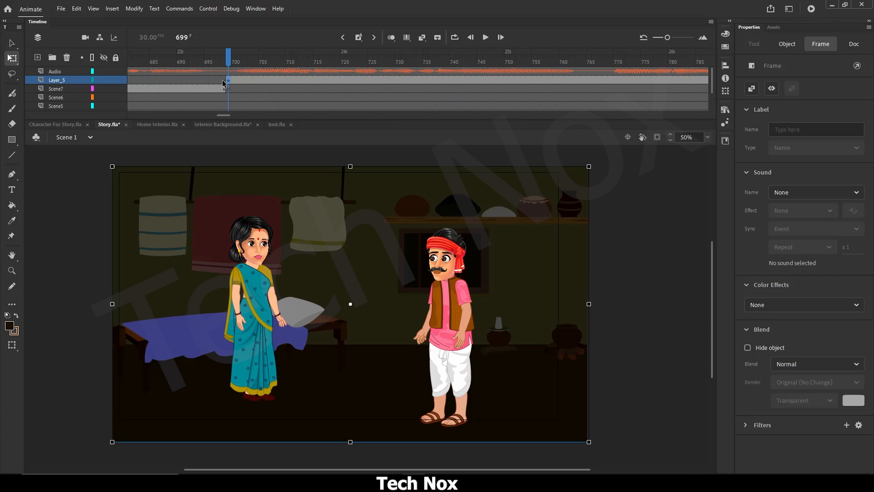
pyautogui.click(223, 80)
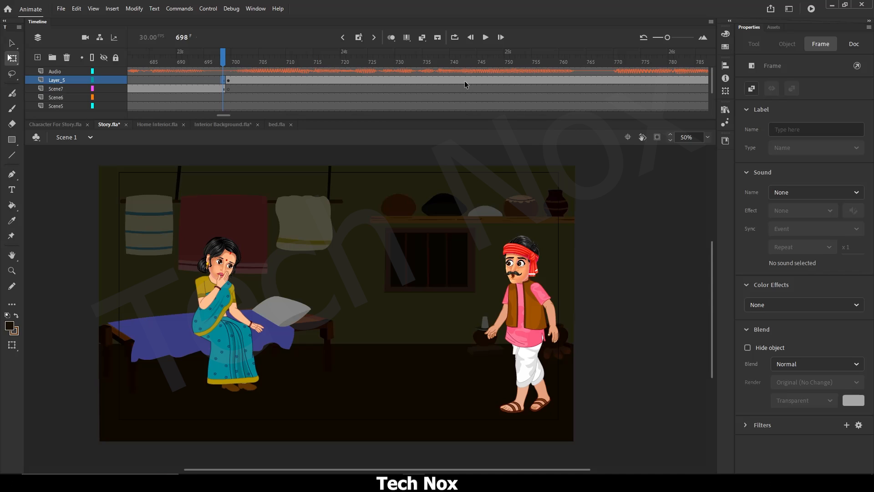
pyautogui.moveTo(223, 89); pyautogui.dragTo(111, 95)
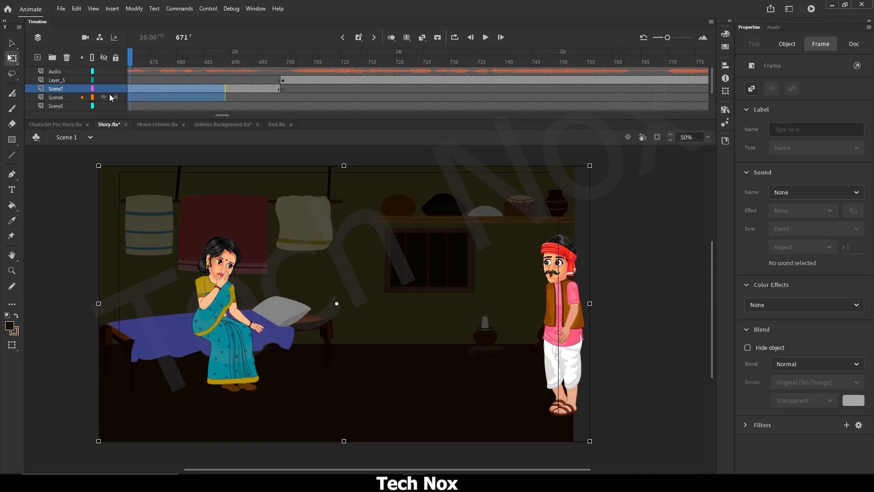
pyautogui.click(266, 81)
pyautogui.click(278, 81)
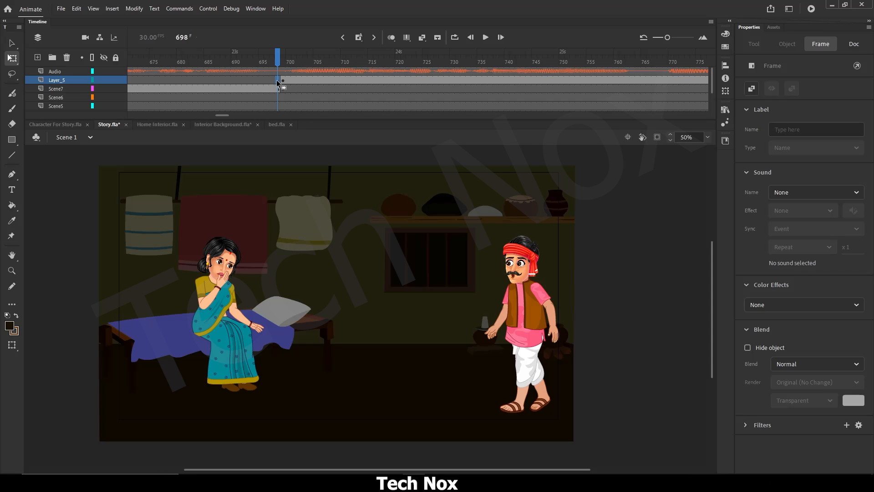
pyautogui.hotkey('shift', 'F5')
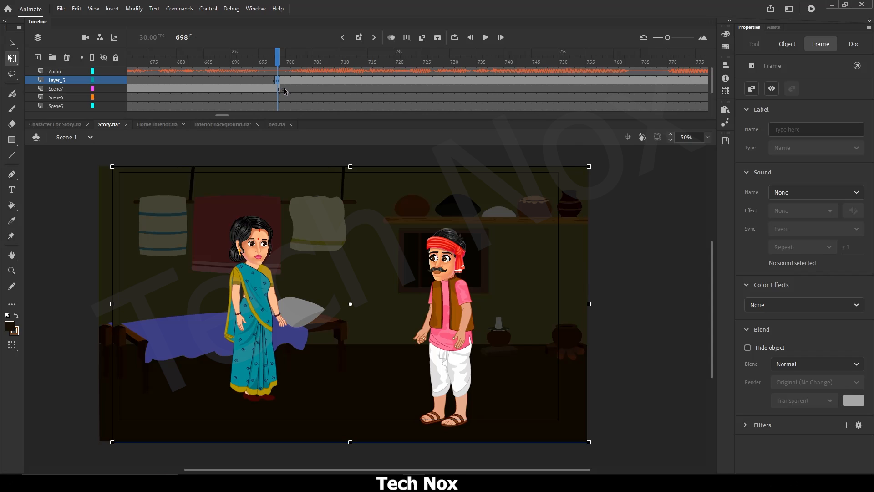
# Step: Insert a blank keyframe at frame 698 on the Scene7 layer so the previous shot ends before the new one
pyautogui.click(284, 89)
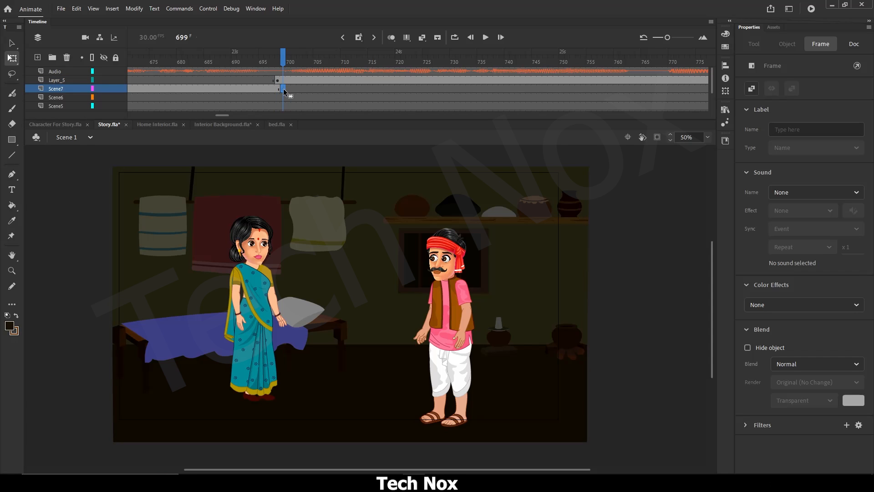
pyautogui.click(277, 87)
pyautogui.moveTo(224, 116); pyautogui.dragTo(229, 116)
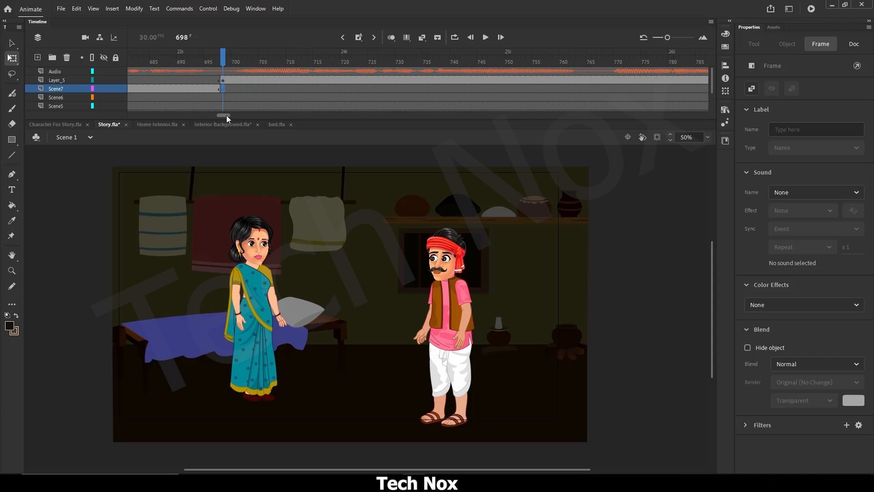
pyautogui.click(223, 89)
pyautogui.press('F7')
# Step: Compare where speech resumes at frame 770 in Scene 1 with the sound inside face copy 44, then return to Scene 1
pyautogui.moveTo(225, 113); pyautogui.dragTo(227, 113)
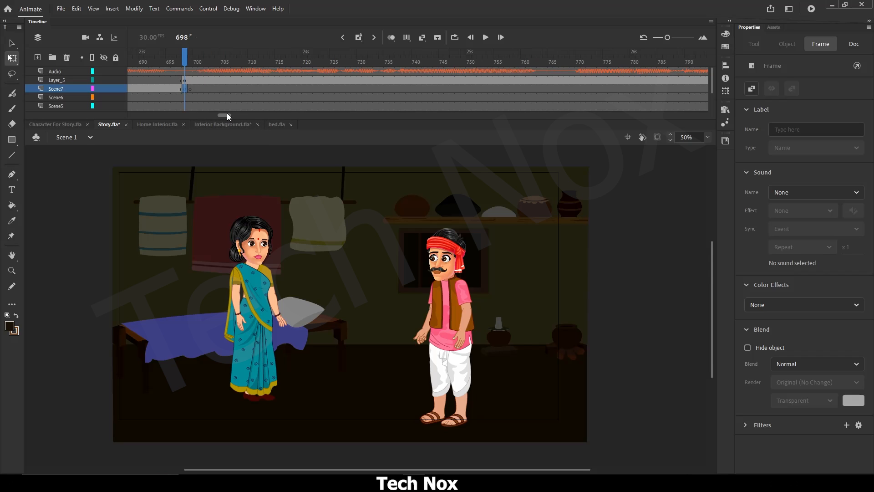
pyautogui.click(575, 60)
pyautogui.moveTo(223, 114); pyautogui.dragTo(228, 115)
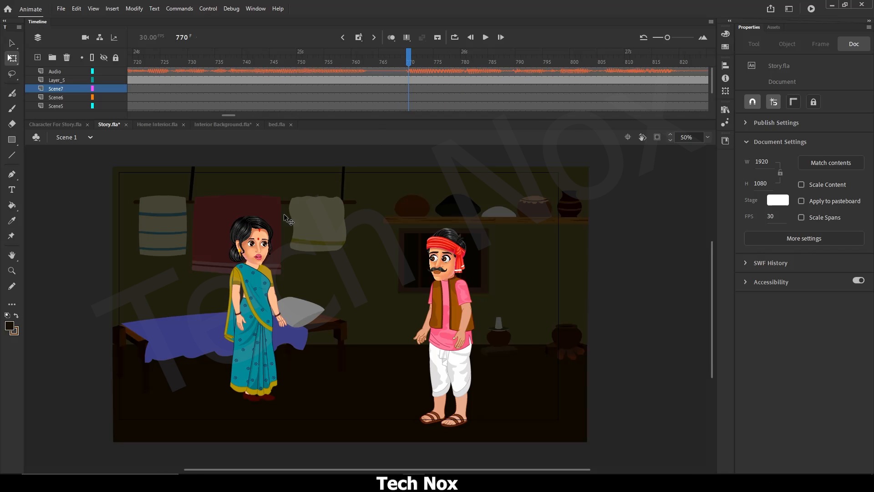
pyautogui.doubleClick(260, 259)
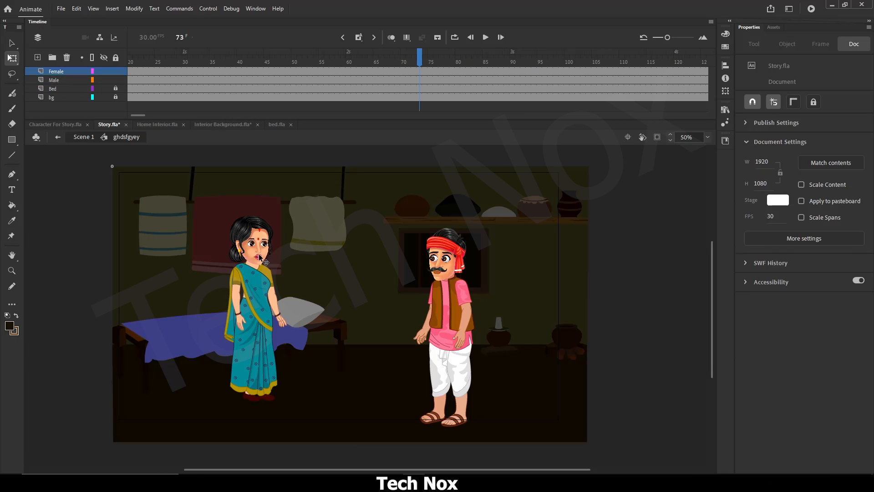
pyautogui.doubleClick(259, 257)
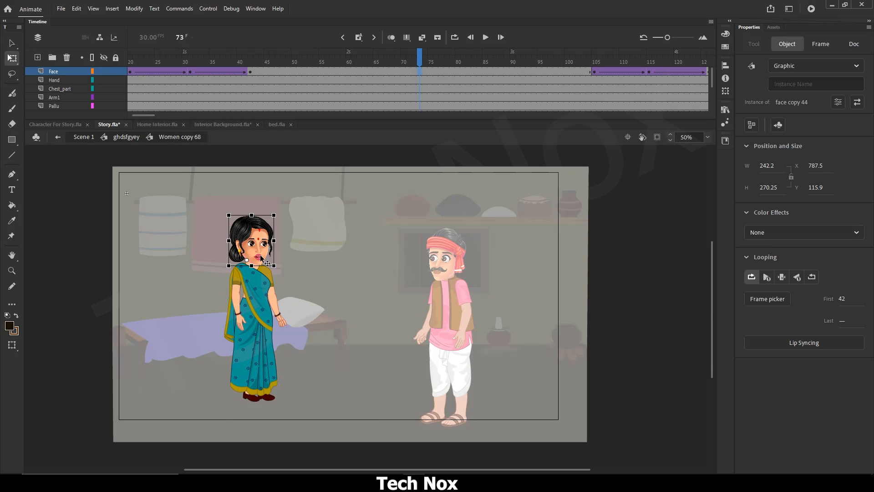
pyautogui.doubleClick(261, 259)
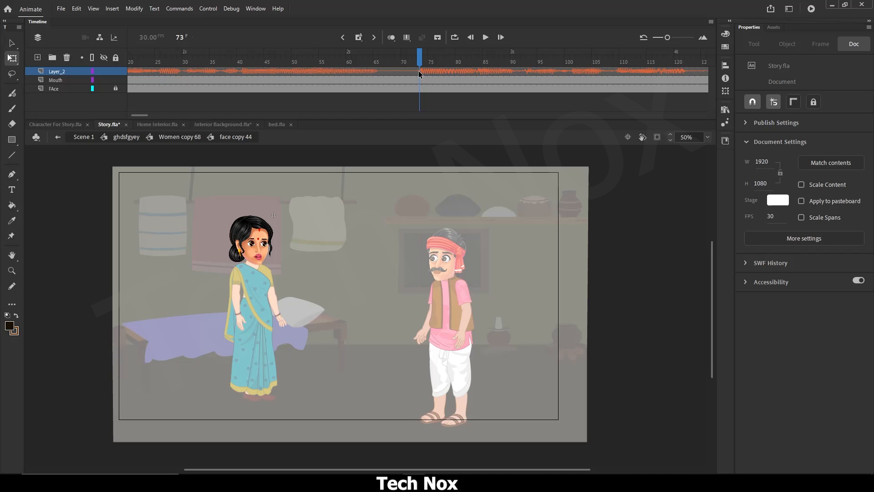
pyautogui.click(90, 137)
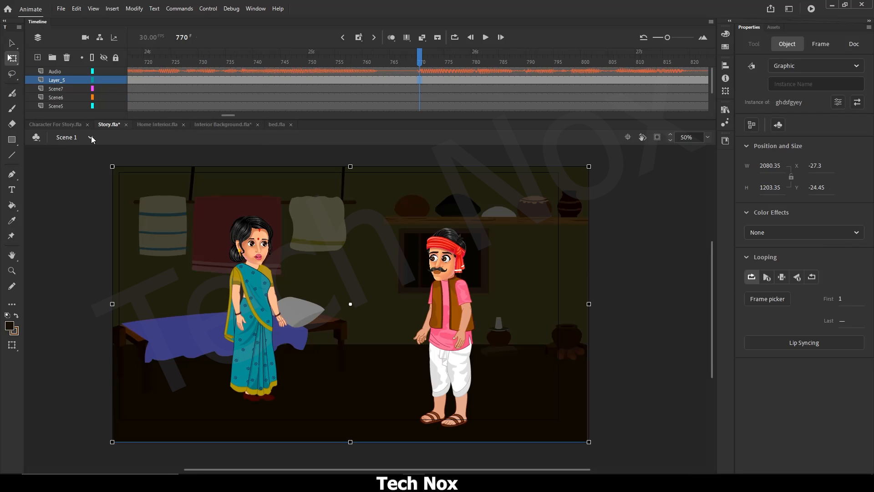
# Step: From frame 762 of the main timeline, reopen face copy 44 and check that the start of the speech pause lines up
pyautogui.click(376, 61)
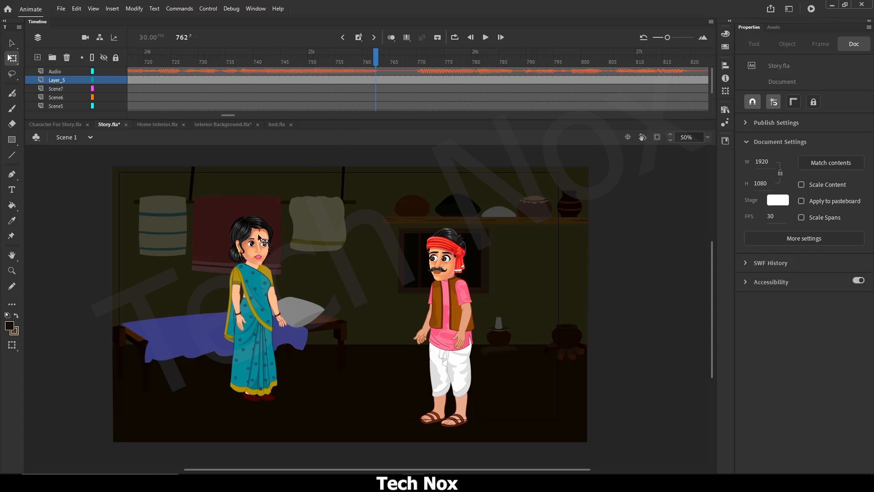
pyautogui.doubleClick(262, 259)
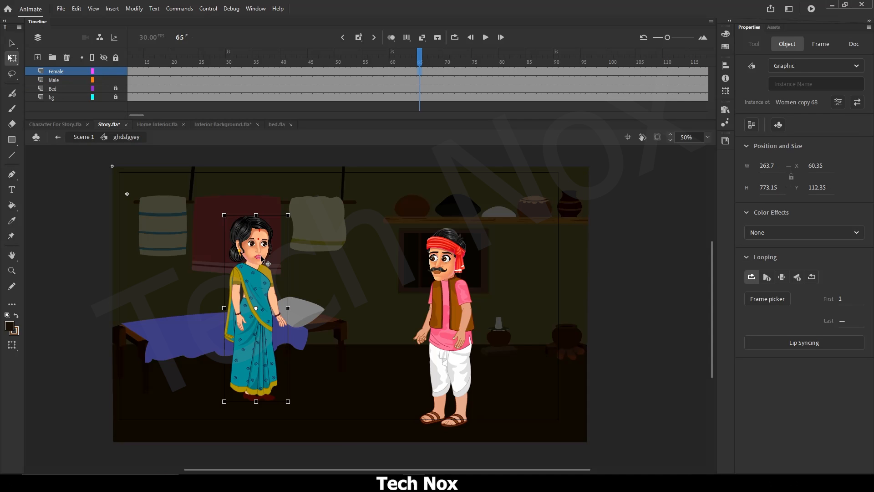
pyautogui.doubleClick(263, 259)
pyautogui.doubleClick(262, 258)
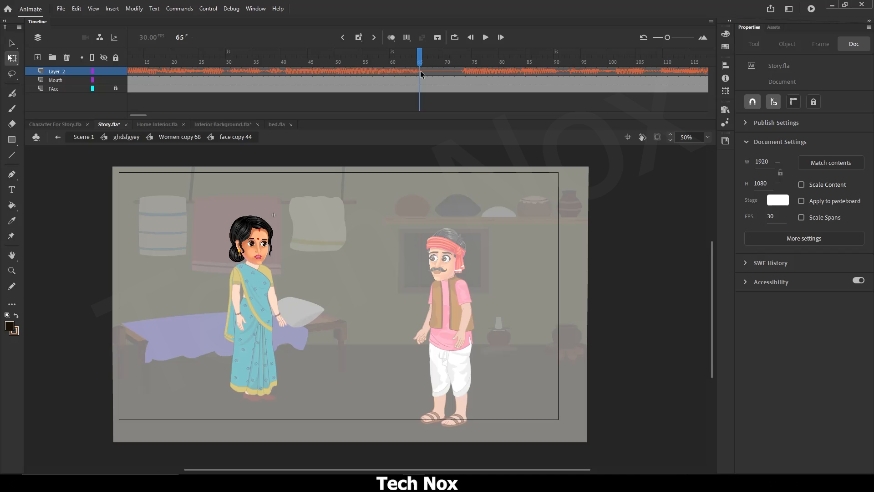
pyautogui.moveTo(138, 117); pyautogui.dragTo(136, 117)
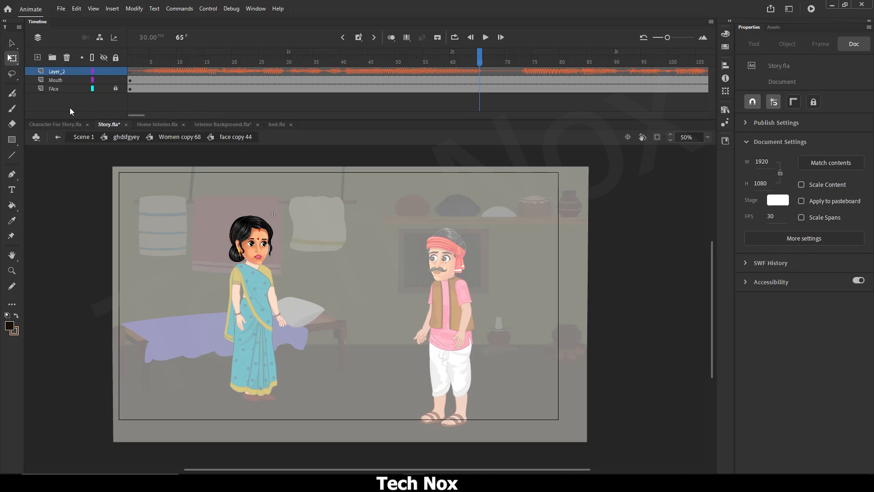
# Step: Rename the sound layer in the face symbol as Audio
pyautogui.doubleClick(62, 70)
pyautogui.write('Audi')
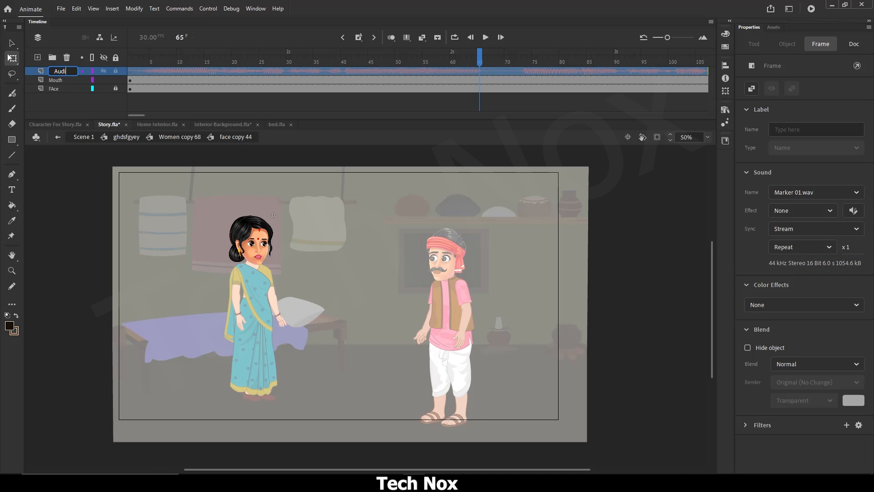
pyautogui.write('o')
pyautogui.press('Return')
# Step: At frame 1, set the woman's mouth graphic to play as a single frame, then preview the face timeline and return to the start
pyautogui.click(126, 62)
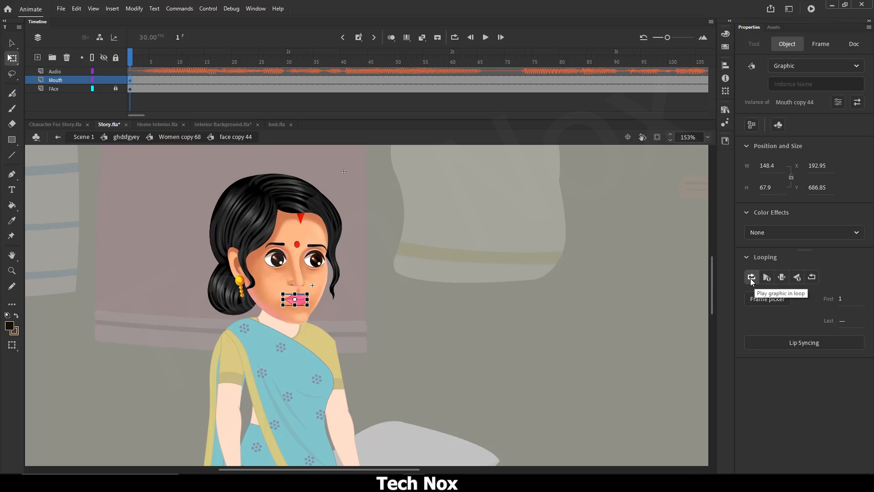
pyautogui.click(782, 278)
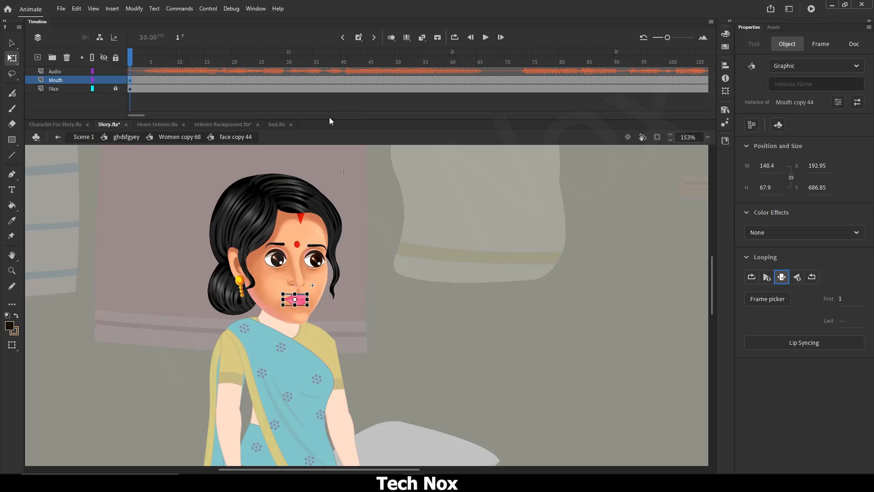
pyautogui.click(488, 37)
pyautogui.click(488, 38)
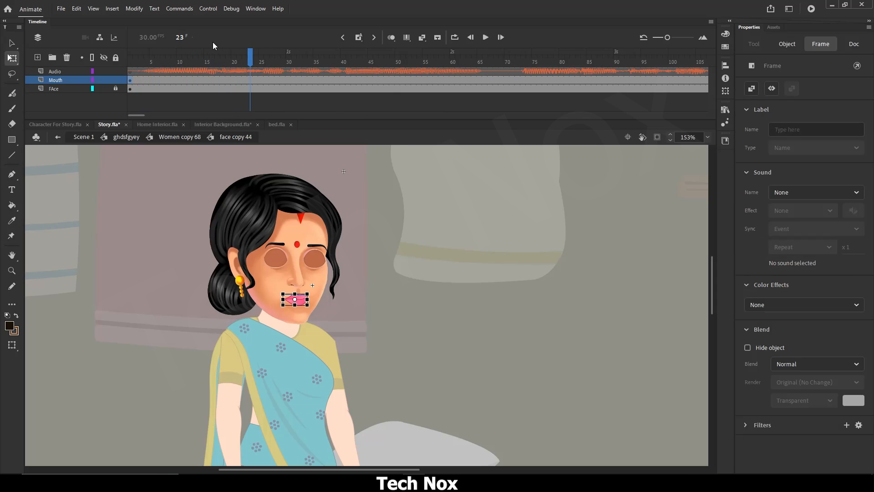
pyautogui.moveTo(163, 57); pyautogui.dragTo(130, 56)
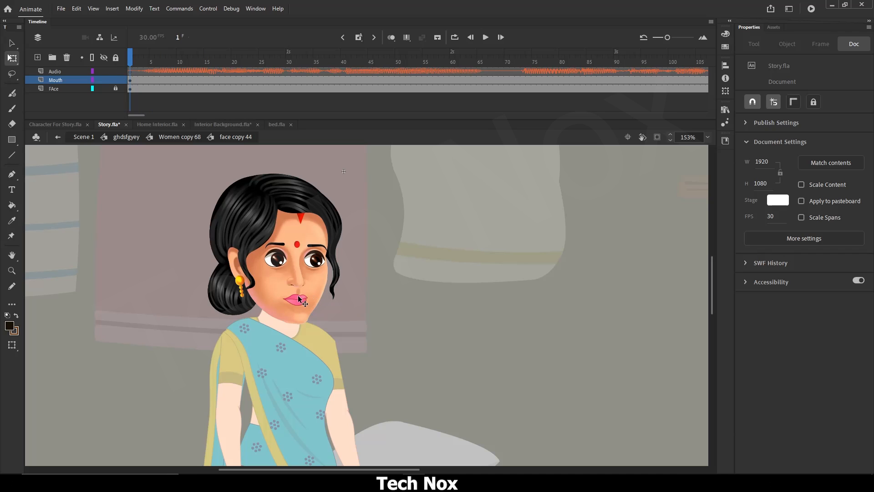
# Step: Insert keyframes on the Mouth layer at frames 3 and 66, where the first stretch of speech begins and ends
pyautogui.scroll(1, 288, 284)
pyautogui.moveTo(714, 288); pyautogui.dragTo(714, 288)
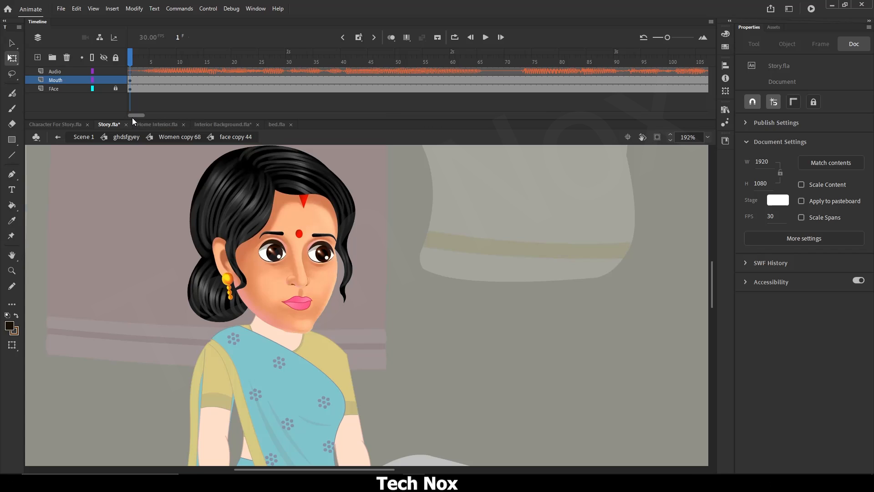
pyautogui.click(145, 81)
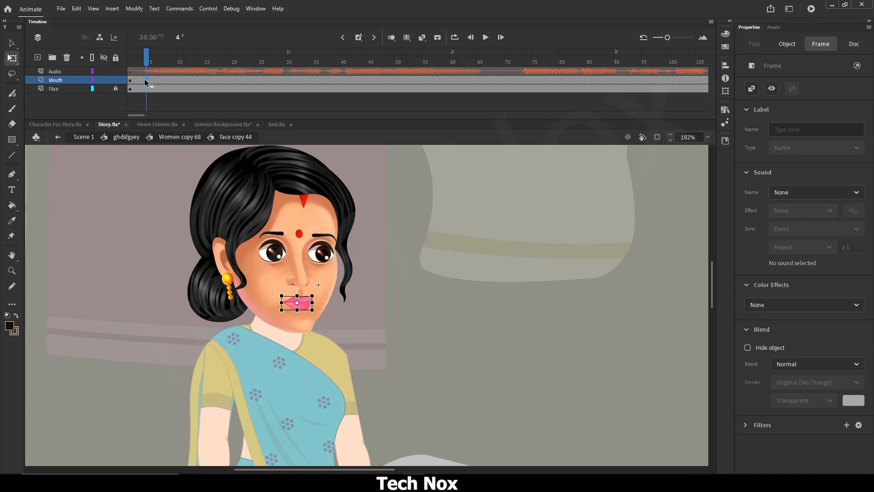
pyautogui.click(141, 81)
pyautogui.press('F6')
pyautogui.click(480, 81)
pyautogui.click(485, 81)
pyautogui.press('F6')
# Step: Insert keyframes on the Mouth layer at frames 73, 122, 129 and 177 to mark the remaining speech and pauses
pyautogui.moveTo(139, 114); pyautogui.dragTo(146, 115)
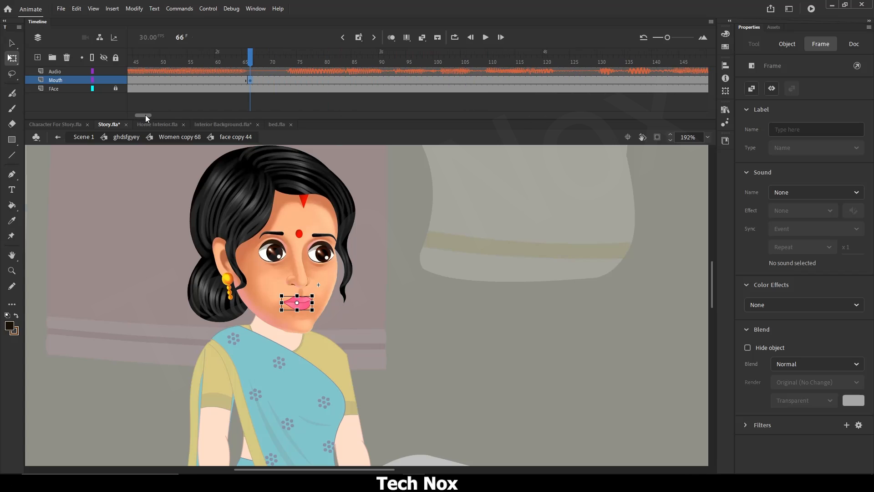
pyautogui.click(289, 80)
pyautogui.click(556, 80)
pyautogui.press('F6')
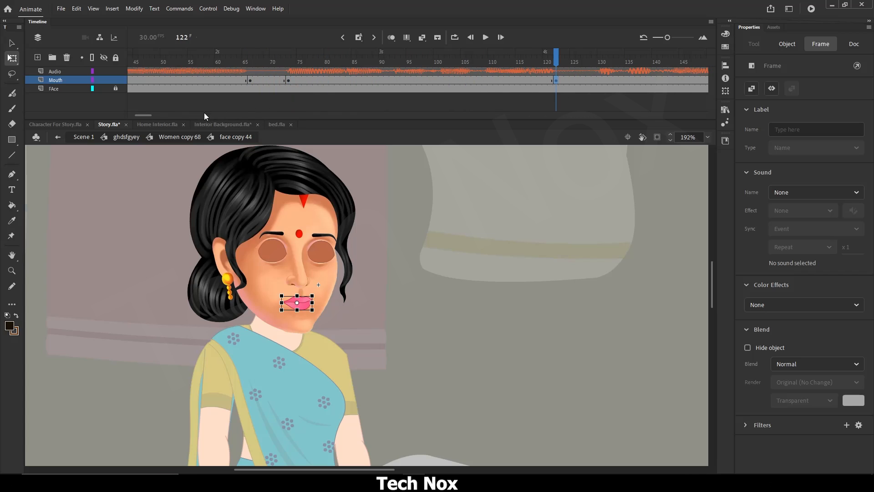
pyautogui.moveTo(140, 115); pyautogui.dragTo(149, 116)
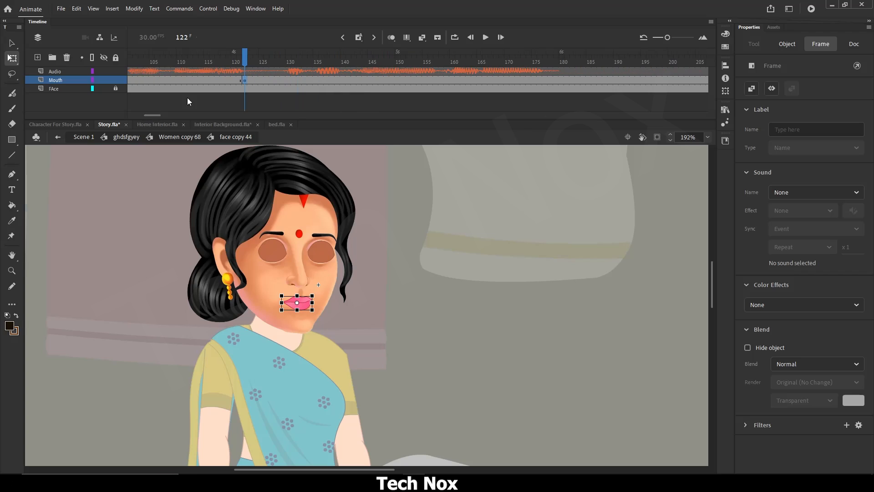
pyautogui.click(283, 80)
pyautogui.press('F6')
pyautogui.click(546, 80)
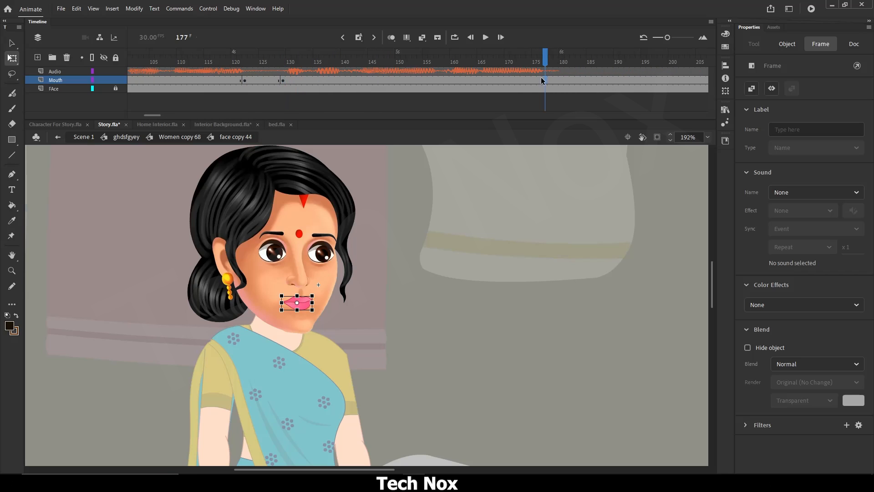
# Step: Set the mouth graphic to play in a loop at the keyframes on frames 3 and 73
pyautogui.moveTo(156, 116); pyautogui.dragTo(133, 115)
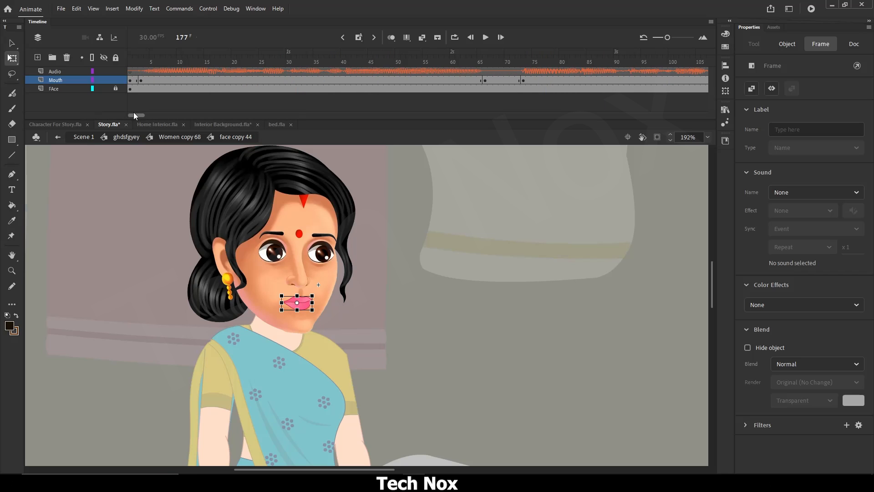
pyautogui.click(140, 81)
pyautogui.press('F6')
pyautogui.click(783, 45)
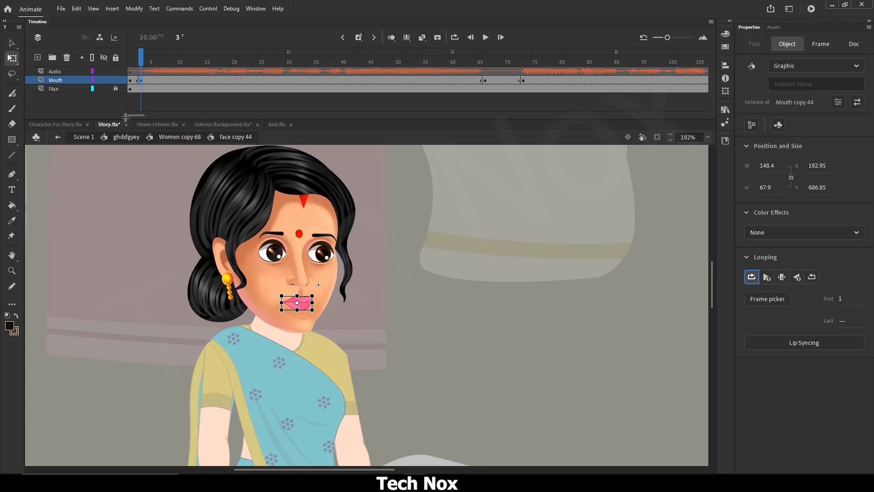
pyautogui.moveTo(130, 116); pyautogui.dragTo(134, 116)
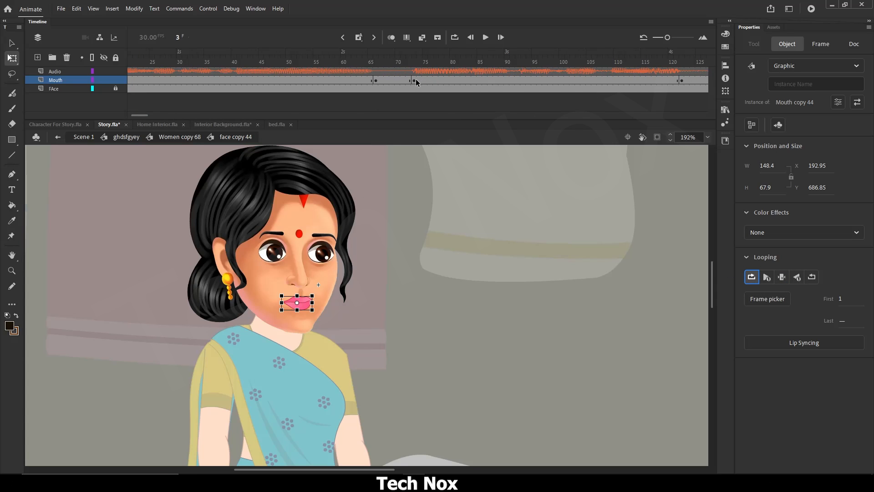
pyautogui.click(415, 80)
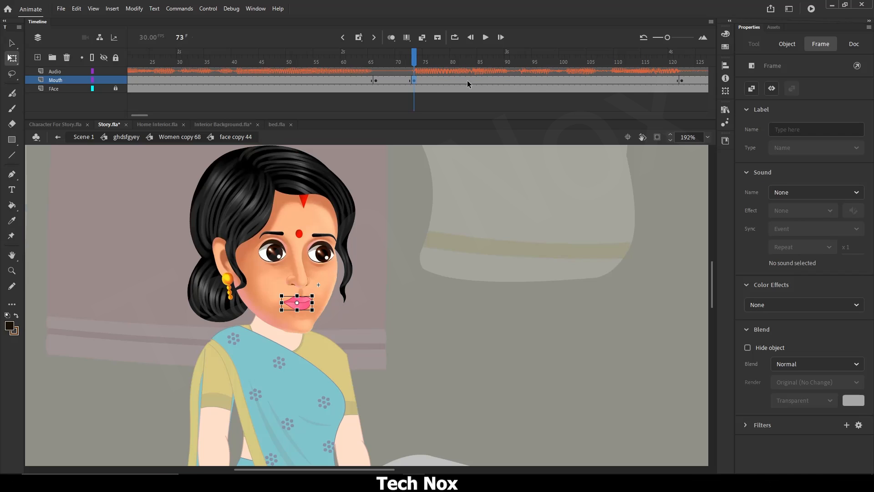
pyautogui.click(785, 45)
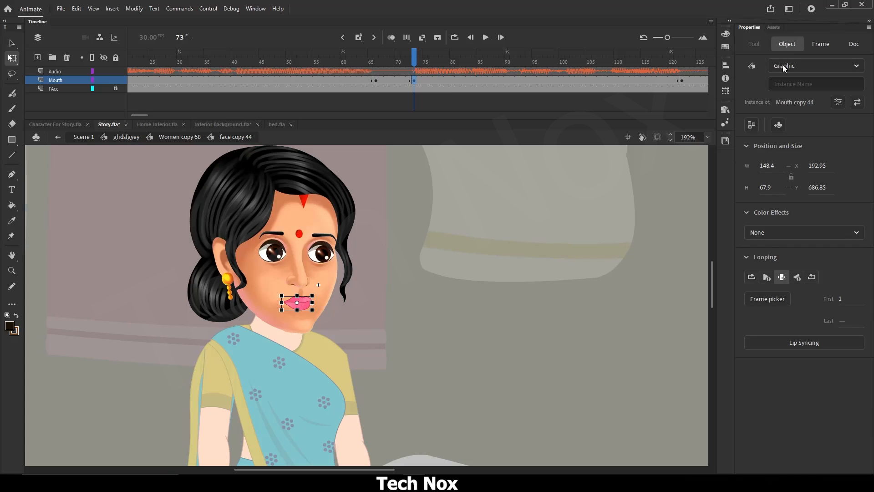
pyautogui.click(752, 278)
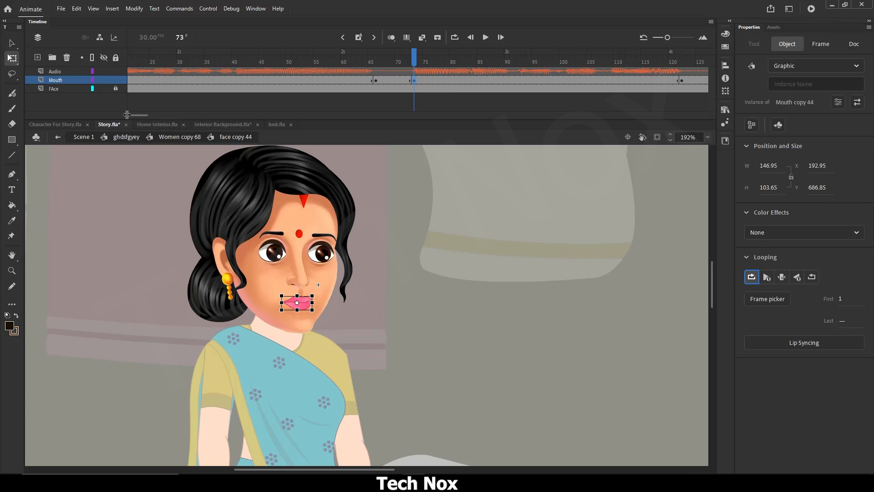
# Step: Set the mouth graphic to play in a loop at the keyframe on frame 129
pyautogui.moveTo(134, 117); pyautogui.dragTo(141, 116)
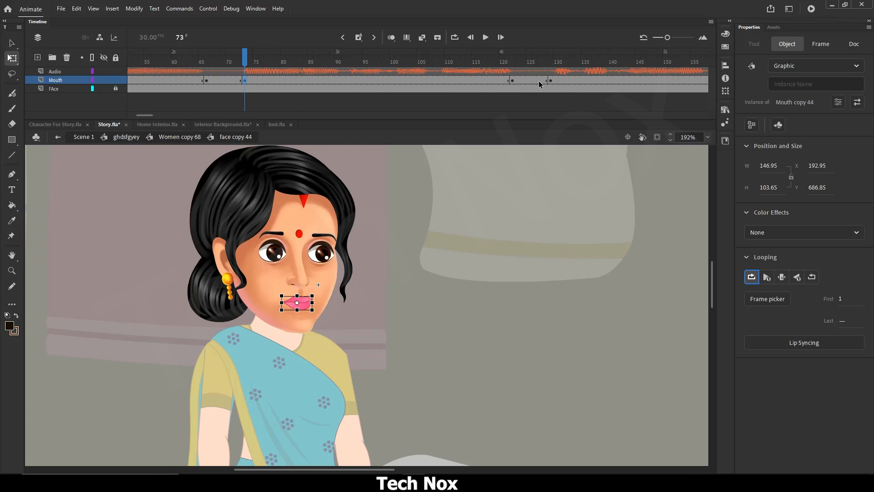
pyautogui.click(550, 80)
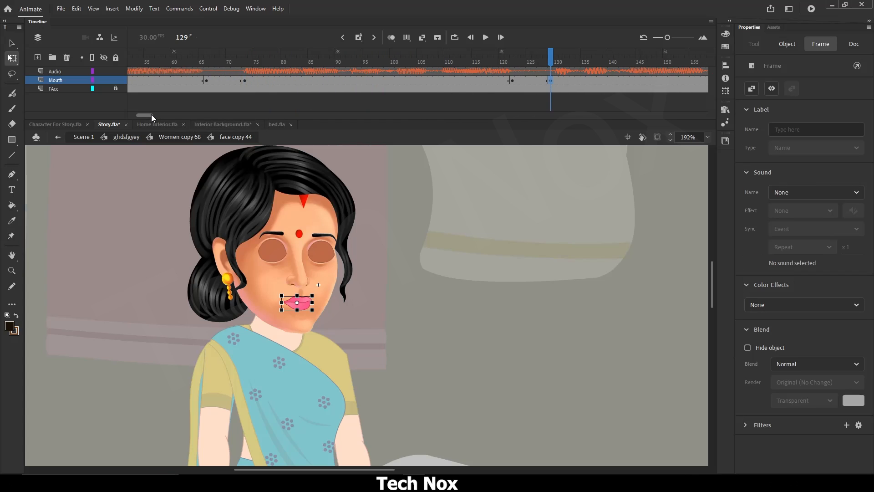
pyautogui.moveTo(152, 113); pyautogui.dragTo(155, 115)
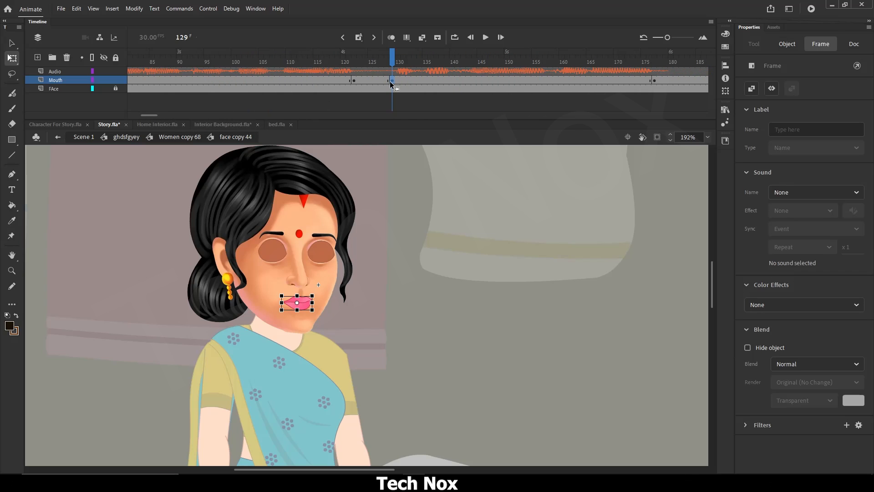
pyautogui.click(788, 44)
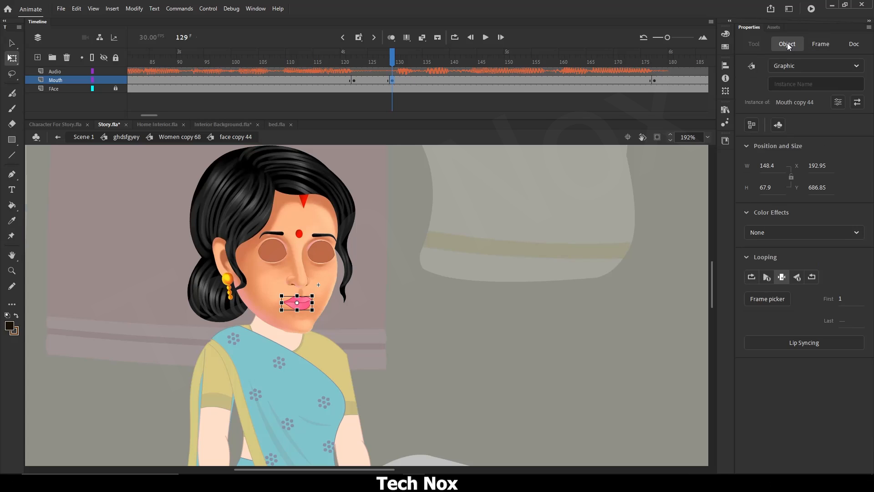
pyautogui.click(752, 277)
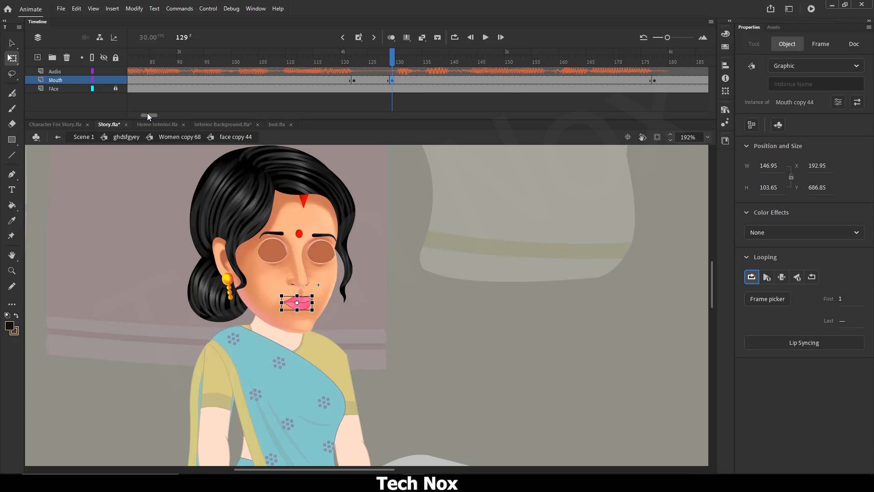
# Step: Preview the face timeline from frame 1, then replay it from frames 56 and 40 to check the mouth against the audio
pyautogui.moveTo(147, 113); pyautogui.dragTo(123, 118)
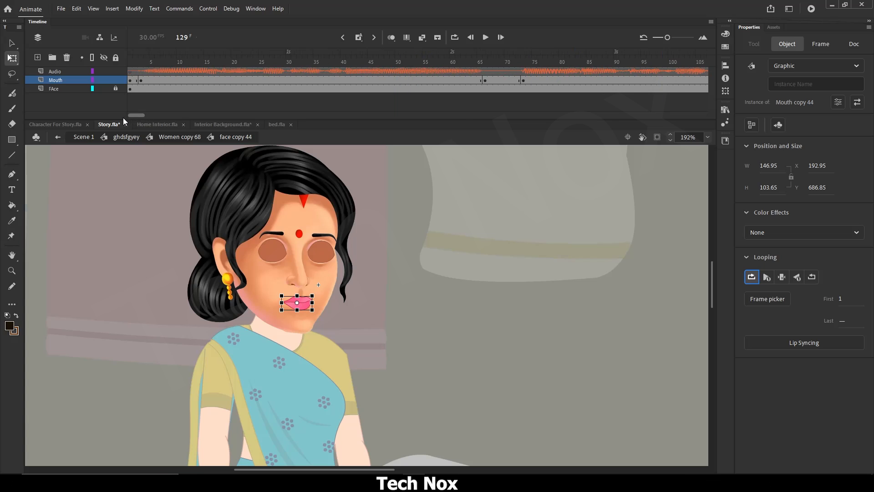
pyautogui.click(134, 60)
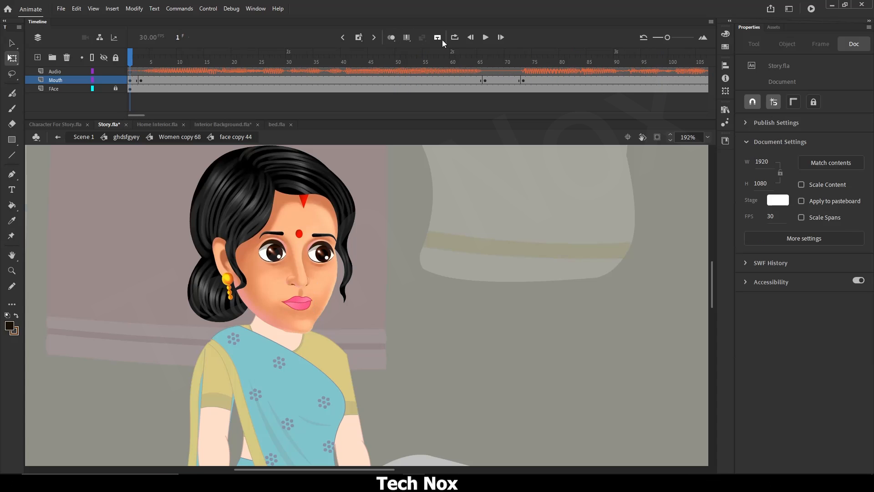
pyautogui.click(487, 37)
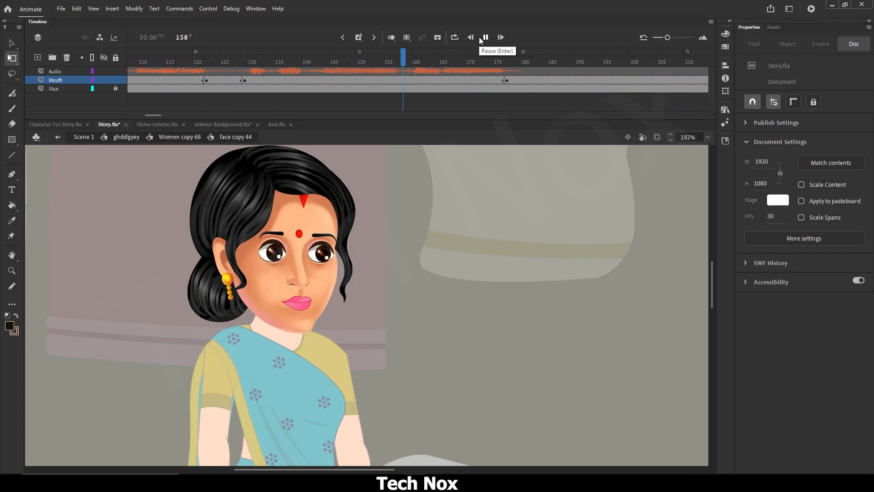
pyautogui.moveTo(171, 114); pyautogui.dragTo(133, 113)
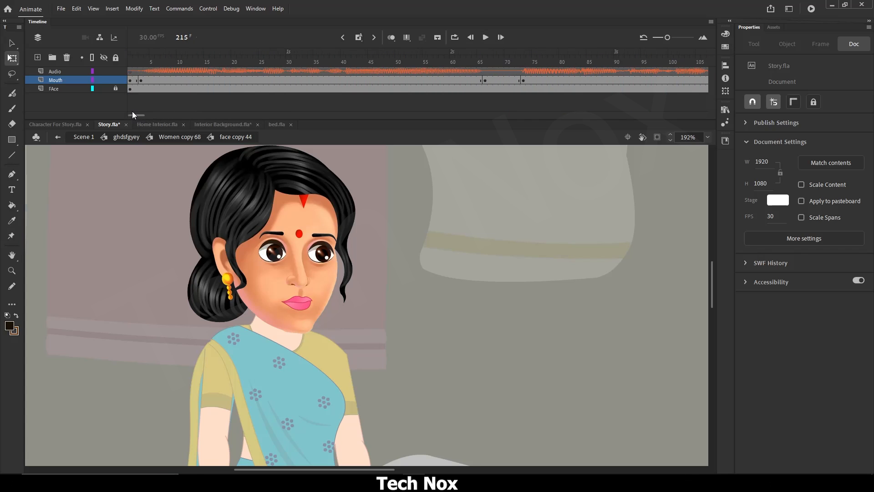
pyautogui.click(485, 79)
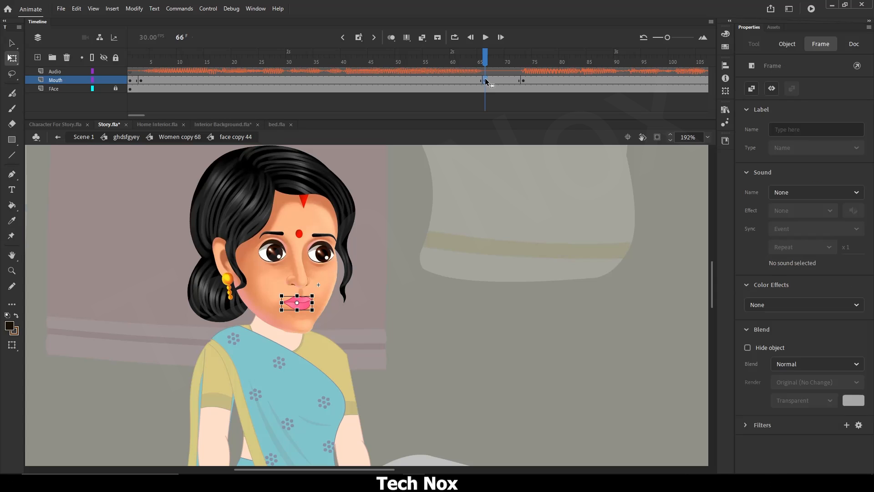
pyautogui.click(430, 59)
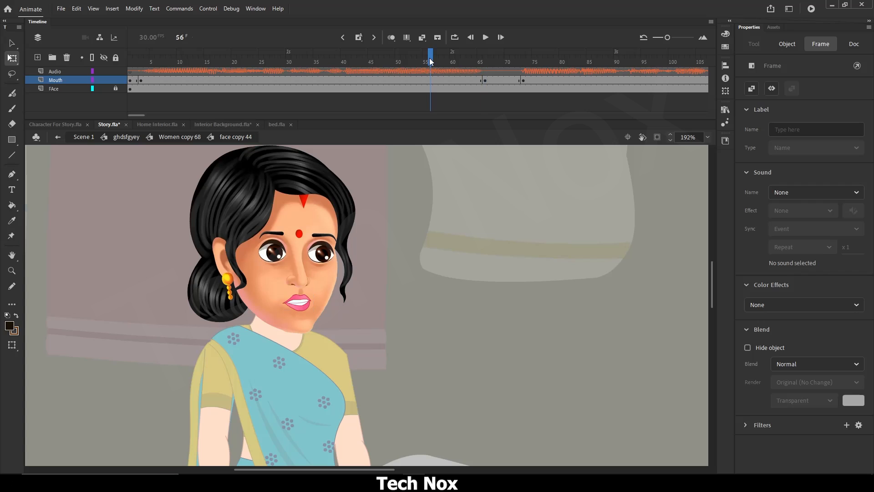
pyautogui.click(485, 38)
pyautogui.click(344, 59)
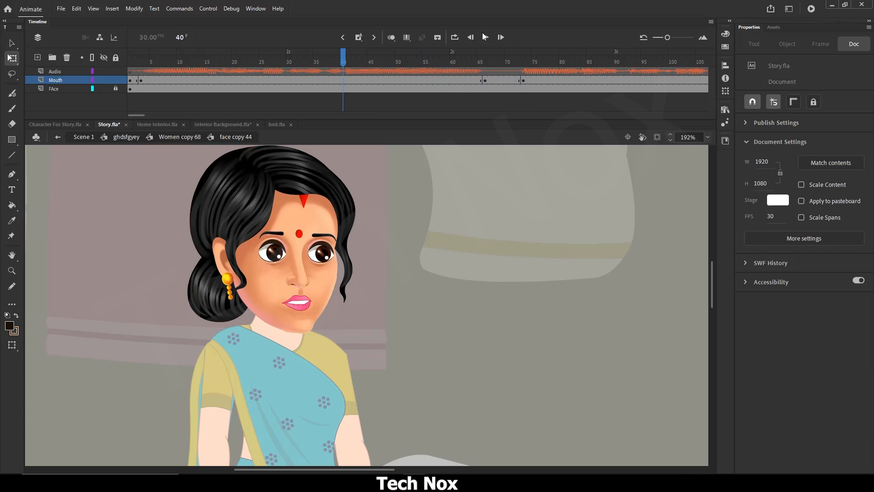
pyautogui.click(485, 38)
pyautogui.click(252, 104)
# Step: At frame 73, start the mouth graphic's loop from its open-mouth frame 21 and preview the speech from there
pyautogui.moveTo(134, 116); pyautogui.dragTo(139, 115)
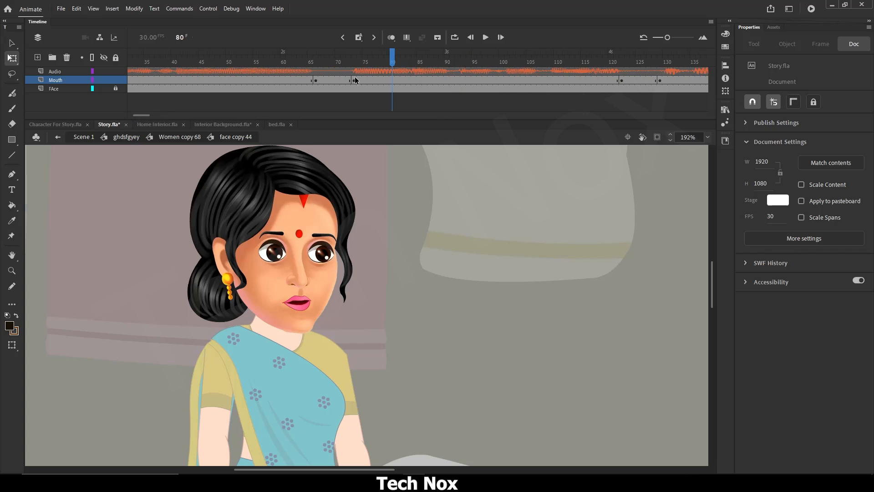
pyautogui.click(355, 80)
pyautogui.click(787, 43)
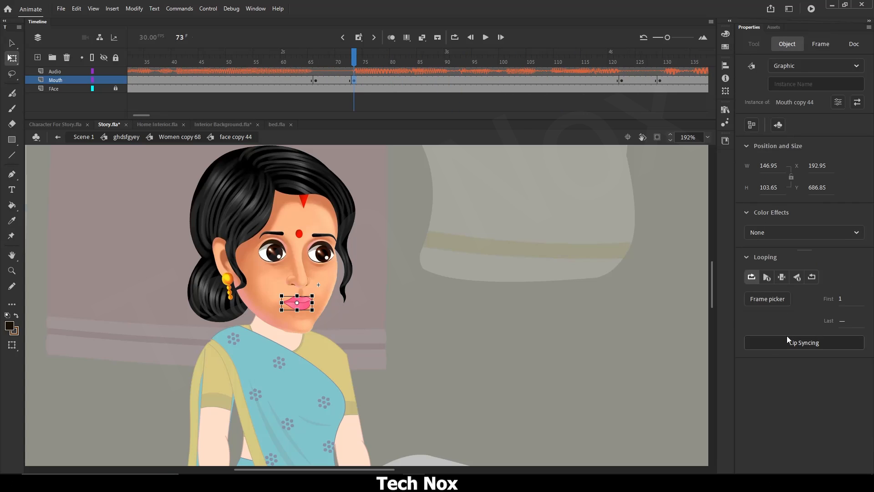
pyautogui.click(767, 299)
pyautogui.scroll(-5, 410, 273)
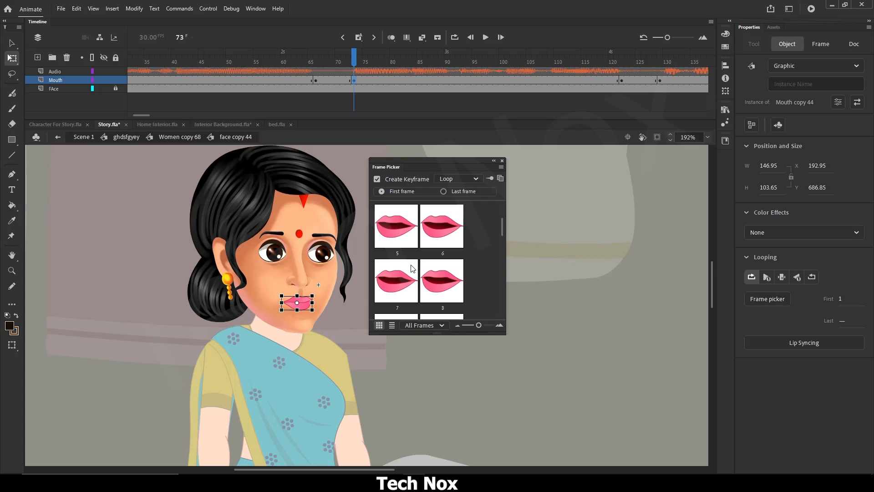
pyautogui.scroll(-4, 412, 267)
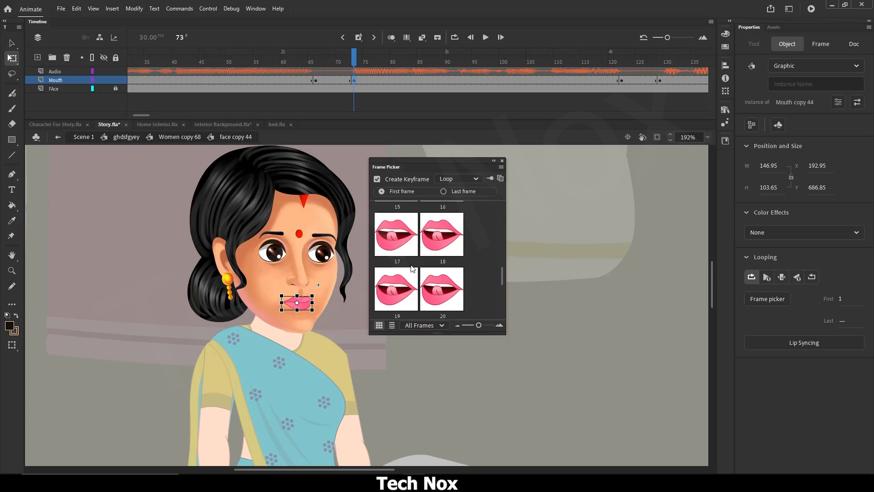
pyautogui.scroll(-2, 399, 278)
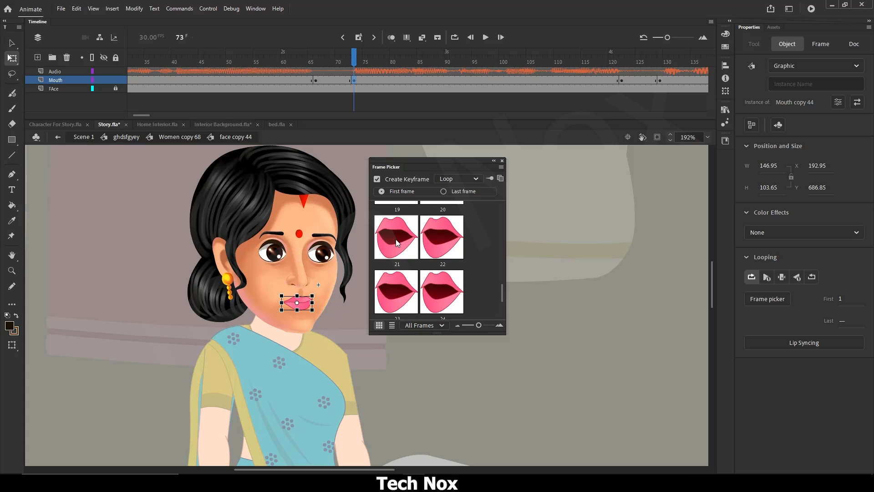
pyautogui.click(395, 239)
pyautogui.click(502, 161)
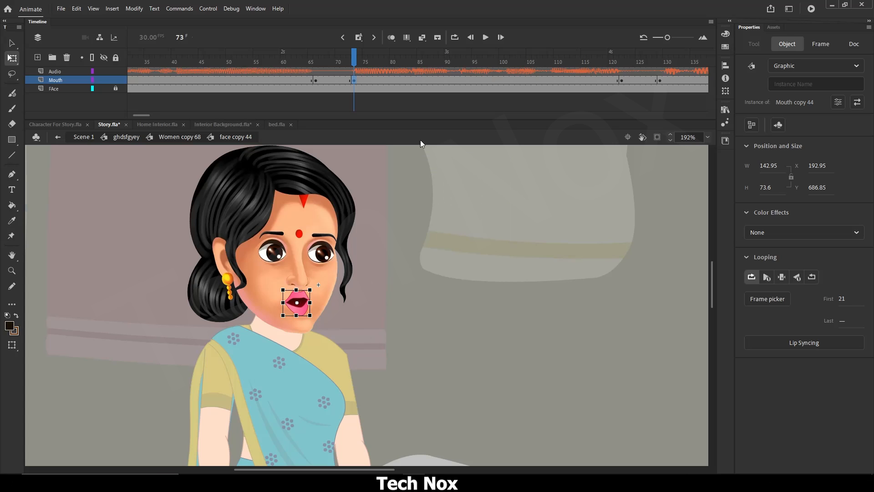
pyautogui.moveTo(144, 116); pyautogui.dragTo(150, 116)
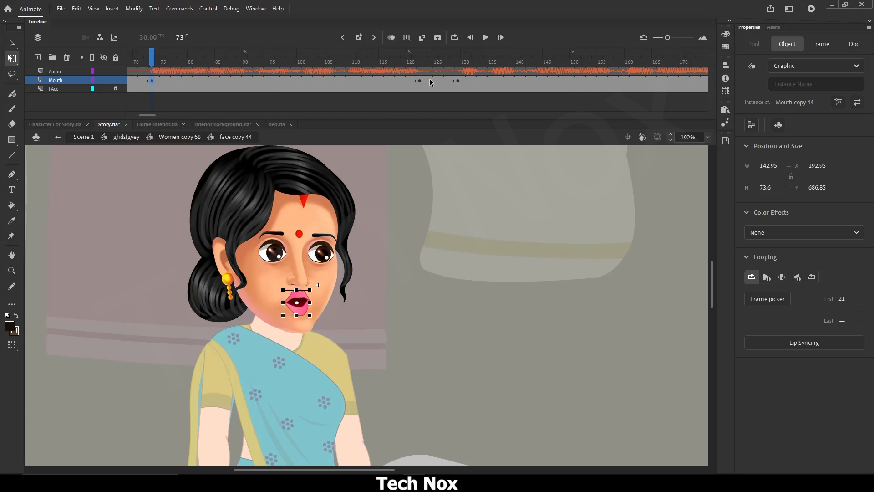
pyautogui.press('Return')
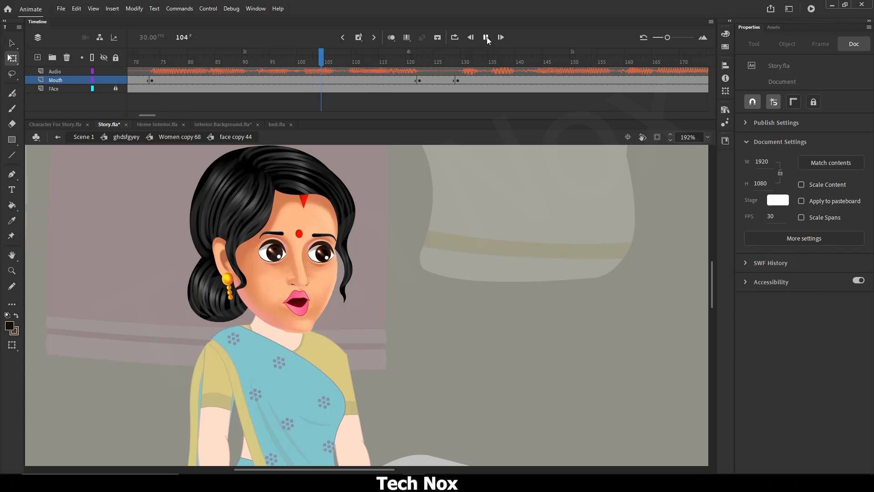
pyautogui.click(487, 37)
# Step: At frame 129 of the Mouth layer, start the mouth graphic's loop from its frame 13
pyautogui.moveTo(156, 117); pyautogui.dragTo(157, 115)
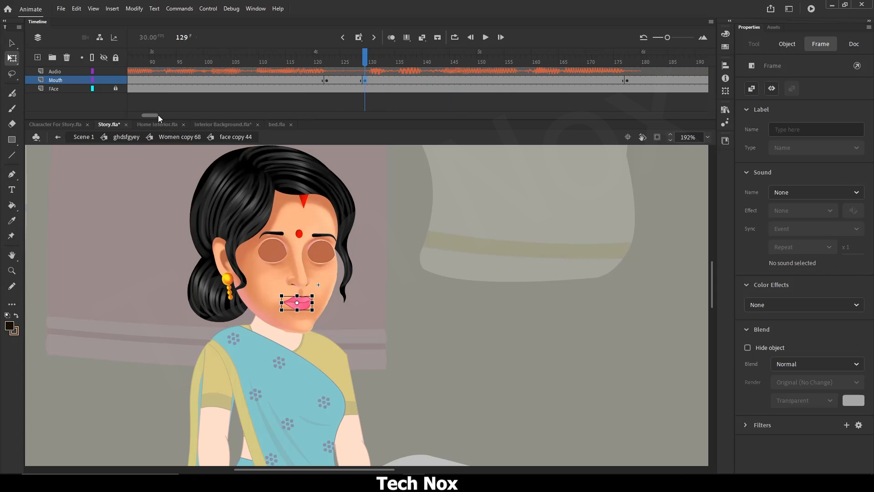
pyautogui.click(787, 45)
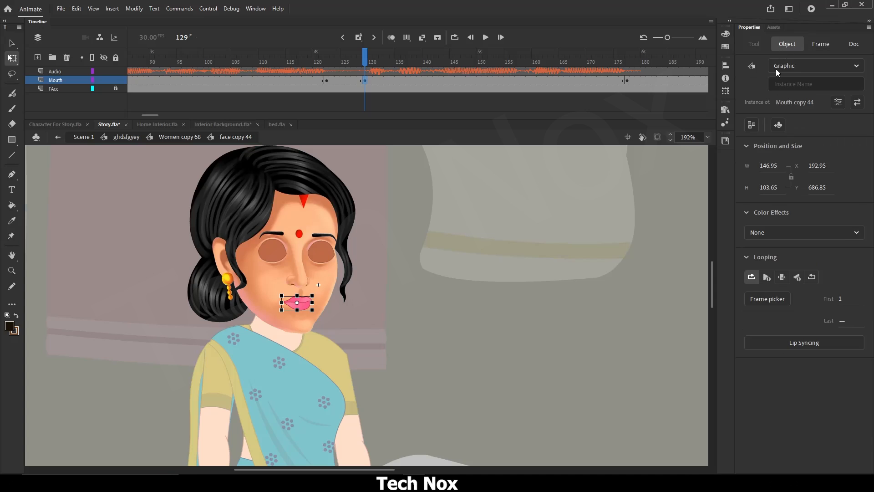
pyautogui.click(766, 300)
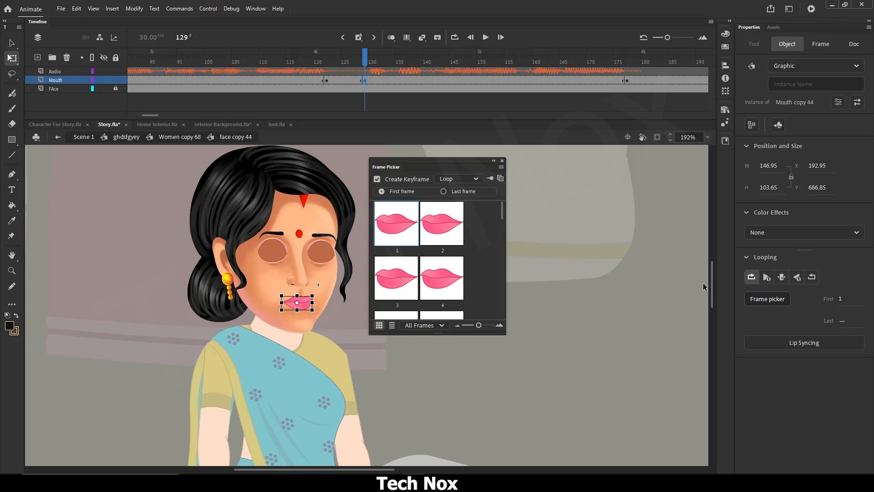
pyautogui.scroll(-2, 436, 243)
pyautogui.scroll(-6, 436, 240)
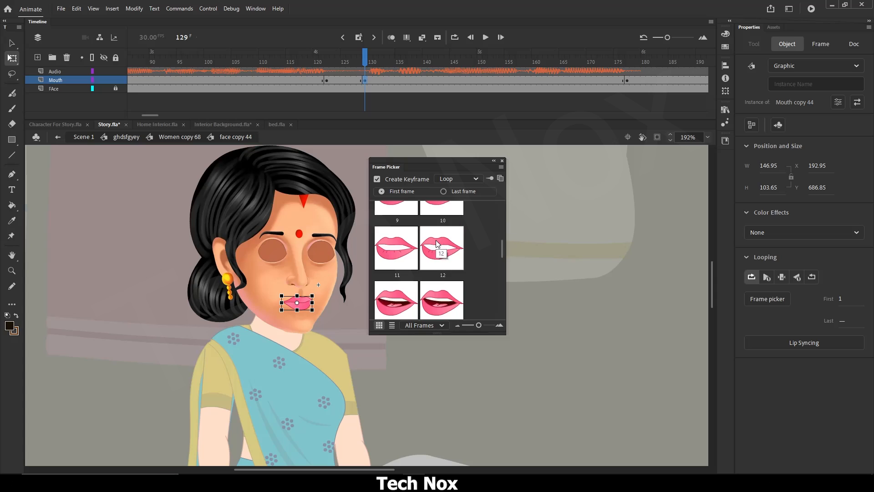
pyautogui.click(396, 299)
pyautogui.click(502, 161)
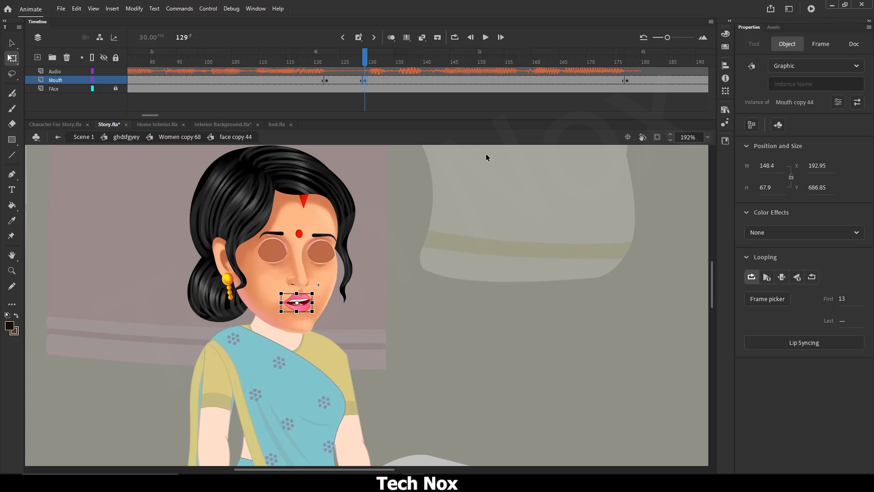
# Step: At the Mouth keyframe on frame 3, try the loop start on mouth frame 5, and settle on mouth frame 13
pyautogui.moveTo(149, 113); pyautogui.dragTo(135, 114)
pyautogui.click(141, 60)
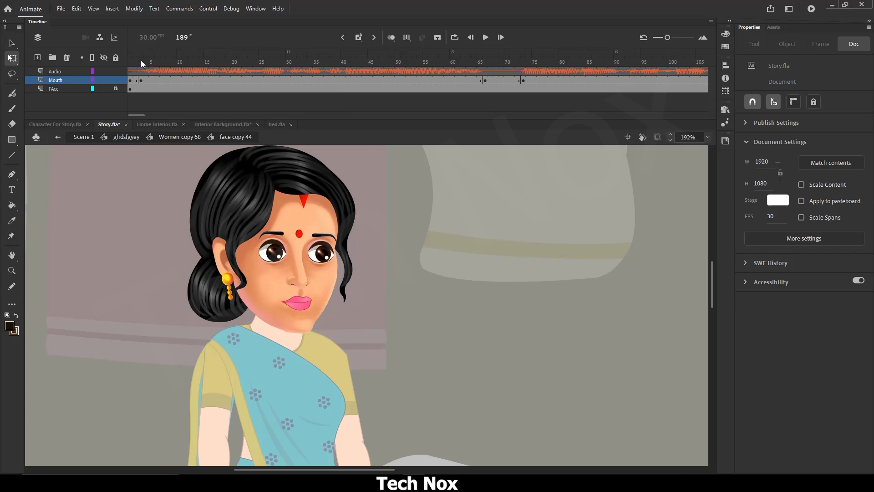
pyautogui.click(485, 37)
pyautogui.click(139, 80)
pyautogui.click(789, 43)
pyautogui.click(768, 300)
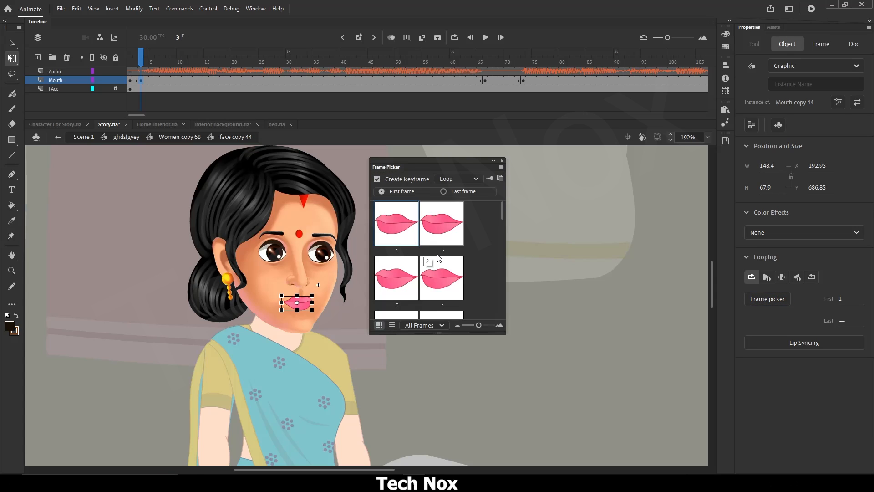
pyautogui.scroll(-3, 439, 258)
pyautogui.scroll(-2, 438, 259)
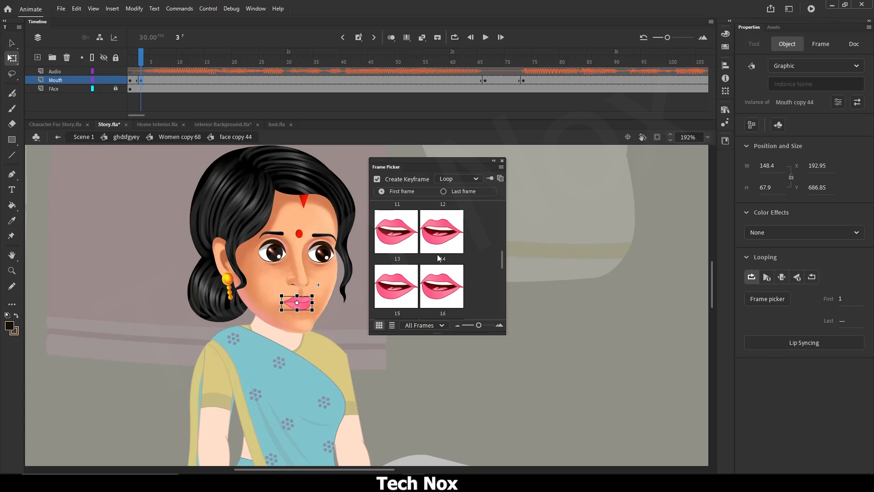
pyautogui.scroll(1, 438, 257)
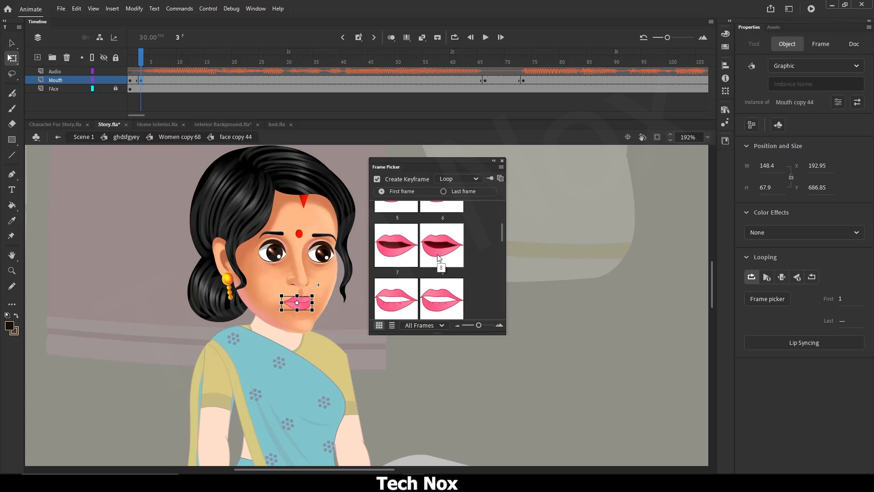
pyautogui.click(392, 245)
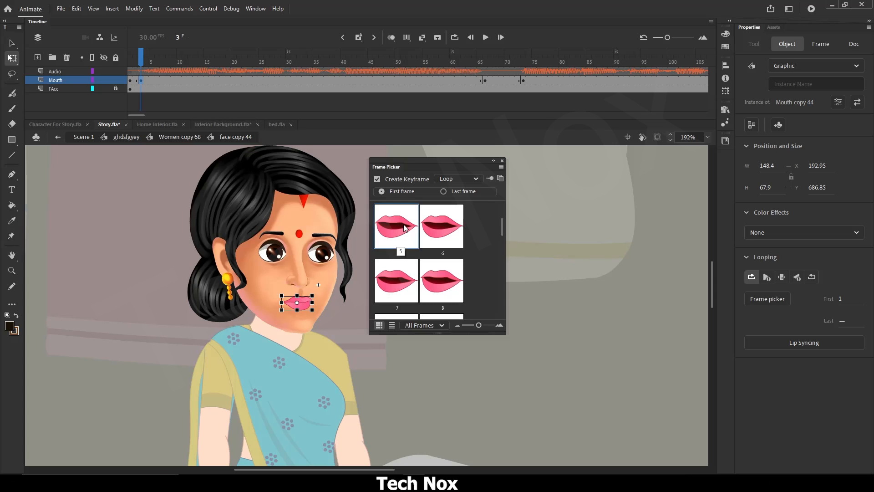
pyautogui.scroll(-1, 430, 249)
pyautogui.scroll(-1, 430, 250)
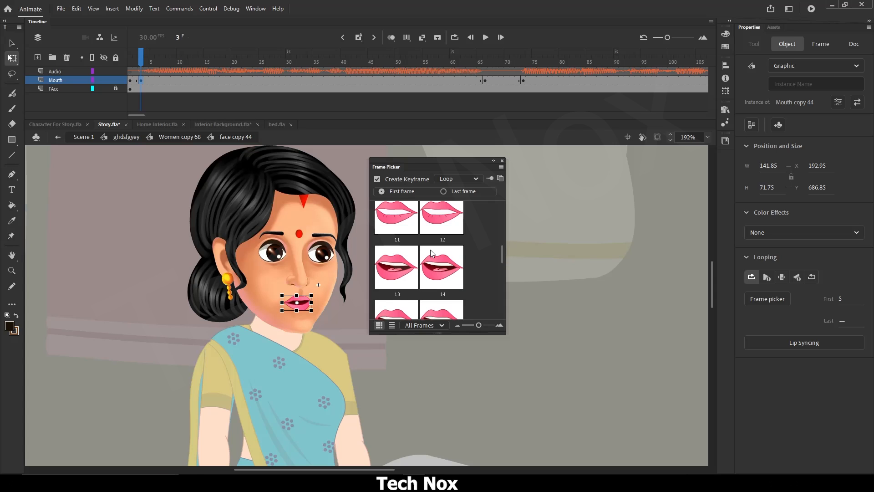
pyautogui.click(397, 267)
pyautogui.scroll(-1, 462, 255)
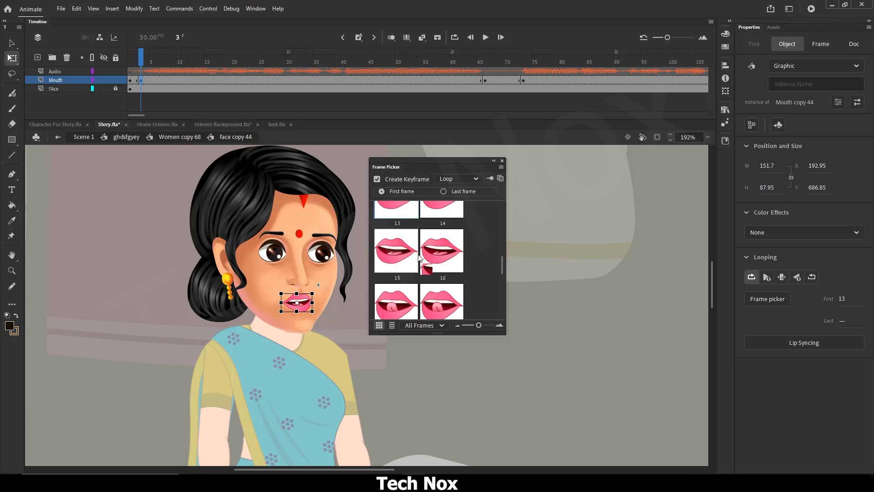
pyautogui.scroll(-2, 422, 256)
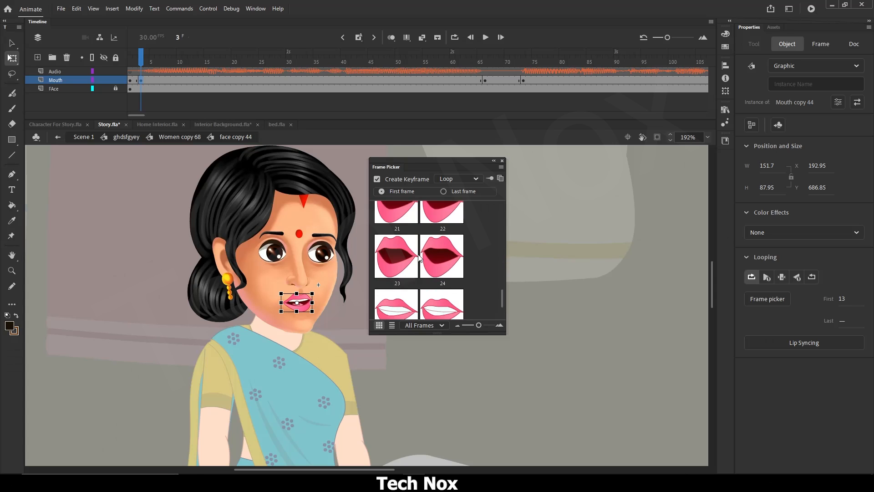
pyautogui.click(502, 161)
# Step: Preview the speech from frame 1 with both characters in view, and replay its last few frames
pyautogui.click(129, 61)
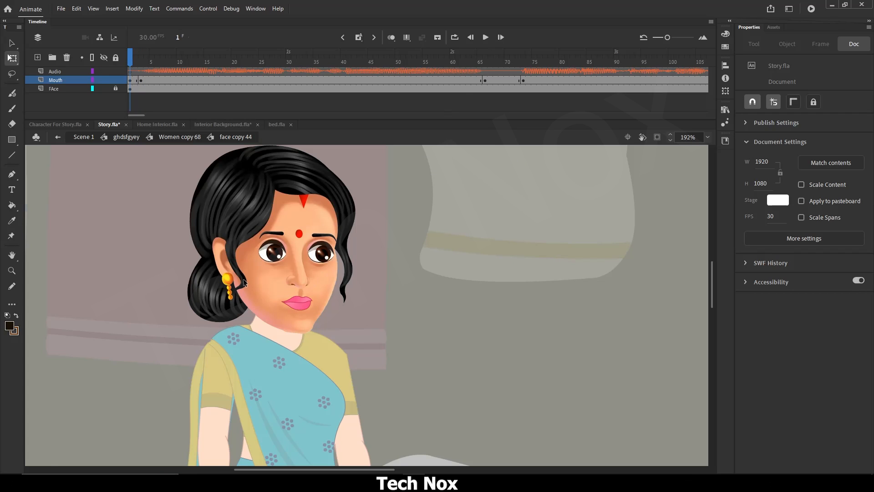
pyautogui.scroll(-6, 243, 281)
pyautogui.scroll(3, 238, 375)
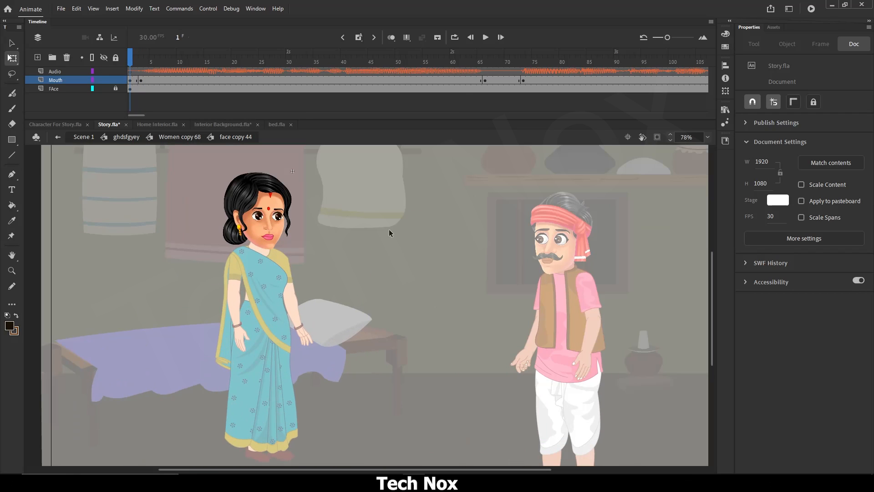
pyautogui.click(485, 38)
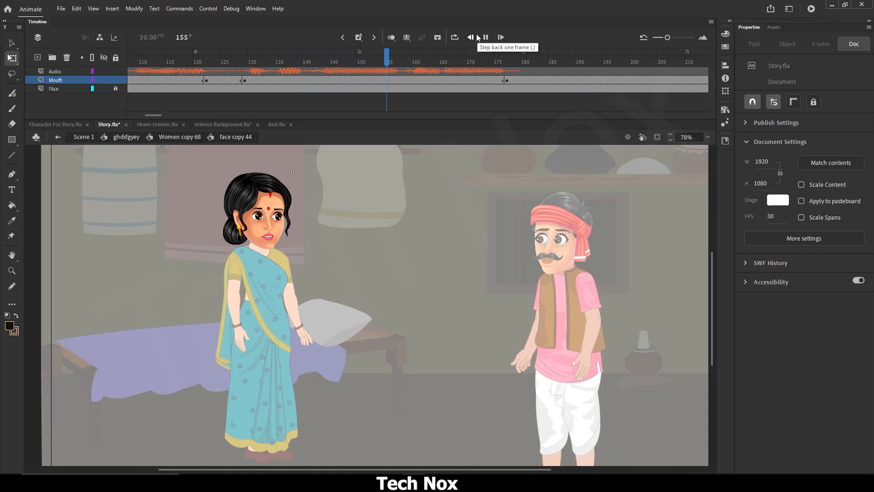
pyautogui.click(476, 38)
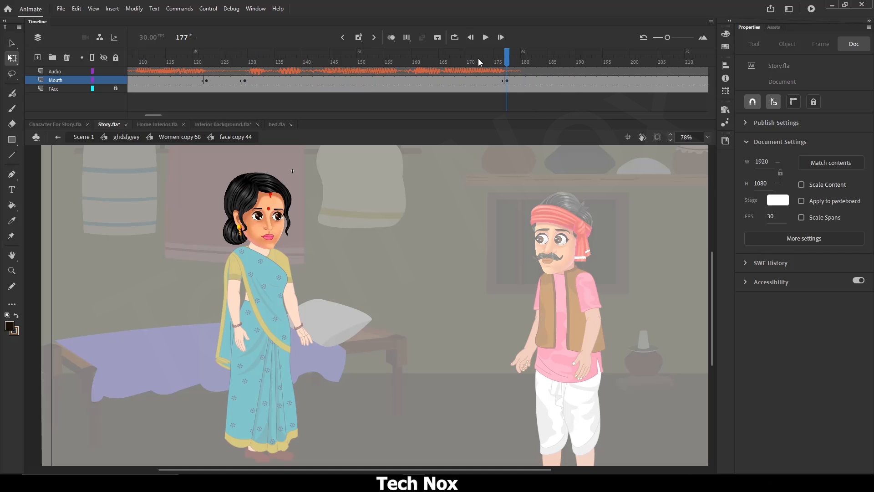
pyautogui.click(480, 62)
pyautogui.click(485, 37)
pyautogui.click(485, 37)
# Step: At the Mouth keyframe on frame 177, set the single-frame mouth graphic to its open-mouth frame 21
pyautogui.click(507, 81)
pyautogui.click(787, 43)
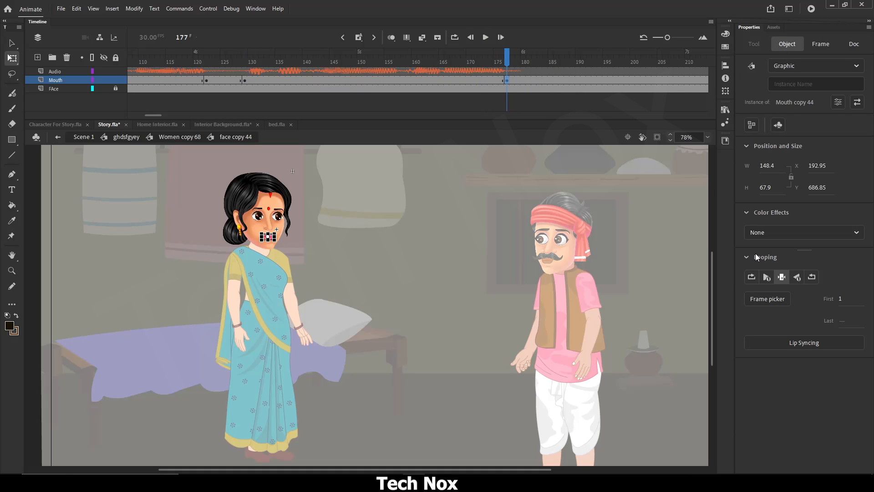
pyautogui.click(759, 299)
pyautogui.scroll(-5, 438, 264)
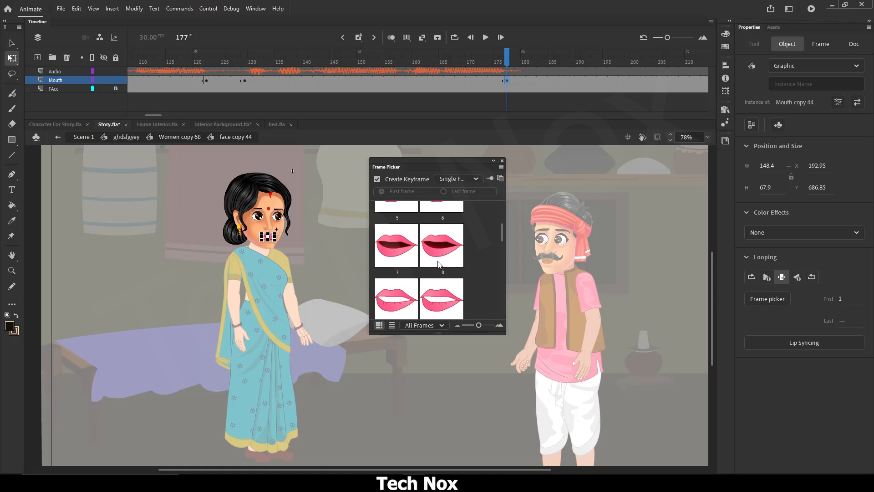
pyautogui.scroll(-2, 439, 264)
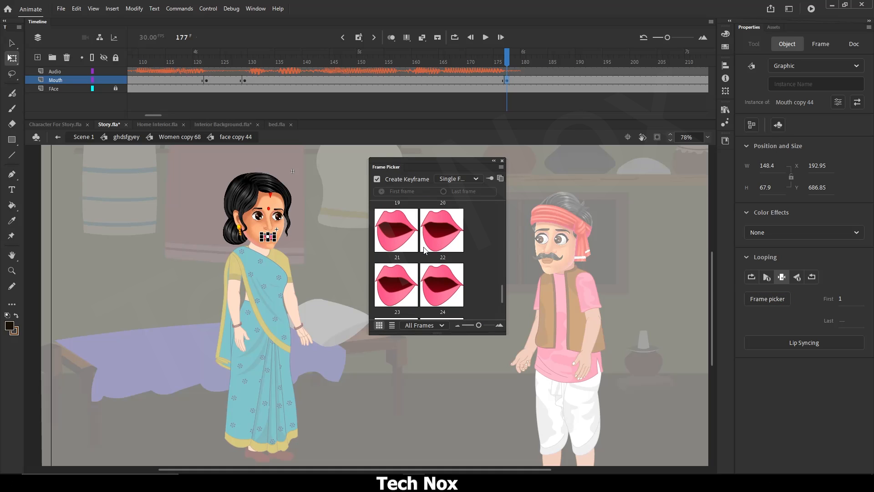
pyautogui.click(387, 222)
pyautogui.click(502, 161)
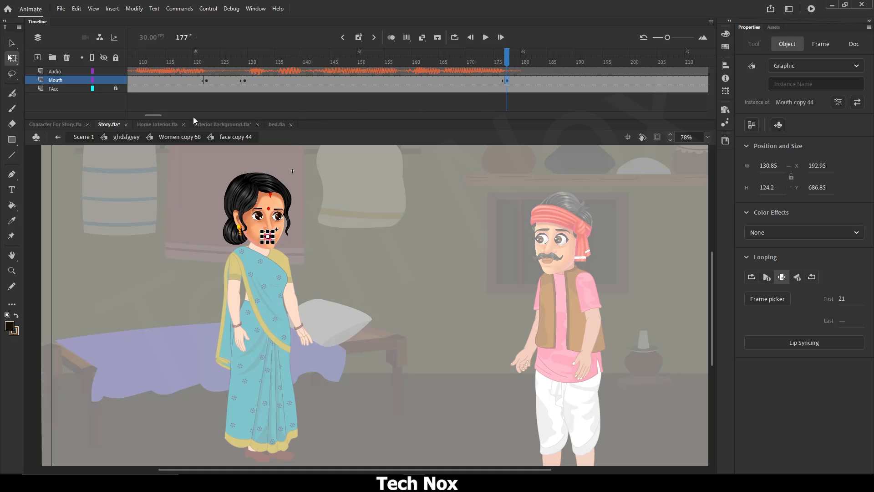
# Step: Insert a Mouth keyframe at frame 180 and set the mouth graphic to its closed-mouth frame 1
pyautogui.moveTo(152, 114); pyautogui.dragTo(172, 112)
pyautogui.click(322, 81)
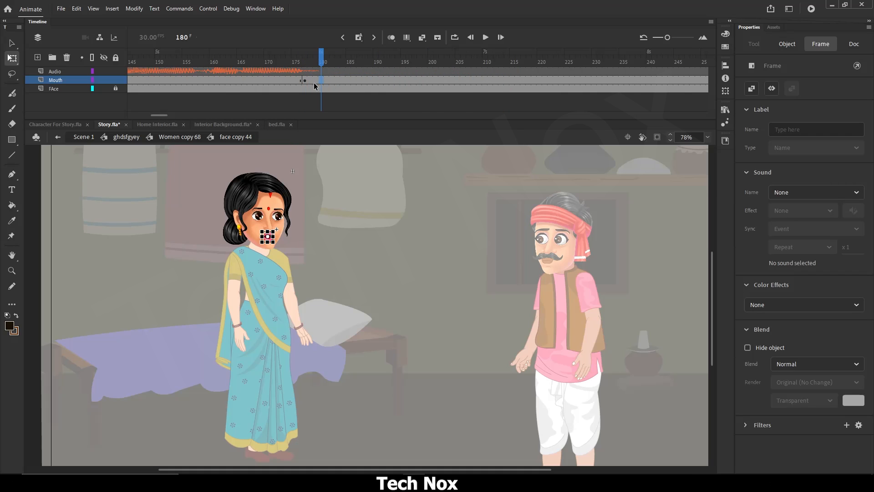
pyautogui.press('F6')
pyautogui.click(789, 44)
pyautogui.click(782, 299)
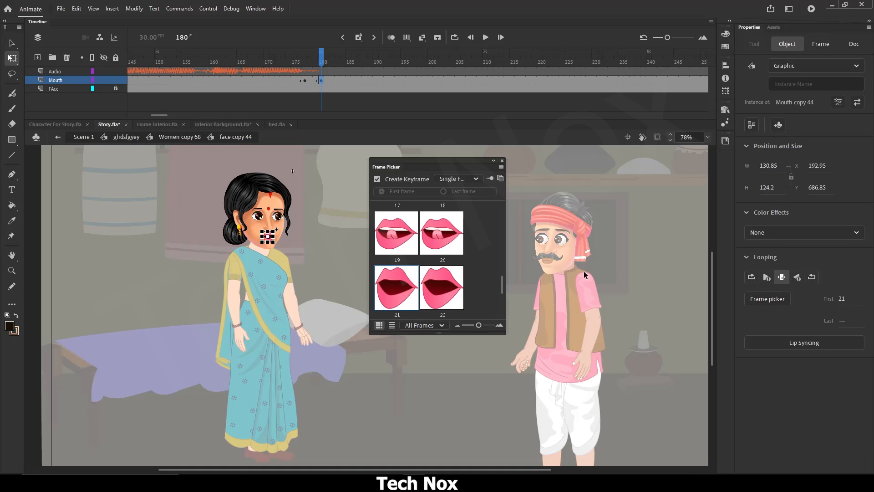
pyautogui.click(391, 220)
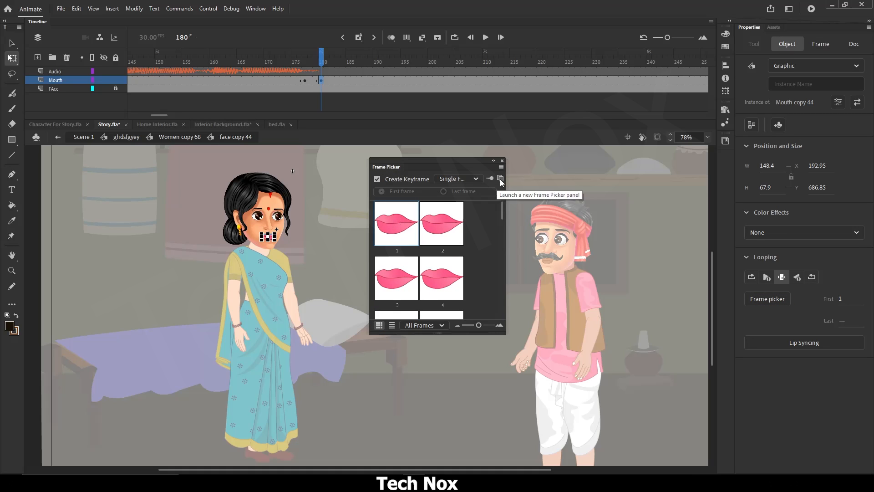
pyautogui.click(502, 161)
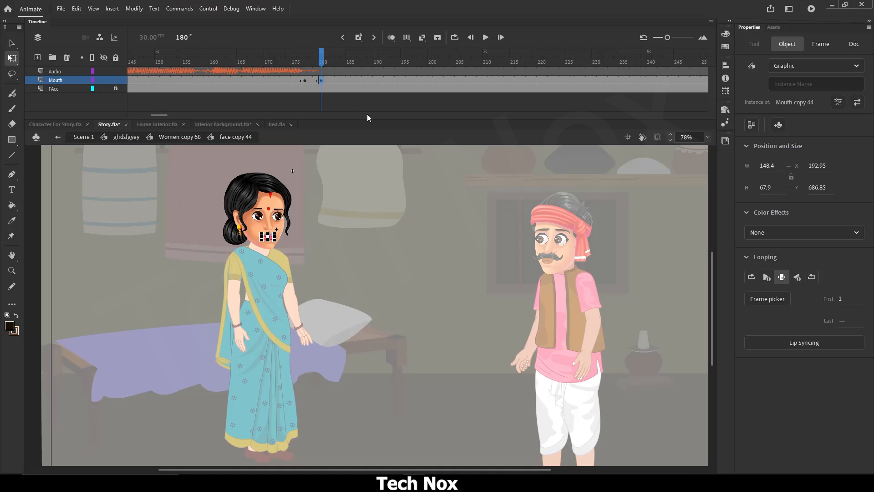
# Step: Preview the lip sync through the whole speech, and replay its ending around the open-mouth keyframe
pyautogui.click(384, 199)
pyautogui.moveTo(157, 115); pyautogui.dragTo(117, 122)
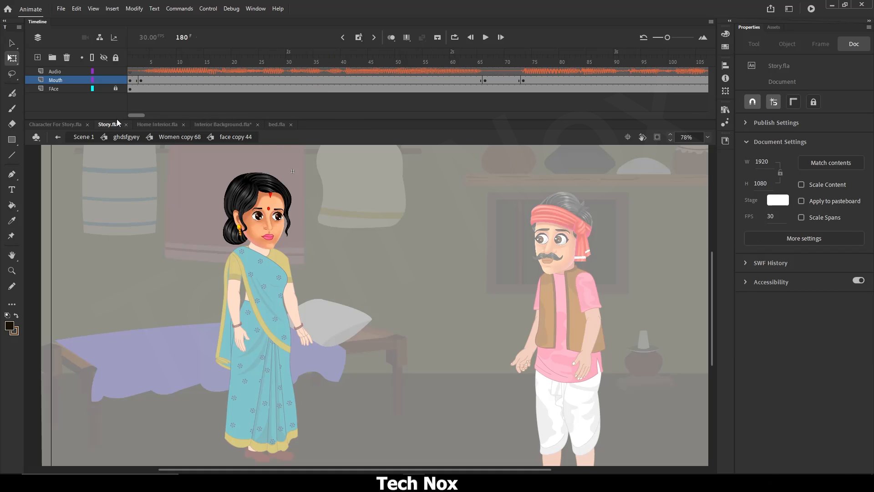
pyautogui.click(486, 37)
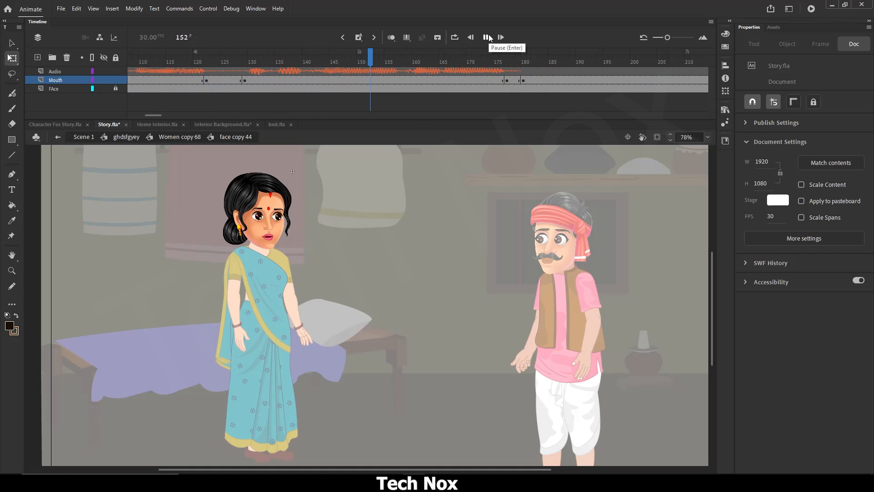
pyautogui.click(506, 80)
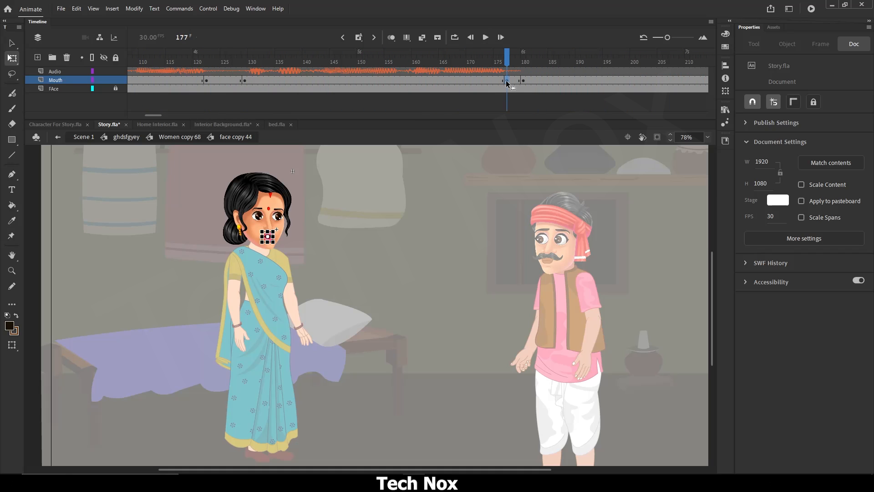
pyautogui.click(486, 59)
pyautogui.click(486, 40)
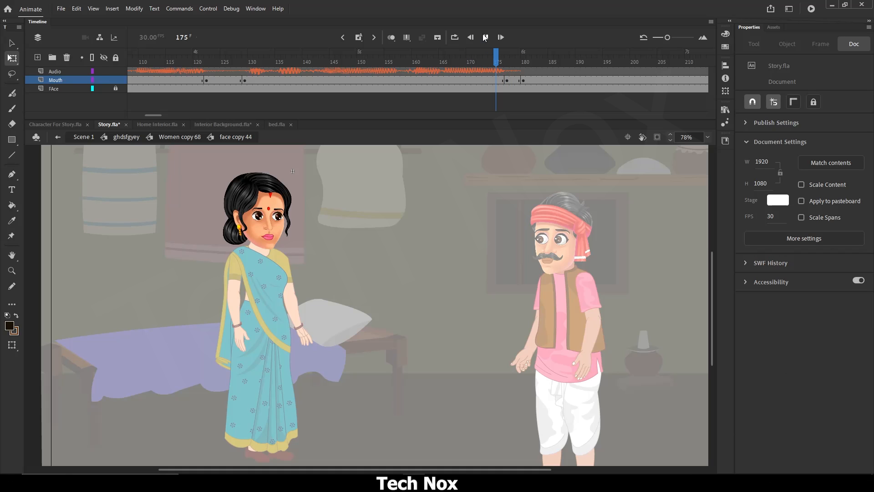
pyautogui.click(485, 40)
pyautogui.moveTo(499, 60); pyautogui.dragTo(485, 67)
# Step: Move the final open-mouth keyframe on the Mouth layer to frame 174 and replay the end of the speech against the audio
pyautogui.click(507, 82)
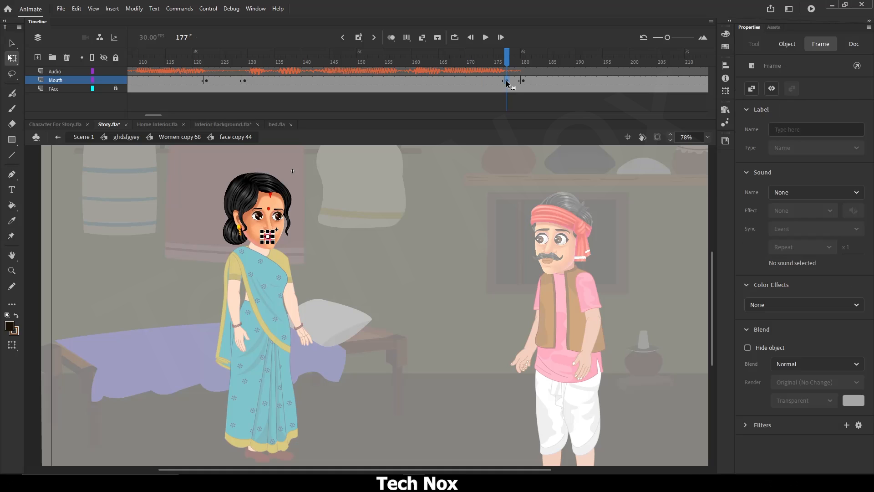
pyautogui.moveTo(492, 80); pyautogui.dragTo(491, 80)
pyautogui.click(465, 60)
pyautogui.click(485, 36)
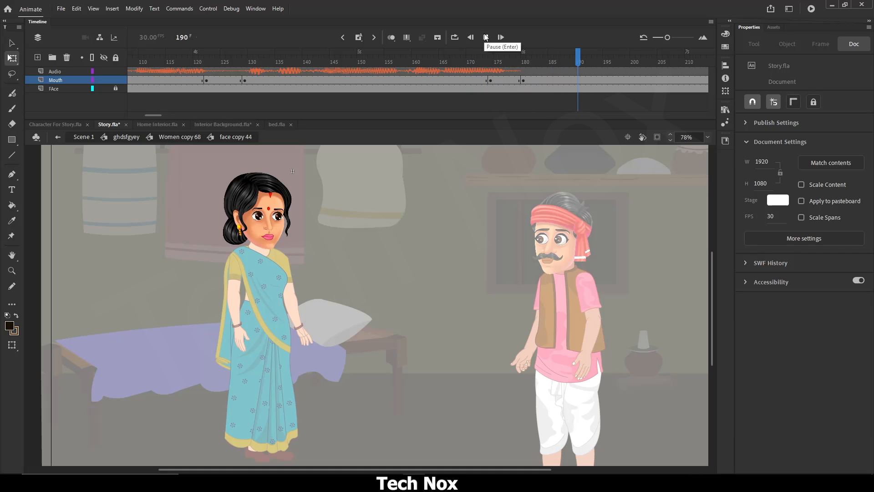
pyautogui.click(399, 60)
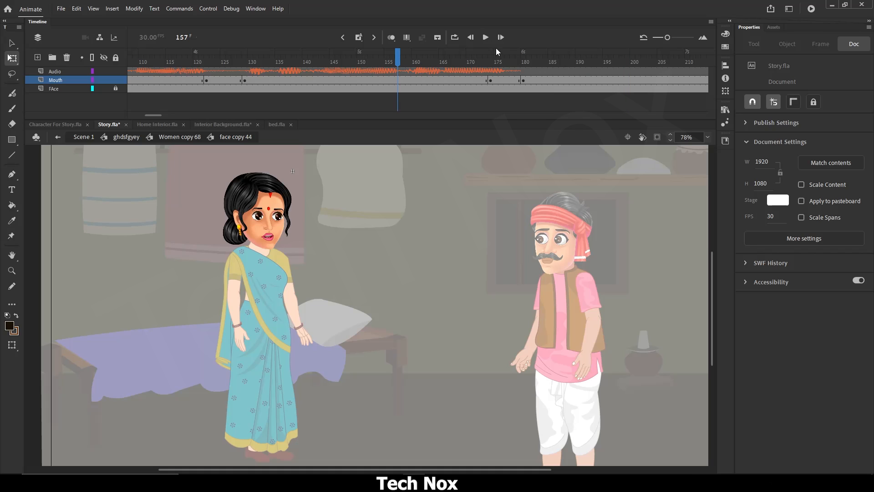
pyautogui.click(486, 37)
pyautogui.click(485, 37)
pyautogui.click(490, 80)
pyautogui.click(486, 37)
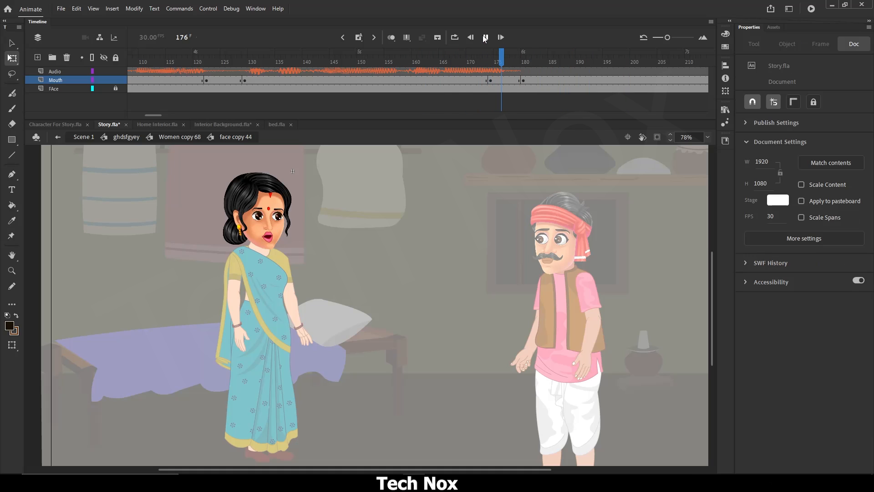
pyautogui.click(486, 37)
# Step: Move the final open-mouth keyframe to frame 173 and replay the speech from about frame 153
pyautogui.click(491, 81)
pyautogui.moveTo(491, 81); pyautogui.dragTo(485, 81)
pyautogui.click(376, 60)
pyautogui.click(486, 37)
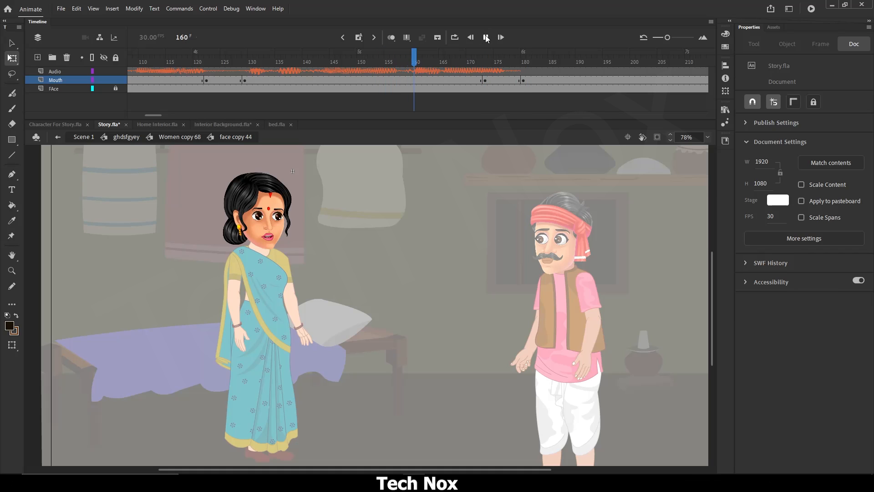
pyautogui.click(486, 37)
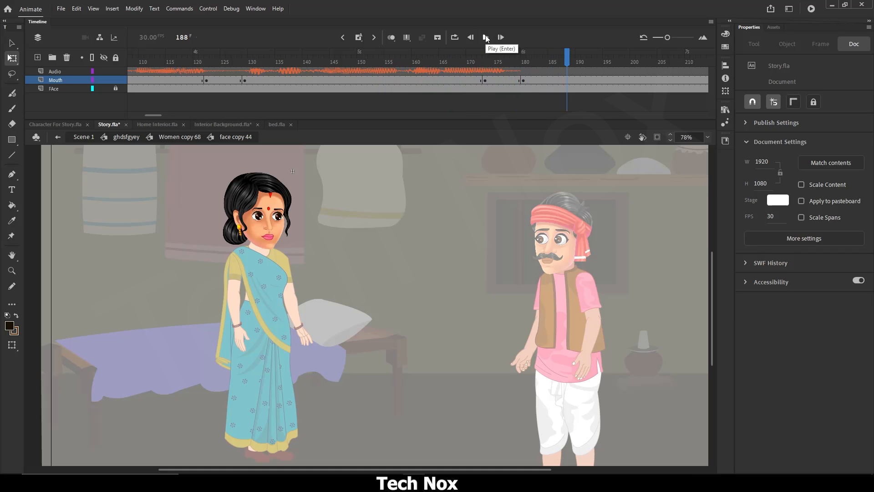
# Step: Move the closing mouth keyframe on the Mouth layer to frame 178 and replay the end of the speech
pyautogui.click(522, 81)
pyautogui.moveTo(521, 79); pyautogui.dragTo(512, 78)
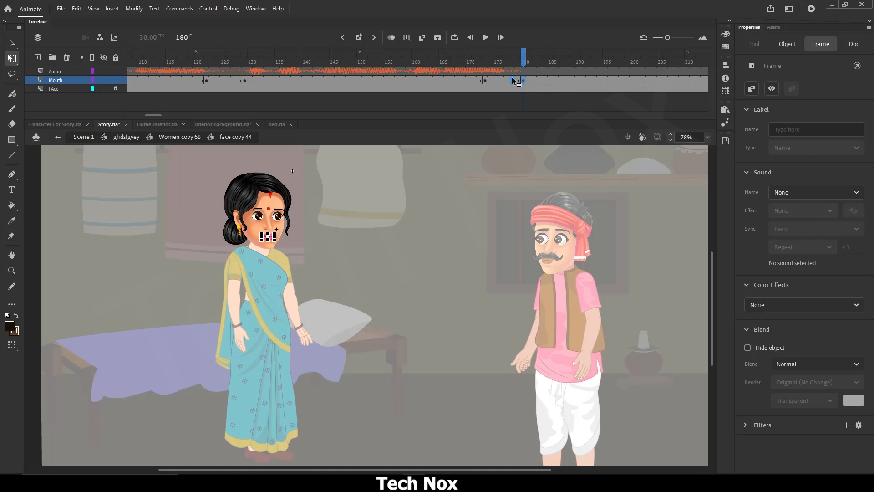
pyautogui.click(381, 63)
pyautogui.click(486, 37)
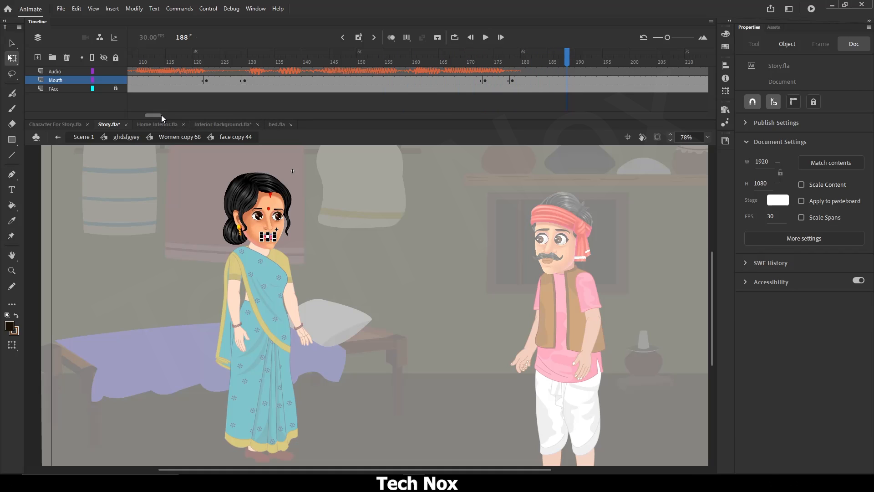
# Step: Save the story file and preview the lip sync through the whole speech from frame 1
pyautogui.moveTo(161, 115); pyautogui.dragTo(135, 117)
pyautogui.click(133, 60)
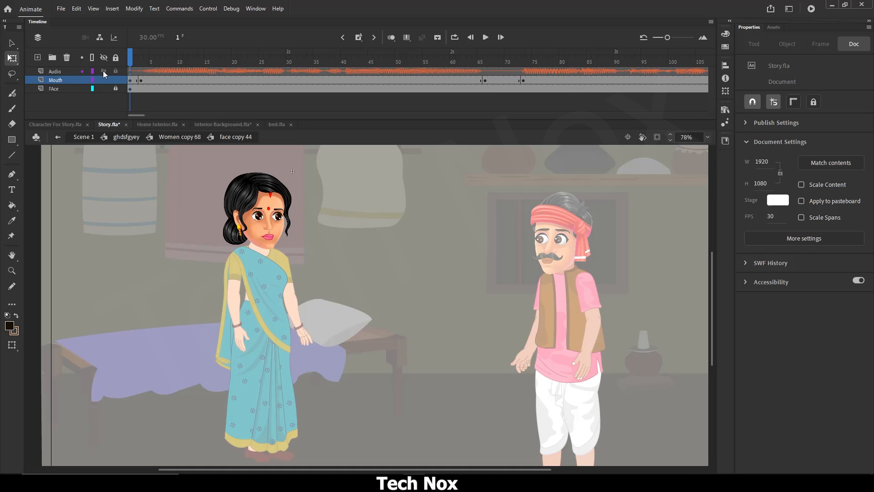
pyautogui.hotkey('ctrl', 's')
pyautogui.scroll(-3, 345, 293)
pyautogui.scroll(3, 352, 291)
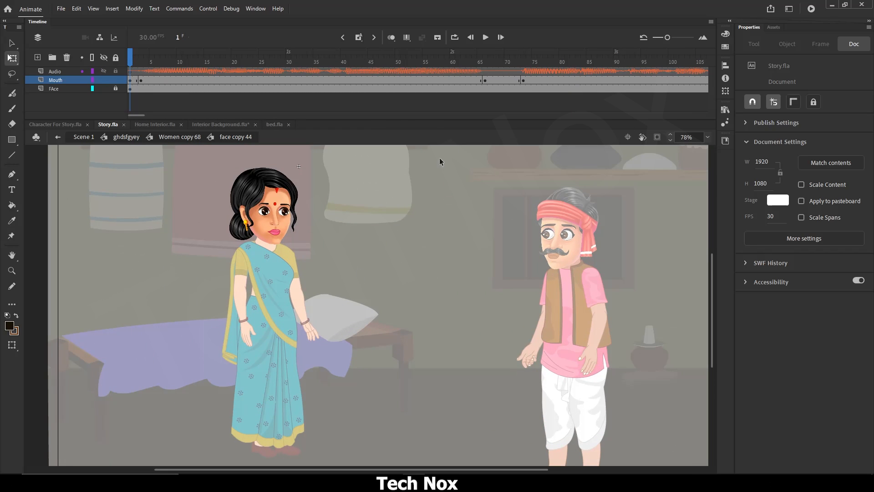
pyautogui.click(485, 38)
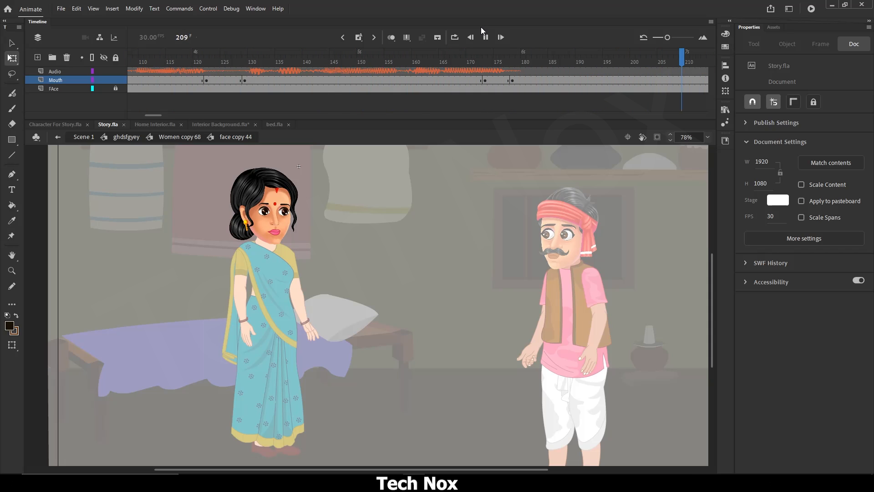
pyautogui.click(486, 37)
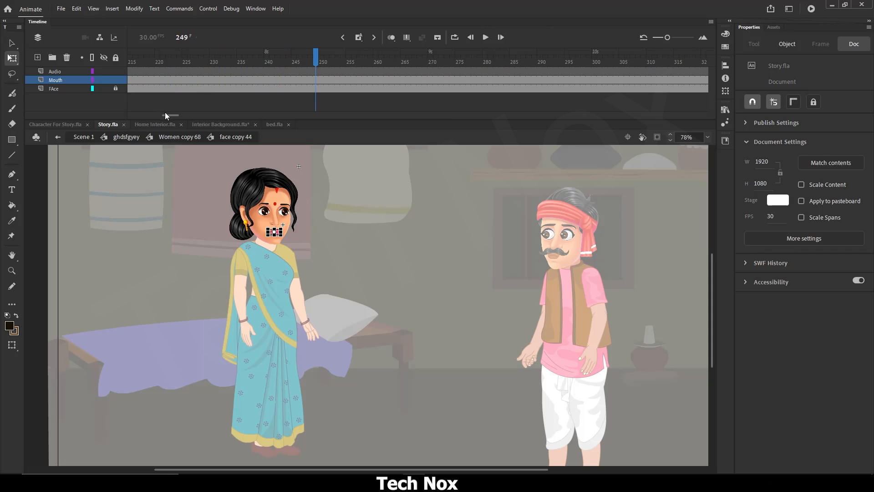
pyautogui.moveTo(166, 114); pyautogui.dragTo(127, 113)
pyautogui.click(130, 60)
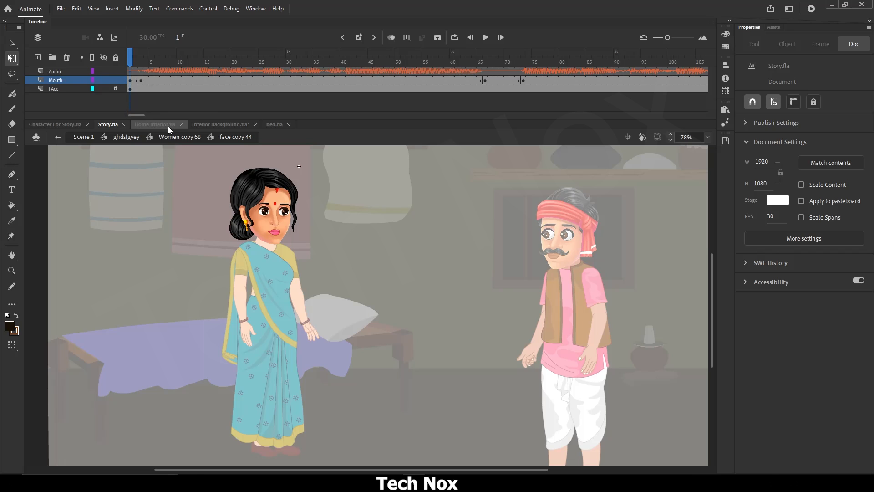
# Step: Return to Scene 1 and preview the shot from frame 698, replaying the pause in the speech from frame 758
pyautogui.click(81, 139)
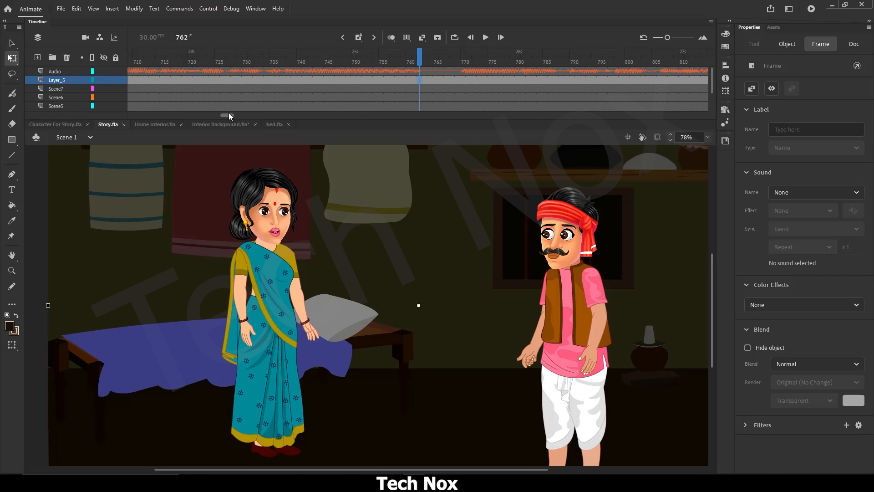
pyautogui.moveTo(229, 115); pyautogui.dragTo(223, 114)
pyautogui.click(315, 56)
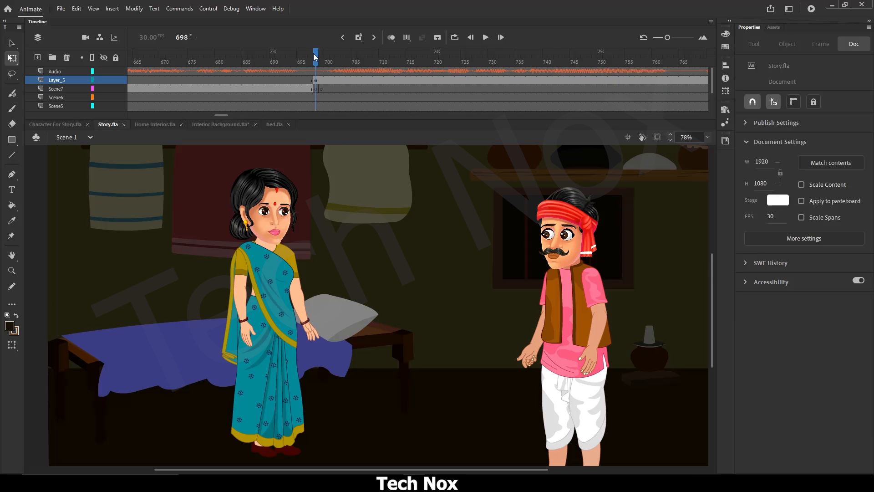
pyautogui.click(486, 38)
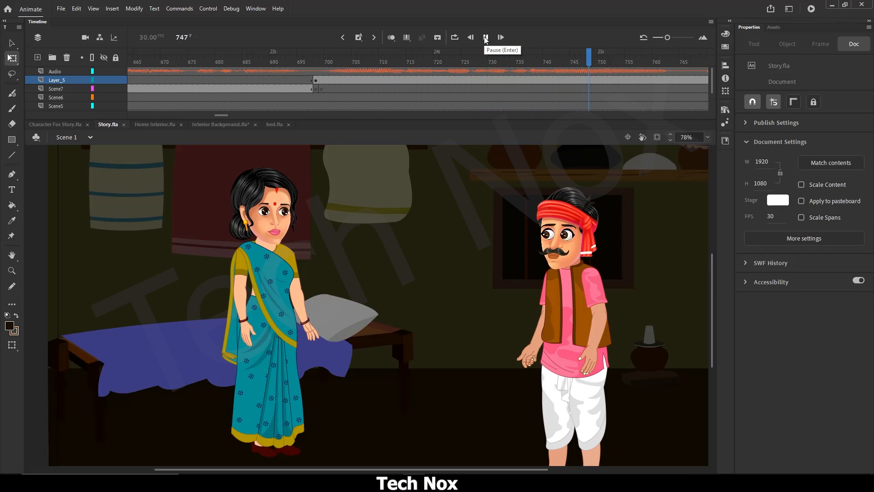
pyautogui.moveTo(228, 115); pyautogui.dragTo(230, 114)
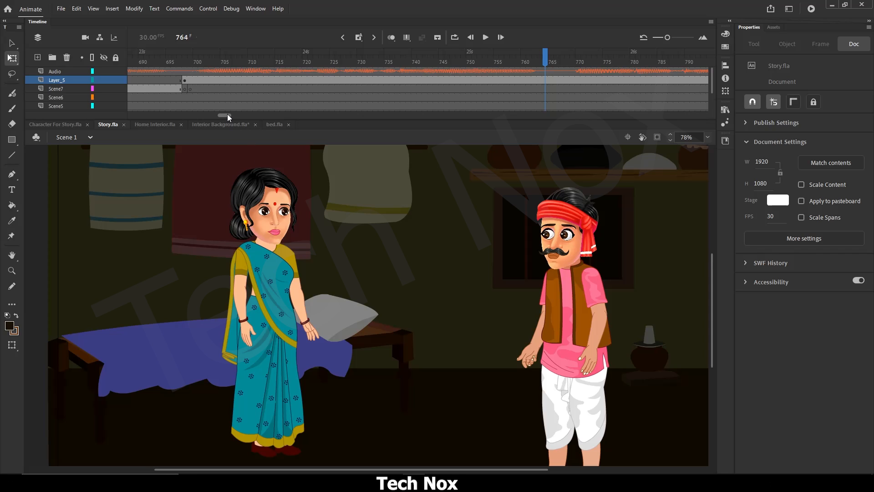
pyautogui.moveTo(228, 114); pyautogui.dragTo(231, 114)
pyautogui.moveTo(400, 60); pyautogui.dragTo(457, 60)
pyautogui.click(381, 60)
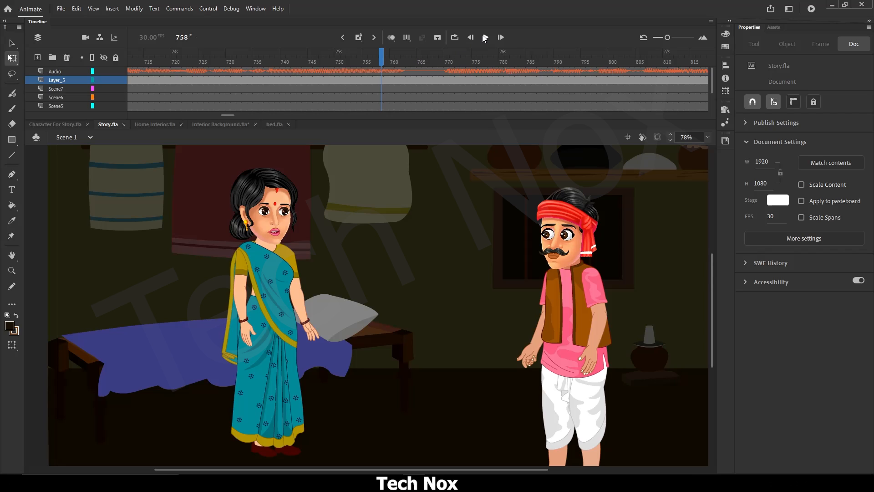
pyautogui.click(486, 38)
pyautogui.click(485, 37)
# Step: Open the woman's Women copy 68 symbol at its frame 72 and enlarge the timeline to show all body-part layers
pyautogui.click(442, 62)
pyautogui.doubleClick(276, 254)
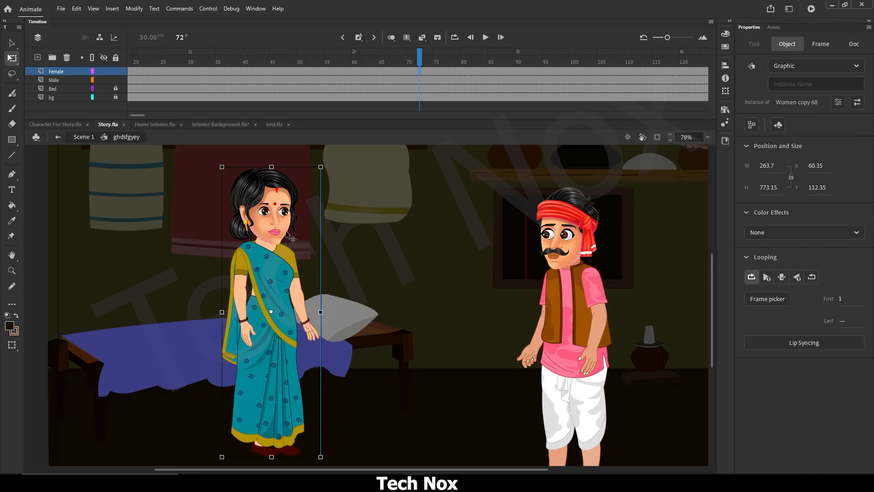
pyautogui.moveTo(268, 273); pyautogui.dragTo(286, 273)
pyautogui.hotkey('ctrl', 'z')
pyautogui.doubleClick(272, 259)
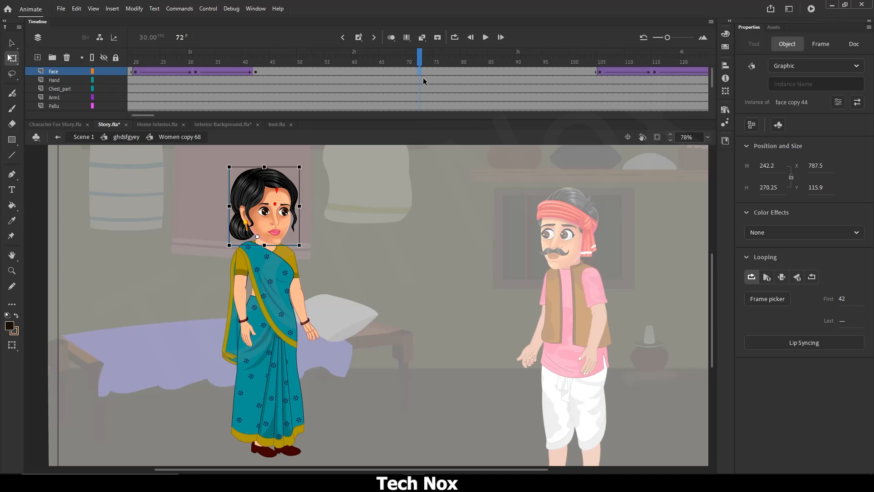
pyautogui.moveTo(141, 115); pyautogui.dragTo(138, 121)
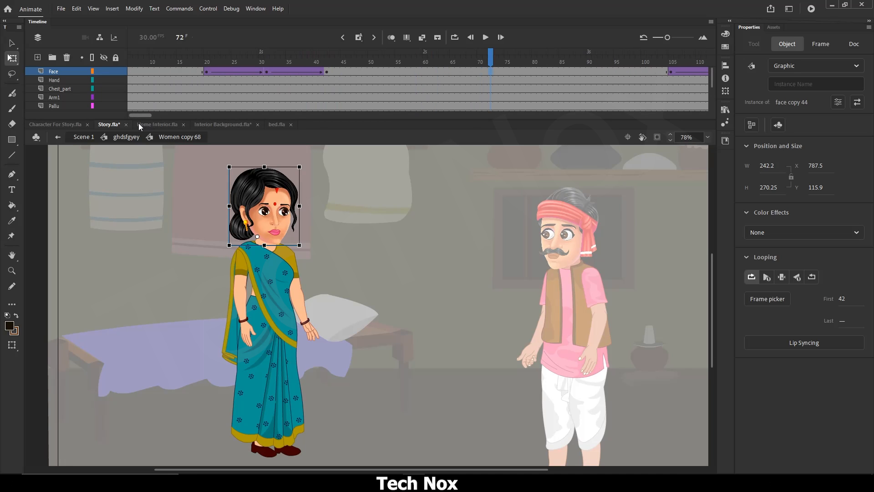
pyautogui.moveTo(488, 119); pyautogui.dragTo(469, 199)
pyautogui.scroll(-1, 405, 287)
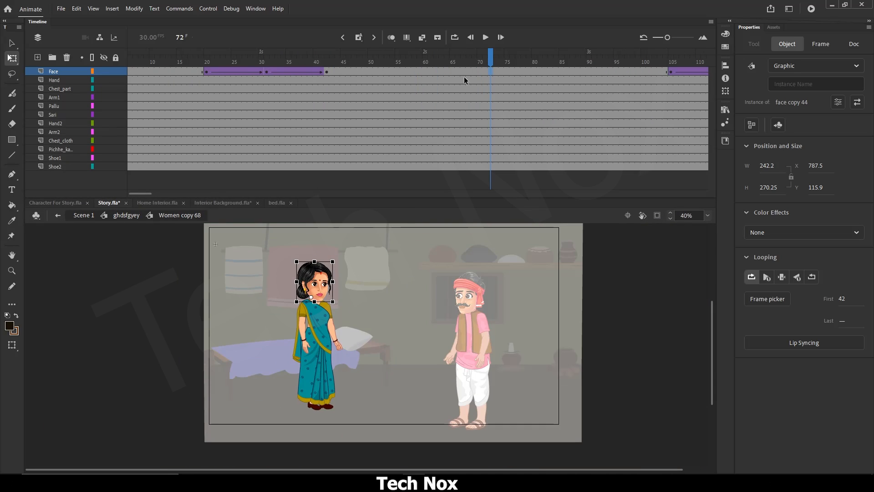
# Step: Insert keyframes on all of the woman's layers, from Face to Shoe2, at frame 72 and at frame 60
pyautogui.click(487, 69)
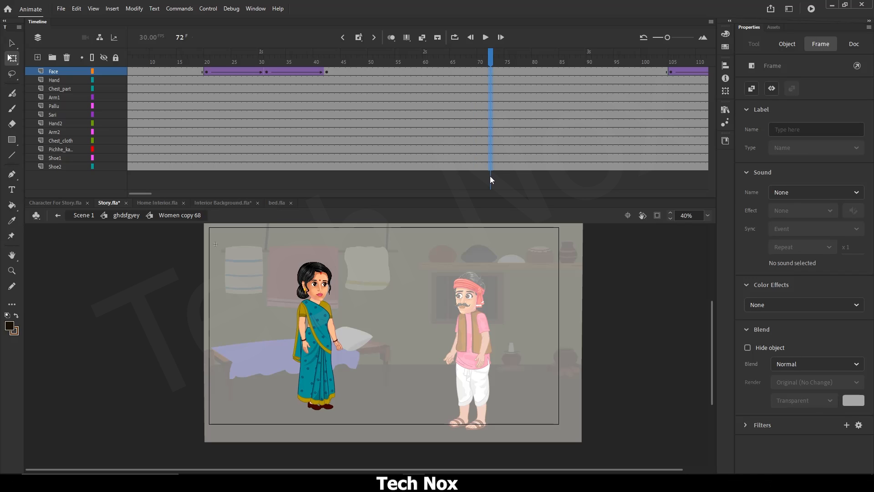
pyautogui.keyDown('shift'); pyautogui.click(487, 167); pyautogui.keyUp('shift')
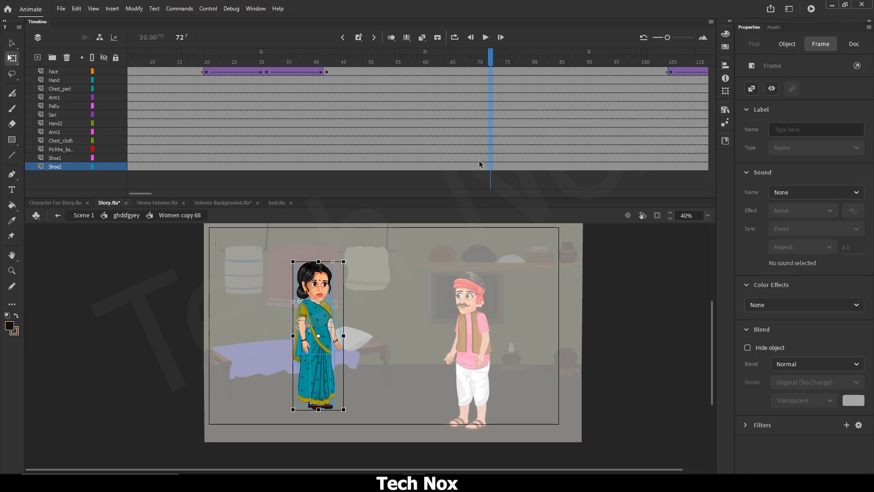
pyautogui.press('F6')
pyautogui.moveTo(427, 69); pyautogui.dragTo(424, 171)
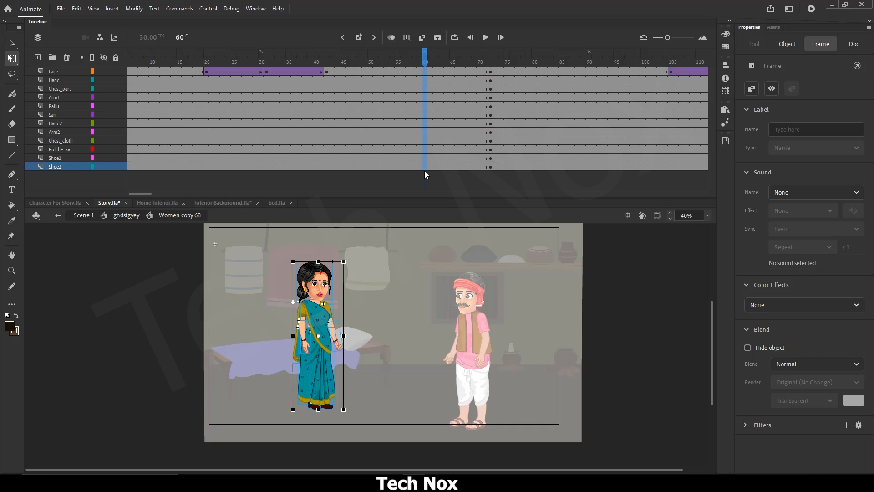
pyautogui.press('F6')
pyautogui.moveTo(147, 194); pyautogui.dragTo(134, 197)
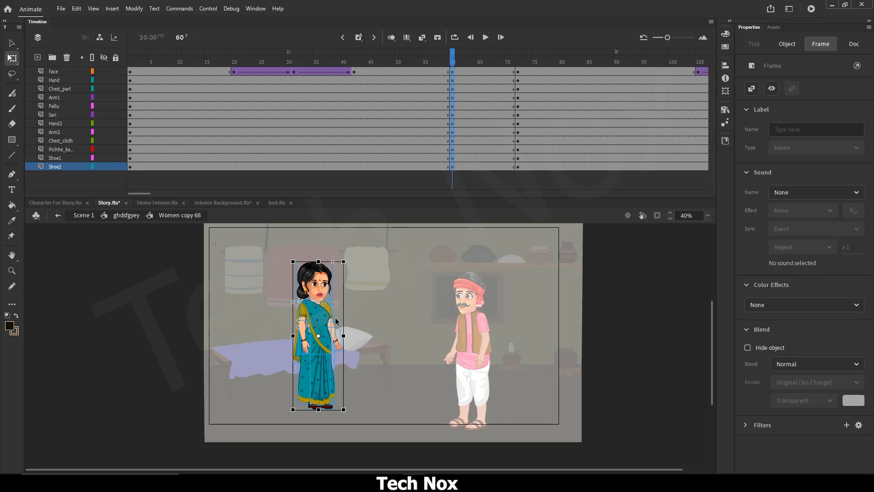
pyautogui.hotkey('ctrl', '=')
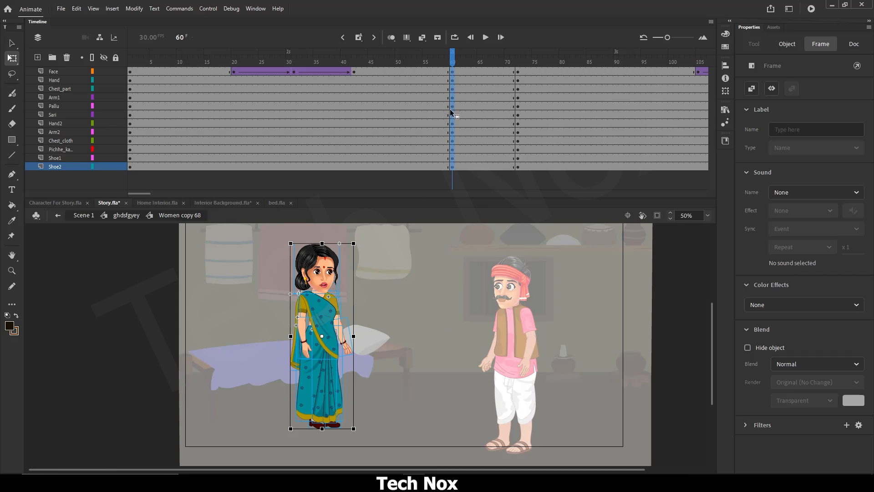
# Step: Return to Scene 1 and play the shot, checking the end of the woman's speech around frames 864 to 880
pyautogui.click(517, 60)
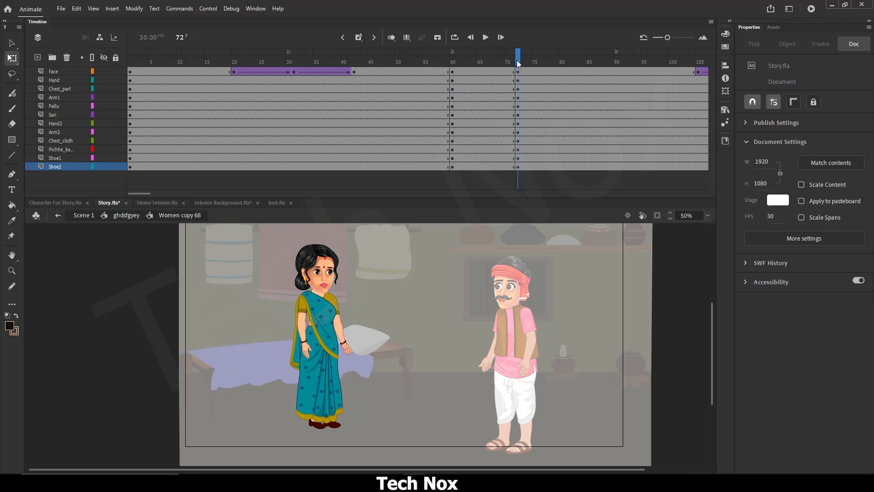
pyautogui.moveTo(144, 193); pyautogui.dragTo(147, 193)
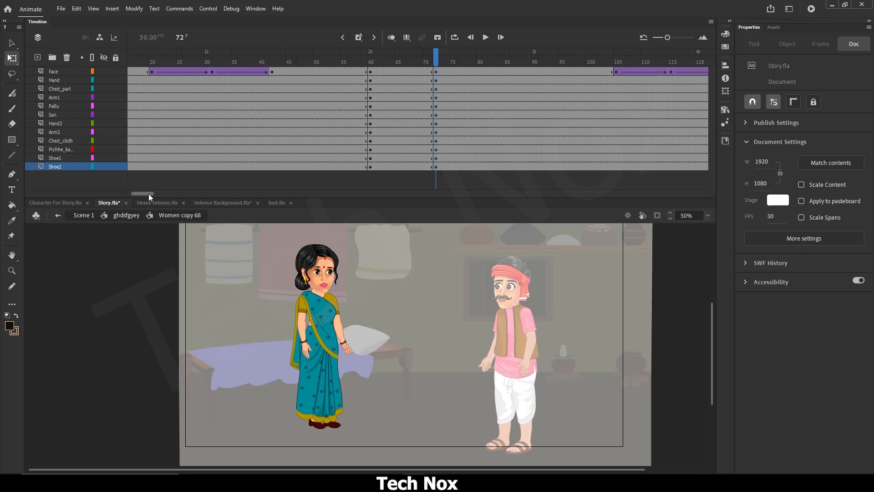
pyautogui.click(120, 217)
pyautogui.click(84, 215)
pyautogui.click(486, 37)
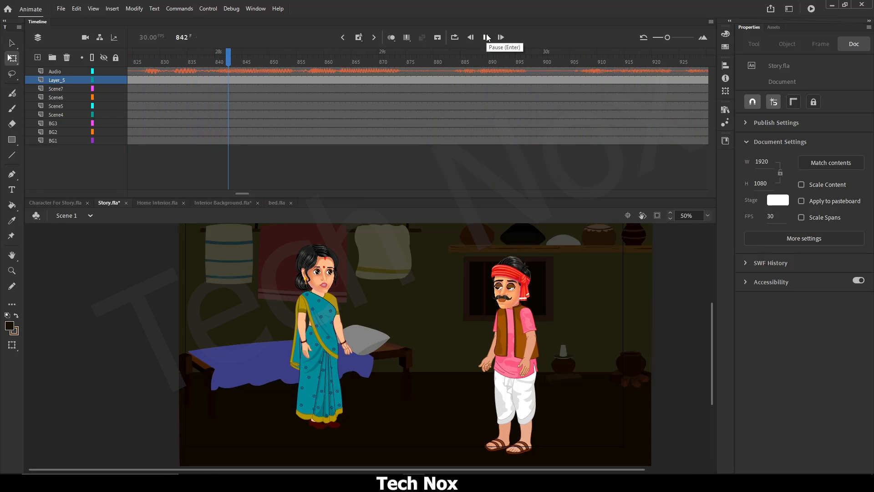
pyautogui.click(487, 37)
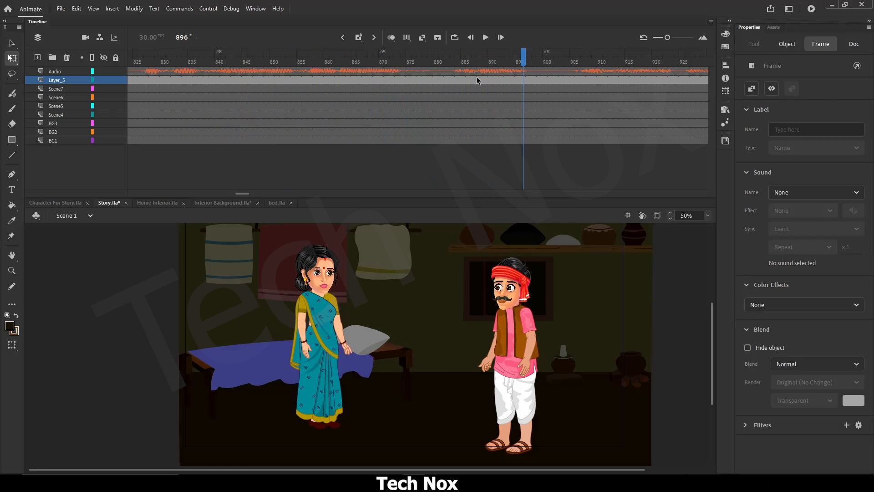
pyautogui.click(438, 60)
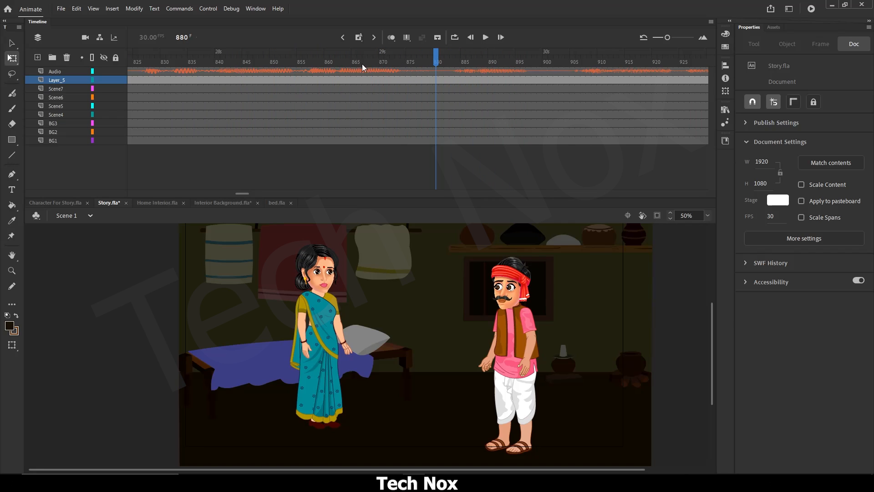
pyautogui.click(349, 57)
# Step: Open Women copy 68 from scene frame 880 and insert keyframes for all her body parts at its frame 183
pyautogui.click(436, 54)
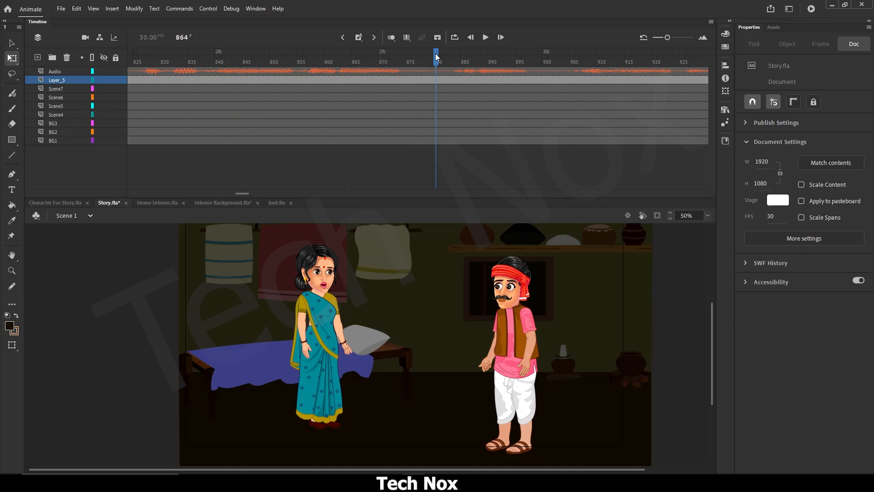
pyautogui.doubleClick(325, 300)
pyautogui.doubleClick(325, 301)
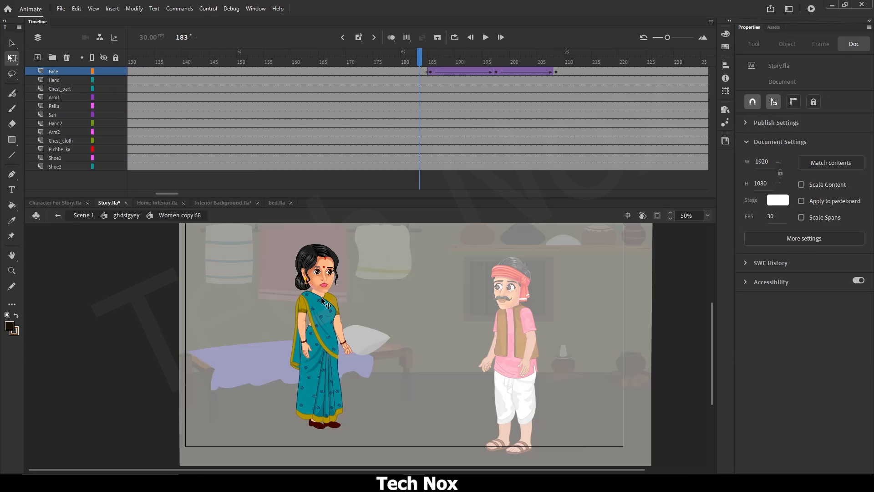
pyautogui.moveTo(272, 247); pyautogui.dragTo(363, 417)
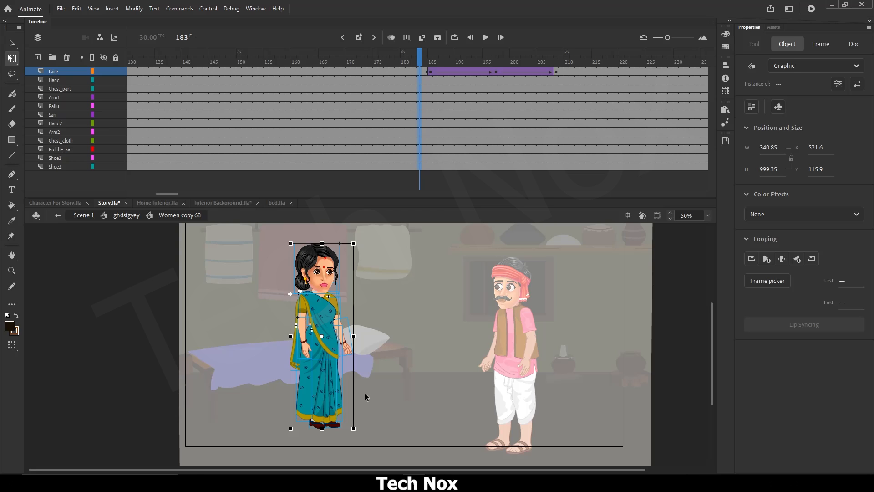
pyautogui.press('F6')
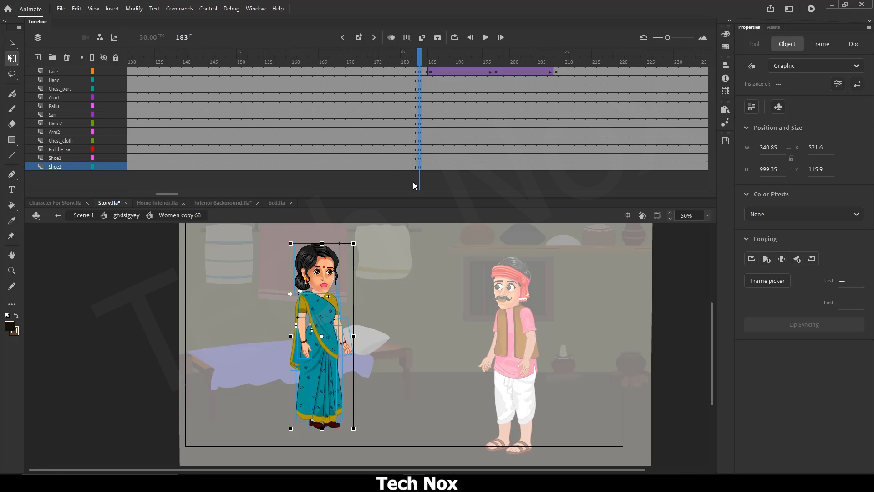
# Step: Clear the Face layer's keyframes and their tweens between frames 102 and 127
pyautogui.moveTo(163, 195); pyautogui.dragTo(155, 191)
pyautogui.moveTo(286, 60)
pyautogui.mouseDown()
pyautogui.moveTo(389, 59)
pyautogui.moveTo(275, 68)
pyautogui.moveTo(404, 71)
pyautogui.moveTo(424, 91)
pyautogui.moveTo(272, 57)
pyautogui.mouseUp()
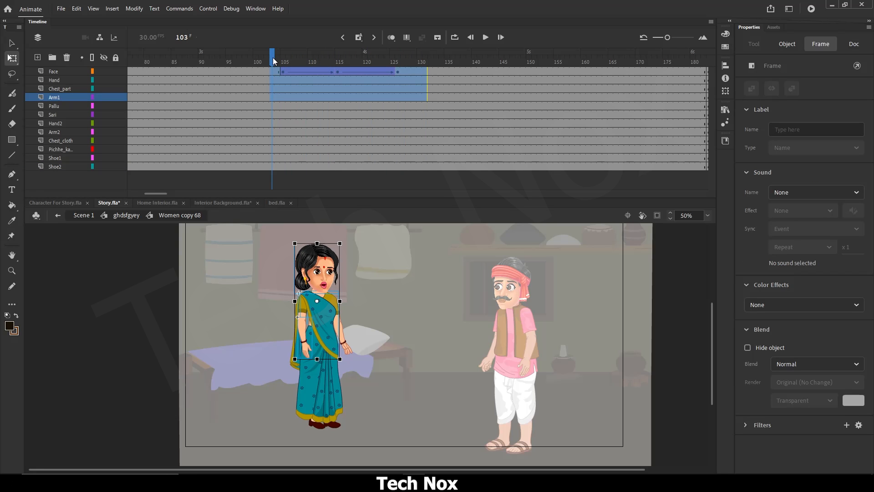
pyautogui.click(441, 72)
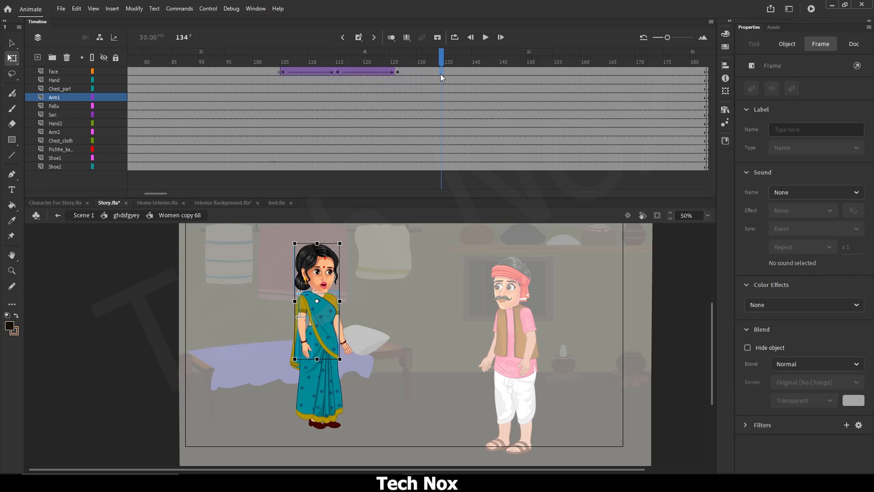
pyautogui.moveTo(406, 72); pyautogui.dragTo(267, 68)
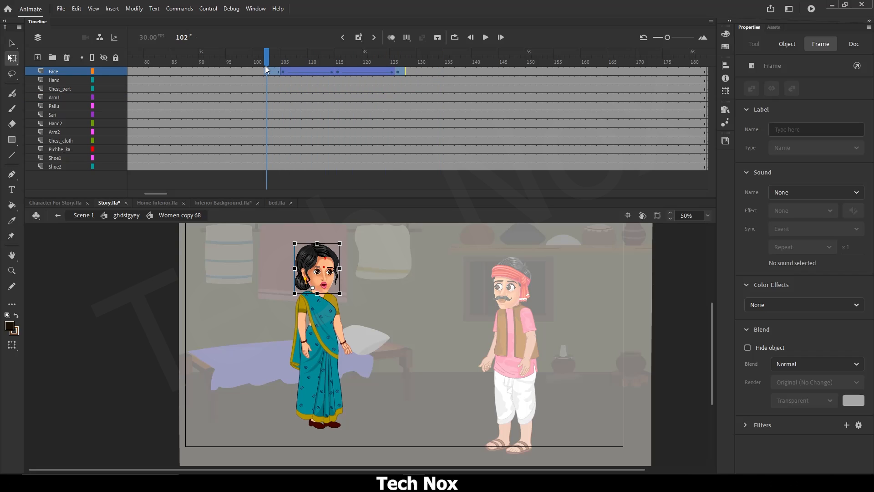
pyautogui.hotkey('shift', 'F6')
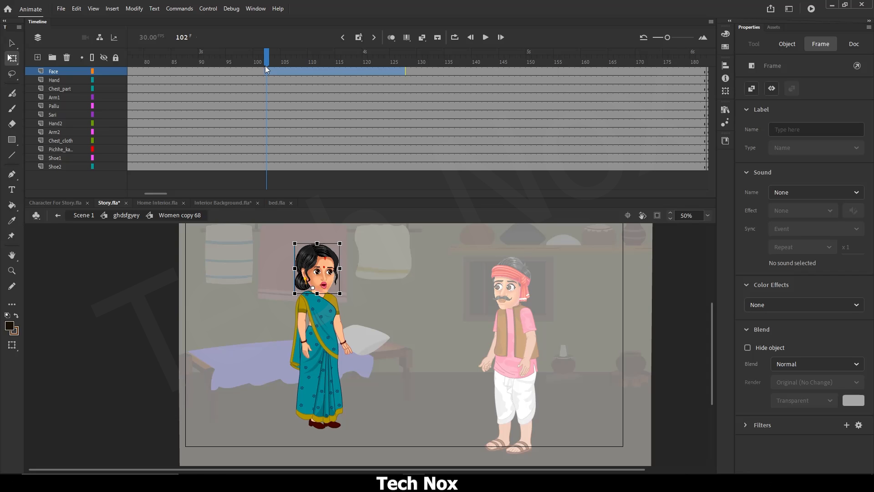
pyautogui.moveTo(154, 194); pyautogui.dragTo(143, 199)
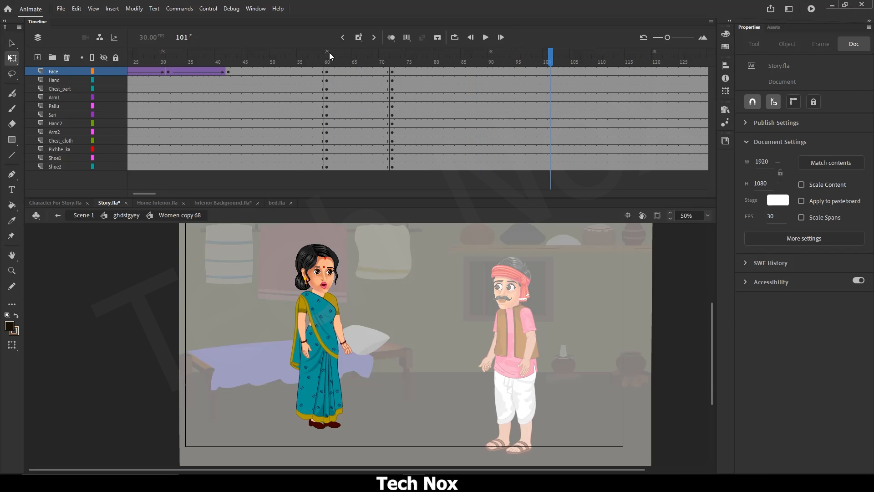
# Step: At frame 72 of Women copy 68, swing Arm2 and Hand2 outward from the shoulder and bend the forearm up at the elbow
pyautogui.click(327, 54)
pyautogui.hotkey('alt', '.')
pyautogui.click(325, 57)
pyautogui.click(392, 59)
pyautogui.moveTo(713, 326); pyautogui.dragTo(713, 323)
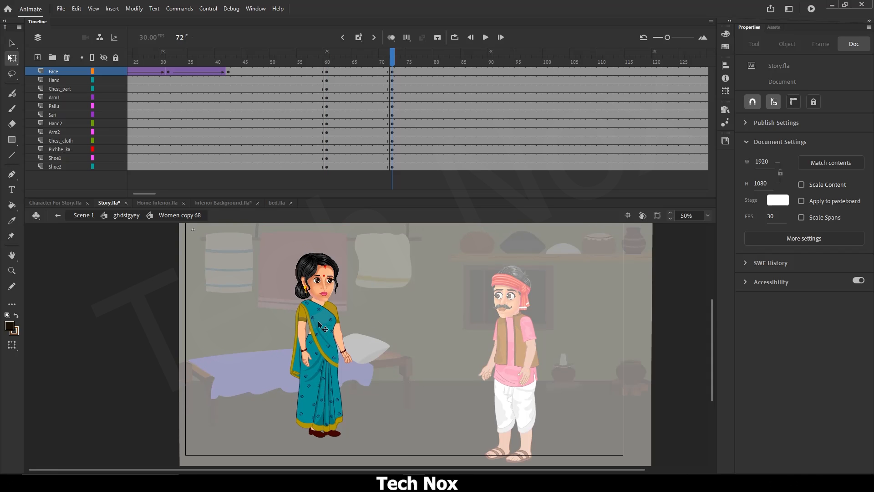
pyautogui.moveTo(362, 195); pyautogui.dragTo(364, 168)
pyautogui.scroll(2, 309, 309)
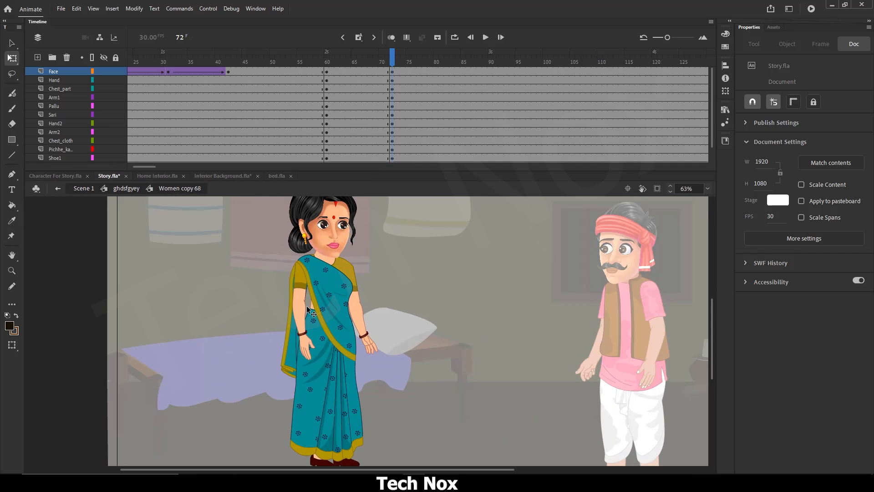
pyautogui.scroll(1, 307, 306)
pyautogui.scroll(-2, 358, 326)
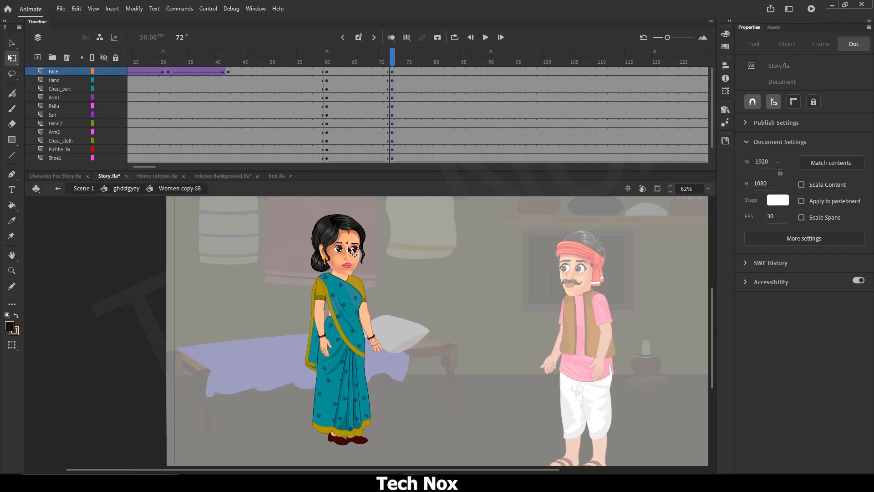
pyautogui.click(367, 324)
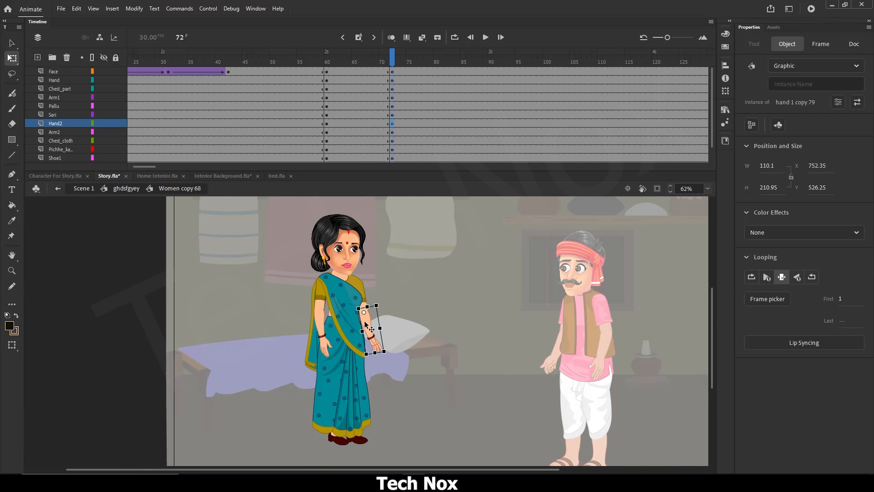
pyautogui.scroll(3, 365, 322)
pyautogui.click(371, 287)
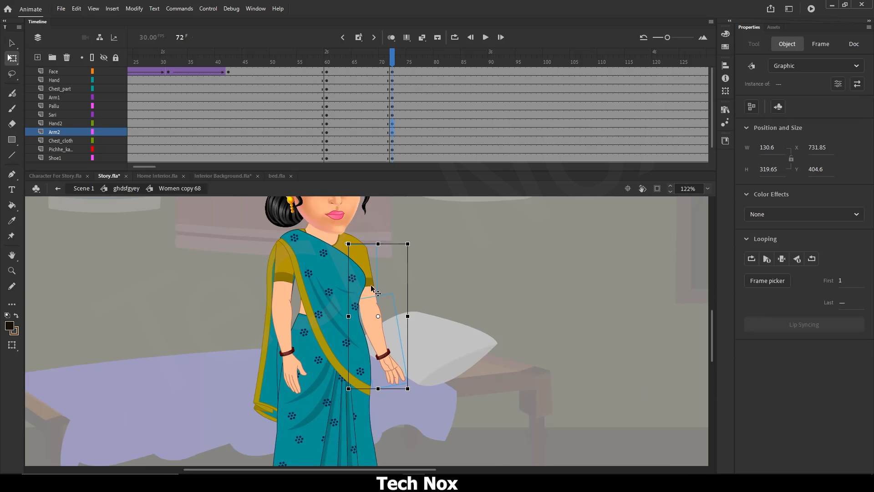
pyautogui.moveTo(378, 316); pyautogui.dragTo(364, 250)
pyautogui.moveTo(410, 391); pyautogui.dragTo(450, 251)
pyautogui.click(426, 362)
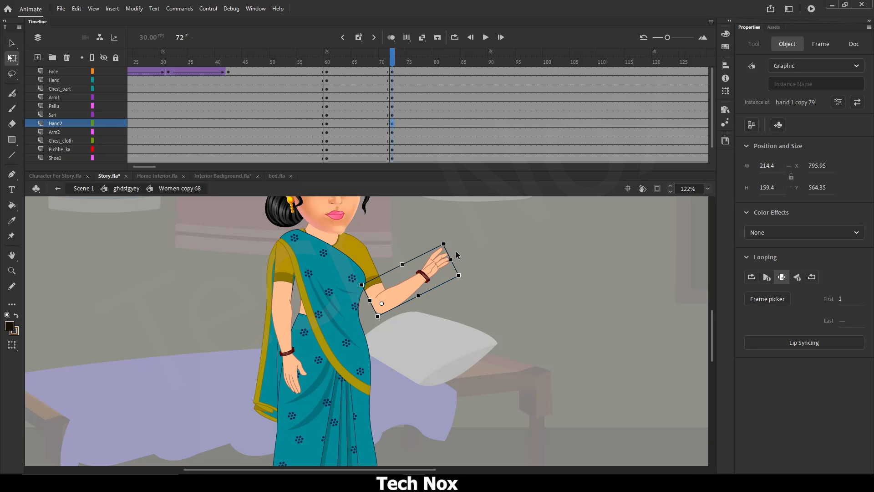
# Step: Compare the hand poses on frames 1 to 4 inside hand 1 copy 79, and return to Women copy 68
pyautogui.doubleClick(415, 283)
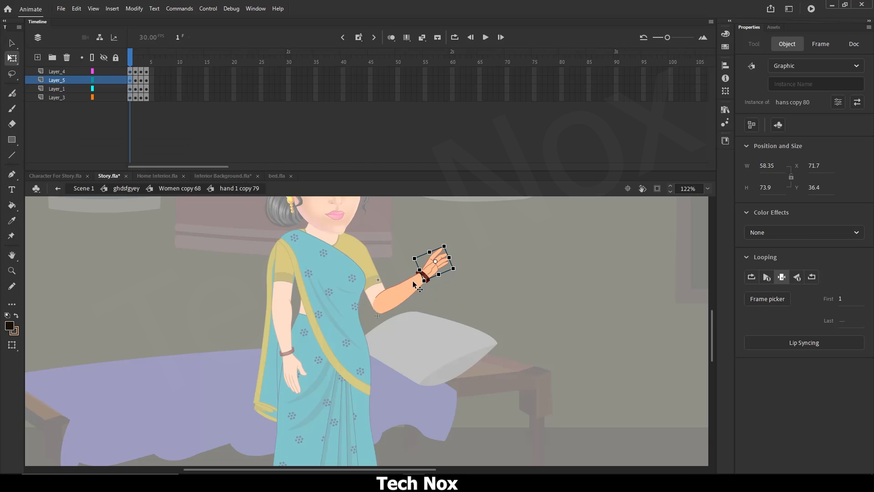
pyautogui.click(135, 62)
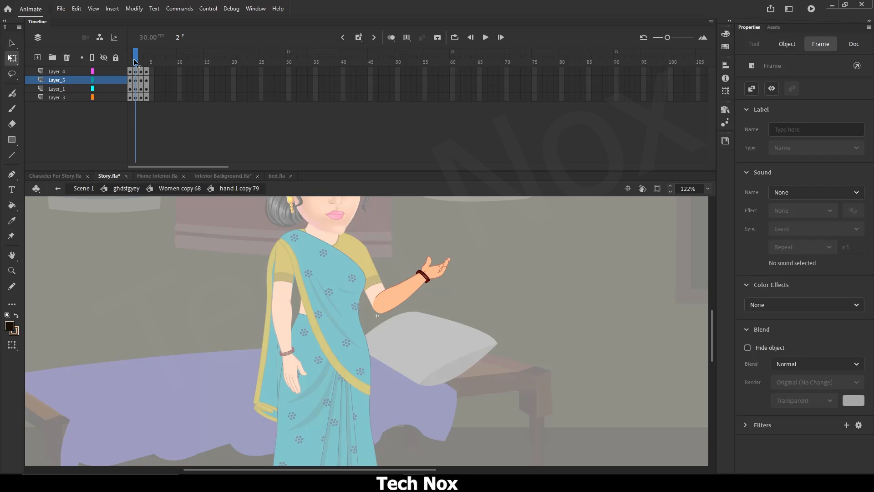
pyautogui.click(141, 63)
pyautogui.click(147, 63)
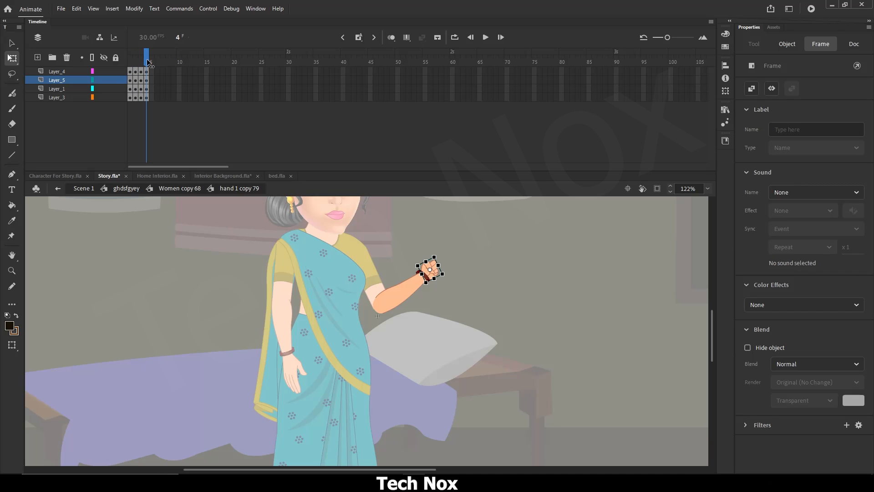
pyautogui.click(141, 63)
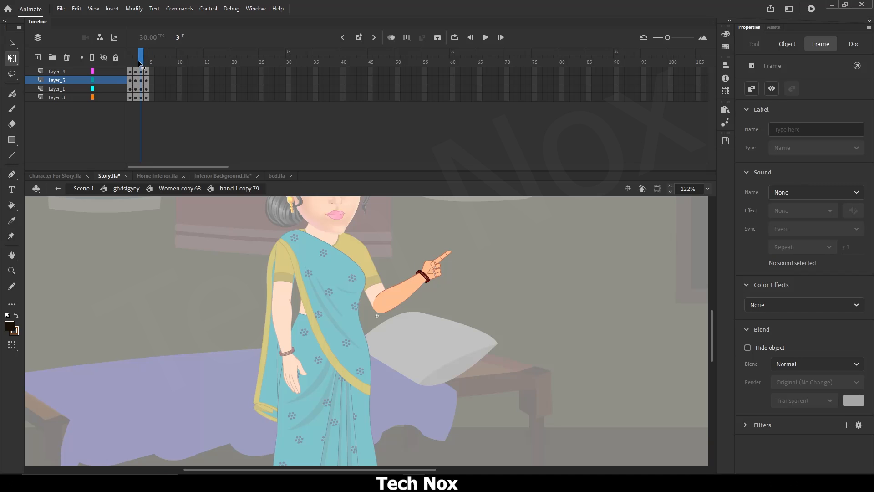
pyautogui.click(135, 62)
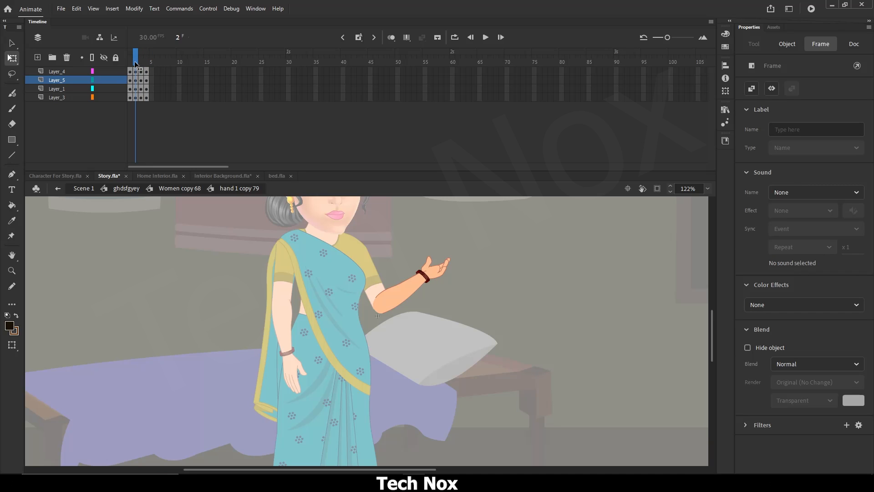
pyautogui.click(136, 62)
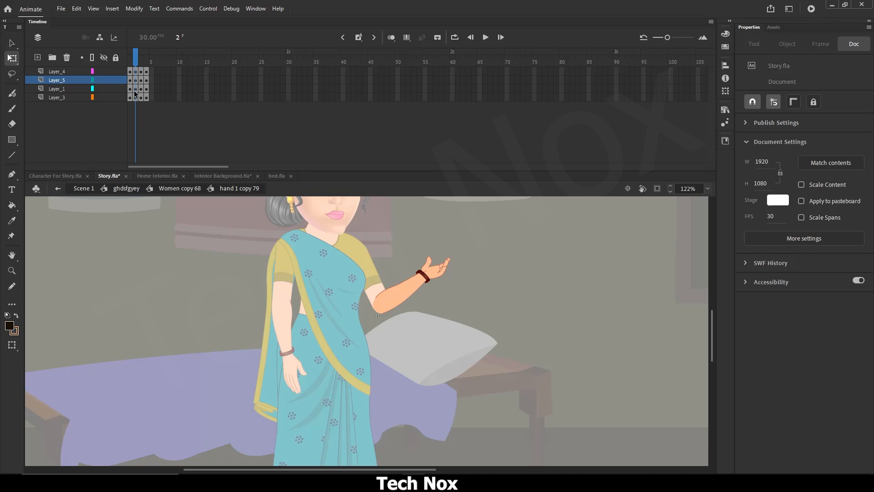
pyautogui.click(130, 62)
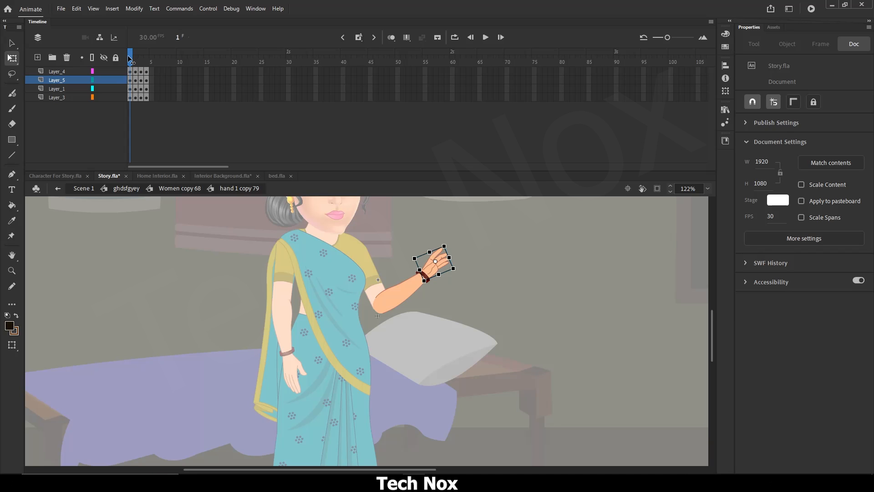
pyautogui.click(135, 62)
pyautogui.click(141, 63)
pyautogui.click(146, 63)
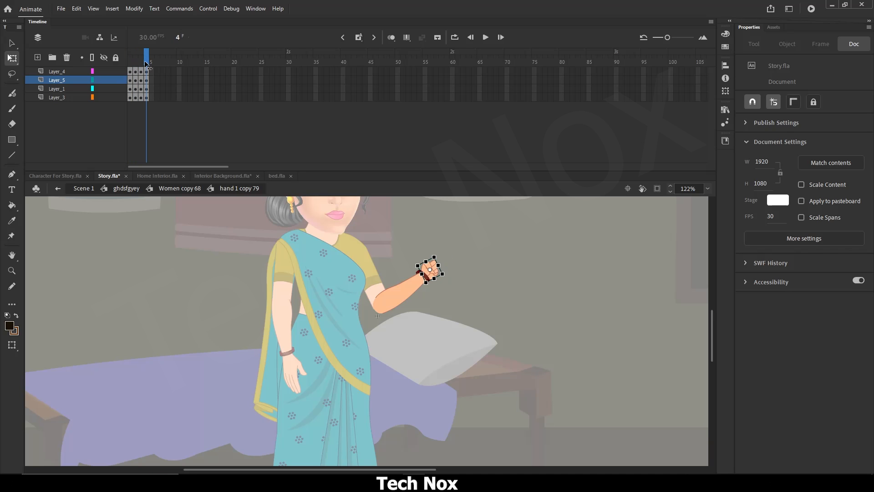
pyautogui.click(140, 63)
pyautogui.click(135, 63)
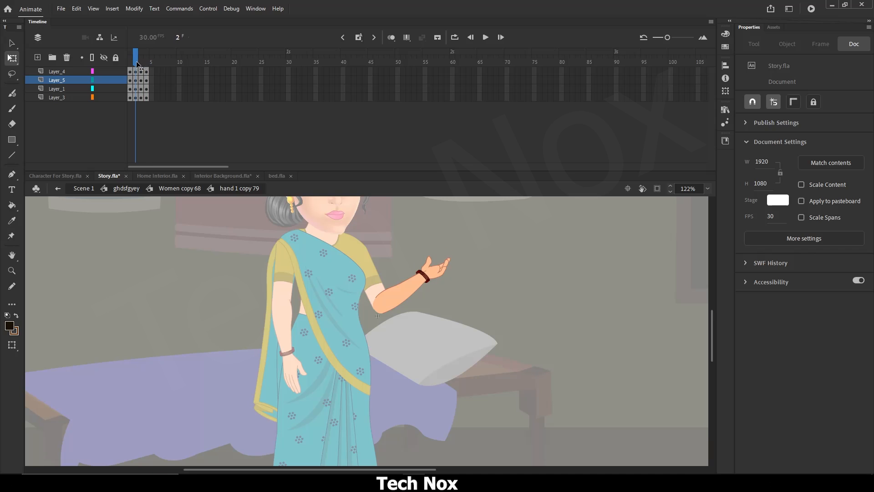
pyautogui.click(190, 190)
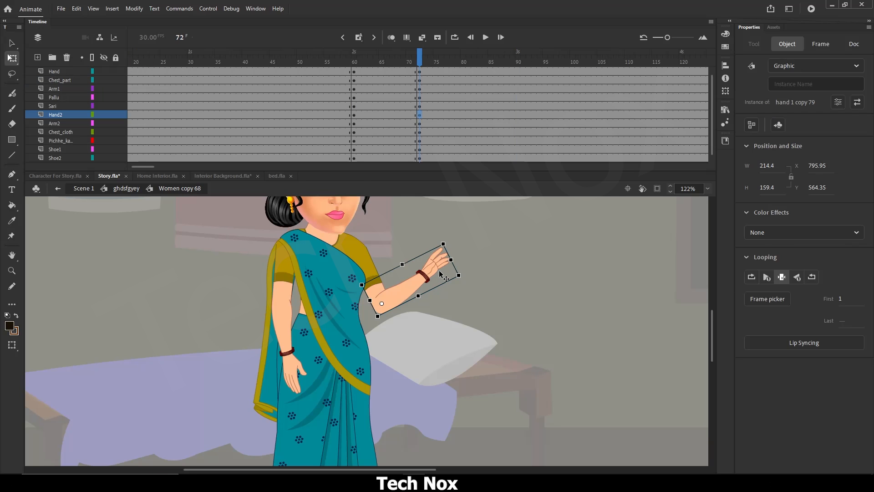
# Step: Set the first frame of the Hand2 graphic to 2 at frame 72
pyautogui.click(840, 300)
pyautogui.write('2')
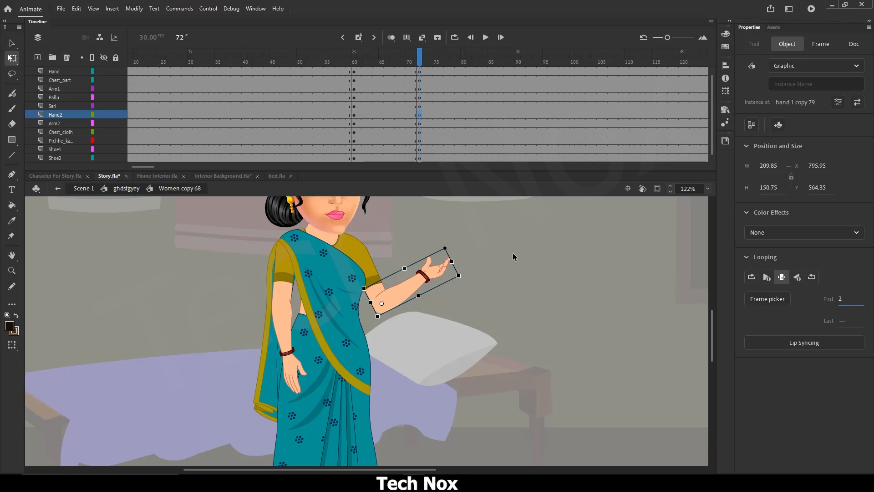
pyautogui.click(512, 253)
pyautogui.click(282, 291)
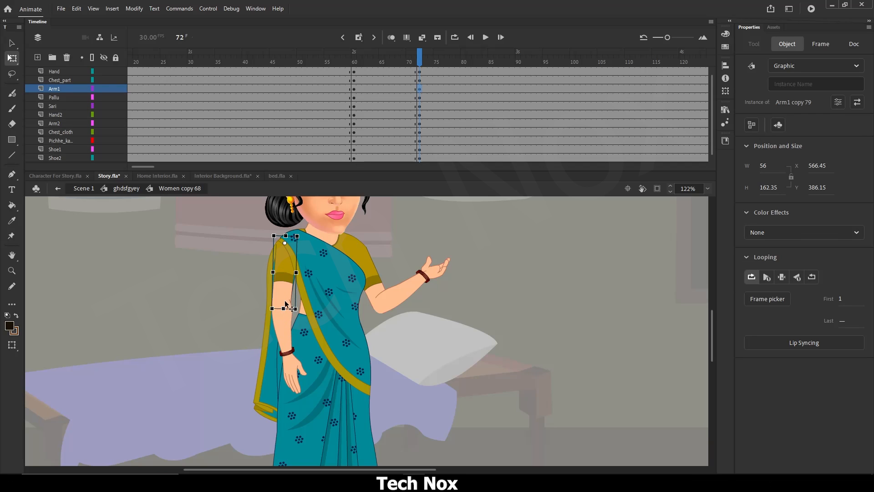
pyautogui.click(229, 284)
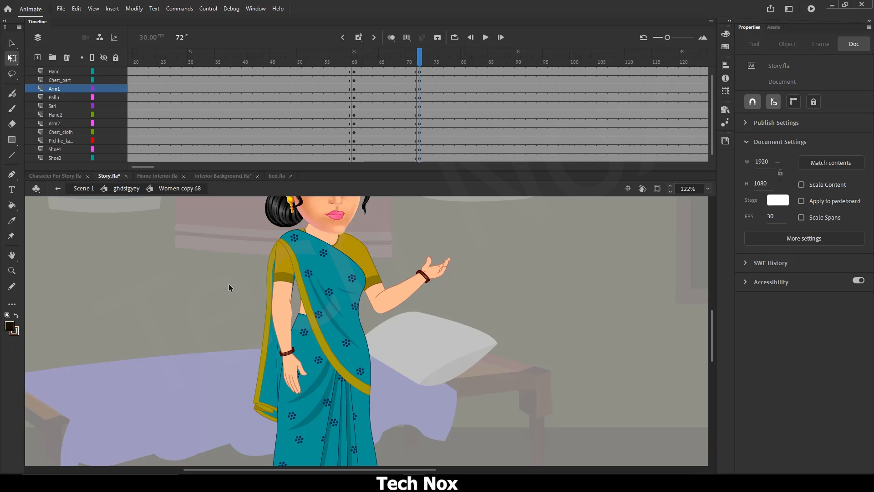
pyautogui.click(282, 287)
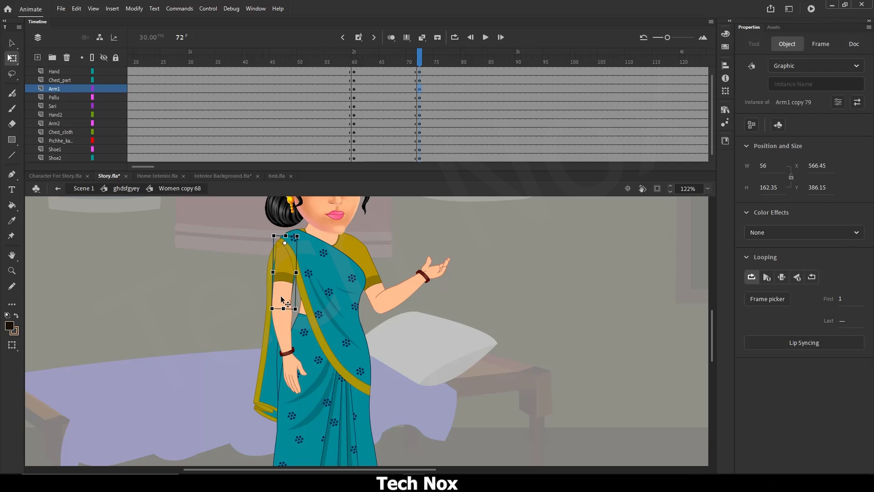
pyautogui.keyDown('shift'); pyautogui.click(285, 336); pyautogui.keyUp('shift')
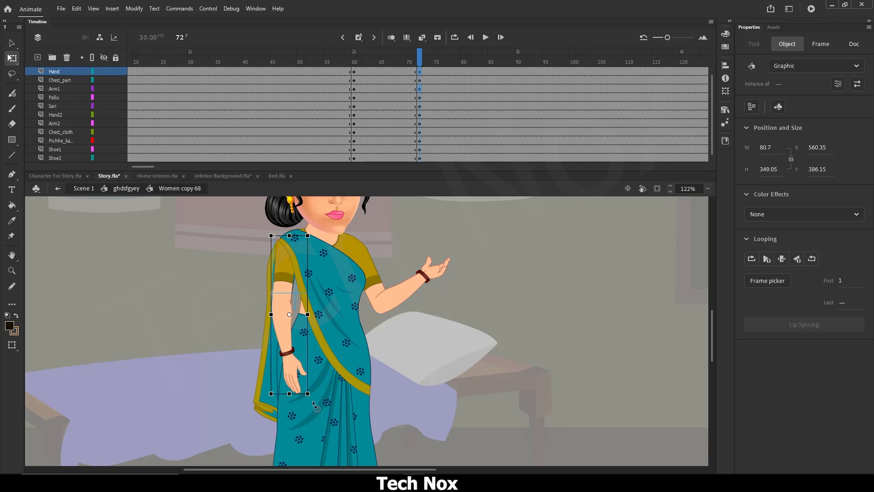
pyautogui.moveTo(314, 407); pyautogui.dragTo(279, 393)
pyautogui.hotkey('ctrl', 'z')
pyautogui.click(215, 299)
pyautogui.click(286, 285)
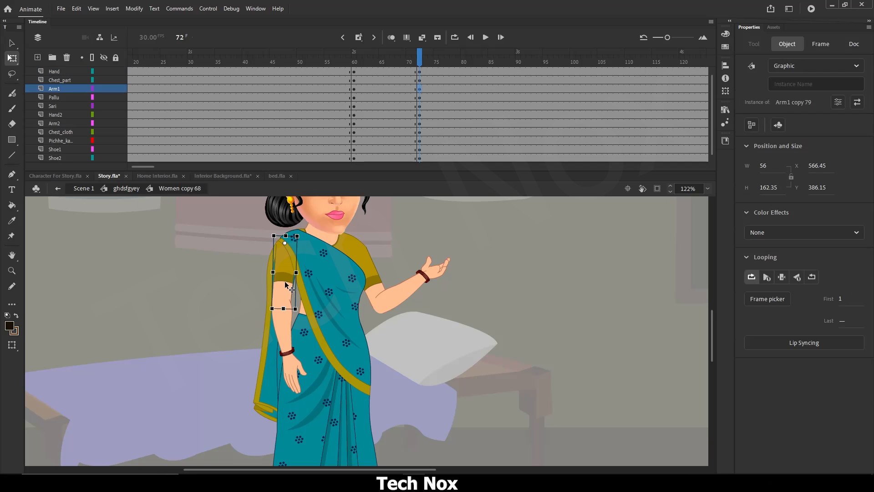
pyautogui.moveTo(285, 272); pyautogui.dragTo(285, 245)
pyautogui.keyDown('shift'); pyautogui.click(283, 339); pyautogui.keyUp('shift')
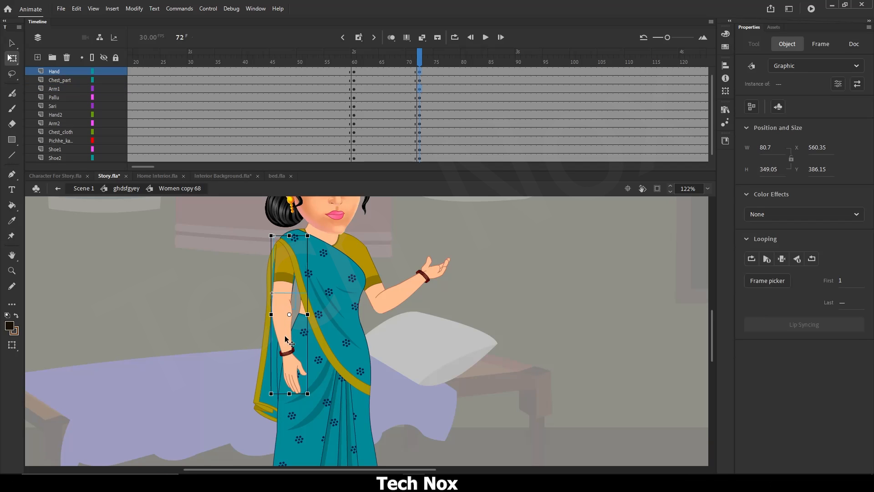
pyautogui.moveTo(290, 316); pyautogui.dragTo(287, 269)
pyautogui.moveTo(289, 248); pyautogui.dragTo(285, 243)
pyautogui.click(286, 286)
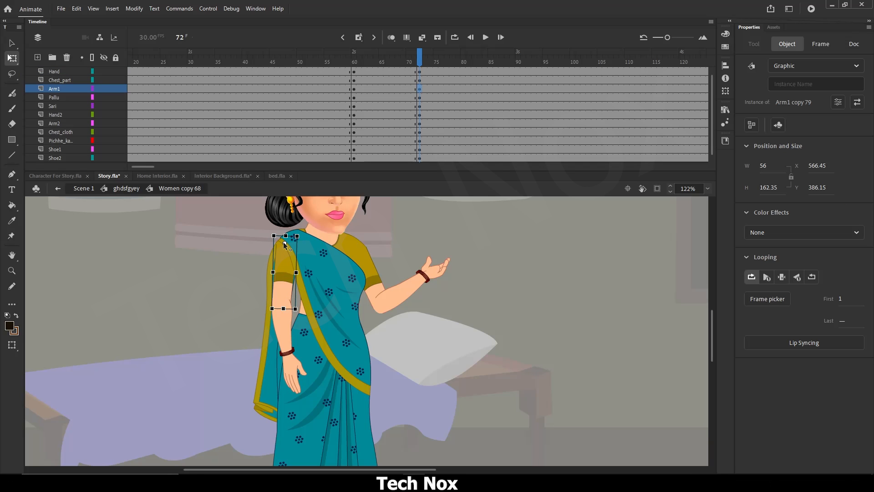
pyautogui.keyDown('shift'); pyautogui.click(288, 324); pyautogui.keyUp('shift')
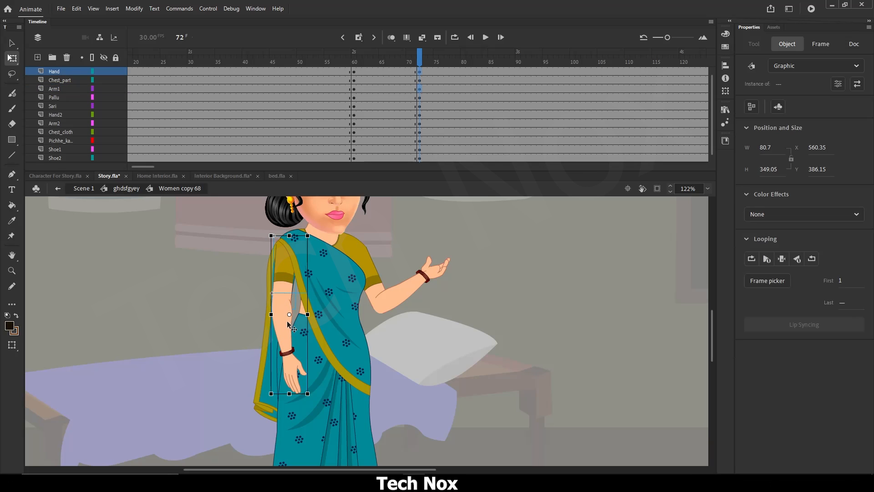
pyautogui.moveTo(289, 314); pyautogui.dragTo(285, 243)
pyautogui.press('Escape')
pyautogui.click(284, 337)
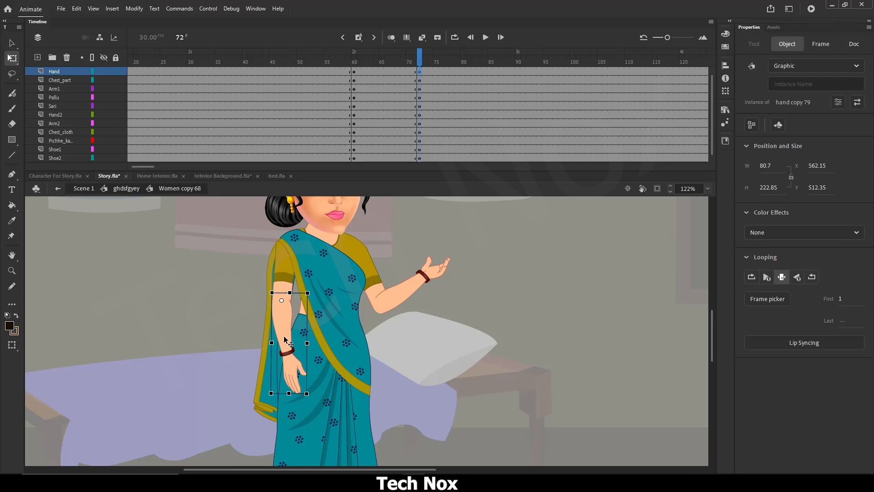
pyautogui.click(285, 285)
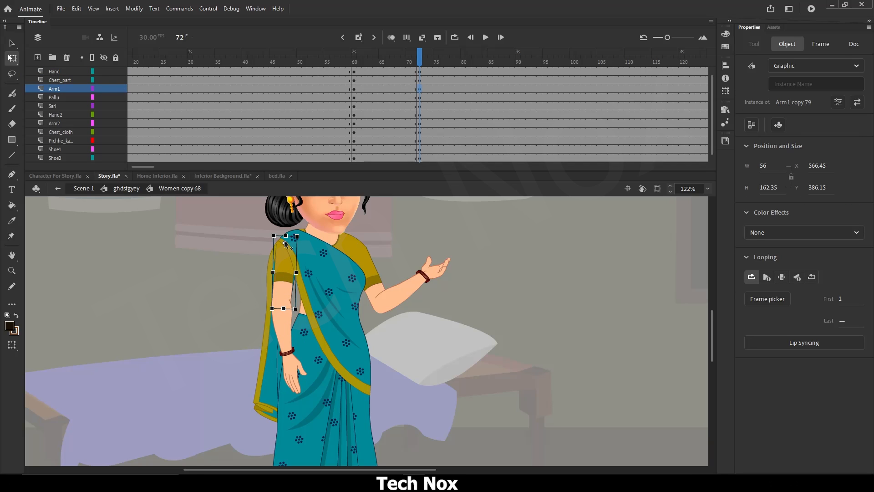
# Step: Swing Arm1 and Hand outward together from the shoulder at frame 72, and bend the forearm up at the elbow
pyautogui.click(283, 338)
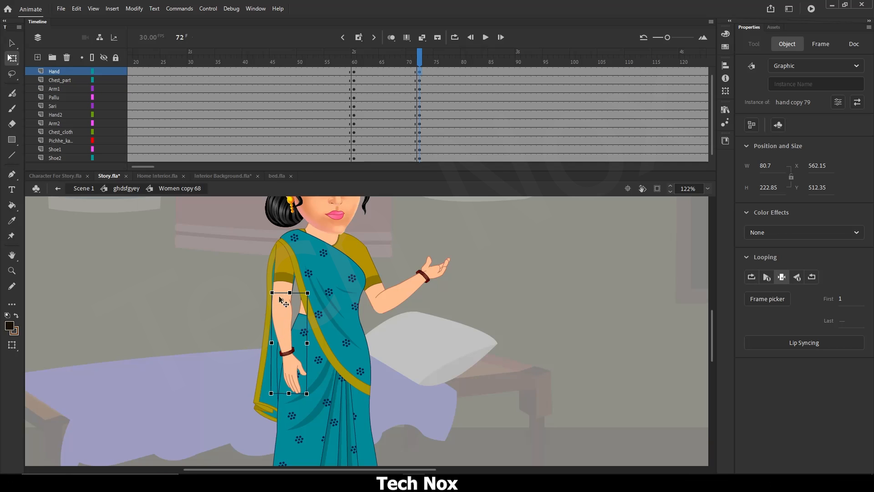
pyautogui.keyDown('shift'); pyautogui.click(287, 285); pyautogui.keyUp('shift')
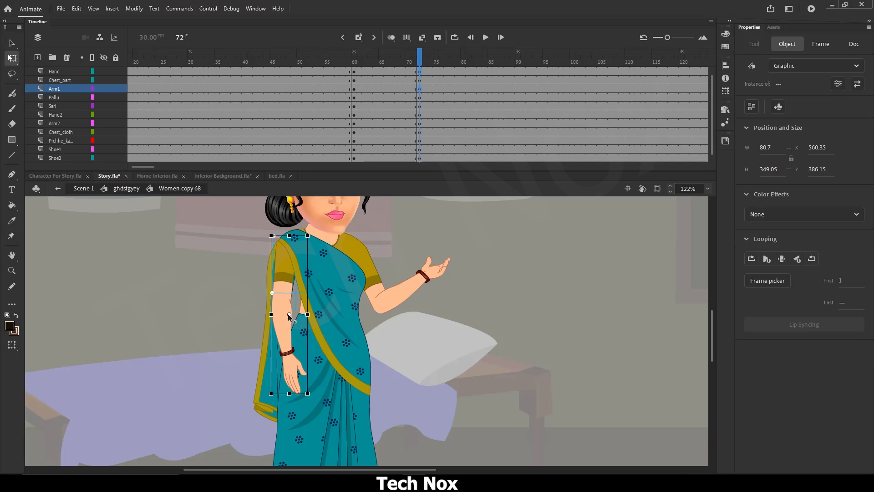
pyautogui.moveTo(289, 314); pyautogui.dragTo(284, 247)
pyautogui.moveTo(313, 402); pyautogui.dragTo(224, 269)
pyautogui.click(228, 341)
pyautogui.click(268, 380)
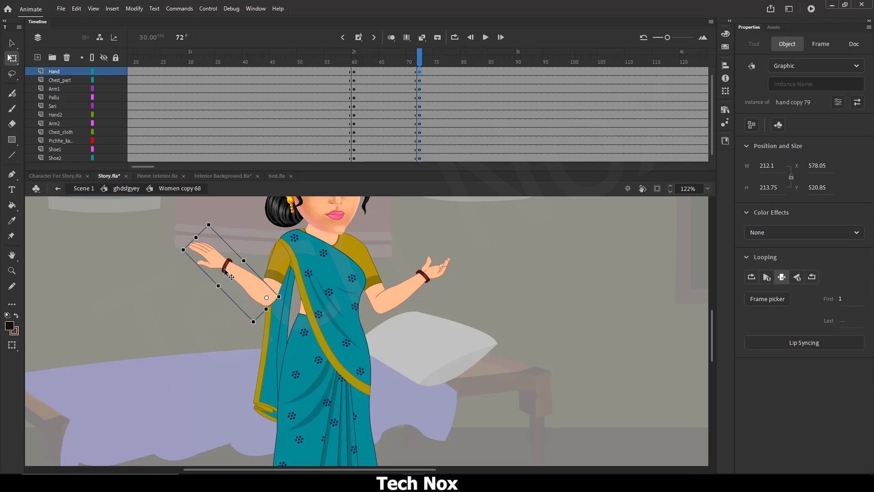
# Step: Check the hand poses inside hand copy 79, and set the Hand graphic's first frame to 2 in Women copy 68
pyautogui.doubleClick(226, 271)
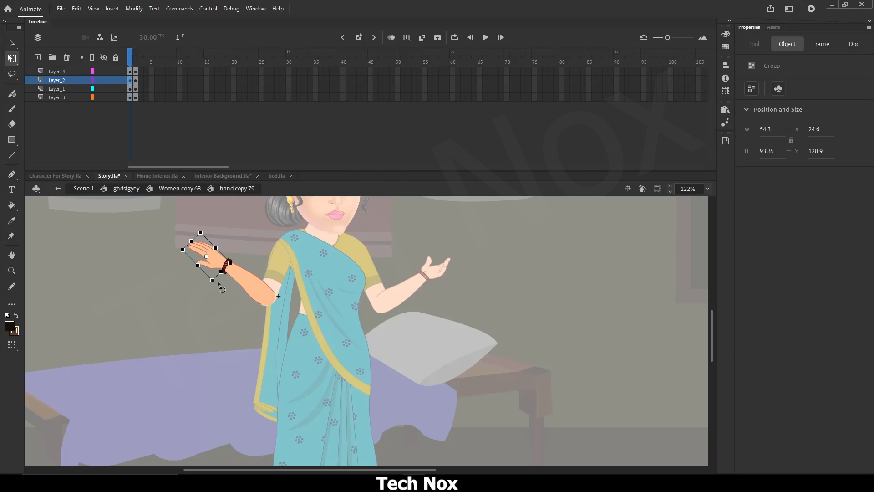
pyautogui.moveTo(132, 58)
pyautogui.mouseDown()
pyautogui.moveTo(137, 64)
pyautogui.moveTo(128, 66)
pyautogui.mouseUp()
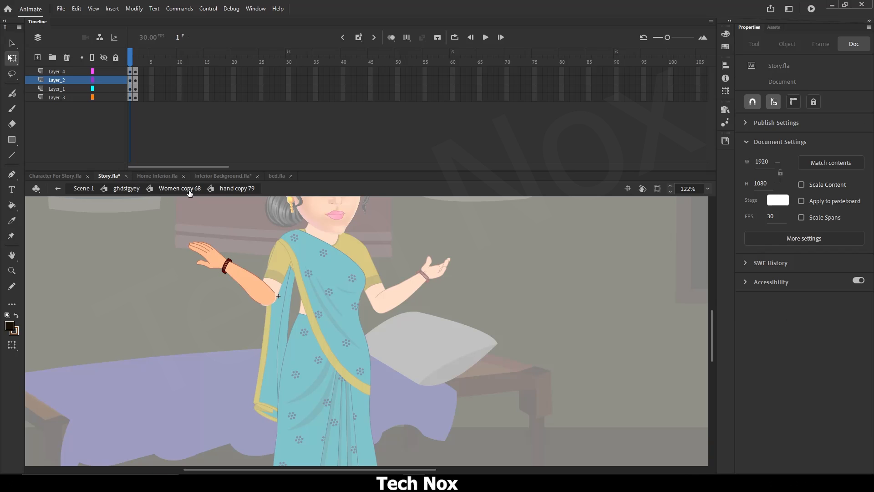
pyautogui.click(187, 189)
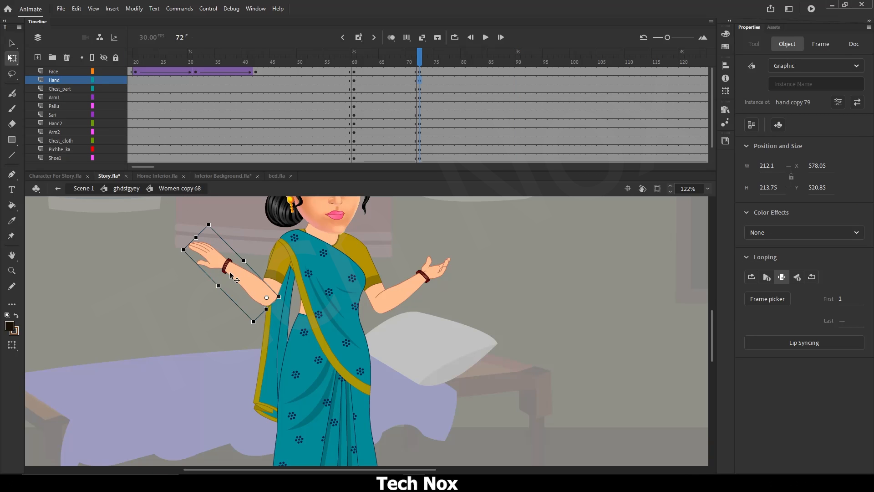
pyautogui.click(842, 299)
pyautogui.write('2')
pyautogui.press('Return')
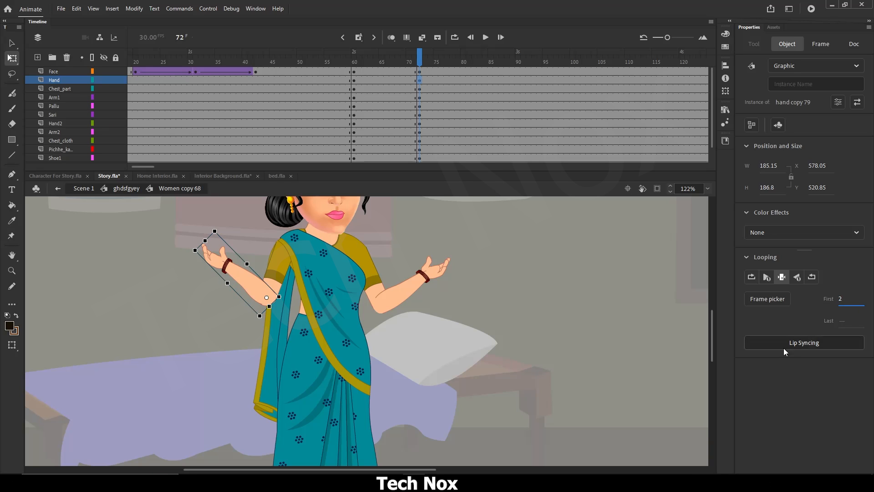
pyautogui.click(516, 312)
pyautogui.scroll(-3, 340, 387)
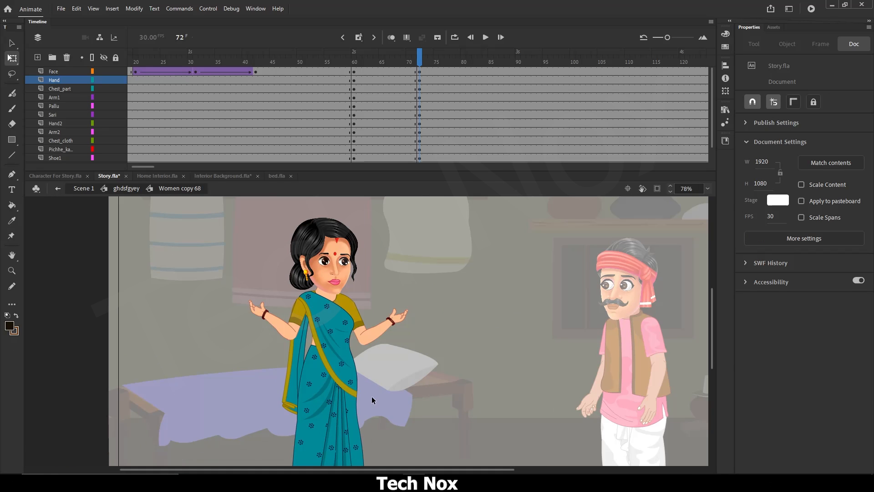
# Step: Nudge the Hand into line with the elbow at frame 72, and rotate Arm1 and Hand together slightly about the shoulder
pyautogui.scroll(8, 356, 386)
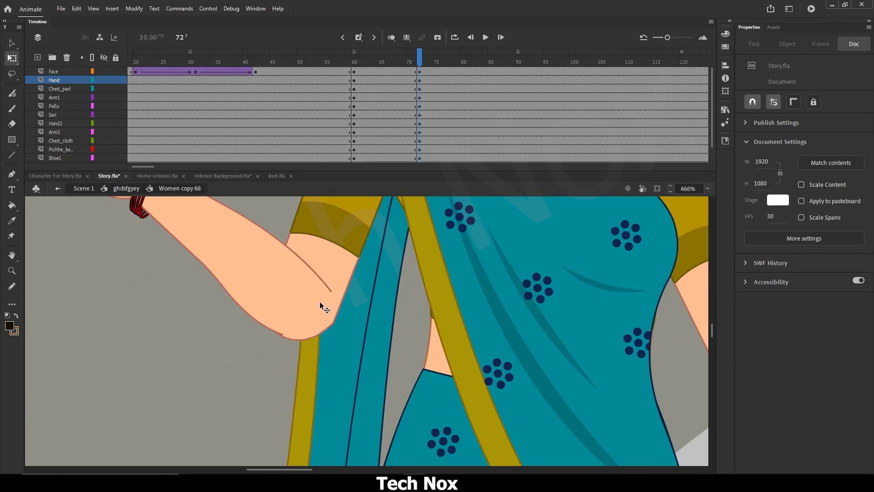
pyautogui.click(276, 307)
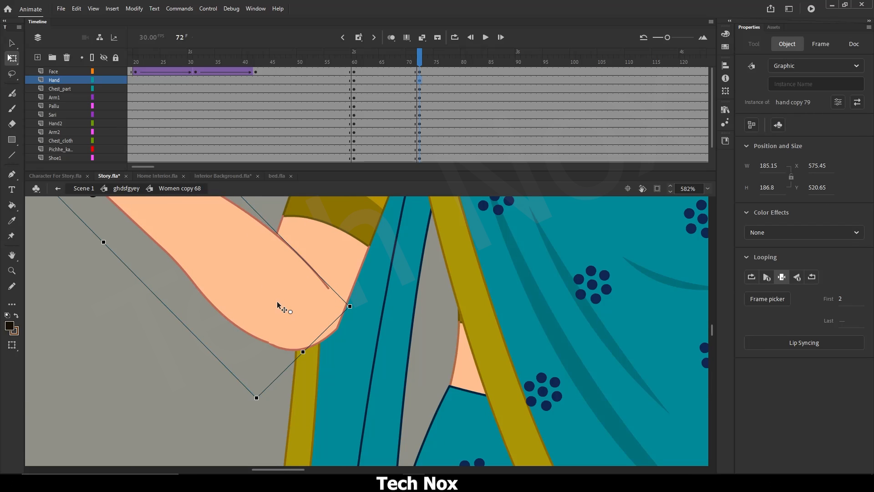
pyautogui.scroll(-6, 276, 302)
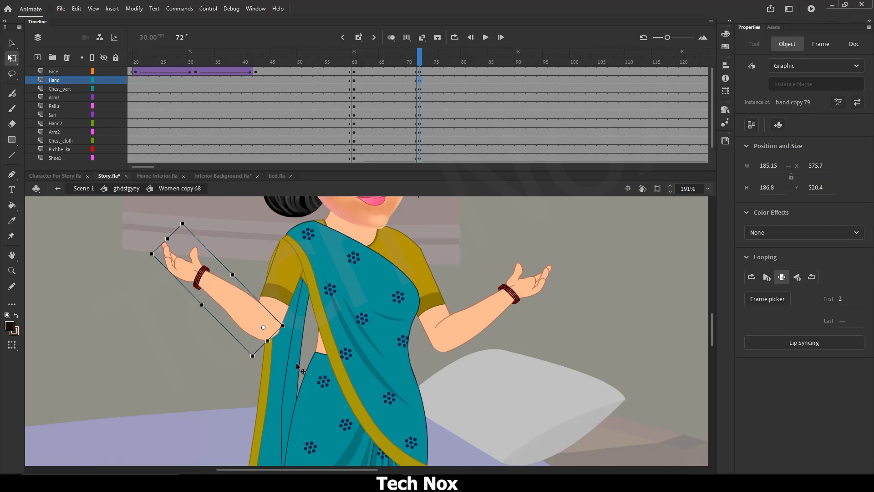
pyautogui.click(283, 319)
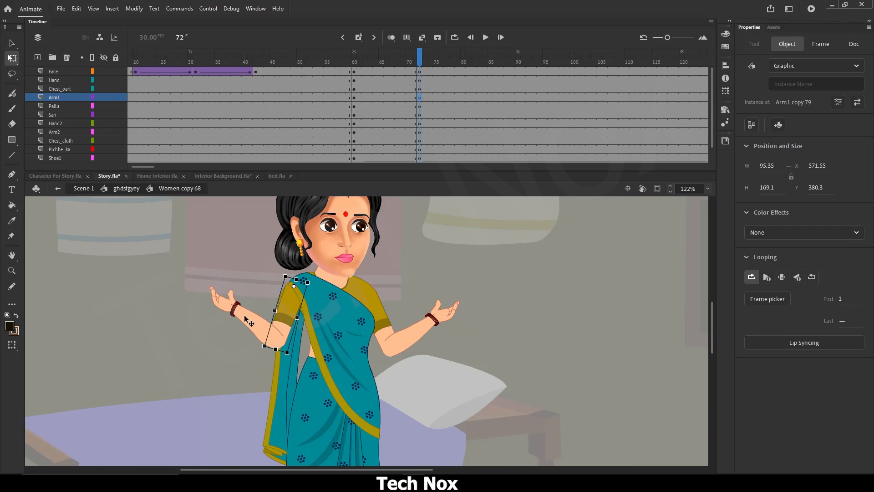
pyautogui.keyDown('shift'); pyautogui.click(245, 319); pyautogui.keyUp('shift')
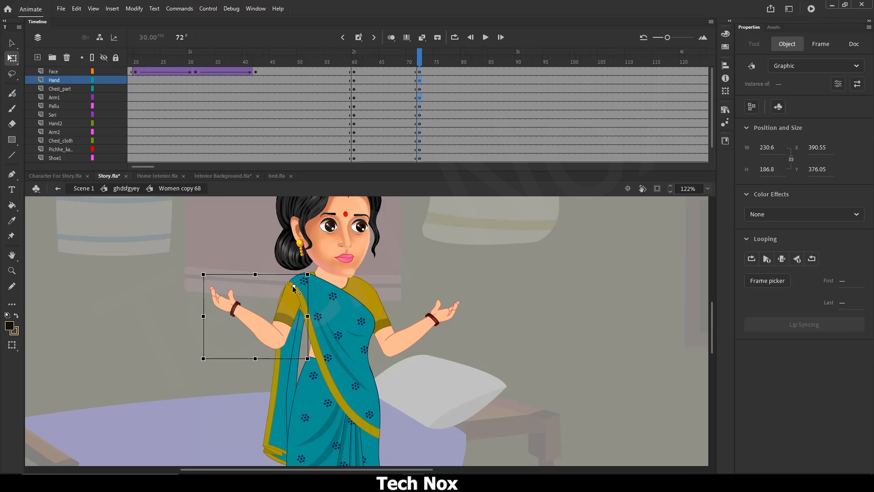
pyautogui.moveTo(205, 367); pyautogui.dragTo(221, 376)
pyautogui.click(503, 268)
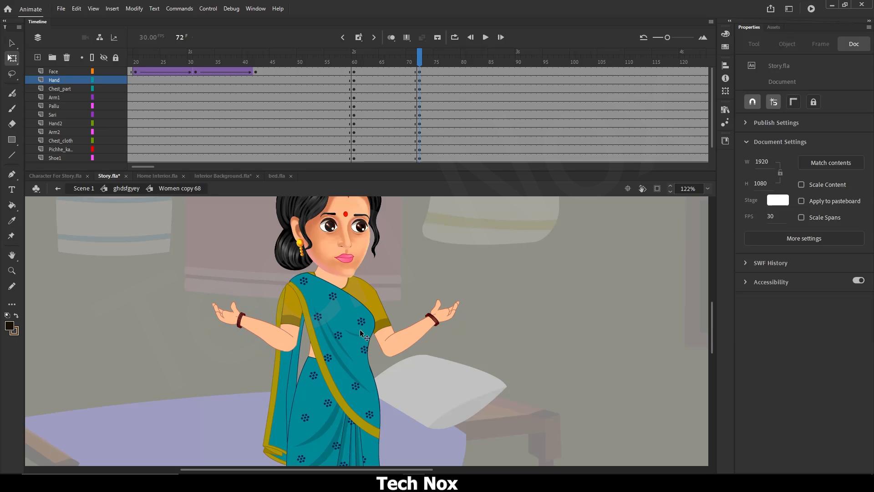
# Step: Skew all the woman's body parts together at frame 72 from a pivot at her feet, leaning her slightly toward the man
pyautogui.scroll(-2, 339, 363)
pyautogui.scroll(-2, 339, 363)
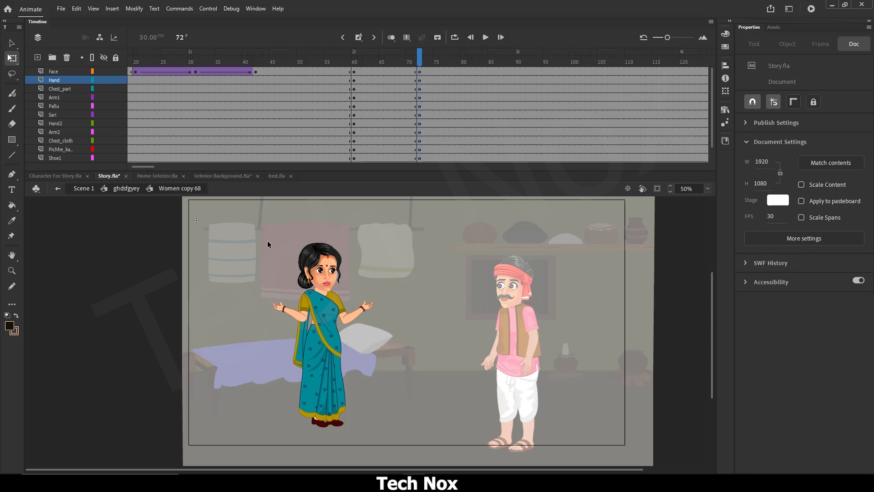
pyautogui.moveTo(251, 244); pyautogui.dragTo(379, 429)
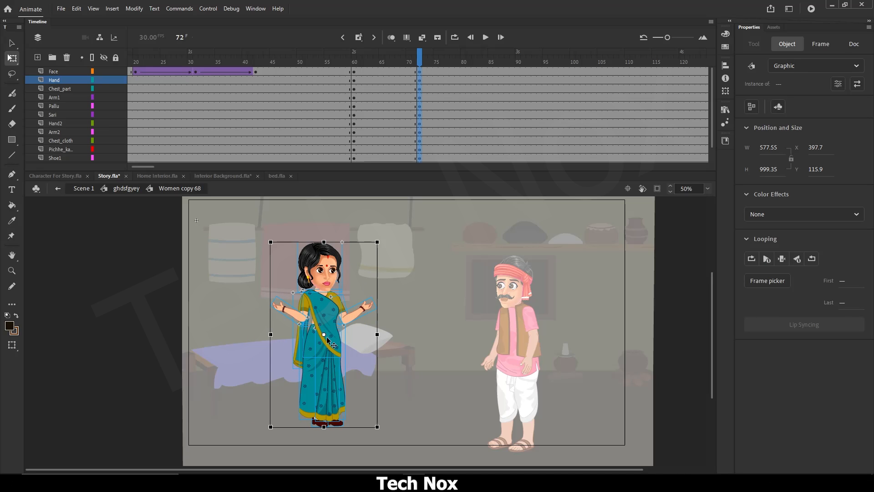
pyautogui.moveTo(323, 335); pyautogui.dragTo(324, 423)
pyautogui.scroll(5, 349, 238)
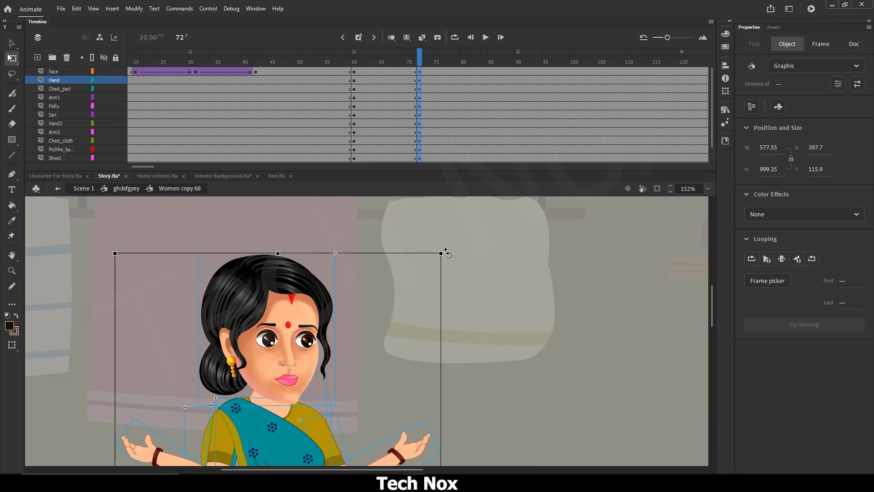
pyautogui.moveTo(370, 250); pyautogui.dragTo(377, 250)
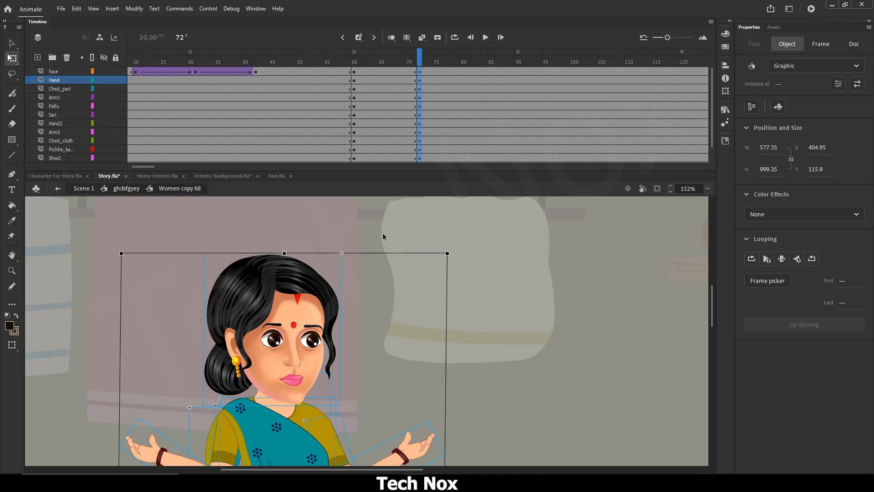
pyautogui.click(345, 302)
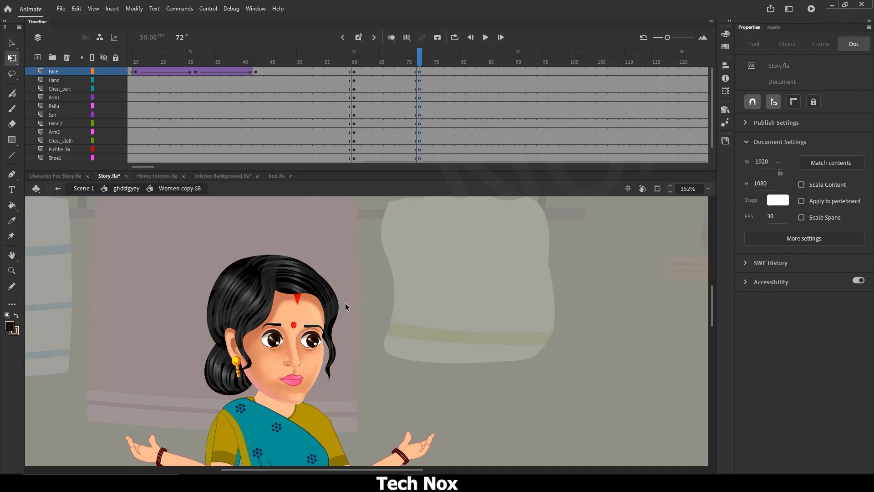
# Step: Rotate the Face slightly backward about the neck at frame 72
pyautogui.click(300, 314)
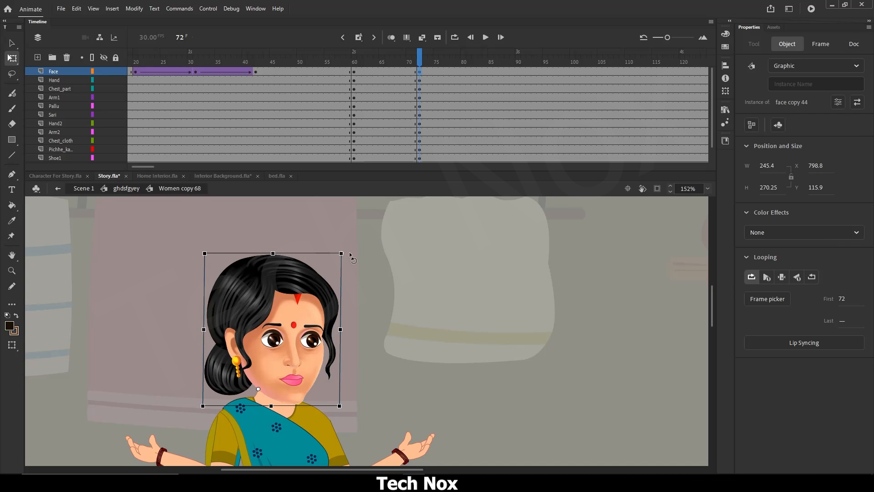
pyautogui.scroll(3, 357, 251)
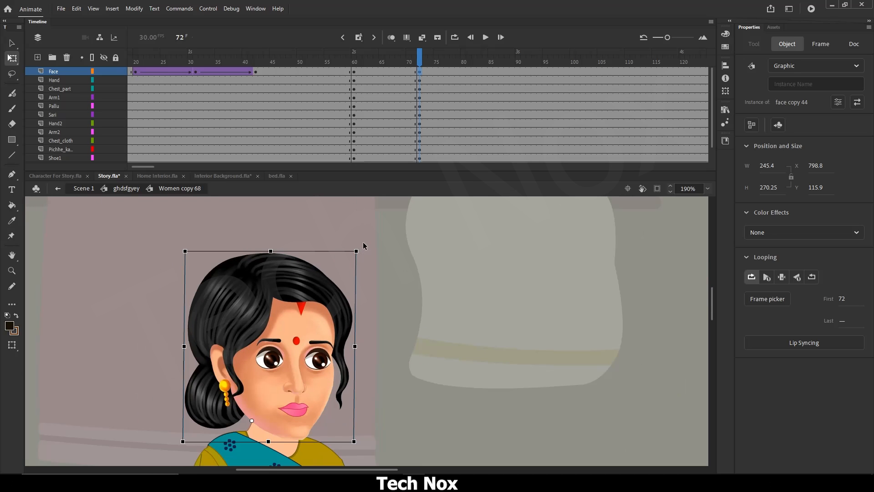
pyautogui.scroll(-1, 365, 249)
pyautogui.moveTo(363, 241); pyautogui.dragTo(360, 237)
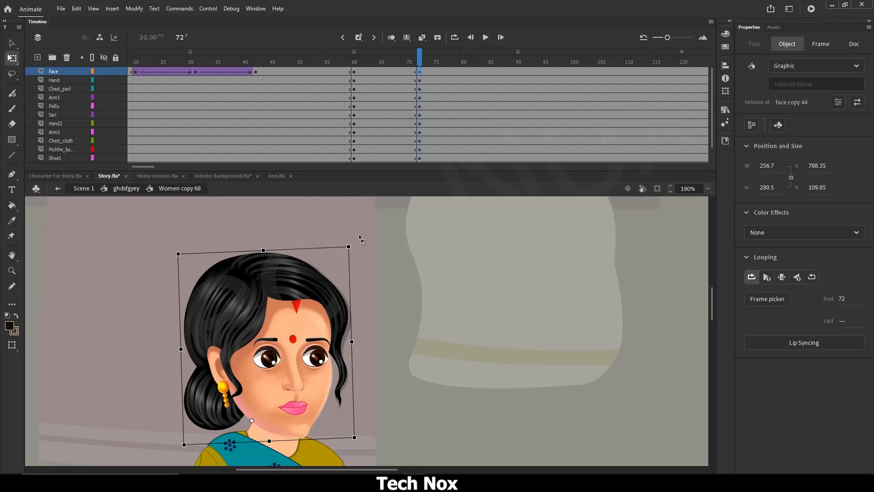
pyautogui.scroll(-5, 351, 281)
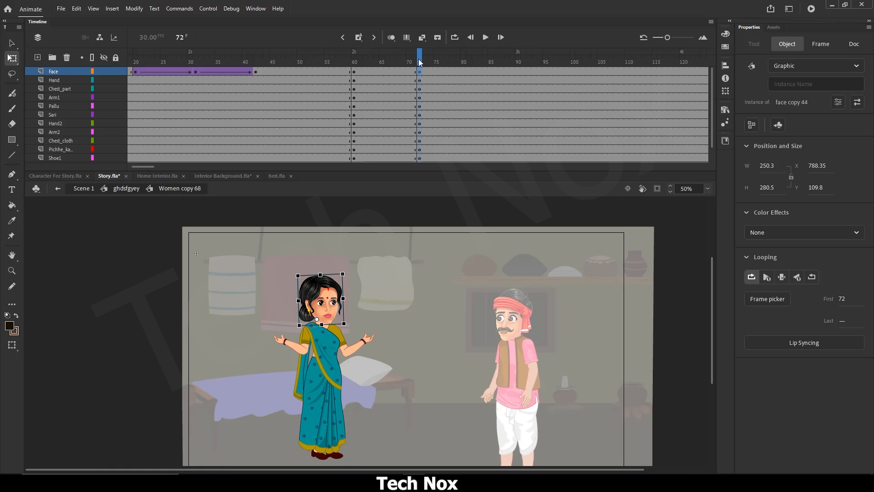
# Step: Compare the poses at frames 60 and 72, and create classic tweens between them on all of the woman's layers
pyautogui.moveTo(419, 63); pyautogui.dragTo(354, 63)
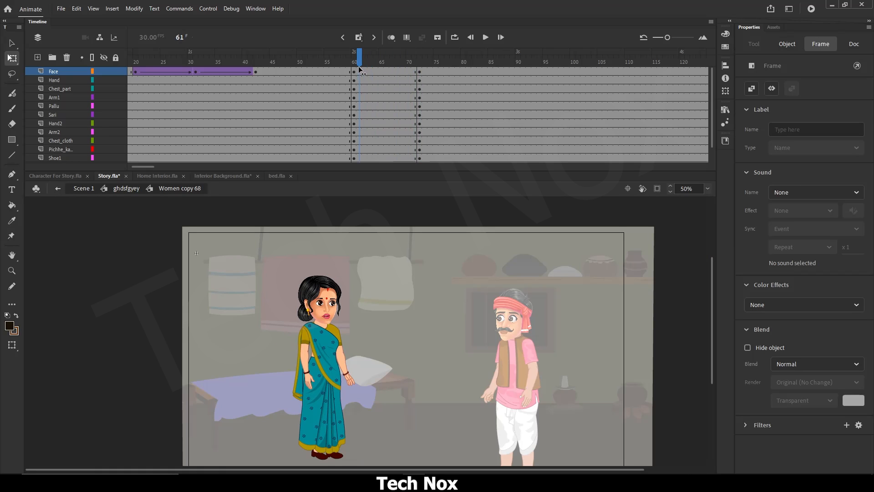
pyautogui.click(420, 60)
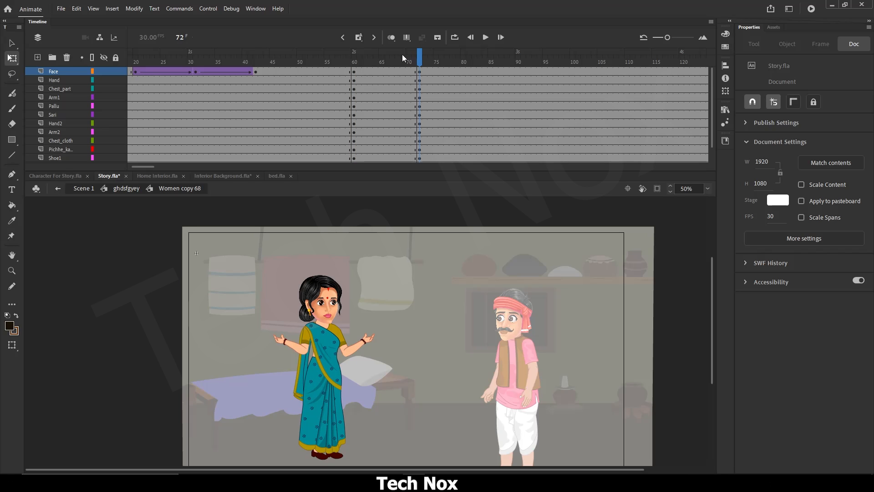
pyautogui.moveTo(368, 71); pyautogui.dragTo(401, 168)
pyautogui.rightClick(383, 108)
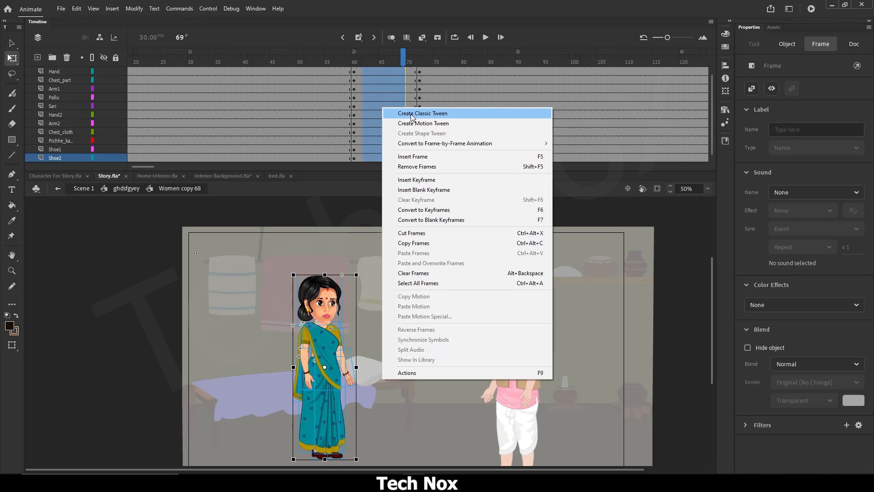
pyautogui.click(412, 117)
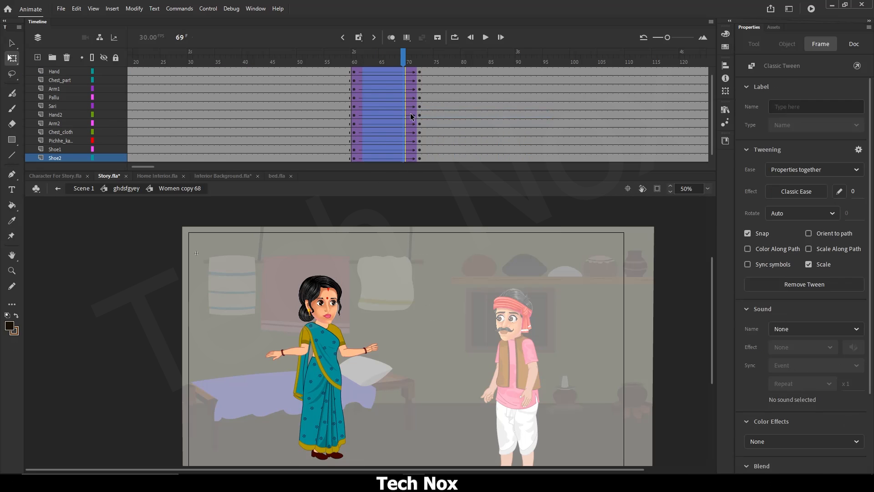
# Step: Play the arm-raise tween from frame 49, and examine the arm and hand poses around frames 59 to 63
pyautogui.moveTo(407, 68); pyautogui.dragTo(288, 62)
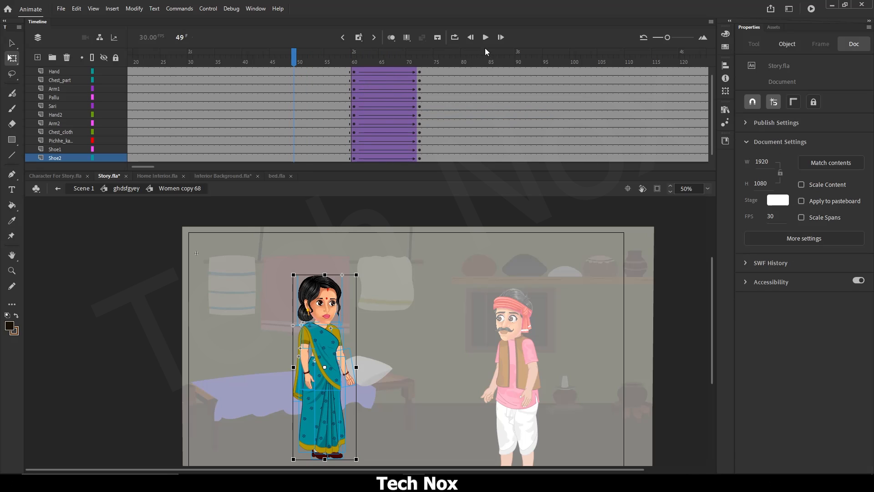
pyautogui.click(485, 37)
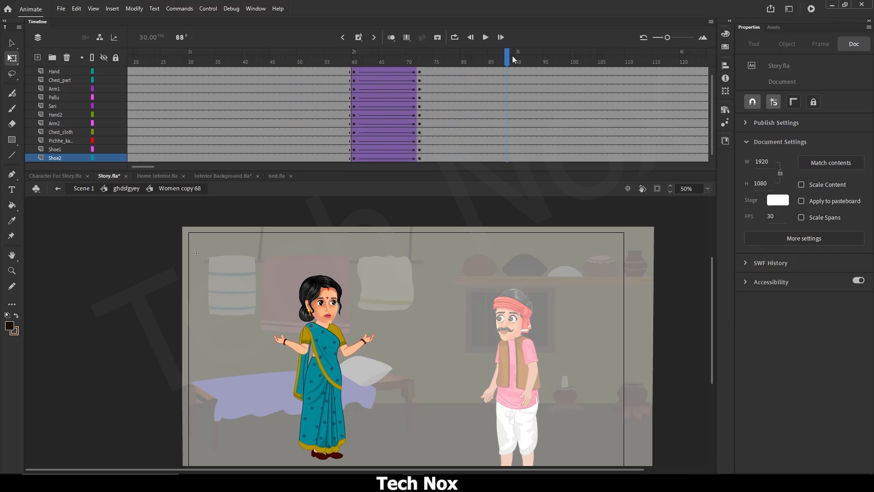
pyautogui.click(369, 73)
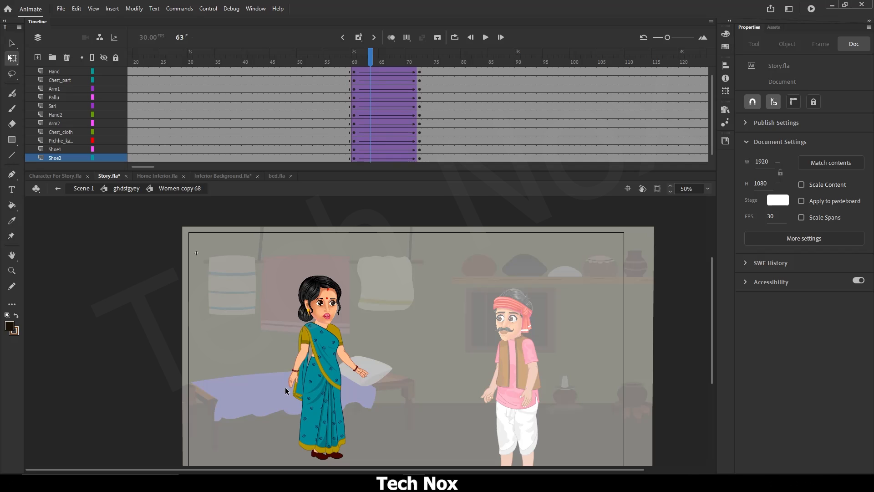
pyautogui.scroll(3, 292, 393)
pyautogui.click(355, 69)
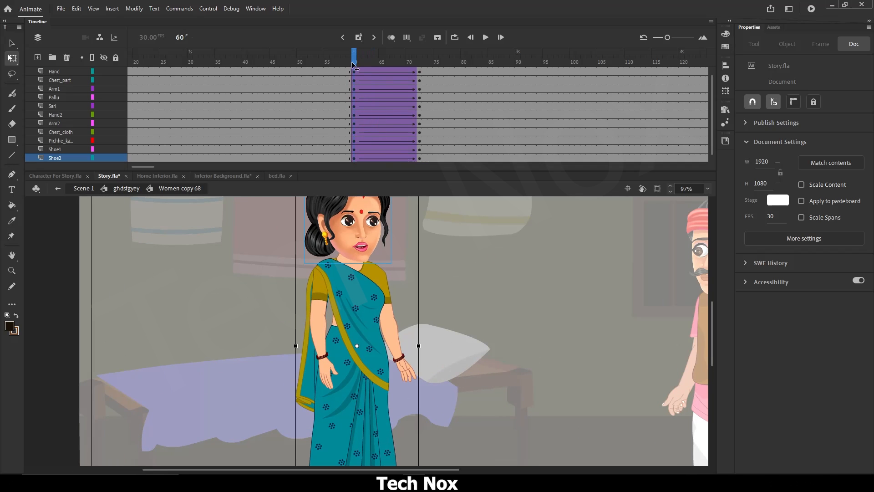
pyautogui.moveTo(357, 68); pyautogui.dragTo(366, 68)
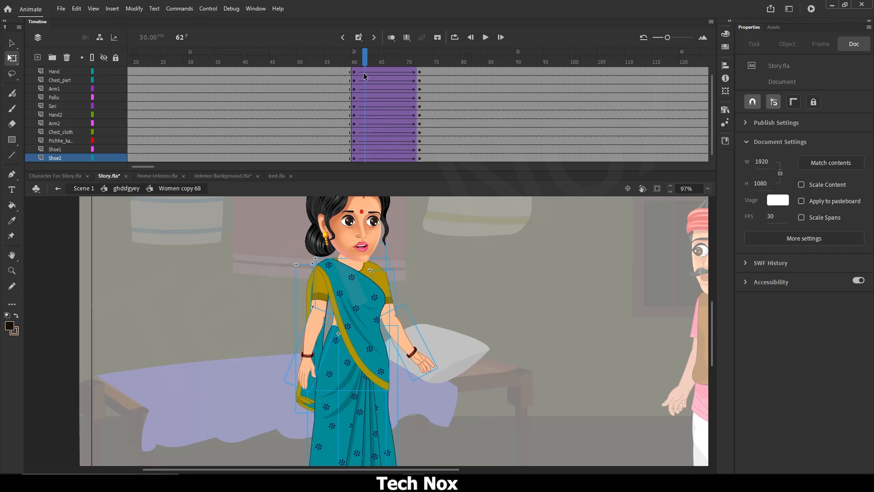
pyautogui.click(353, 71)
pyautogui.click(350, 67)
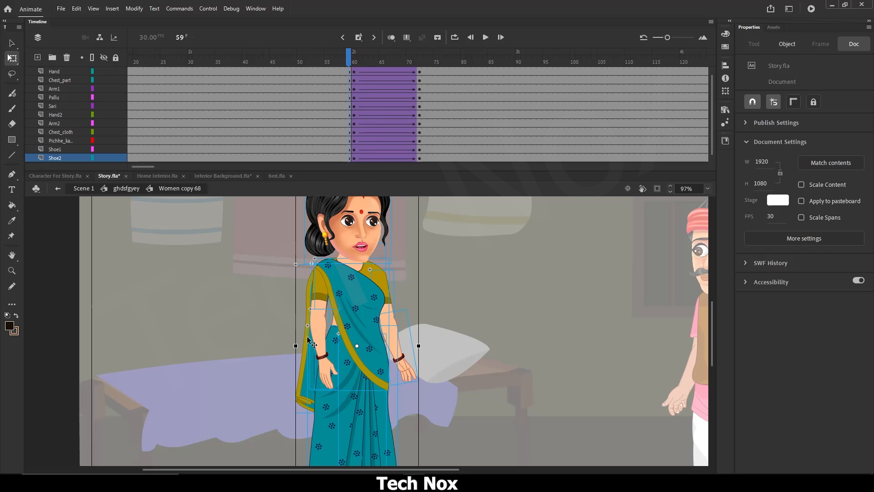
pyautogui.hotkey('ctrl', 'a')
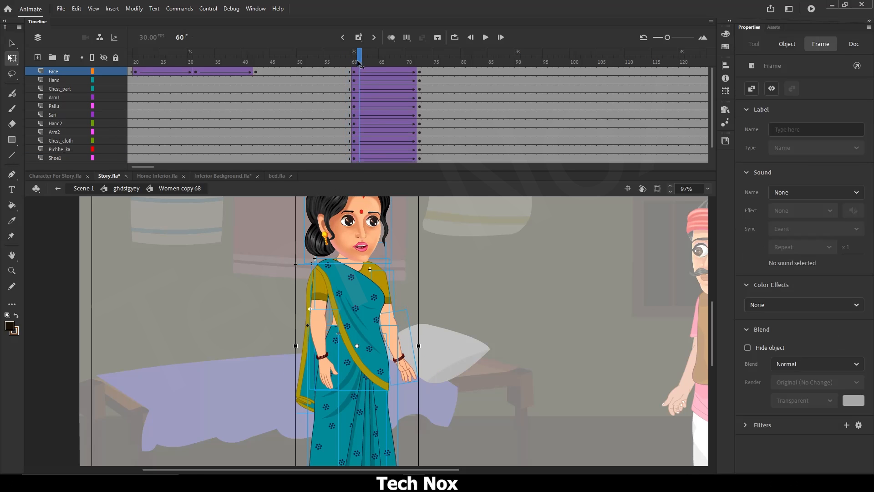
pyautogui.moveTo(355, 64)
pyautogui.mouseDown()
pyautogui.moveTo(386, 68)
pyautogui.moveTo(353, 82)
pyautogui.mouseUp()
pyautogui.click(461, 271)
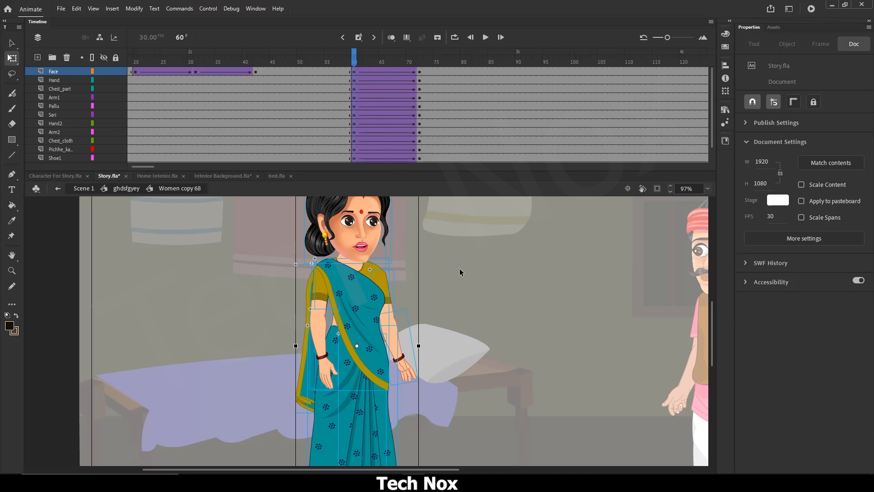
# Step: Add a keyframe at frame 63 on the Hand layer that switches the Hand graphic to its frame 2 pose
pyautogui.click(326, 371)
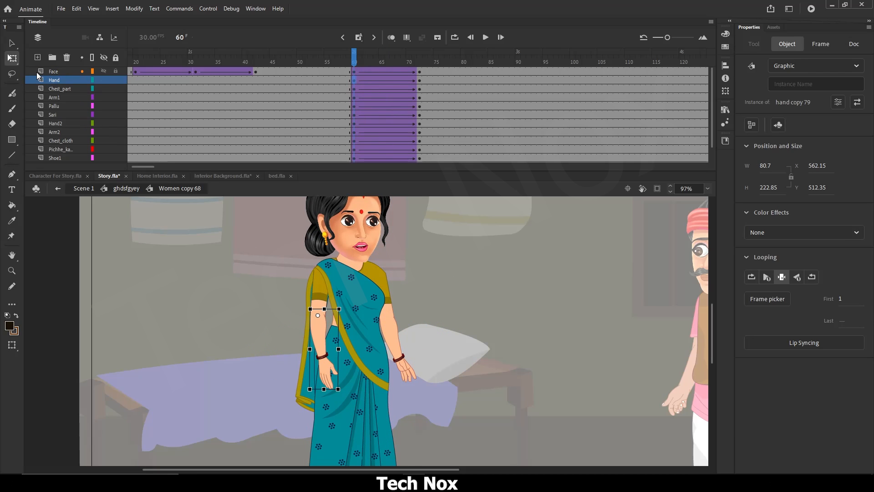
pyautogui.click(367, 80)
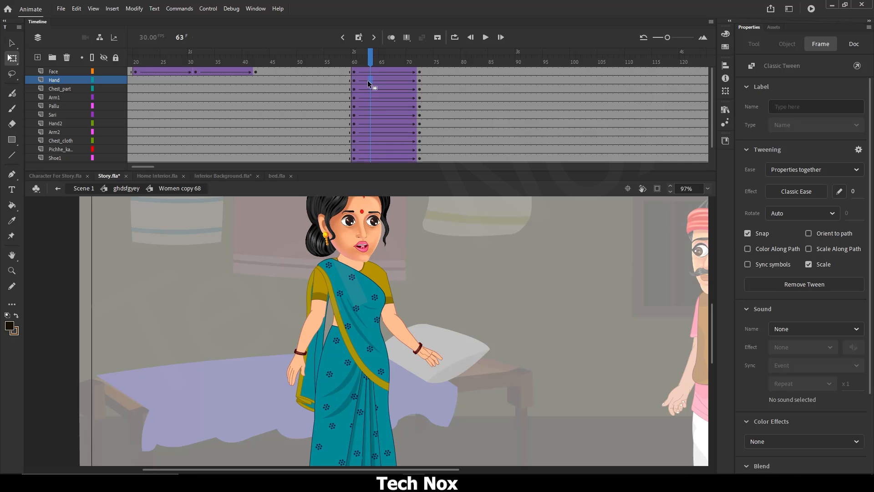
pyautogui.click(298, 355)
pyautogui.click(299, 344)
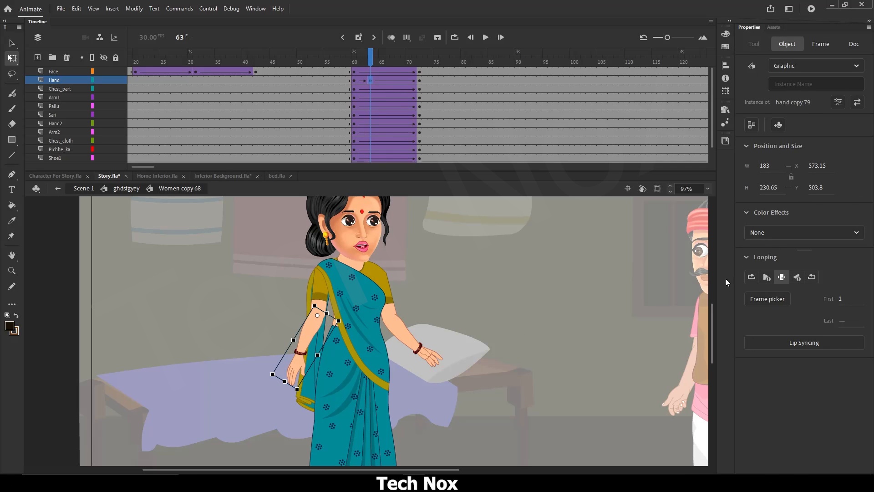
pyautogui.click(774, 300)
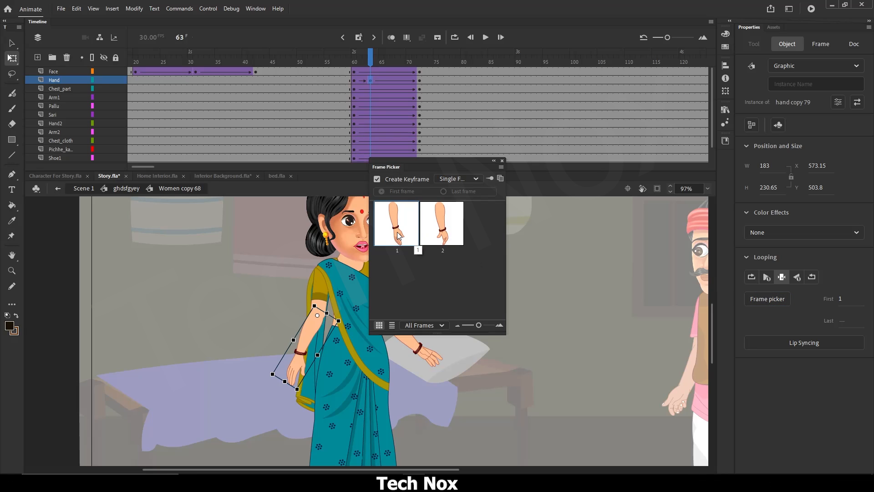
pyautogui.click(430, 242)
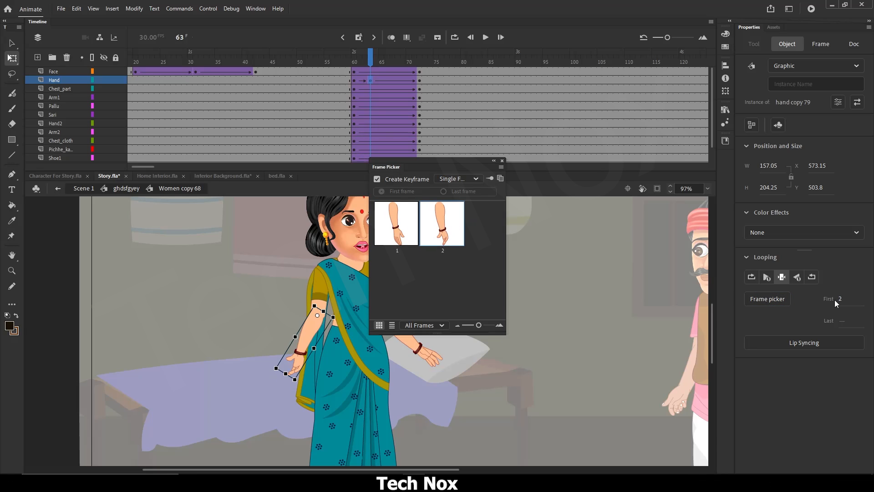
pyautogui.click(502, 161)
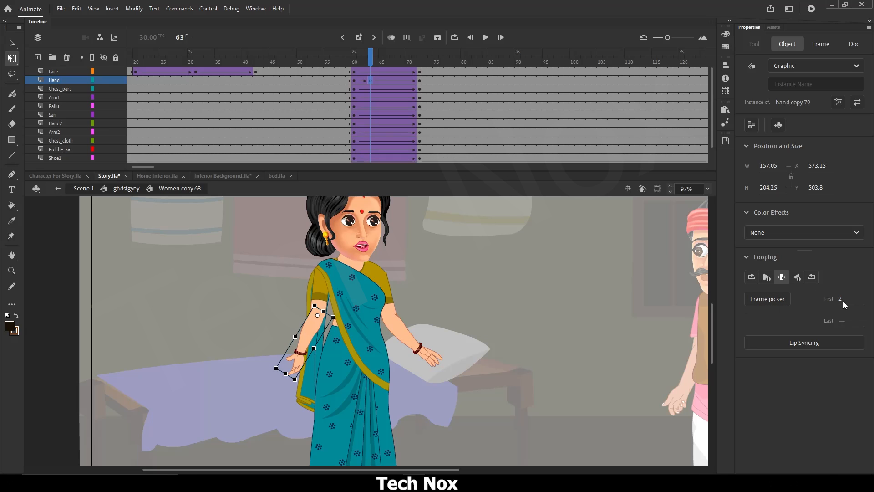
pyautogui.click(275, 296)
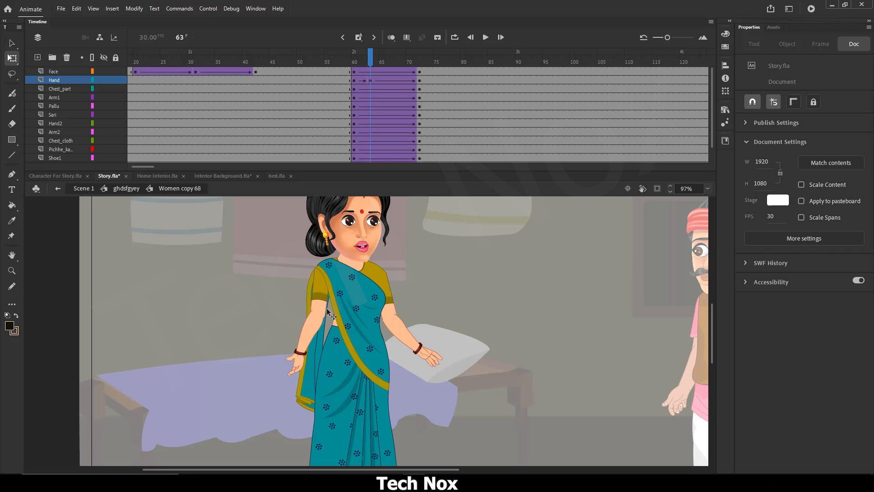
pyautogui.scroll(5, 314, 318)
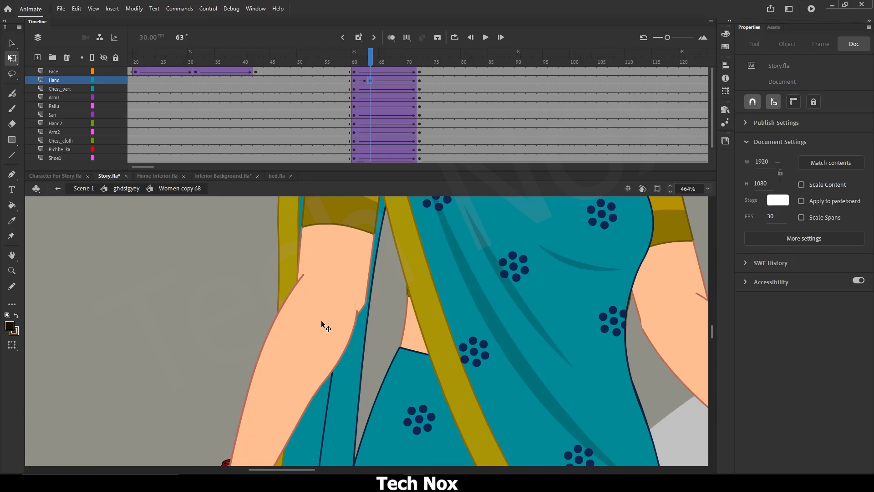
# Step: Nudge the Hand graphic slightly at frame 63 to align it with the upper arm at the elbow
pyautogui.click(327, 319)
pyautogui.moveTo(327, 318); pyautogui.dragTo(331, 312)
pyautogui.scroll(-5, 332, 318)
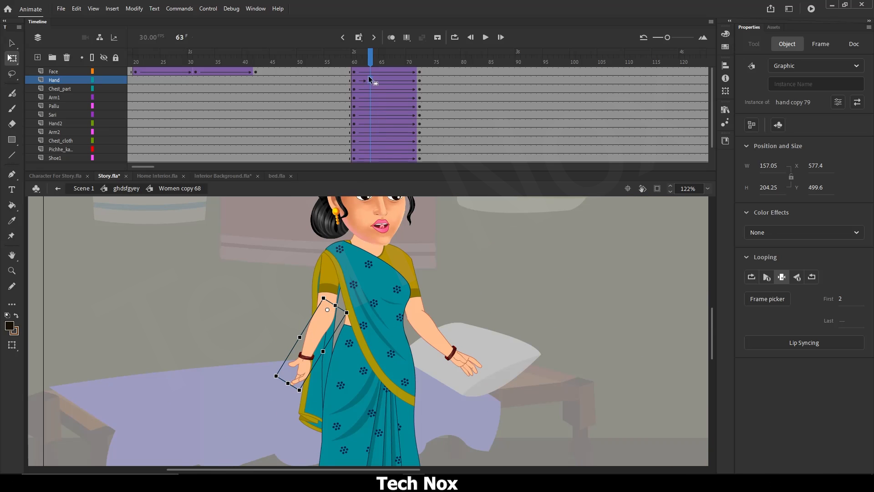
# Step: Play the woman's arm-raise animation from frame 60 with the whole figure in view
pyautogui.click(366, 62)
pyautogui.moveTo(366, 62)
pyautogui.mouseDown()
pyautogui.moveTo(428, 69)
pyautogui.moveTo(355, 90)
pyautogui.moveTo(358, 59)
pyautogui.moveTo(396, 59)
pyautogui.moveTo(355, 59)
pyautogui.moveTo(385, 60)
pyautogui.moveTo(352, 69)
pyautogui.moveTo(360, 58)
pyautogui.mouseUp()
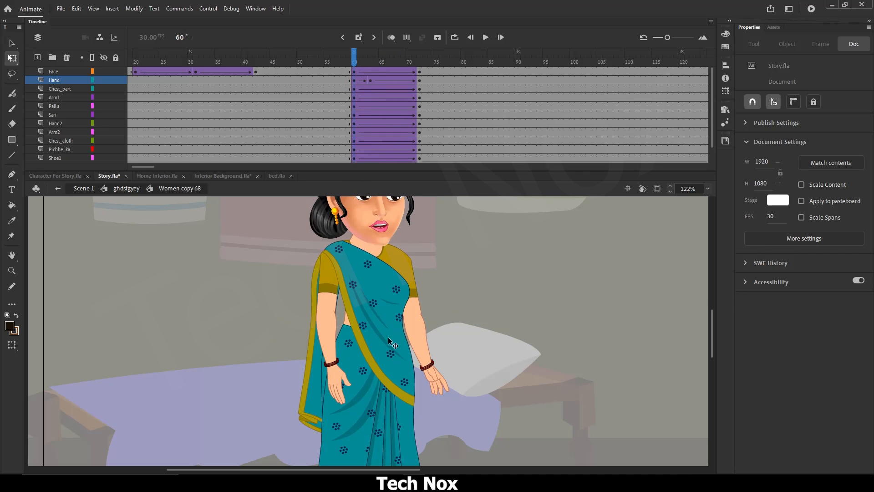
pyautogui.scroll(-3, 395, 376)
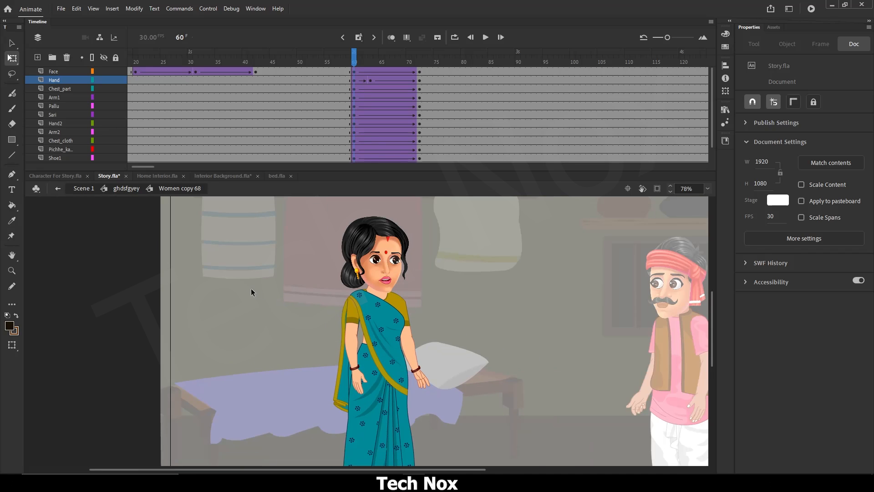
pyautogui.scroll(-2, 245, 286)
pyautogui.click(486, 37)
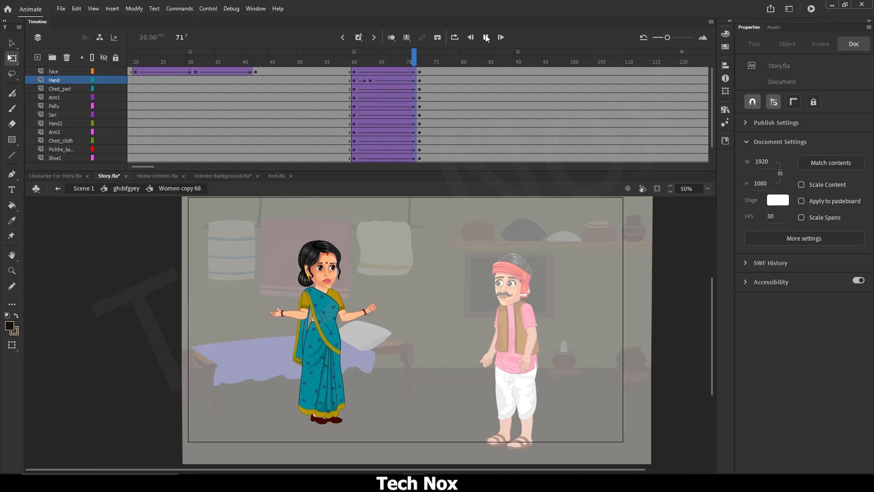
# Step: Return to the main scene and play the shot with audio from frame 698 through the woman's arm gesture
pyautogui.click(118, 189)
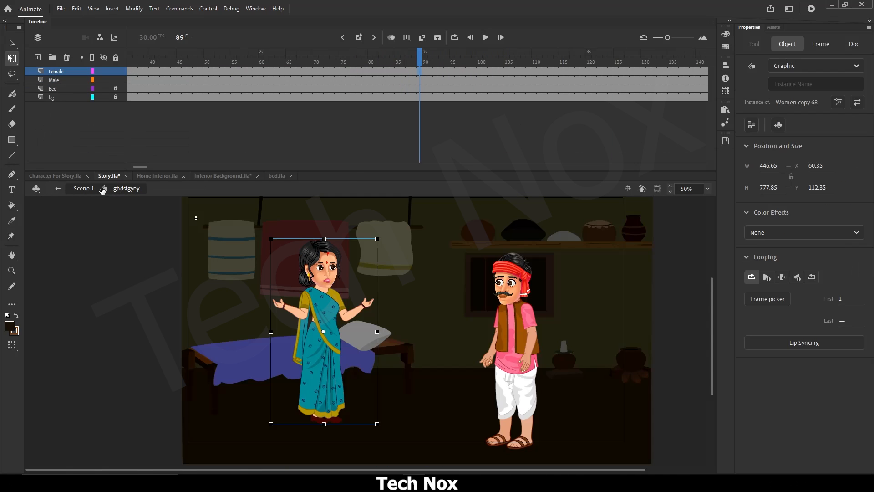
pyautogui.click(87, 188)
pyautogui.moveTo(417, 64); pyautogui.dragTo(78, 68)
pyautogui.moveTo(224, 166); pyautogui.dragTo(219, 168)
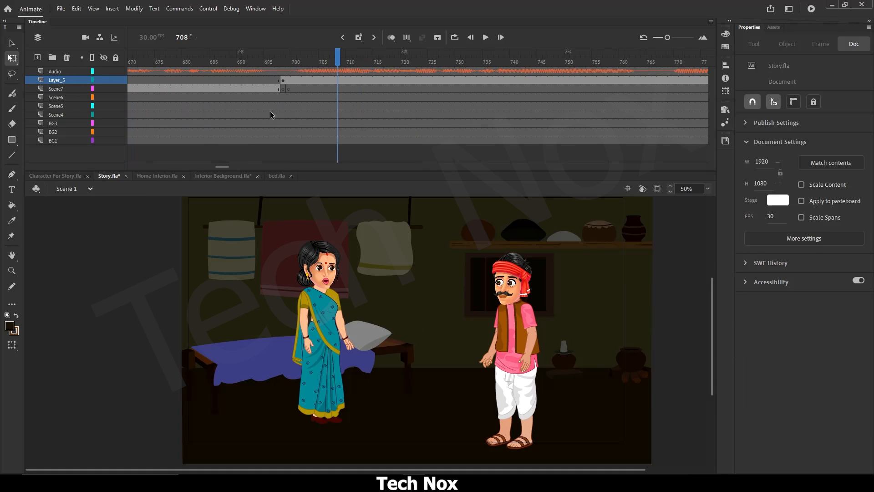
pyautogui.click(284, 62)
pyautogui.scroll(1, 335, 323)
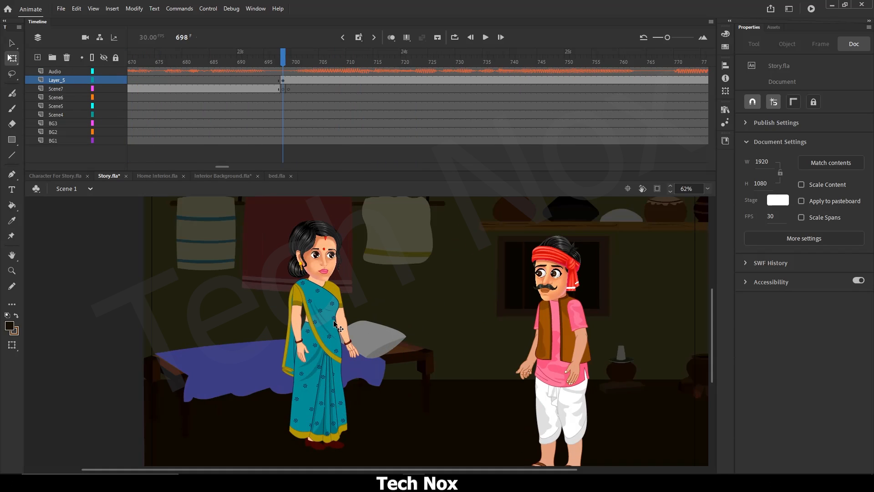
pyautogui.click(486, 36)
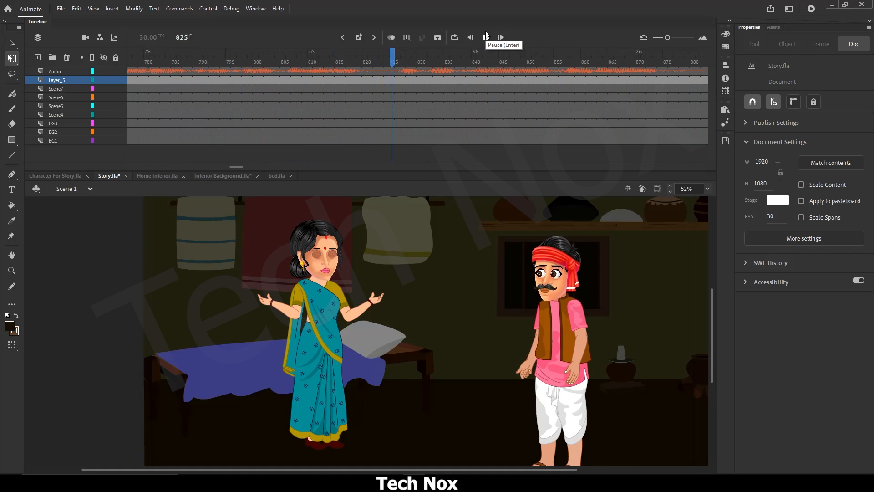
pyautogui.press('Return')
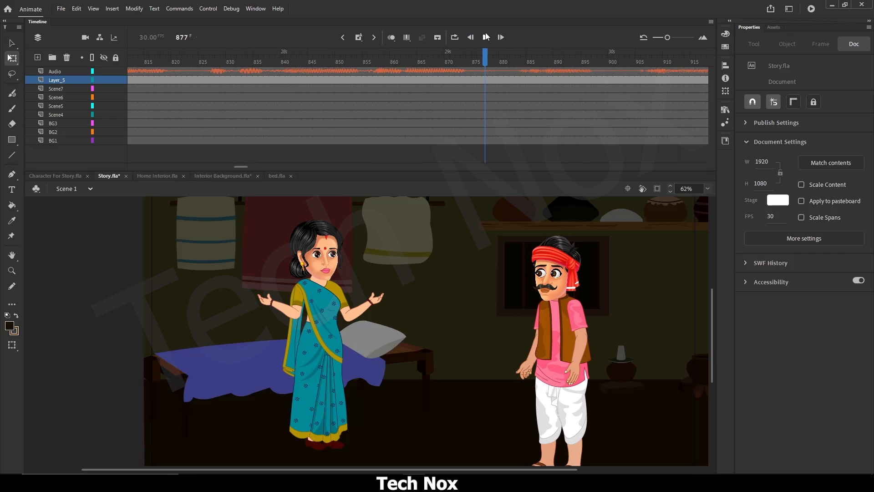
pyautogui.click(486, 38)
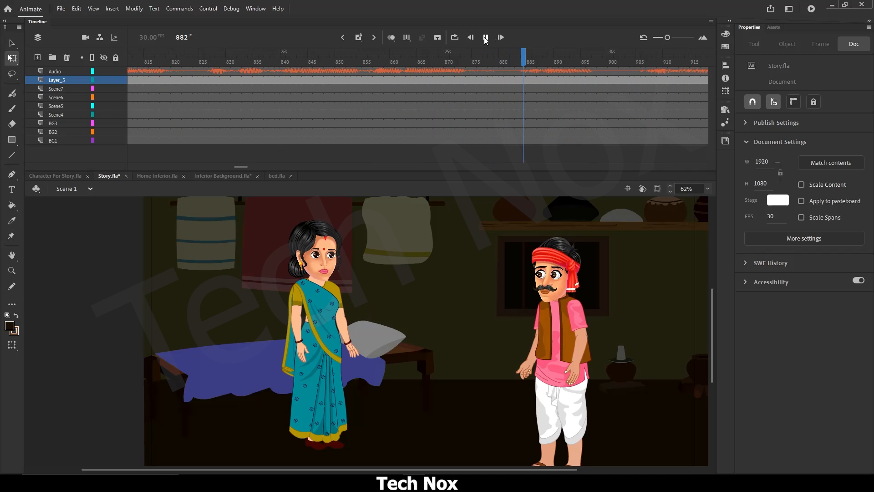
# Step: Locate the arm-drop pose change around frame 880 of the main scene, and open the woman's symbol at its frame 183
pyautogui.click(475, 58)
pyautogui.moveTo(475, 58); pyautogui.dragTo(503, 65)
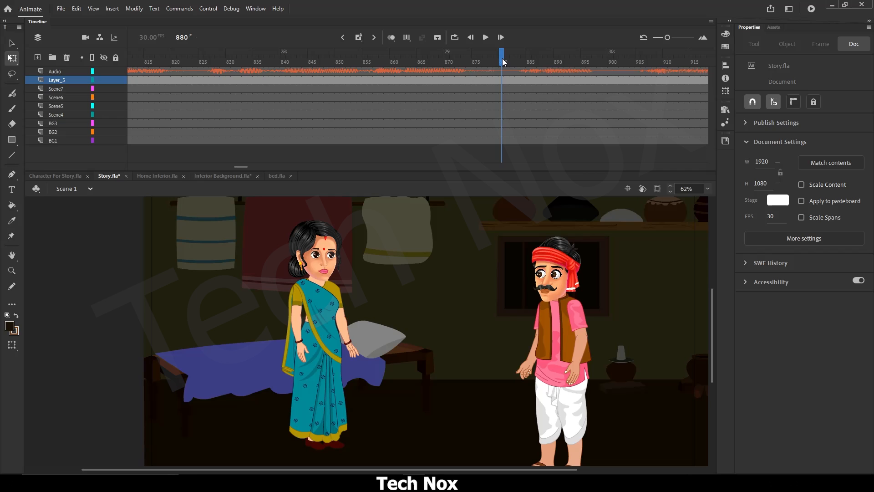
pyautogui.moveTo(503, 62); pyautogui.dragTo(496, 64)
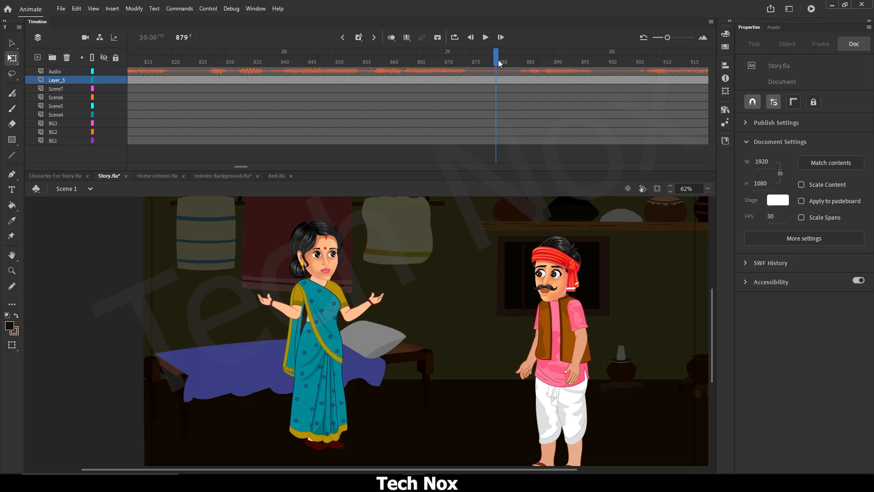
pyautogui.doubleClick(328, 299)
pyautogui.doubleClick(331, 296)
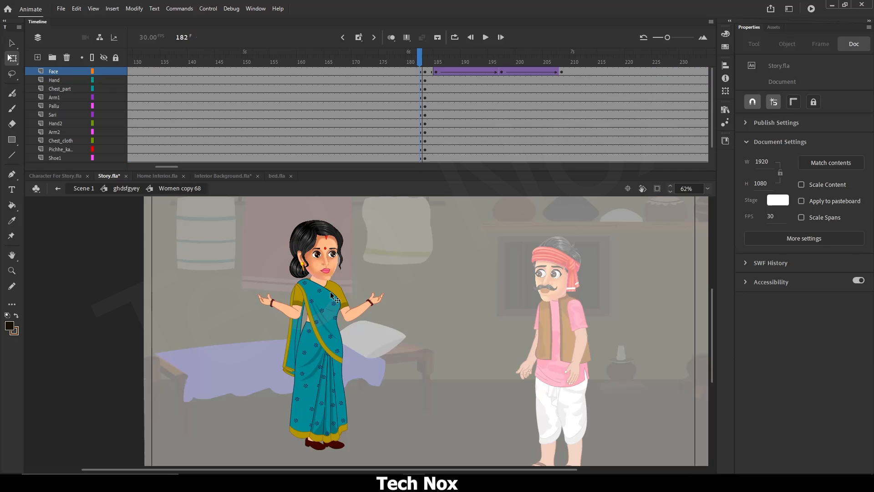
pyautogui.click(423, 58)
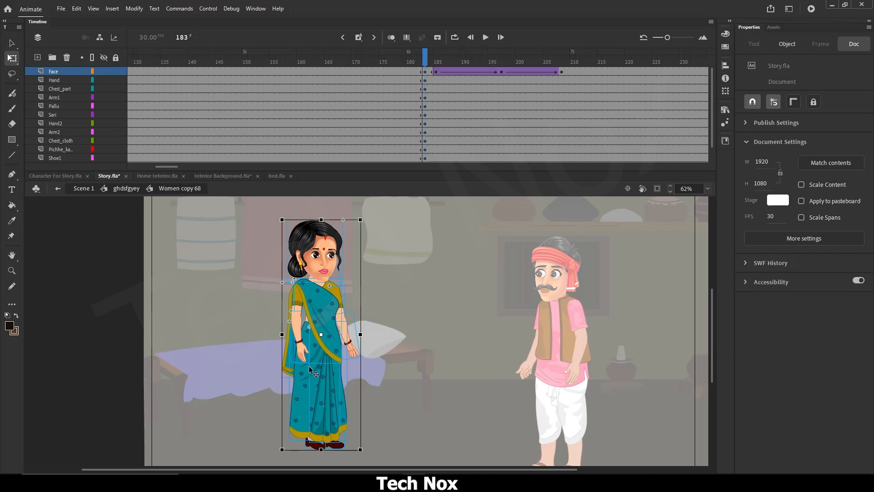
# Step: Add keyframes at frame 172 on all of the woman's layers, and create classic tweens from there to frame 183
pyautogui.click(367, 63)
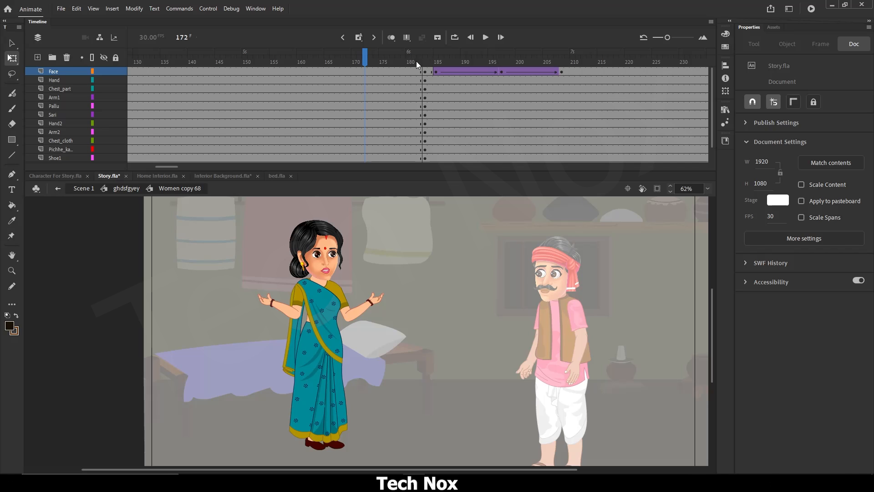
pyautogui.click(362, 162)
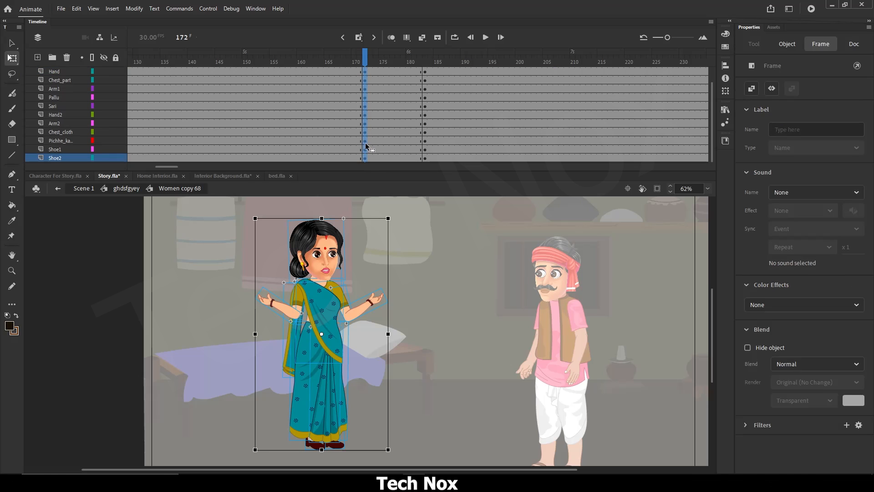
pyautogui.scroll(1, 365, 155)
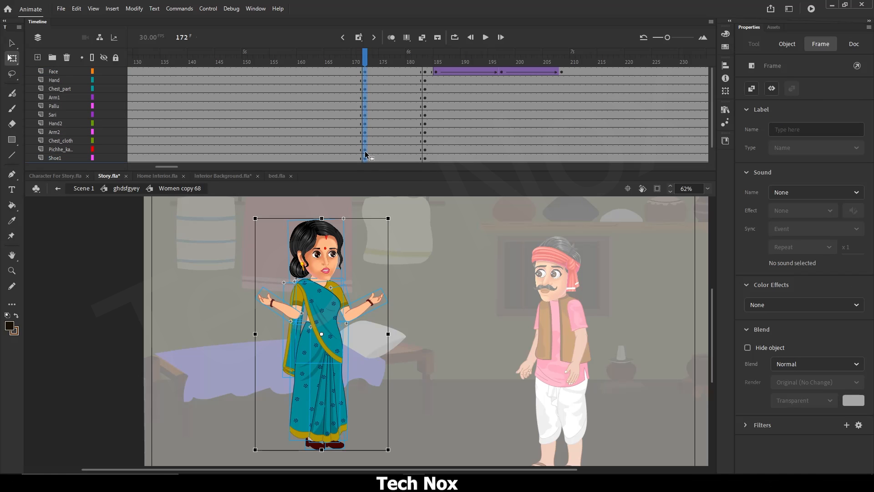
pyautogui.click(425, 58)
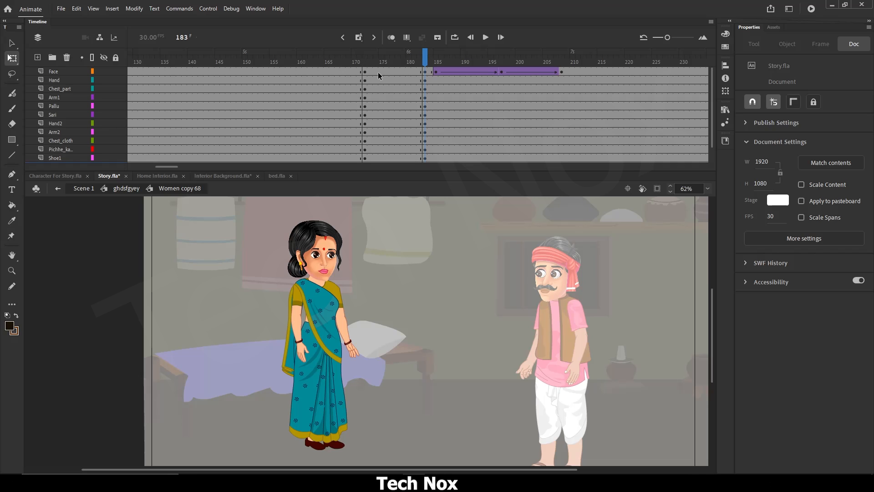
pyautogui.moveTo(378, 72); pyautogui.dragTo(390, 152)
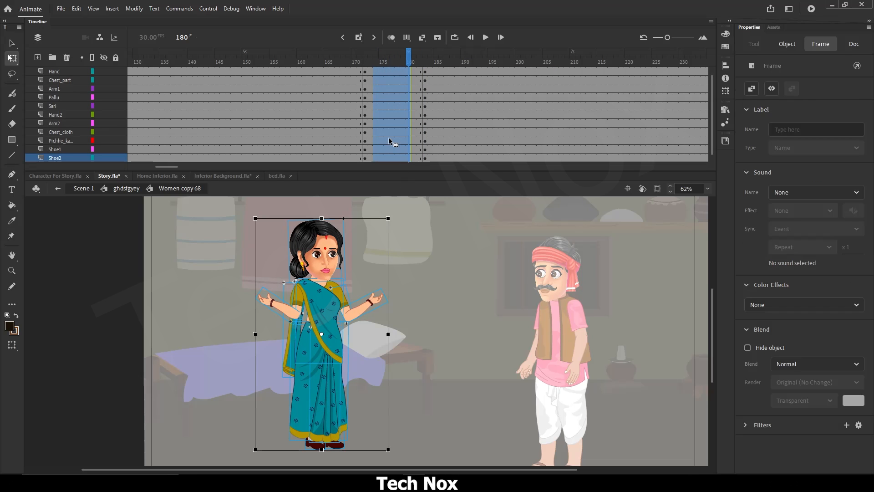
pyautogui.rightClick(389, 141)
pyautogui.click(423, 144)
# Step: Play the arm-lowering tween repeatedly from about frame 167 to check the motion
pyautogui.click(337, 61)
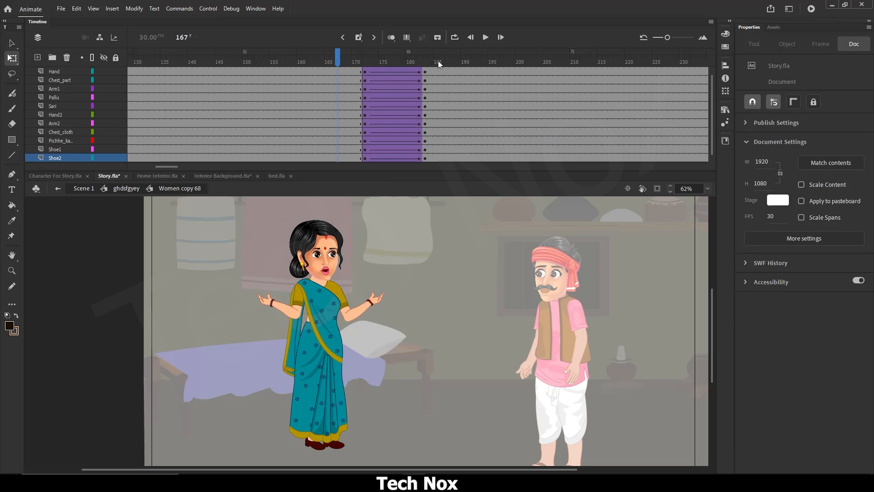
pyautogui.click(486, 37)
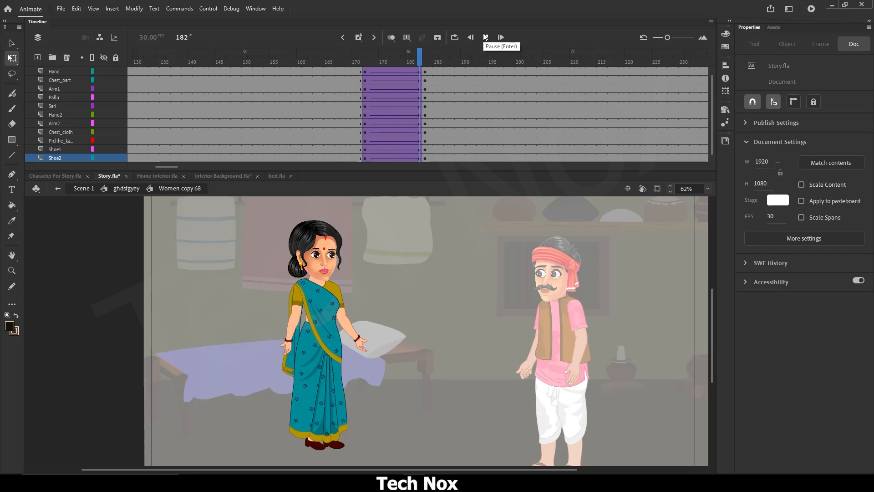
pyautogui.click(485, 37)
pyautogui.click(366, 60)
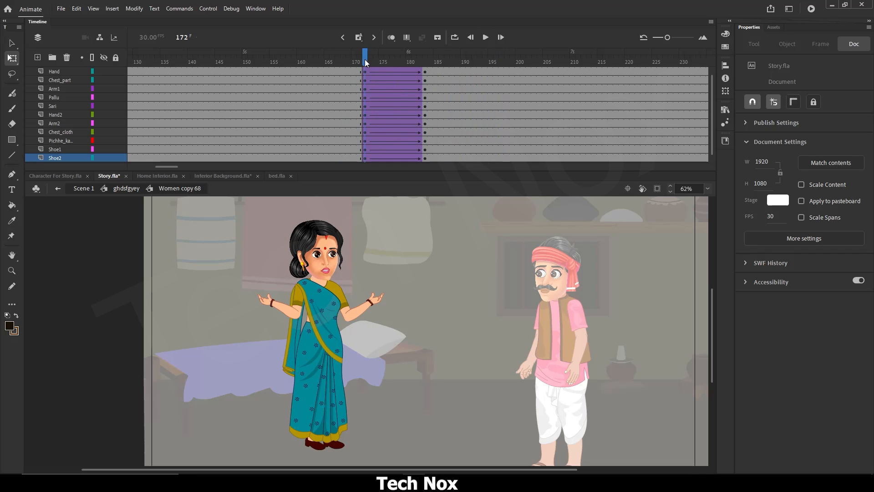
pyautogui.click(335, 68)
pyautogui.click(339, 59)
pyautogui.click(486, 37)
pyautogui.click(486, 37)
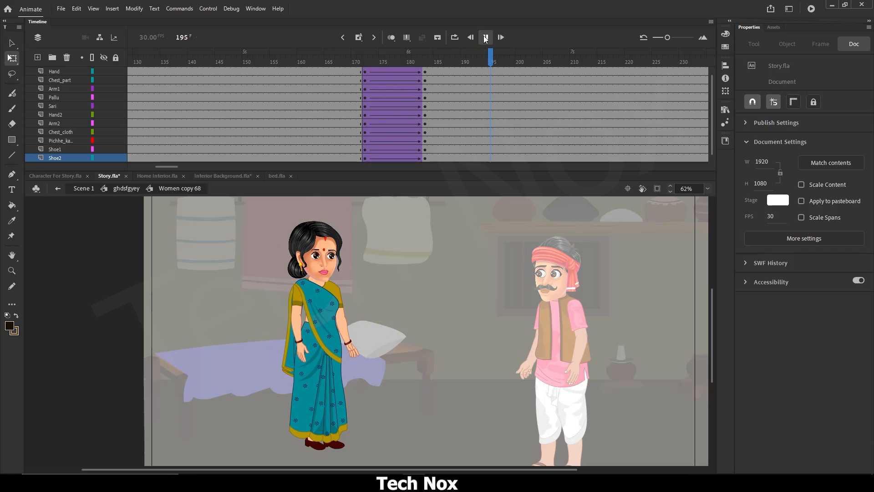
# Step: Compare the poses at frames 183 and 172, and select all of the woman's parts at frame 172
pyautogui.click(425, 56)
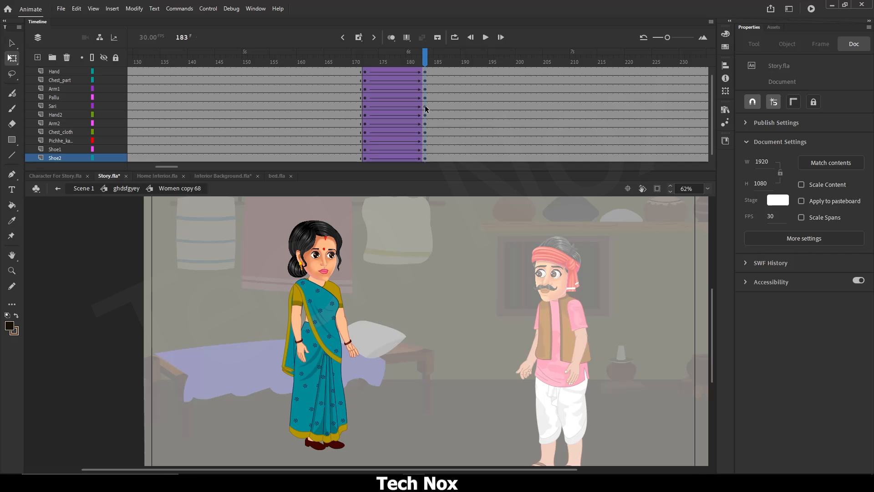
pyautogui.click(365, 56)
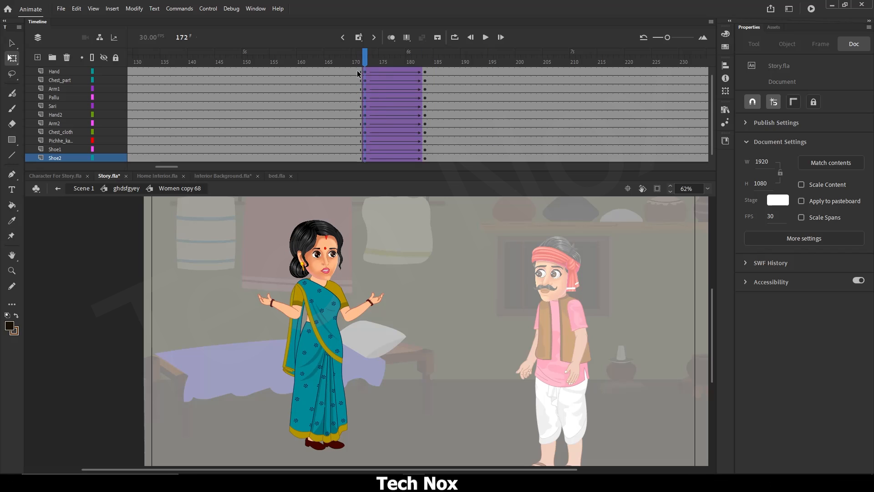
pyautogui.moveTo(366, 63); pyautogui.dragTo(511, 64)
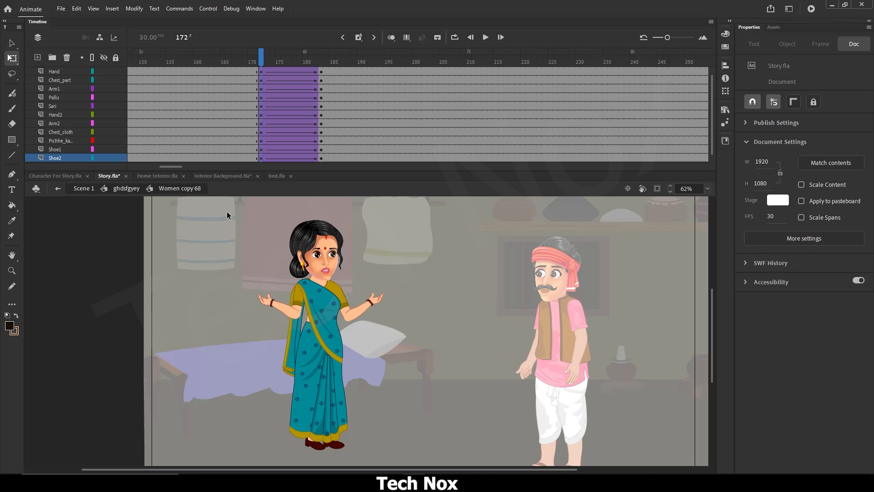
pyautogui.moveTo(226, 211); pyautogui.dragTo(422, 444)
pyautogui.moveTo(178, 168); pyautogui.dragTo(173, 194)
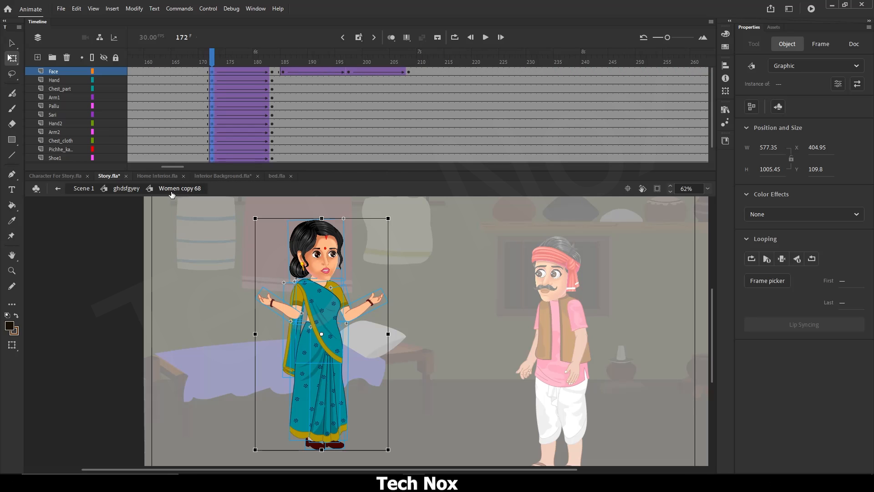
# Step: Return from the woman's symbol to Scene 1 and play back her arm gesture
pyautogui.click(274, 61)
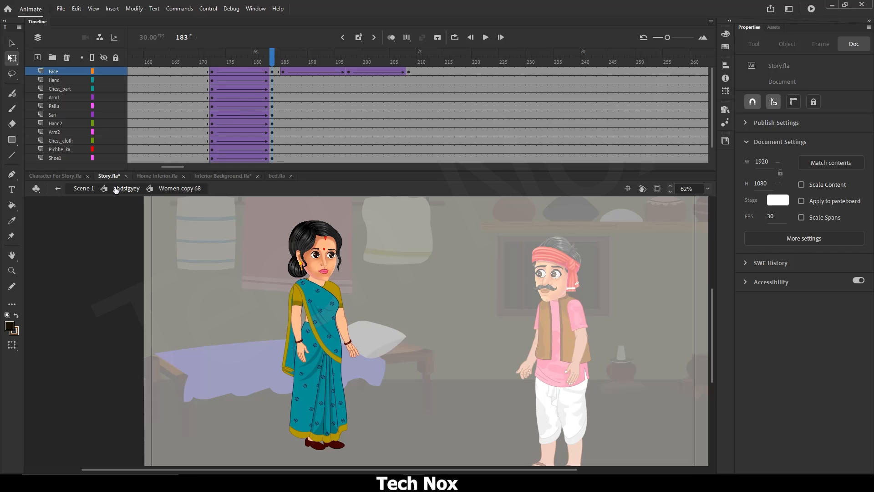
pyautogui.click(84, 189)
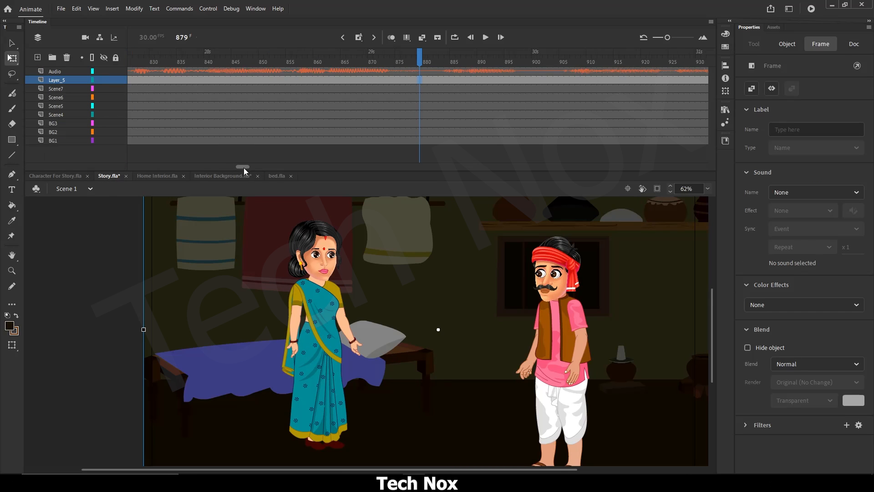
pyautogui.click(251, 61)
pyautogui.click(486, 37)
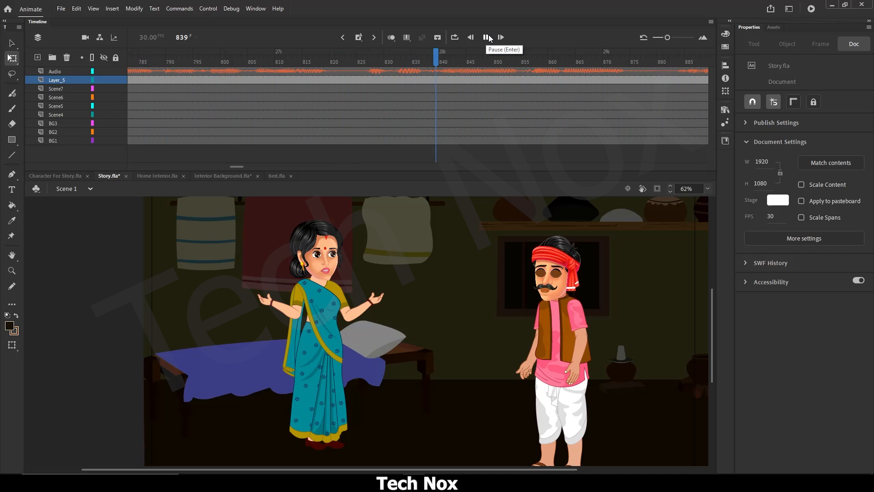
pyautogui.click(486, 37)
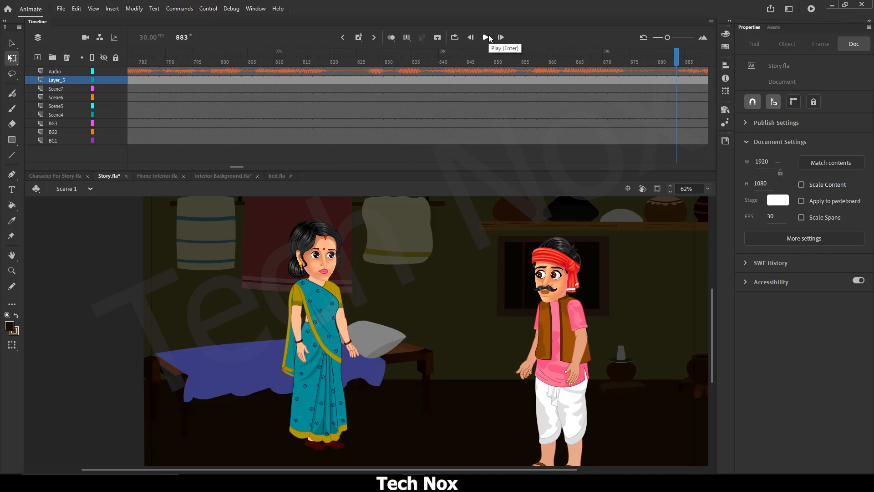
# Step: Bring the man into full view and play Scene 1 from frame 883 to listen to the following dialogue
pyautogui.moveTo(236, 167); pyautogui.dragTo(241, 167)
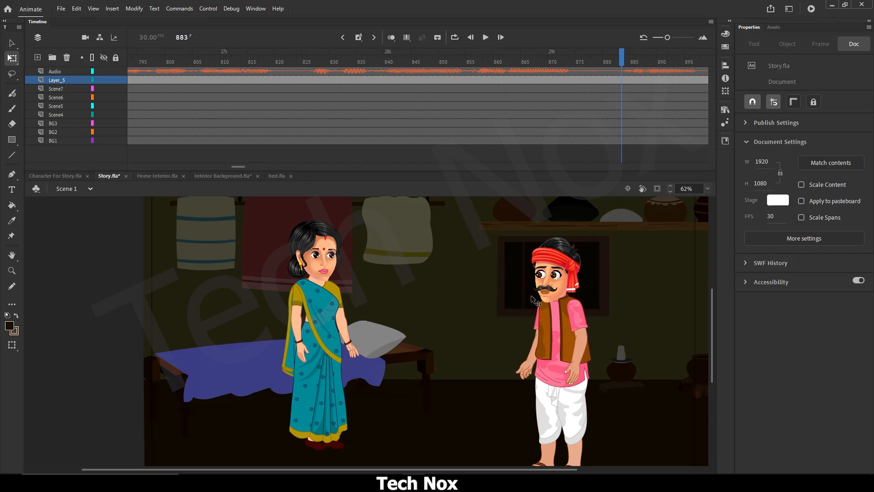
pyautogui.moveTo(393, 469); pyautogui.dragTo(461, 470)
pyautogui.moveTo(712, 315); pyautogui.dragTo(713, 326)
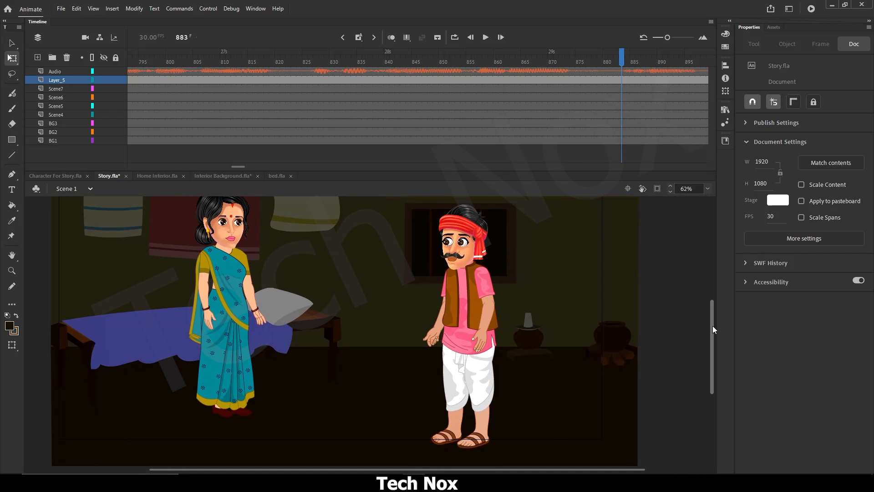
pyautogui.click(485, 37)
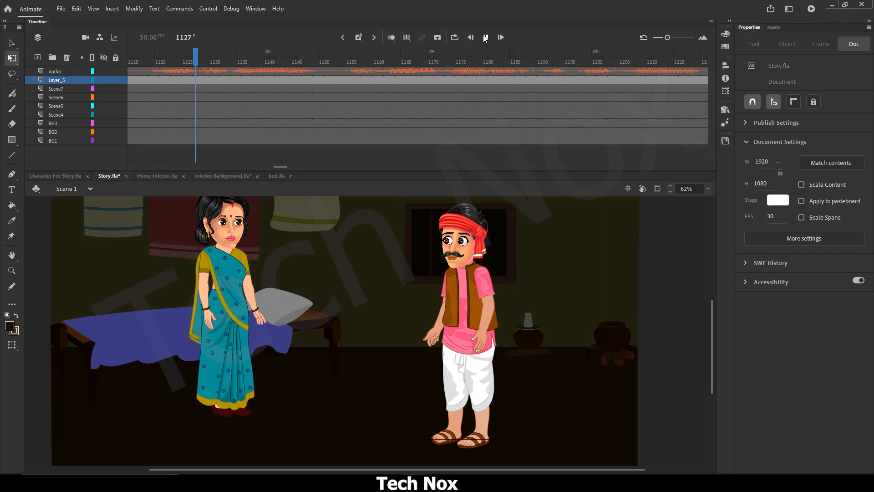
pyautogui.click(485, 38)
# Step: Rewind Scene 1 to about frame 875, replay the audio and park the playhead at frame 883
pyautogui.moveTo(280, 168); pyautogui.dragTo(277, 168)
pyautogui.click(259, 56)
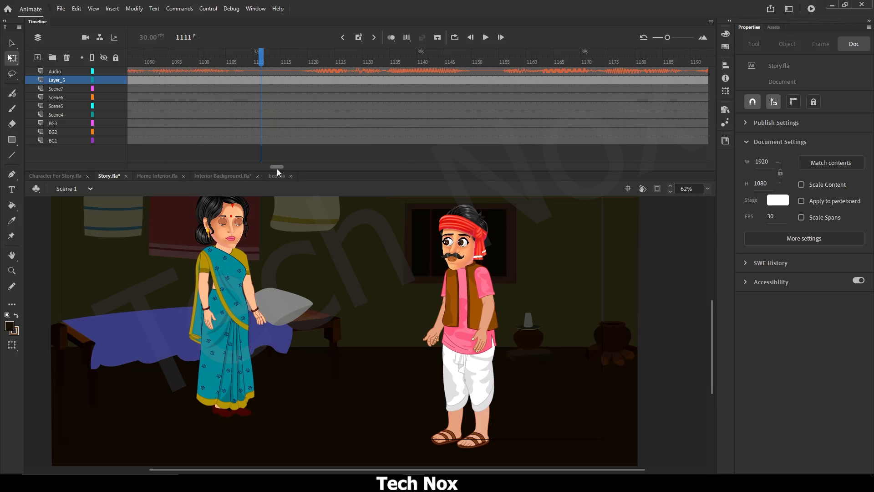
pyautogui.moveTo(277, 167); pyautogui.dragTo(246, 170)
pyautogui.click(243, 67)
pyautogui.click(266, 55)
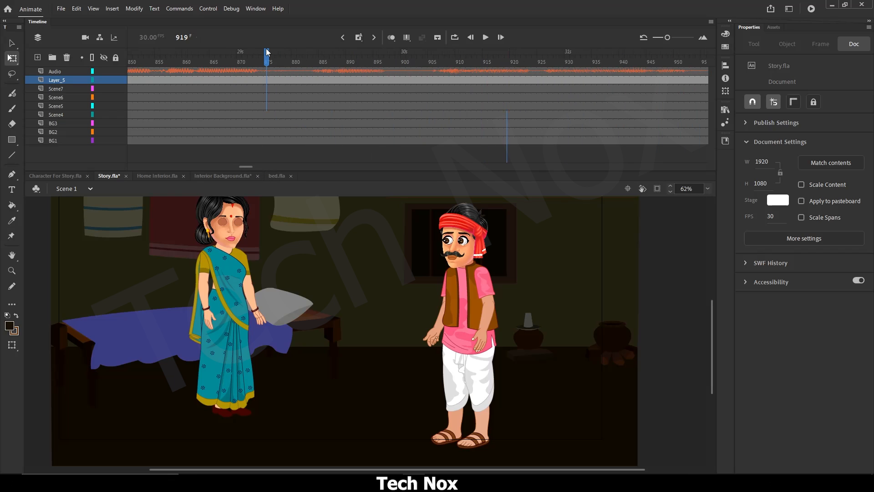
pyautogui.click(485, 35)
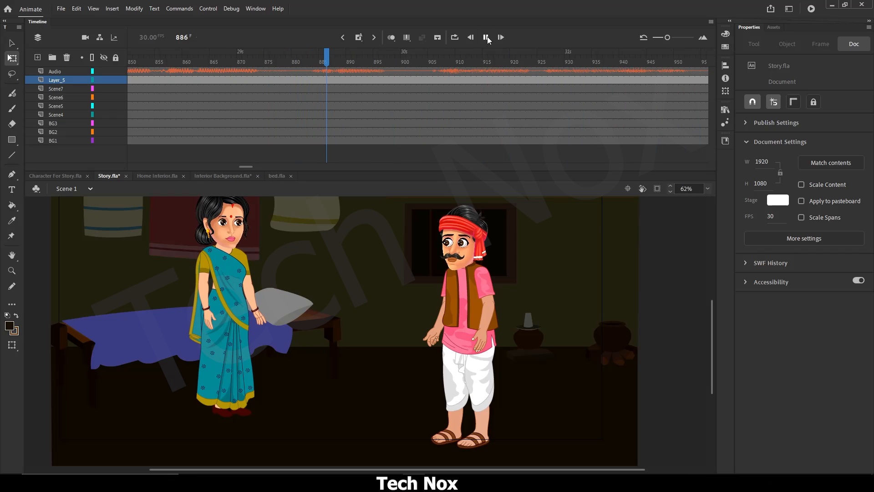
pyautogui.click(486, 35)
pyautogui.moveTo(315, 56); pyautogui.dragTo(310, 57)
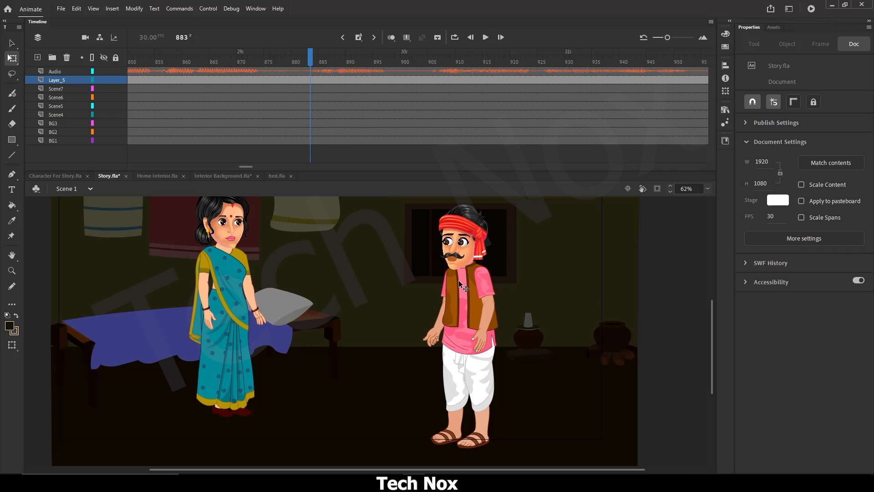
# Step: Open the man's nested face symbol for editing and lock its Layer_1
pyautogui.doubleClick(457, 263)
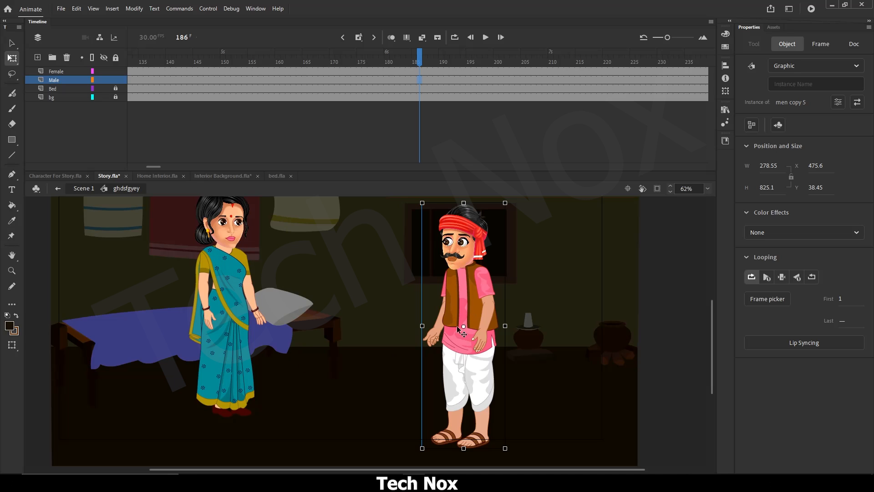
pyautogui.doubleClick(457, 262)
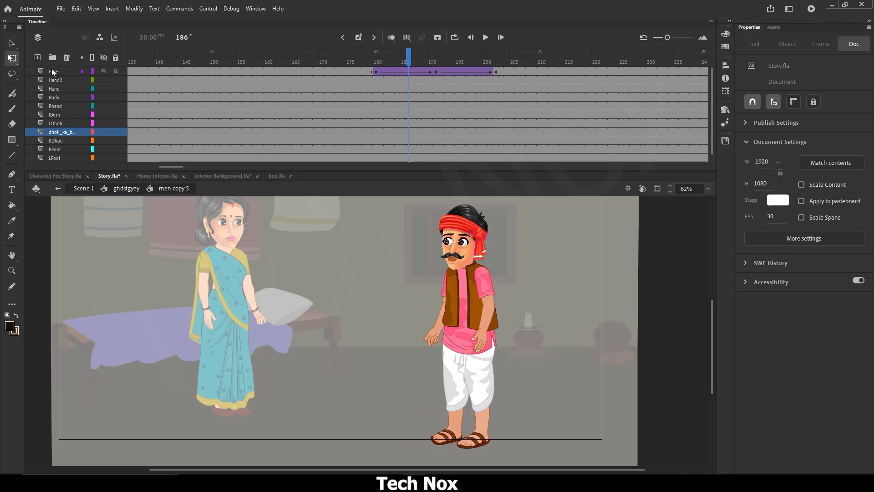
pyautogui.doubleClick(461, 247)
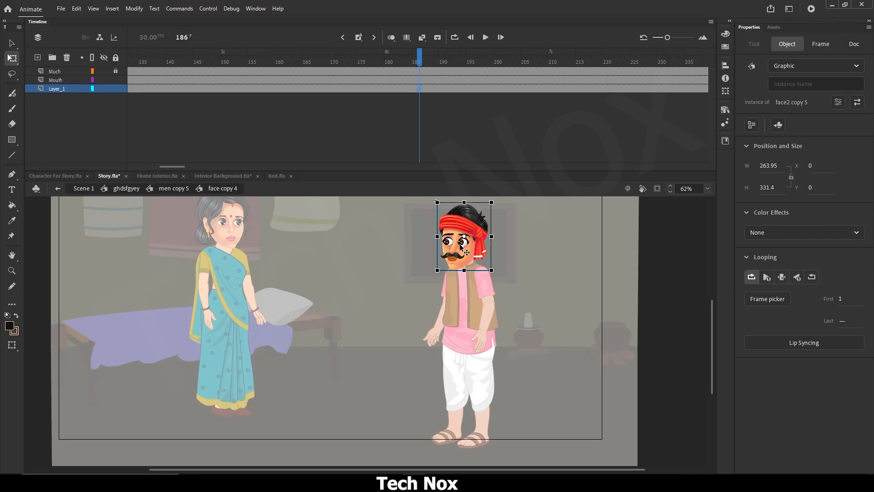
pyautogui.click(115, 89)
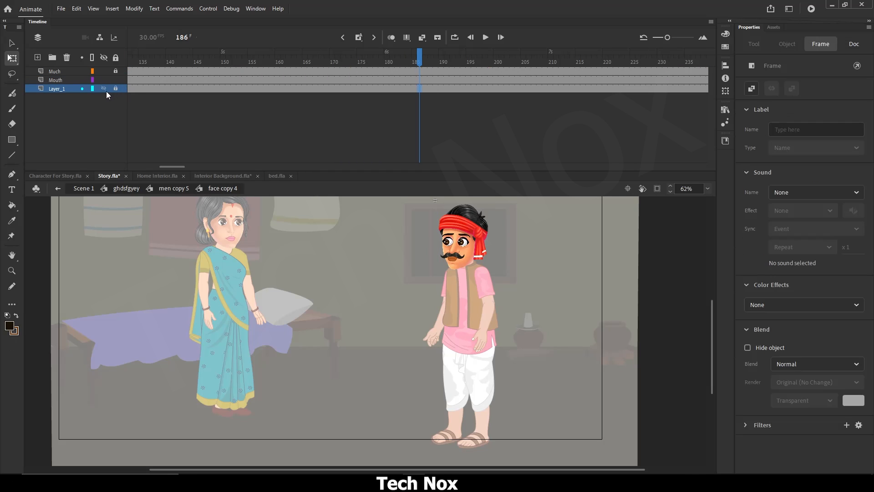
# Step: Add a new layer above the Mouth layer and insert a keyframe in it at frame 186
pyautogui.click(68, 81)
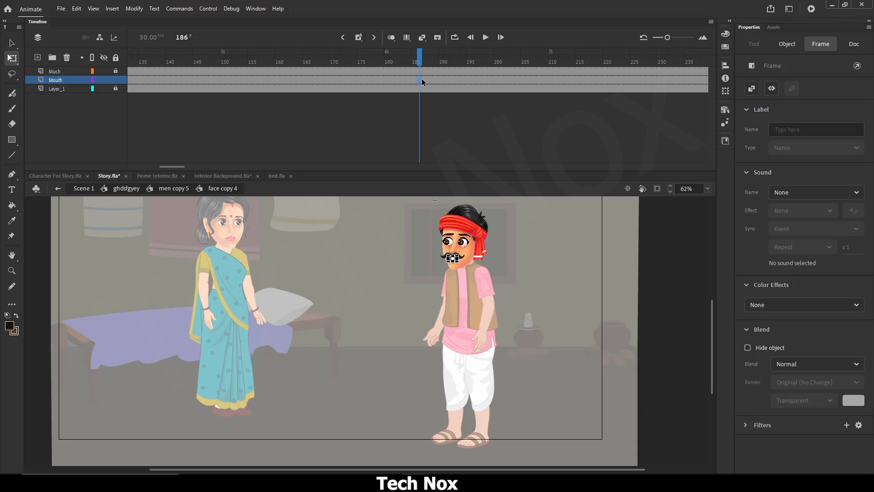
pyautogui.click(38, 58)
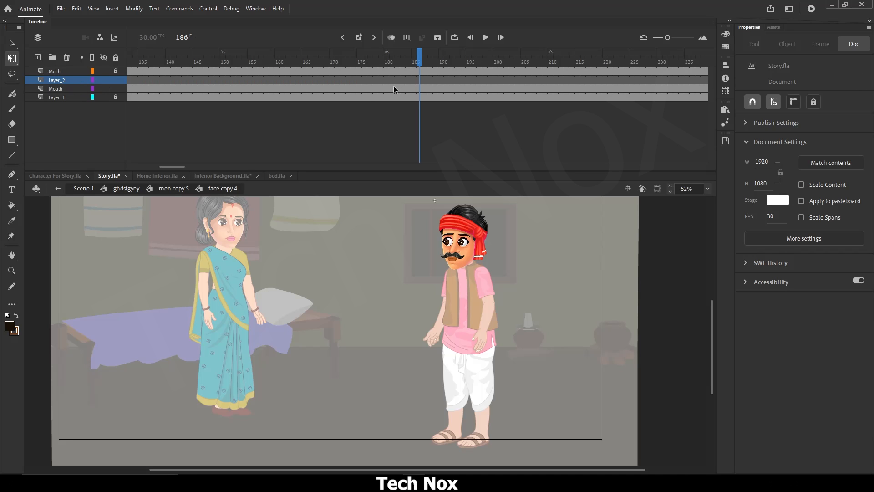
pyautogui.click(419, 79)
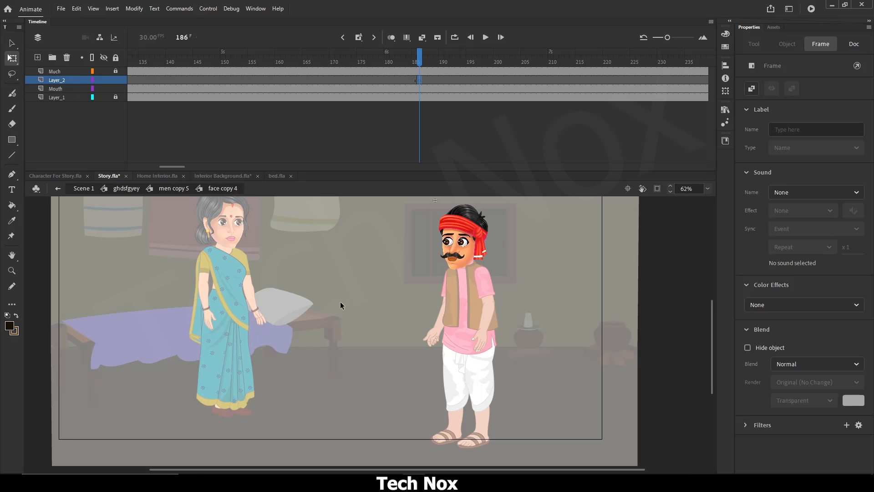
# Step: Preview the Marker 03 audio file in the Audio folder, place it on the new layer at frame 186 and set its sync to Stream
pyautogui.click(190, 482)
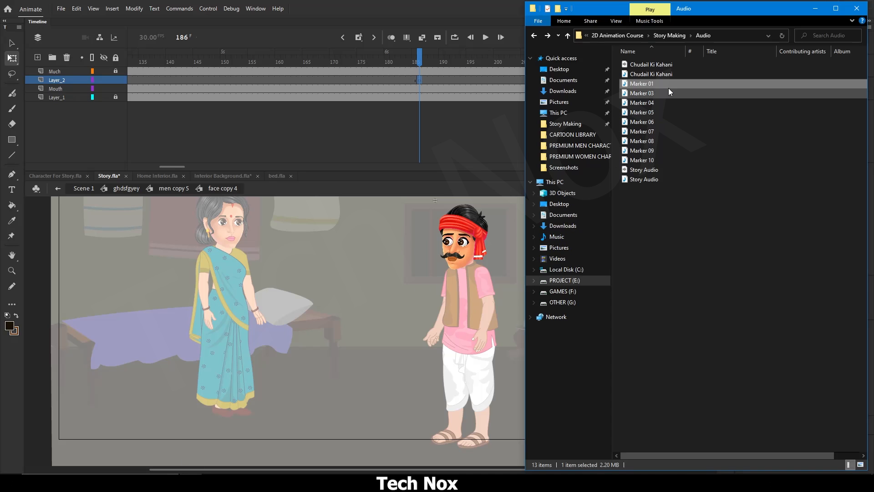
pyautogui.doubleClick(643, 93)
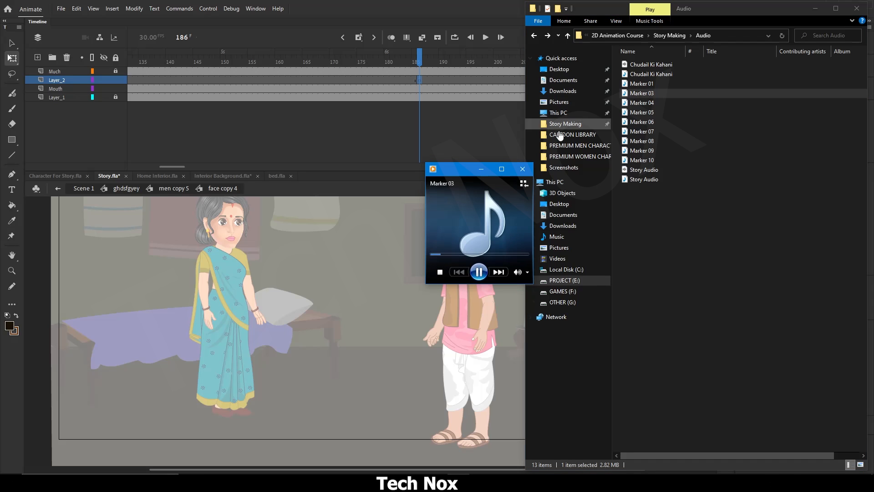
pyautogui.click(522, 169)
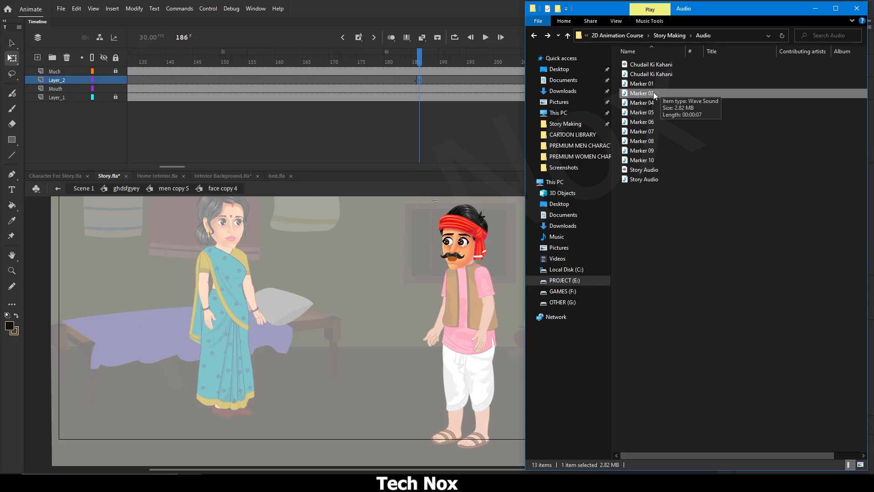
pyautogui.moveTo(650, 94); pyautogui.dragTo(414, 258)
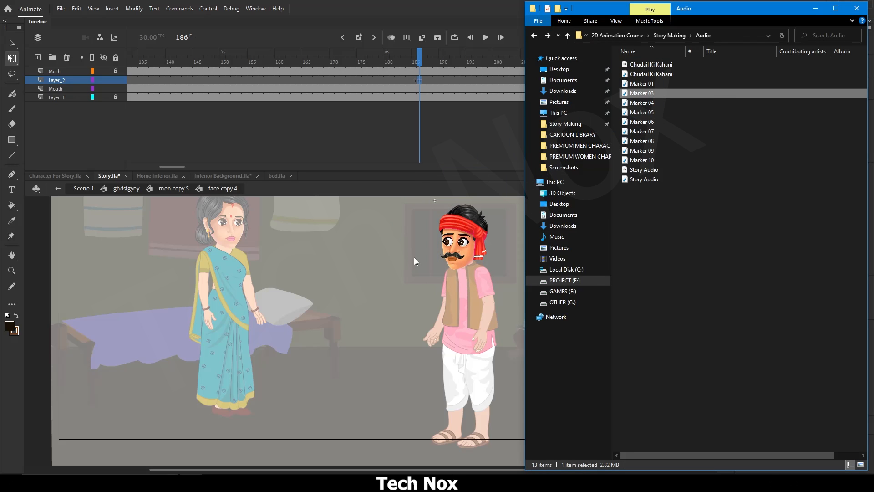
pyautogui.click(420, 61)
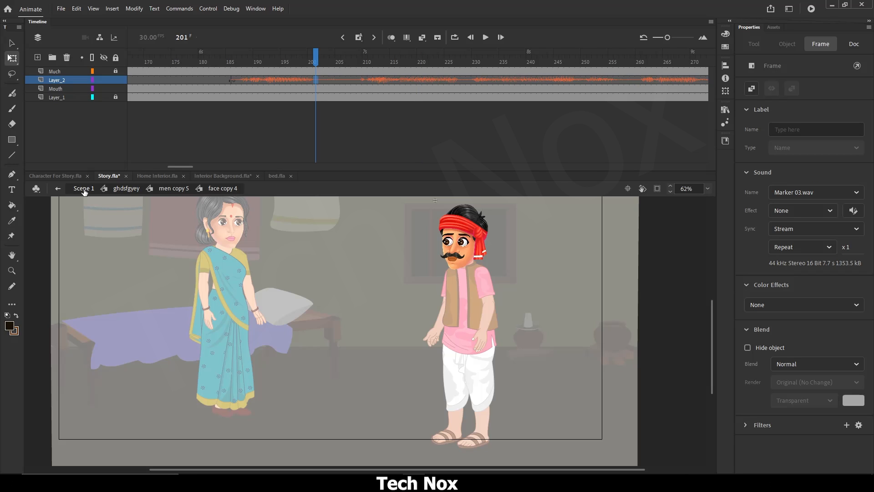
# Step: Return to Scene 1, play the main audio from frame 883 to compare its timing, and go back to frame 883
pyautogui.click(84, 188)
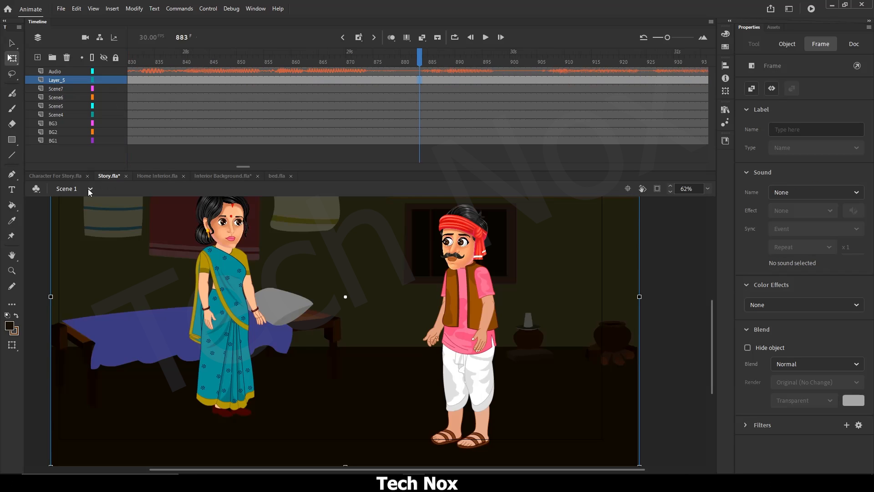
pyautogui.click(484, 37)
pyautogui.click(485, 37)
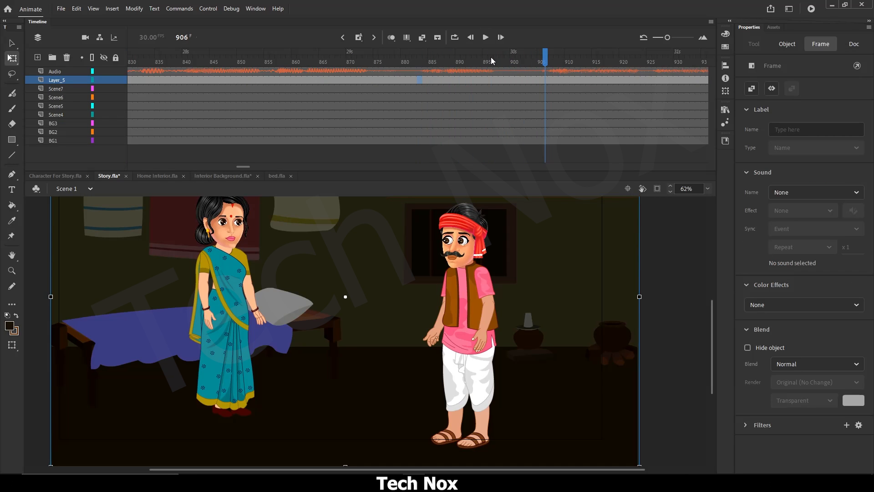
pyautogui.click(496, 56)
pyautogui.click(420, 59)
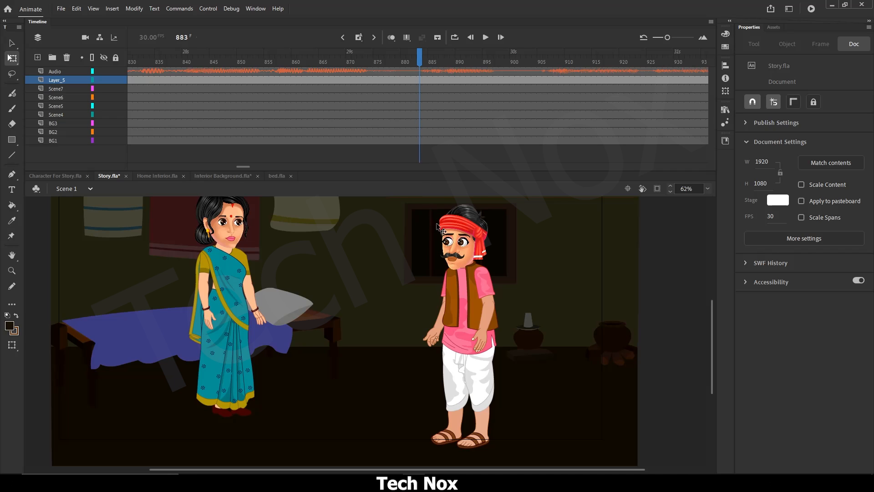
# Step: Reopen the man's face symbol and remove a frame at frame 180 of Layer_2 to shift the Marker 03 audio earlier
pyautogui.doubleClick(454, 259)
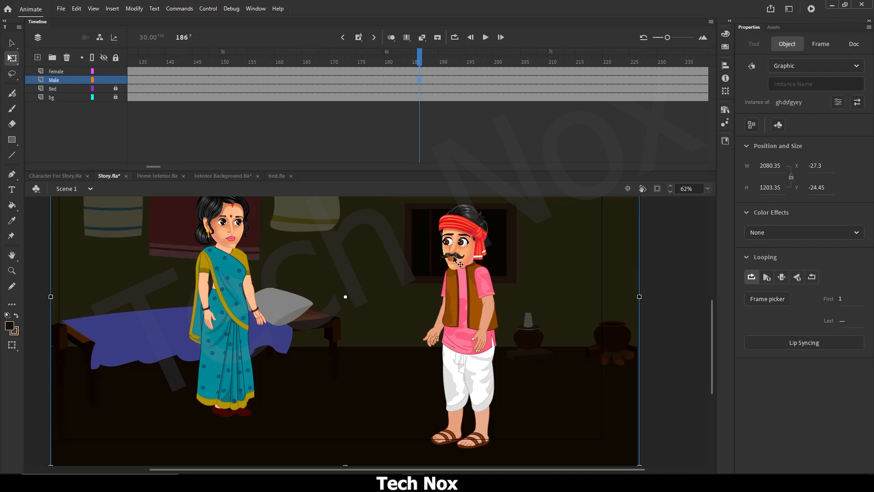
pyautogui.doubleClick(454, 259)
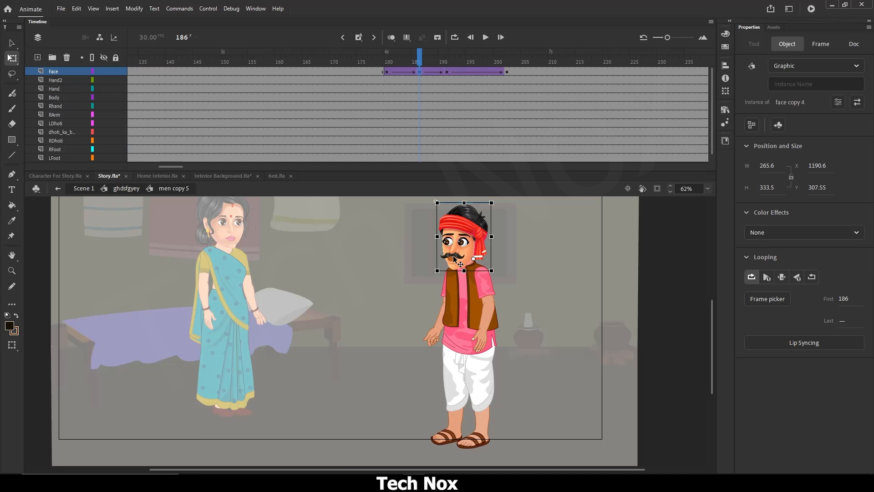
pyautogui.doubleClick(454, 259)
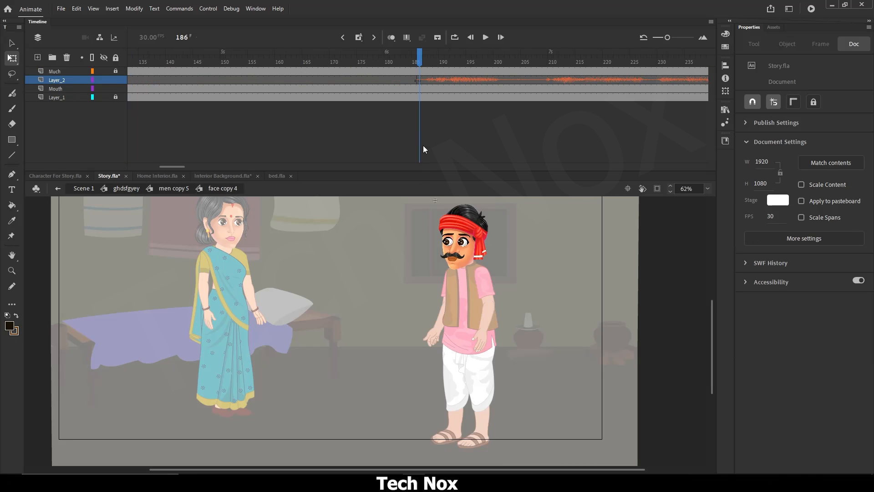
pyautogui.click(425, 61)
pyautogui.click(388, 80)
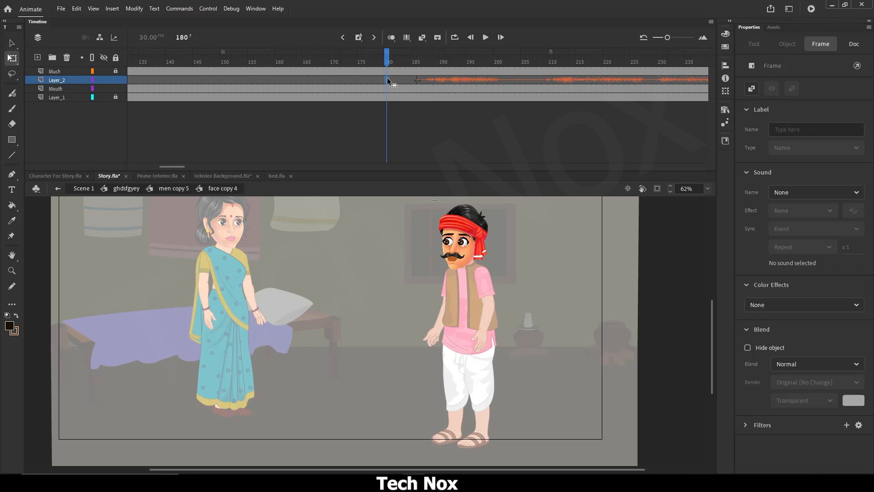
pyautogui.hotkey('shift', 'F5')
# Step: Return to Scene 1 and examine the main audio around frames 906 and 923
pyautogui.click(87, 190)
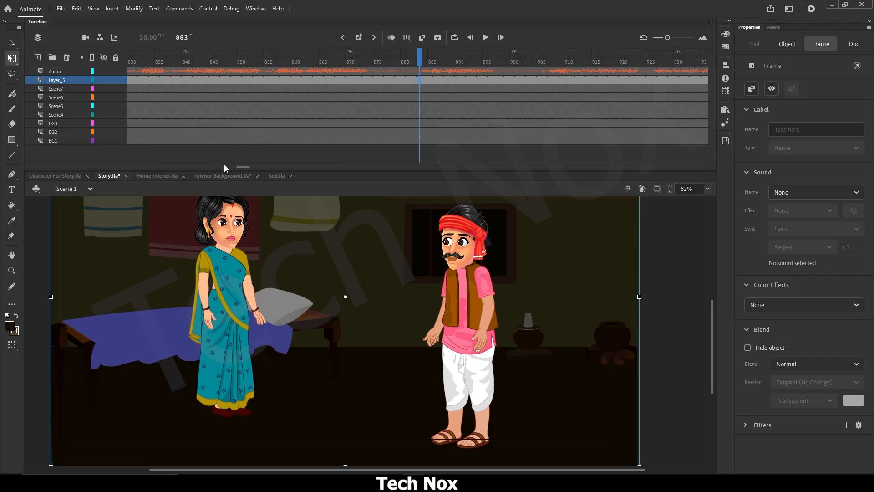
pyautogui.moveTo(240, 167); pyautogui.dragTo(245, 165)
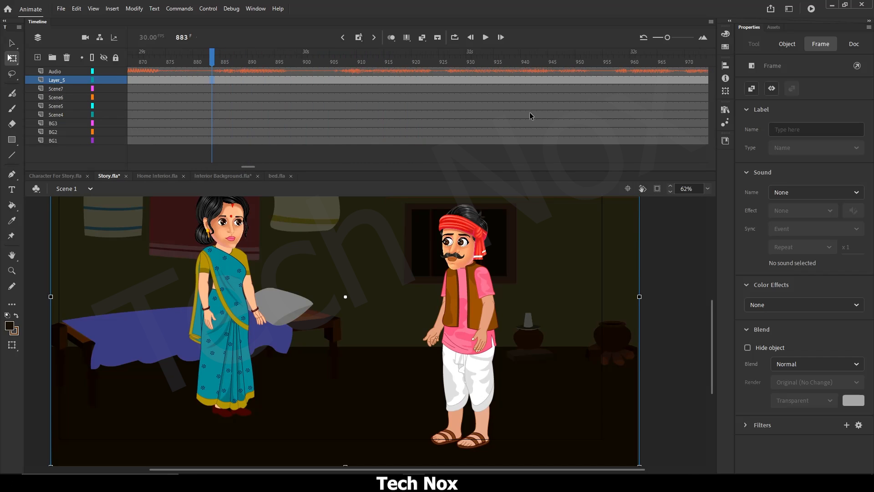
pyautogui.click(337, 61)
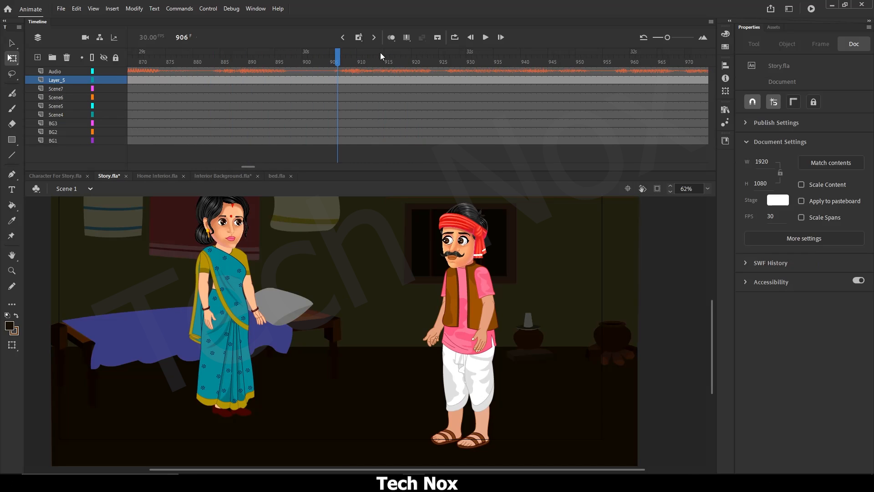
pyautogui.click(430, 61)
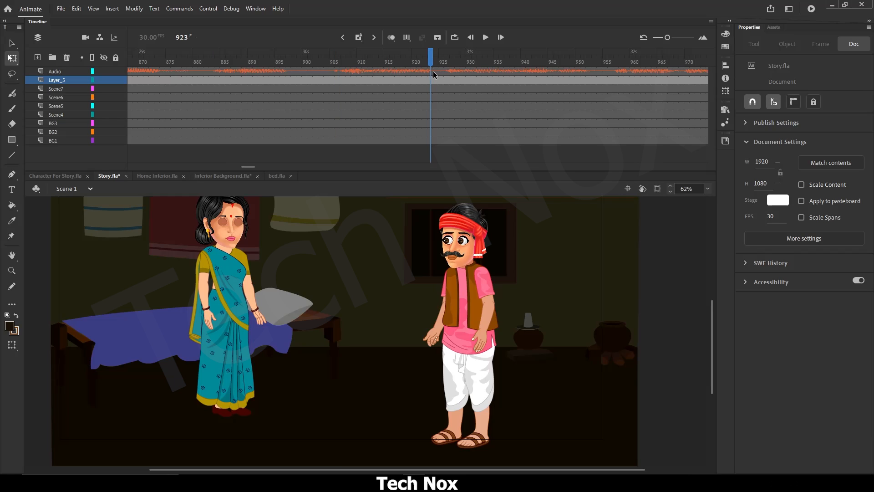
# Step: Reopen the man's face symbol from frame 923 to compare its voice audio with the main soundtrack
pyautogui.doubleClick(452, 260)
pyautogui.click(452, 261)
pyautogui.doubleClick(452, 259)
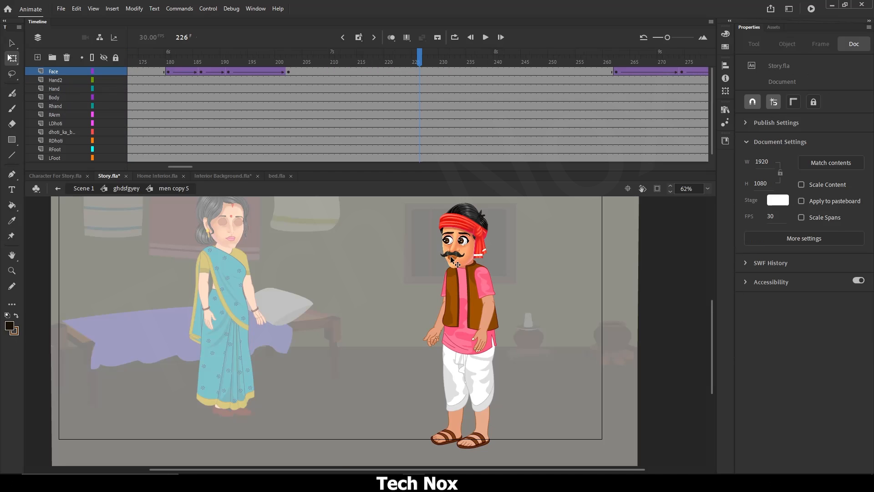
pyautogui.click(452, 258)
pyautogui.doubleClick(453, 259)
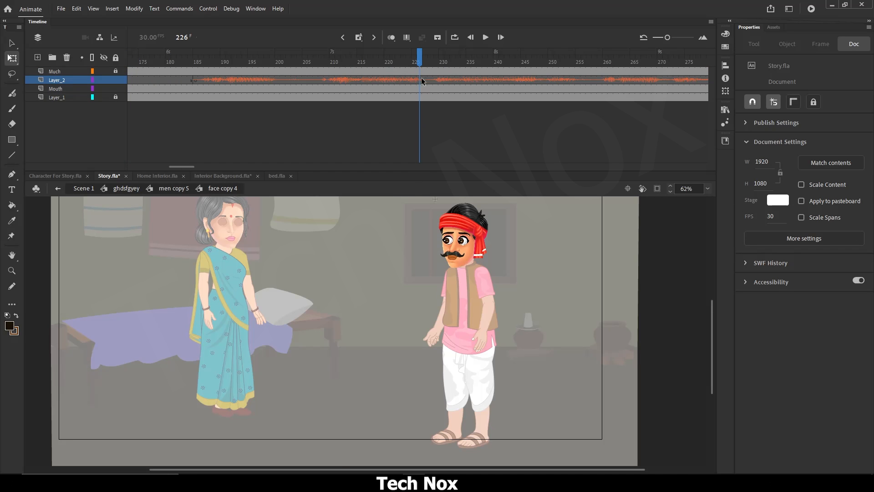
# Step: Insert keyframes in the Mouth layer at frames 186 and 411, around the start and end of the voice audio
pyautogui.click(200, 87)
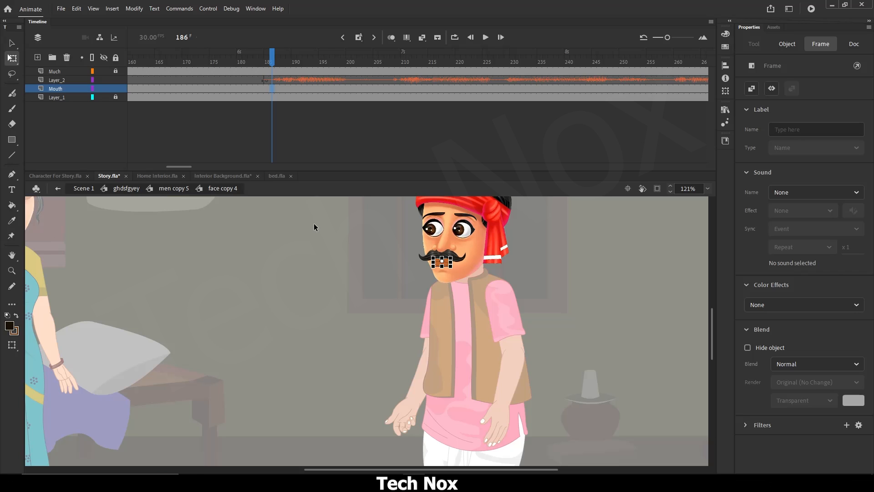
pyautogui.press('F6')
pyautogui.moveTo(172, 166); pyautogui.dragTo(216, 161)
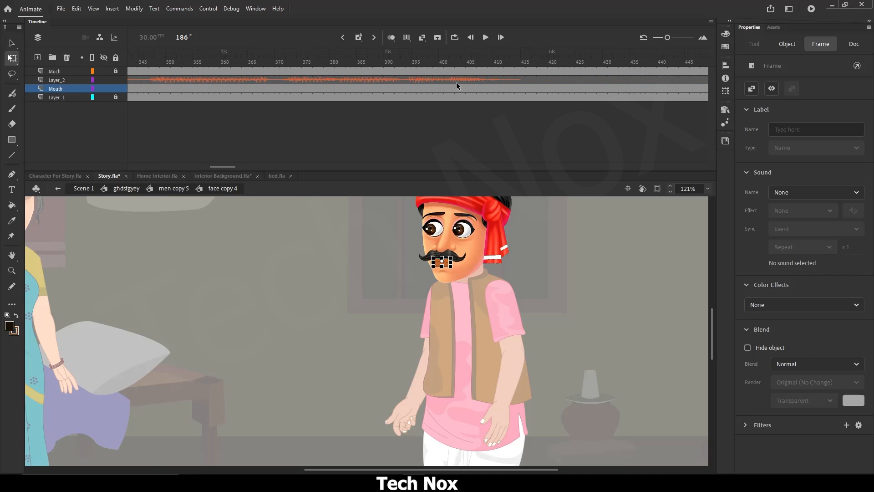
pyautogui.click(502, 88)
pyautogui.press('F6')
# Step: Set the mouth graphic at frame 186 to play in a loop
pyautogui.moveTo(230, 166); pyautogui.dragTo(184, 165)
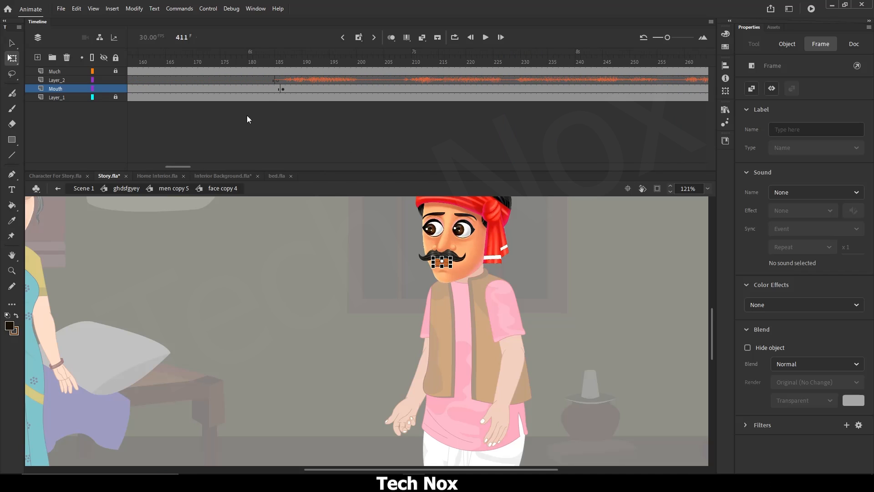
pyautogui.click(282, 89)
pyautogui.click(783, 45)
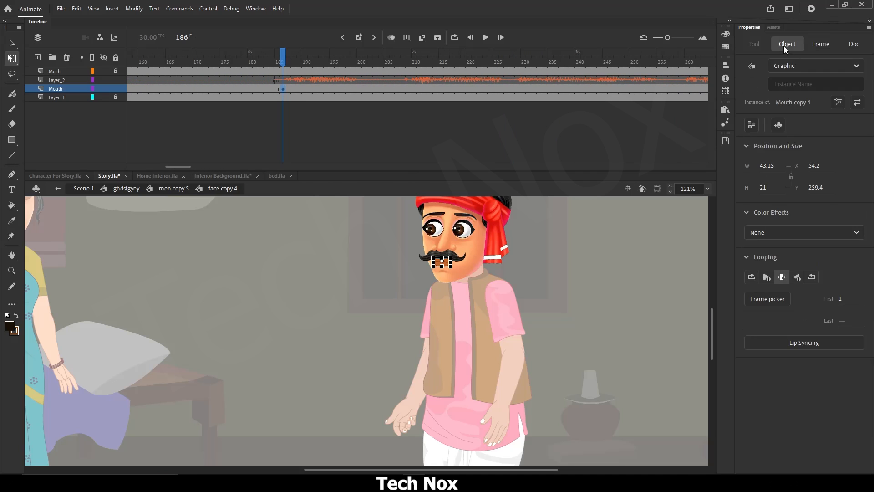
pyautogui.click(752, 277)
pyautogui.click(608, 231)
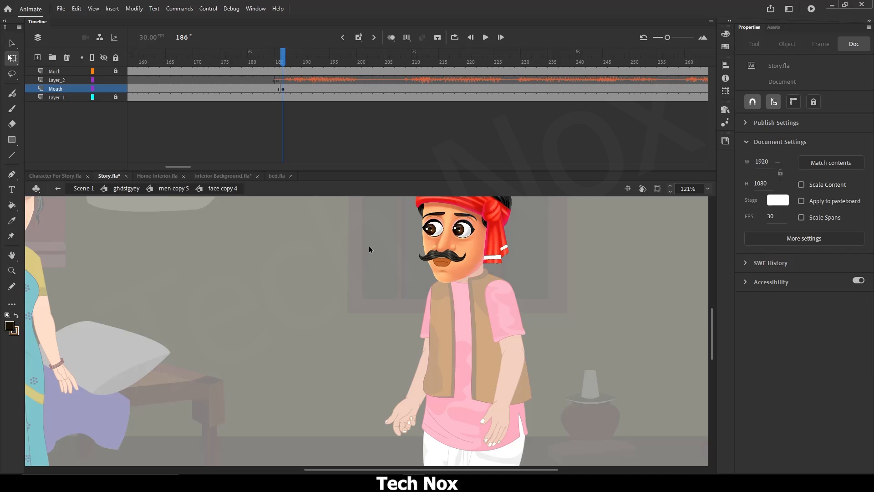
# Step: Play the face animation from frame 186 to check the mouth movement against the audio
pyautogui.click(486, 38)
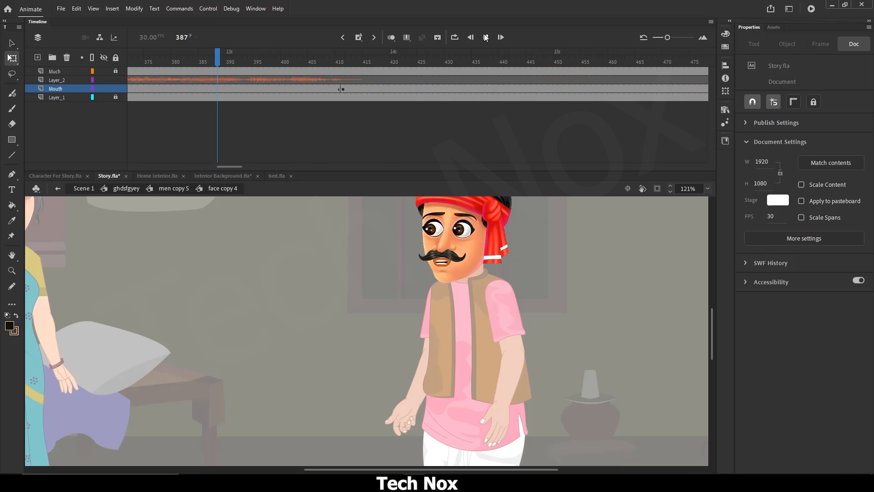
pyautogui.click(486, 38)
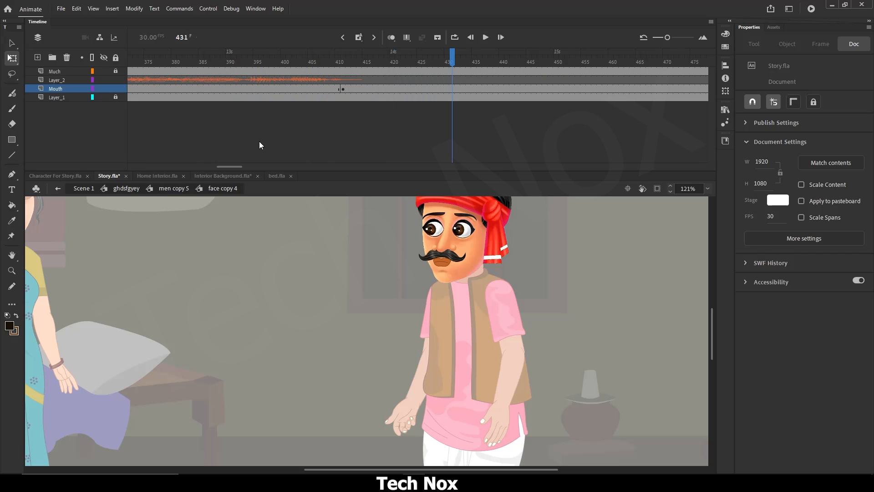
pyautogui.moveTo(235, 166); pyautogui.dragTo(185, 170)
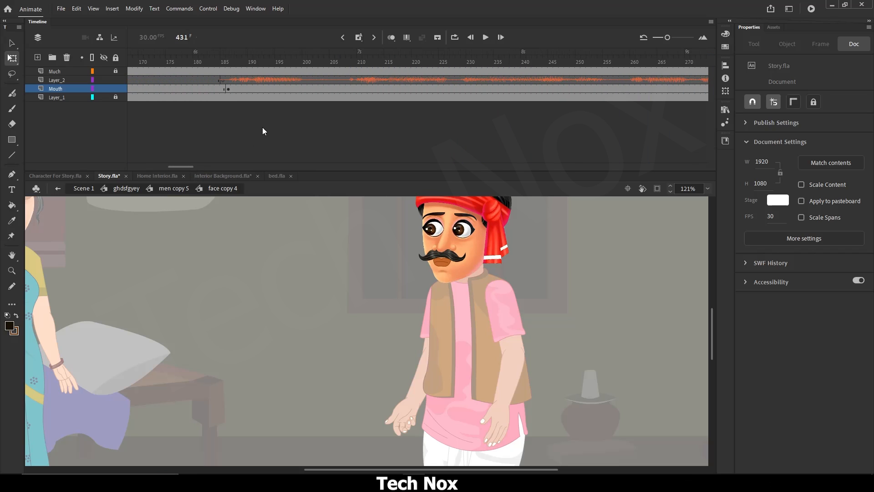
# Step: Insert keyframes in the Mouth layer at frames 200 and 208, around the first pause in the audio
pyautogui.click(305, 88)
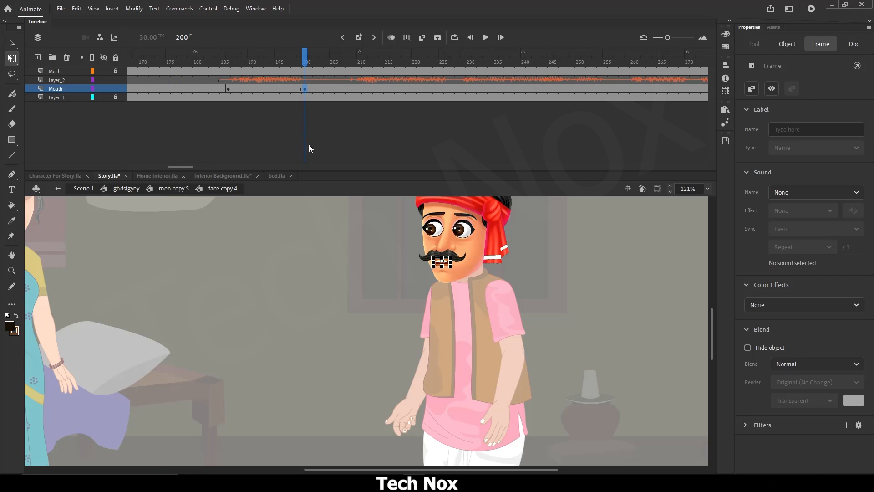
pyautogui.click(347, 88)
pyautogui.press('F6')
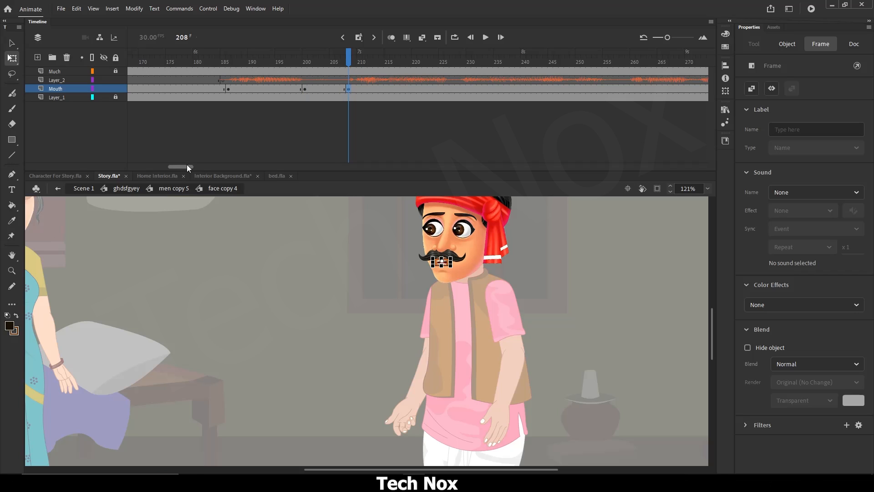
# Step: Set the mouth graphic at frame 200 to hold a single frame during the pause
pyautogui.moveTo(187, 167); pyautogui.dragTo(187, 166)
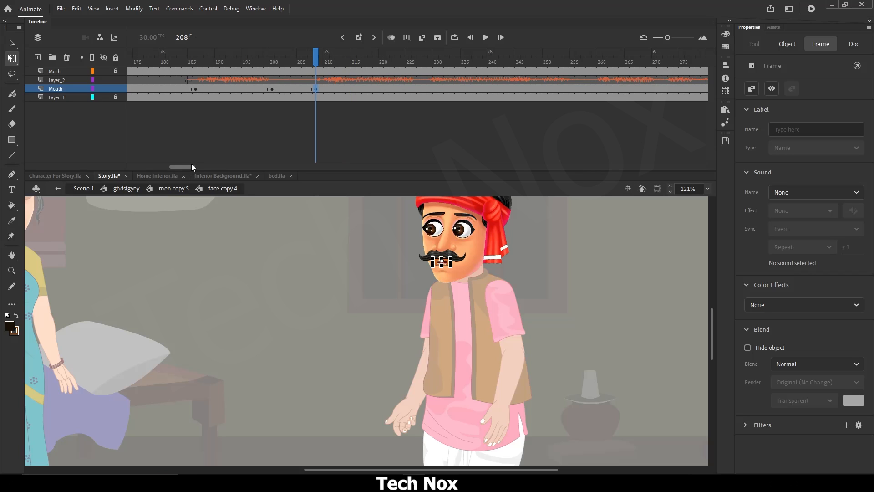
pyautogui.moveTo(187, 167); pyautogui.dragTo(190, 167)
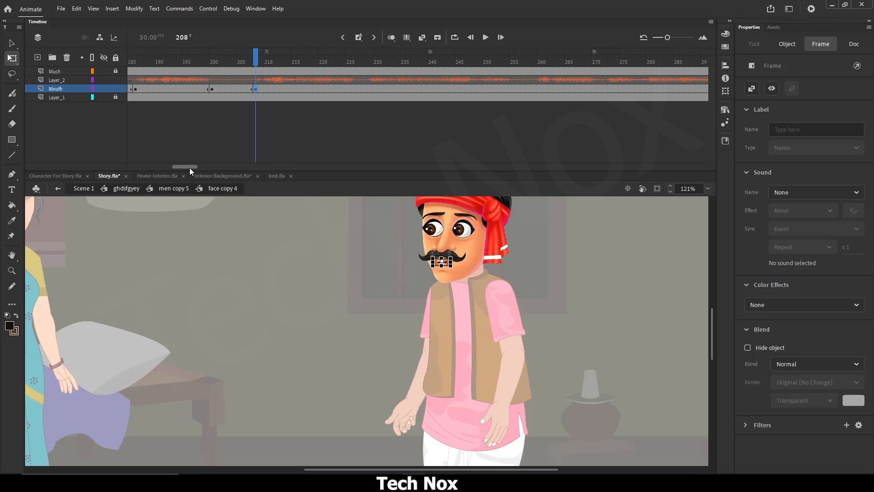
pyautogui.hotkey('alt', ',')
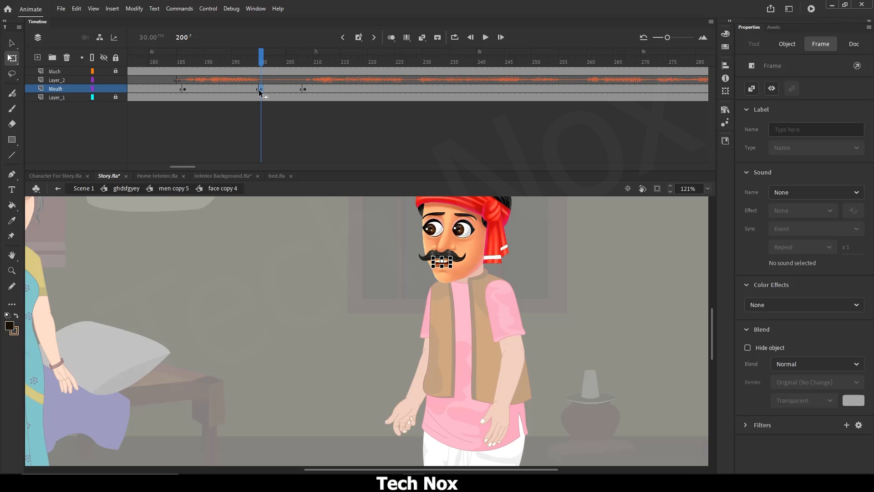
pyautogui.click(785, 44)
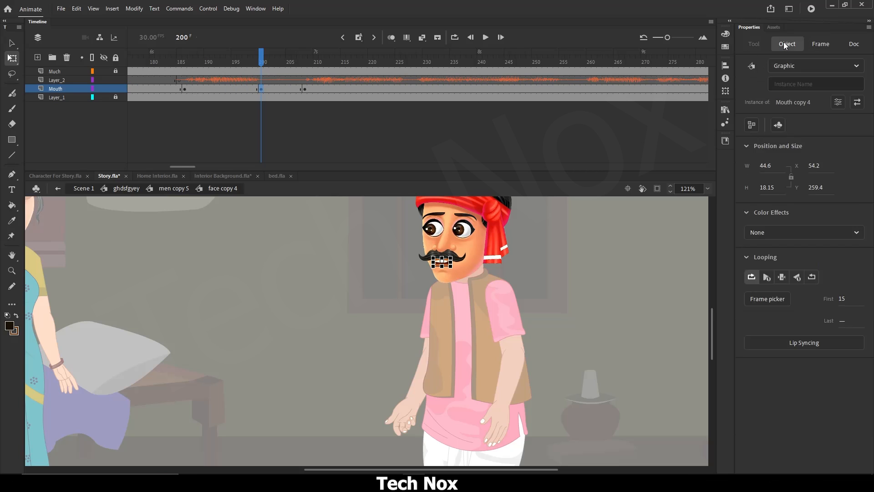
pyautogui.click(782, 277)
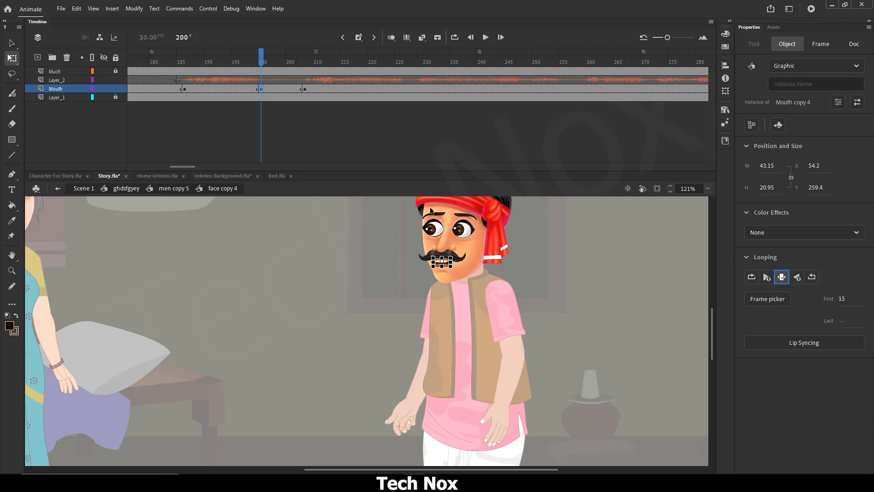
# Step: Check the mouth's looping setting at frame 186 and inspect the Mouth layer at frames 410 and 376
pyautogui.hotkey('alt', ',')
pyautogui.moveTo(178, 167); pyautogui.dragTo(178, 167)
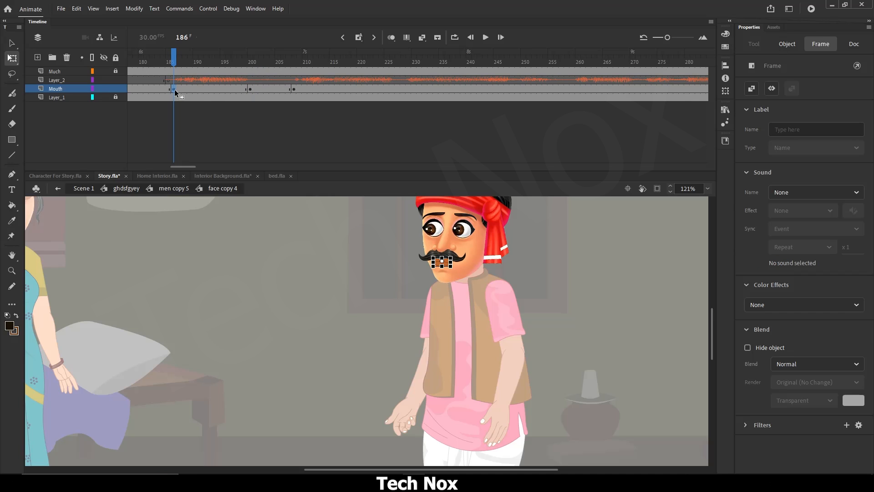
pyautogui.click(787, 44)
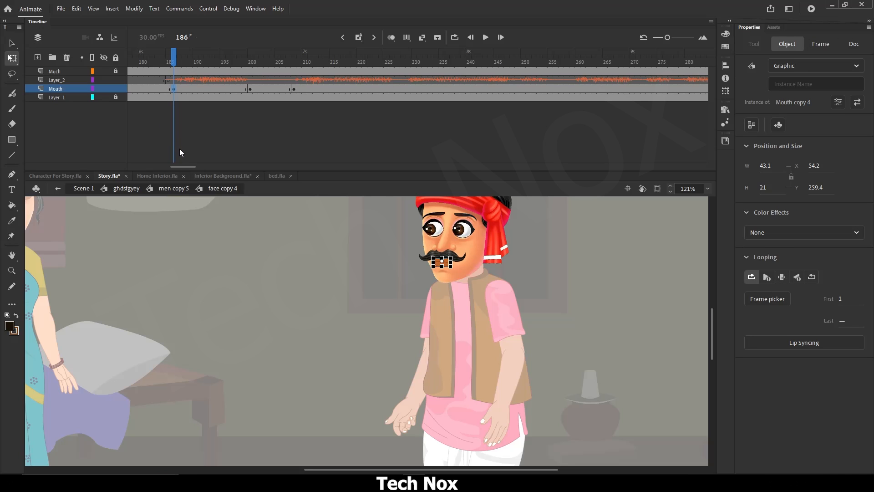
pyautogui.moveTo(182, 167); pyautogui.dragTo(222, 189)
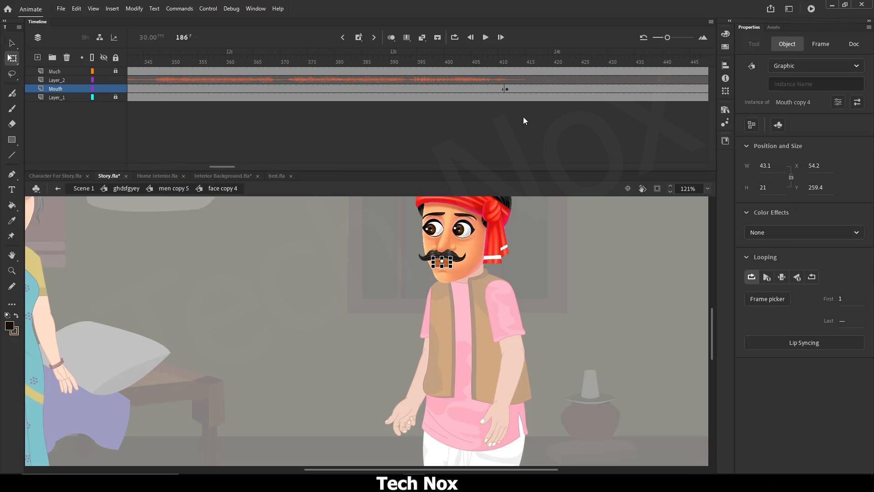
pyautogui.click(500, 90)
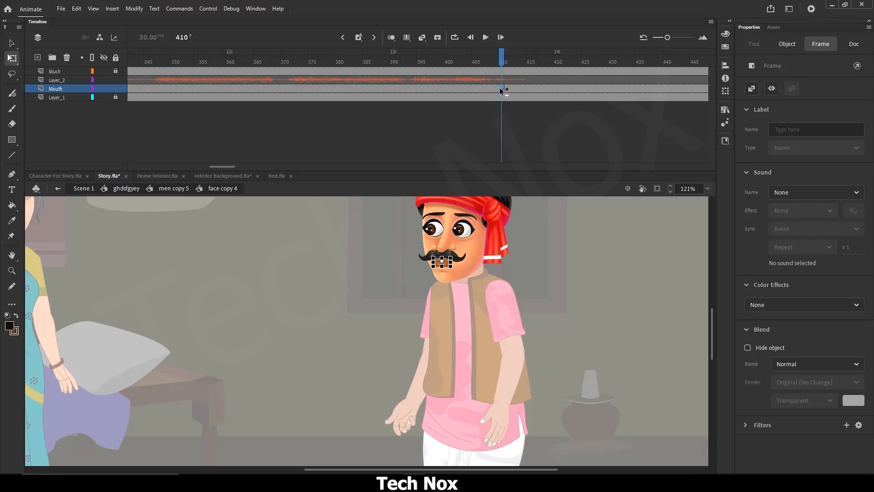
pyautogui.click(316, 90)
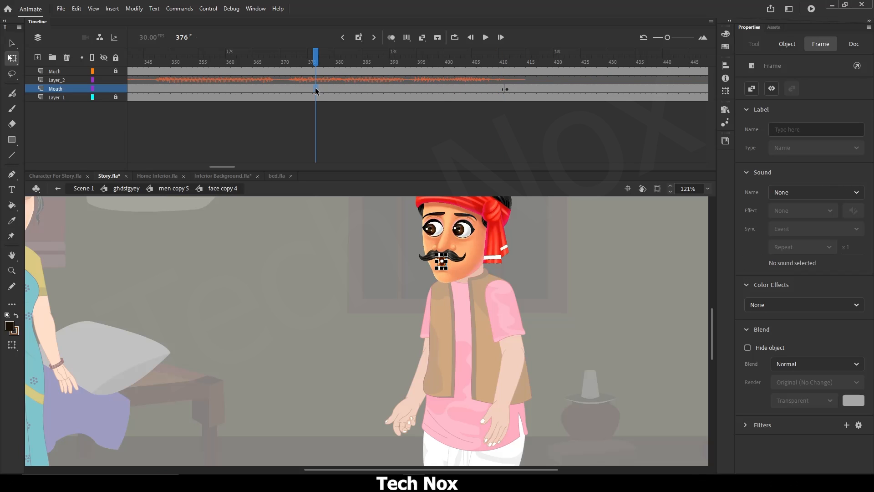
pyautogui.moveTo(223, 165); pyautogui.dragTo(217, 166)
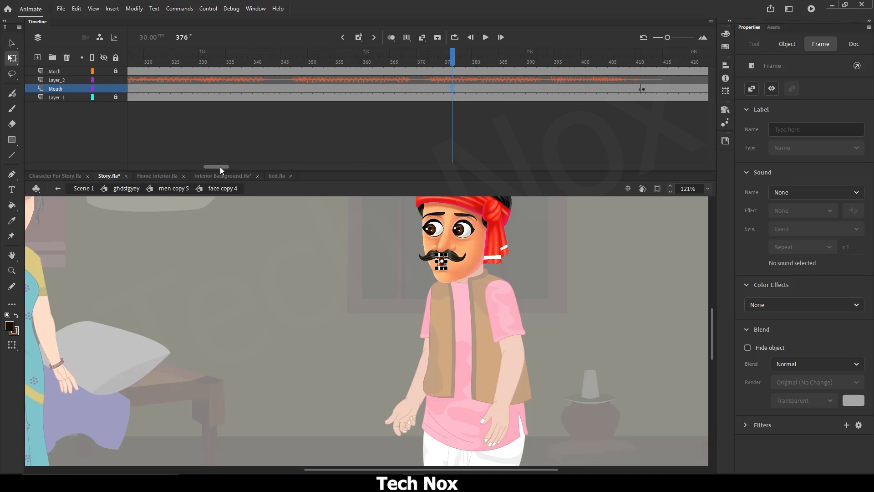
pyautogui.moveTo(220, 167); pyautogui.dragTo(187, 169)
# Step: Play the face animation from about frame 179 to check the mouth's pause at frame 200
pyautogui.click(332, 88)
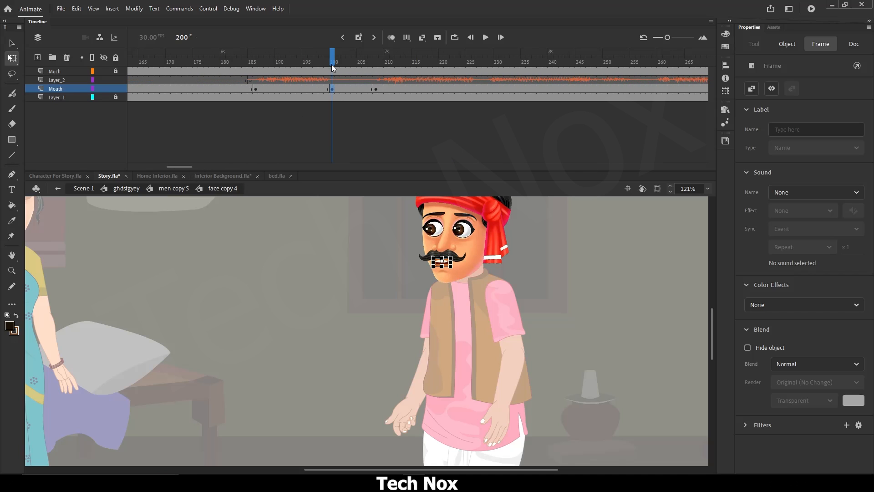
pyautogui.moveTo(331, 64); pyautogui.dragTo(217, 62)
pyautogui.click(485, 38)
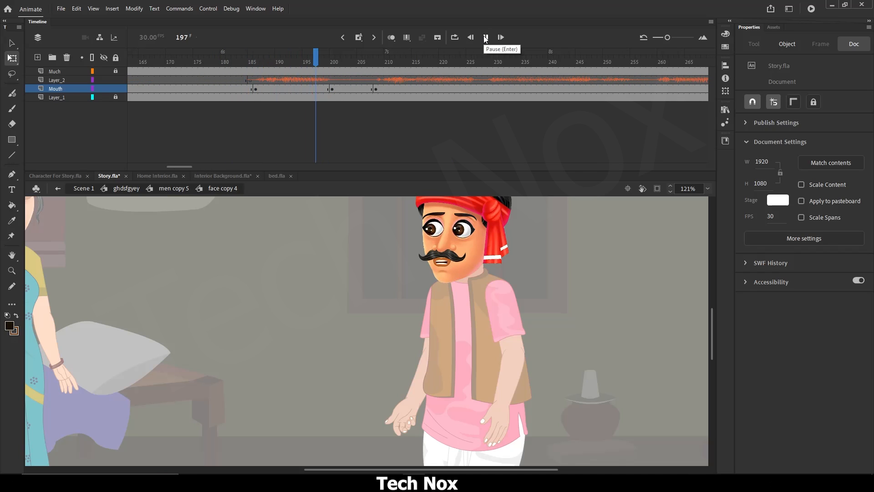
pyautogui.click(485, 38)
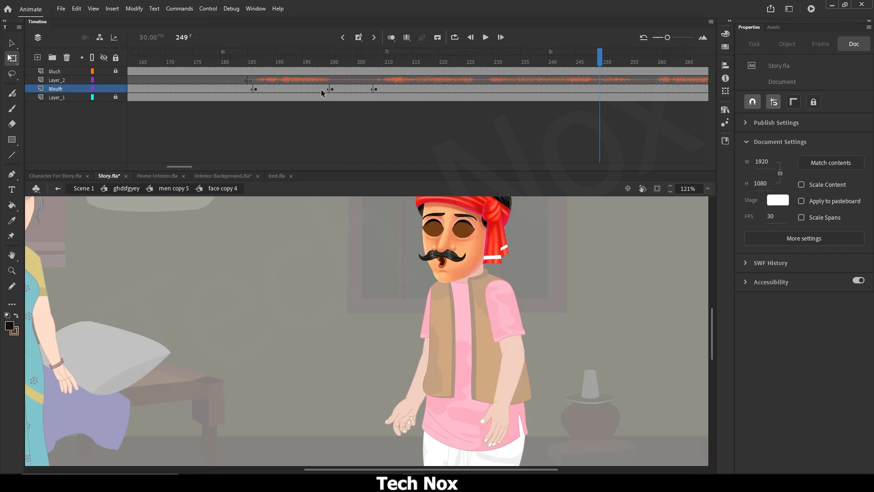
# Step: Insert keyframes in the Mouth layer at frames 255 and 259, around the next pause in the audio
pyautogui.moveTo(180, 167); pyautogui.dragTo(192, 165)
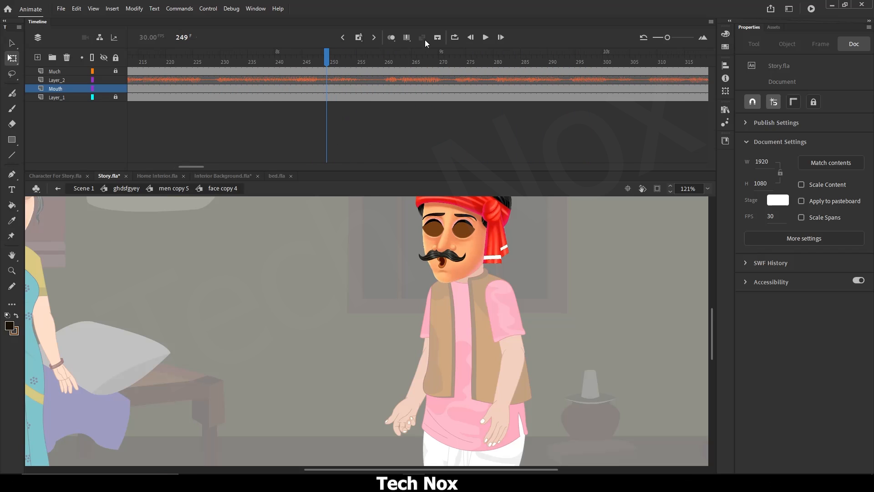
pyautogui.moveTo(335, 89); pyautogui.dragTo(378, 89)
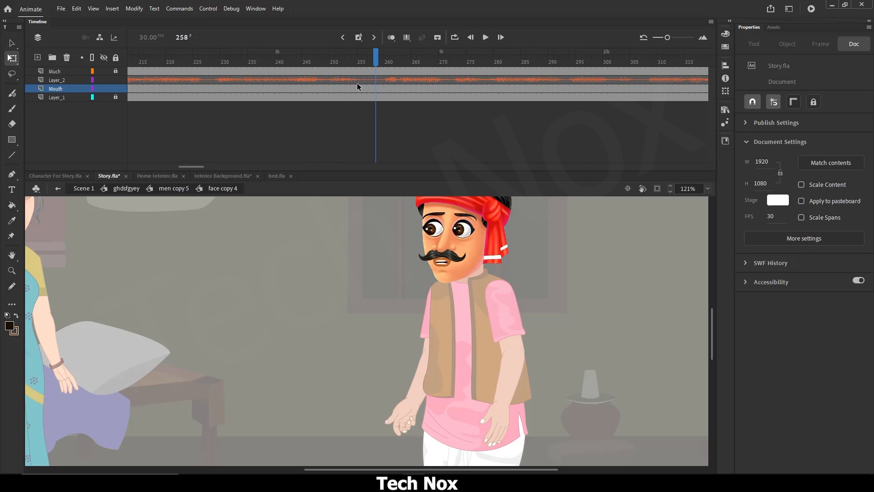
pyautogui.click(358, 89)
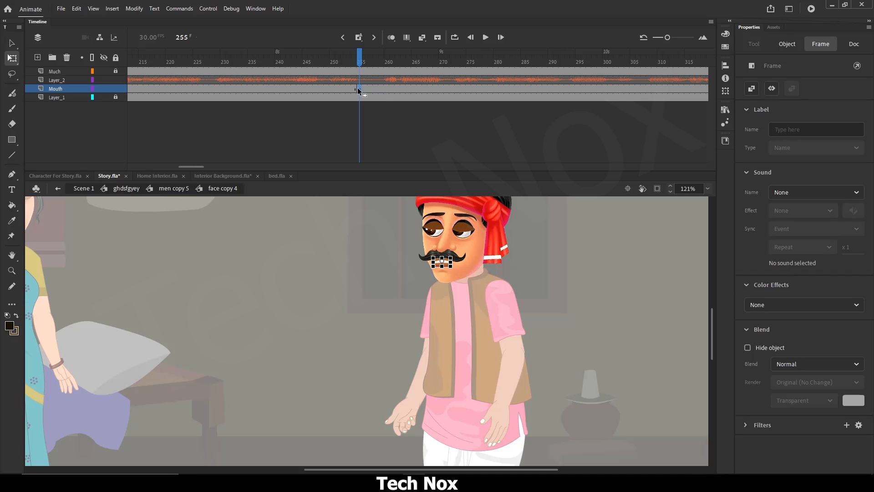
pyautogui.click(383, 89)
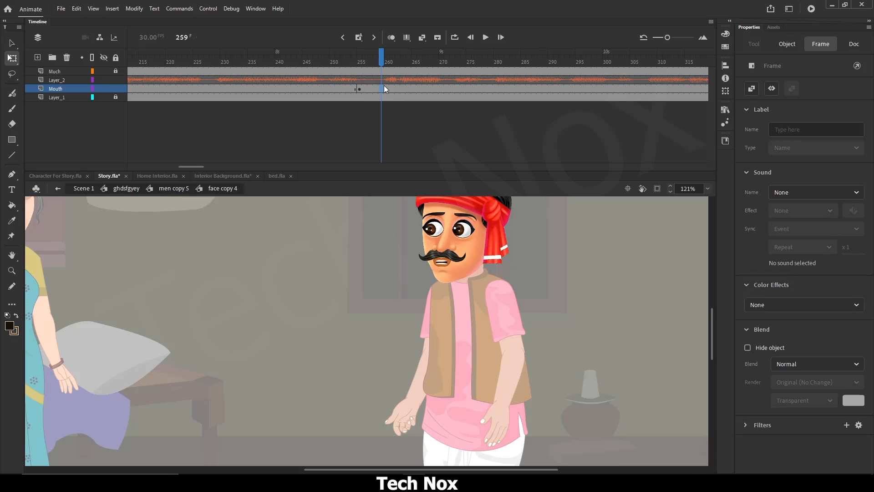
# Step: Set the mouth graphic's first frame at frame 255 to mouth shape 17 using the Frame Picker
pyautogui.click(358, 89)
pyautogui.click(792, 43)
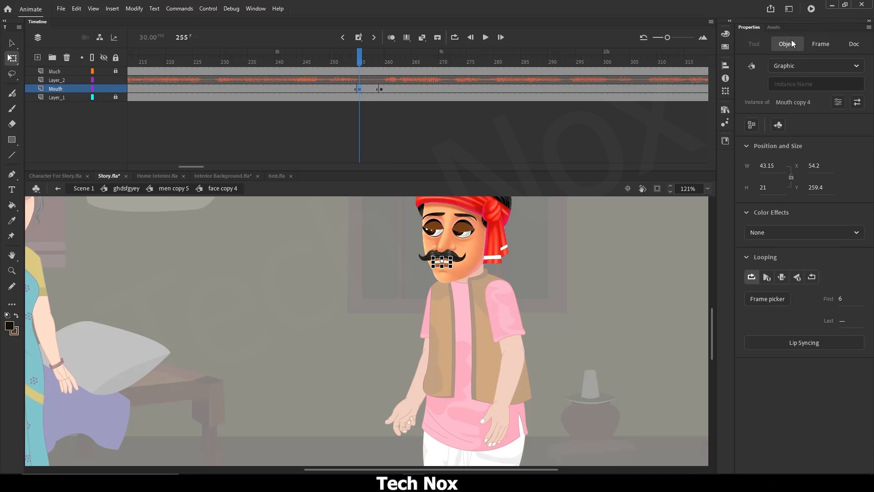
pyautogui.click(768, 299)
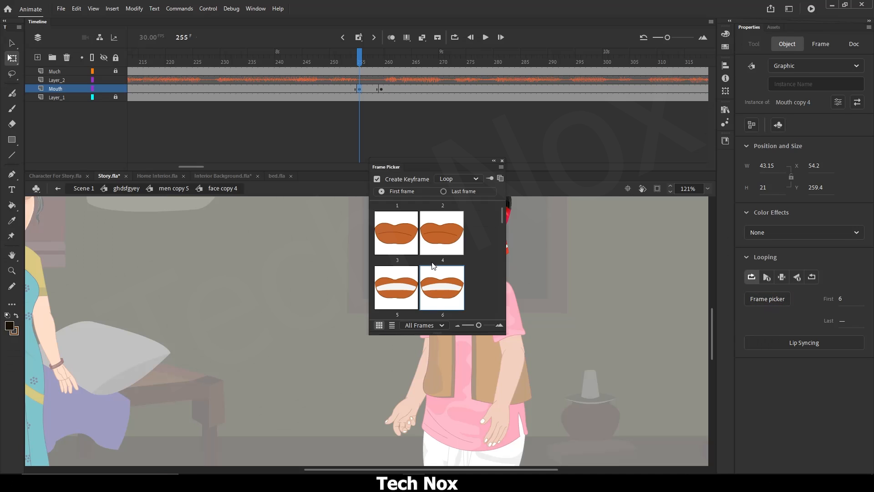
pyautogui.scroll(-5, 430, 264)
pyautogui.scroll(-3, 436, 272)
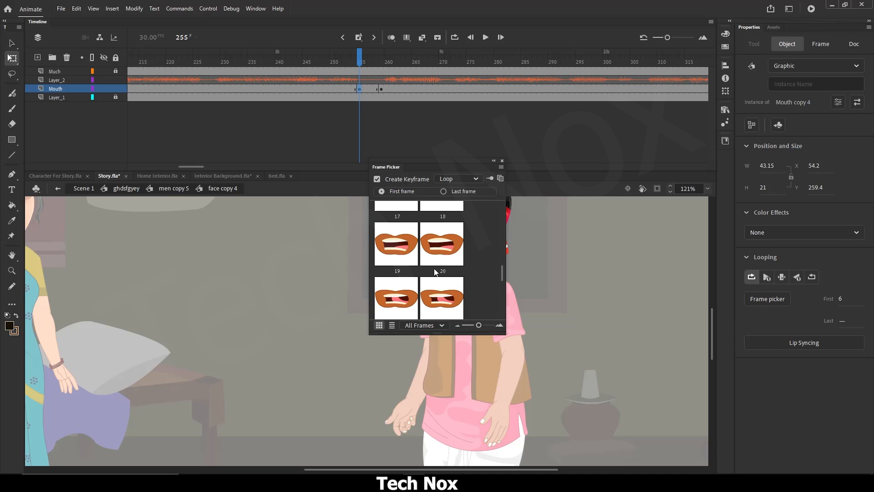
pyautogui.click(415, 275)
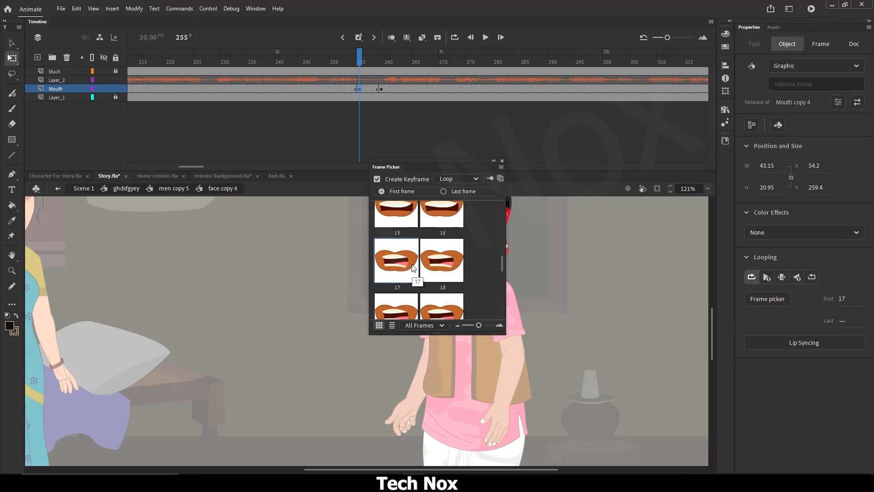
pyautogui.click(503, 161)
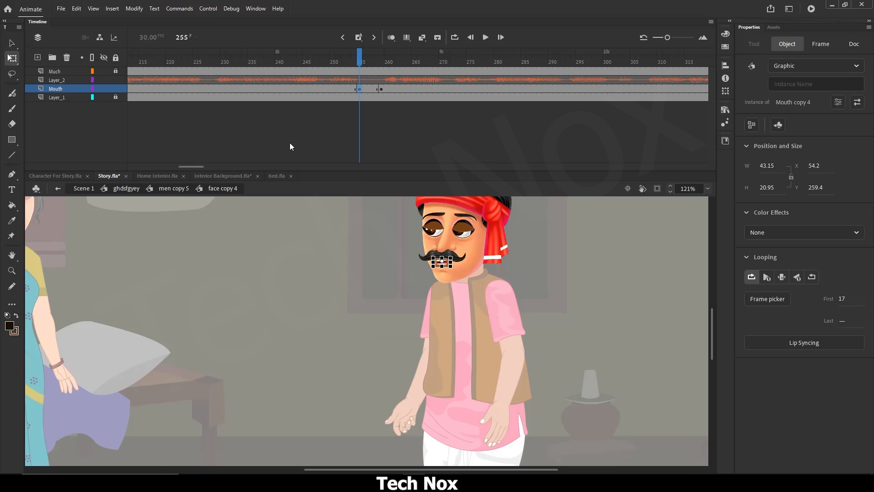
# Step: Play the face animation repeatedly from about frame 185 to check the mouth movement against the audio pauses
pyautogui.moveTo(203, 167); pyautogui.dragTo(193, 168)
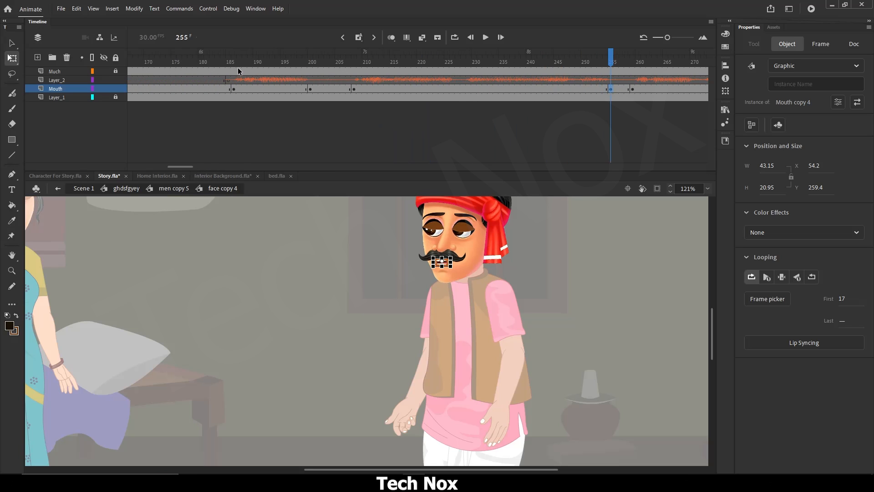
pyautogui.click(238, 70)
pyautogui.click(486, 37)
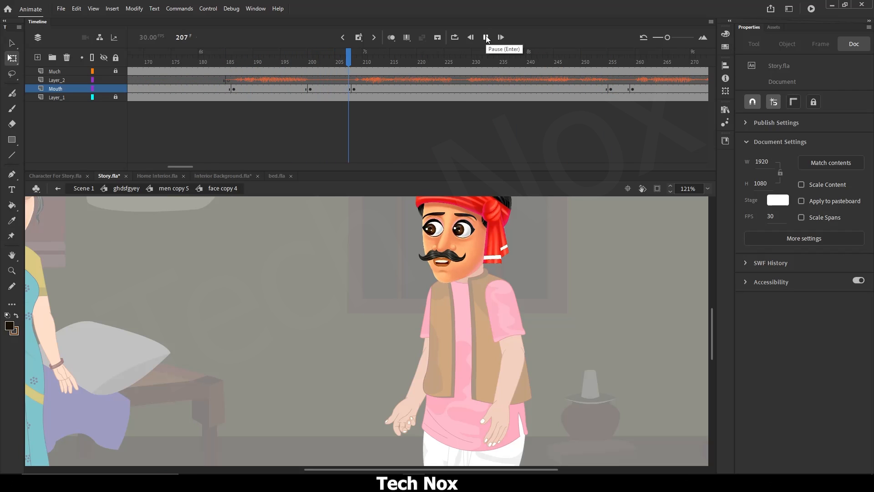
pyautogui.click(486, 37)
pyautogui.click(229, 81)
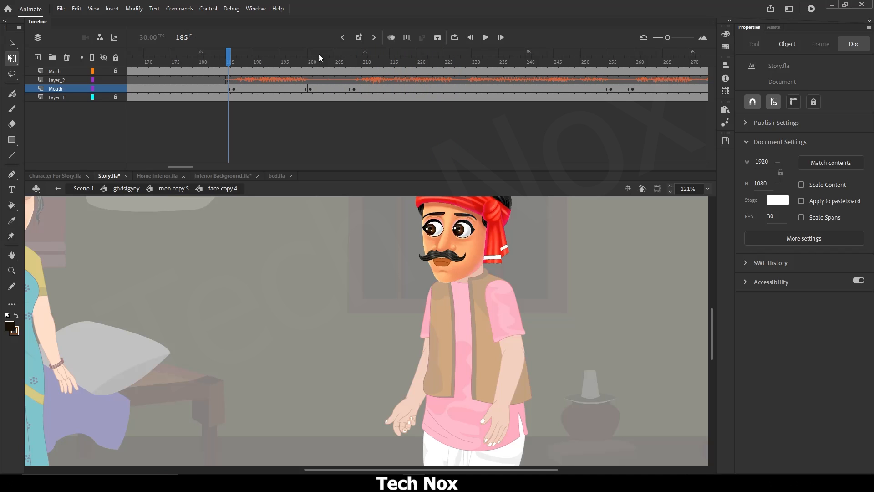
pyautogui.click(486, 37)
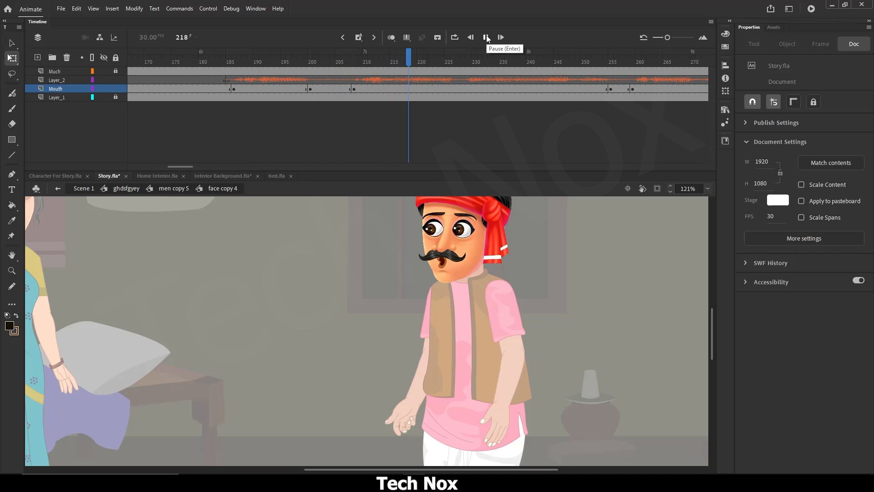
pyautogui.click(485, 37)
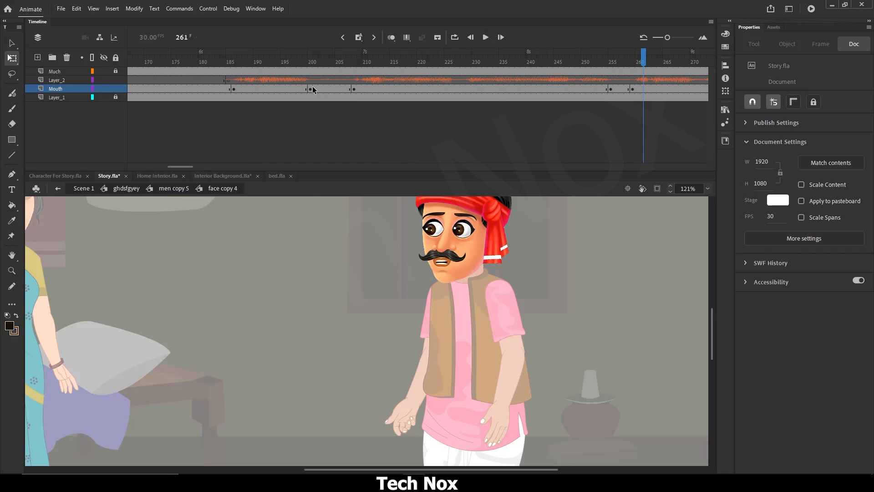
pyautogui.click(239, 68)
pyautogui.click(486, 37)
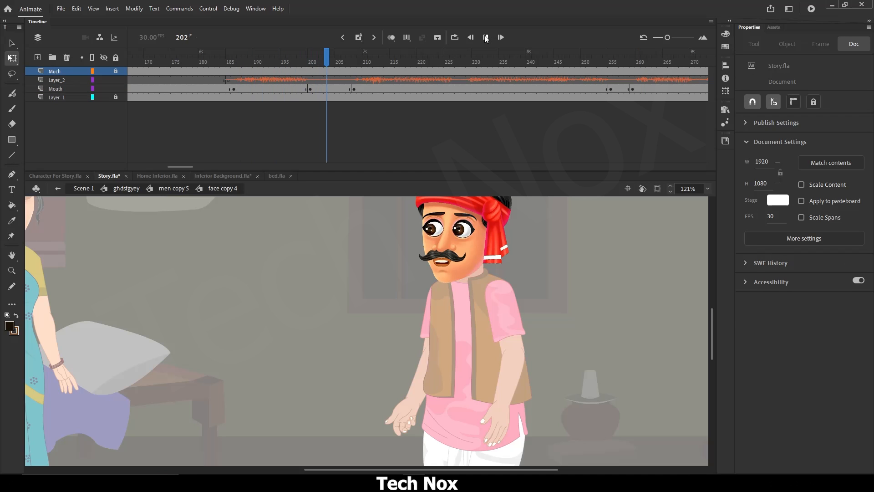
# Step: Set the mouth graphic's first frame at frame 208 to mouth shape 13 using the Frame Picker
pyautogui.click(355, 89)
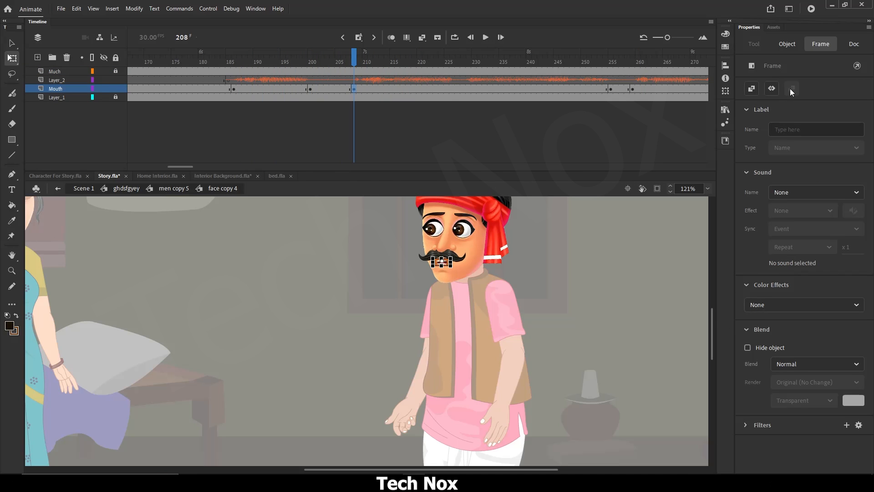
pyautogui.click(785, 44)
pyautogui.click(767, 298)
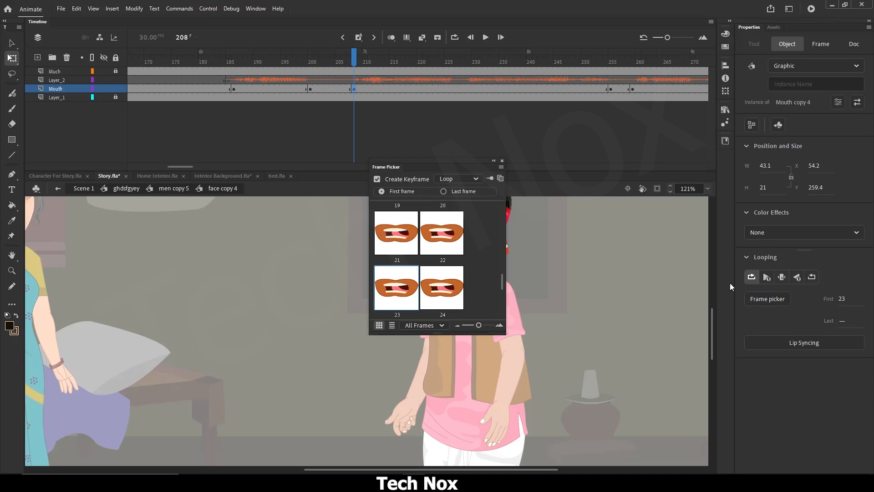
pyautogui.scroll(5, 432, 272)
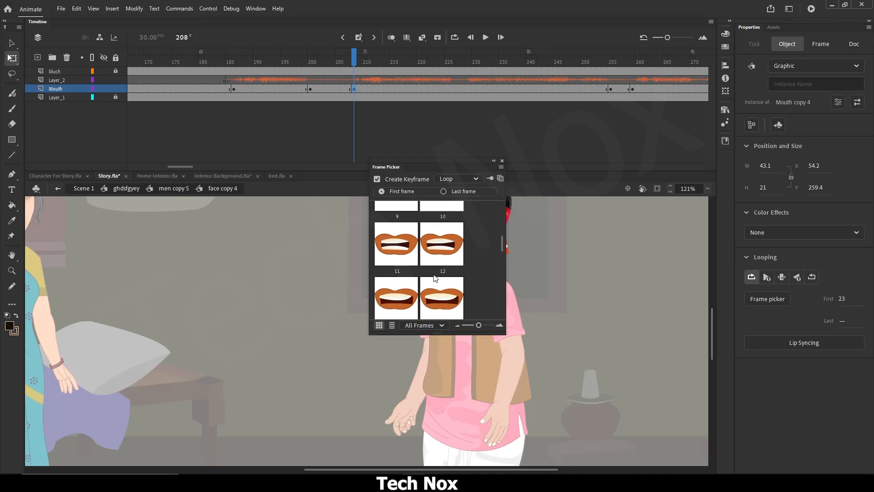
pyautogui.click(417, 291)
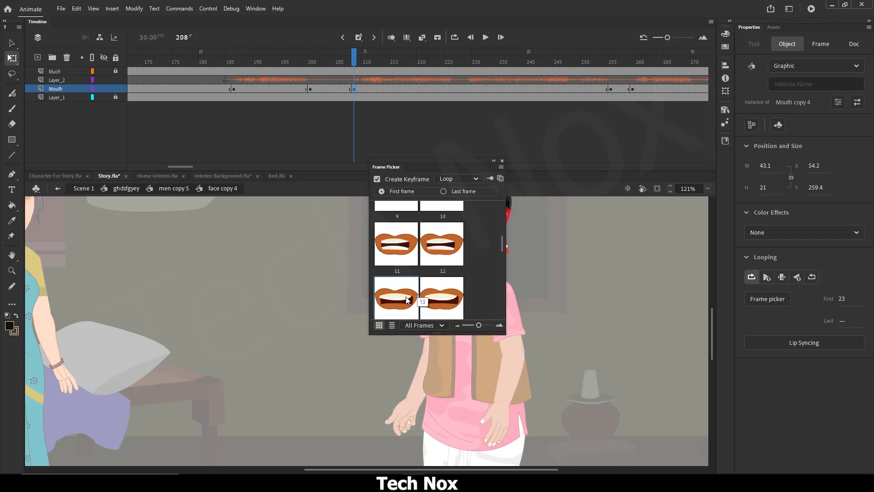
pyautogui.click(503, 161)
# Step: Replay the face animation from about frames 189 and 186 to check the mouth at the frame 200 and 208 keyframes
pyautogui.moveTo(179, 165); pyautogui.dragTo(184, 168)
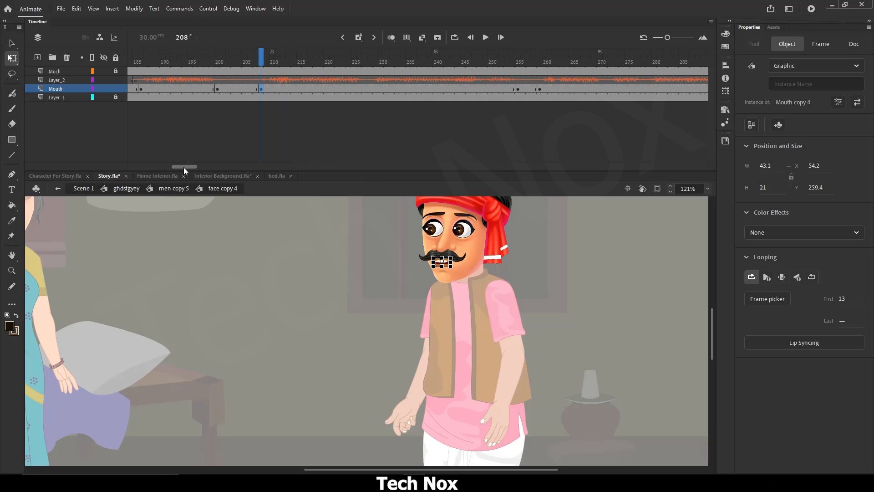
pyautogui.click(157, 61)
pyautogui.click(486, 37)
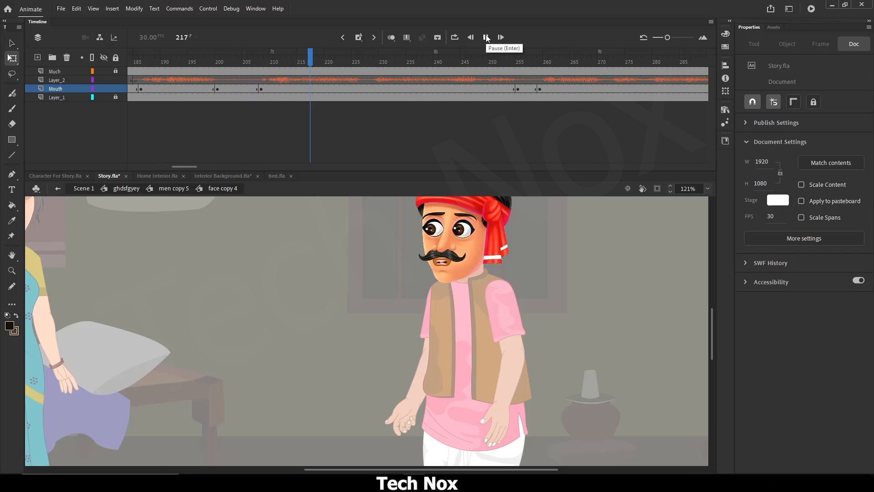
pyautogui.click(486, 38)
pyautogui.click(262, 89)
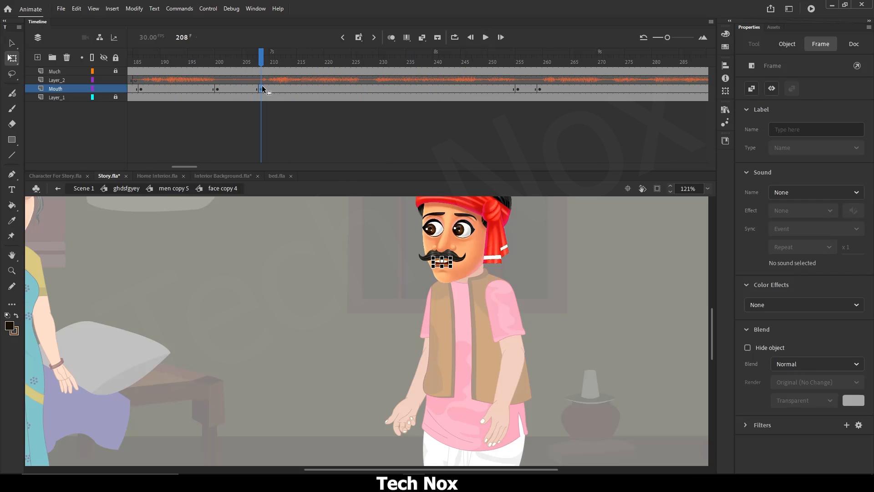
pyautogui.click(217, 89)
pyautogui.click(141, 61)
pyautogui.click(484, 38)
pyautogui.click(484, 38)
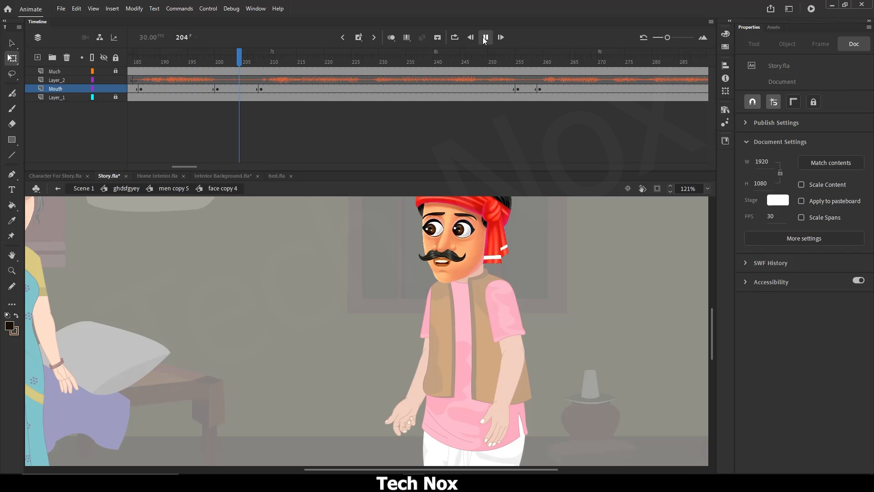
pyautogui.click(246, 89)
# Step: Set the mouth graphic's first frame at frame 200 to 1
pyautogui.click(218, 89)
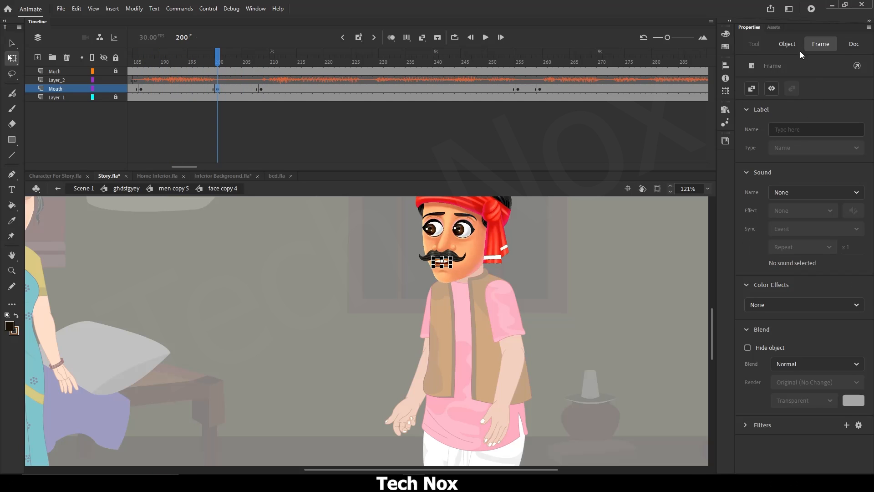
pyautogui.click(788, 43)
pyautogui.click(842, 299)
pyautogui.write('1')
pyautogui.press('Return')
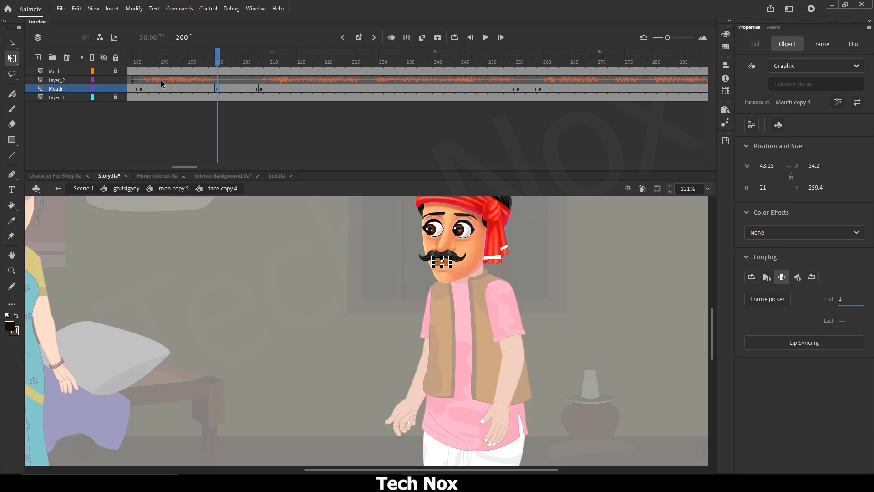
# Step: Play the face animation from about frame 186 to frame 342 to check the lip sync and locate the next pause
pyautogui.click(141, 71)
pyautogui.click(485, 38)
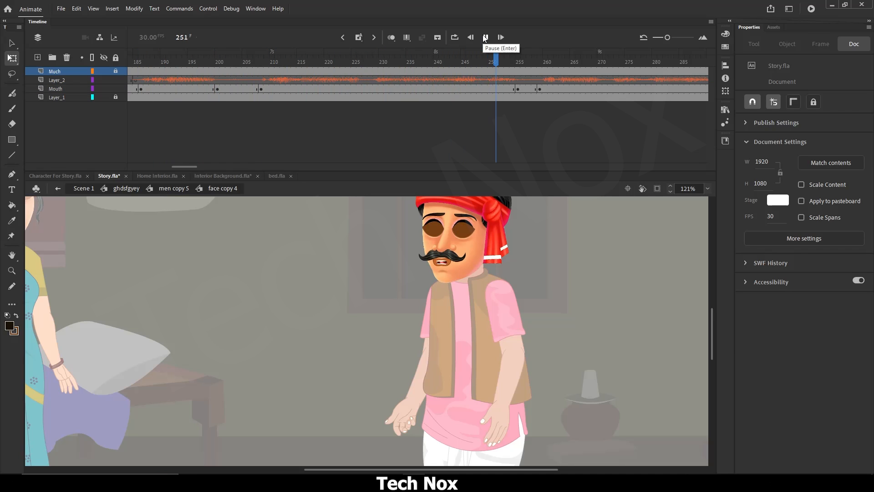
pyautogui.click(485, 37)
pyautogui.moveTo(182, 167); pyautogui.dragTo(203, 165)
pyautogui.click(485, 37)
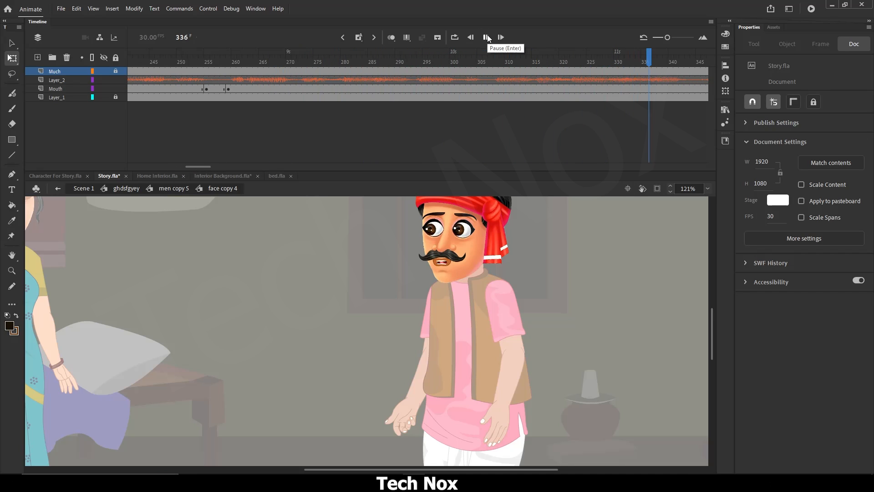
pyautogui.click(487, 38)
pyautogui.moveTo(192, 168); pyautogui.dragTo(205, 167)
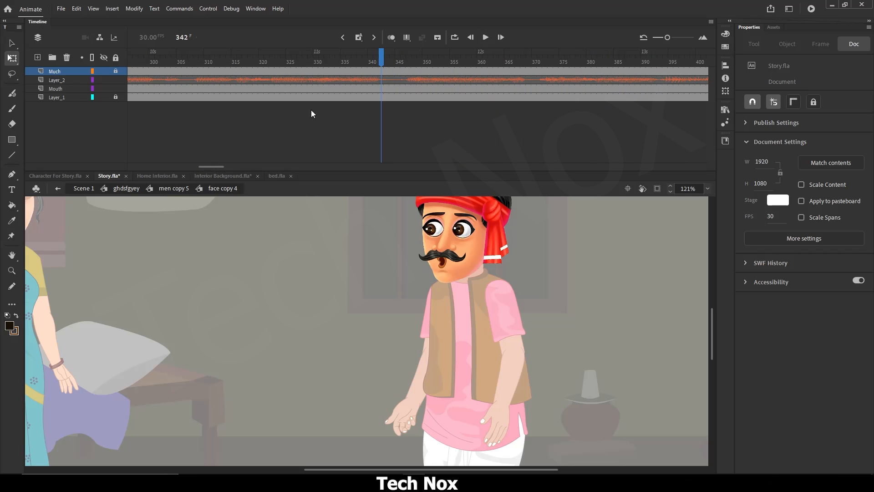
# Step: Insert keyframes in the Mouth layer at frames 342 and 347 and play back the audio pause between them
pyautogui.click(382, 88)
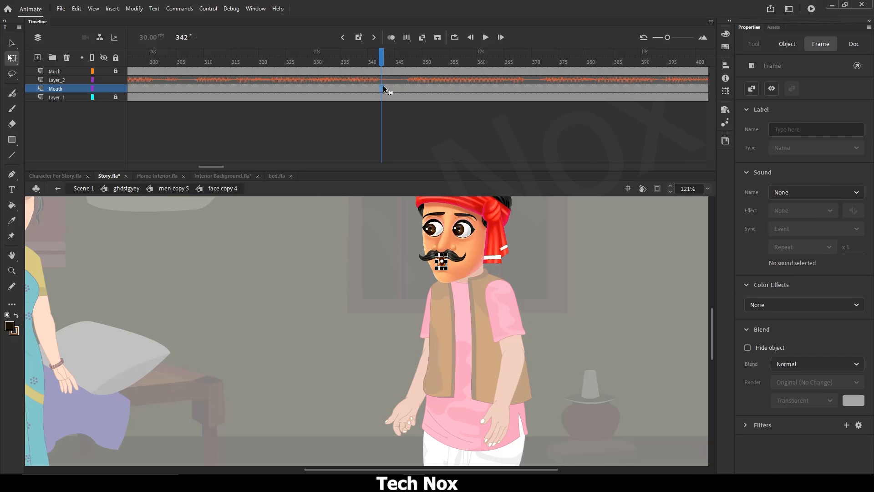
pyautogui.click(408, 89)
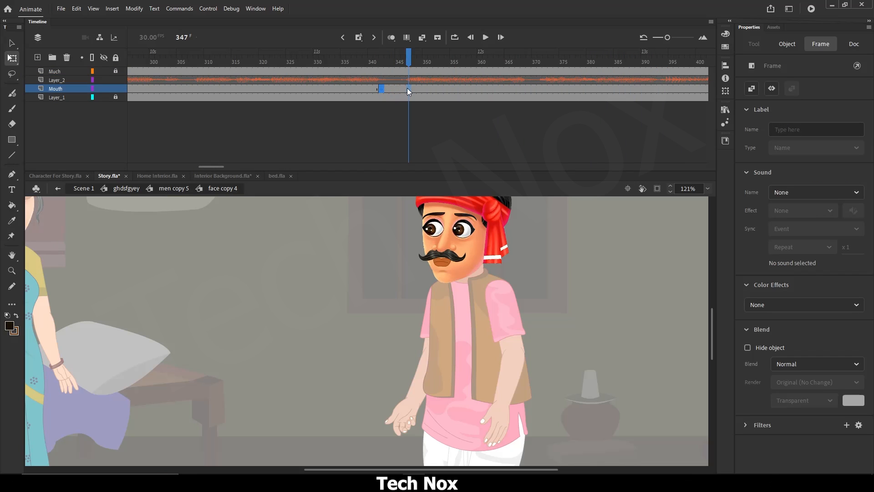
pyautogui.click(382, 89)
pyautogui.click(294, 61)
pyautogui.click(487, 37)
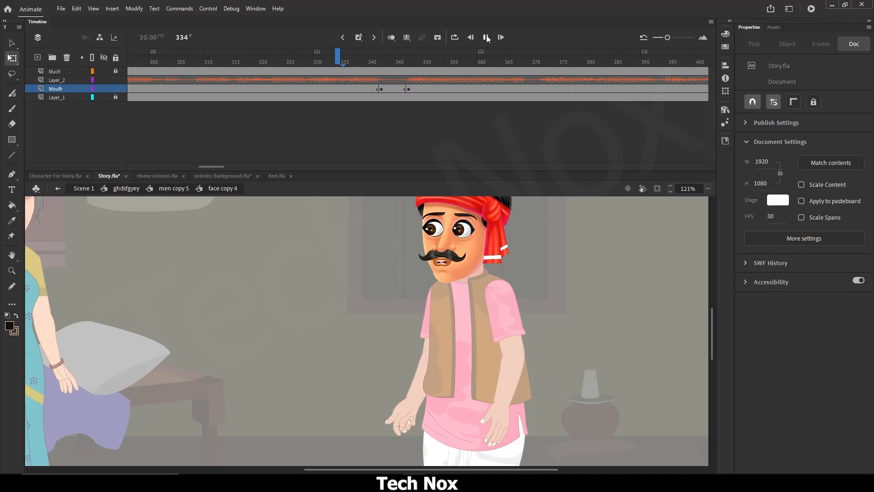
# Step: Set the mouth graphic's first frame at frame 342 to 1
pyautogui.click(381, 89)
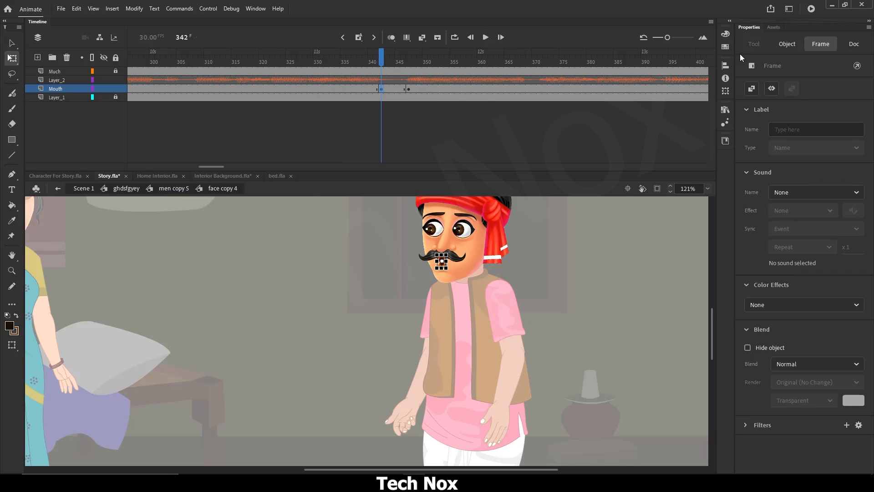
pyautogui.click(787, 44)
pyautogui.moveTo(841, 300); pyautogui.dragTo(665, 295)
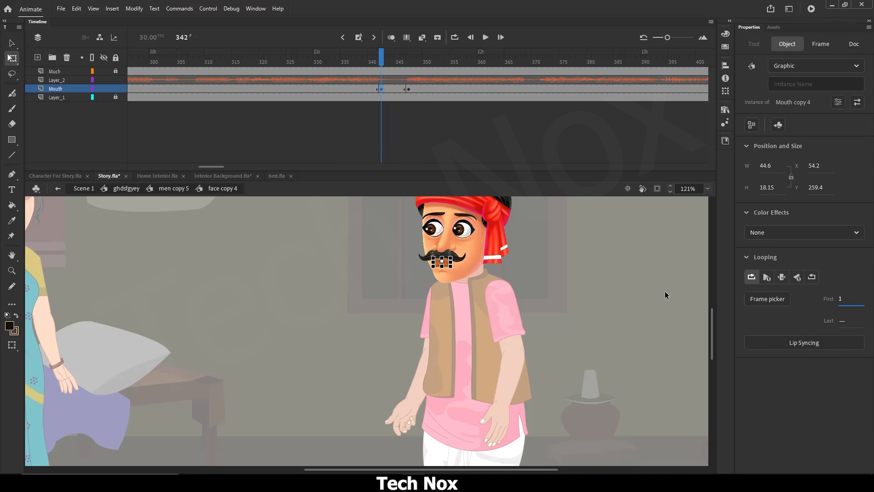
# Step: Play the face animation from about frame 321 to check the mouth at the frame 342 pause
pyautogui.moveTo(208, 167)
pyautogui.mouseDown()
pyautogui.moveTo(199, 167)
pyautogui.moveTo(215, 166)
pyautogui.mouseUp()
pyautogui.click(287, 61)
pyautogui.click(485, 37)
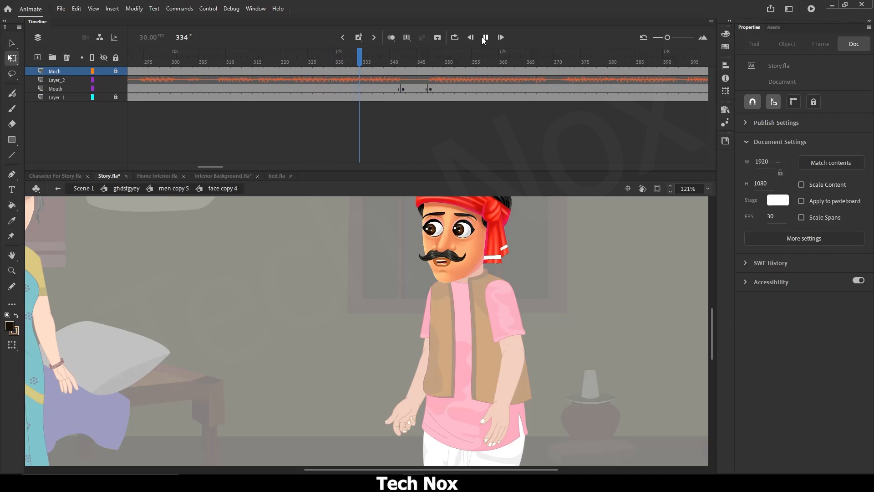
pyautogui.click(485, 37)
# Step: Set the mouth graphic at frame 342 to hold a single frame instead of looping
pyautogui.click(406, 88)
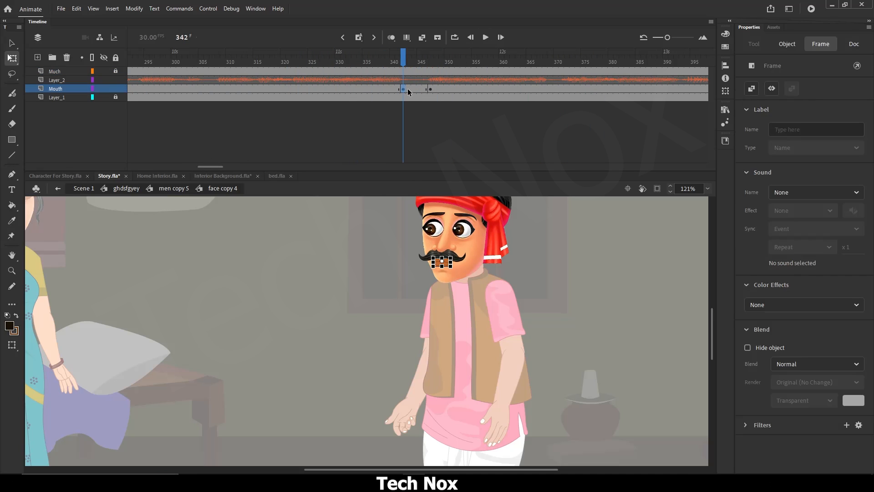
pyautogui.click(786, 44)
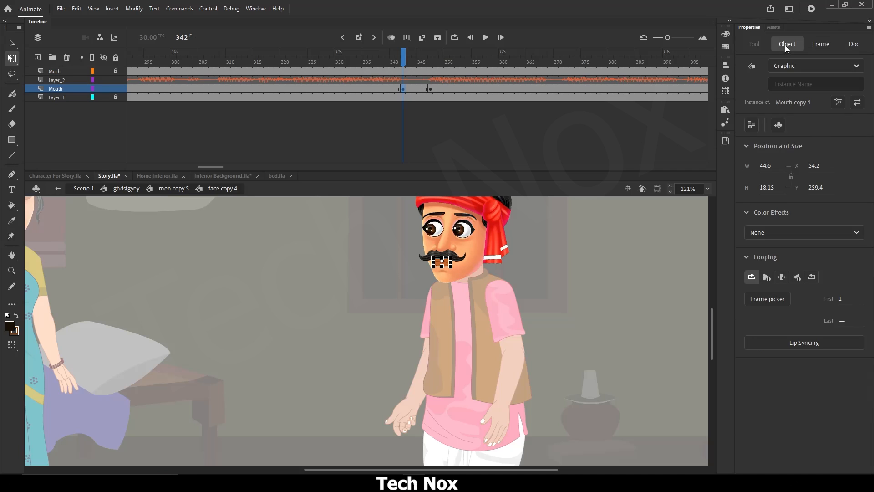
pyautogui.click(782, 277)
# Step: Play the face animation from frame 315 to check the held mouth, and select the Mouth keyframe at frame 347
pyautogui.click(256, 62)
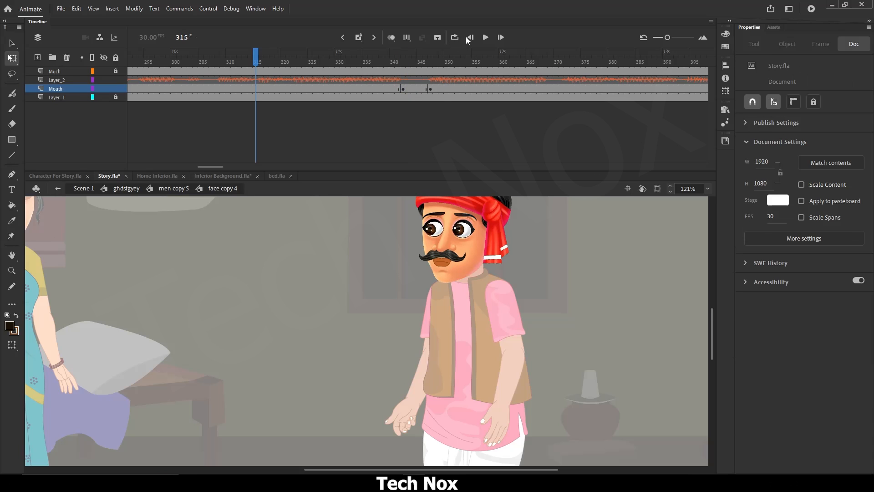
pyautogui.click(486, 38)
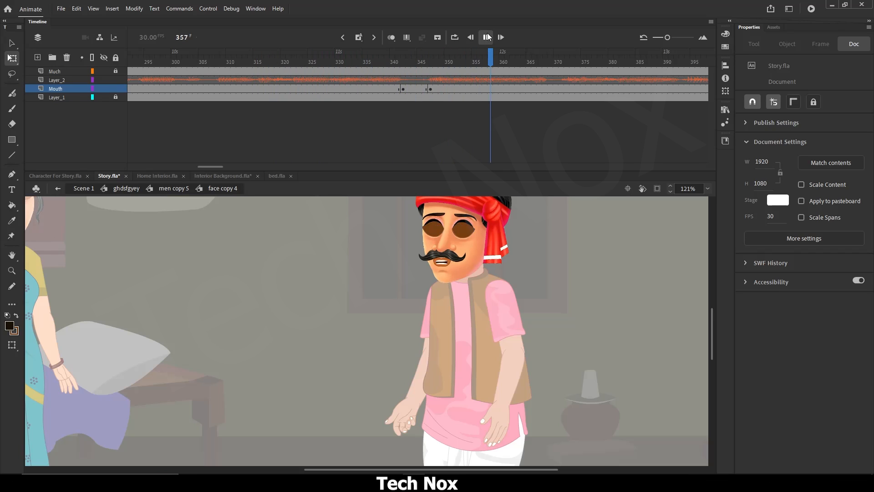
pyautogui.click(486, 37)
pyautogui.click(430, 89)
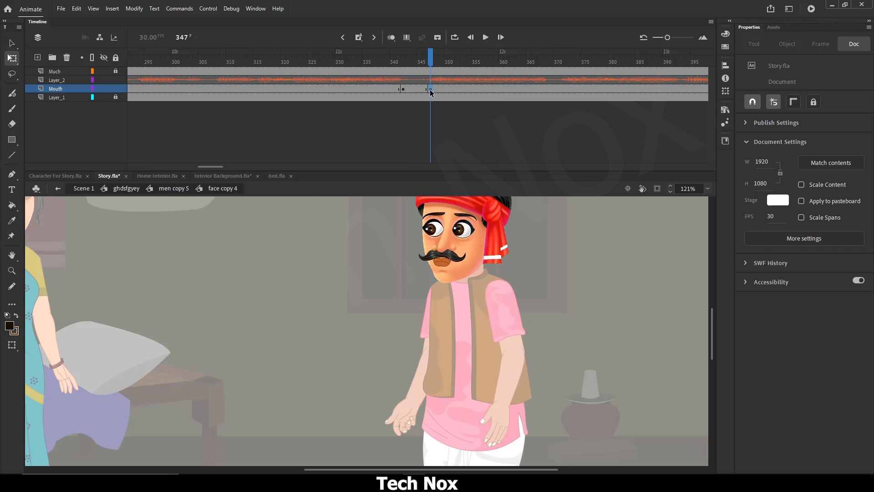
# Step: Set the looping mouth graphic at frame 347 to start from frame 9, the open-mouth shape, using the Frame Picker
pyautogui.click(788, 43)
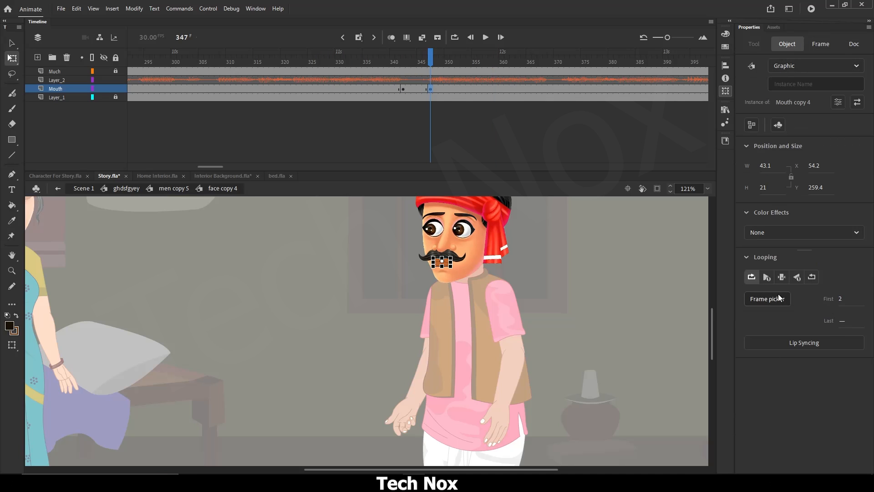
pyautogui.click(759, 299)
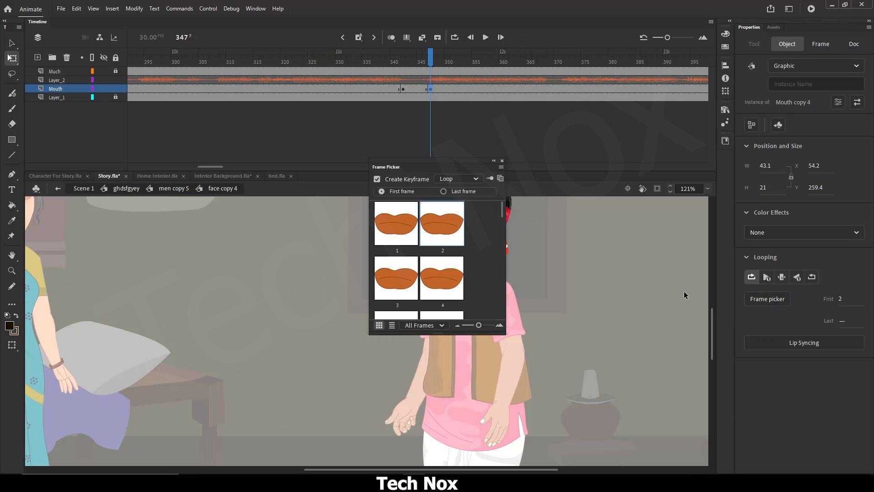
pyautogui.scroll(-5, 446, 272)
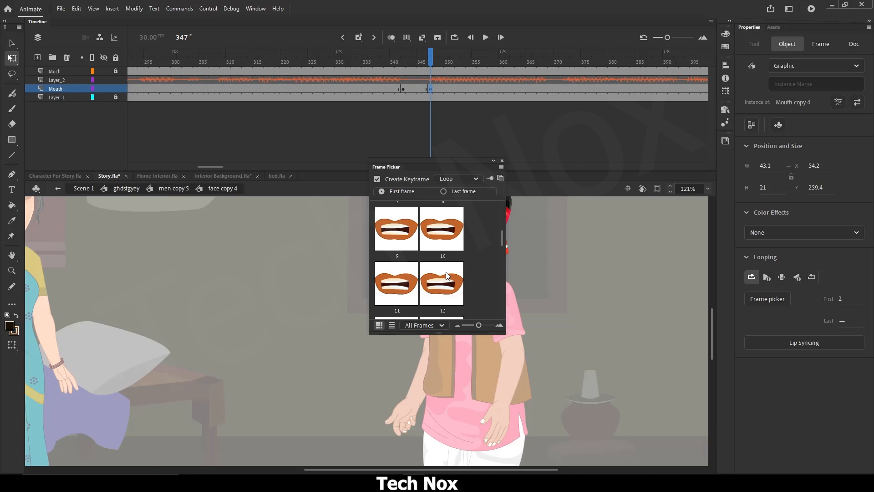
pyautogui.click(395, 228)
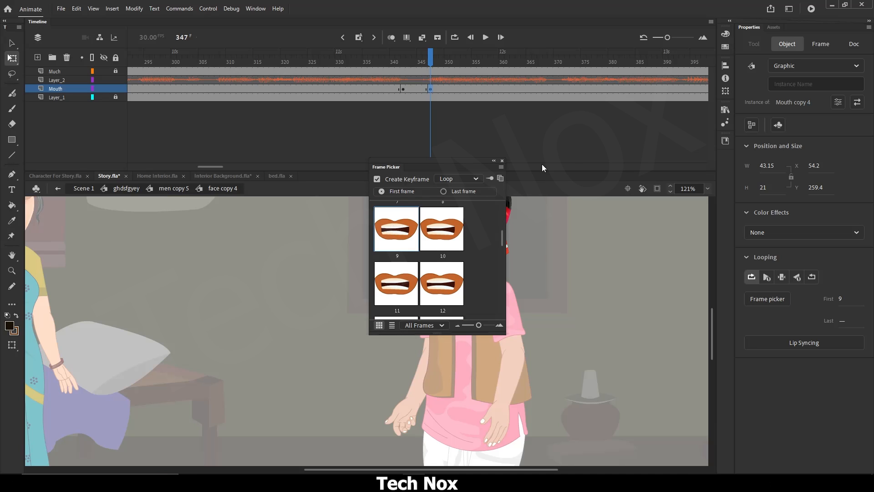
pyautogui.click(502, 161)
# Step: Play the face animation through the dialogue, including a full pass from frame 184, to check the mouth against the voice waveform
pyautogui.click(225, 71)
pyautogui.click(485, 37)
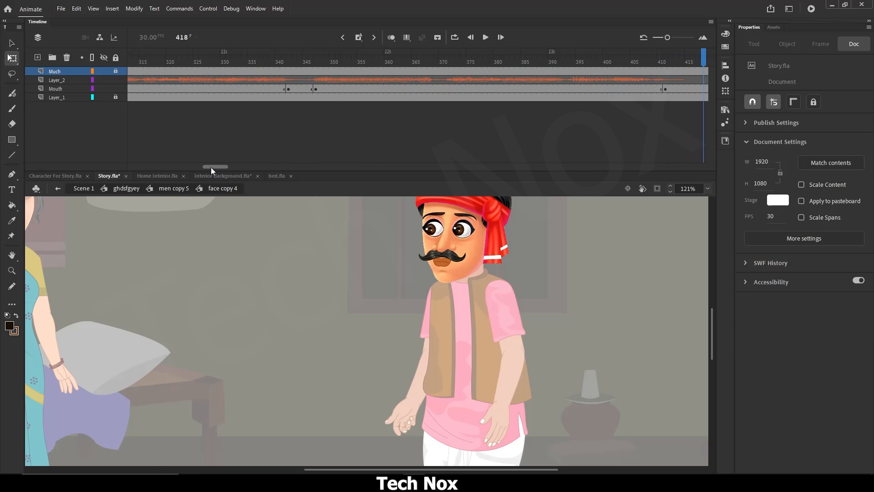
pyautogui.moveTo(211, 167); pyautogui.dragTo(190, 168)
pyautogui.click(545, 89)
pyautogui.click(201, 53)
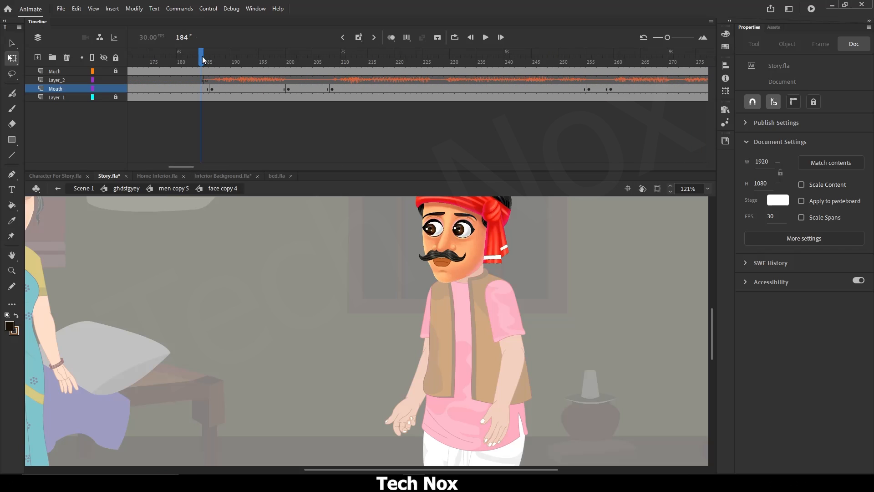
pyautogui.click(485, 37)
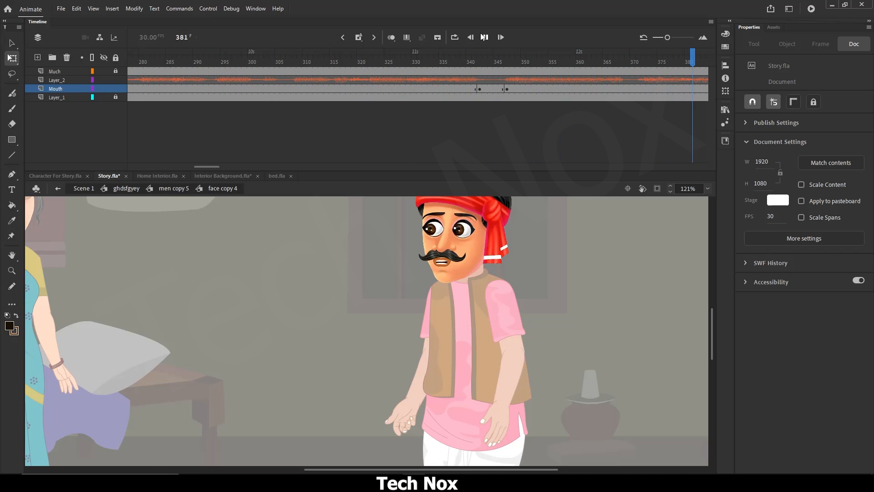
pyautogui.click(485, 37)
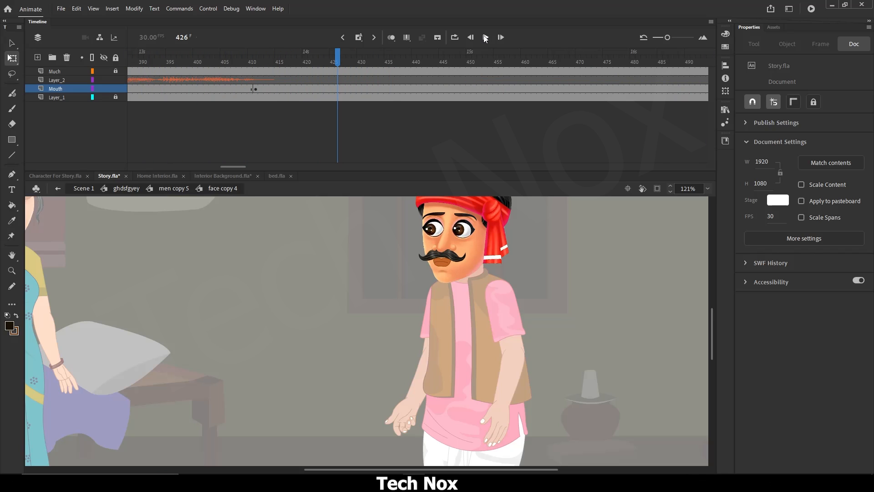
pyautogui.moveTo(238, 167)
pyautogui.mouseDown()
pyautogui.moveTo(217, 165)
pyautogui.moveTo(225, 166)
pyautogui.mouseUp()
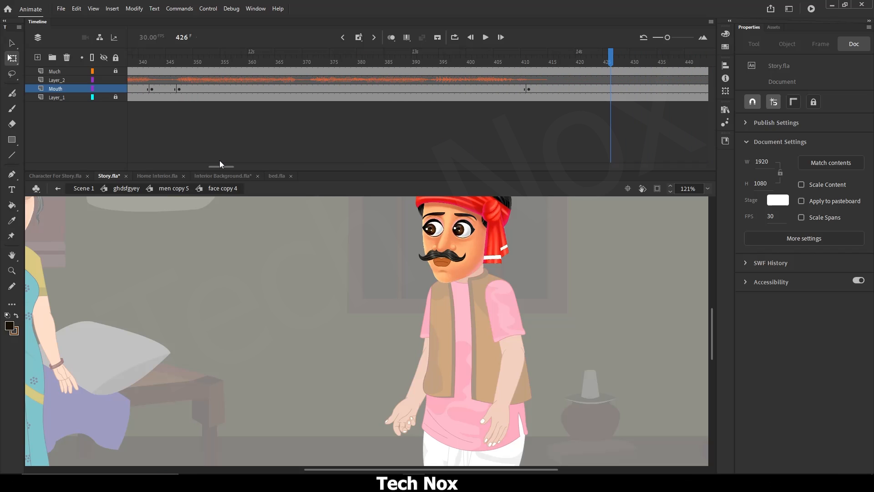
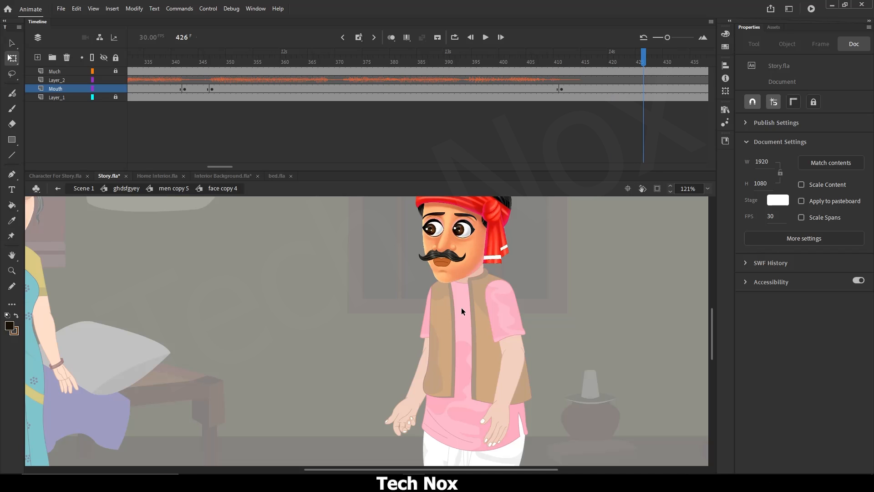
# Step: Save the document from Scene 1 and play the main timeline from about frame 884 to review the man's speech
pyautogui.click(175, 189)
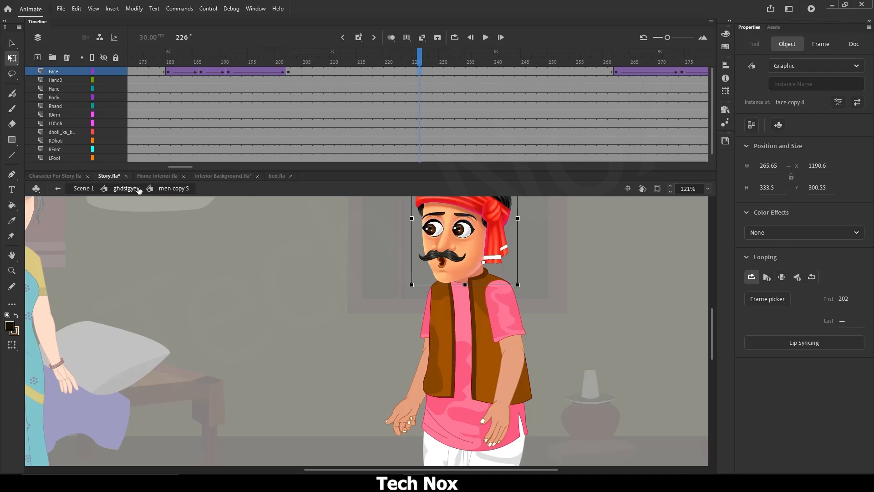
pyautogui.click(82, 188)
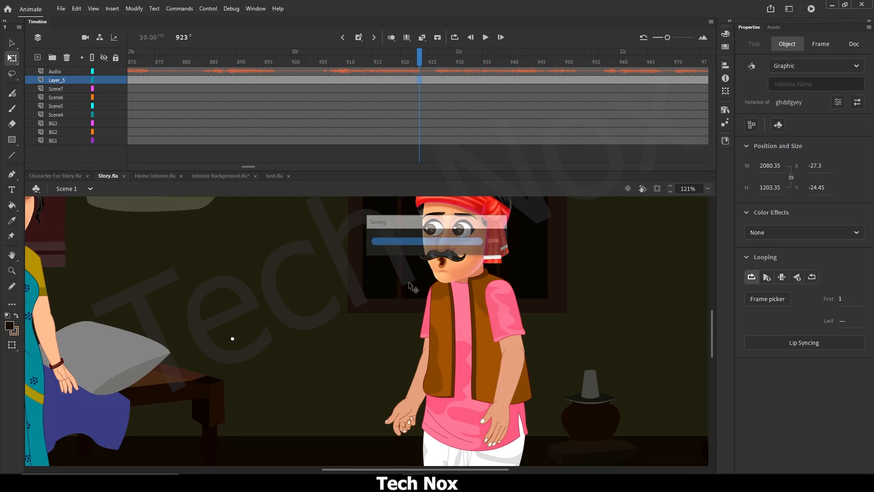
pyautogui.click(203, 62)
pyautogui.click(487, 37)
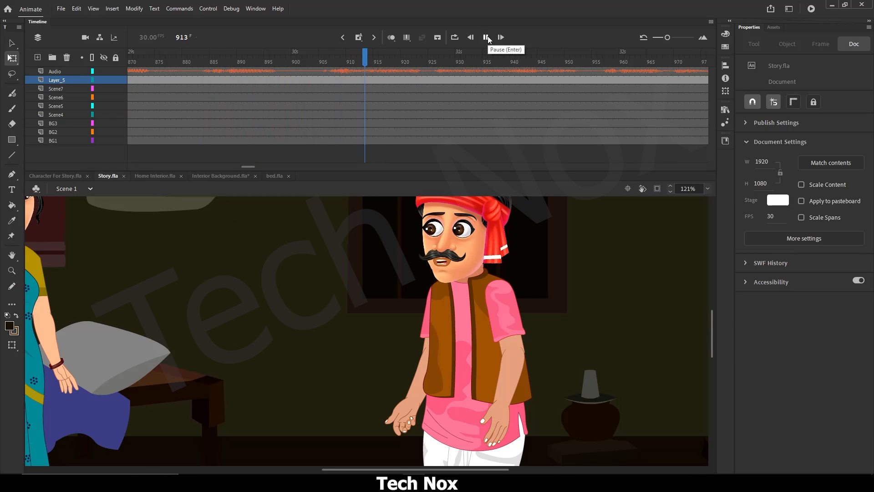
pyautogui.click(486, 37)
pyautogui.click(207, 62)
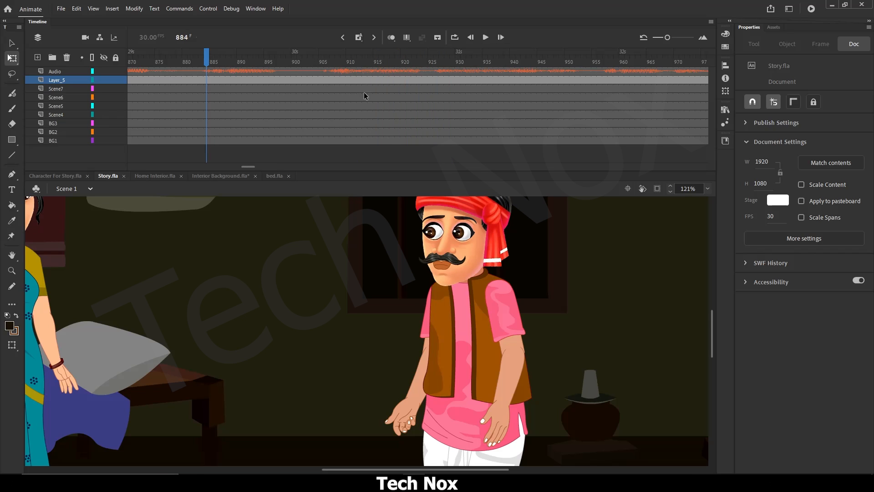
pyautogui.moveTo(247, 165); pyautogui.dragTo(243, 167)
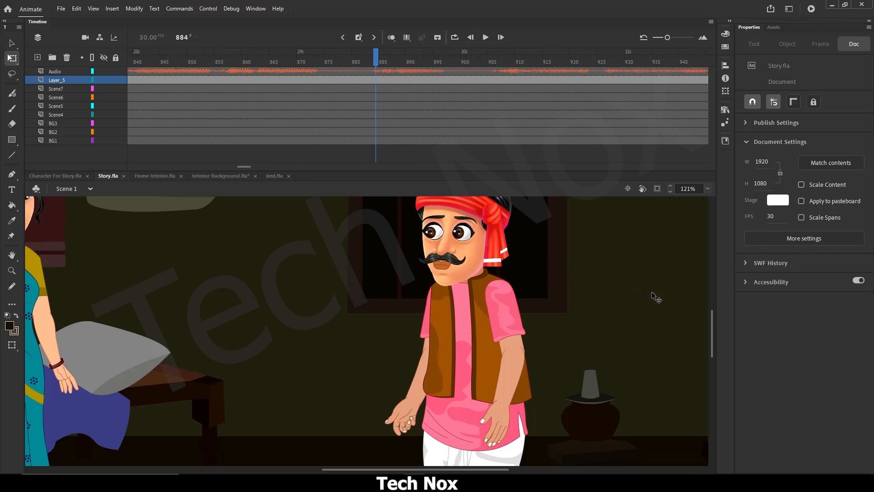
pyautogui.moveTo(711, 331); pyautogui.dragTo(710, 327)
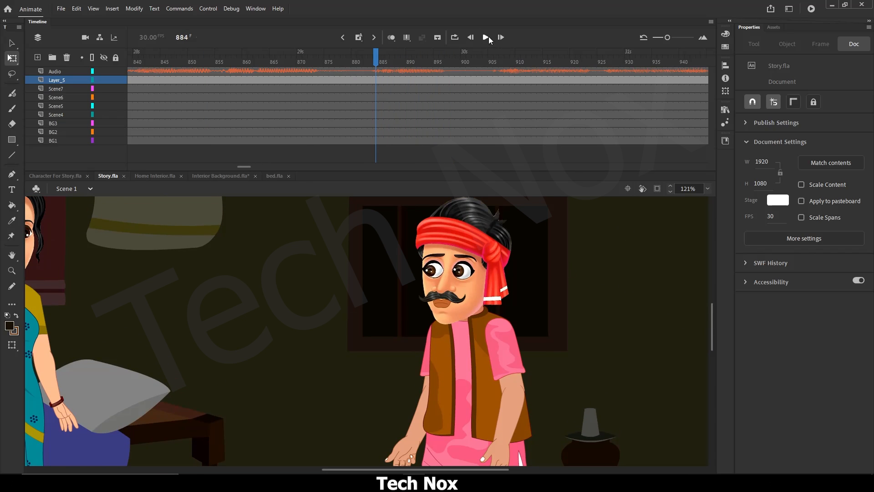
pyautogui.click(486, 37)
pyautogui.click(486, 40)
# Step: Inside the man's symbol, clear the Face layer's keyframes and tweens from about frame 178 to 210
pyautogui.moveTo(475, 51); pyautogui.dragTo(376, 58)
pyautogui.moveTo(468, 71); pyautogui.dragTo(468, 140)
pyautogui.doubleClick(472, 276)
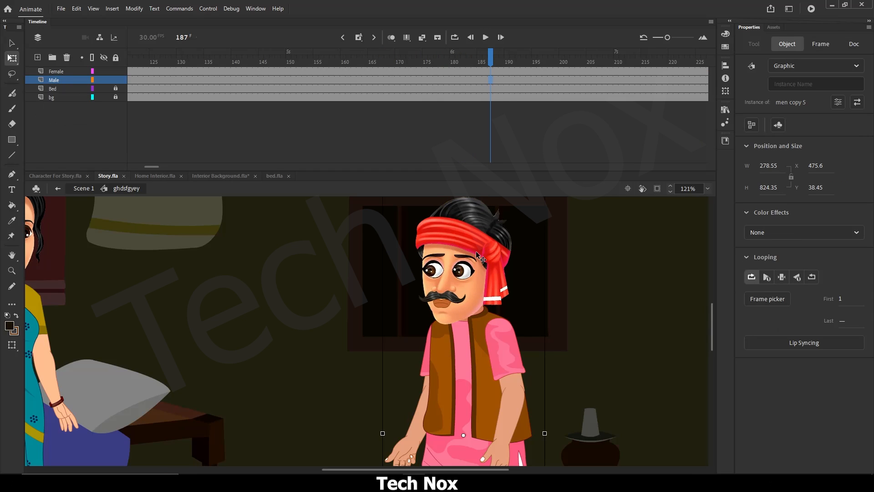
pyautogui.doubleClick(478, 265)
pyautogui.moveTo(372, 72); pyautogui.dragTo(544, 71)
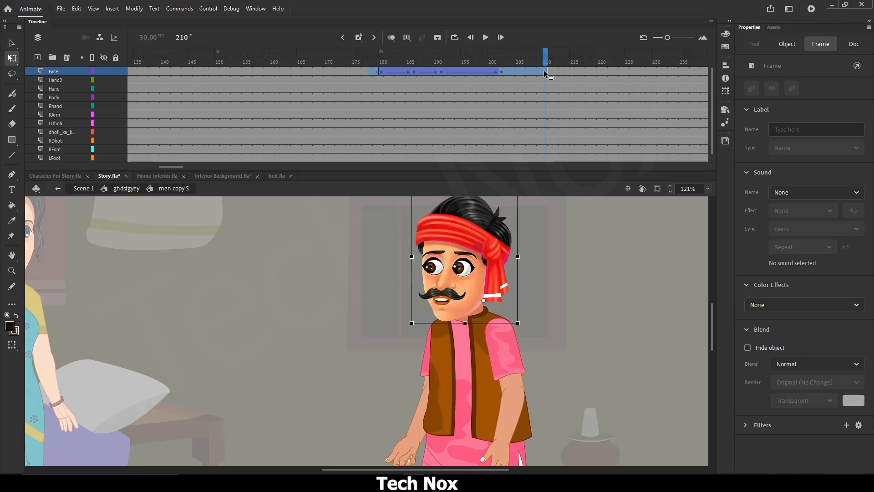
pyautogui.hotkey('shift', 'F6')
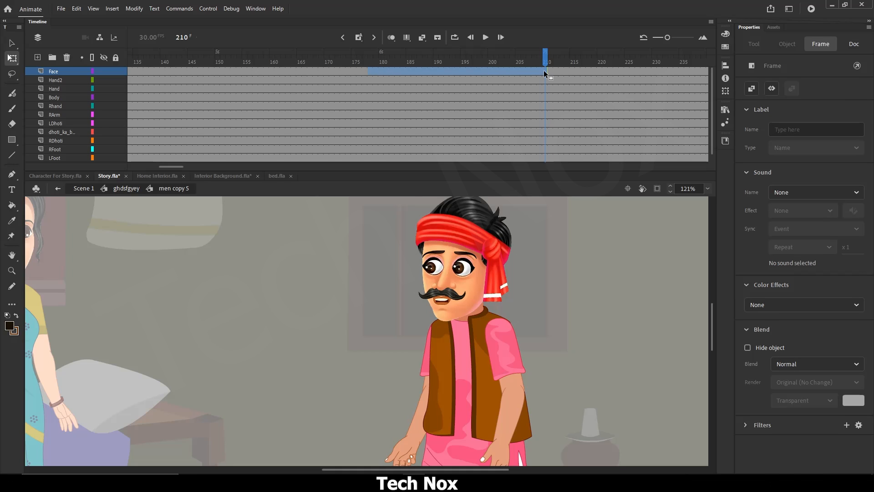
# Step: Return to Scene 1 and play from frame 866 to check the man's head motion during his line
pyautogui.click(84, 188)
pyautogui.click(324, 59)
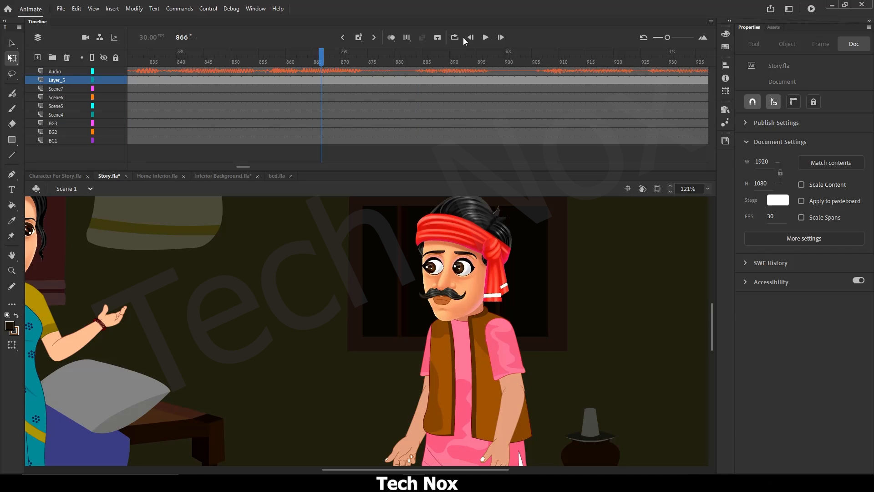
pyautogui.click(485, 37)
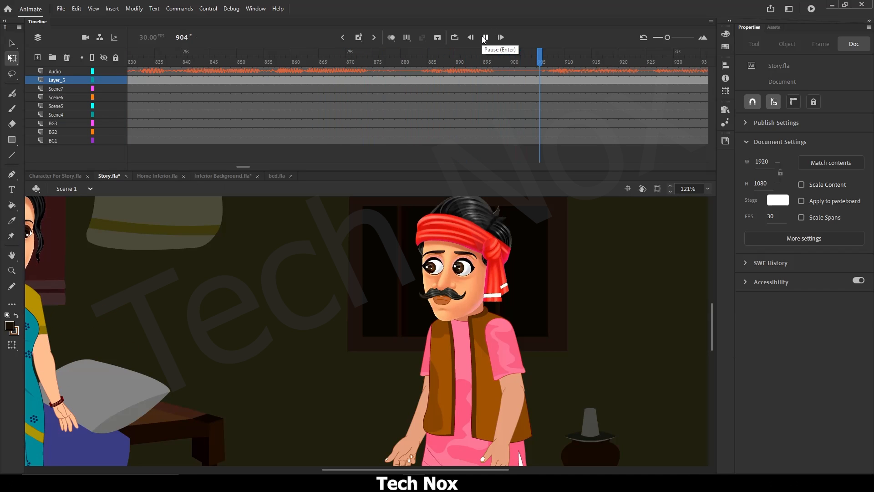
pyautogui.click(485, 37)
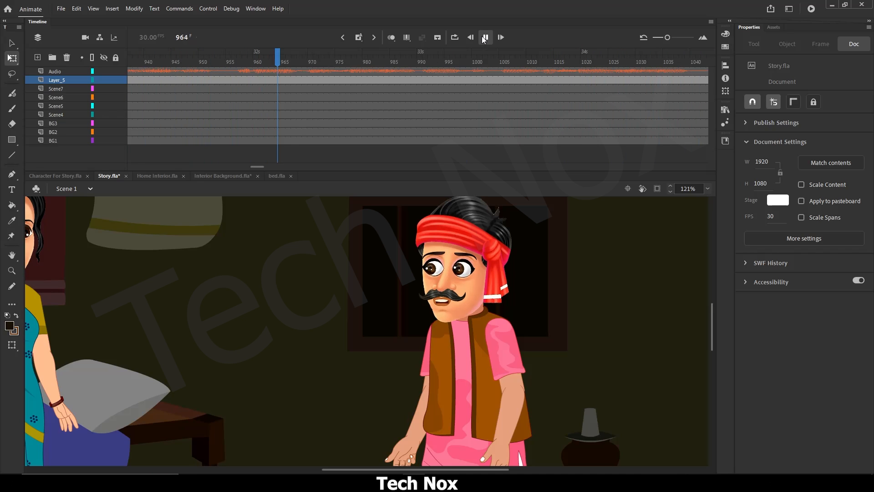
pyautogui.click(485, 38)
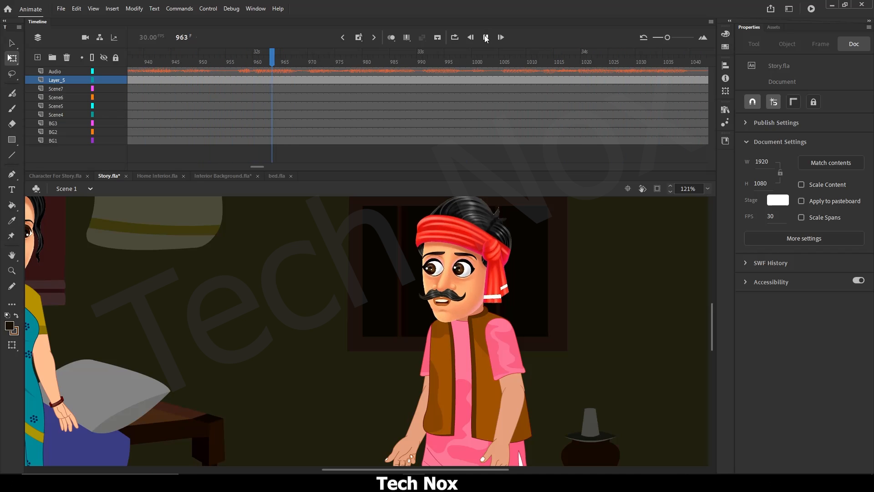
pyautogui.click(486, 37)
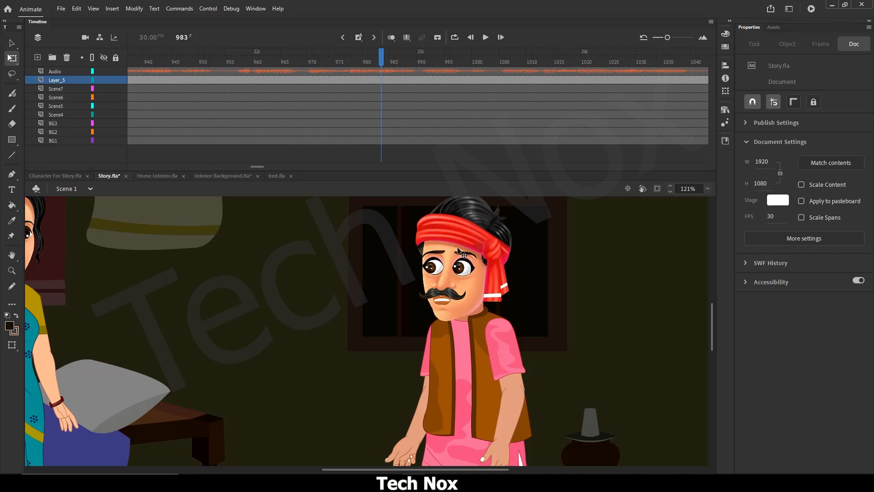
# Step: Reopen the man's symbol and clear the keyframes and tweens on the Face layer from about frame 259 to 289
pyautogui.doubleClick(463, 235)
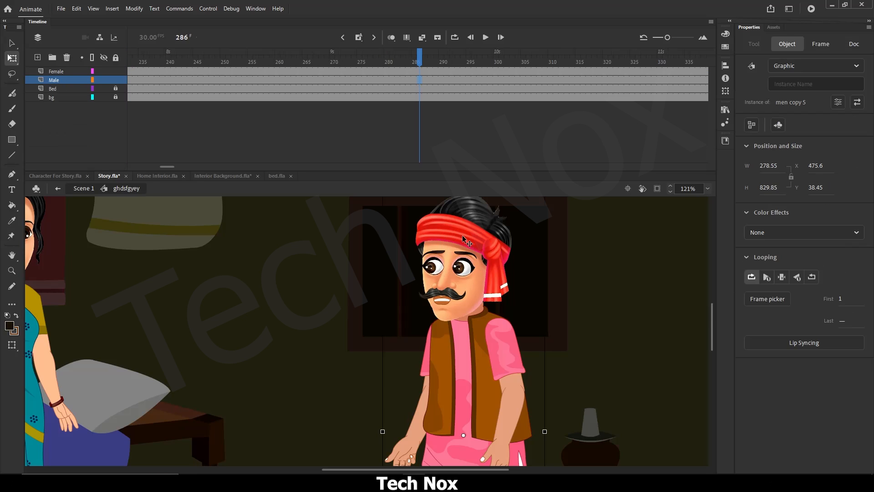
pyautogui.doubleClick(462, 235)
pyautogui.moveTo(272, 69); pyautogui.dragTo(435, 77)
pyautogui.hotkey('shift', 'F6')
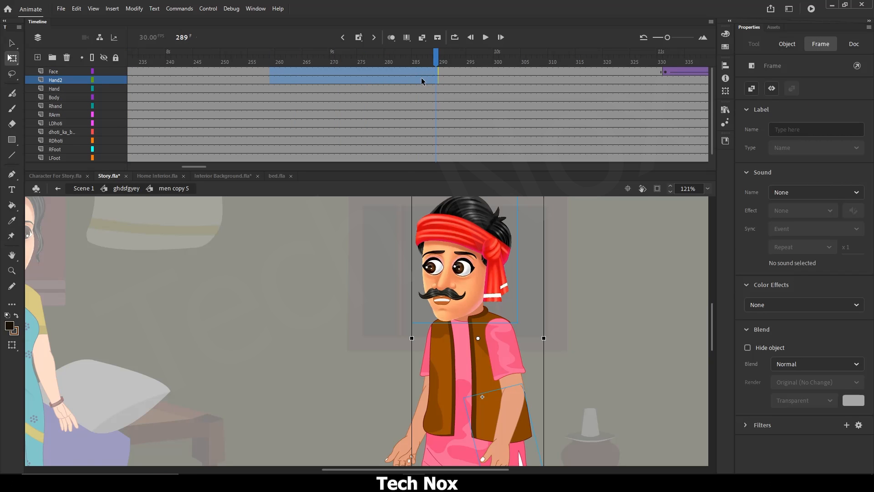
# Step: Clear the Face layer's keyframes from about frame 326 to 356 and select the layer's remaining frames up to frame 1327
pyautogui.moveTo(194, 167); pyautogui.dragTo(206, 169)
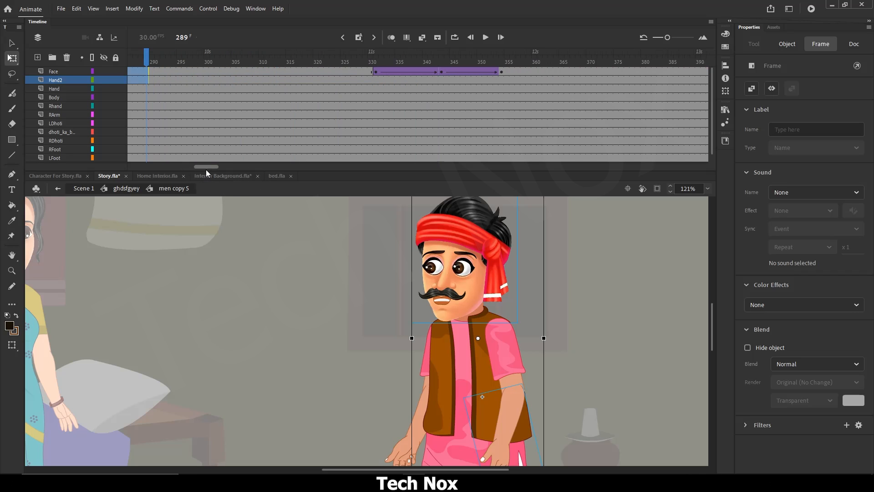
pyautogui.moveTo(347, 72); pyautogui.dragTo(517, 73)
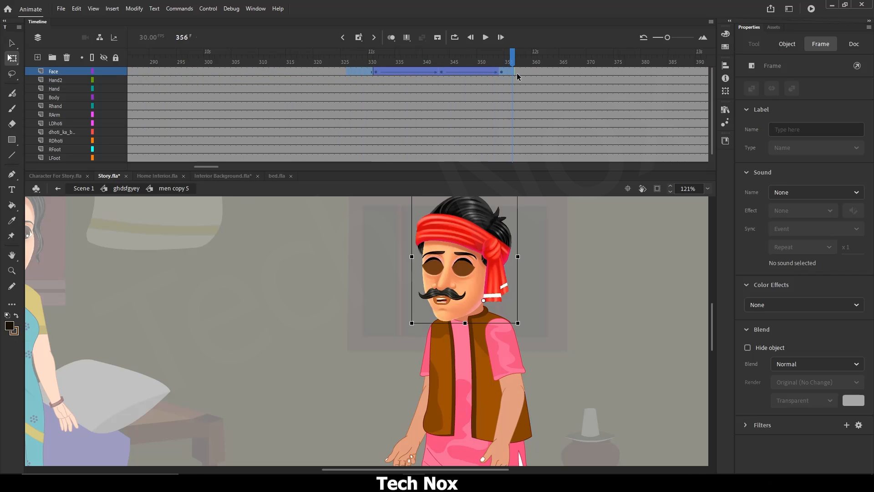
pyautogui.hotkey('shift', 'F6')
pyautogui.moveTo(209, 166); pyautogui.dragTo(233, 173)
pyautogui.moveTo(242, 71); pyautogui.dragTo(610, 67)
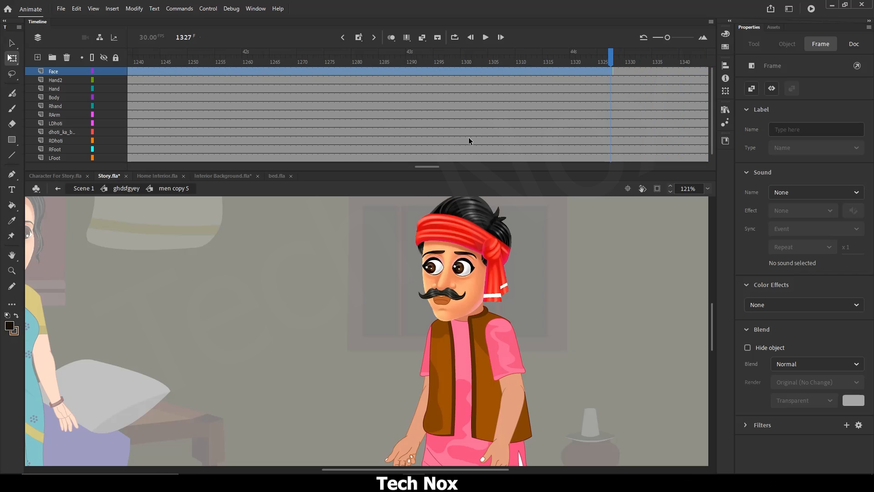
pyautogui.moveTo(427, 168); pyautogui.dragTo(197, 167)
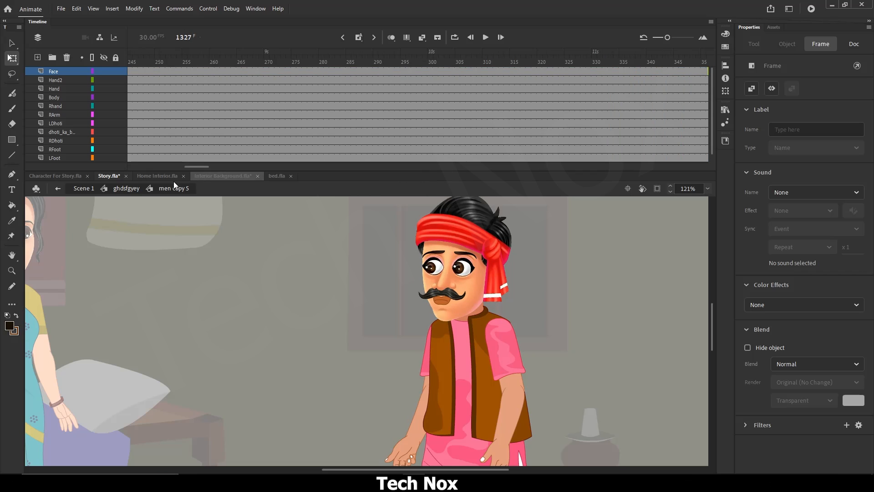
# Step: Return to Scene 1 and play the dialogue from about frame 935 and again from an earlier frame to check the steadied head
pyautogui.click(82, 190)
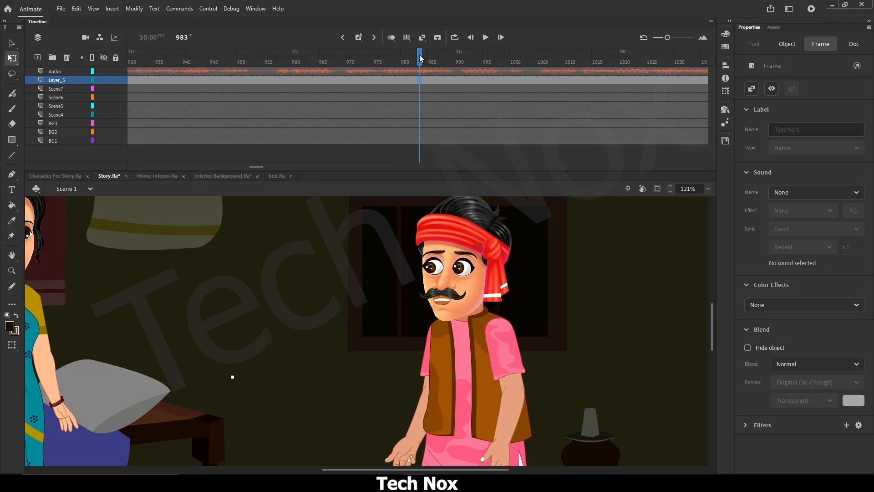
pyautogui.moveTo(420, 59); pyautogui.dragTo(158, 59)
pyautogui.click(485, 40)
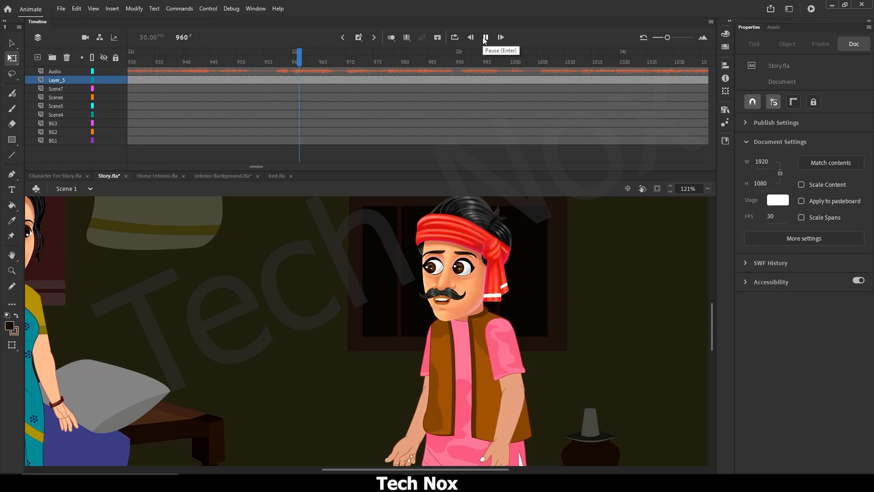
pyautogui.press('Return')
pyautogui.moveTo(260, 166); pyautogui.dragTo(243, 169)
pyautogui.click(239, 59)
pyautogui.click(485, 38)
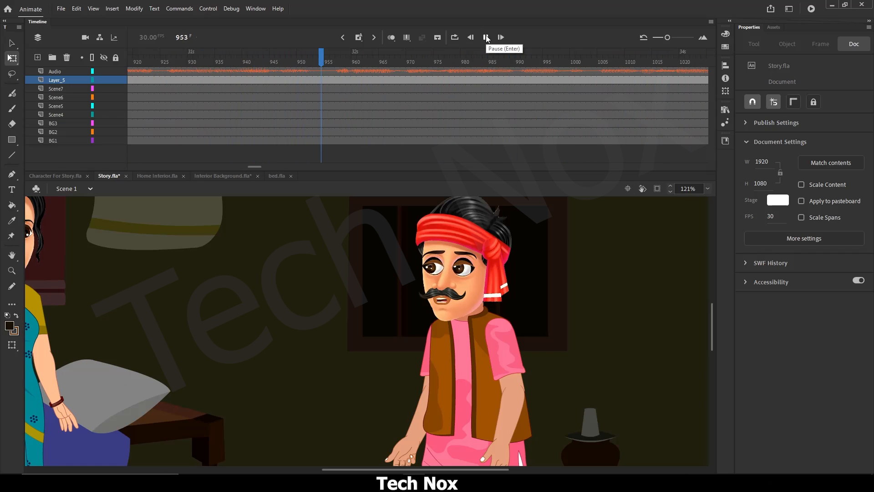
pyautogui.click(486, 38)
# Step: Save the document and scrub the main timeline to frame 949 to inspect the man's blink
pyautogui.click(331, 59)
pyautogui.hotkey('ctrl', 's')
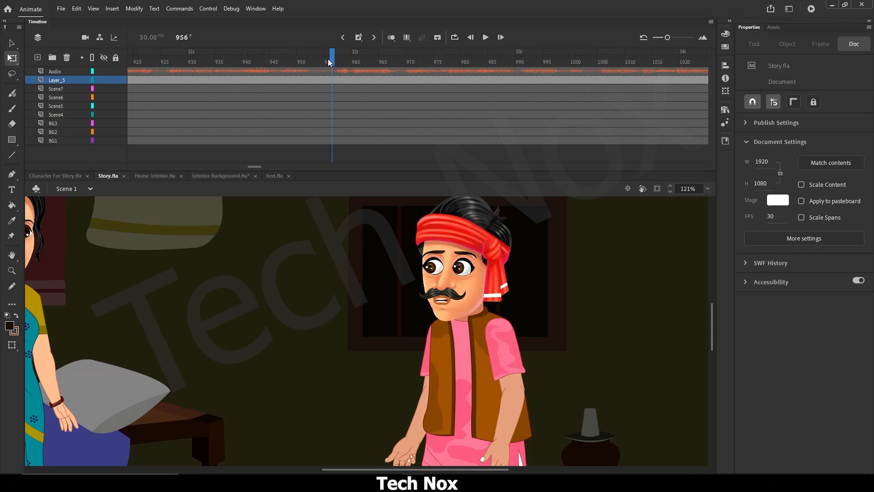
pyautogui.moveTo(328, 58); pyautogui.dragTo(233, 60)
pyautogui.click(293, 57)
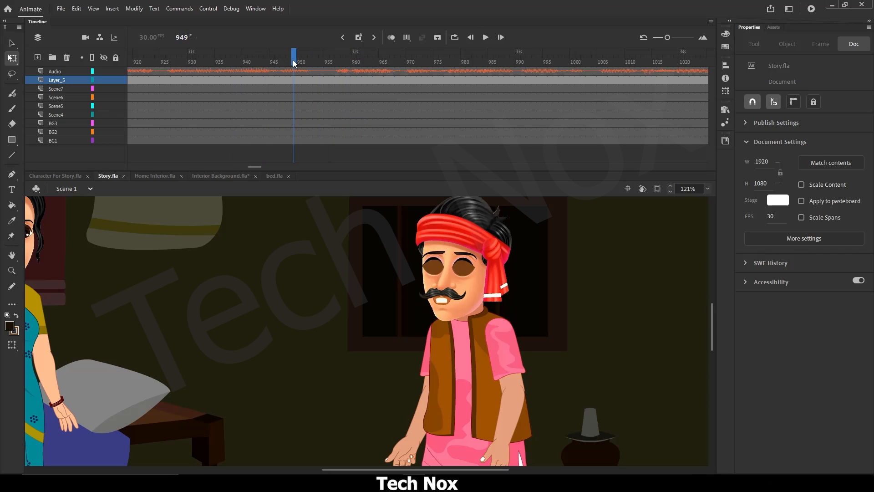
# Step: Play the dialogue from about frame 921 and park the playhead at frame 957
pyautogui.moveTo(293, 57); pyautogui.dragTo(141, 58)
pyautogui.click(486, 38)
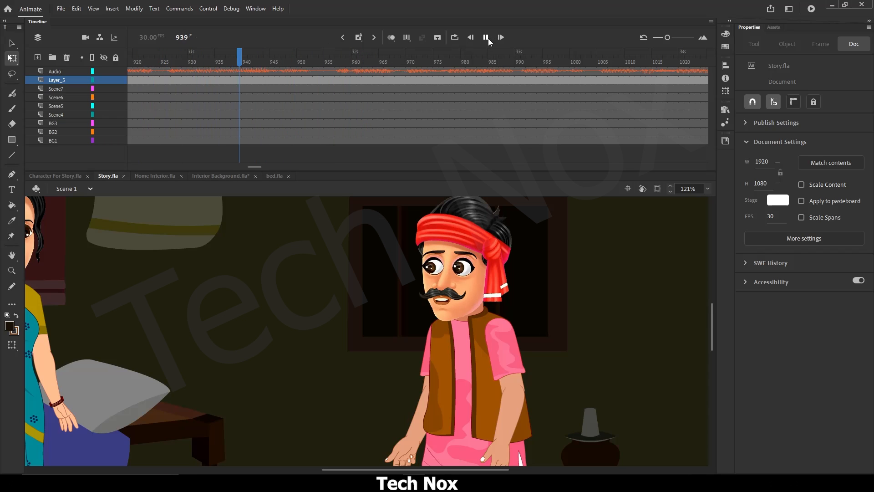
pyautogui.click(487, 38)
pyautogui.click(337, 59)
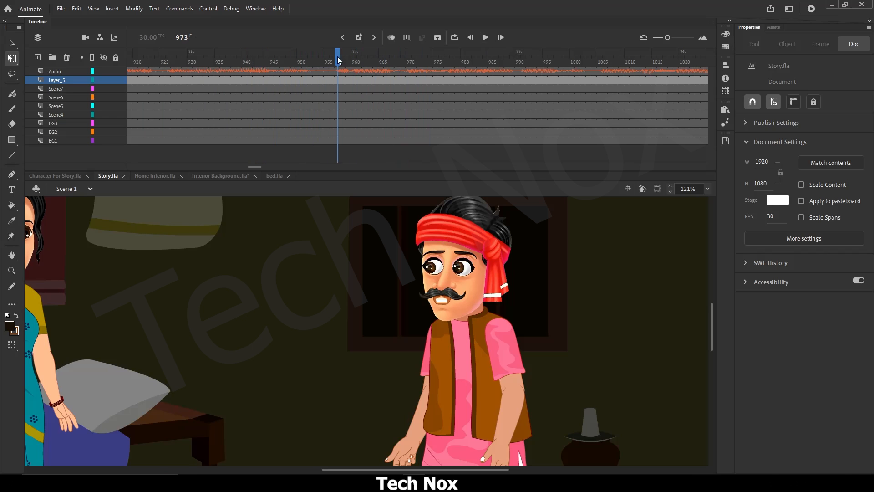
# Step: Open the man's symbol inside the scene symbol and insert keyframes on all body-part layers at frame 260
pyautogui.scroll(-3, 458, 277)
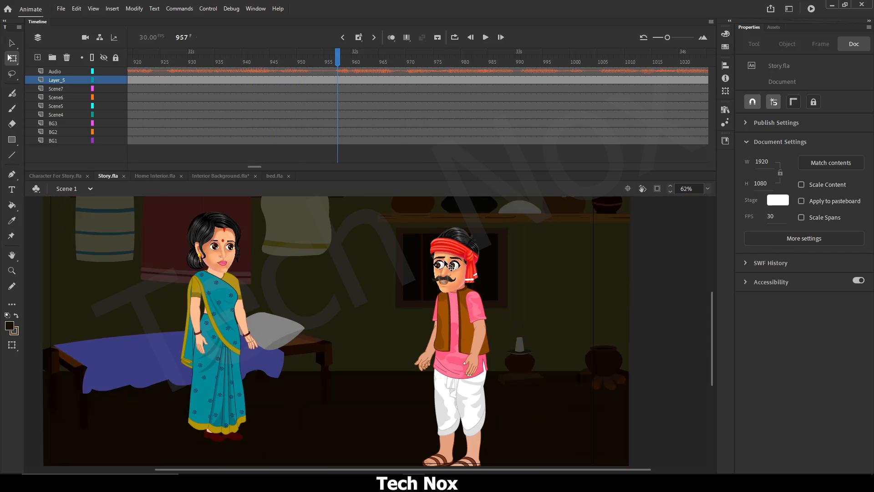
pyautogui.doubleClick(464, 296)
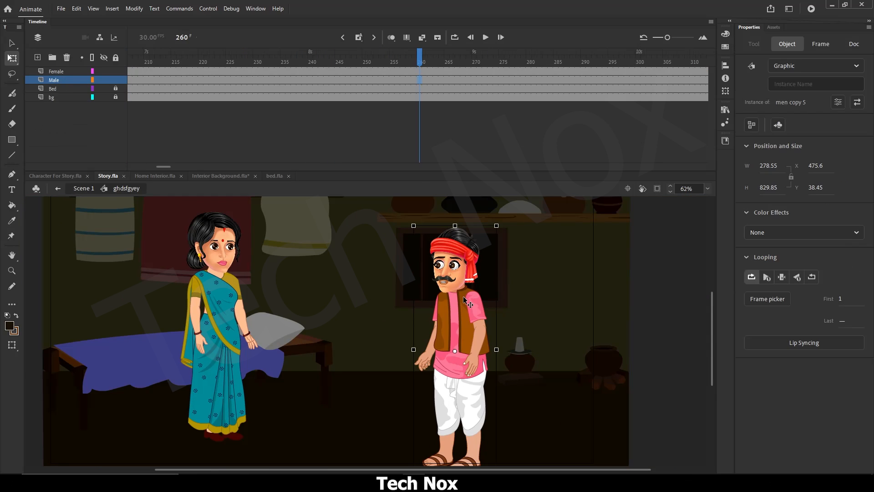
pyautogui.doubleClick(463, 296)
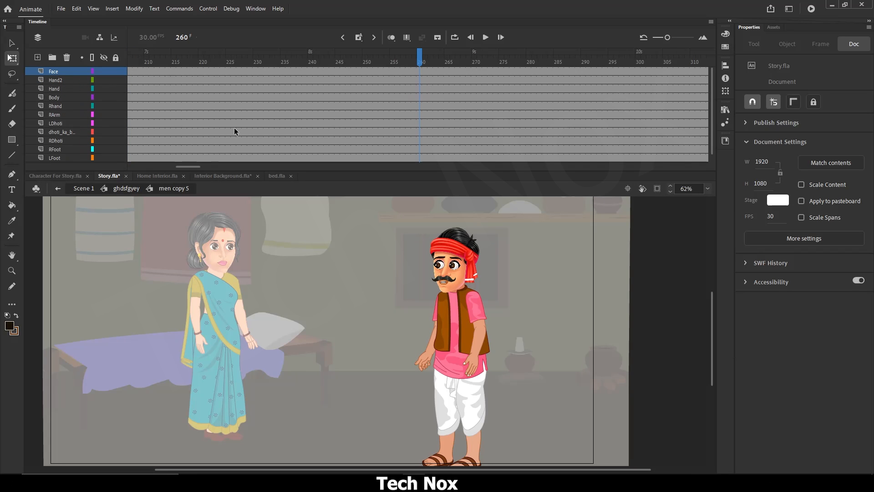
pyautogui.moveTo(420, 70); pyautogui.dragTo(414, 156)
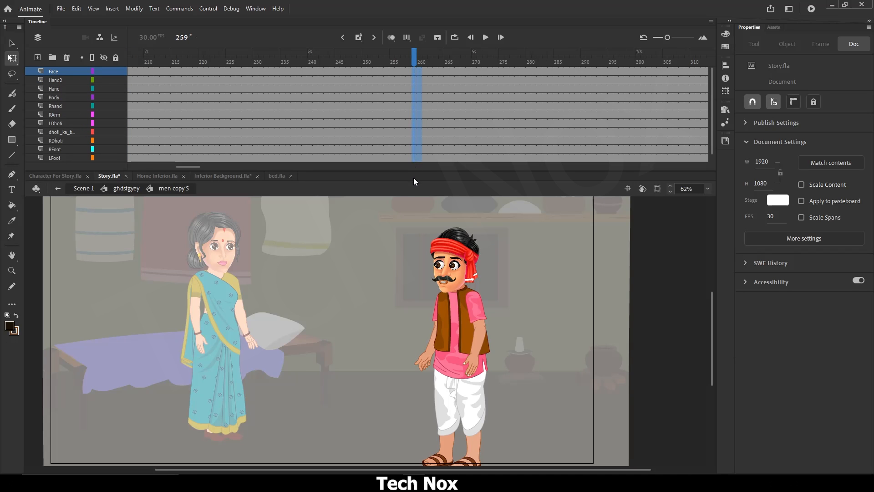
pyautogui.press('F6')
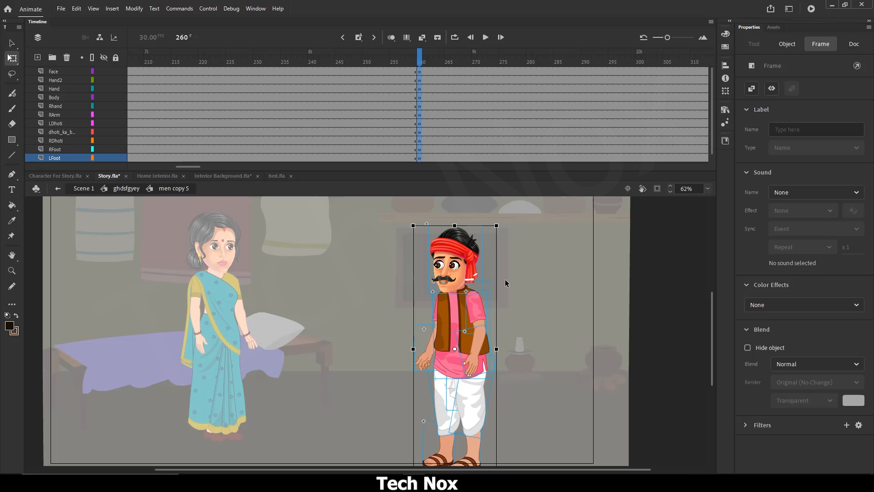
# Step: Return to Scene 1, play the following dialogue, replay it from about frame 1080, and park the playhead at frame 1113
pyautogui.click(121, 190)
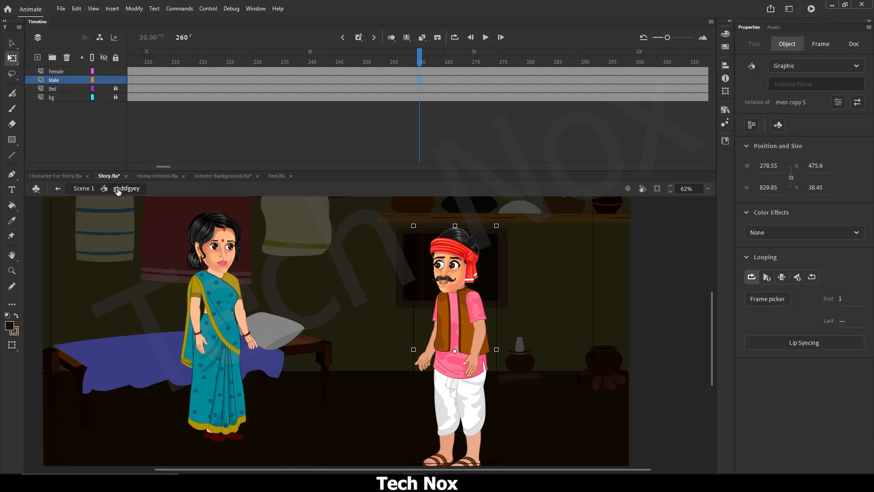
pyautogui.click(88, 189)
pyautogui.click(485, 39)
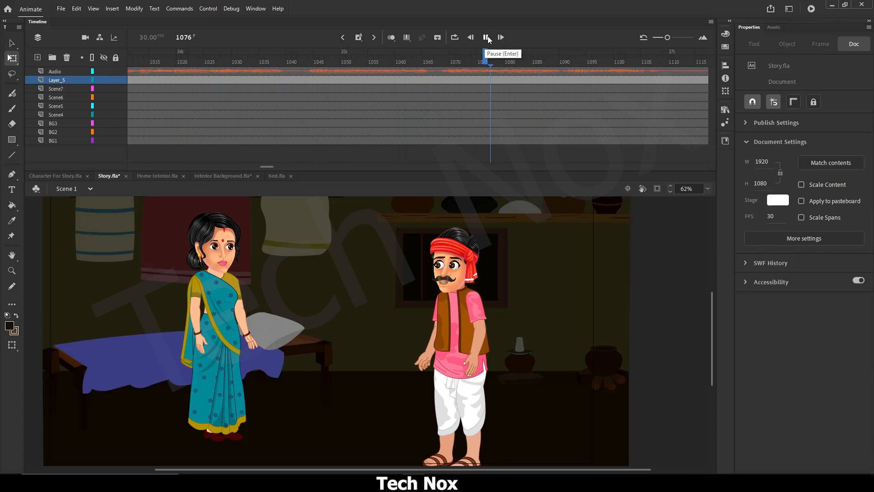
pyautogui.click(486, 37)
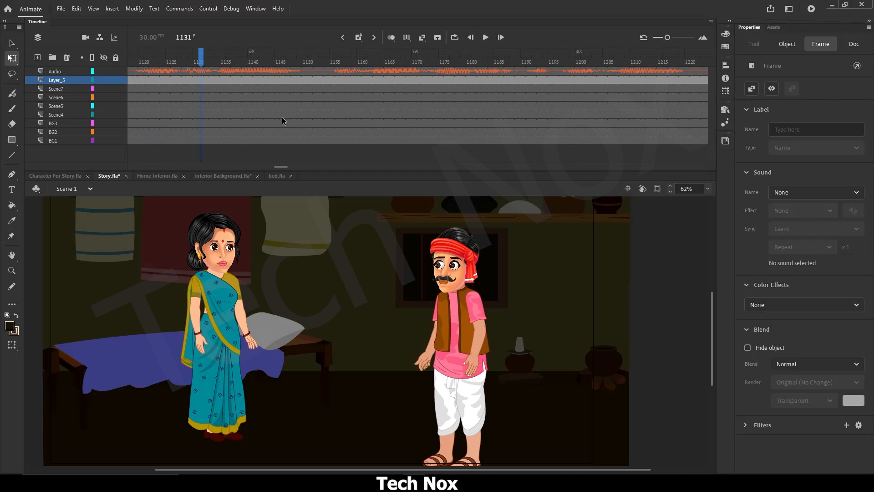
pyautogui.moveTo(281, 167); pyautogui.dragTo(274, 167)
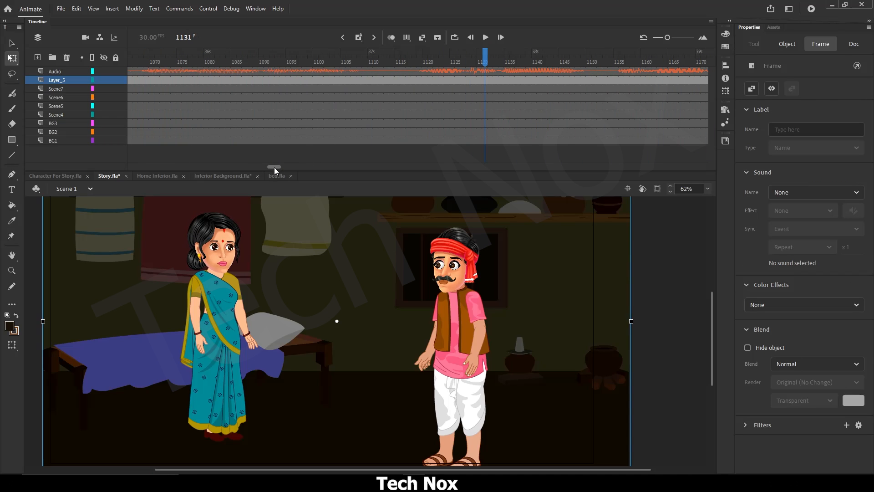
pyautogui.click(208, 50)
pyautogui.click(486, 37)
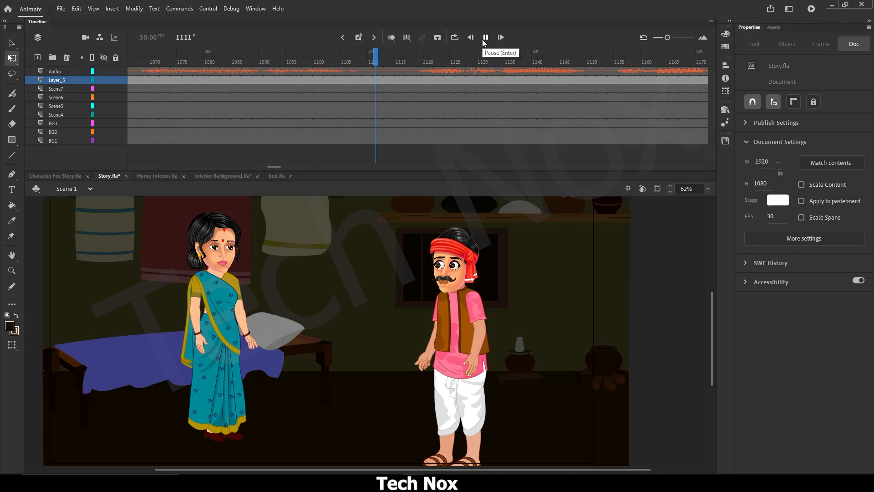
pyautogui.click(486, 38)
pyautogui.moveTo(397, 63); pyautogui.dragTo(386, 163)
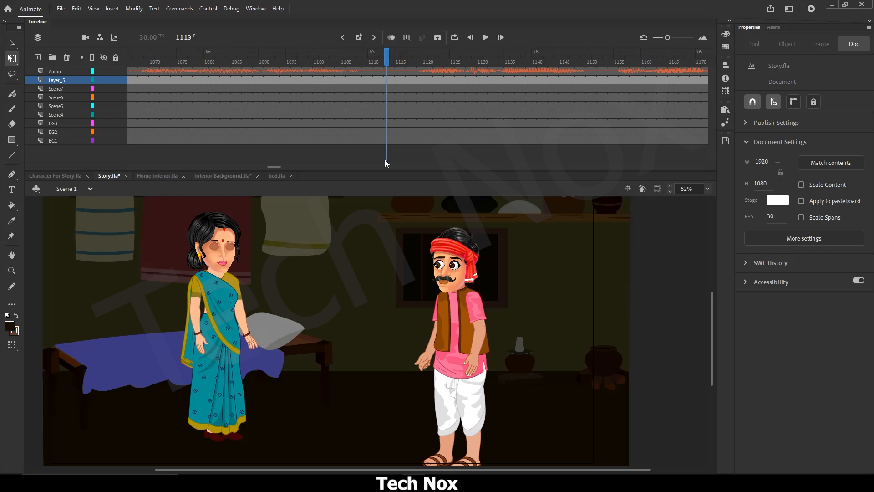
# Step: Reopen the man's symbol and insert keyframes on all body-part layers at frame 416
pyautogui.doubleClick(458, 280)
pyautogui.doubleClick(462, 286)
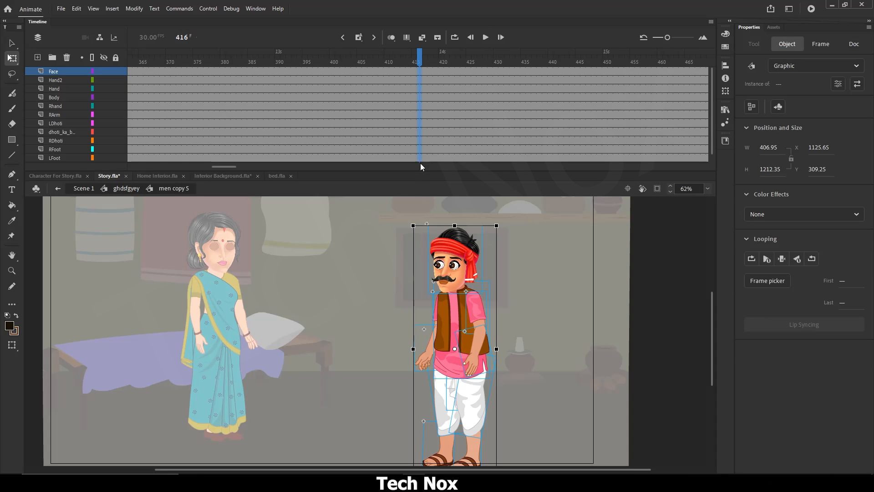
pyautogui.press('F6')
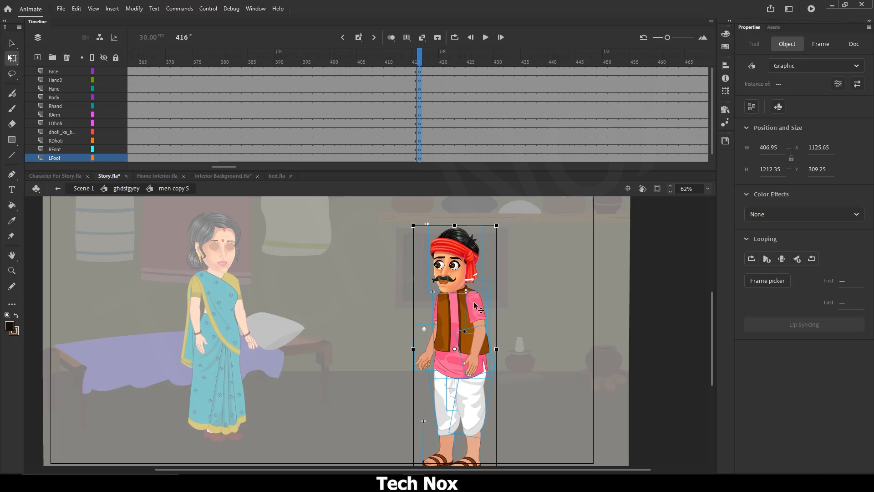
# Step: Insert keyframes on all of the man's body-part layers at frame 248
pyautogui.moveTo(223, 167); pyautogui.dragTo(188, 166)
pyautogui.click(348, 121)
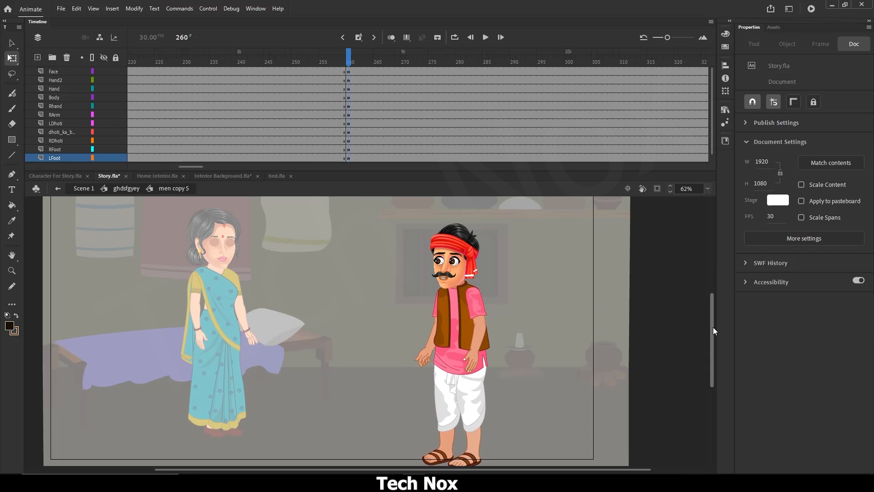
pyautogui.moveTo(285, 68); pyautogui.dragTo(280, 170)
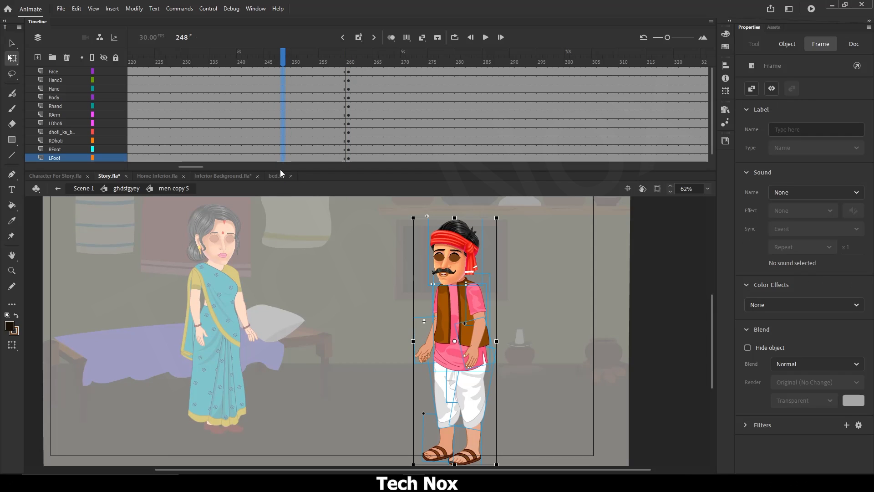
pyautogui.press('F6')
# Step: At frame 260, set the pivot of the man's Hand and Hand2 parts at the shoulder and rotate that whole arm slightly outward
pyautogui.click(348, 55)
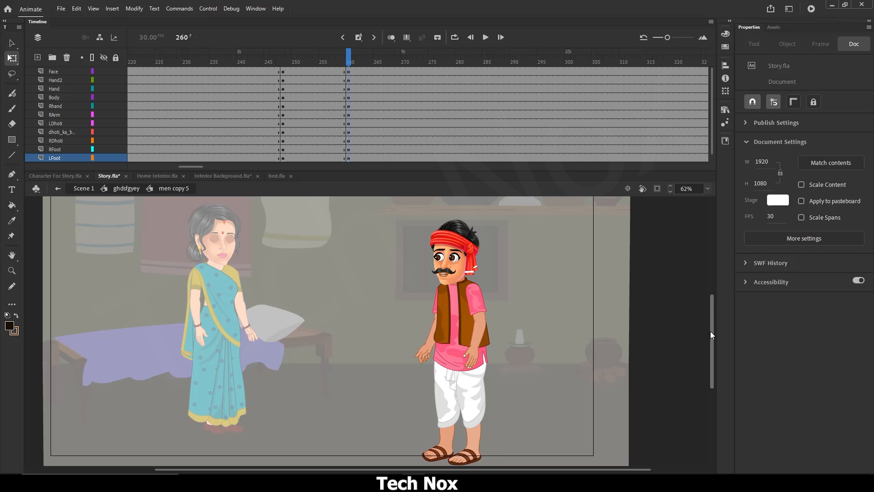
pyautogui.moveTo(712, 330); pyautogui.dragTo(712, 333)
pyautogui.scroll(3, 485, 346)
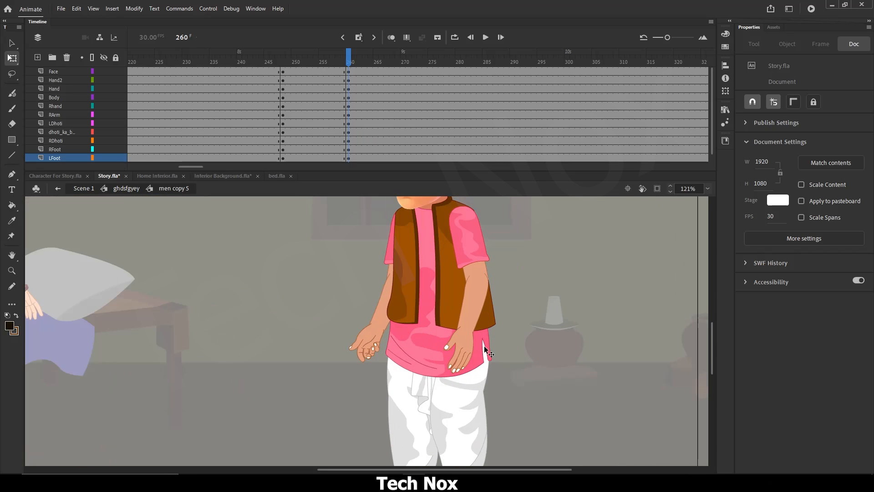
pyautogui.click(475, 262)
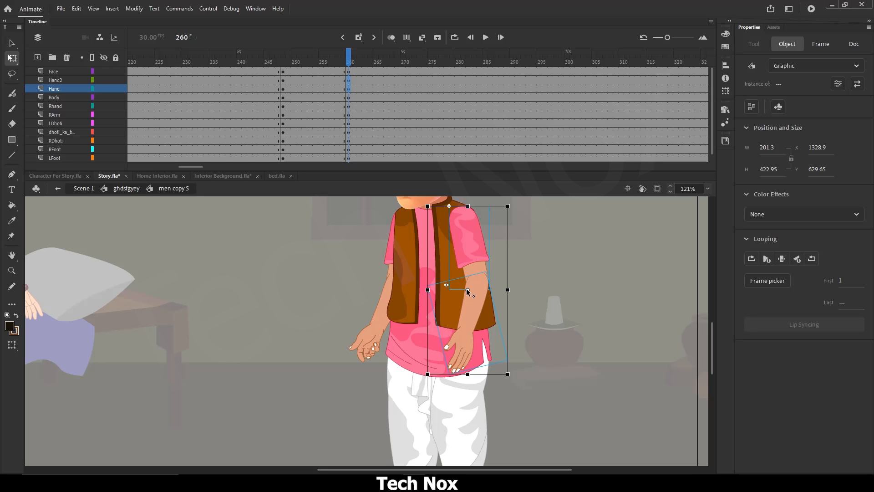
pyautogui.moveTo(468, 290); pyautogui.dragTo(465, 212)
pyautogui.moveTo(518, 381); pyautogui.dragTo(540, 365)
pyautogui.click(554, 334)
# Step: Rotate the Hand2 forearm upward and outward from the elbow and switch its hand to frame 2 with the Frame Picker
pyautogui.click(492, 348)
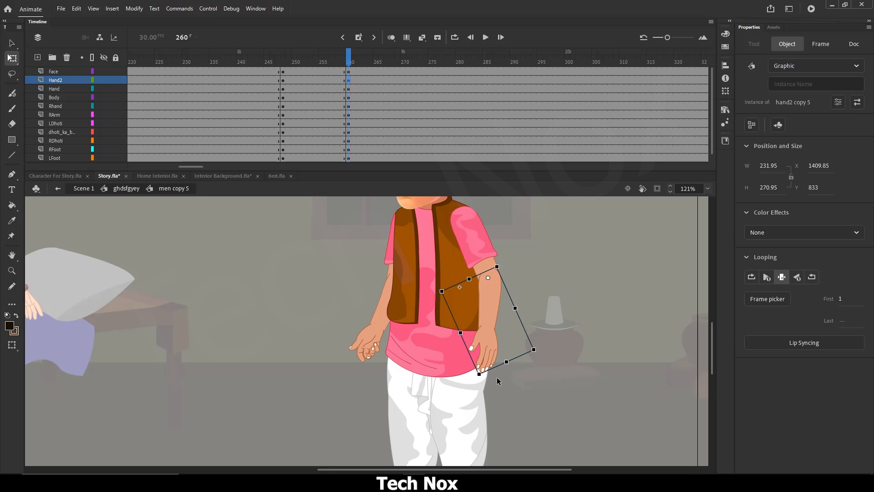
pyautogui.moveTo(484, 384); pyautogui.dragTo(544, 255)
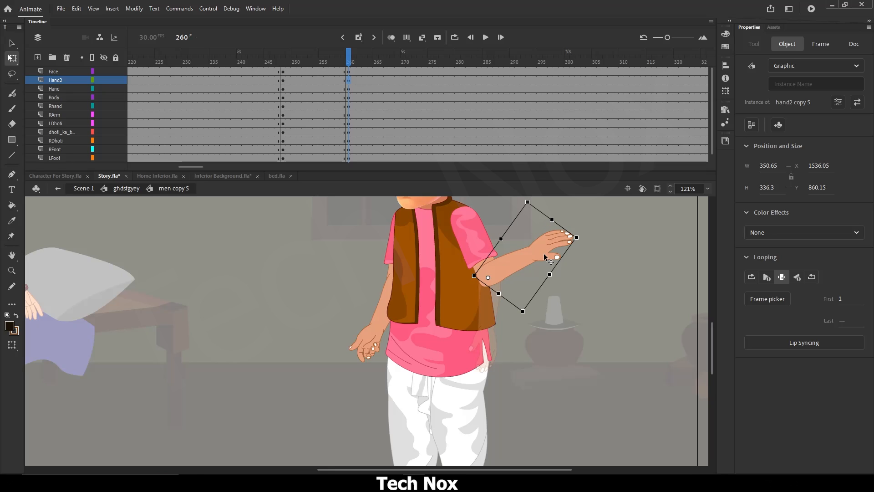
pyautogui.click(778, 300)
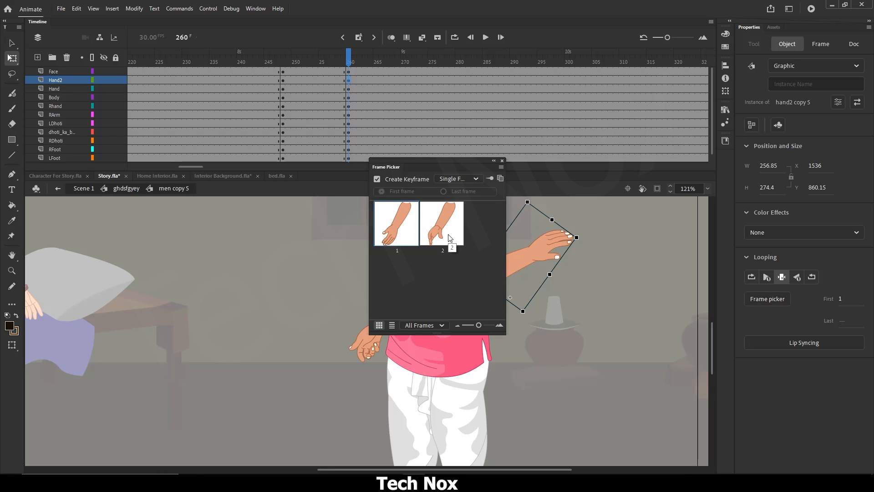
pyautogui.click(450, 237)
pyautogui.click(501, 160)
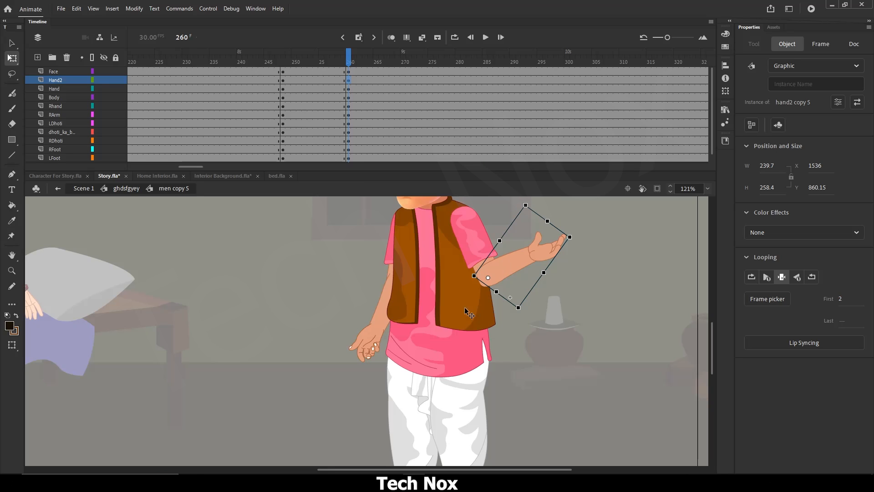
# Step: Select the RArm and Rhand parts together and rotate the whole arm outward from the shoulder at frame 260
pyautogui.scroll(-1, 476, 386)
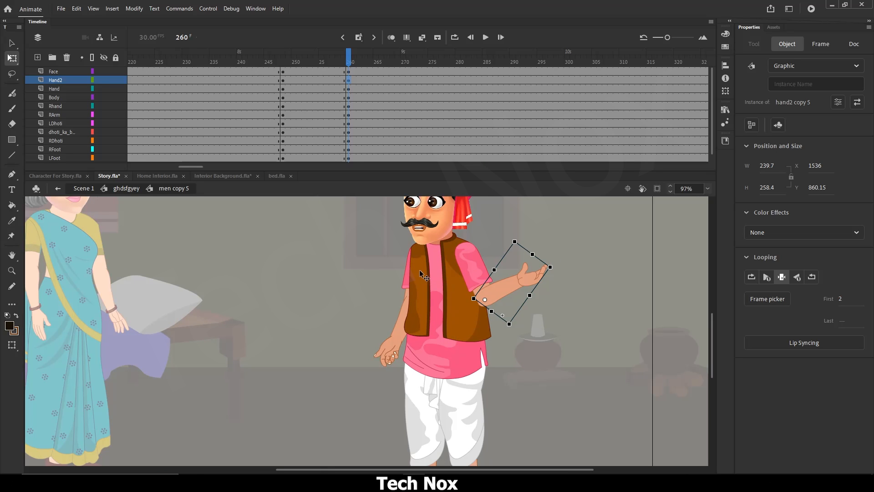
pyautogui.click(403, 282)
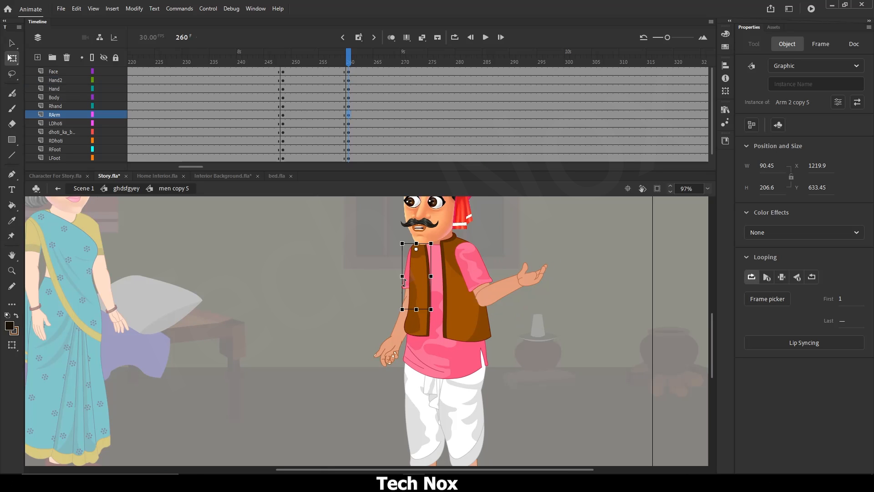
pyautogui.keyDown('shift'); pyautogui.click(391, 347); pyautogui.keyUp('shift')
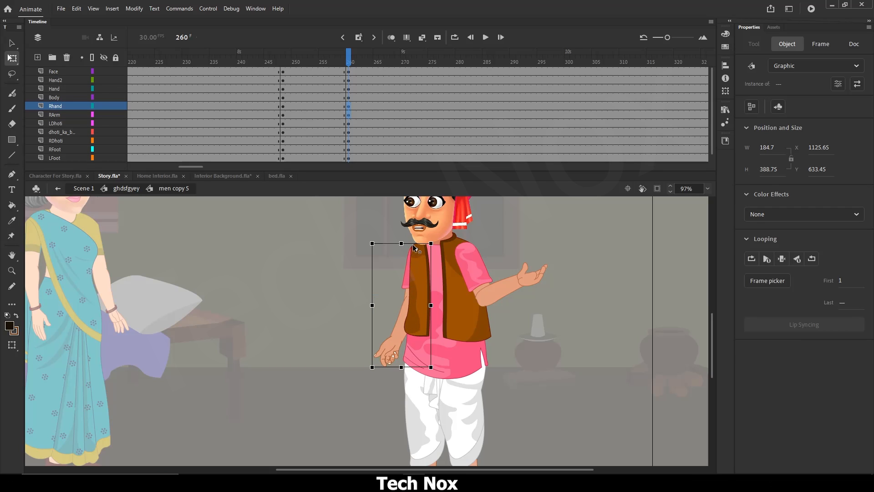
pyautogui.moveTo(376, 370); pyautogui.dragTo(352, 357)
pyautogui.click(335, 303)
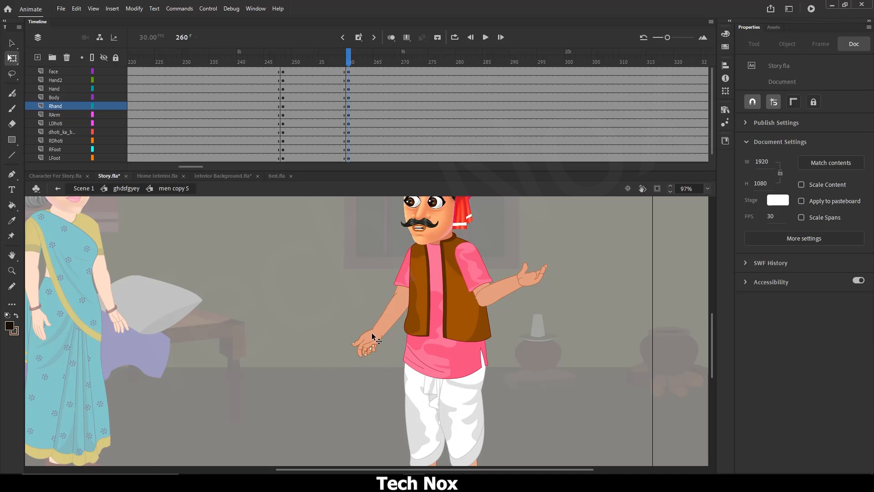
# Step: Raise the Rhand forearm from the elbow and switch its hand to frame 2 with the Frame Picker
pyautogui.click(374, 337)
pyautogui.moveTo(403, 373); pyautogui.dragTo(367, 306)
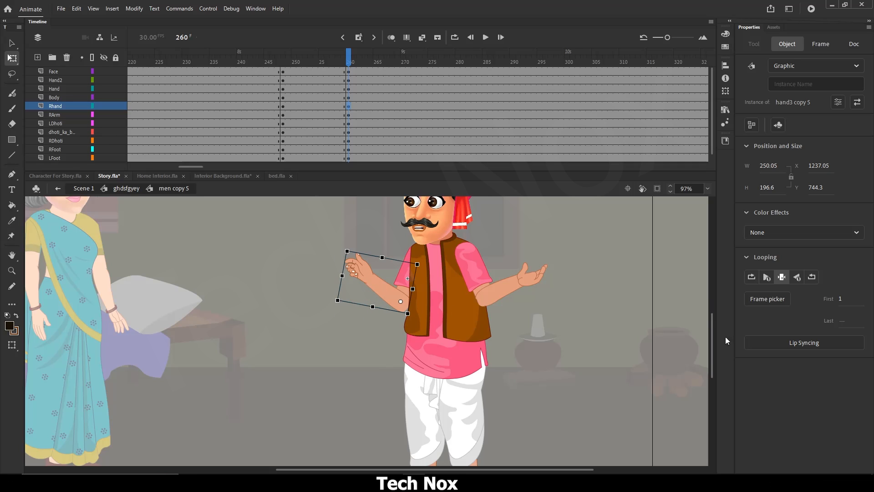
pyautogui.click(768, 299)
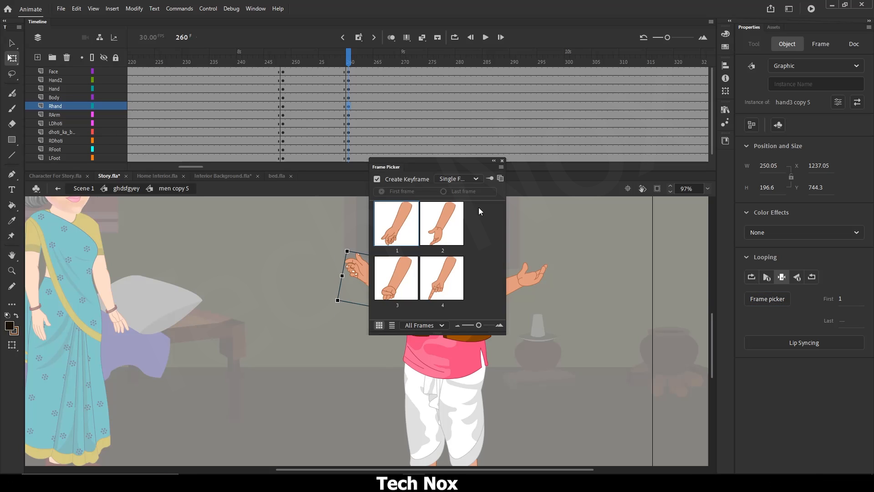
pyautogui.click(442, 227)
pyautogui.click(503, 160)
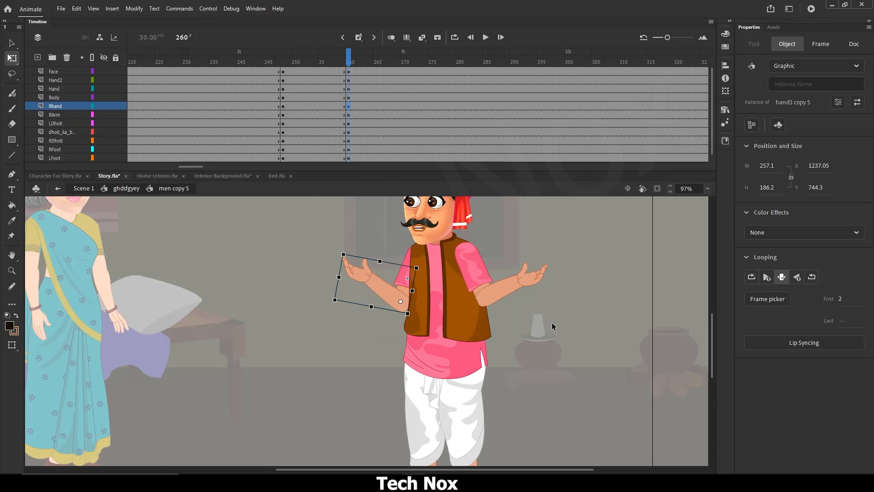
# Step: Nudge the Hand2 forearm into line with the upper arm at the elbow
pyautogui.click(560, 258)
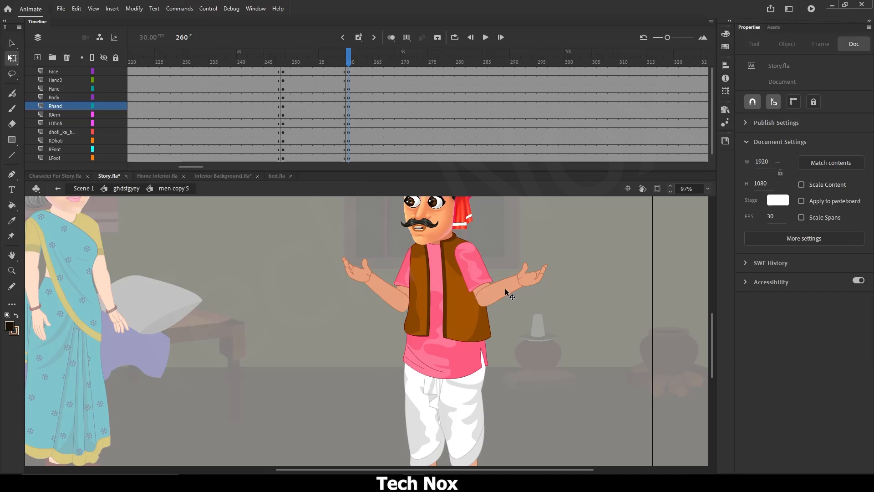
pyautogui.scroll(3, 474, 301)
pyautogui.moveTo(480, 306)
pyautogui.mouseDown()
pyautogui.moveTo(491, 300)
pyautogui.moveTo(487, 309)
pyautogui.mouseUp()
pyautogui.click(670, 315)
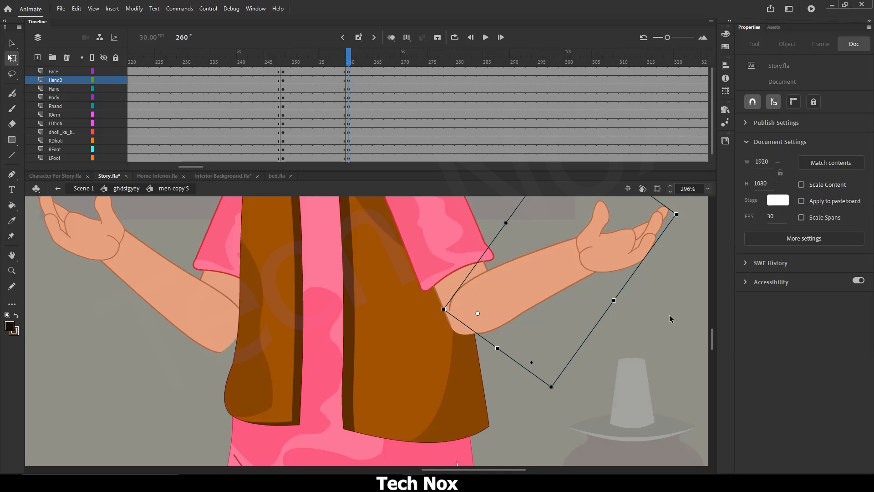
pyautogui.click(496, 306)
pyautogui.moveTo(496, 298); pyautogui.dragTo(495, 296)
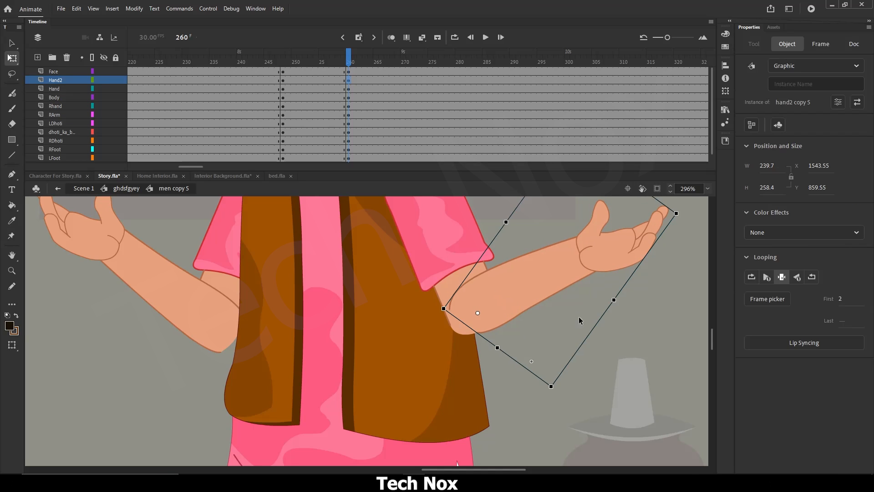
pyautogui.click(644, 335)
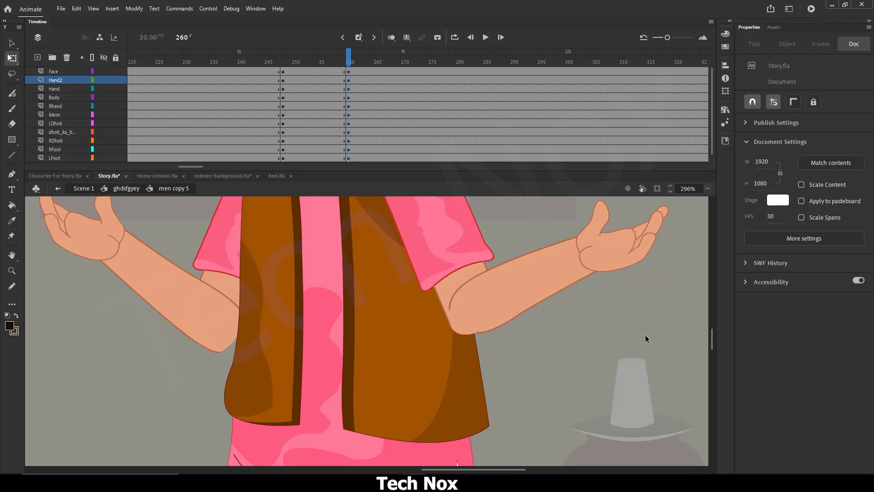
# Step: Nudge the Hand2 forearm at frame 260 so its elbow lines up with the upper arm
pyautogui.click(497, 301)
pyautogui.click(591, 349)
pyautogui.scroll(-2, 594, 357)
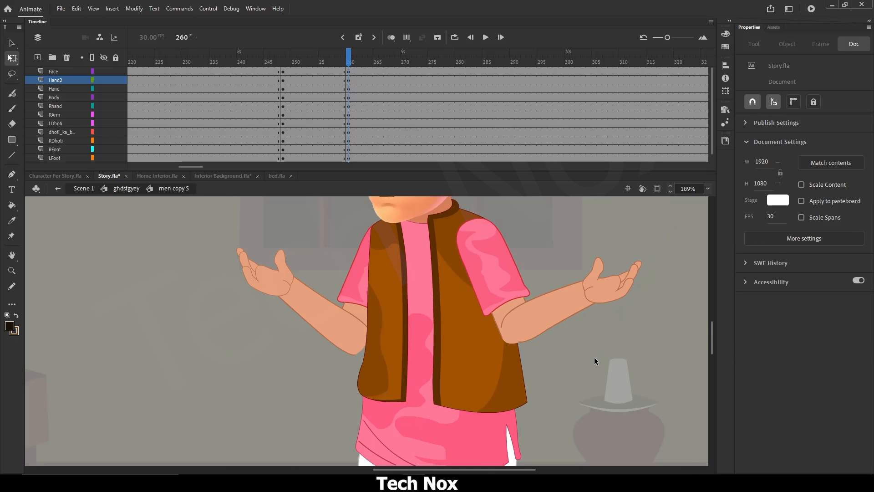
pyautogui.click(537, 321)
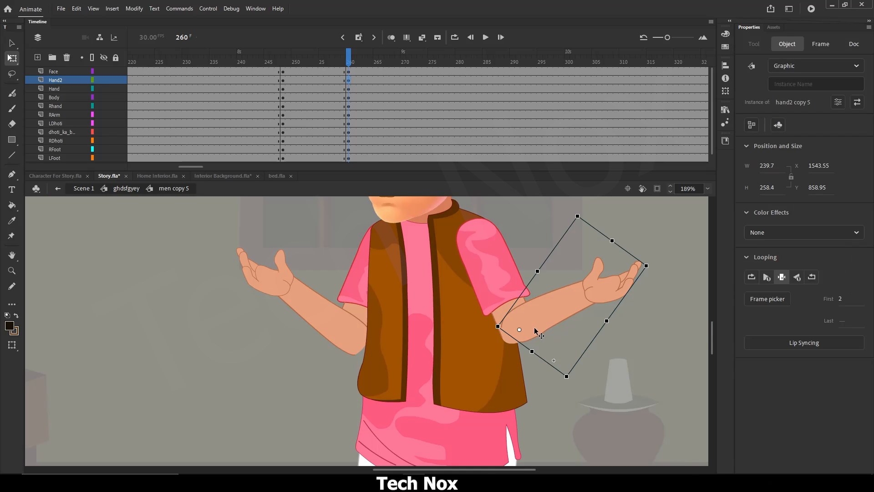
pyautogui.scroll(5, 531, 325)
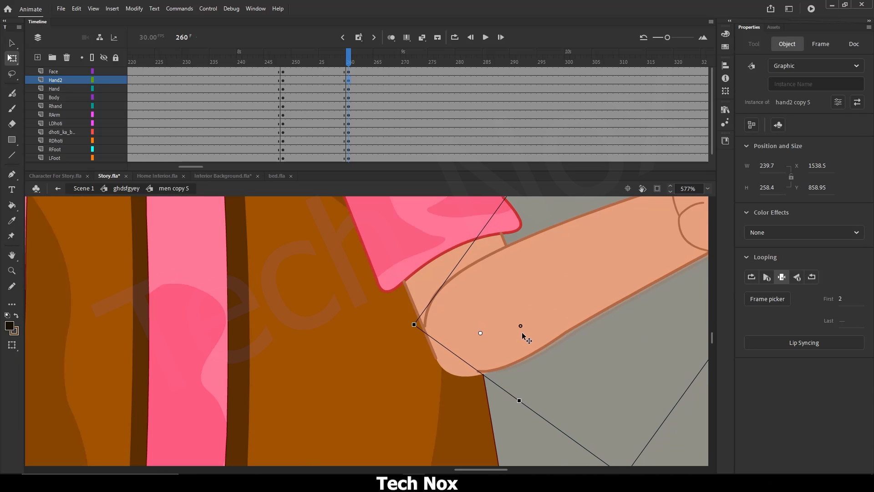
pyautogui.moveTo(524, 333); pyautogui.dragTo(529, 329)
pyautogui.press('Down')
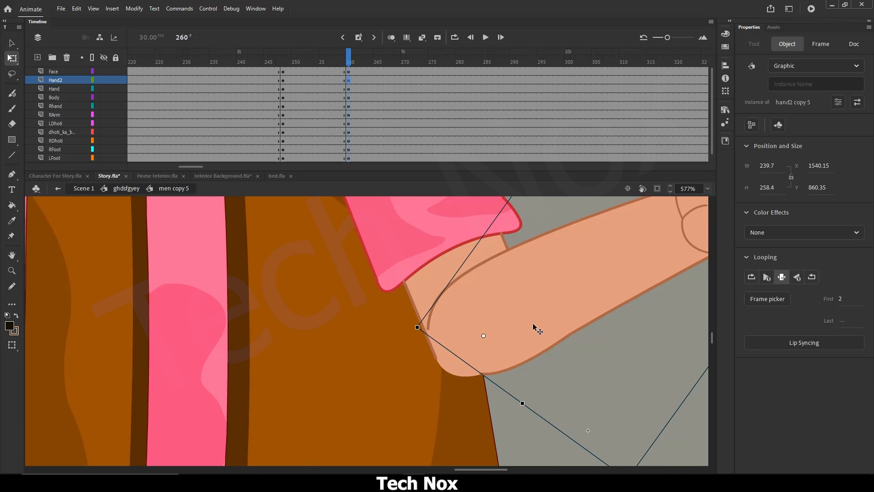
pyautogui.scroll(-5, 535, 330)
# Step: Try to shift the Rhand forearm vertically at the elbow, and undo the move
pyautogui.click(339, 332)
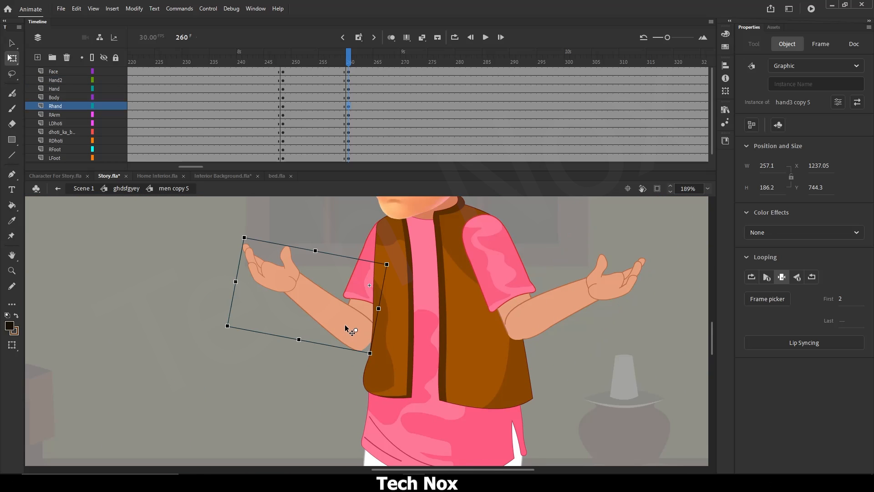
pyautogui.scroll(5, 345, 324)
pyautogui.moveTo(338, 311); pyautogui.dragTo(338, 313)
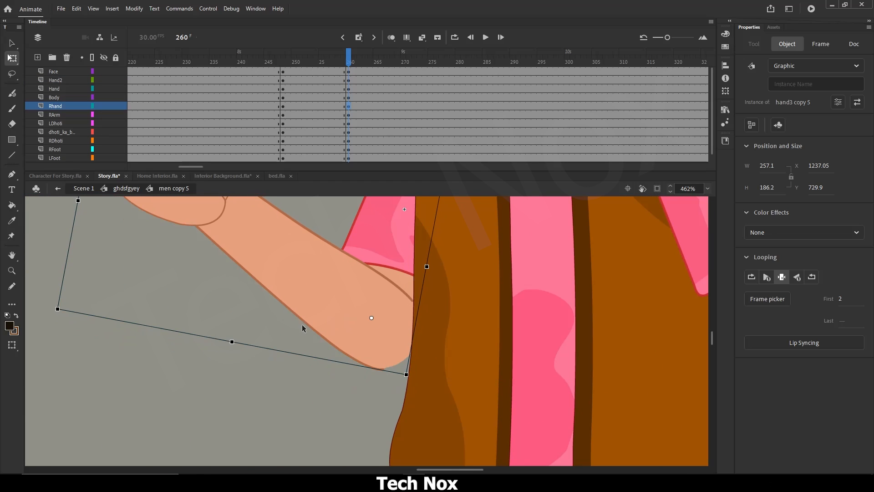
pyautogui.hotkey('ctrl', 'z')
pyautogui.scroll(-3, 346, 358)
pyautogui.scroll(-2, 346, 357)
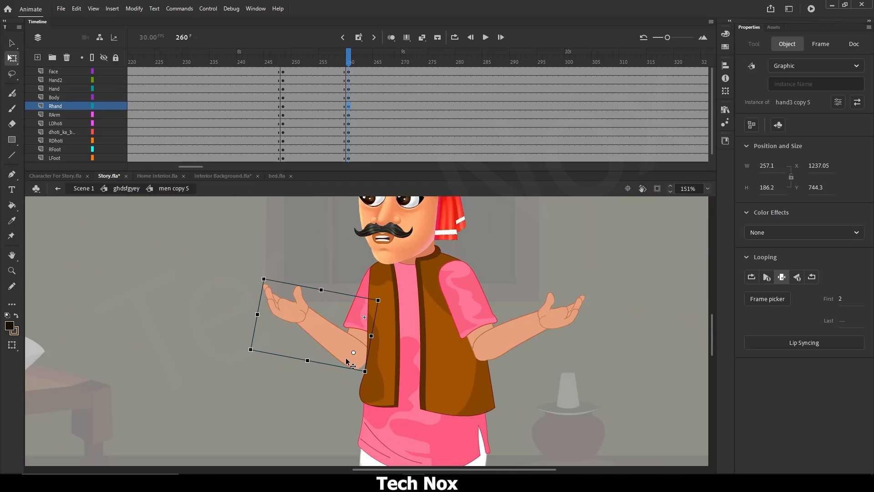
# Step: Select all the man's parts, place the transform pivot at his feet and skew his body slightly toward the woman
pyautogui.click(529, 254)
pyautogui.scroll(-2, 476, 305)
pyautogui.scroll(-1, 481, 304)
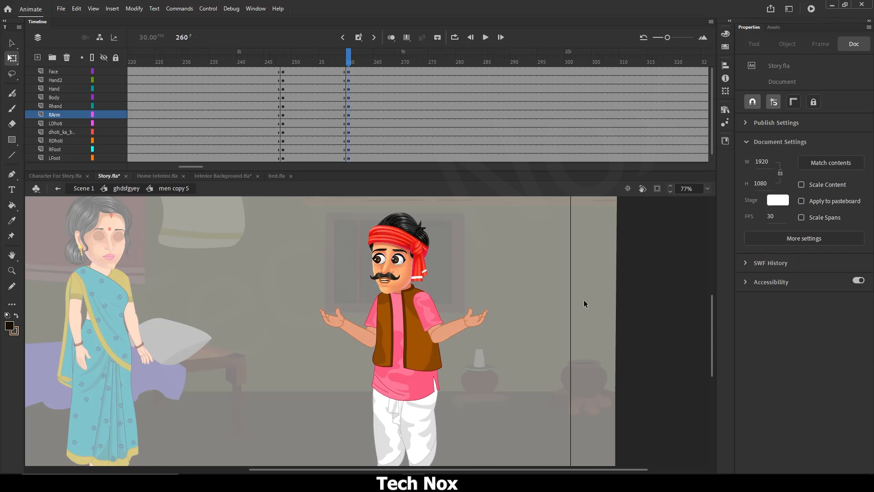
pyautogui.scroll(-1, 471, 273)
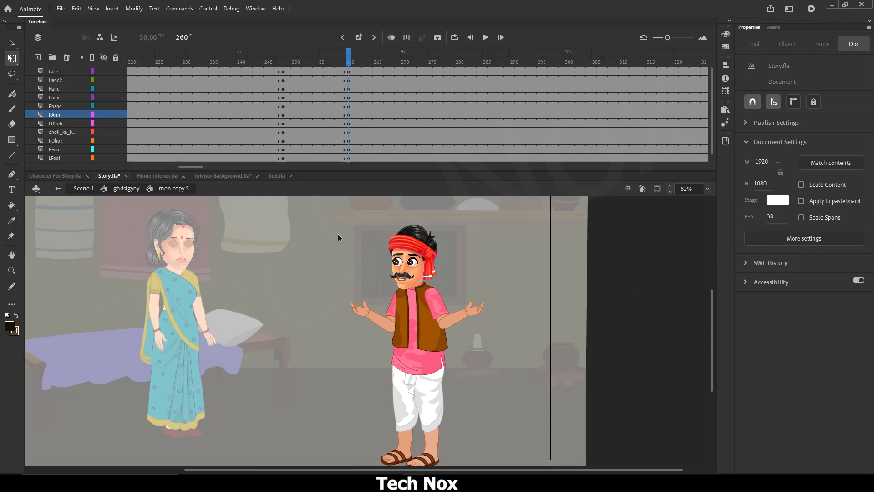
pyautogui.moveTo(321, 223); pyautogui.dragTo(485, 436)
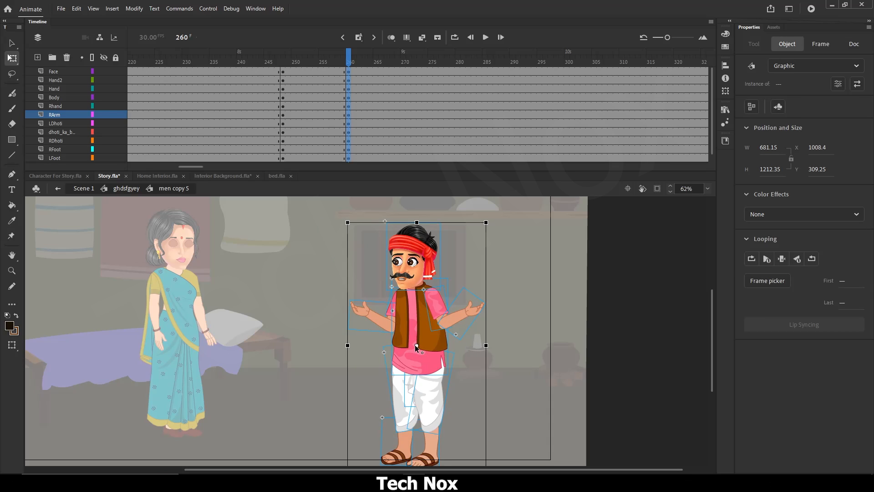
pyautogui.moveTo(417, 347); pyautogui.dragTo(416, 460)
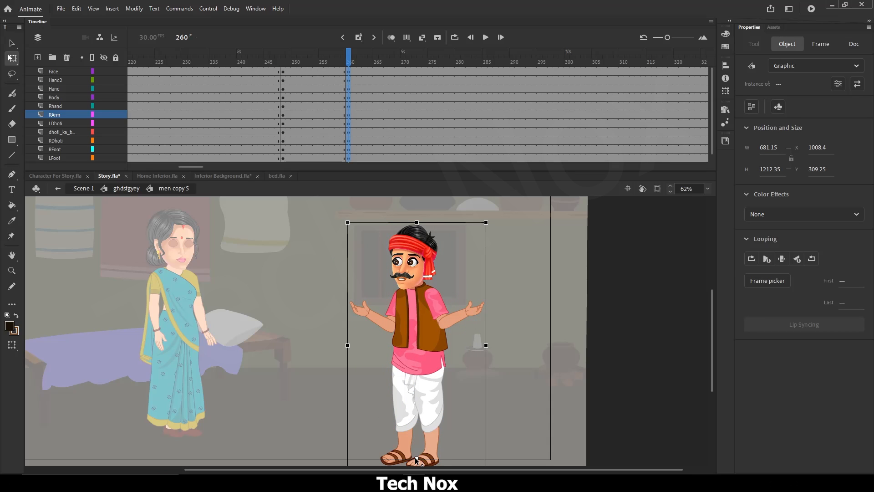
pyautogui.scroll(3, 441, 217)
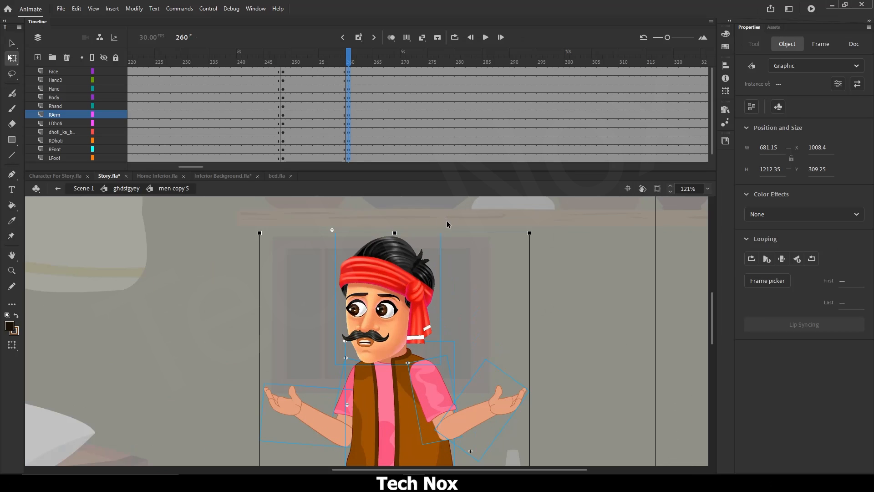
pyautogui.moveTo(453, 233); pyautogui.dragTo(445, 232)
pyautogui.click(539, 254)
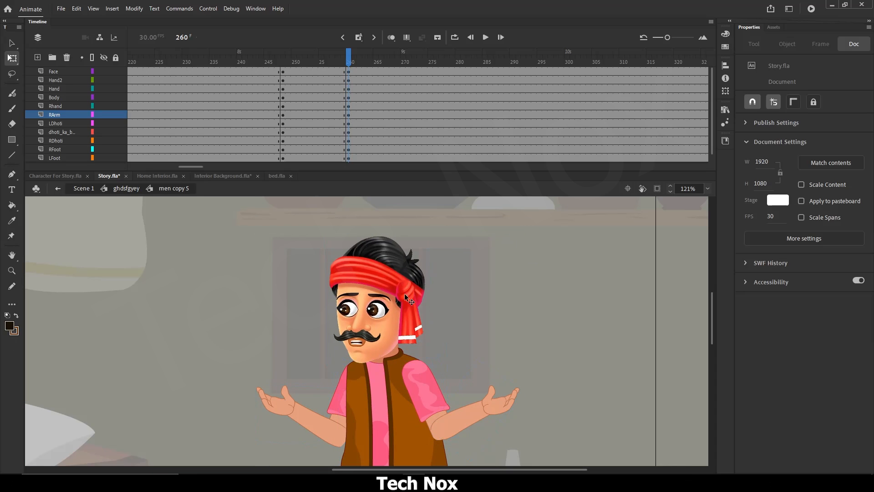
# Step: Rotate the man's Face part slightly backward, away from the woman, at frame 260
pyautogui.scroll(1, 372, 310)
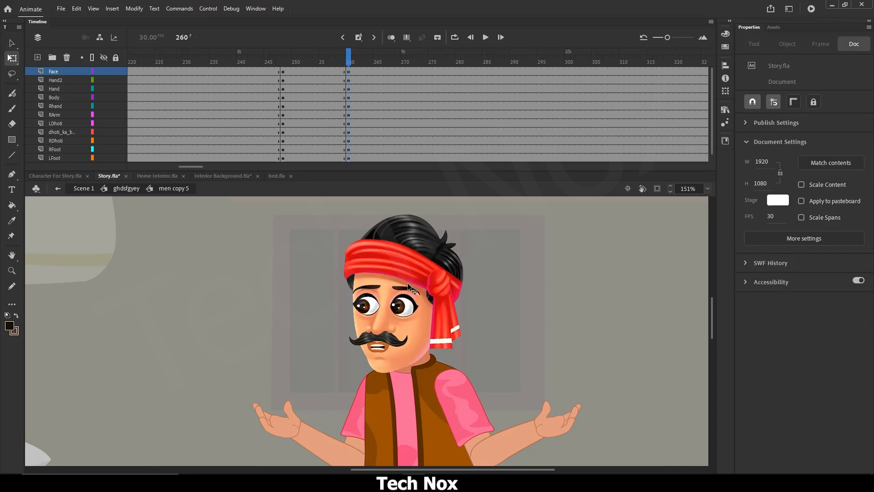
pyautogui.click(372, 309)
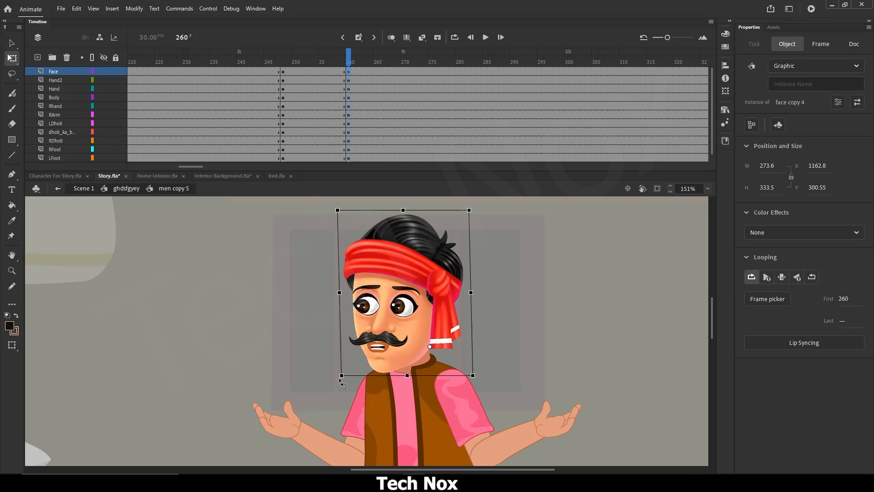
pyautogui.moveTo(339, 379); pyautogui.dragTo(337, 375)
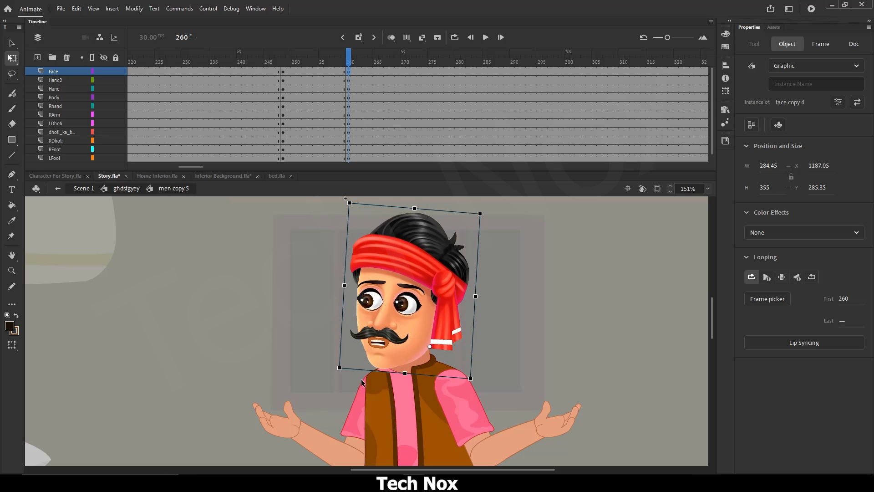
pyautogui.click(532, 325)
pyautogui.scroll(-4, 420, 262)
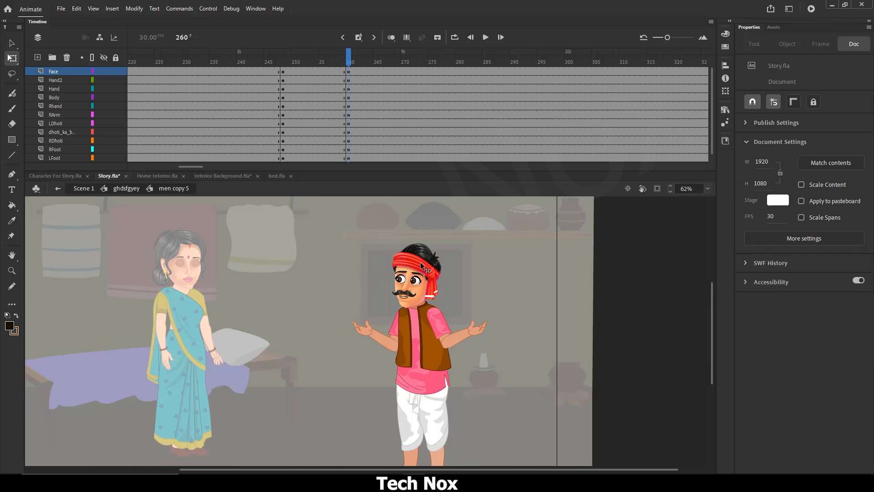
# Step: Create classic tweens on all the man's layers between frames 248 and 260 and play back the motion
pyautogui.moveTo(712, 291); pyautogui.dragTo(711, 301)
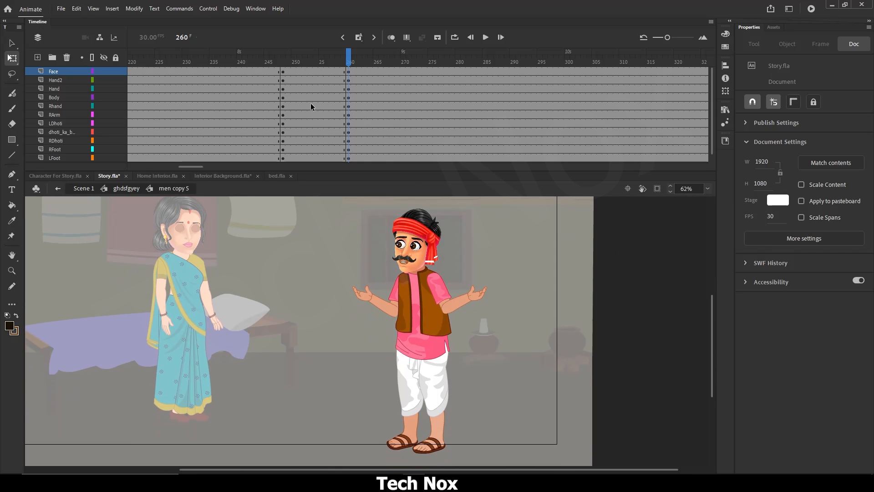
pyautogui.moveTo(291, 70); pyautogui.dragTo(327, 173)
pyautogui.rightClick(309, 88)
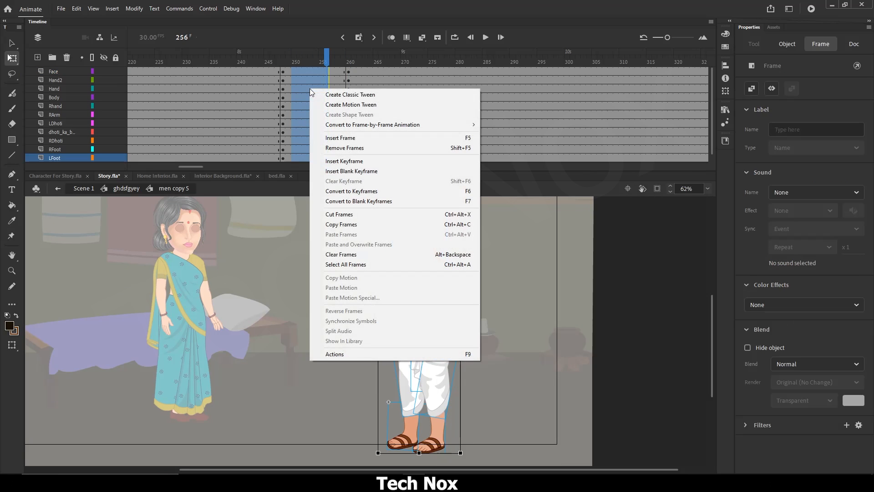
pyautogui.click(372, 97)
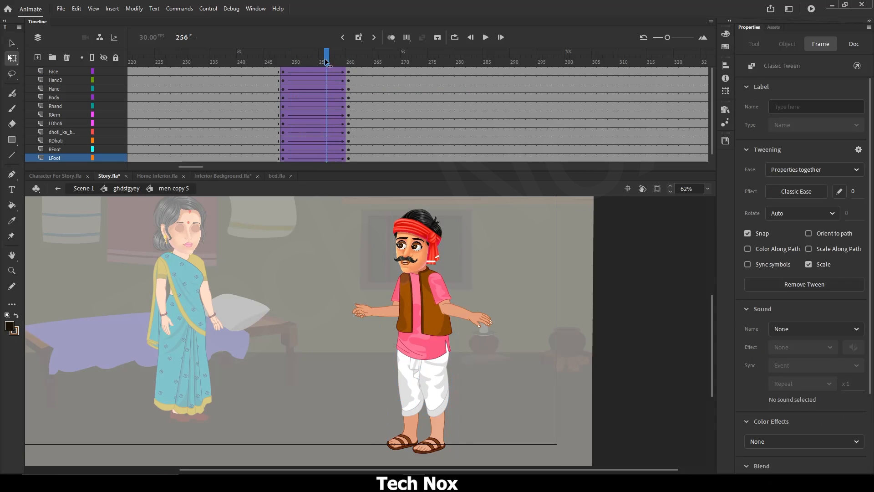
pyautogui.moveTo(326, 53); pyautogui.dragTo(272, 52)
pyautogui.click(486, 38)
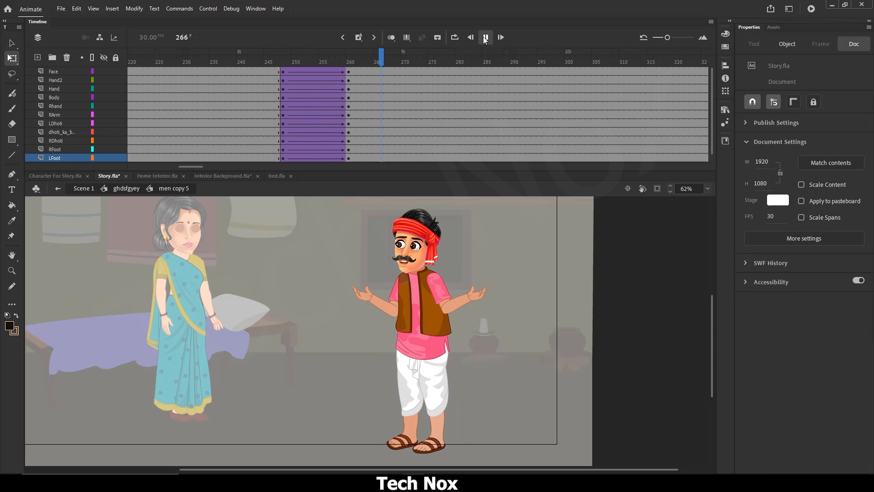
# Step: Insert a keyframe on the Hand2 layer at frame 253, partway through the arm tween
pyautogui.moveTo(381, 60); pyautogui.dragTo(283, 69)
pyautogui.click(463, 363)
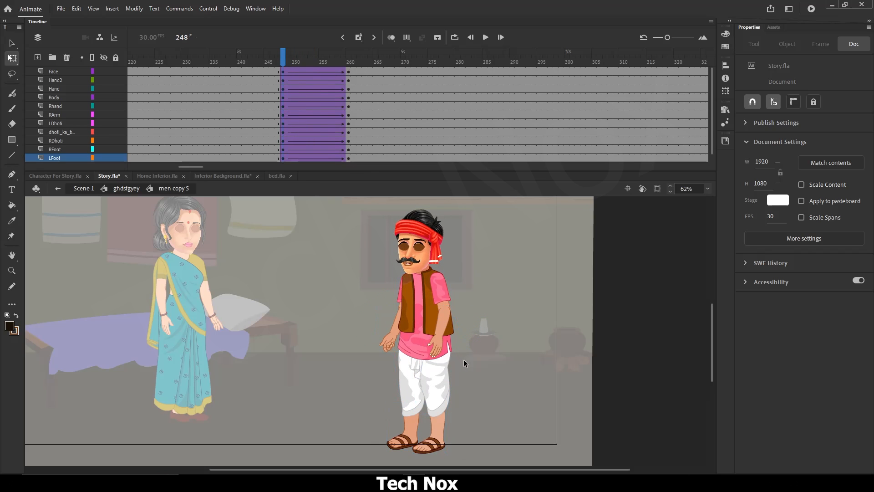
pyautogui.click(435, 335)
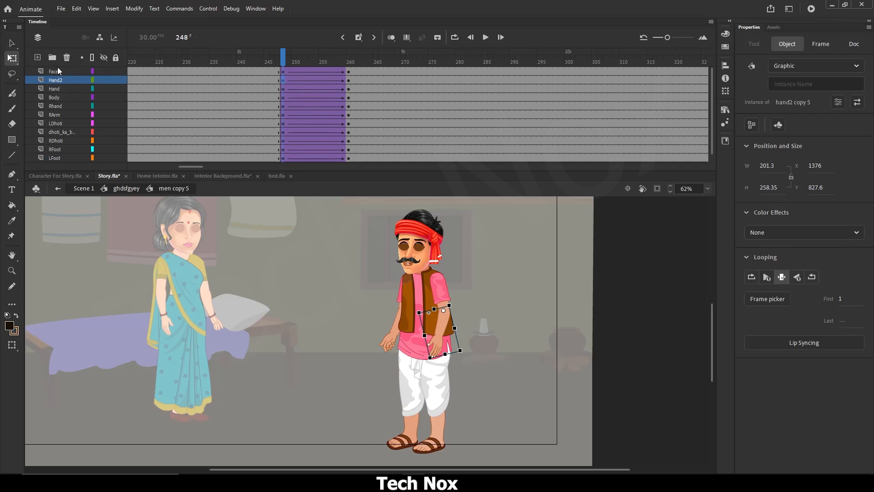
pyautogui.moveTo(286, 53); pyautogui.dragTo(312, 65)
pyautogui.click(309, 80)
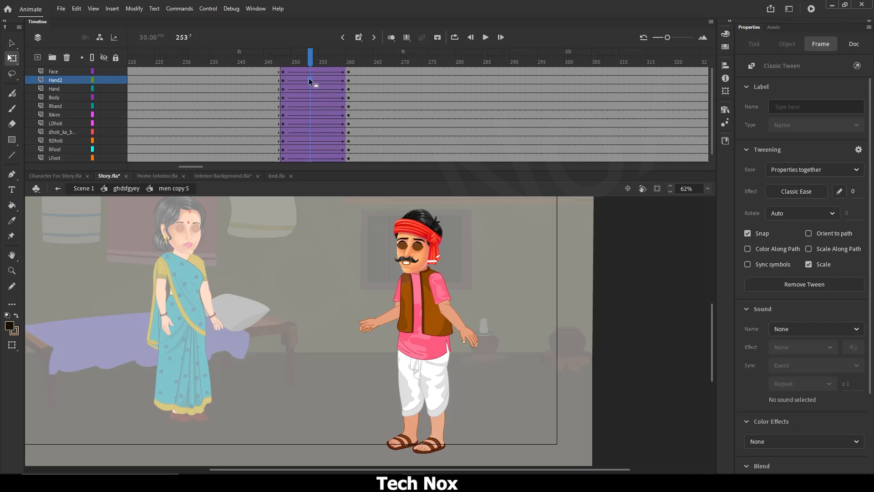
pyautogui.press('F6')
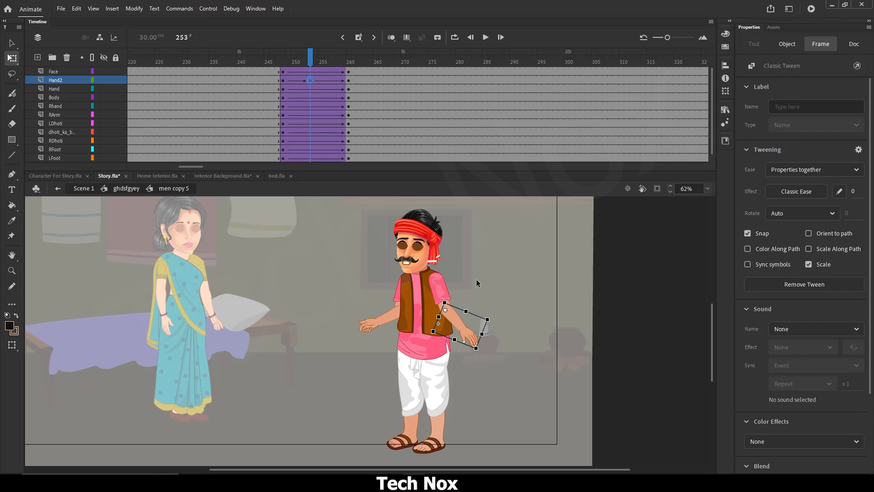
# Step: Switch the Hand2 forearm at frame 253 to frame 2 with the Frame Picker
pyautogui.scroll(2, 447, 324)
pyautogui.scroll(-2, 449, 323)
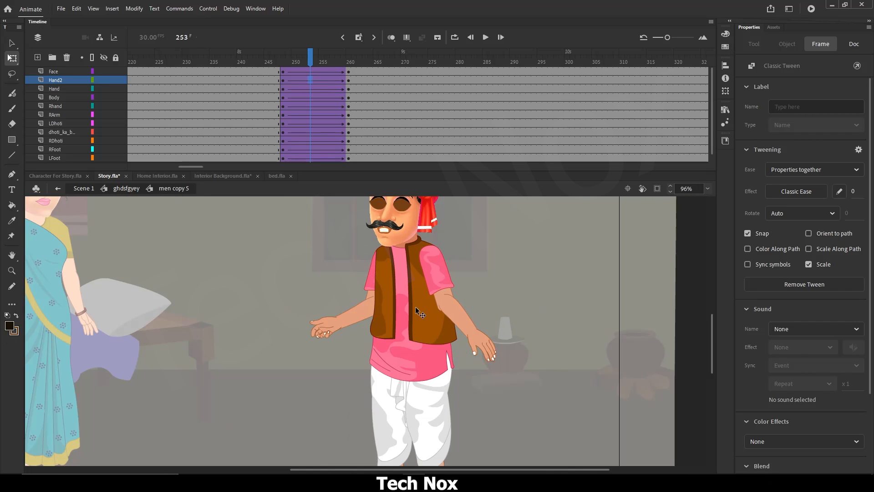
pyautogui.scroll(2, 453, 305)
pyautogui.click(787, 44)
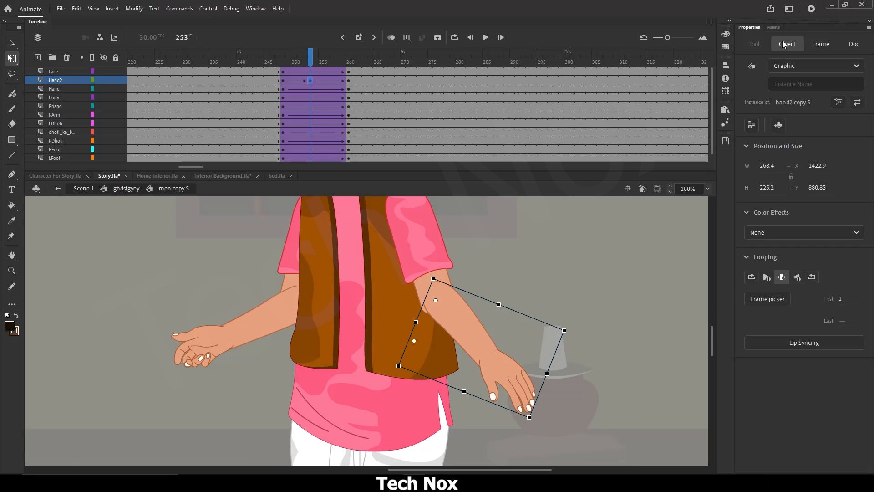
pyautogui.click(768, 300)
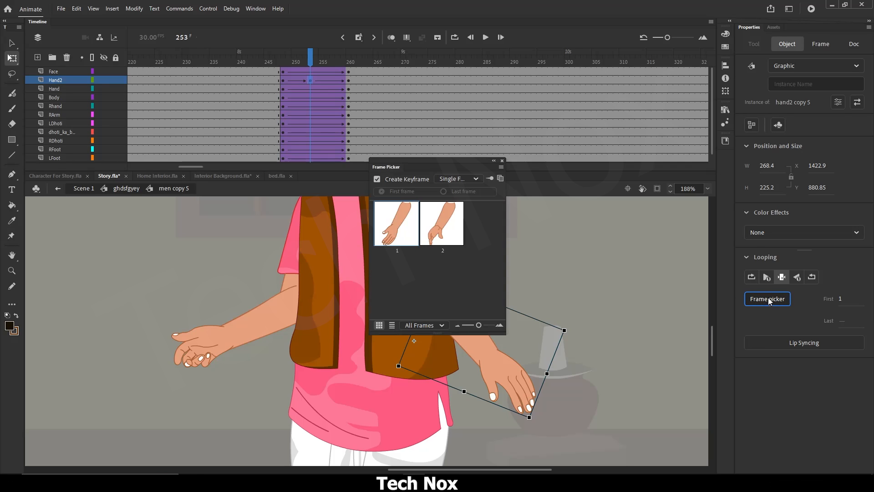
pyautogui.click(441, 217)
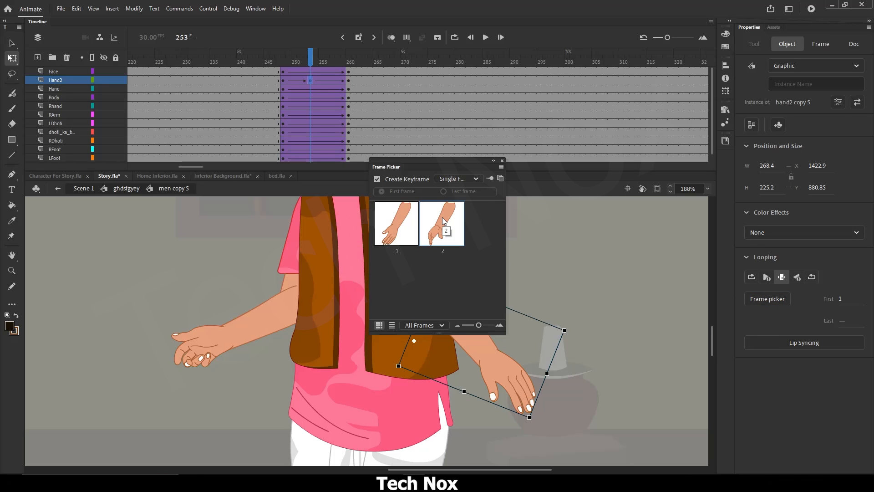
pyautogui.click(502, 161)
pyautogui.click(522, 270)
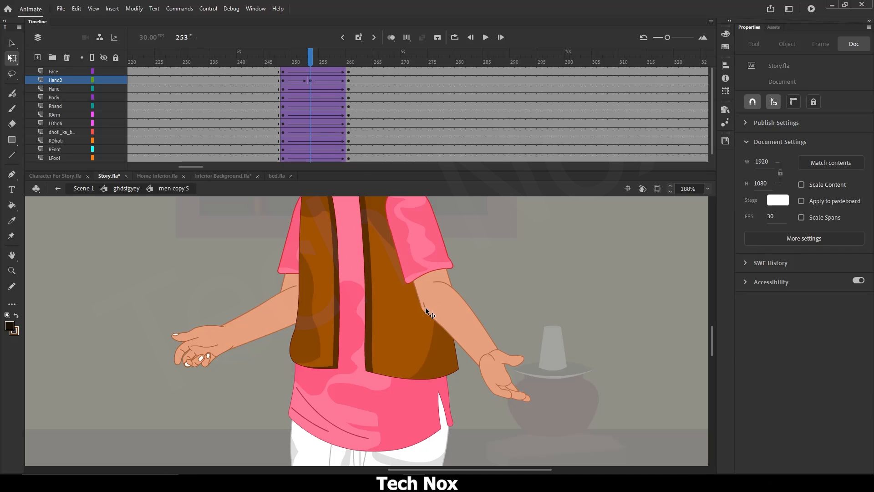
# Step: Move the Hand2 forearm into line with the upper arm at frame 253 and scrub to frame 260 to check the movement
pyautogui.click(444, 307)
pyautogui.scroll(5, 446, 310)
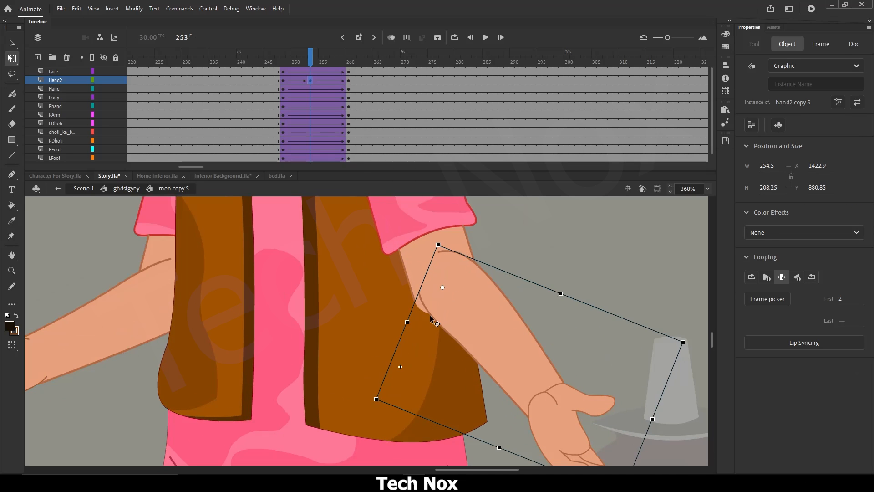
pyautogui.moveTo(448, 303); pyautogui.dragTo(440, 311)
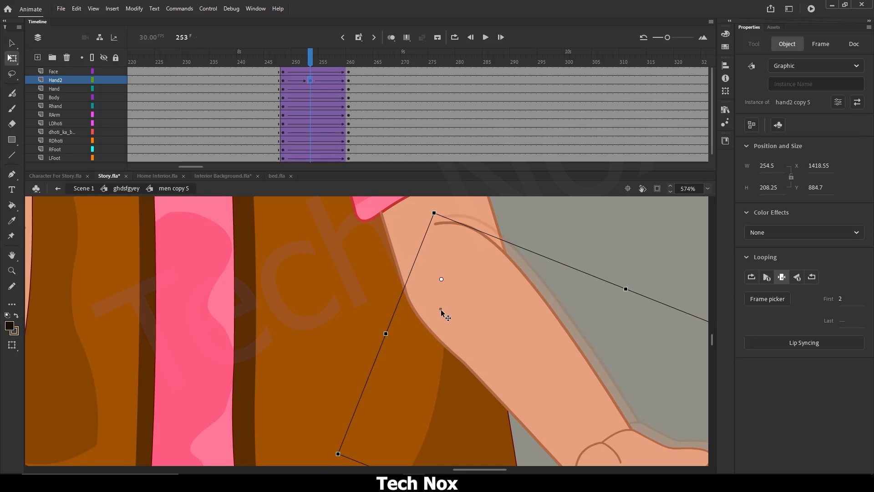
pyautogui.scroll(-5, 476, 313)
pyautogui.click(546, 267)
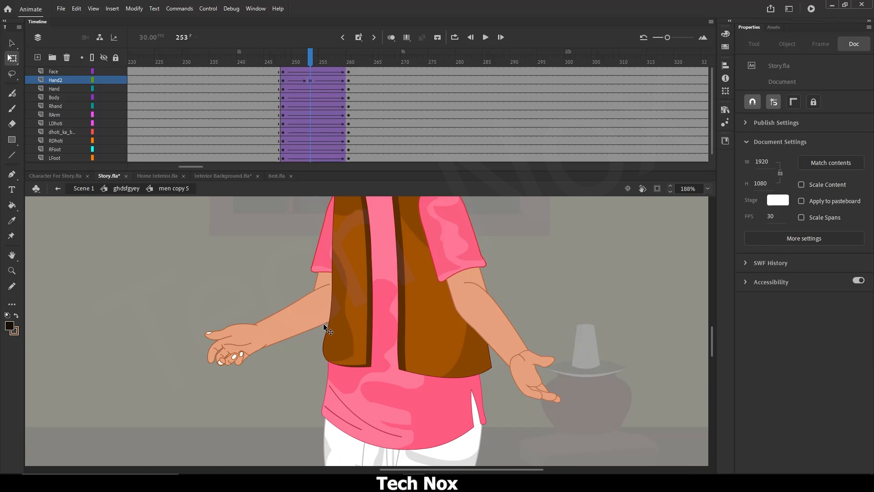
pyautogui.moveTo(311, 54); pyautogui.dragTo(317, 80)
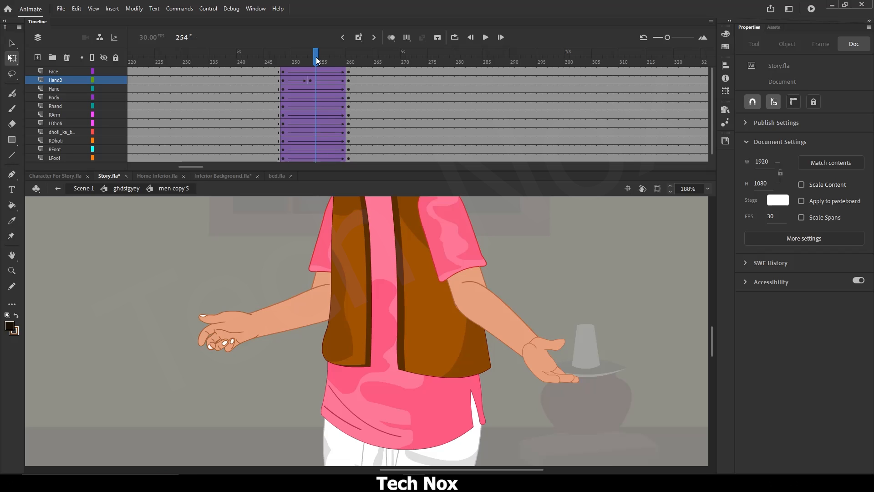
pyautogui.moveTo(318, 56); pyautogui.dragTo(348, 73)
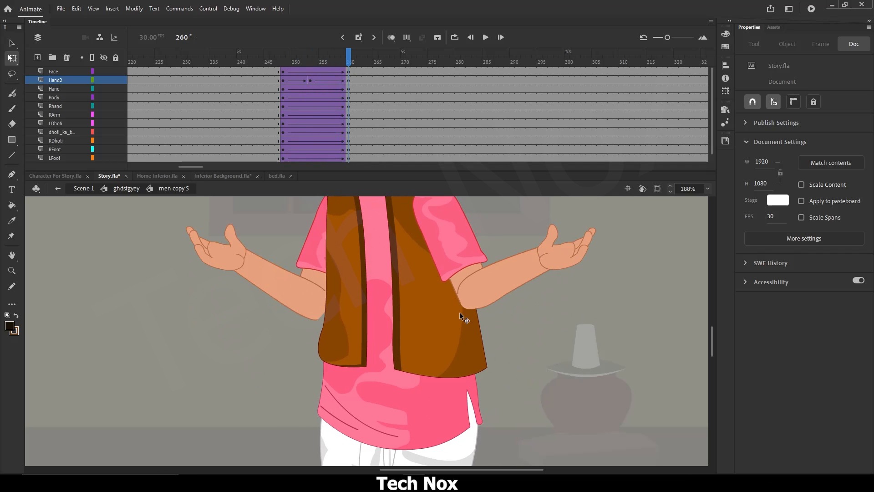
# Step: Play back the man's arm gesture from frame 248 inside his symbol
pyautogui.scroll(-4, 465, 339)
pyautogui.click(283, 62)
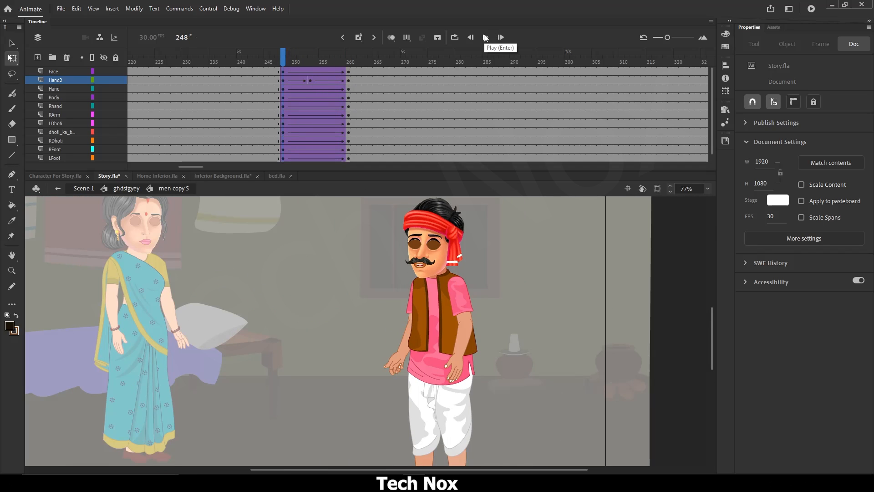
pyautogui.click(486, 37)
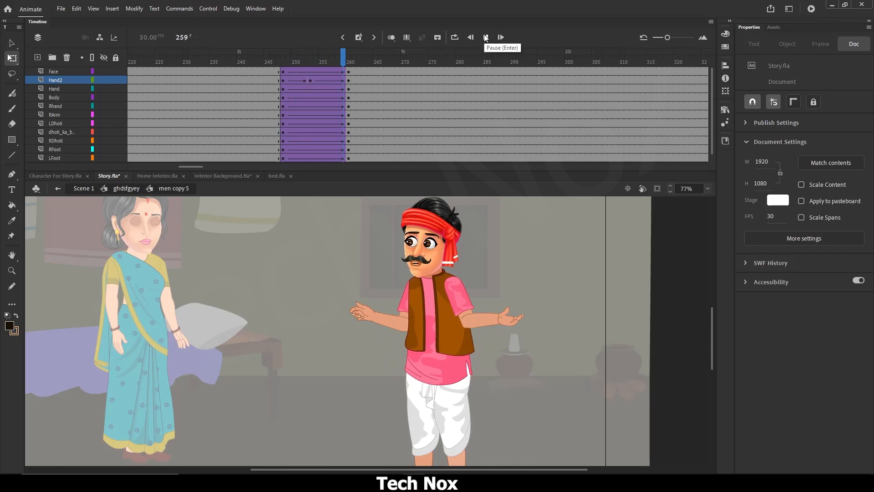
# Step: Return to Scene 1 and play the dialogue from frame 874 through the man's gesture
pyautogui.click(85, 188)
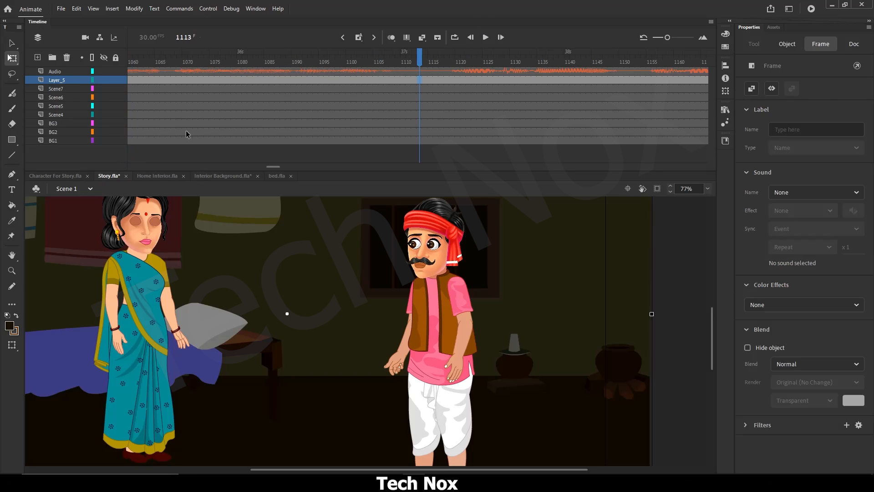
pyautogui.click(348, 51)
pyautogui.moveTo(272, 166); pyautogui.dragTo(262, 165)
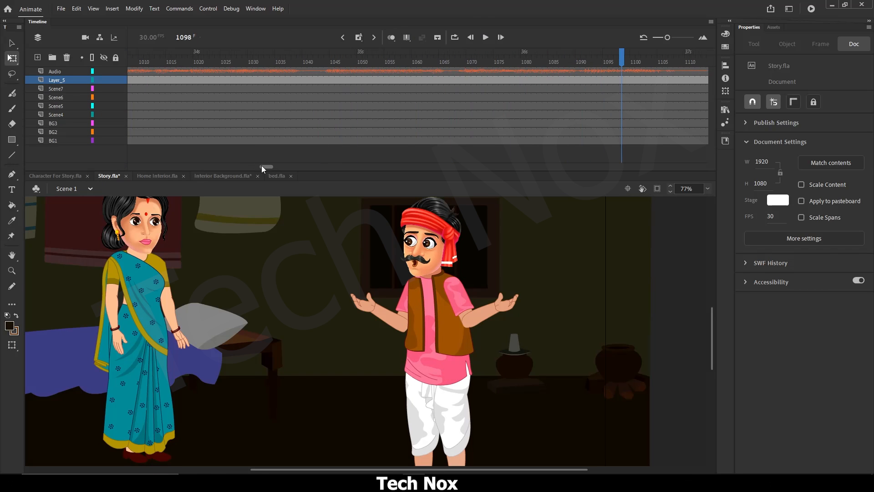
pyautogui.moveTo(197, 56); pyautogui.dragTo(101, 73)
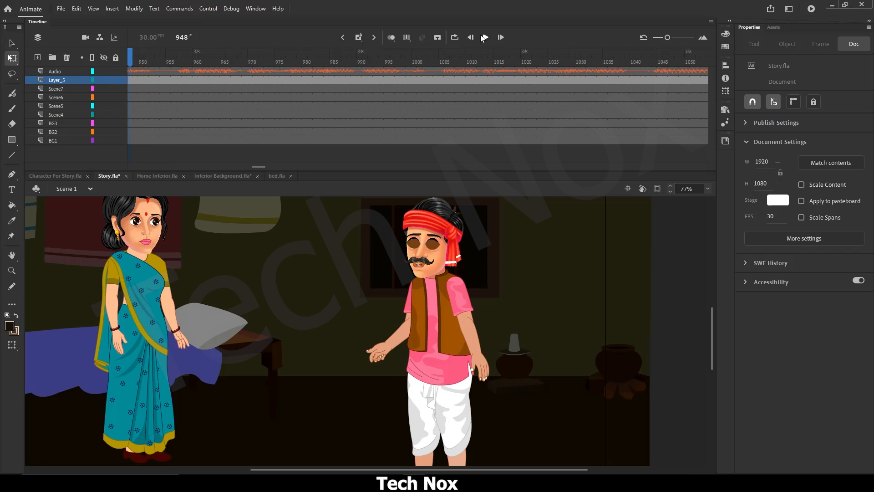
pyautogui.click(485, 37)
pyautogui.click(485, 38)
pyautogui.moveTo(258, 167); pyautogui.dragTo(248, 167)
pyautogui.click(163, 54)
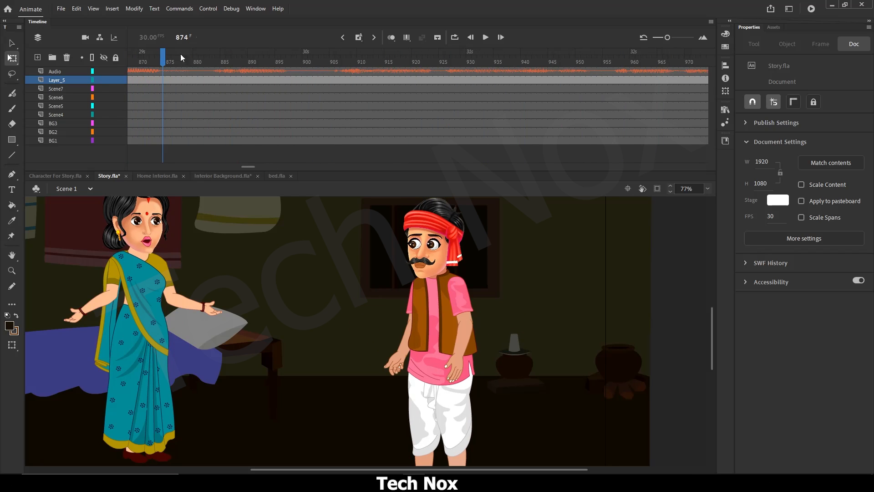
pyautogui.click(486, 37)
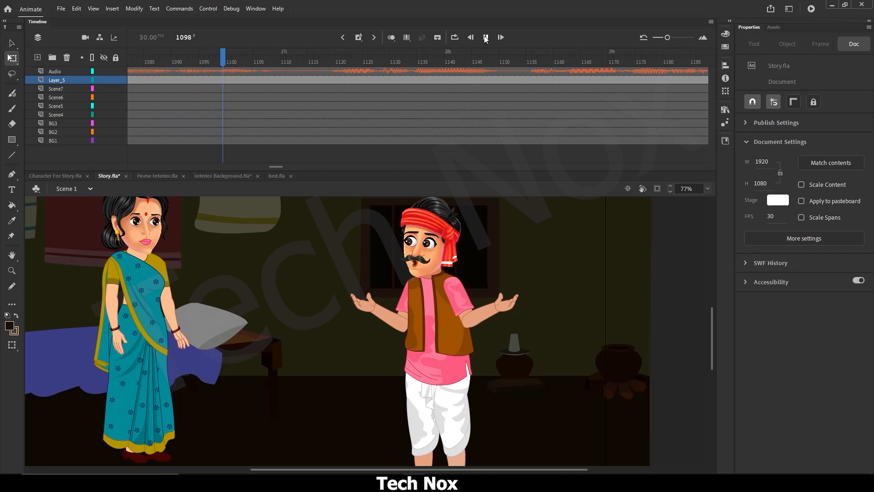
pyautogui.click(486, 37)
# Step: Find scene frame 1112, at the end of the man's line, and open his nested symbol there
pyautogui.click(261, 62)
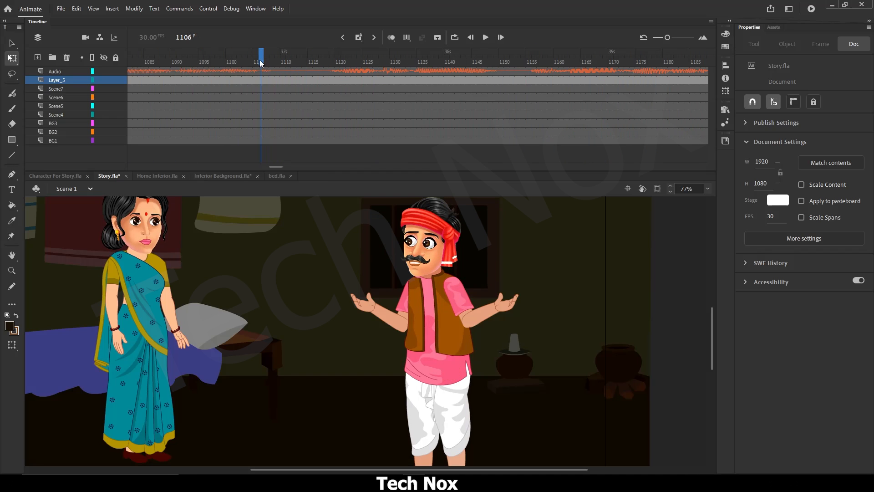
pyautogui.moveTo(266, 61); pyautogui.dragTo(296, 70)
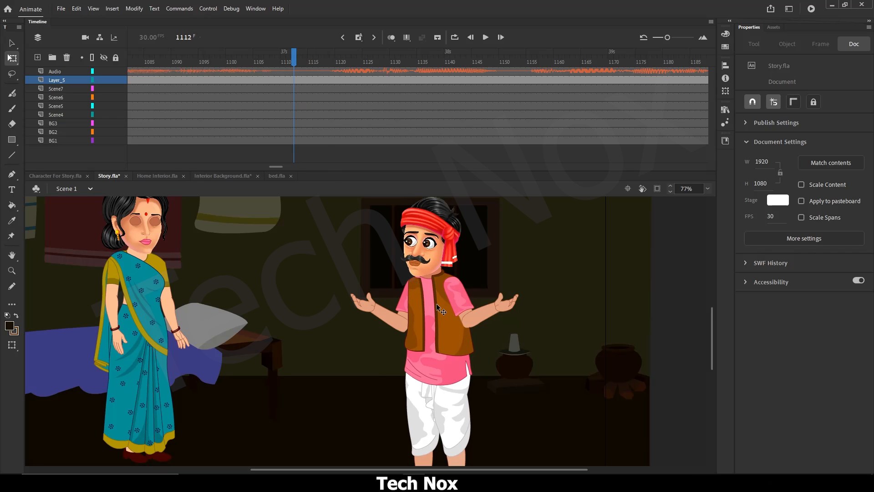
pyautogui.doubleClick(438, 307)
pyautogui.doubleClick(437, 306)
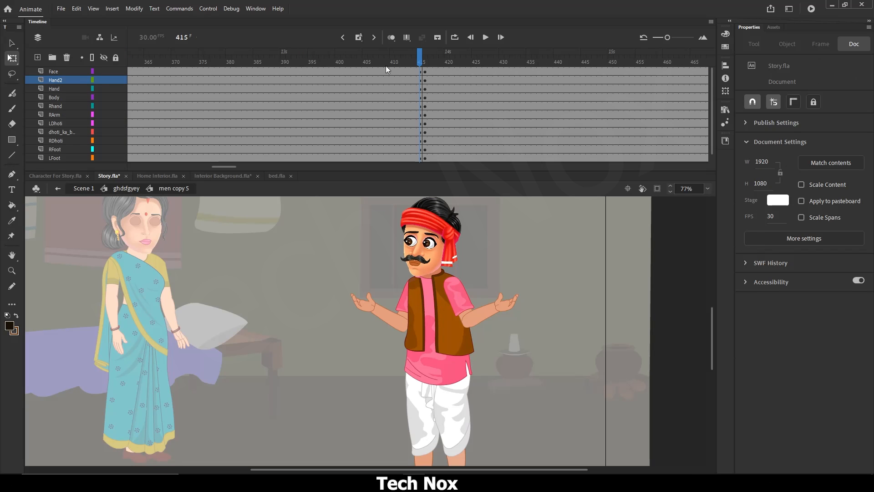
# Step: Insert keyframes on all the man's layers at frame 404 and create classic tweens from there to frame 416
pyautogui.moveTo(420, 57); pyautogui.dragTo(359, 64)
pyautogui.moveTo(353, 163); pyautogui.dragTo(359, 176)
pyautogui.press('F6')
pyautogui.moveTo(407, 161); pyautogui.dragTo(368, 69)
pyautogui.rightClick(374, 72)
pyautogui.click(409, 79)
# Step: Play back the man's arm-lowering tween from frame 396 in his symbol and again in Scene 1
pyautogui.click(316, 60)
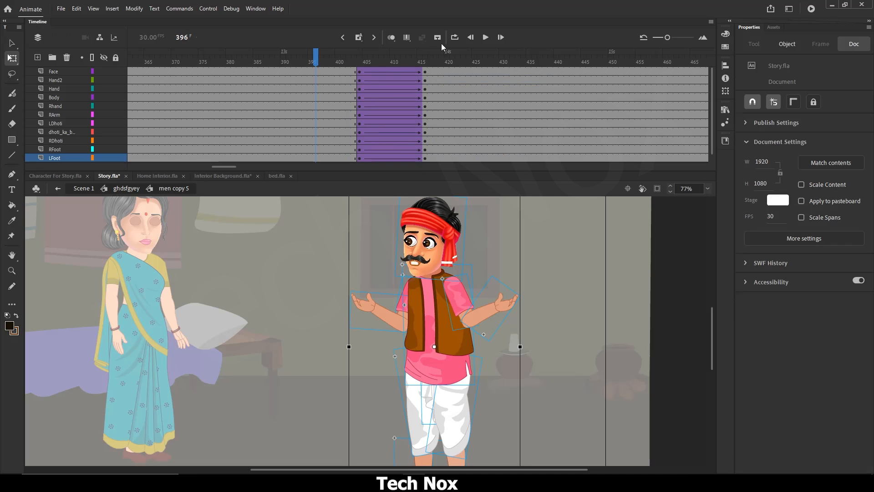
pyautogui.click(486, 38)
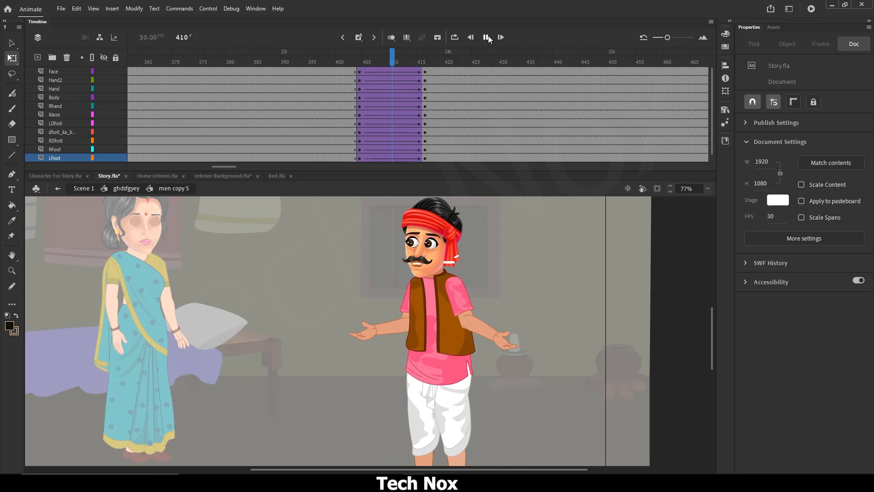
pyautogui.click(486, 37)
pyautogui.click(84, 189)
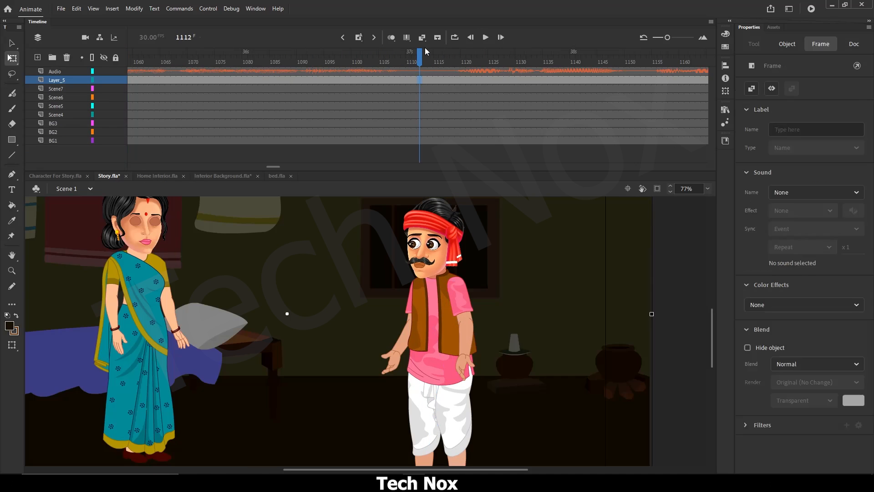
pyautogui.click(486, 37)
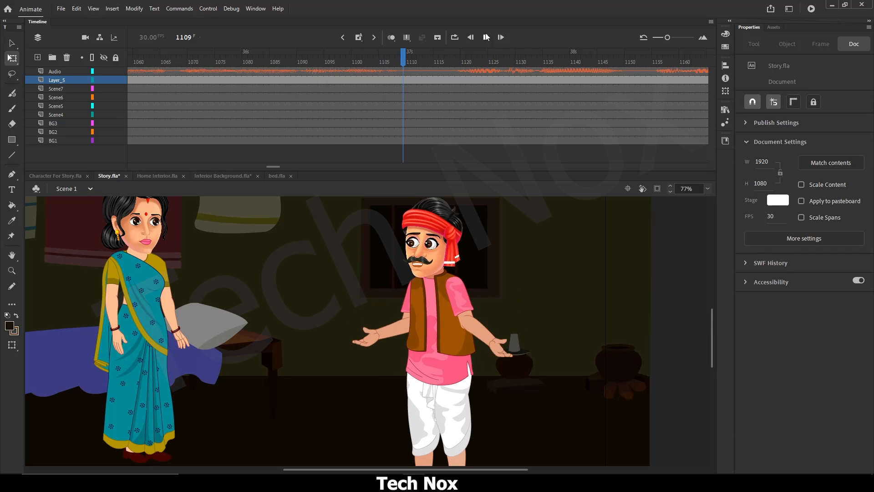
pyautogui.click(486, 37)
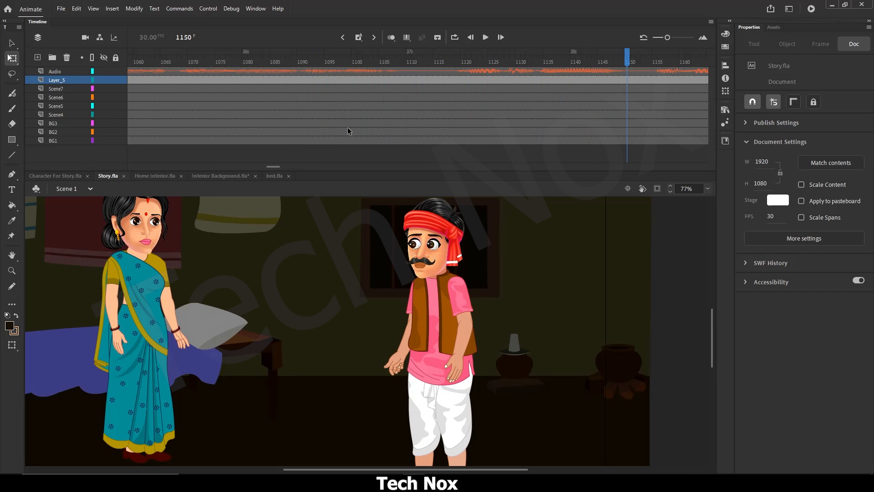
# Step: Bring both characters into view and play the scene from frame 1118 to hear the next line
pyautogui.click(321, 61)
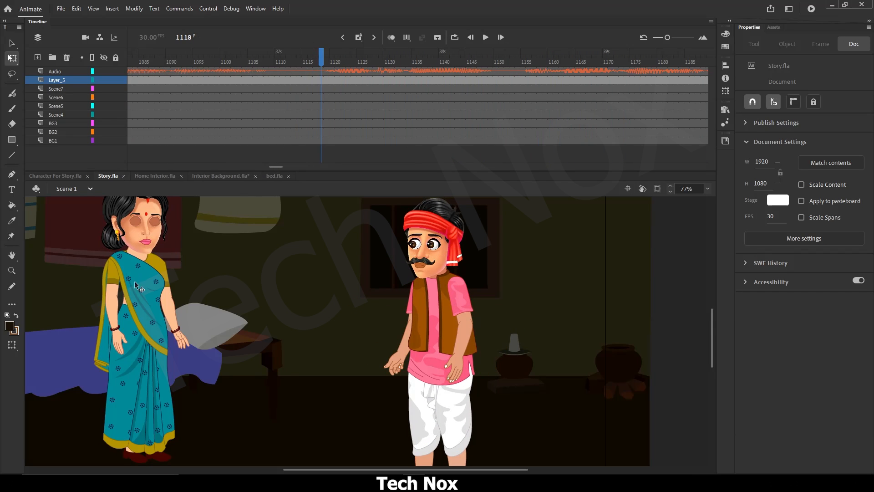
pyautogui.moveTo(356, 470); pyautogui.dragTo(328, 471)
pyautogui.scroll(-1, 319, 400)
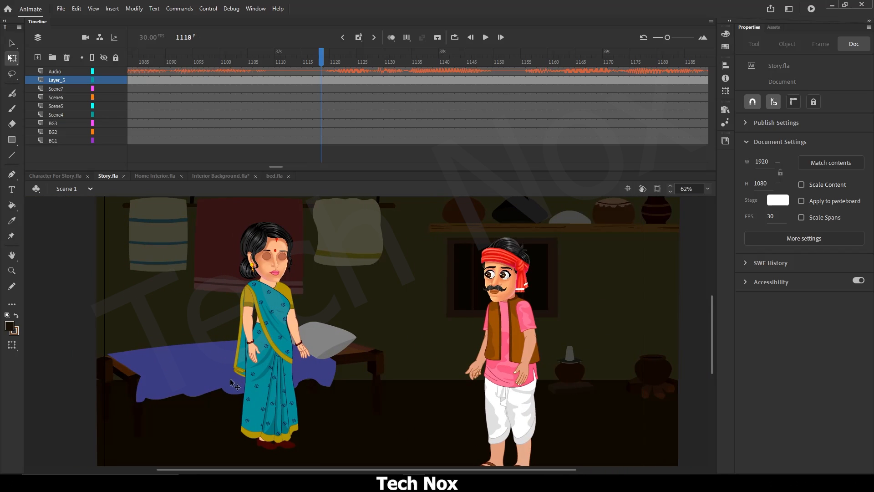
pyautogui.scroll(1, 230, 378)
pyautogui.click(486, 37)
pyautogui.click(486, 37)
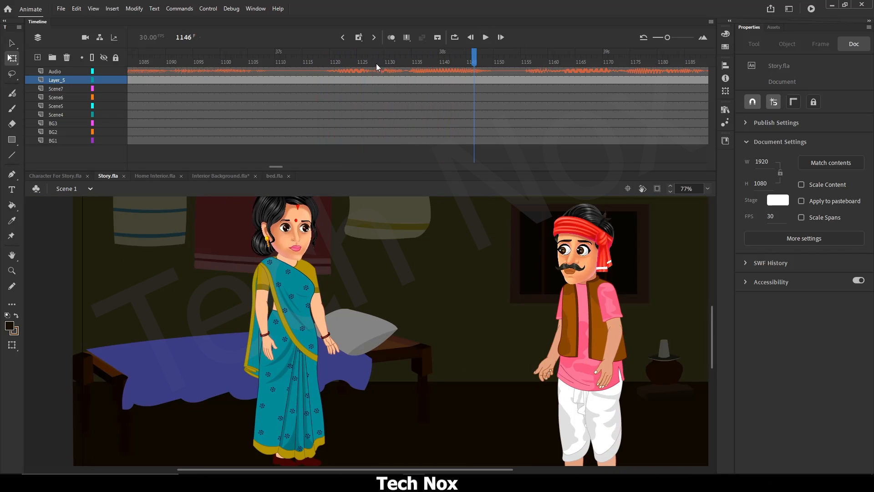
# Step: Open the woman's face symbol at scene frame 1119 and insert a blank keyframe on its Audio layer at frame 422
pyautogui.click(328, 62)
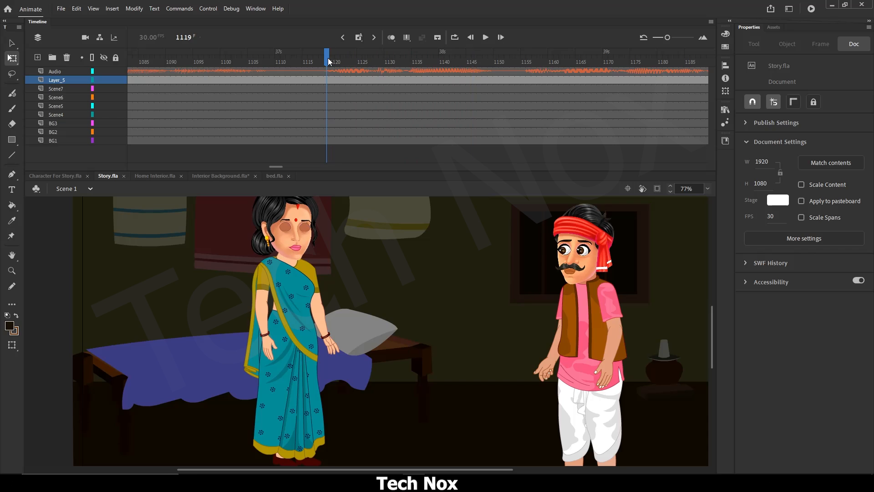
pyautogui.doubleClick(296, 254)
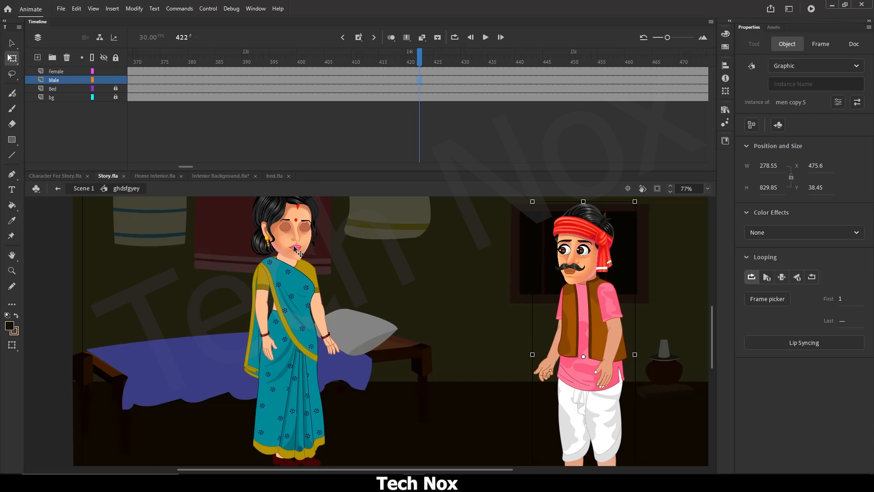
pyautogui.doubleClick(295, 249)
pyautogui.doubleClick(295, 248)
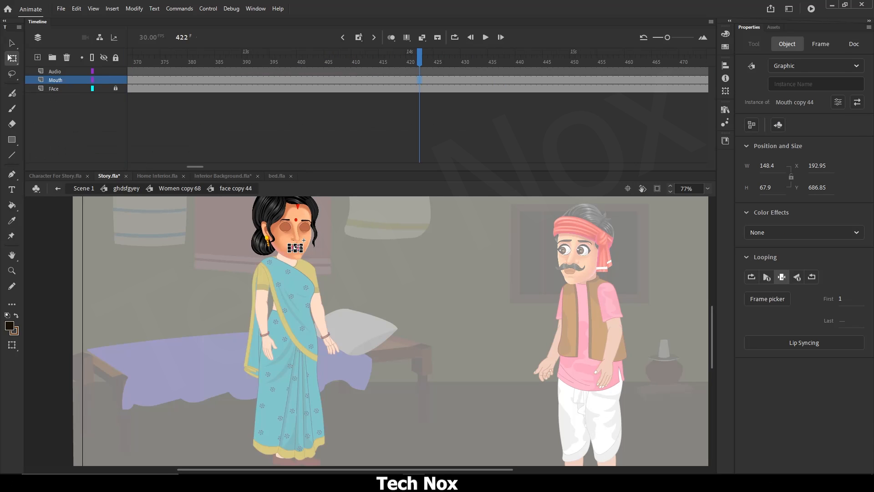
pyautogui.click(419, 72)
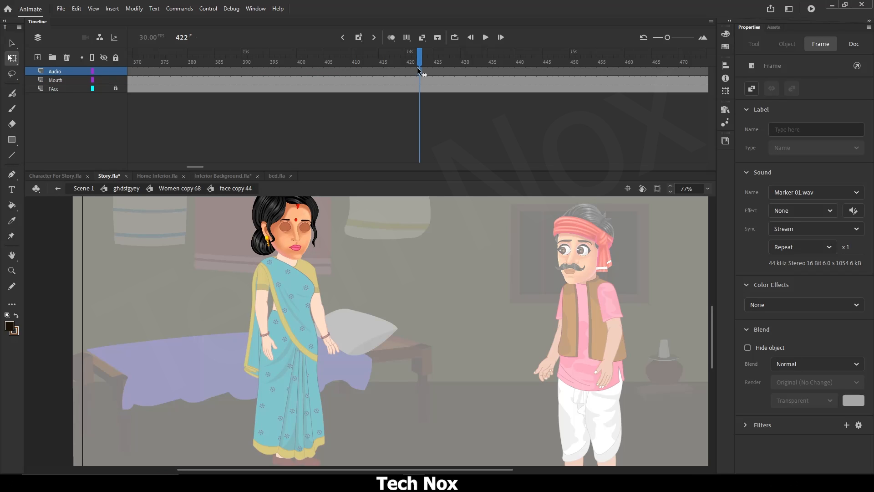
pyautogui.press('F7')
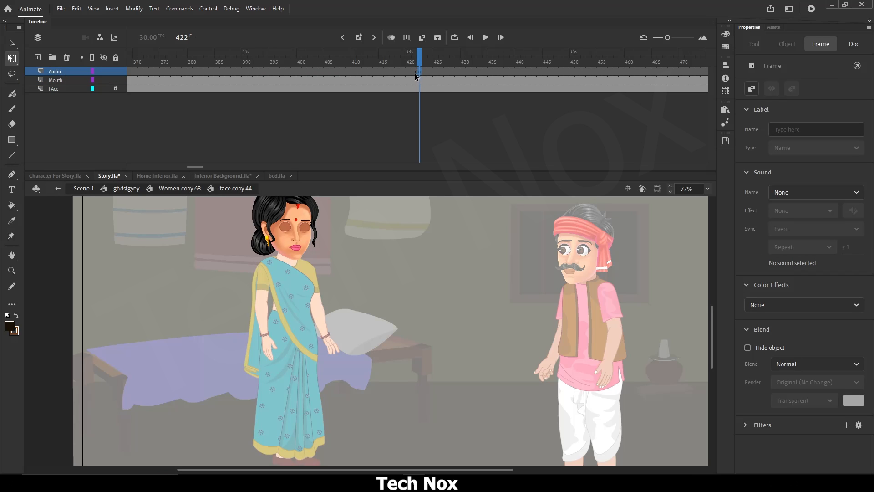
# Step: Add the Marker 04 sound from the Audio folder to the woman's Audio layer at frame 422
pyautogui.moveTo(193, 166); pyautogui.dragTo(181, 167)
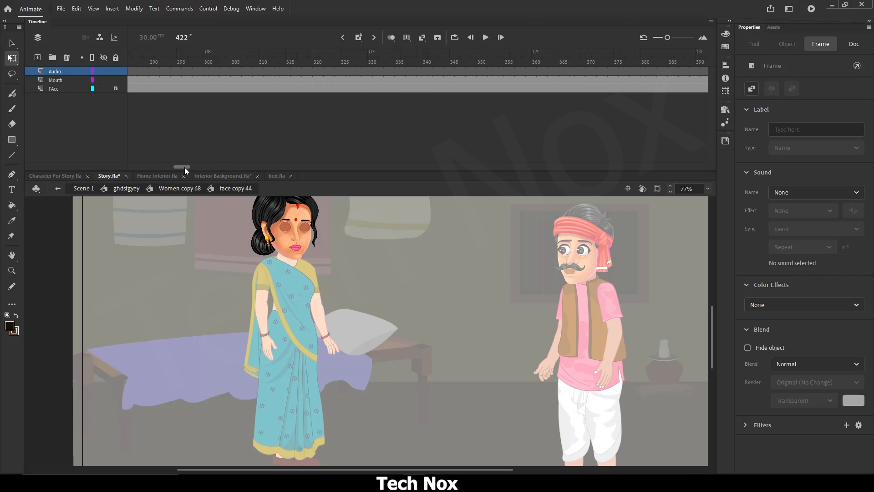
pyautogui.moveTo(184, 168)
pyautogui.mouseDown()
pyautogui.moveTo(163, 168)
pyautogui.moveTo(198, 172)
pyautogui.mouseUp()
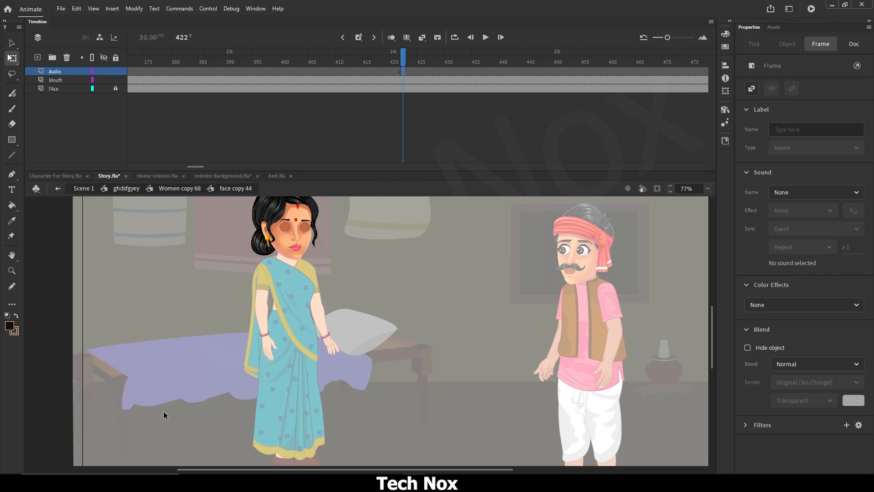
pyautogui.click(189, 482)
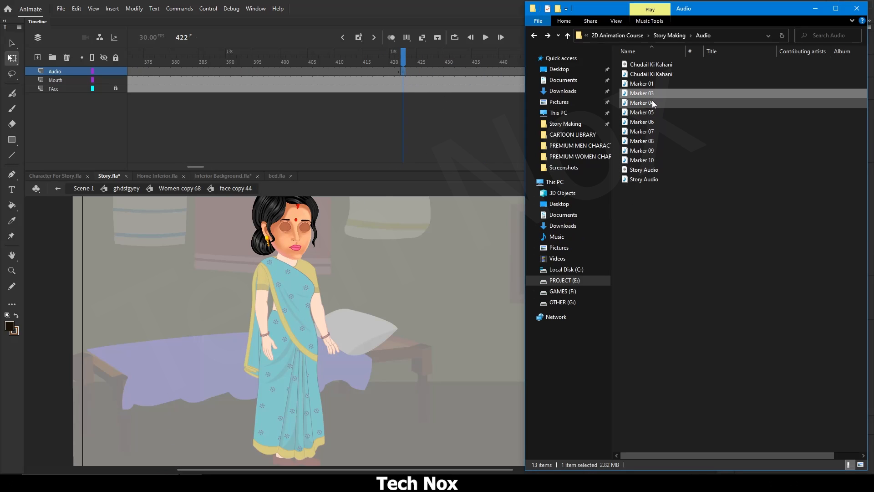
pyautogui.moveTo(652, 102)
pyautogui.mouseDown()
pyautogui.moveTo(495, 169)
pyautogui.moveTo(392, 243)
pyautogui.mouseUp()
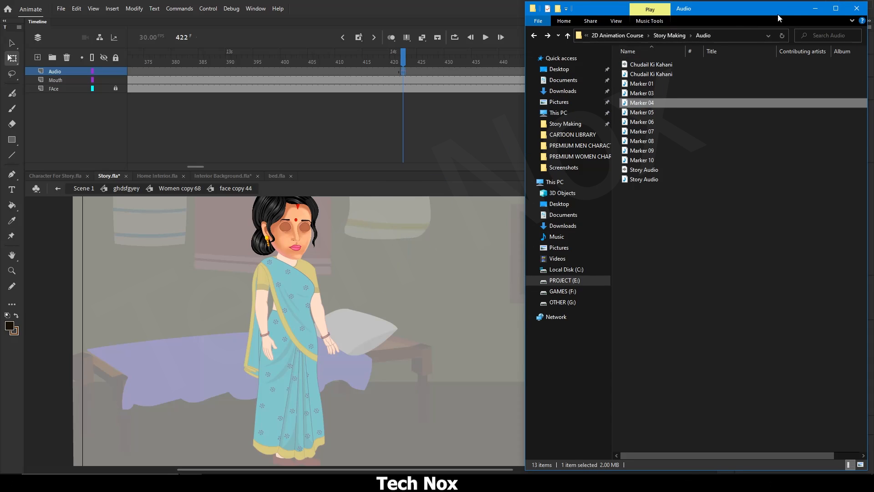
pyautogui.click(816, 9)
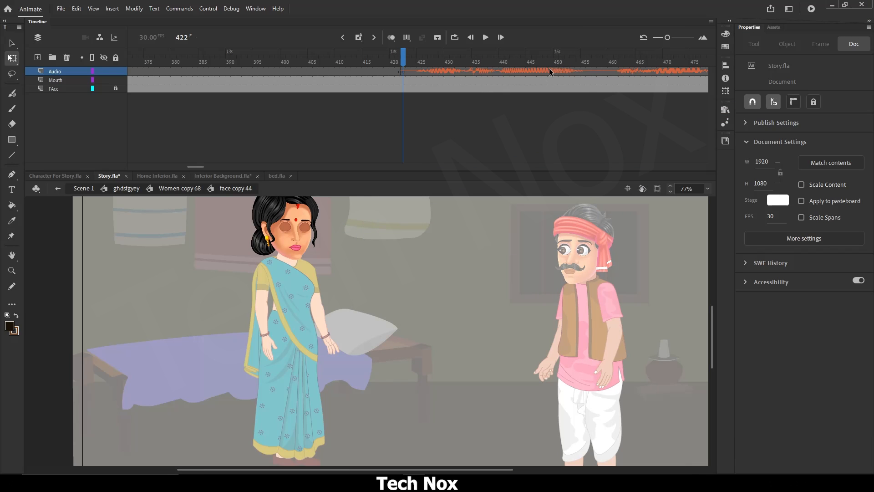
# Step: Compare the audio timing in Scene 1 around frame 1156 and reopen the woman's face symbol there
pyautogui.click(84, 189)
pyautogui.click(581, 62)
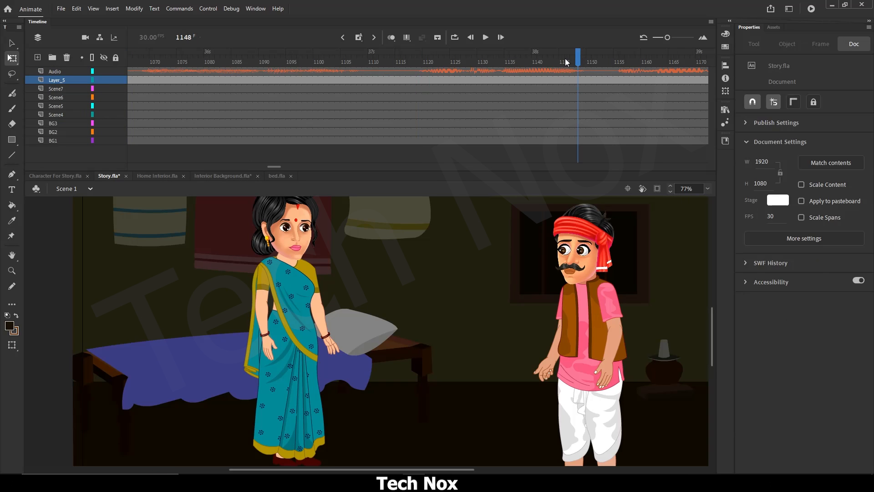
pyautogui.moveTo(623, 60); pyautogui.dragTo(619, 59)
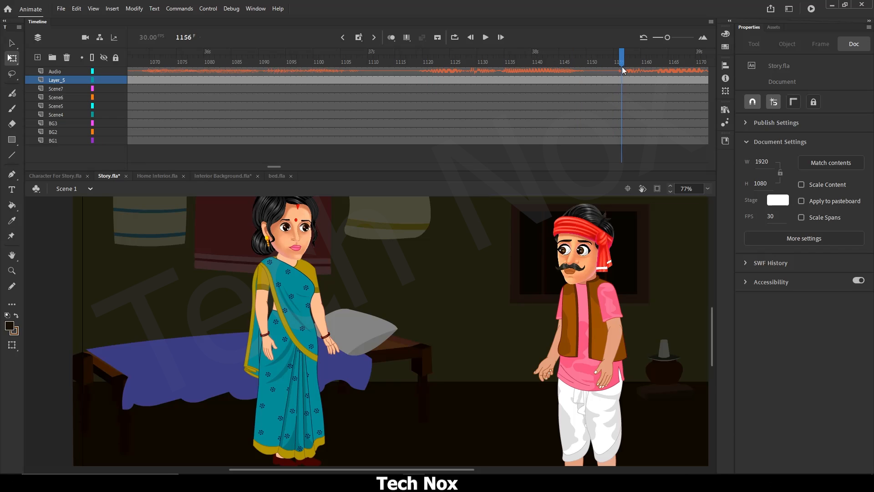
pyautogui.doubleClick(292, 249)
pyautogui.doubleClick(294, 250)
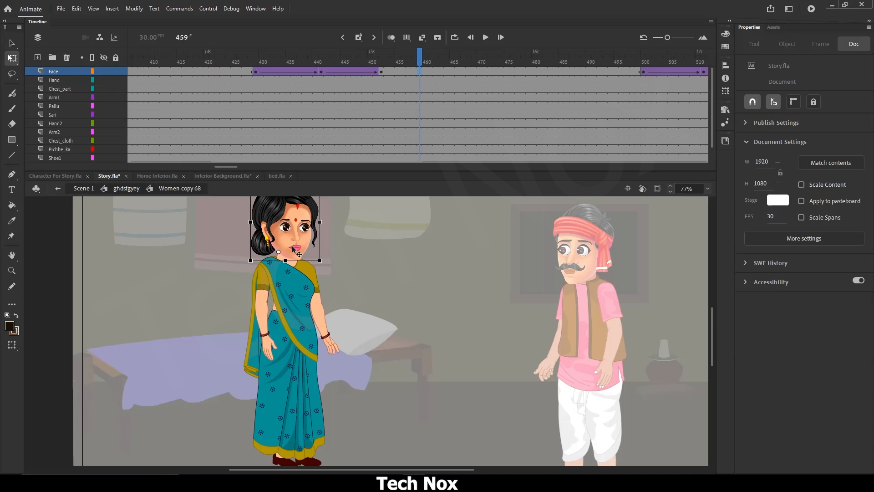
pyautogui.doubleClick(293, 250)
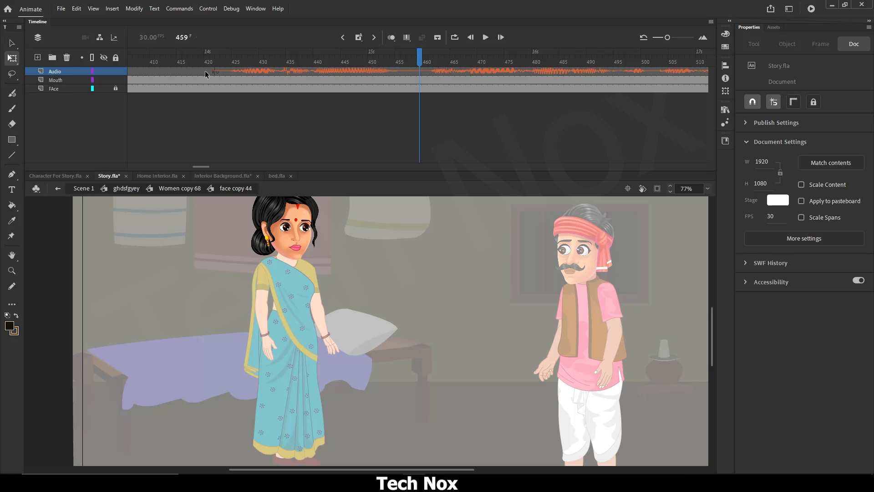
# Step: Remove two frames before Marker 04 on the woman's Audio layer to shift the sound earlier, and return to Scene 1
pyautogui.press('.')
pyautogui.press('.')
pyautogui.click(192, 72)
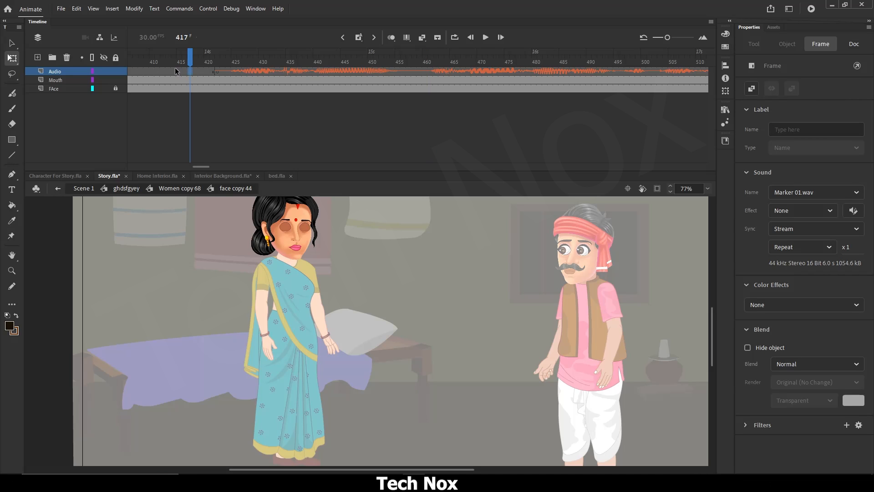
pyautogui.moveTo(174, 68); pyautogui.dragTo(180, 69)
pyautogui.hotkey('shift', 'F5')
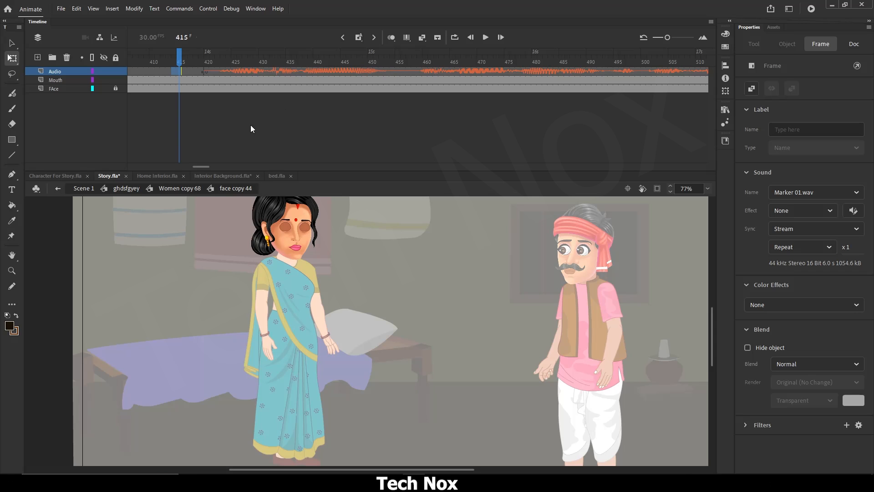
pyautogui.click(85, 188)
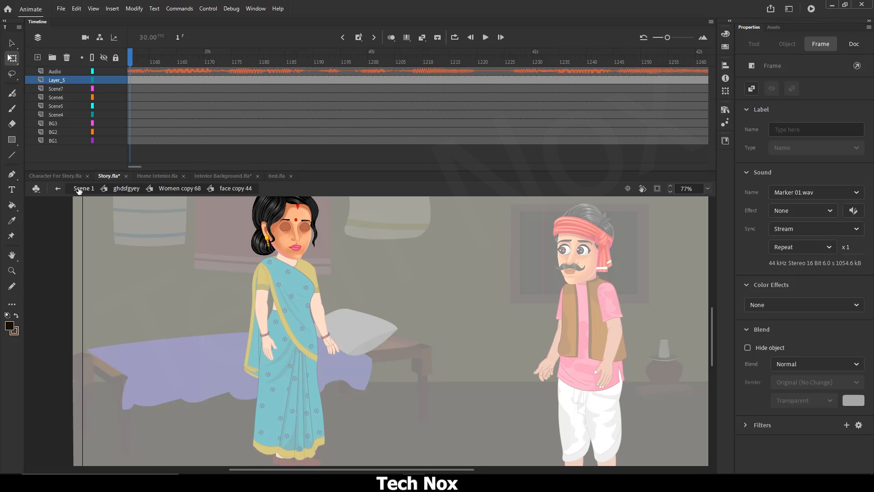
# Step: Open the woman's face symbol from frame 1134 of Scene 1
pyautogui.moveTo(418, 62); pyautogui.dragTo(343, 62)
pyautogui.moveTo(294, 72); pyautogui.dragTo(300, 73)
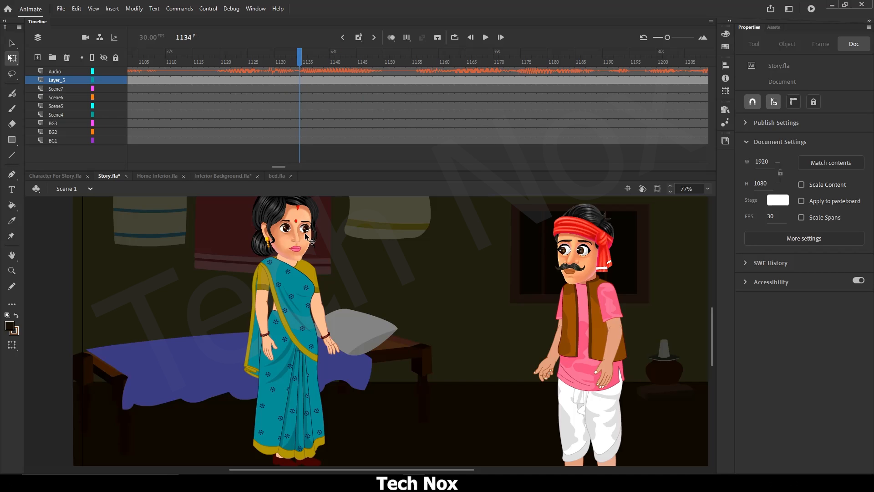
pyautogui.doubleClick(299, 250)
pyautogui.doubleClick(299, 251)
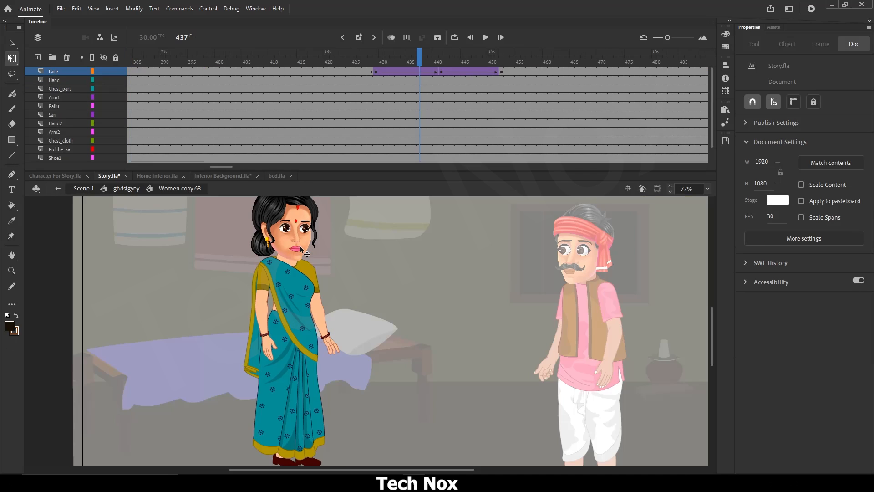
pyautogui.doubleClick(299, 251)
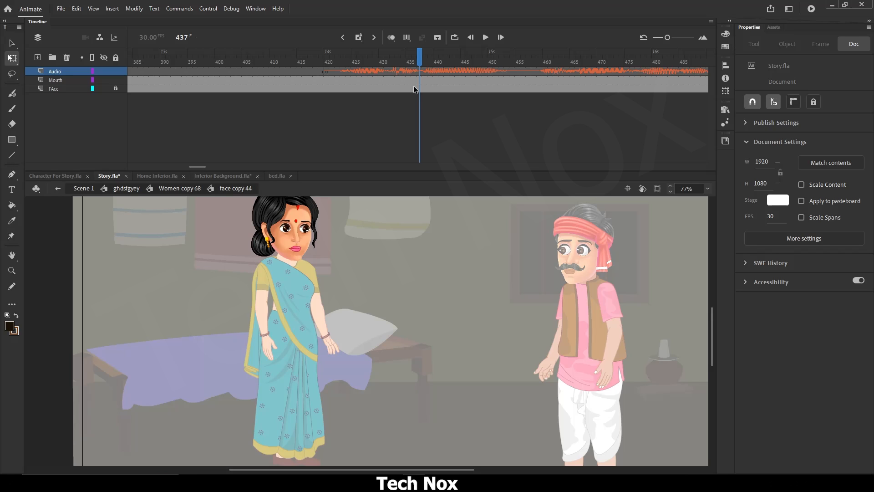
# Step: Listen to the woman's line and insert keyframes on the Mouth layer at frames 422, 452 and 459, matching the speech and its pause
pyautogui.click(338, 80)
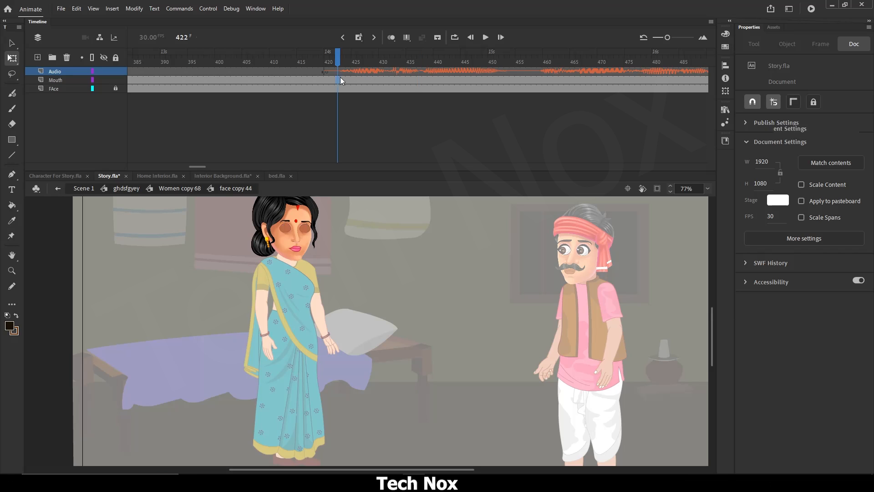
pyautogui.click(775, 45)
pyautogui.moveTo(200, 166)
pyautogui.mouseDown()
pyautogui.moveTo(220, 161)
pyautogui.moveTo(201, 165)
pyautogui.mouseUp()
pyautogui.click(486, 38)
pyautogui.click(486, 38)
pyautogui.click(452, 80)
pyautogui.press('F6')
pyautogui.click(787, 45)
pyautogui.click(782, 277)
pyautogui.write('1')
pyautogui.click(236, 80)
pyautogui.press('F6')
pyautogui.click(267, 80)
pyautogui.press('F6')
pyautogui.click(236, 81)
pyautogui.press('F6')
pyautogui.click(272, 80)
pyautogui.press('F6')
pyautogui.click(272, 80)
pyautogui.click(486, 38)
# Step: Set the looping mouth graphic at frame 422 to start from its frame 21
pyautogui.click(272, 81)
pyautogui.click(787, 44)
pyautogui.click(767, 298)
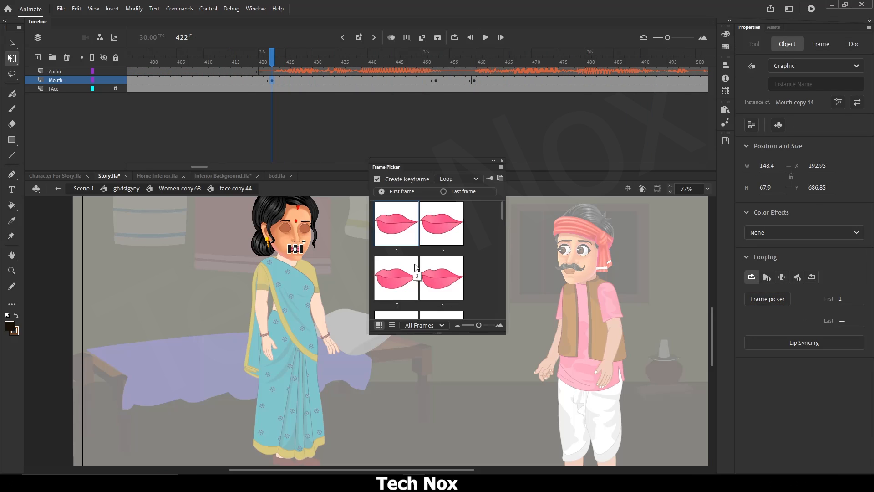
pyautogui.scroll(-8, 410, 264)
pyautogui.click(397, 305)
pyautogui.click(502, 161)
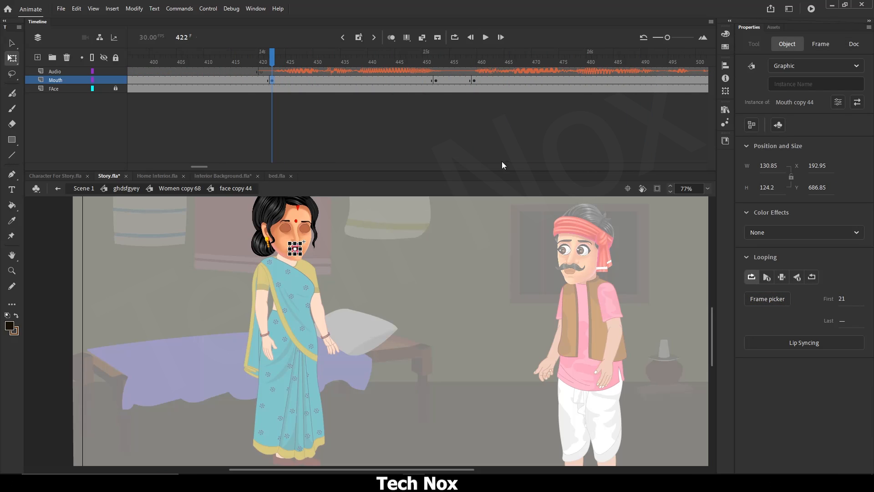
# Step: Replay the first phrase and hold the mouth at frame 452 on single frame 1
pyautogui.click(436, 80)
pyautogui.click(228, 61)
pyautogui.click(486, 38)
pyautogui.click(272, 81)
pyautogui.click(435, 81)
pyautogui.click(787, 44)
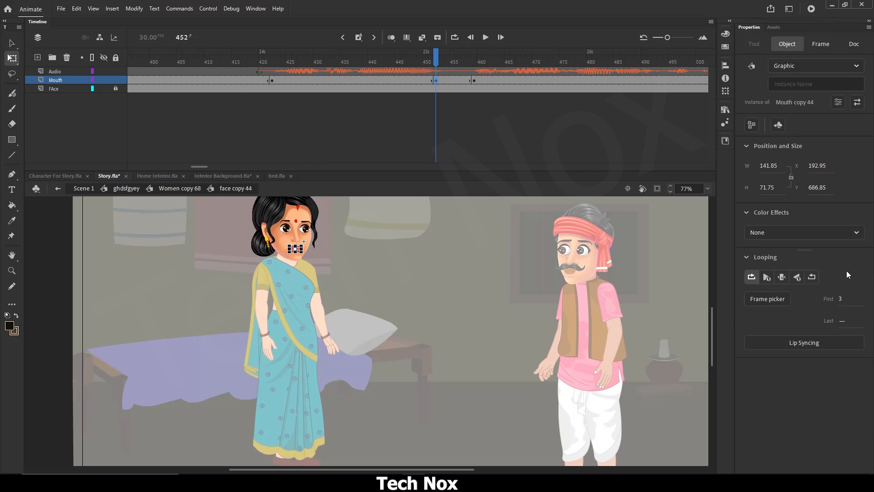
pyautogui.click(781, 277)
pyautogui.press('Return')
# Step: Choose a more open mouth shape as the starting frame of the looping mouth at frame 459
pyautogui.click(474, 81)
pyautogui.click(786, 45)
pyautogui.click(768, 299)
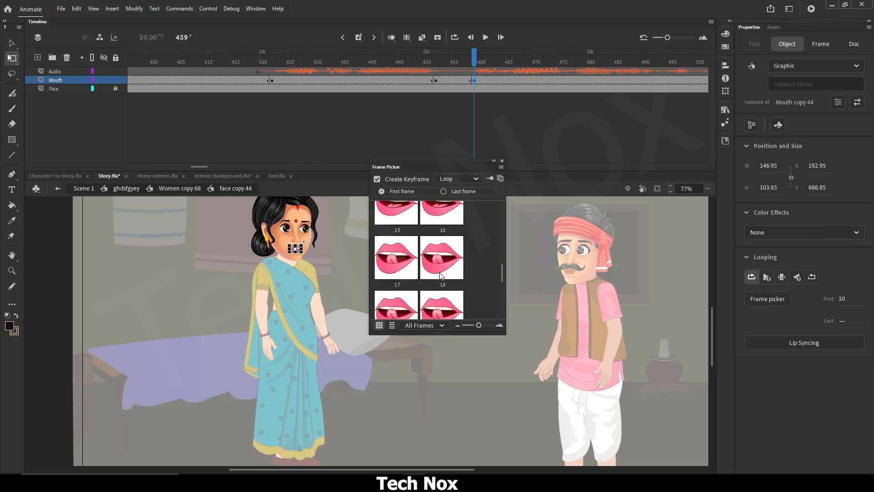
pyautogui.scroll(-4, 397, 262)
pyautogui.click(397, 260)
pyautogui.click(397, 305)
pyautogui.click(502, 161)
# Step: Play through the second phrase and hold the mouth at frame 523 on single frame 1
pyautogui.moveTo(203, 166); pyautogui.dragTo(208, 167)
pyautogui.click(487, 38)
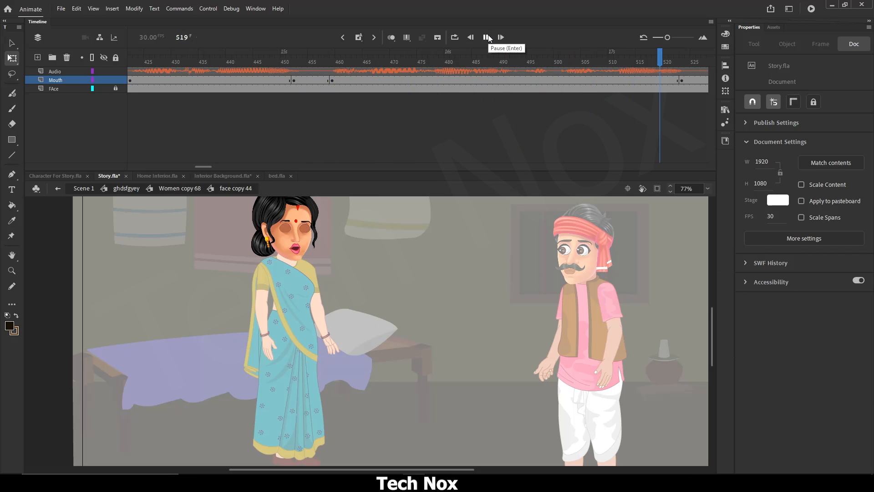
pyautogui.click(488, 38)
pyautogui.hscroll(2, 626, 78)
pyautogui.click(589, 80)
pyautogui.click(787, 44)
pyautogui.click(782, 277)
# Step: Set the looping mouth graphic at frame 529 to start from its frame 5
pyautogui.hscroll(3, 433, 82)
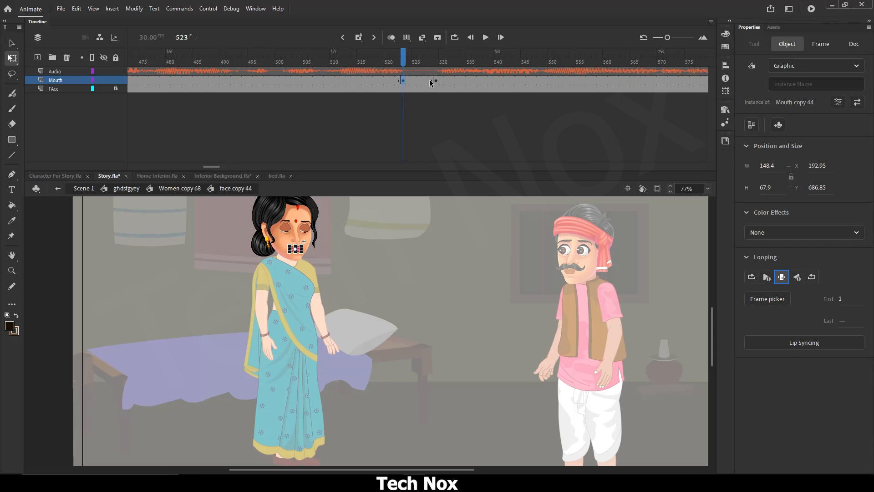
pyautogui.click(436, 81)
pyautogui.click(787, 44)
pyautogui.click(768, 298)
pyautogui.scroll(4, 444, 243)
pyautogui.click(397, 230)
pyautogui.click(502, 161)
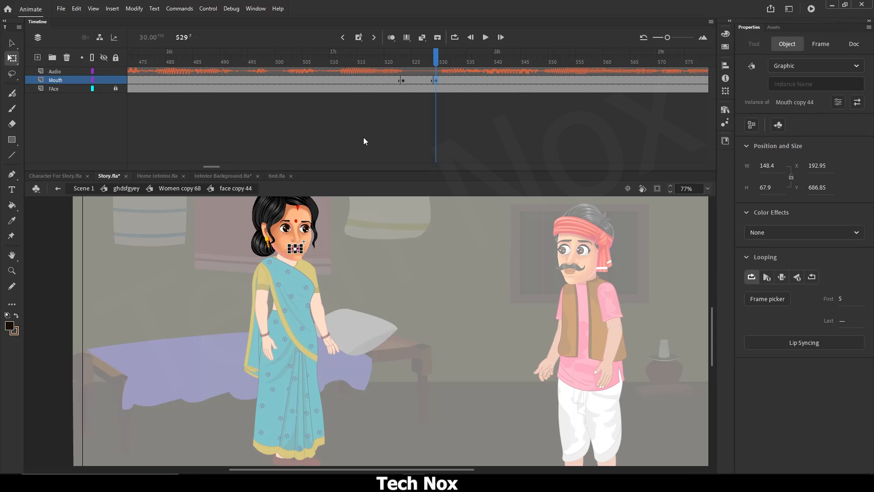
# Step: Replay the line from its beginning and change the held mouth at frame 452 to its frame 5
pyautogui.moveTo(211, 166); pyautogui.dragTo(202, 167)
pyautogui.click(185, 60)
pyautogui.click(486, 37)
pyautogui.click(485, 37)
pyautogui.click(392, 81)
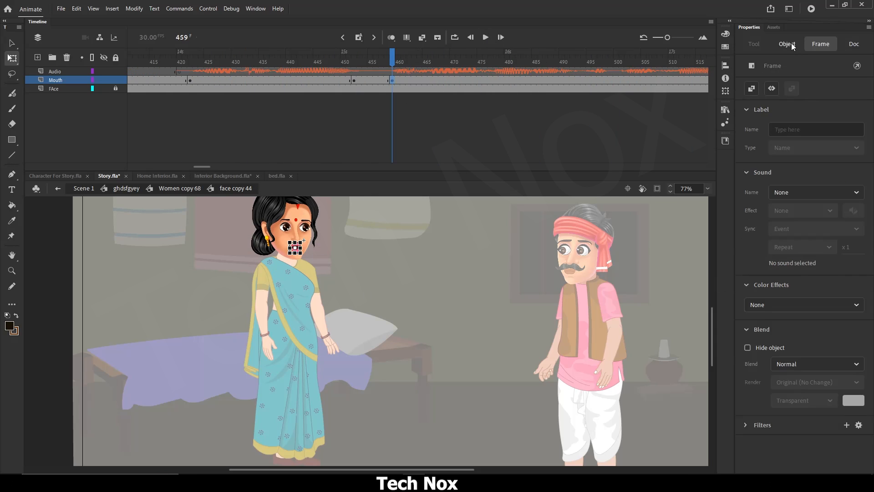
pyautogui.click(788, 44)
pyautogui.click(353, 80)
pyautogui.click(787, 44)
pyautogui.click(768, 299)
pyautogui.scroll(-4, 455, 274)
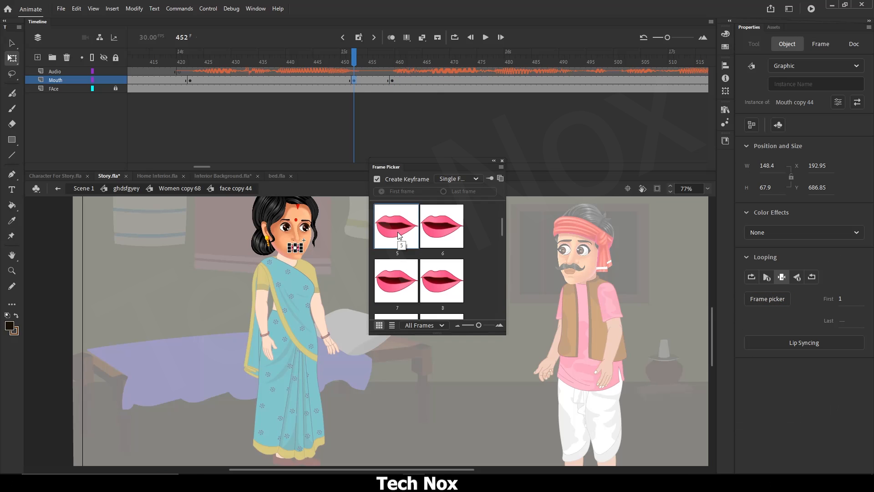
pyautogui.click(401, 239)
# Step: Play back the revised mouth timing and save the Story document
pyautogui.click(294, 61)
pyautogui.click(486, 38)
pyautogui.click(486, 38)
pyautogui.click(502, 161)
pyautogui.hotkey('ctrl', 's')
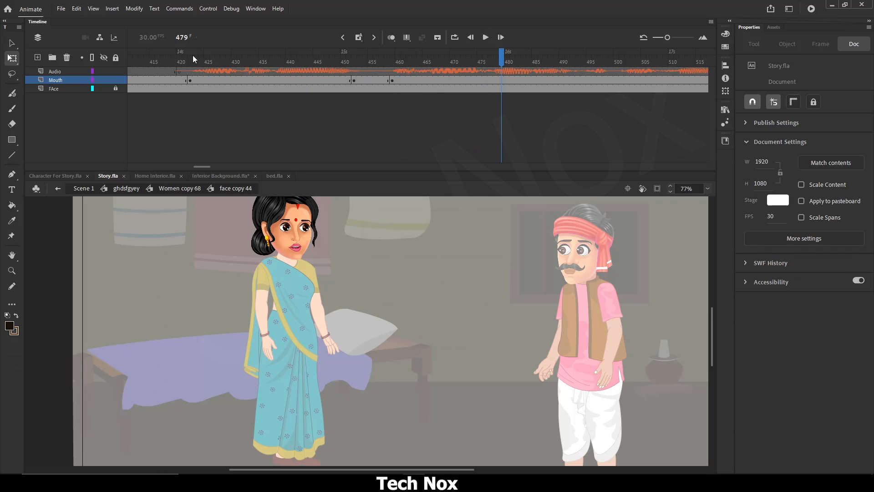
# Step: Review the lip-sync playback inside the face symbol and in Scene 1 from frame 1138
pyautogui.click(173, 62)
pyautogui.press('Return')
pyautogui.press('Return')
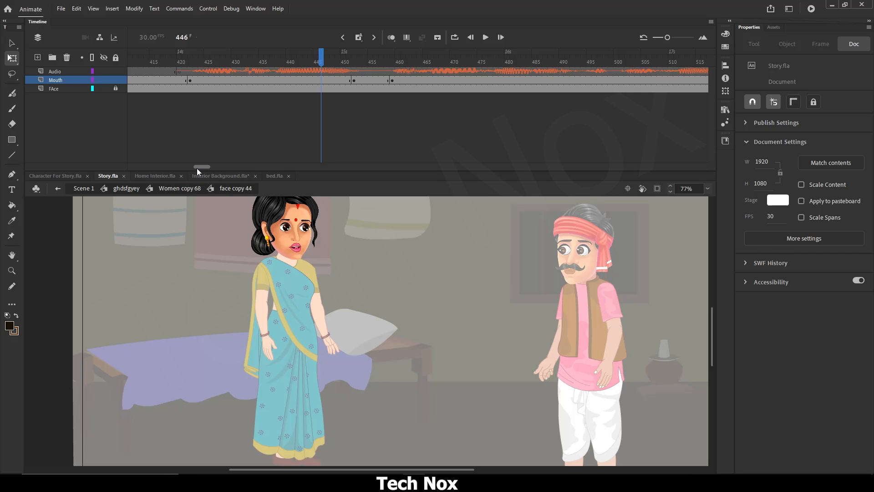
pyautogui.click(191, 188)
pyautogui.click(92, 189)
pyautogui.click(211, 59)
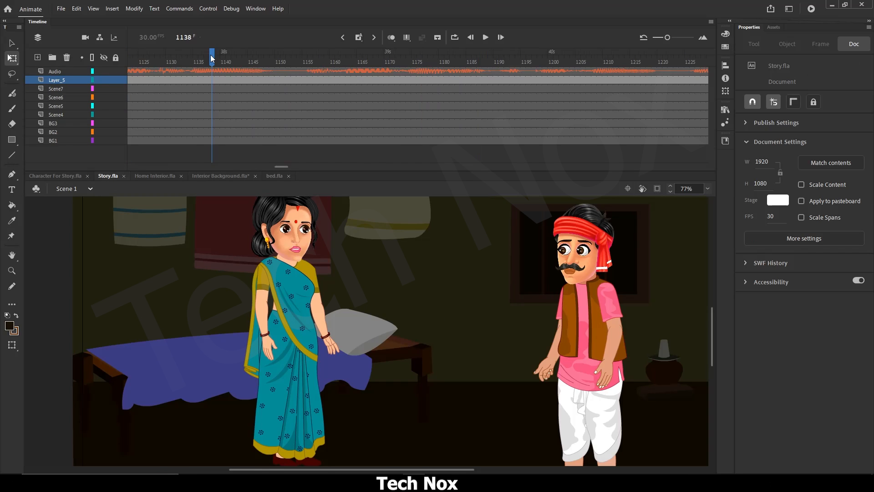
pyautogui.click(484, 39)
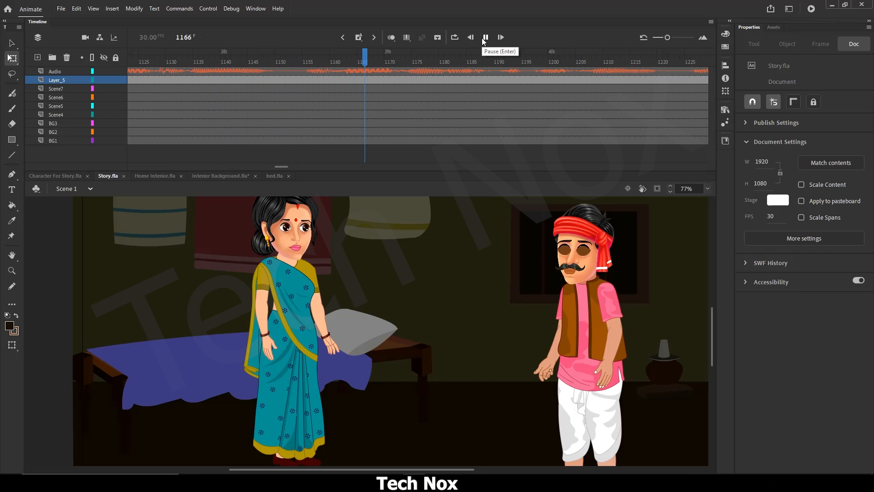
pyautogui.click(484, 38)
pyautogui.click(305, 57)
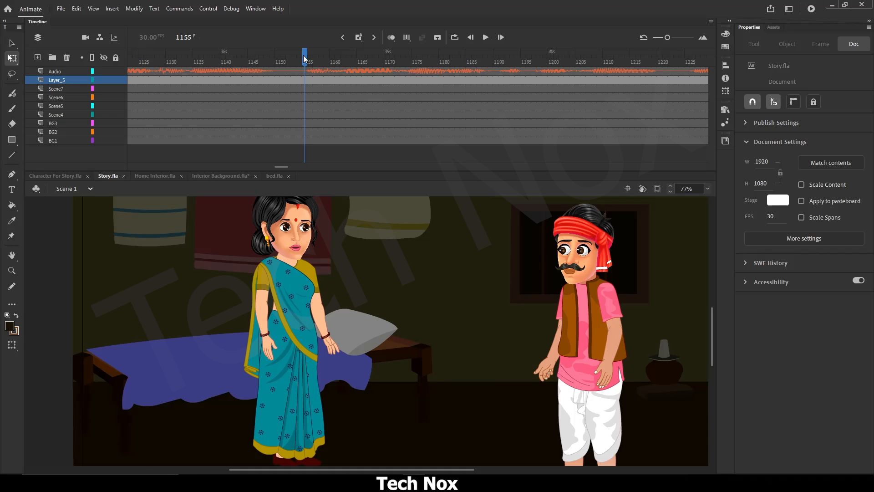
# Step: Open the woman's body symbol and clear the head-motion keyframes and tweens on its Face layer from about frame 427 to 907
pyautogui.doubleClick(290, 270)
pyautogui.doubleClick(291, 270)
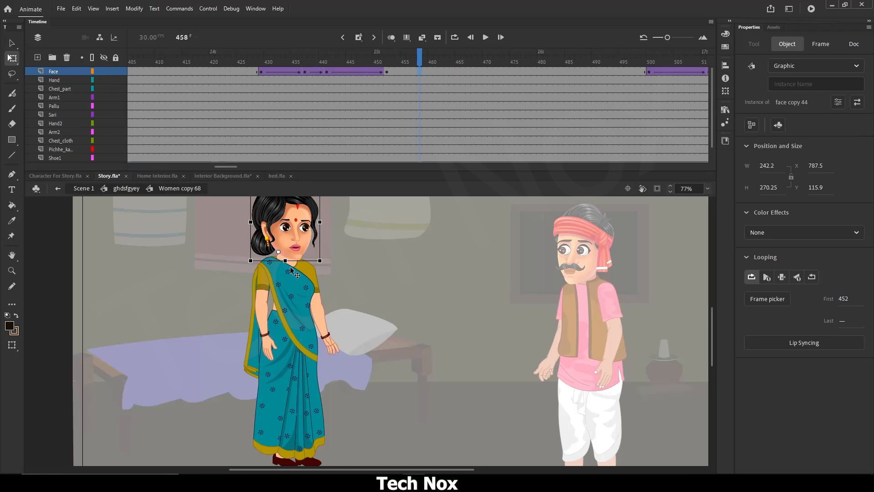
pyautogui.click(392, 89)
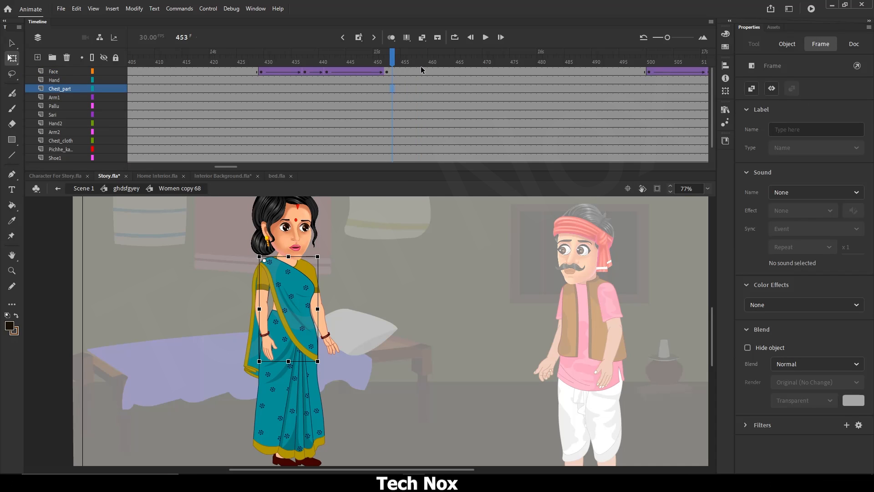
pyautogui.click(421, 68)
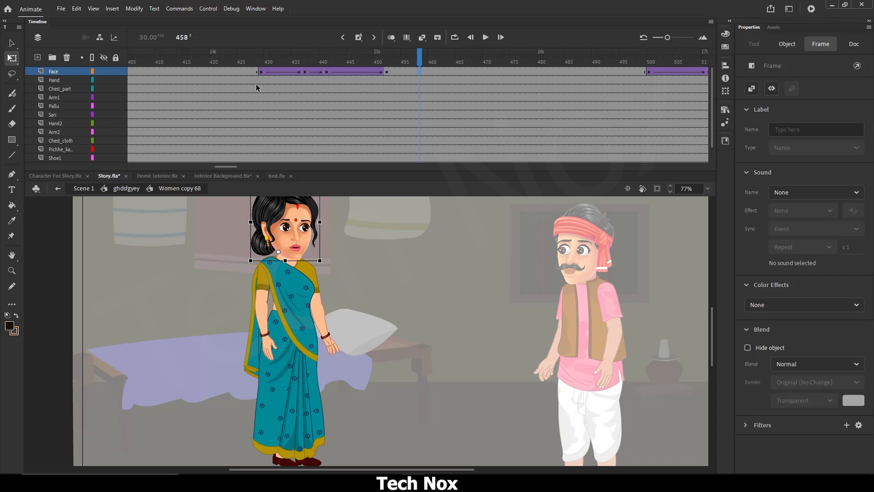
pyautogui.click(250, 71)
pyautogui.moveTo(250, 71); pyautogui.dragTo(630, 72)
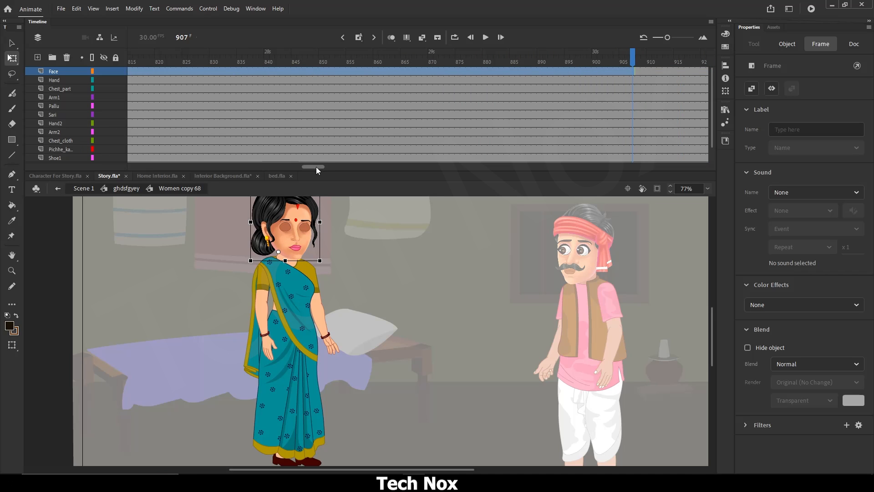
pyautogui.moveTo(316, 167); pyautogui.dragTo(225, 166)
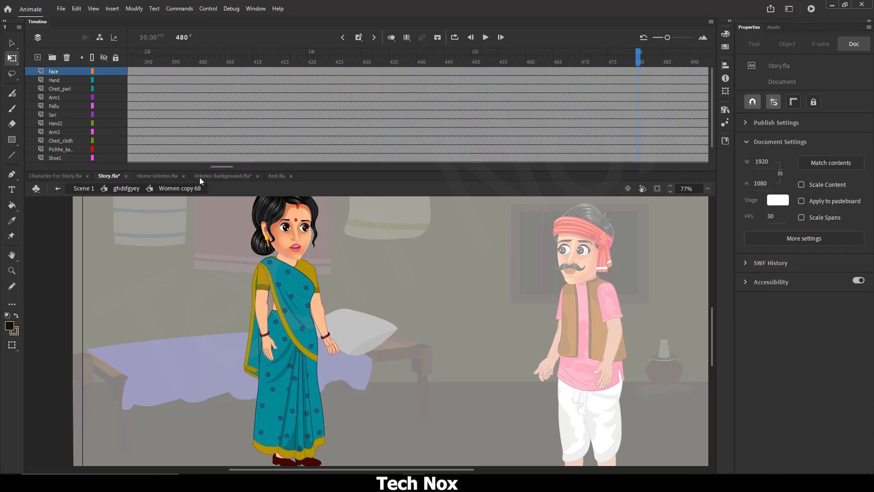
# Step: Check the timing in Scene 1 and insert a keyframe on every layer of the woman's body symbol at frame 459
pyautogui.click(84, 189)
pyautogui.click(296, 61)
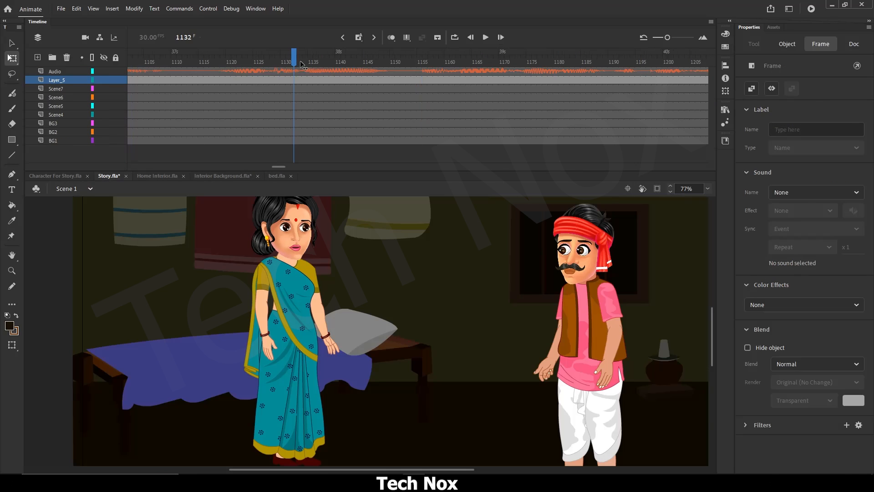
pyautogui.click(485, 37)
pyautogui.click(424, 60)
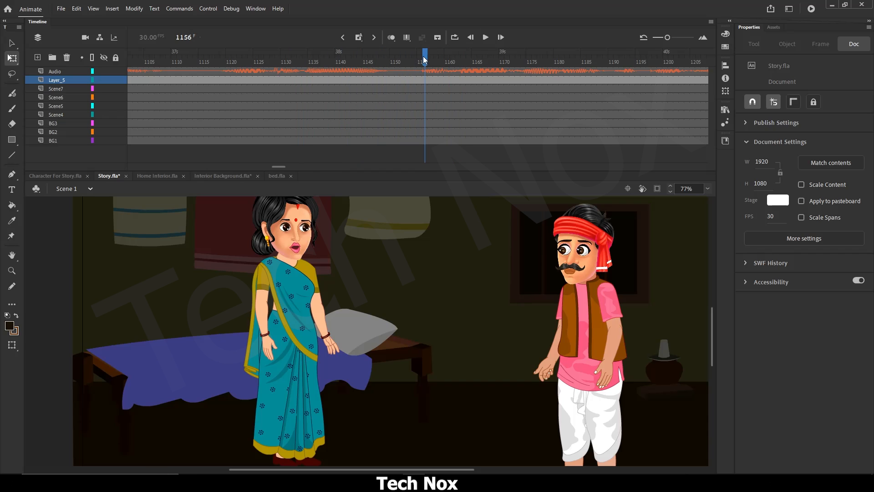
pyautogui.doubleClick(286, 303)
pyautogui.doubleClick(285, 300)
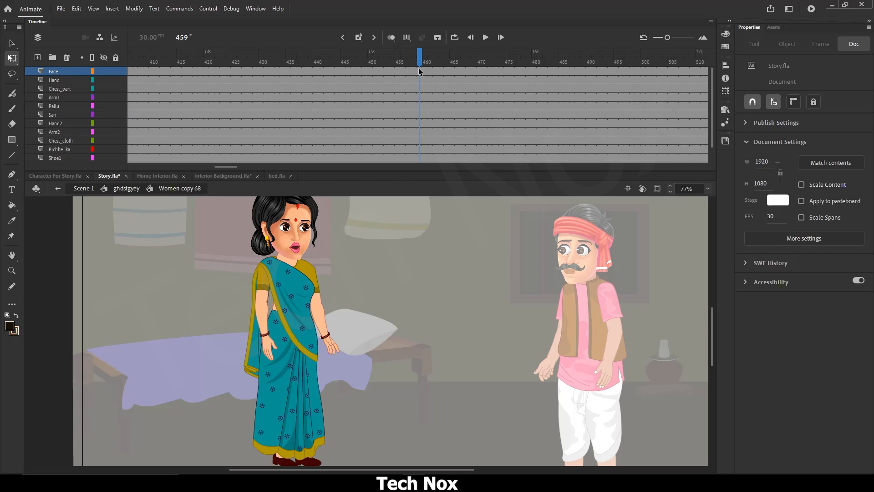
pyautogui.moveTo(419, 121); pyautogui.dragTo(420, 166)
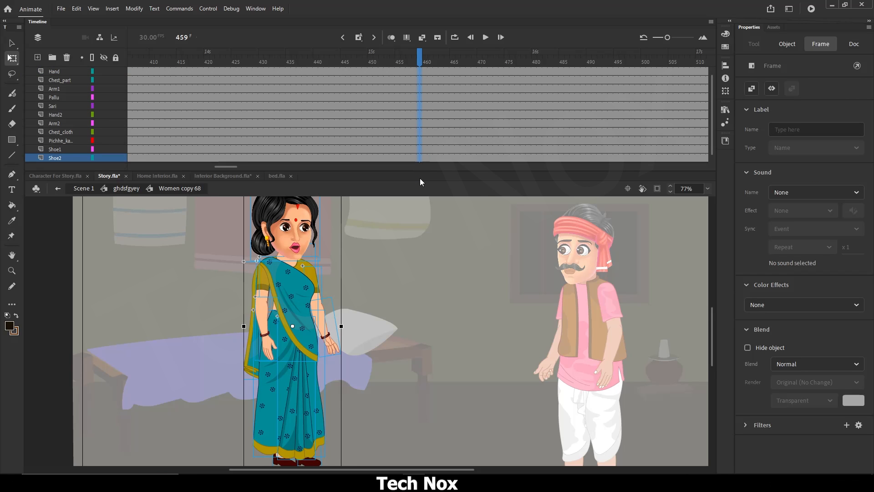
pyautogui.press('F6')
# Step: Play the rest of the line in Scene 1 and insert a keyframe on every layer of the woman's body symbol at frame 579
pyautogui.click(82, 189)
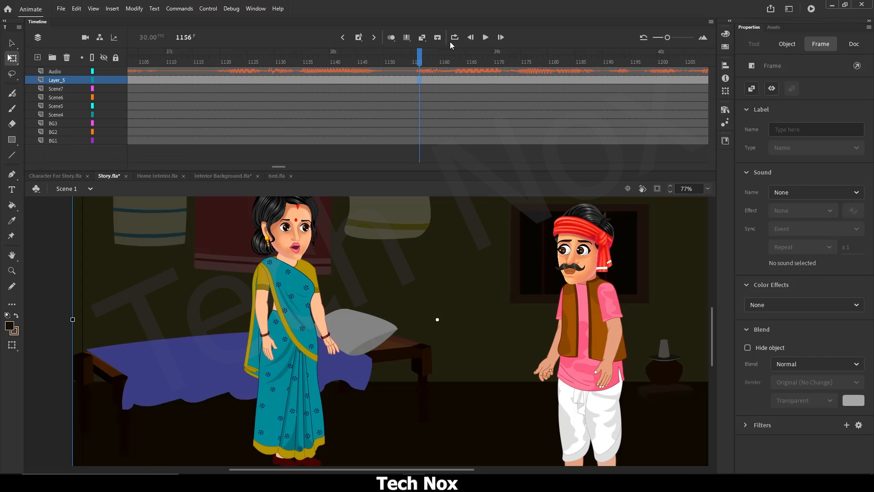
pyautogui.click(486, 37)
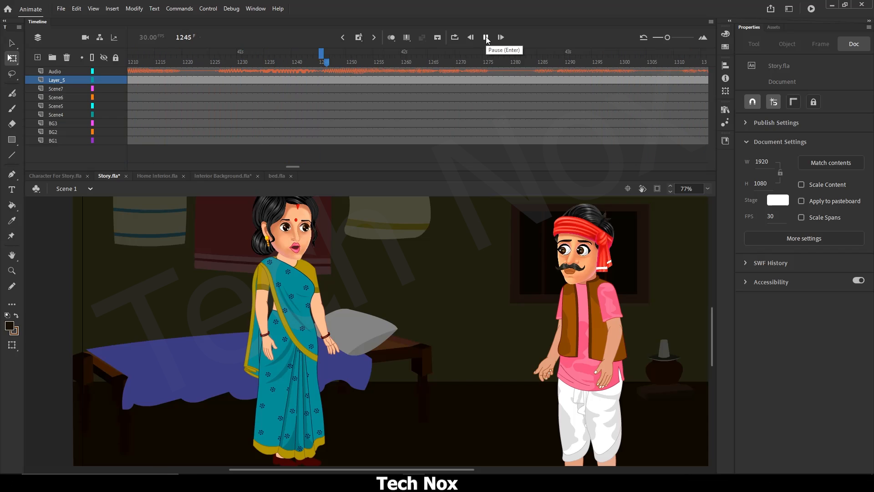
pyautogui.click(486, 37)
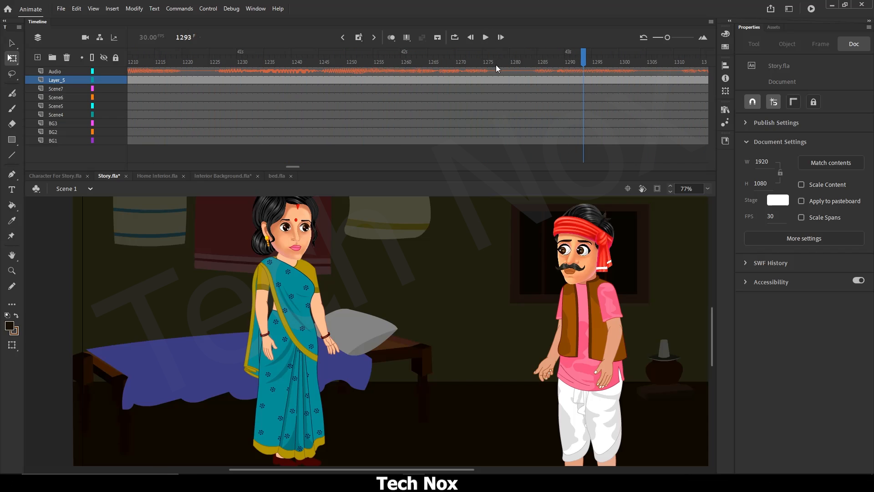
pyautogui.doubleClick(290, 285)
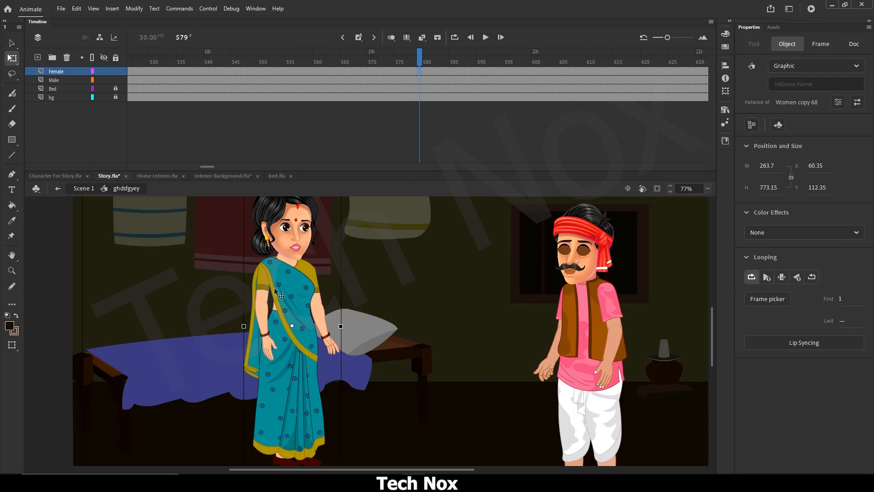
pyautogui.doubleClick(290, 284)
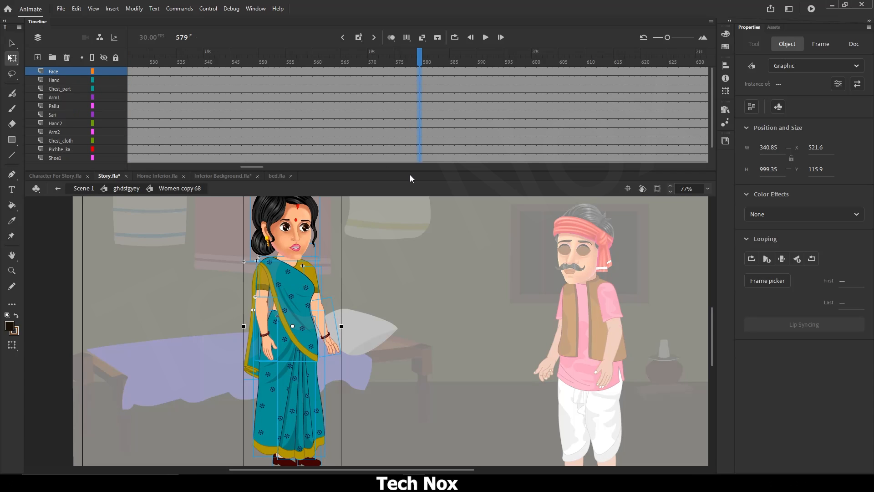
pyautogui.press('F6')
# Step: Add a new layer to the woman's body symbol and move it above the Face layer
pyautogui.moveTo(259, 168); pyautogui.dragTo(239, 163)
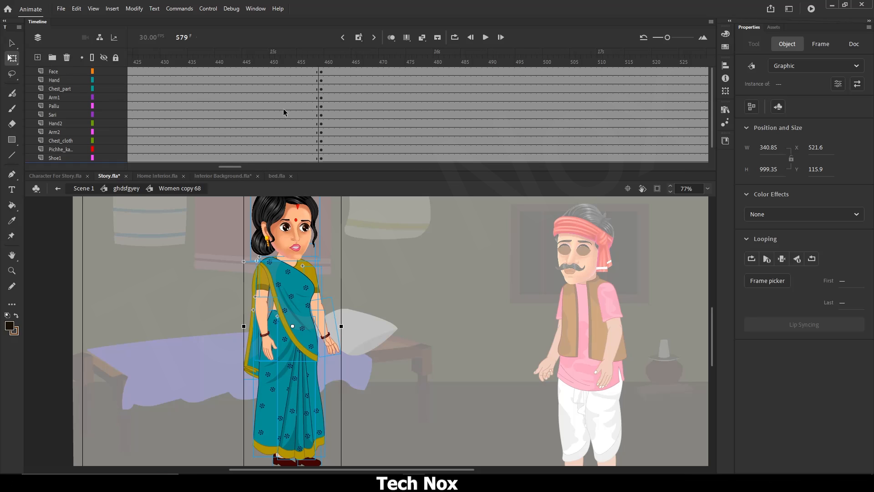
pyautogui.click(37, 57)
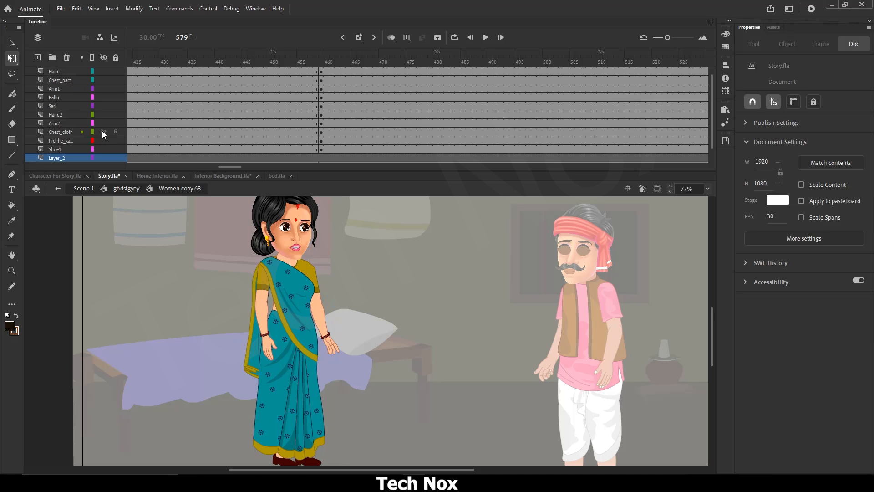
pyautogui.moveTo(31, 158); pyautogui.dragTo(16, 43)
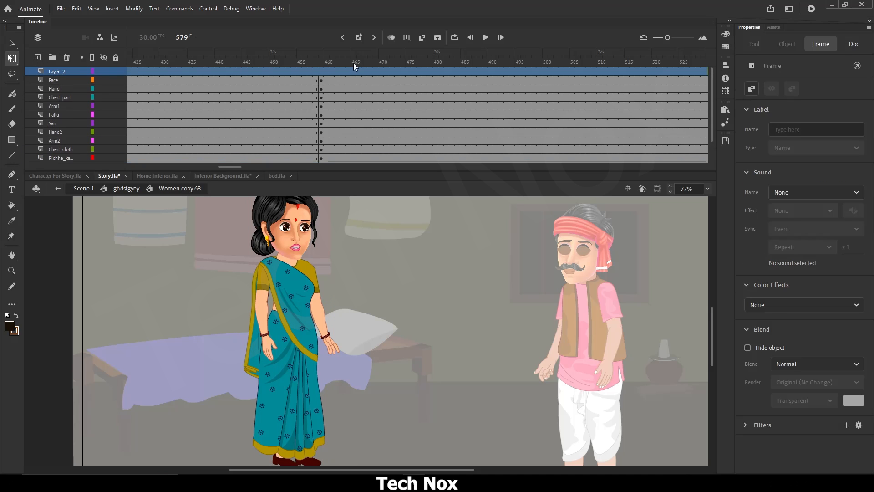
# Step: Play the woman's body symbol and the dialogue in Scene 1 to locate the frame where her line begins
pyautogui.click(318, 70)
pyautogui.click(308, 71)
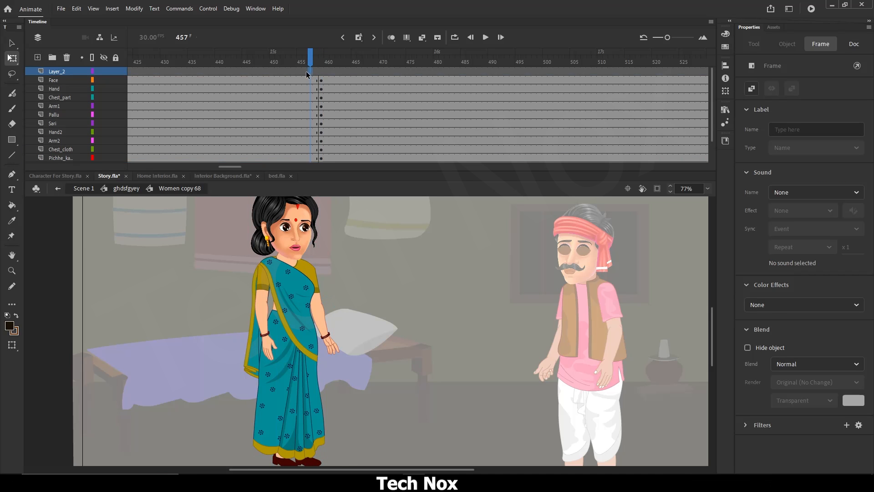
pyautogui.click(229, 56)
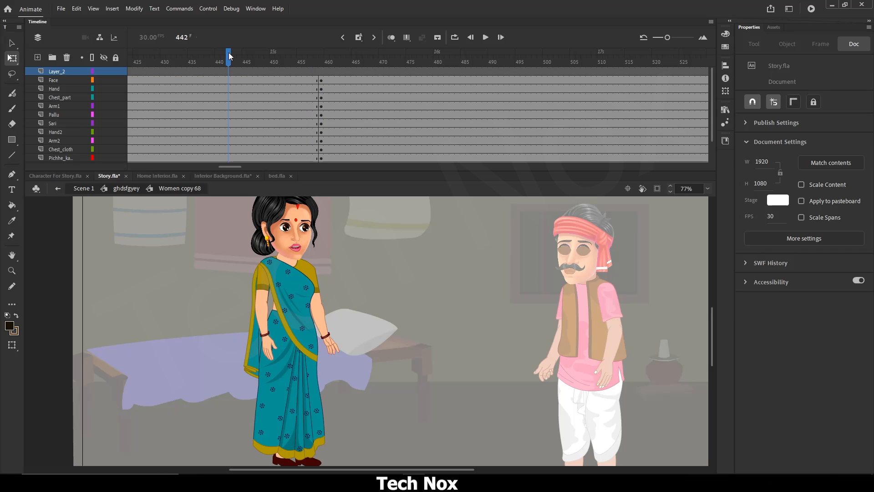
pyautogui.click(323, 51)
pyautogui.click(206, 53)
pyautogui.click(486, 37)
pyautogui.click(486, 37)
pyautogui.click(84, 189)
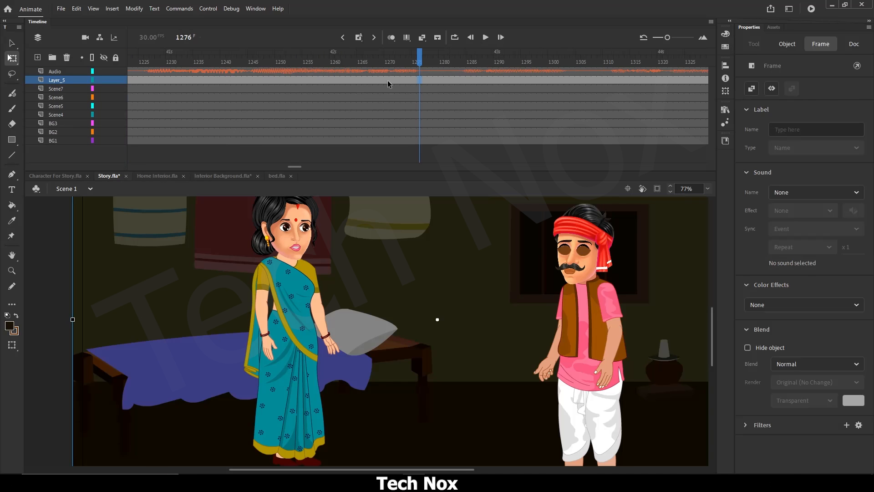
pyautogui.moveTo(199, 57); pyautogui.dragTo(91, 52)
pyautogui.click(485, 37)
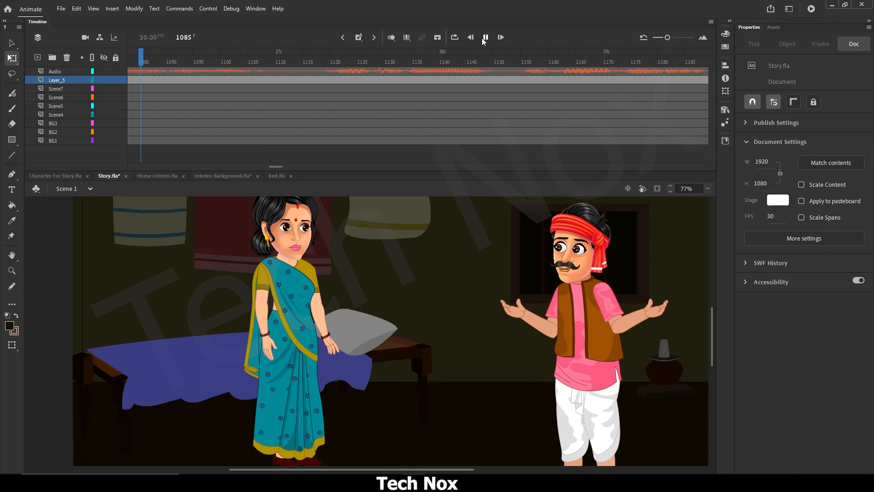
pyautogui.click(485, 37)
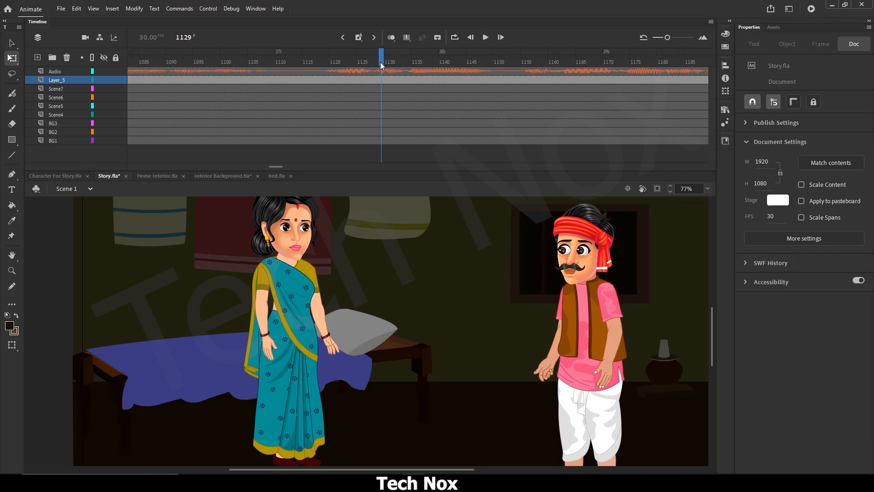
pyautogui.moveTo(385, 54); pyautogui.dragTo(334, 81)
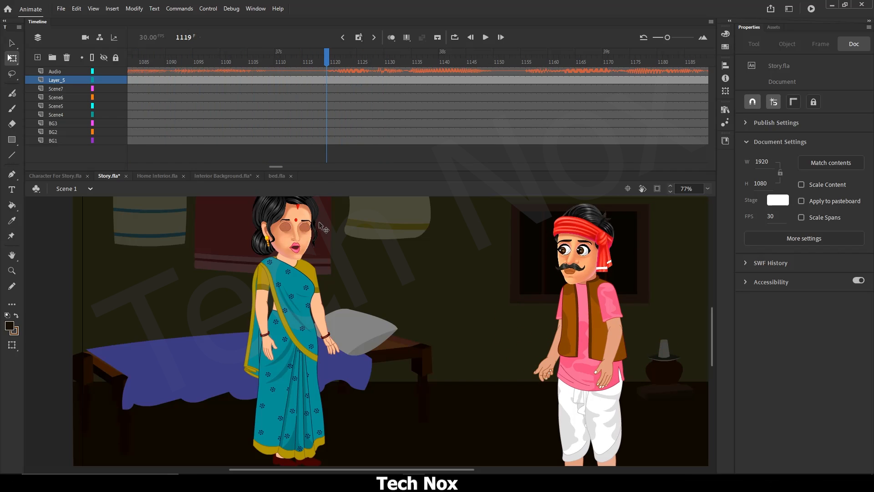
# Step: Insert a keyframe at frame 422 on the new top layer of the woman's body symbol and attach Marker 04.wav with Stream sync
pyautogui.doubleClick(298, 251)
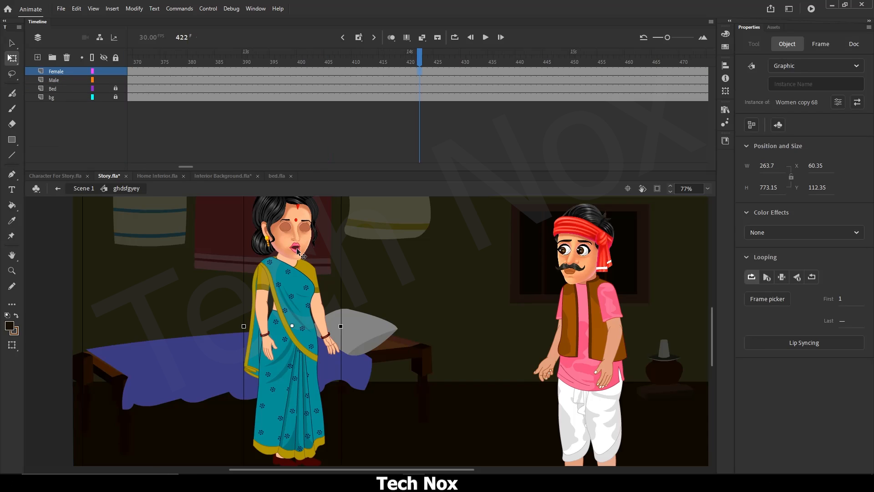
pyautogui.doubleClick(297, 250)
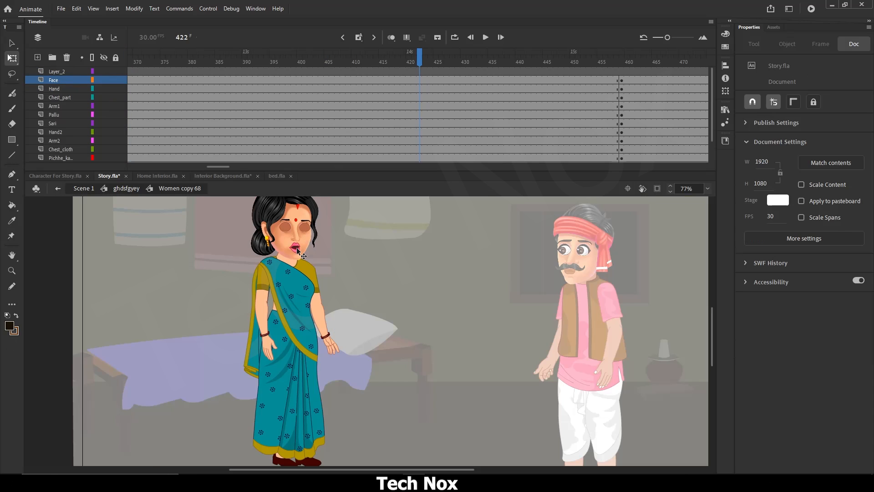
pyautogui.click(420, 69)
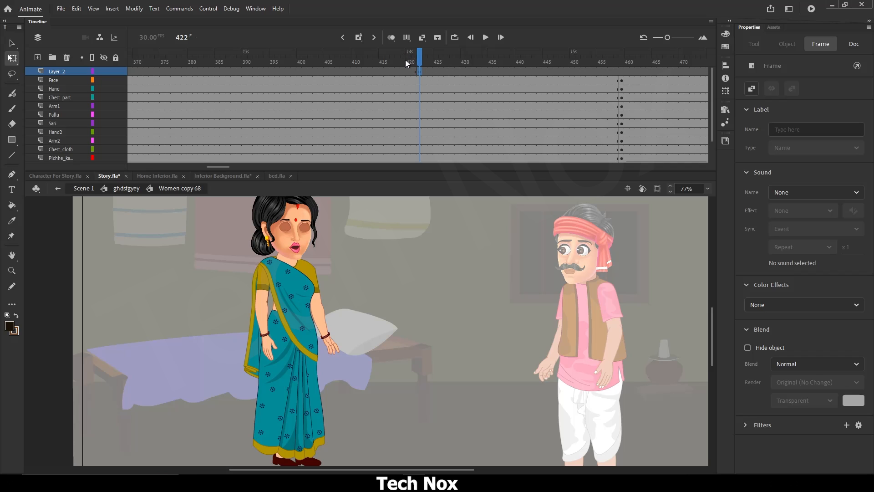
pyautogui.click(419, 59)
pyautogui.click(418, 74)
pyautogui.click(808, 193)
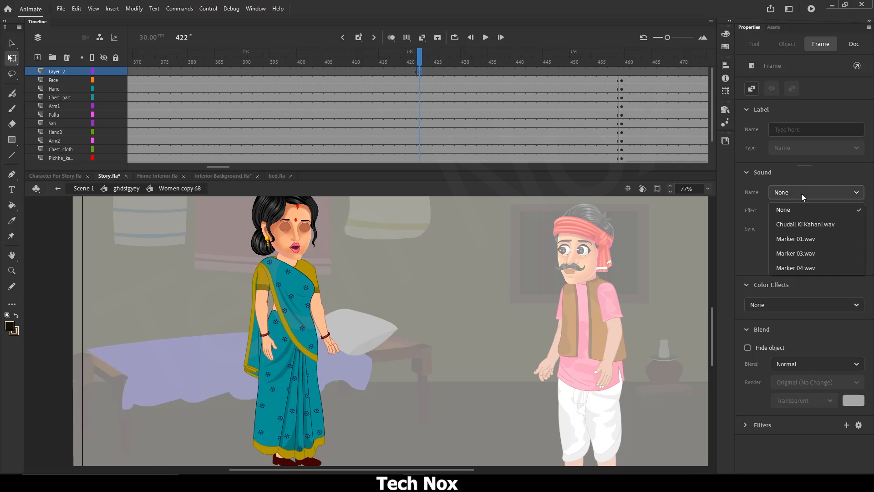
pyautogui.click(795, 267)
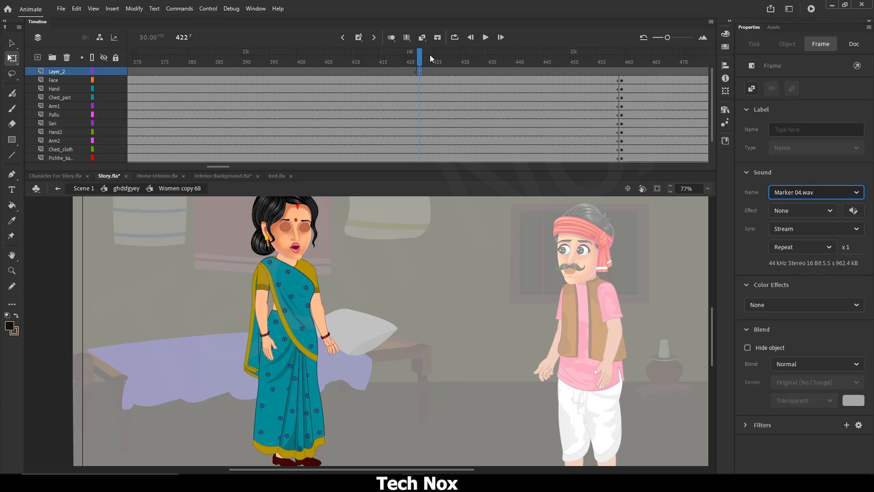
# Step: Check the sound's timing against Scene 1 and remove frames 418 to 420 from the symbol's audio layer so the sound starts earlier
pyautogui.click(486, 37)
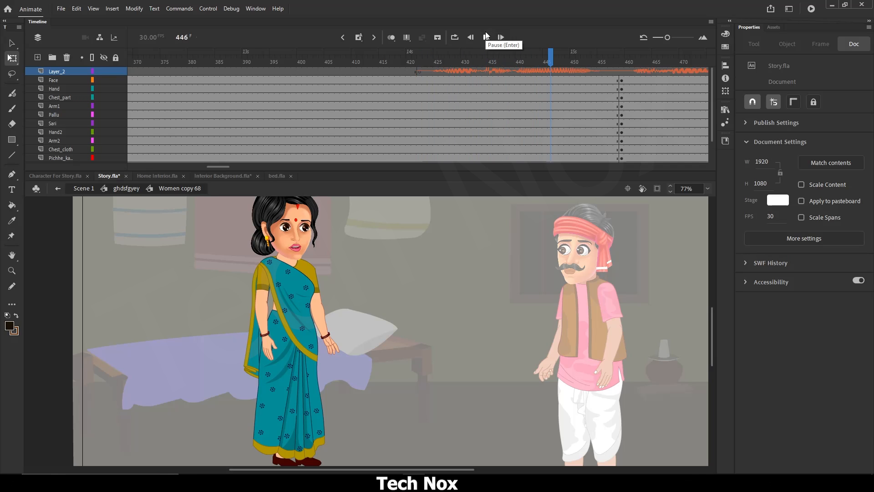
pyautogui.click(486, 37)
pyautogui.click(422, 62)
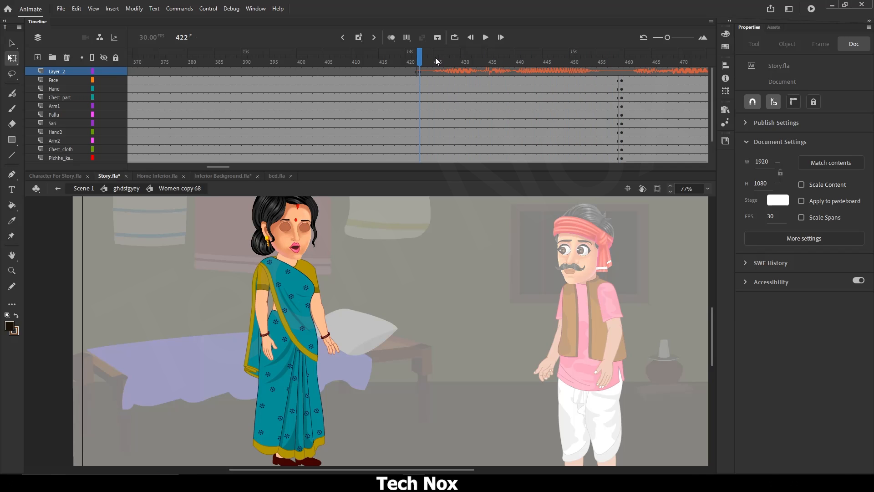
pyautogui.click(84, 188)
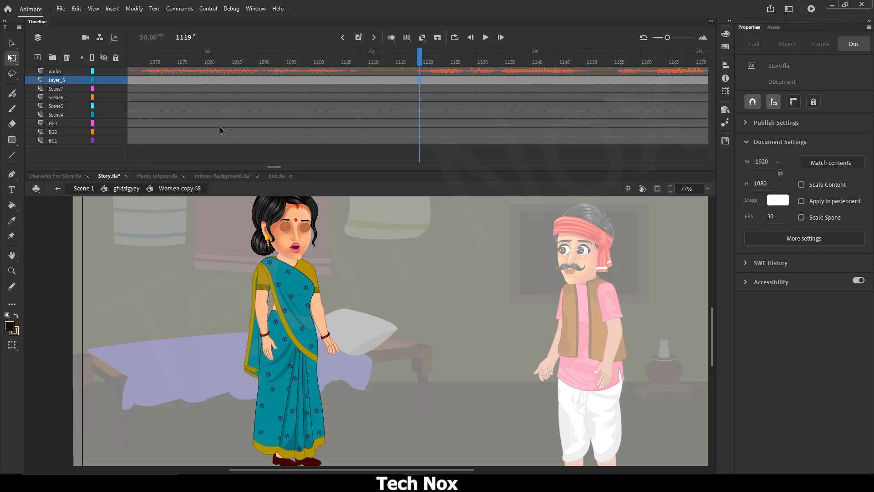
pyautogui.doubleClick(300, 247)
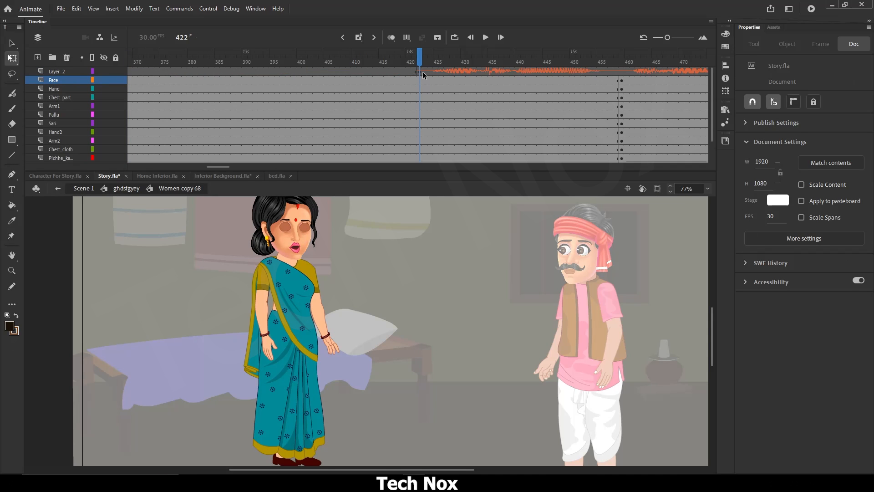
pyautogui.click(397, 72)
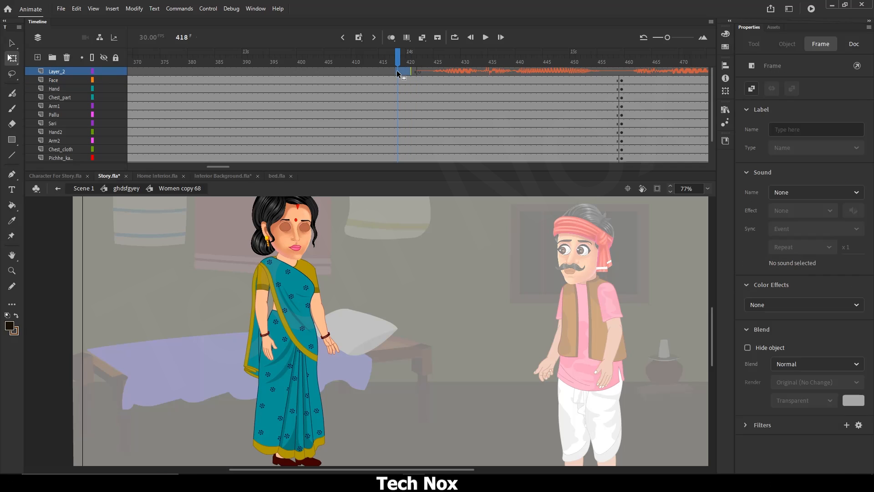
pyautogui.hotkey('shift', 'F5')
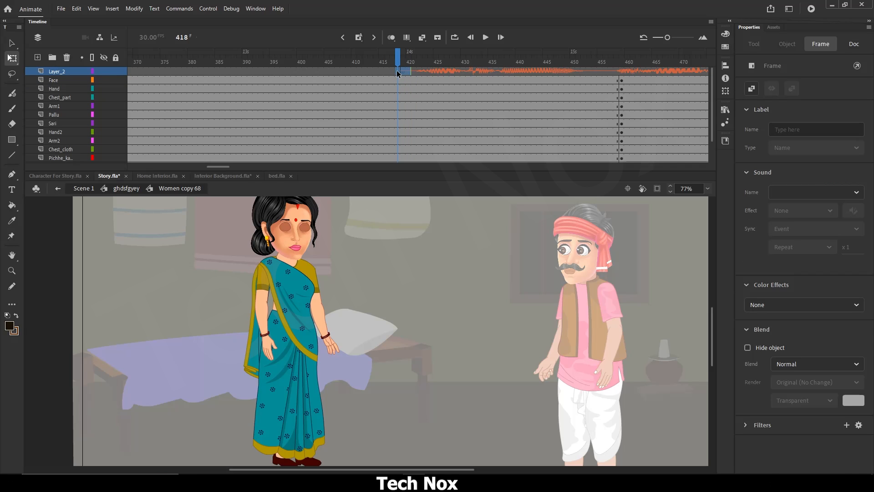
# Step: Save the file and play the woman's line from the body keyframes at frame 459
pyautogui.click(416, 61)
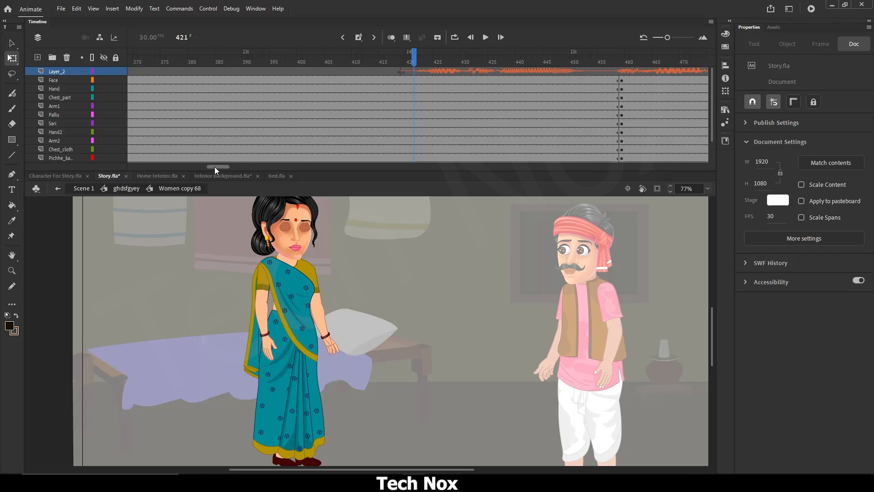
pyautogui.moveTo(214, 167); pyautogui.dragTo(224, 163)
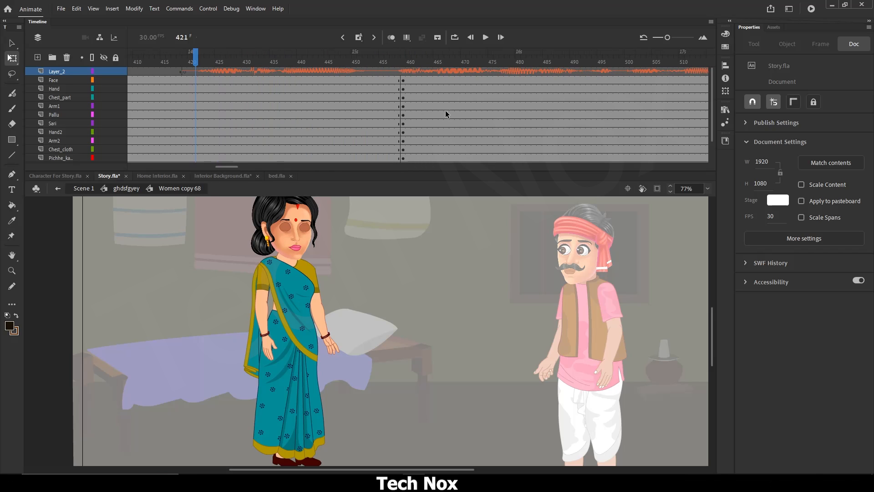
pyautogui.click(403, 66)
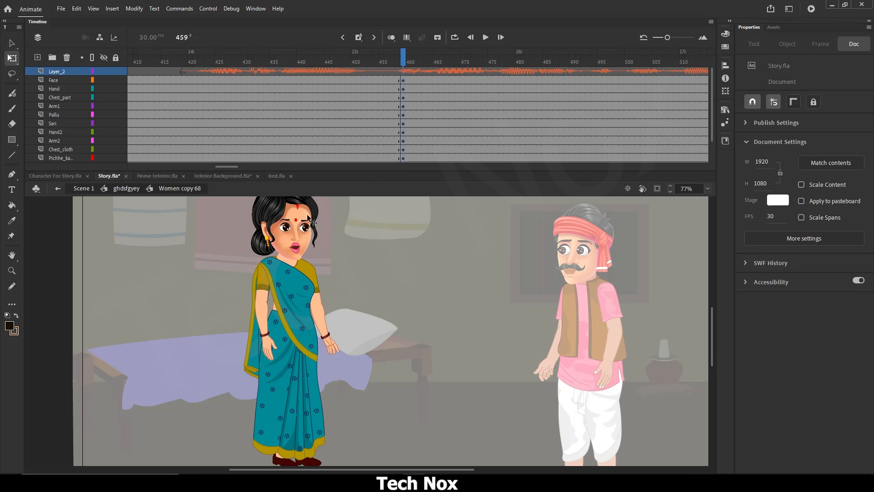
pyautogui.hotkey('ctrl', 's')
pyautogui.click(485, 37)
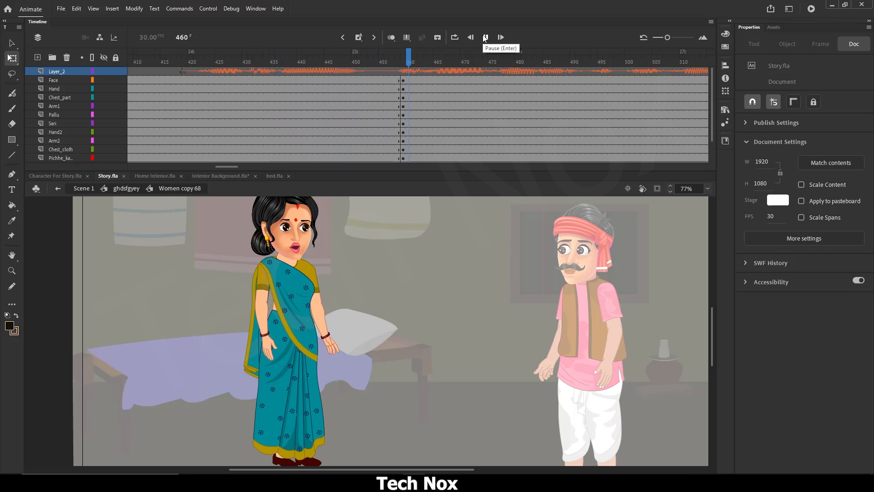
pyautogui.click(405, 63)
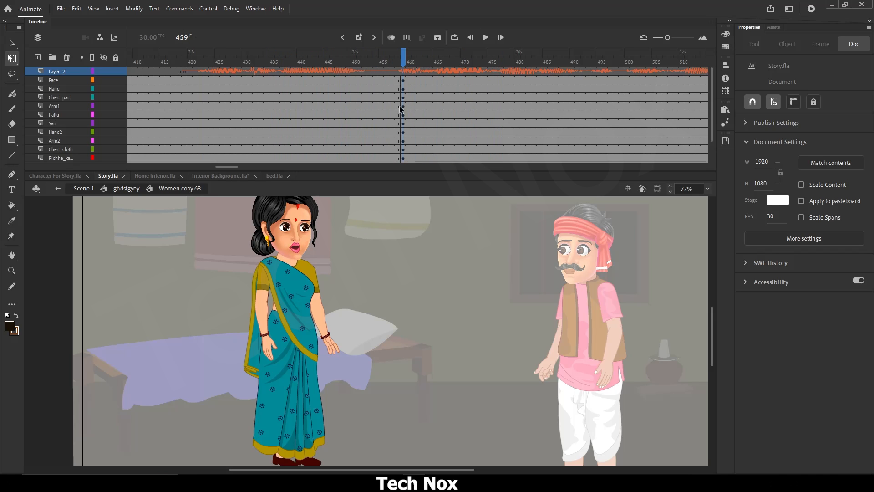
# Step: Enlarge the timeline to show all layers and select frame 449 across the woman's body layers
pyautogui.scroll(-1, 381, 105)
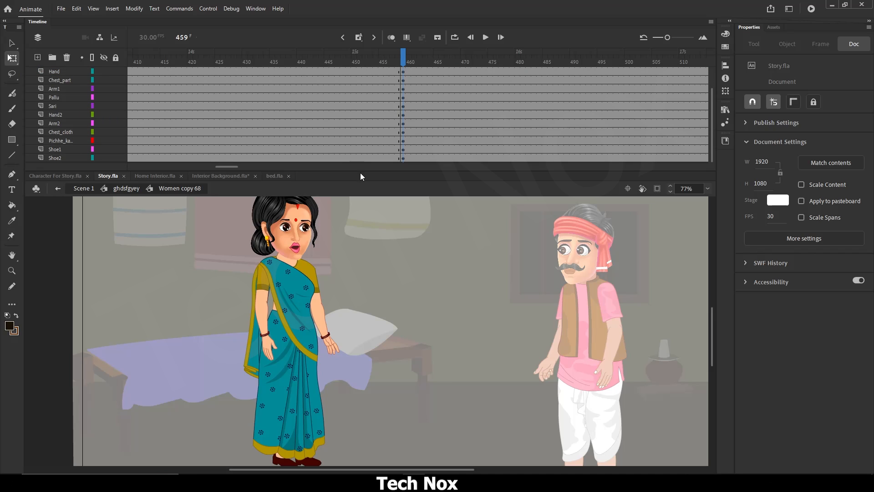
pyautogui.moveTo(359, 173); pyautogui.dragTo(359, 204)
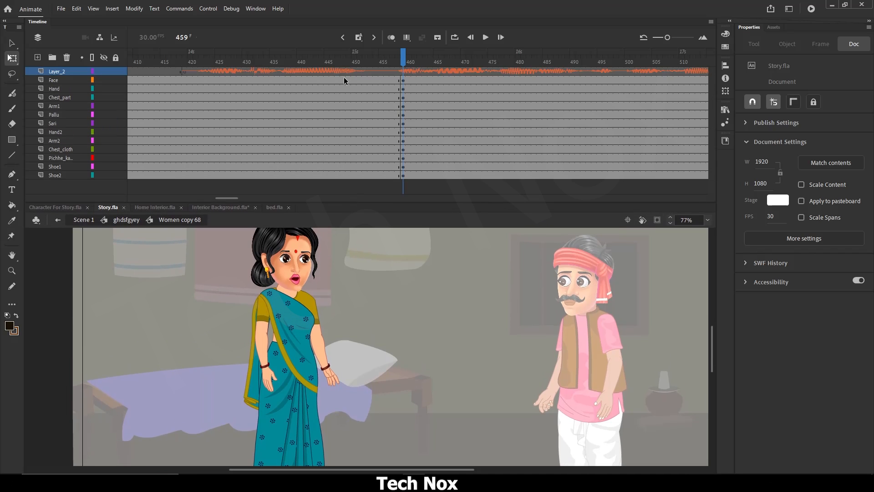
pyautogui.moveTo(347, 76); pyautogui.dragTo(349, 171)
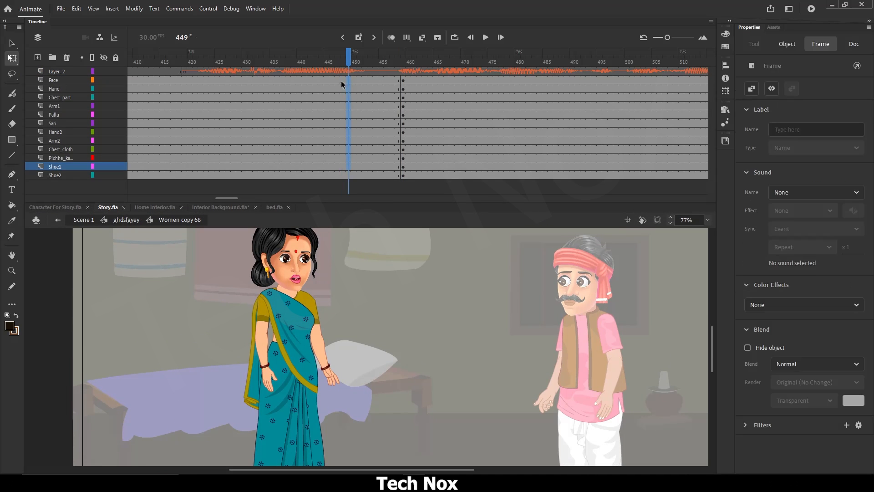
# Step: Insert keyframes at frame 448 on all of the woman's layers, from Face to Shoe2
pyautogui.click(405, 68)
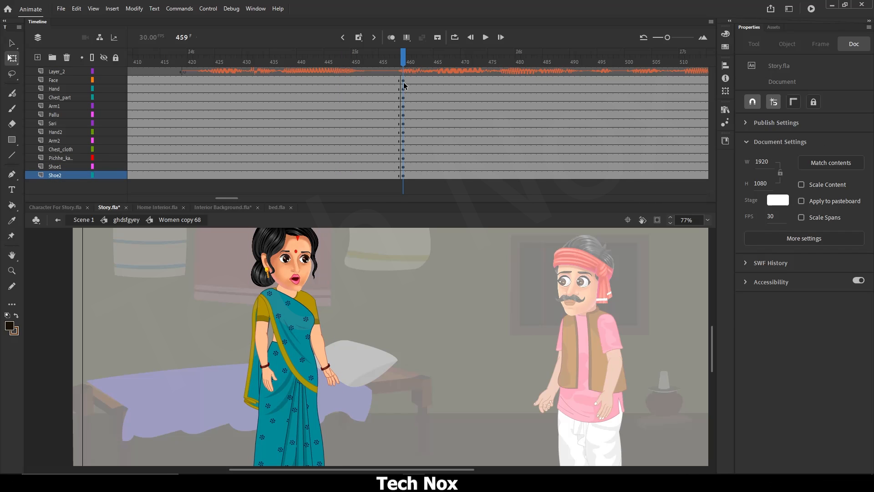
pyautogui.moveTo(343, 78); pyautogui.dragTo(341, 176)
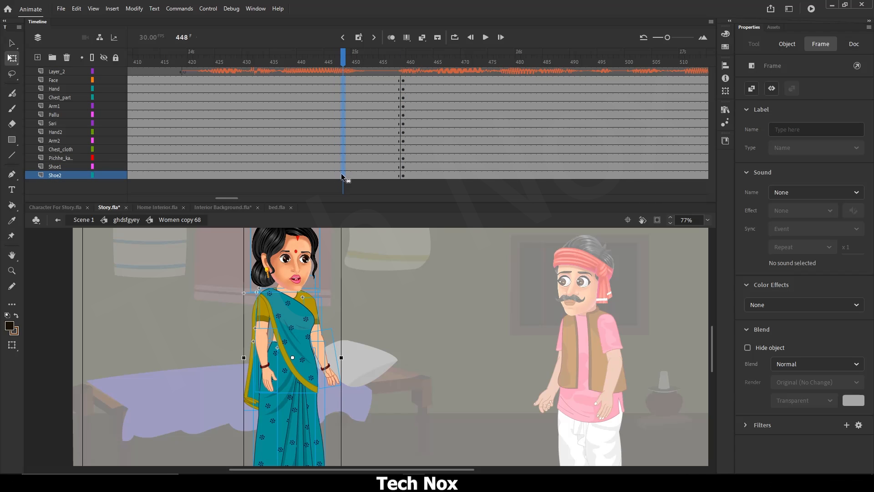
pyautogui.press('F6')
# Step: At frame 459, swing the woman's Arm2 outward and raise her Hand2 forearm so the elbow is bent
pyautogui.moveTo(403, 68); pyautogui.dragTo(401, 176)
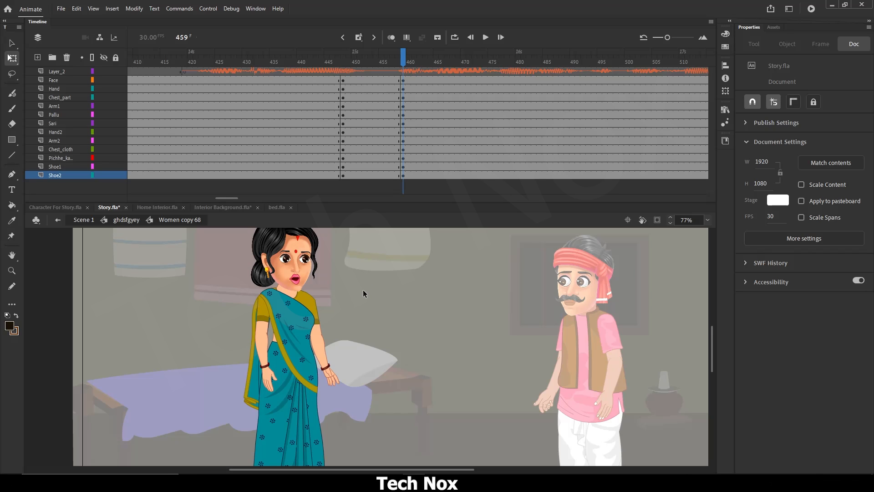
pyautogui.scroll(-1, 384, 310)
pyautogui.click(286, 338)
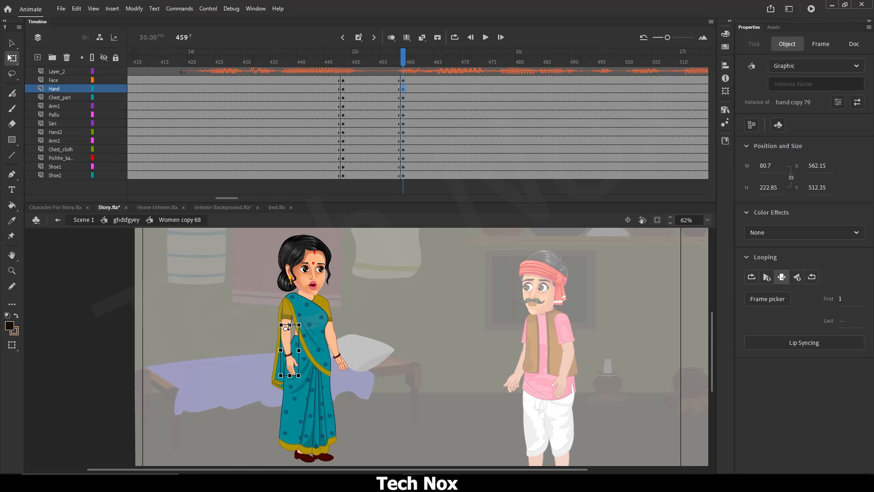
pyautogui.click(295, 329)
pyautogui.scroll(3, 291, 343)
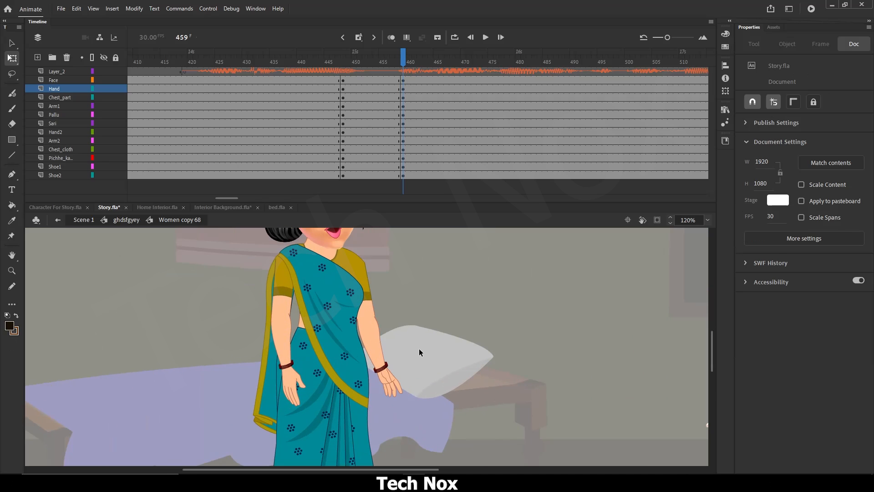
pyautogui.click(378, 350)
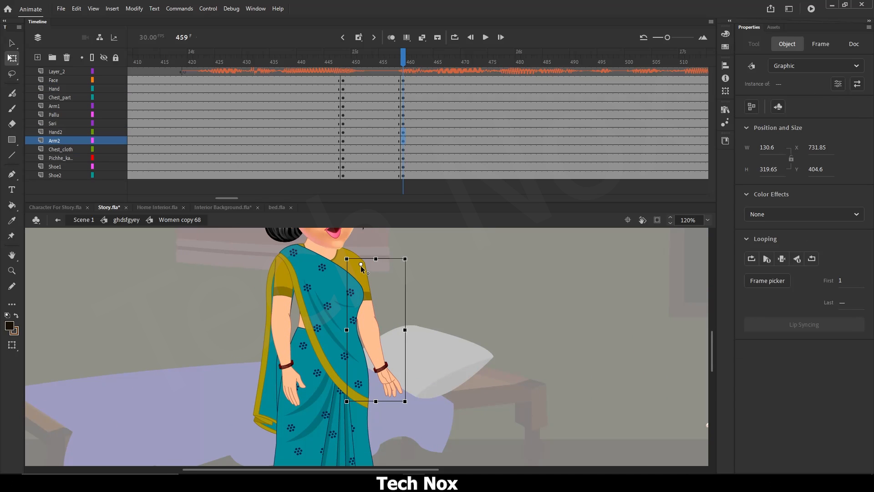
pyautogui.moveTo(406, 405); pyautogui.dragTo(454, 266)
pyautogui.click(430, 387)
pyautogui.click(407, 381)
# Step: Switch the Hand2 symbol to its frame 2 pose
pyautogui.click(768, 299)
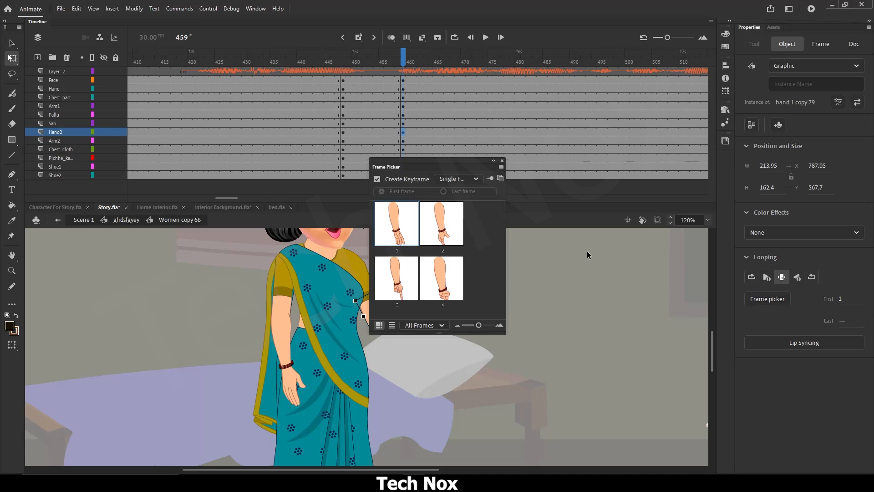
pyautogui.click(442, 223)
pyautogui.click(502, 161)
# Step: Set the pivot of Arm1 and Hand at the shoulder, swing the arm outward and raise the forearm at the elbow
pyautogui.click(283, 312)
pyautogui.keyDown('shift'); pyautogui.click(281, 288); pyautogui.keyUp('shift')
pyautogui.moveTo(288, 328); pyautogui.dragTo(284, 257)
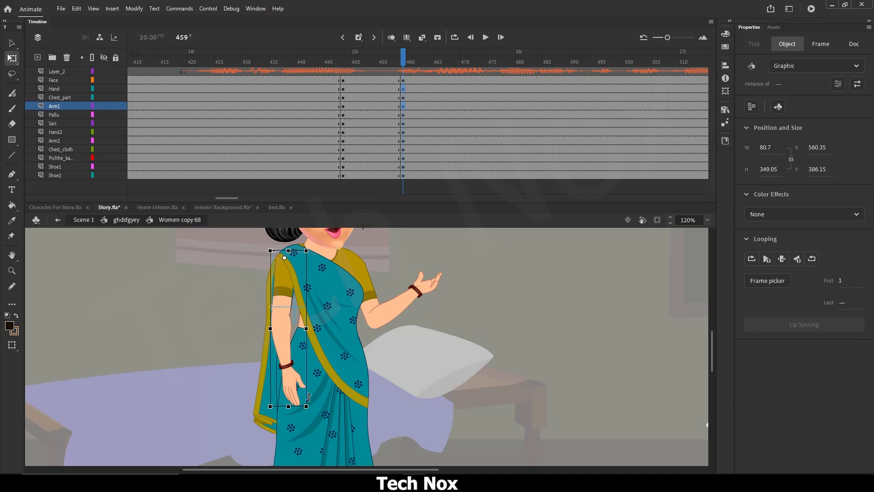
pyautogui.moveTo(310, 412); pyautogui.dragTo(188, 273)
pyautogui.click(242, 380)
pyautogui.click(276, 380)
# Step: Switch the Hand symbol on the raised arm to its frame 2 pose
pyautogui.click(772, 299)
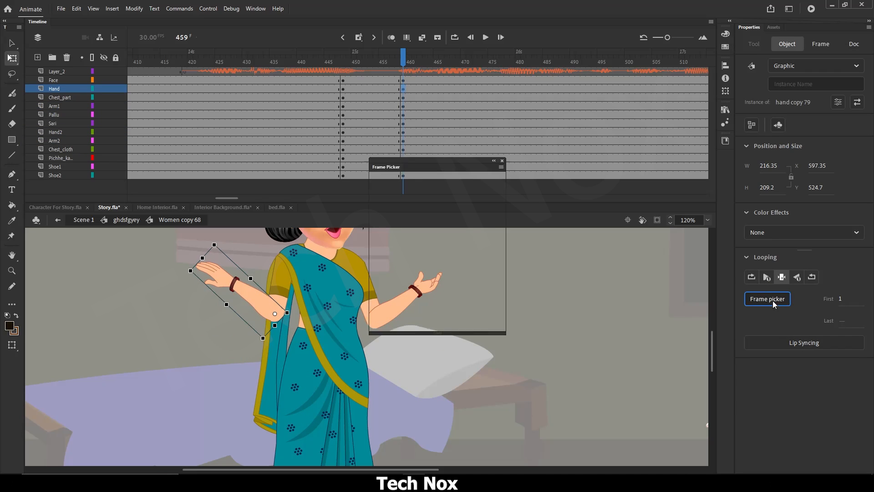
pyautogui.click(442, 223)
pyautogui.click(502, 161)
# Step: Play the animation from frame 437 to review the change of pose
pyautogui.click(280, 66)
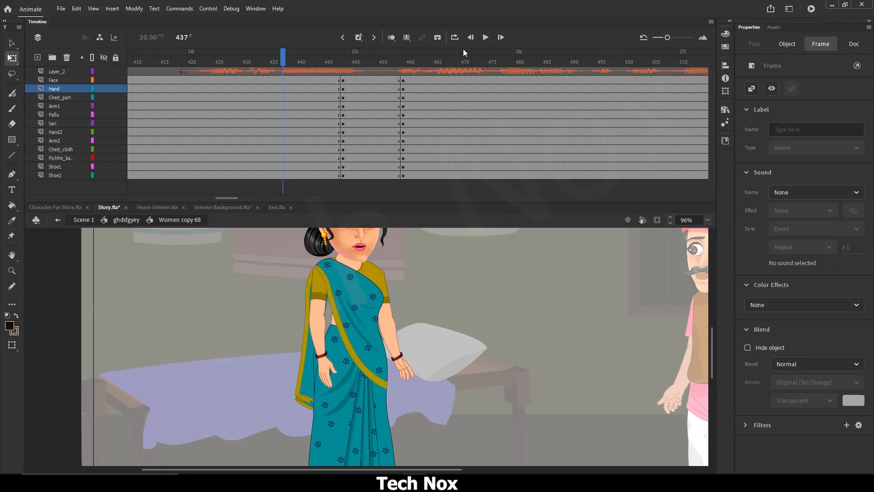
pyautogui.click(486, 37)
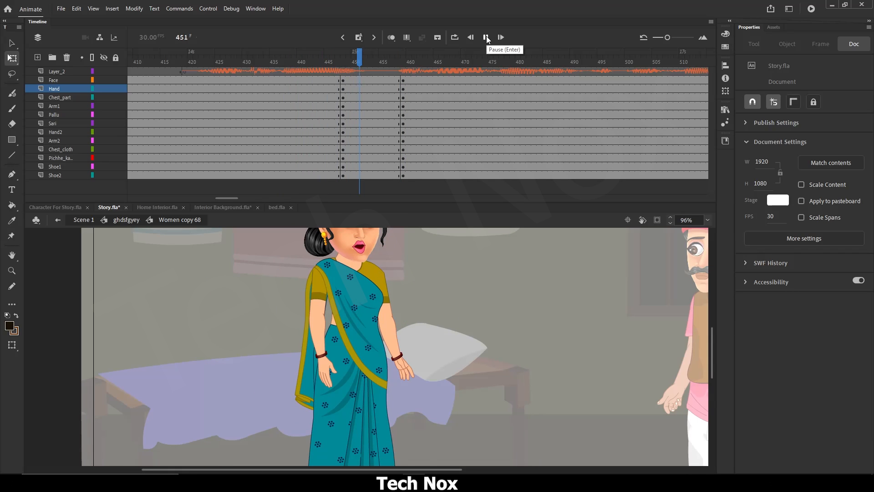
pyautogui.click(486, 38)
# Step: At frame 459, nudge the Hand forearm so its outline lines up with the upper arm at the elbow
pyautogui.click(403, 63)
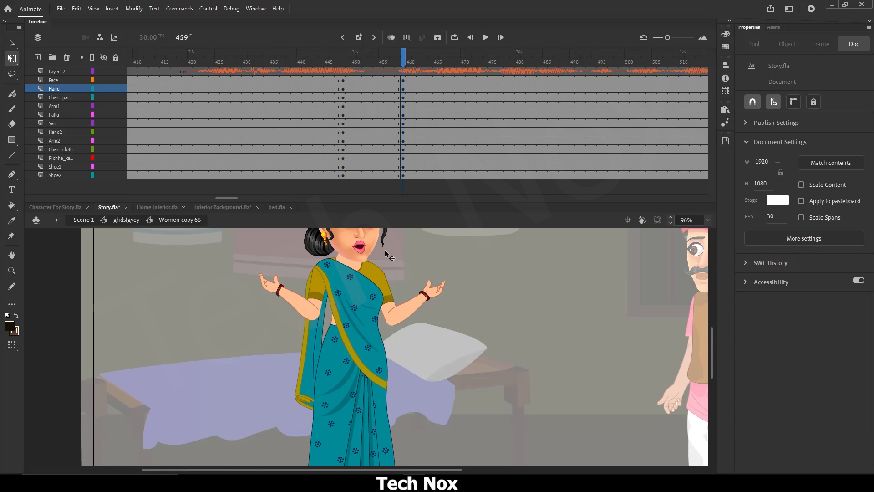
pyautogui.scroll(6, 306, 315)
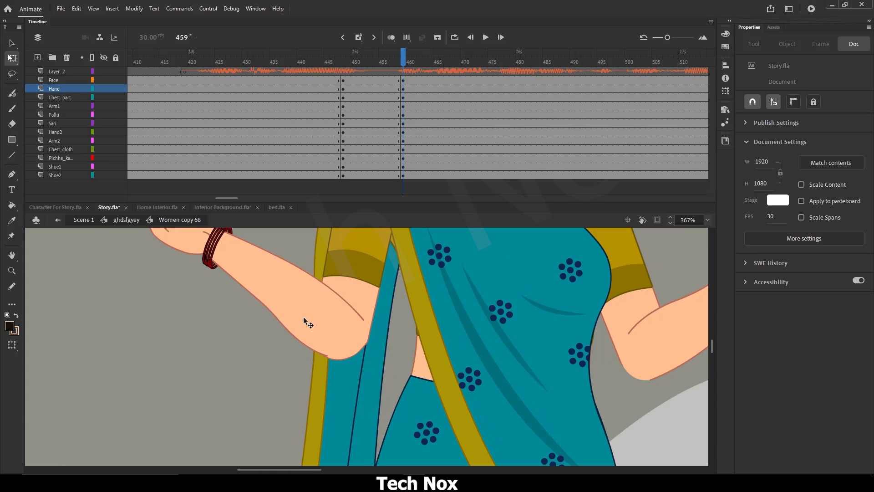
pyautogui.click(318, 318)
pyautogui.scroll(4, 317, 317)
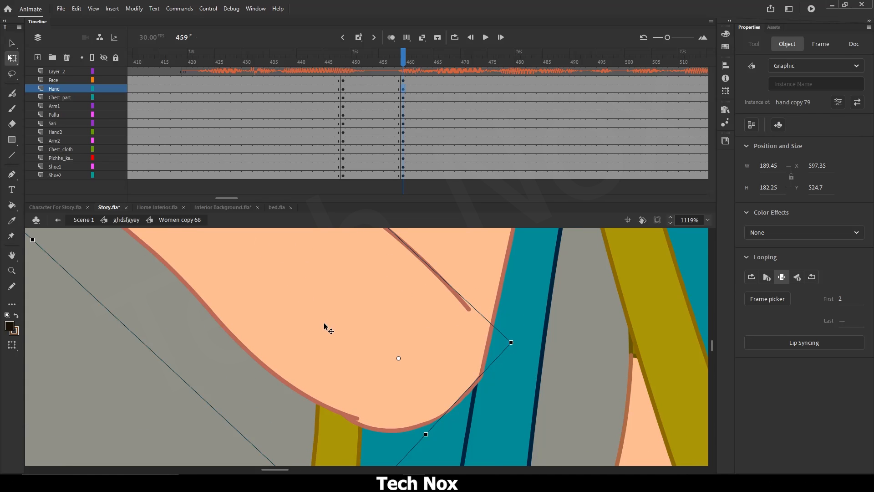
pyautogui.press('Up')
pyautogui.press('Up')
pyautogui.press('Up')
pyautogui.press('Up')
pyautogui.press('Up')
pyautogui.scroll(-3, 324, 324)
pyautogui.scroll(3, 326, 339)
pyautogui.moveTo(324, 360); pyautogui.dragTo(336, 373)
pyautogui.scroll(-10, 335, 373)
pyautogui.click(335, 345)
pyautogui.scroll(-4, 399, 339)
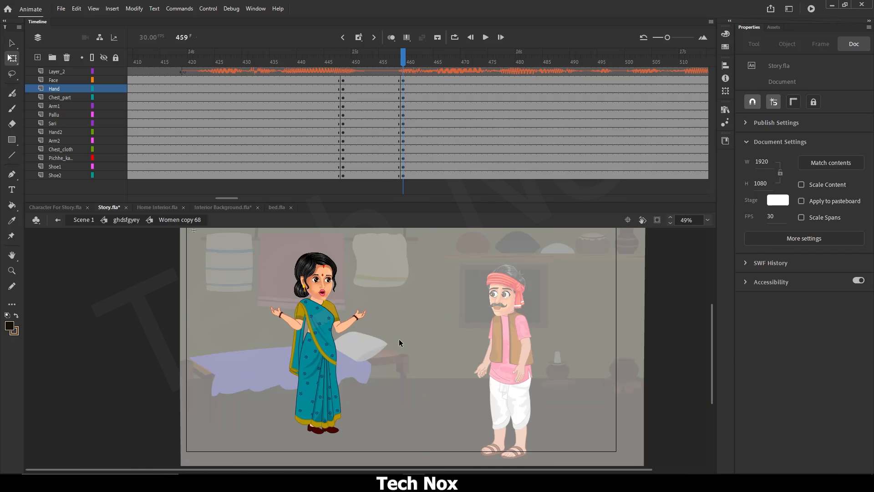
# Step: Select all of the woman's parts, move the transformation point to her feet and skew her body slightly toward the man
pyautogui.moveTo(253, 263); pyautogui.dragTo(389, 422)
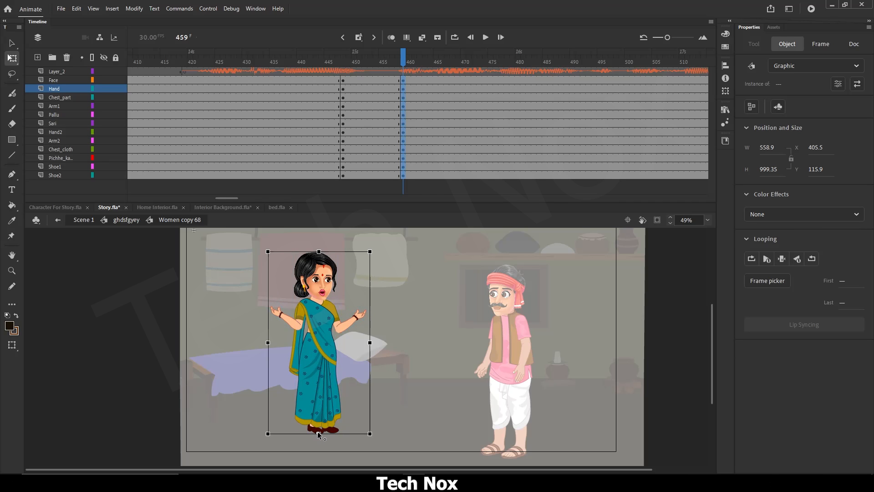
pyautogui.moveTo(318, 432); pyautogui.dragTo(318, 433)
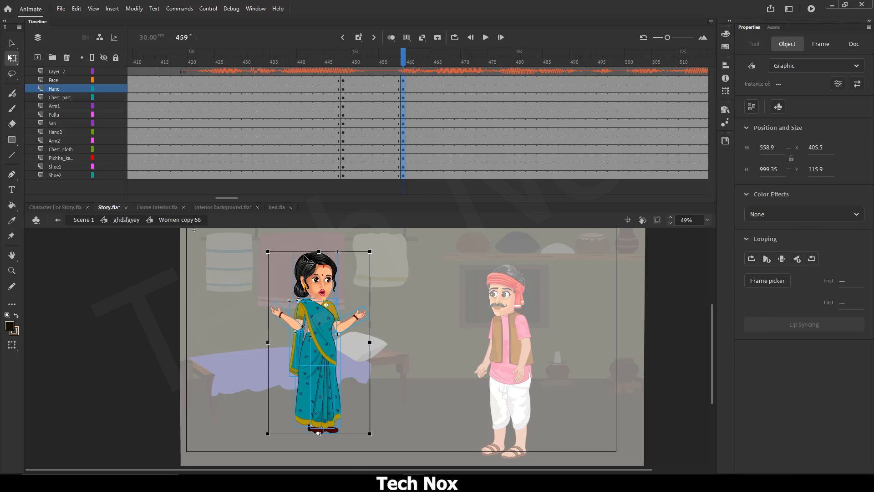
pyautogui.scroll(4, 304, 258)
pyautogui.moveTo(387, 266); pyautogui.dragTo(393, 264)
pyautogui.scroll(-3, 384, 250)
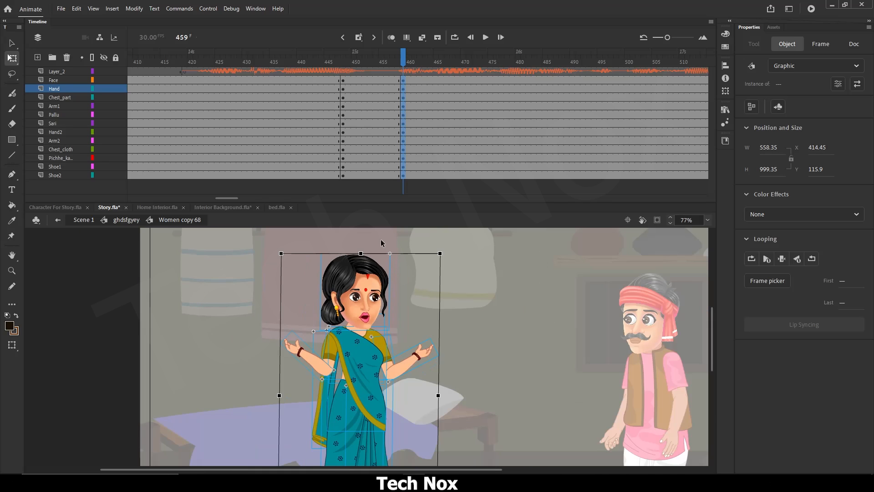
pyautogui.click(443, 248)
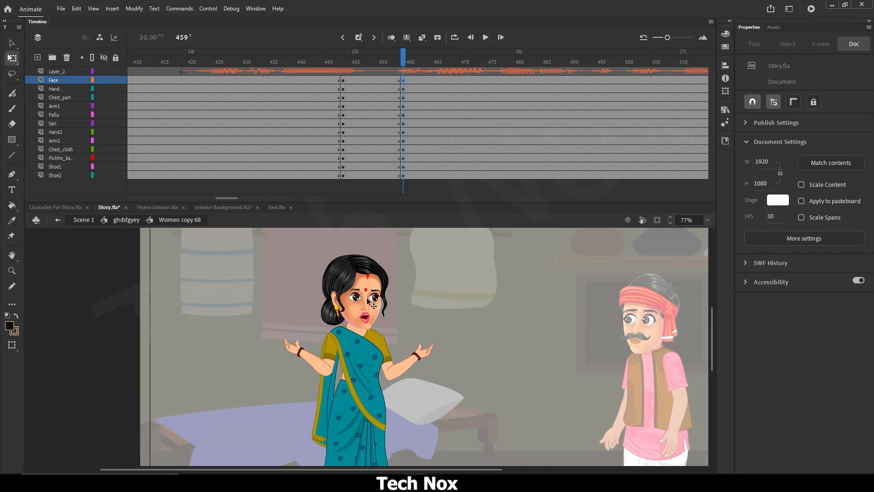
# Step: Rotate the woman's face slightly counterclockwise at frame 459
pyautogui.click(368, 301)
pyautogui.scroll(3, 368, 301)
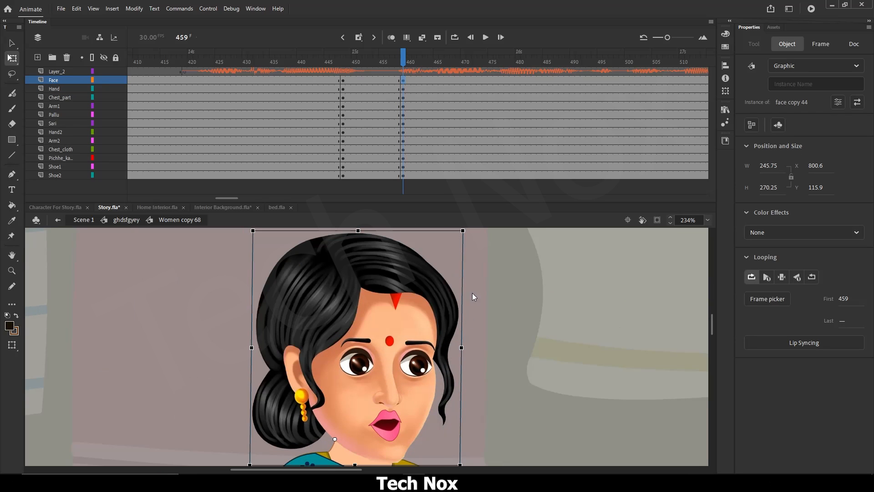
pyautogui.scroll(-1, 451, 278)
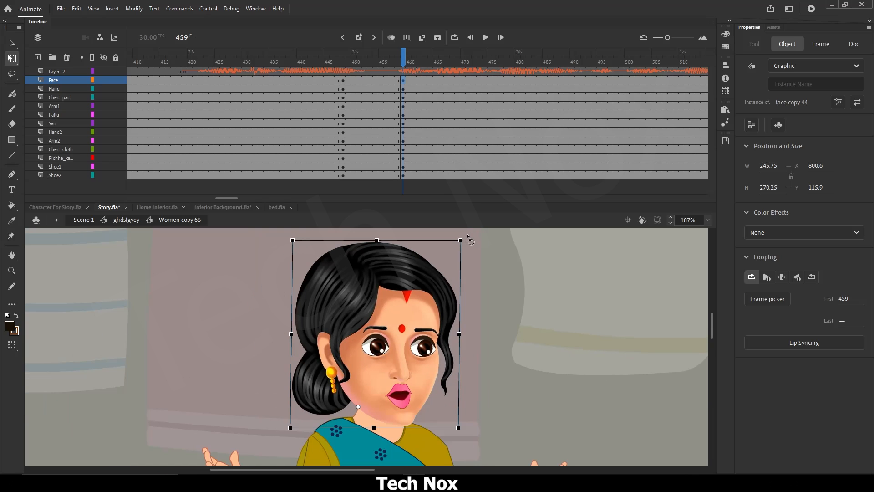
pyautogui.moveTo(467, 234); pyautogui.dragTo(462, 222)
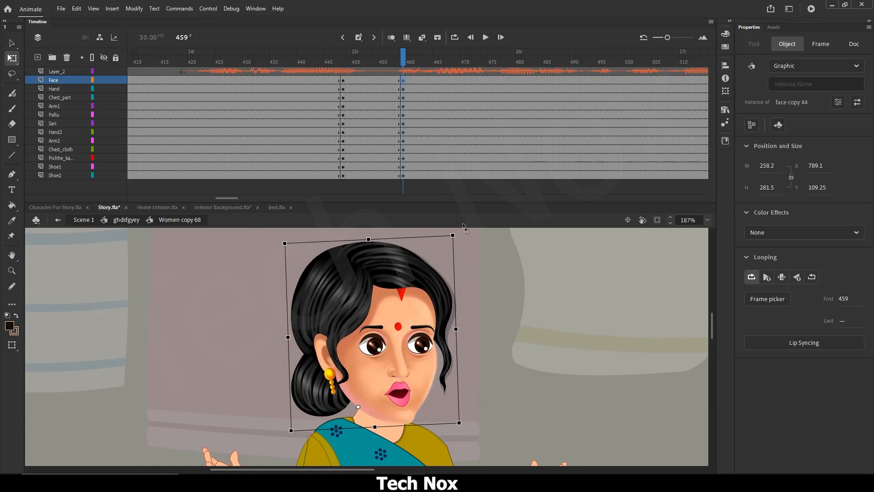
pyautogui.scroll(-2, 381, 300)
# Step: Create classic tweens between the keyframes at 448 and 459 on all layers from Face to Shoe2
pyautogui.click(350, 78)
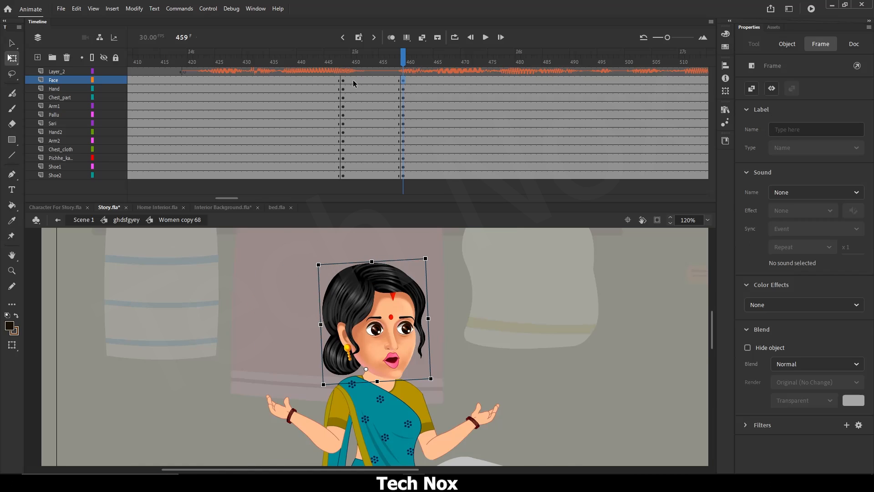
pyautogui.moveTo(350, 80); pyautogui.dragTo(394, 175)
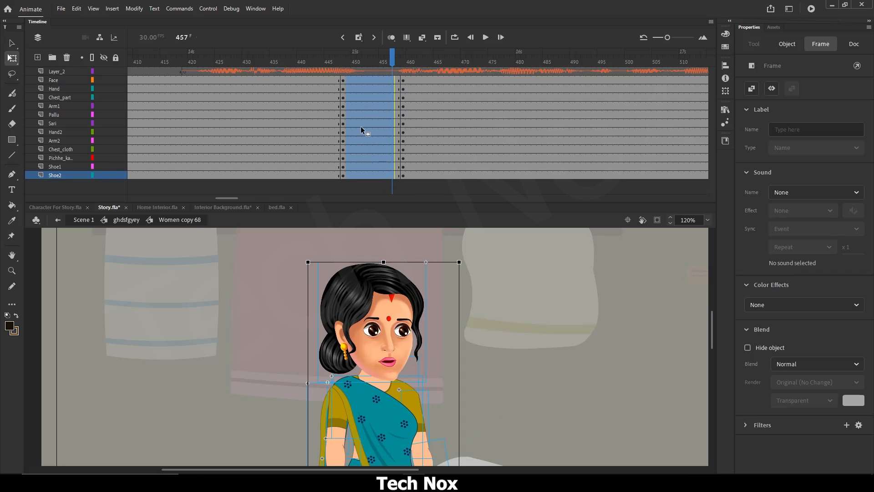
pyautogui.rightClick(361, 127)
pyautogui.click(371, 132)
# Step: Play the tweened arm gesture from frame 446
pyautogui.click(332, 62)
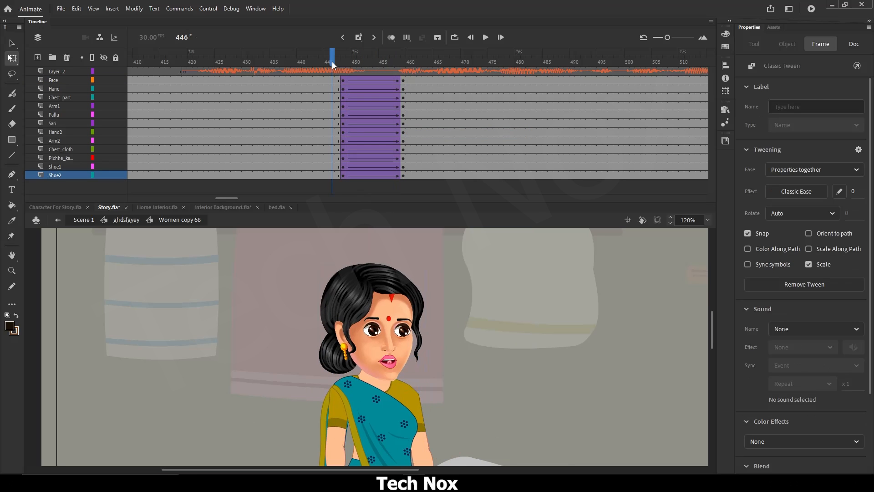
pyautogui.click(486, 37)
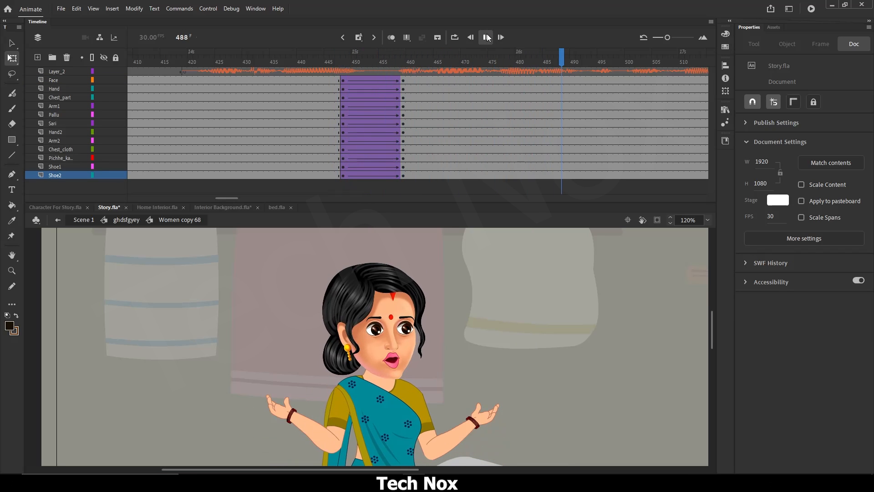
pyautogui.click(486, 36)
# Step: Check the start of the tween and insert a keyframe on the Hand layer at frame 451
pyautogui.click(345, 70)
pyautogui.scroll(-3, 386, 242)
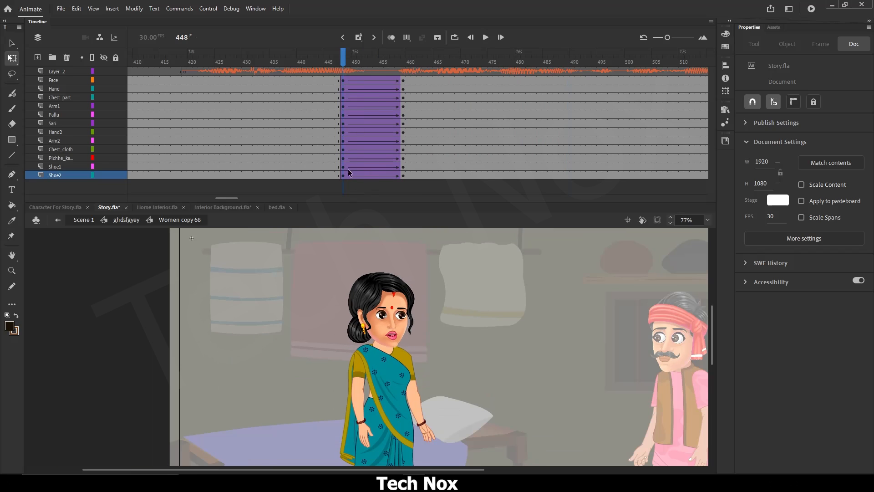
pyautogui.moveTo(344, 68); pyautogui.dragTo(359, 57)
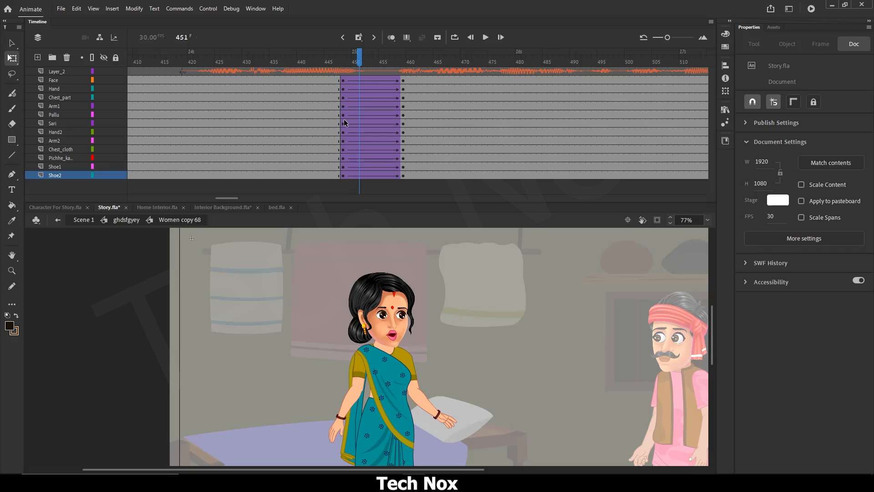
pyautogui.click(344, 62)
pyautogui.click(361, 406)
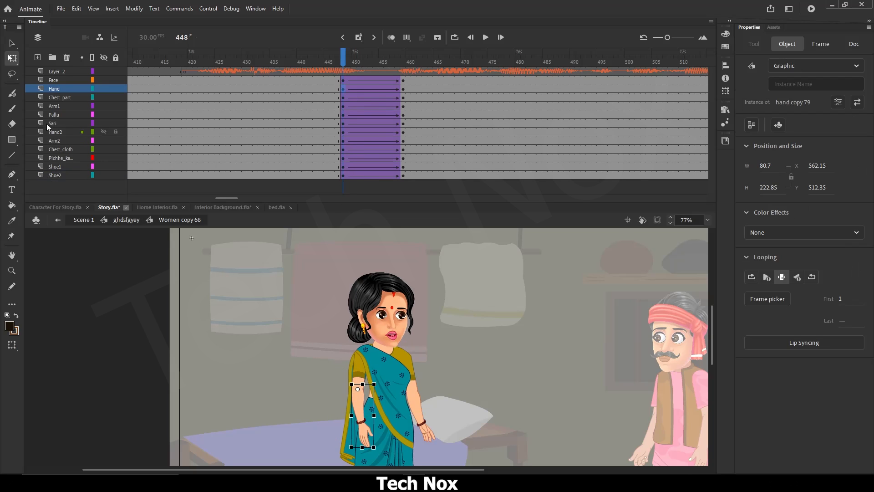
pyautogui.click(361, 88)
pyautogui.click(361, 89)
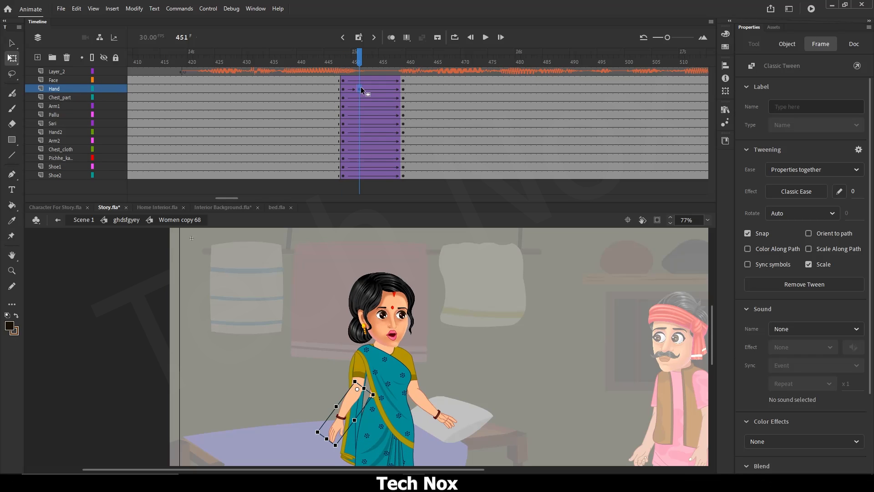
# Step: Switch the Hand symbol at frame 451 to its frame 2 pose and play the animation from frame 446
pyautogui.click(784, 45)
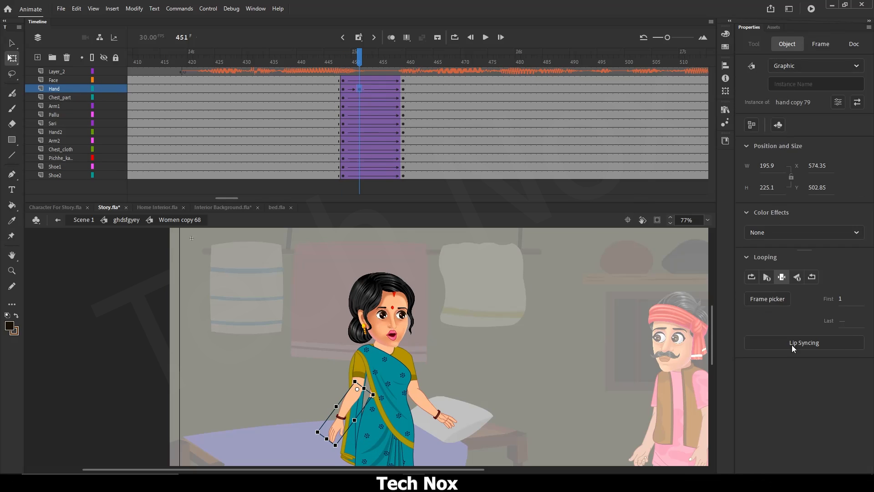
pyautogui.click(768, 300)
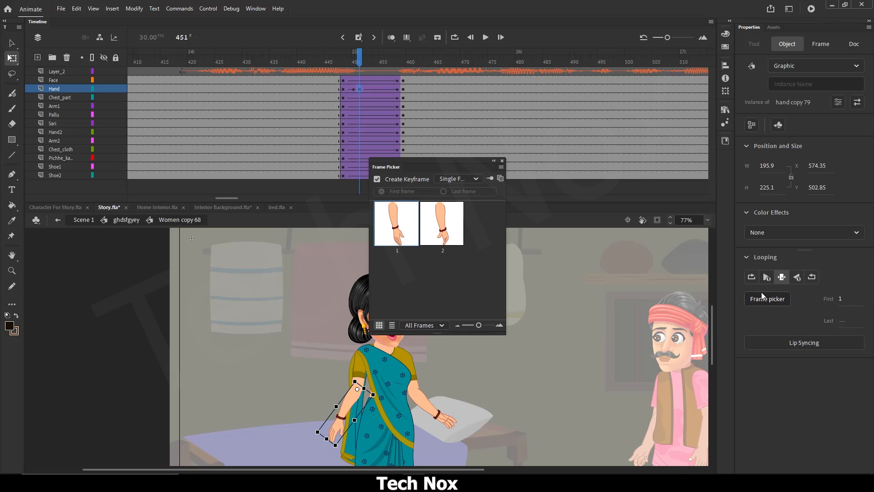
pyautogui.click(458, 222)
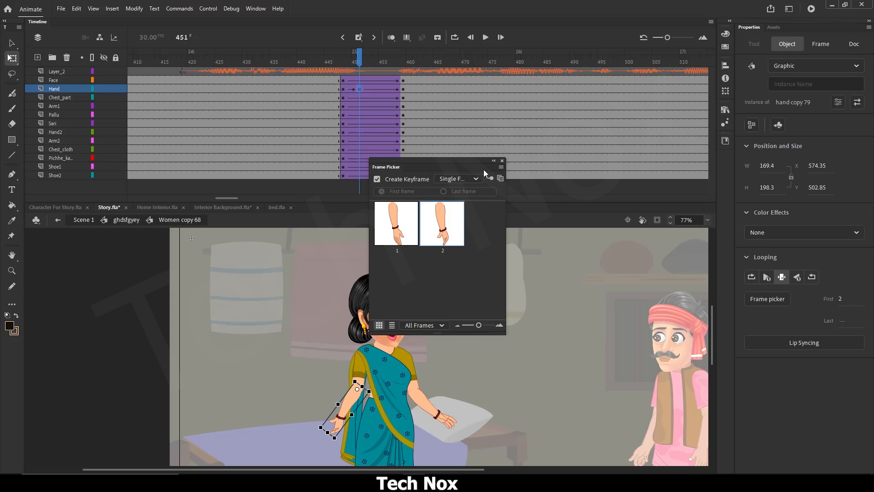
pyautogui.click(502, 162)
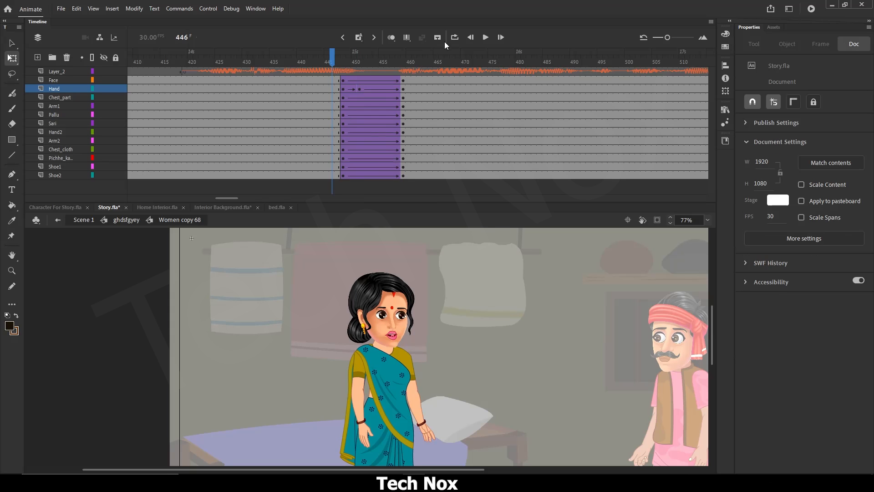
pyautogui.click(486, 38)
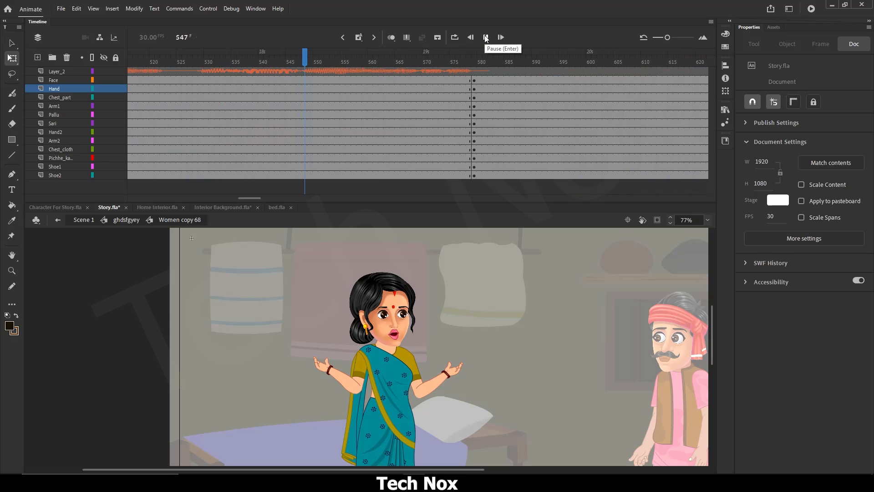
# Step: Stop the playback and insert keyframes at frame 568 on all layers from Face to Shoe2
pyautogui.click(486, 38)
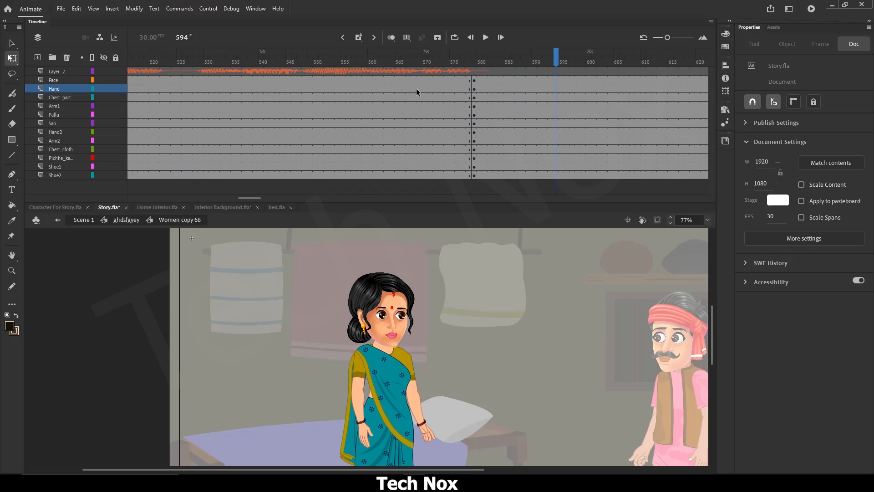
pyautogui.moveTo(414, 77); pyautogui.dragTo(414, 195)
pyautogui.press('F6')
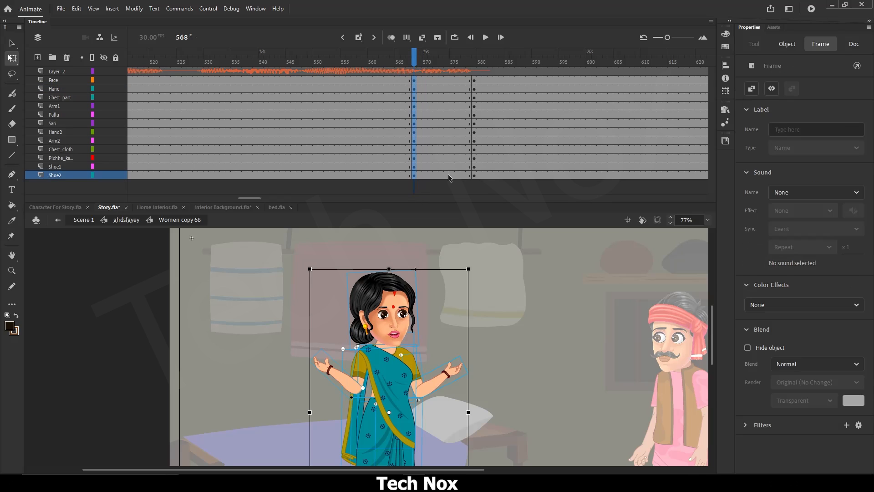
# Step: Create classic tweens between the keyframes at 568 and 579 on all layers from Face to Shoe2 and play the result
pyautogui.moveTo(453, 175); pyautogui.dragTo(427, 81)
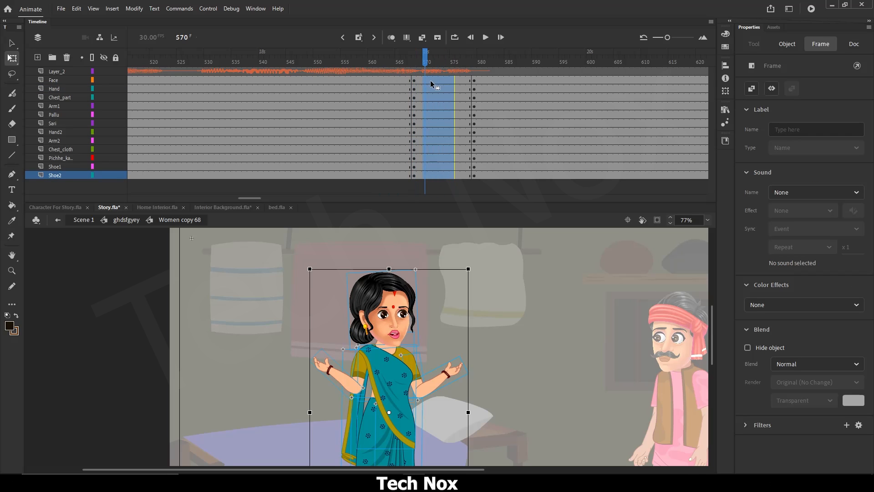
pyautogui.rightClick(430, 80)
pyautogui.click(455, 102)
pyautogui.click(382, 62)
pyautogui.click(485, 38)
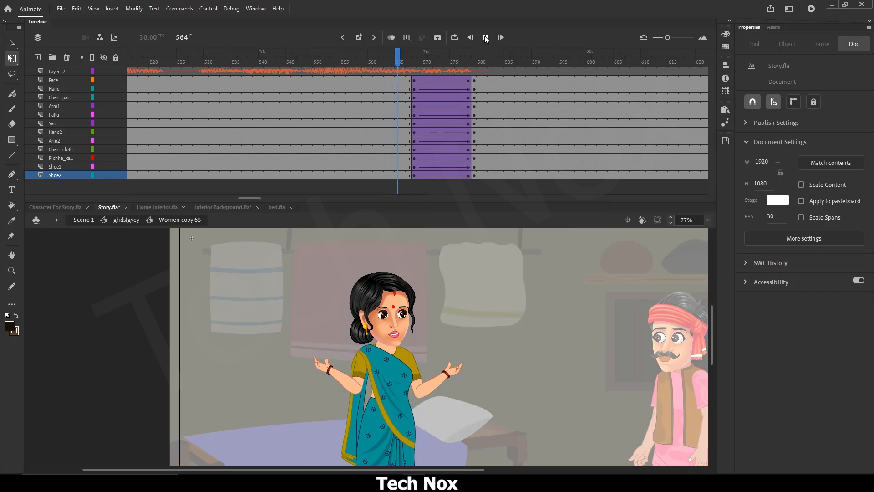
# Step: Insert a keyframe on the Hand layer at frame 576 and set the hand symbol's first frame to 1
pyautogui.moveTo(457, 61)
pyautogui.mouseDown()
pyautogui.moveTo(459, 51)
pyautogui.moveTo(477, 53)
pyautogui.moveTo(457, 62)
pyautogui.mouseUp()
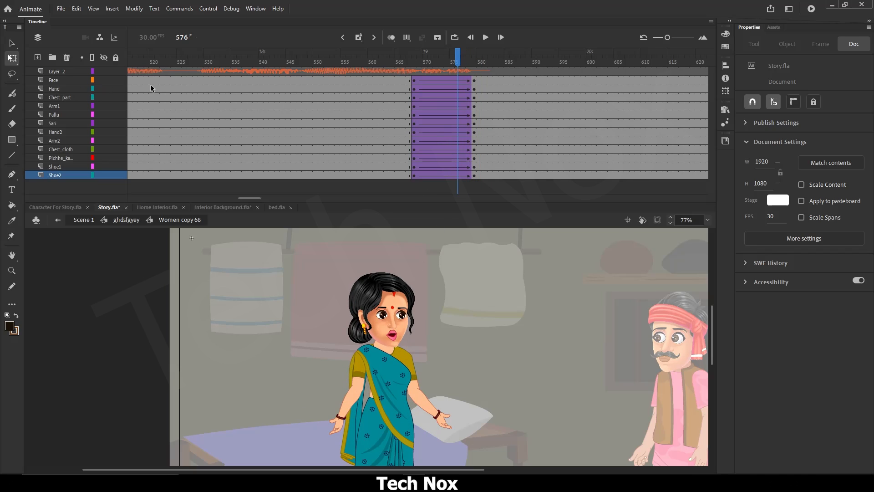
pyautogui.click(459, 88)
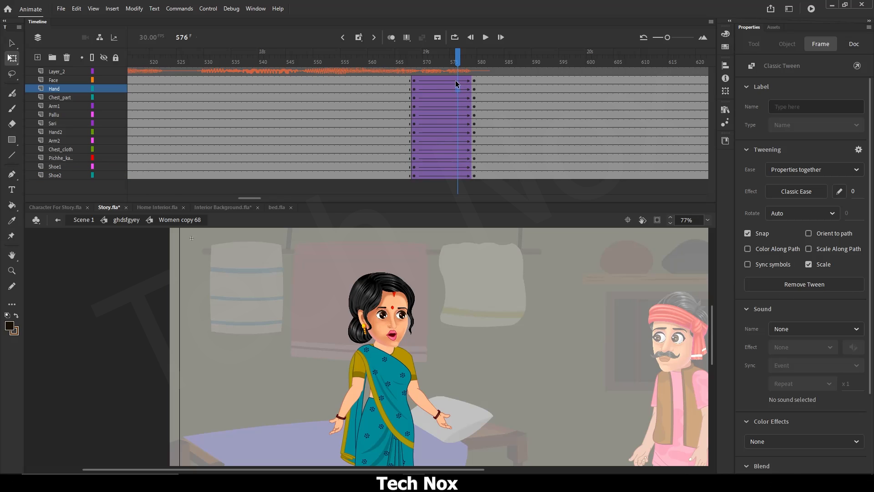
pyautogui.click(788, 45)
pyautogui.click(849, 304)
pyautogui.write('1')
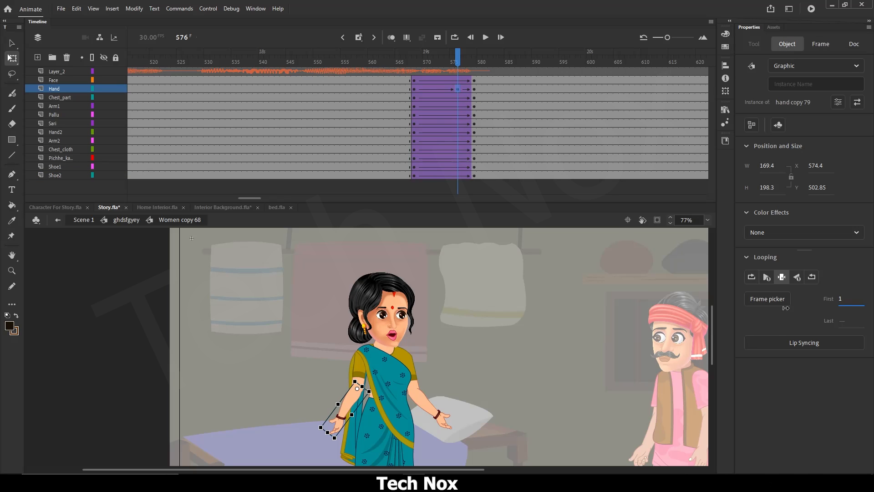
pyautogui.press('Return')
# Step: Play the arm-lowering tween from frame 565 and replay it from frame 568
pyautogui.click(401, 55)
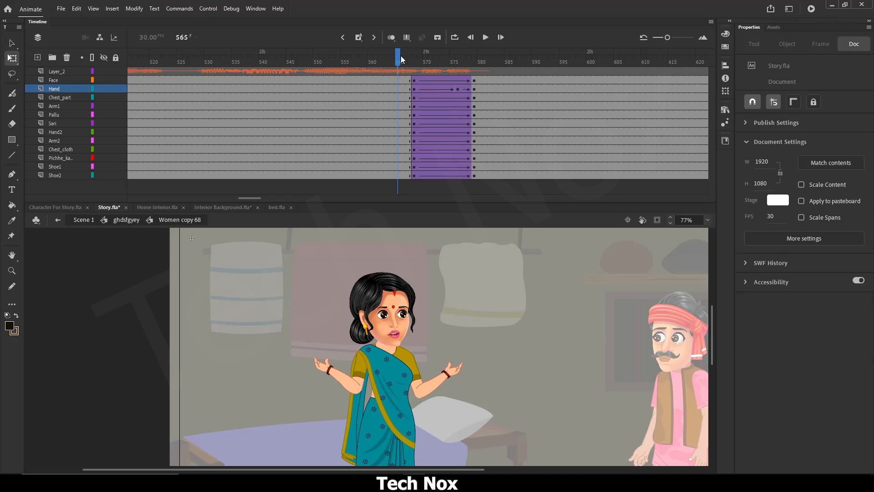
pyautogui.click(485, 38)
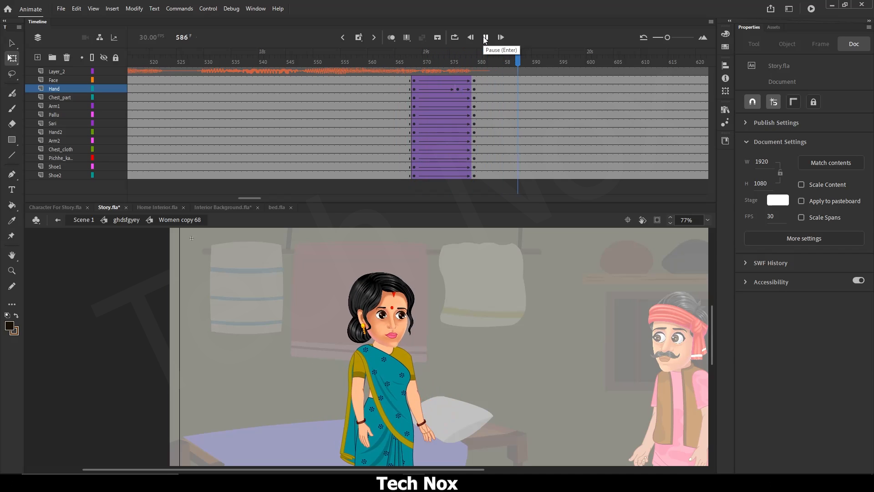
pyautogui.click(413, 58)
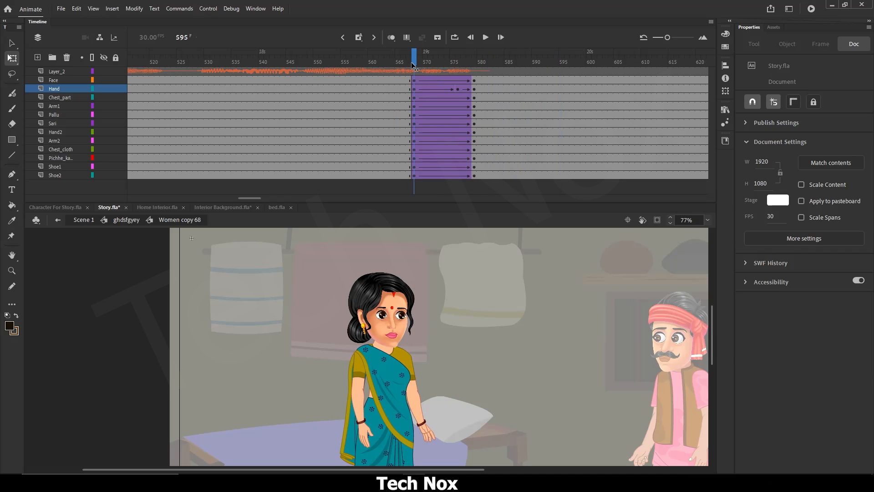
pyautogui.click(485, 37)
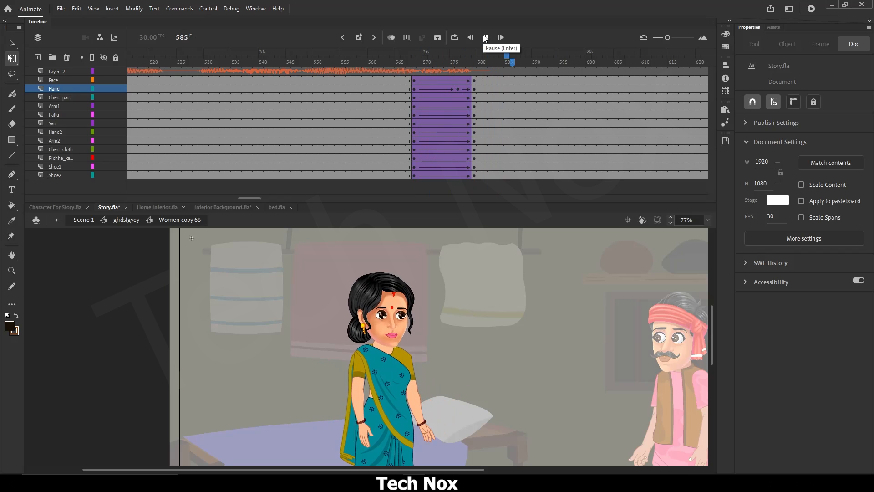
# Step: Return to the main Scene 1 timeline and play the scene from frame 1292
pyautogui.click(119, 221)
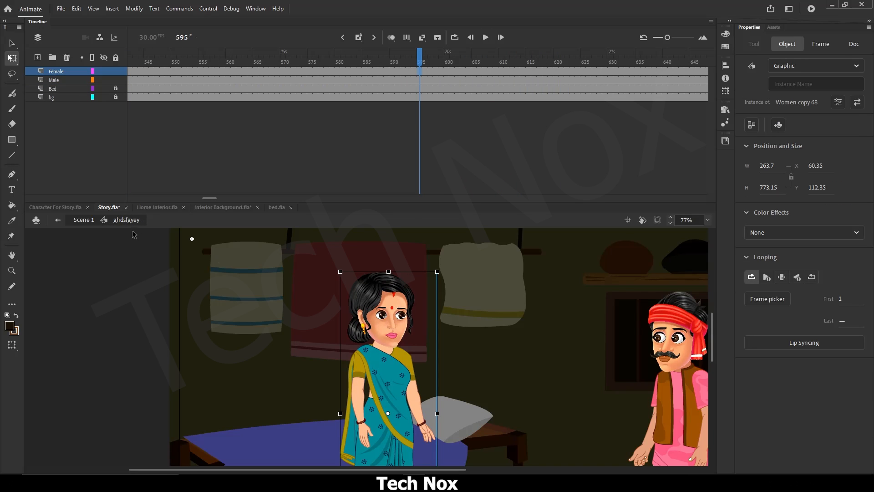
pyautogui.click(84, 220)
pyautogui.hotkey('ctrl', '-')
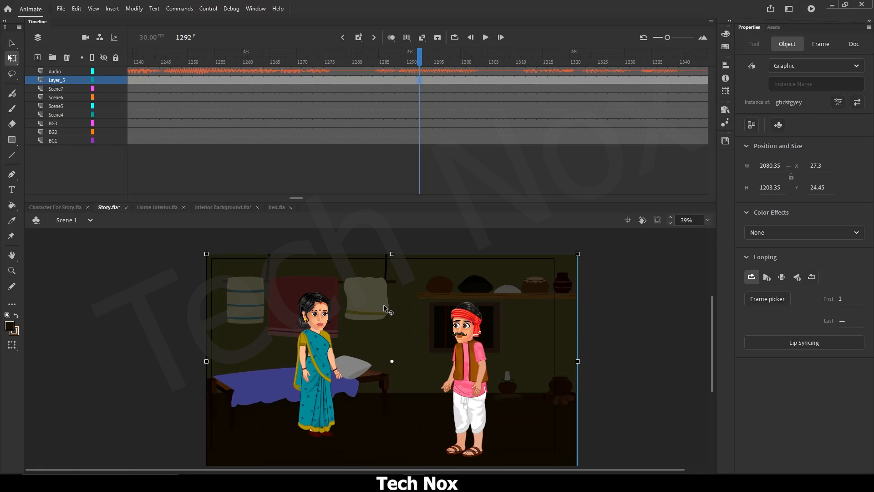
pyautogui.scroll(-1, 383, 304)
pyautogui.click(486, 37)
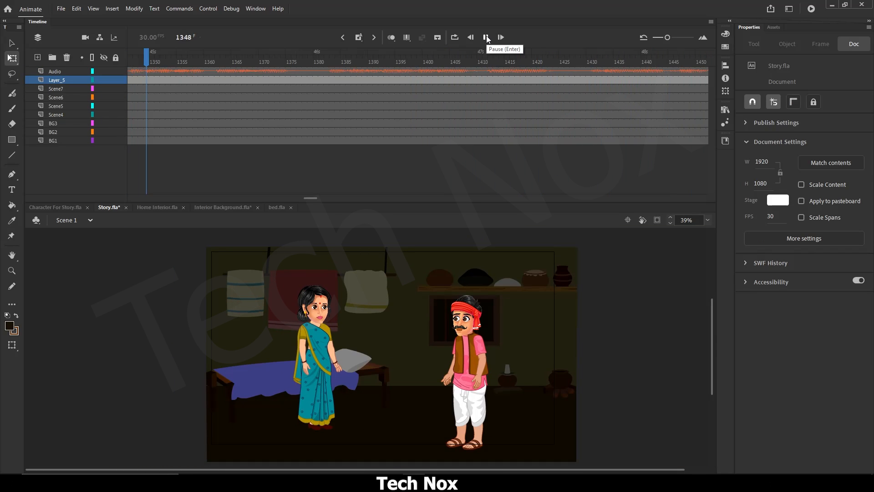
pyautogui.click(486, 37)
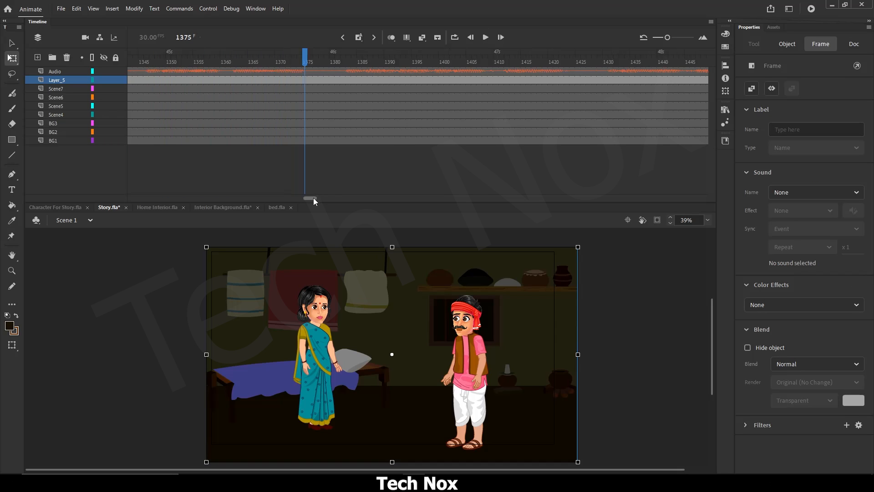
# Step: Play the scene from frame 1233 and stop at frame 1281 to locate where the shot ends
pyautogui.moveTo(314, 198); pyautogui.dragTo(306, 174)
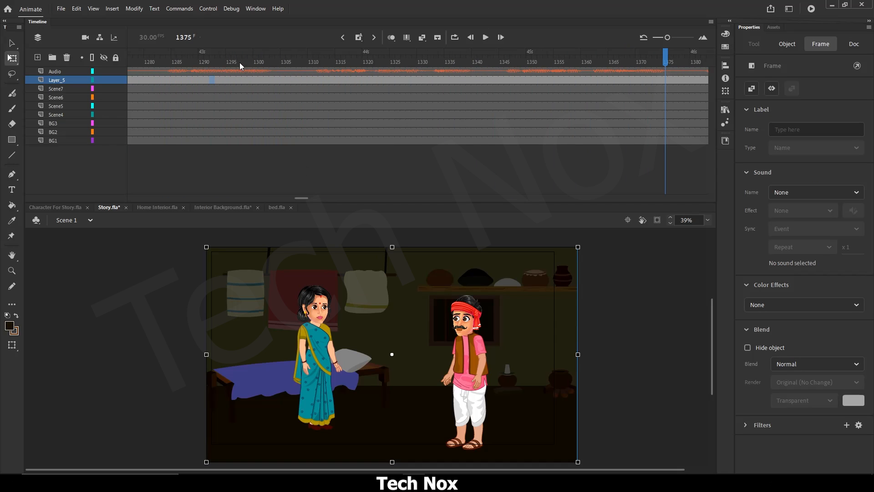
pyautogui.moveTo(243, 58); pyautogui.dragTo(316, 155)
pyautogui.moveTo(305, 198); pyautogui.dragTo(294, 102)
pyautogui.click(253, 55)
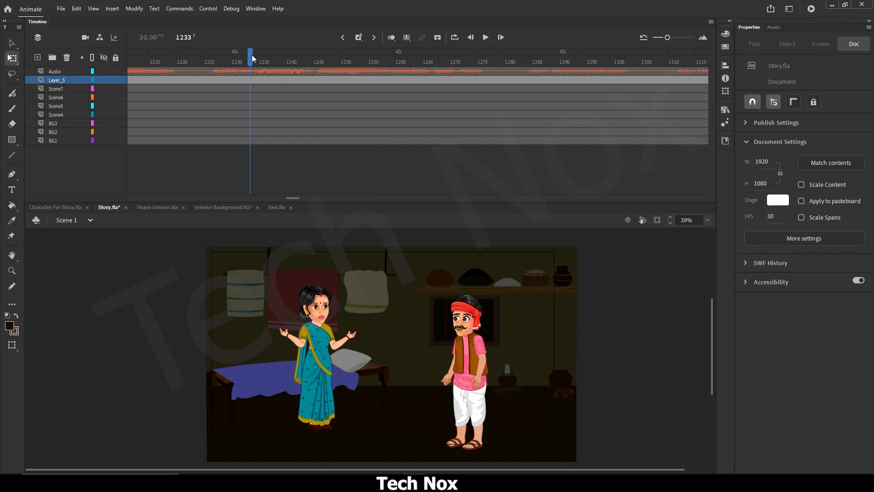
pyautogui.click(486, 37)
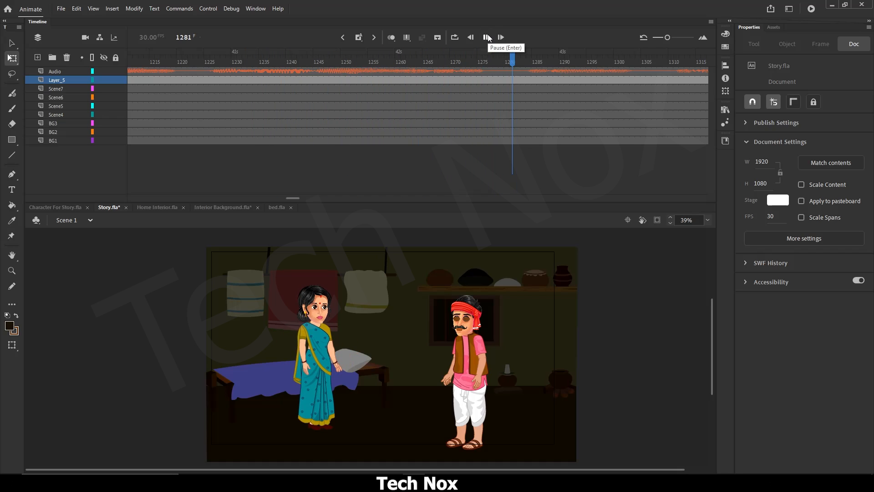
pyautogui.click(487, 37)
pyautogui.click(513, 60)
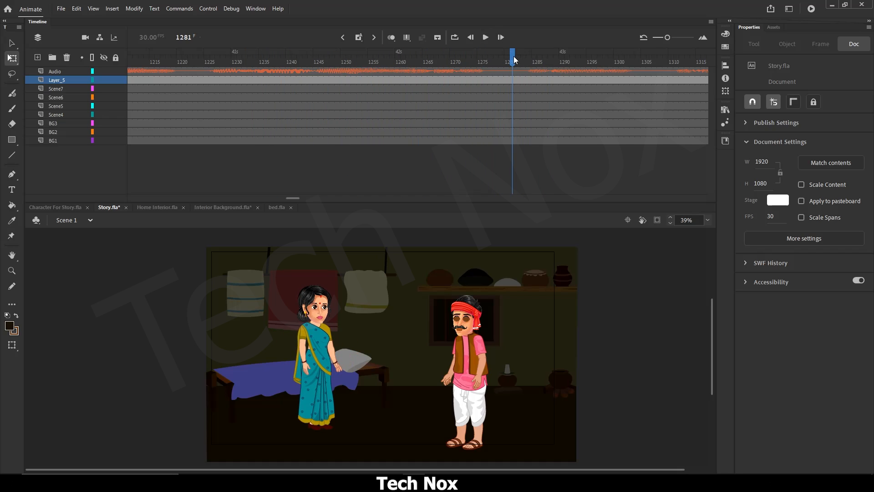
# Step: Insert a blank keyframe on Layer_5 at frame 1281 and save the file
pyautogui.click(514, 80)
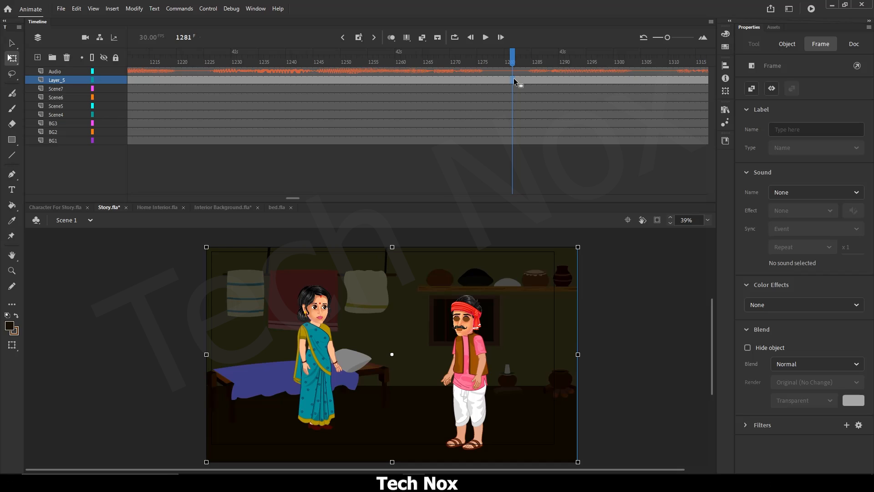
pyautogui.press('F7')
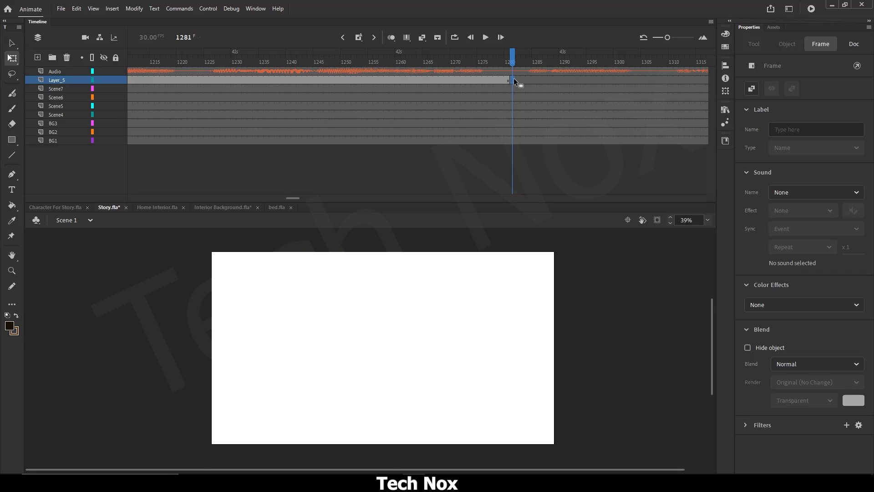
pyautogui.hotkey('ctrl', 's')
# Step: Go to the Layer_5 keyframe at frame 698 and enlarge the room scene graphic to about 2255 by 1304 px
pyautogui.moveTo(291, 199); pyautogui.dragTo(242, 204)
pyautogui.moveTo(236, 204); pyautogui.dragTo(222, 205)
pyautogui.click(300, 61)
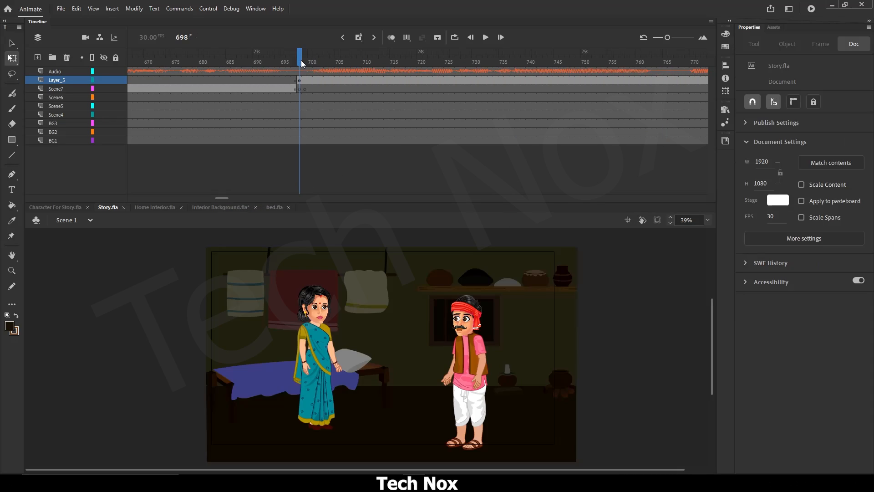
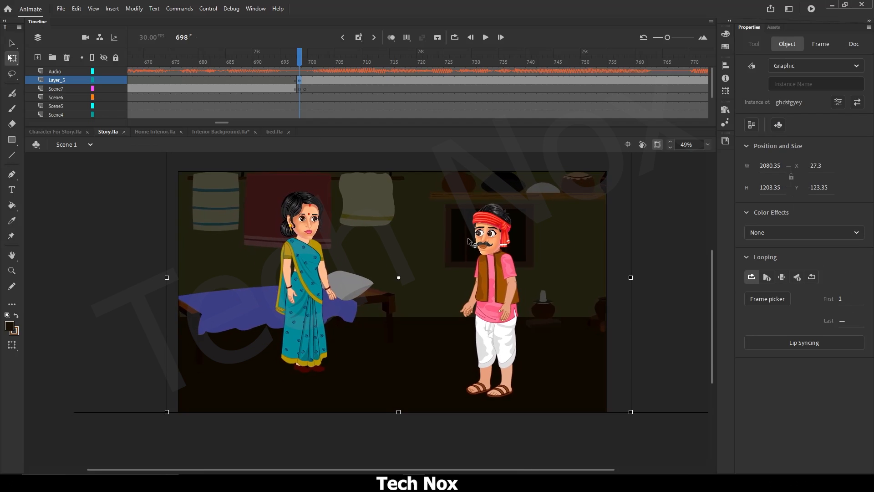
pyautogui.moveTo(607, 168)
pyautogui.mouseDown()
pyautogui.moveTo(588, 166)
pyautogui.moveTo(610, 162)
pyautogui.mouseUp()
pyautogui.moveTo(480, 279); pyautogui.dragTo(481, 276)
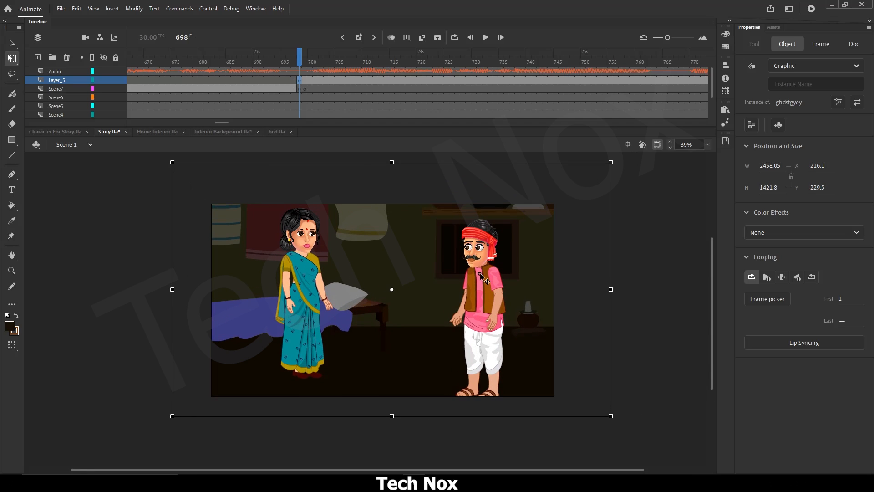
pyautogui.hotkey('ctrl', 'z')
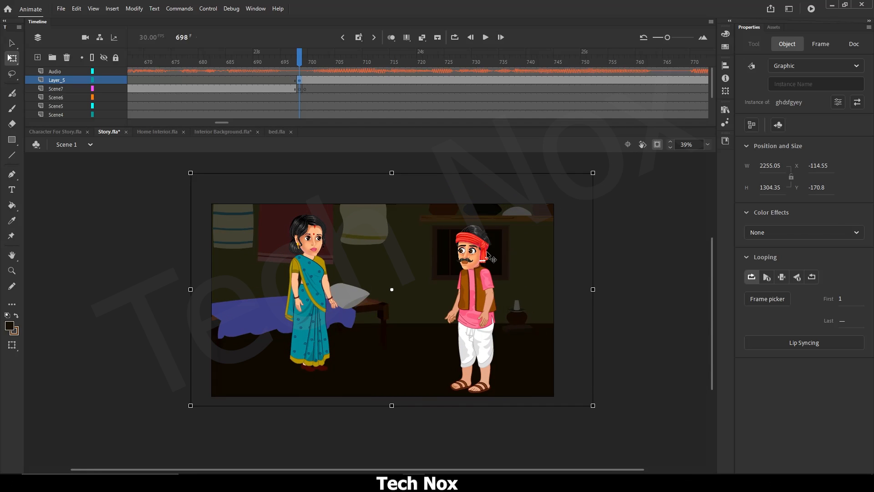
# Step: Play the enlarged scene from frame 698 and review the woman's gesture again from frame 763
pyautogui.click(279, 63)
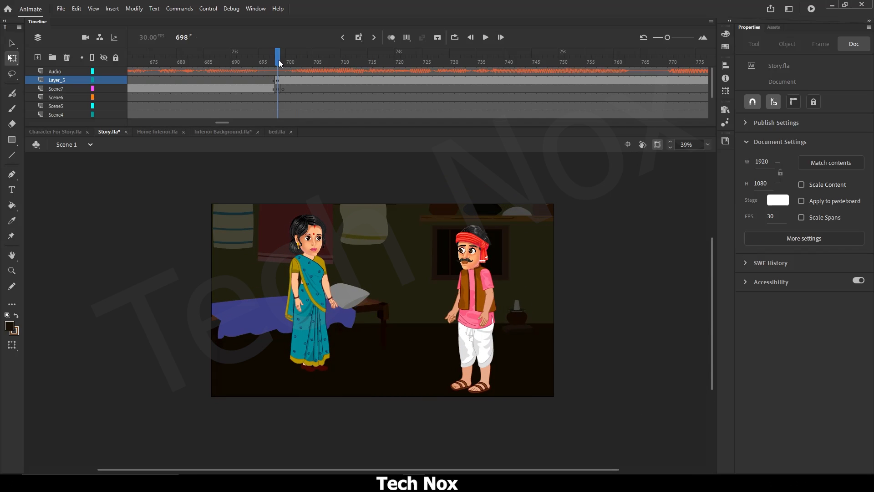
pyautogui.click(484, 42)
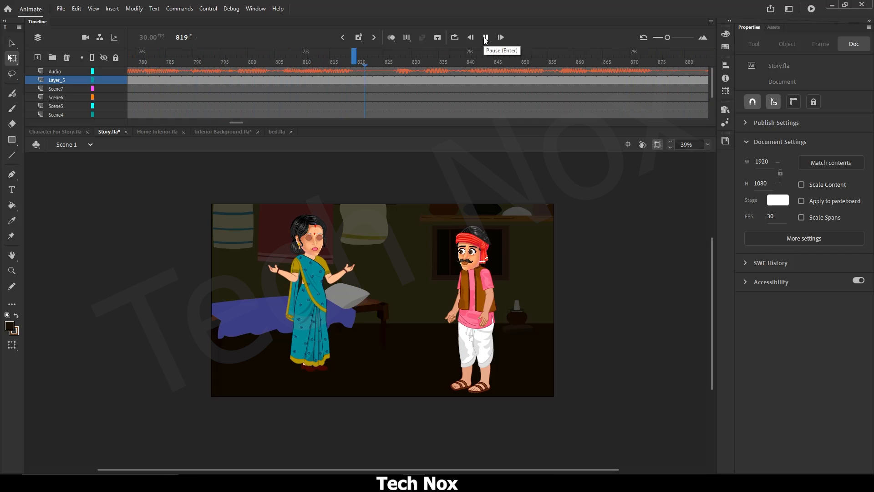
pyautogui.click(485, 39)
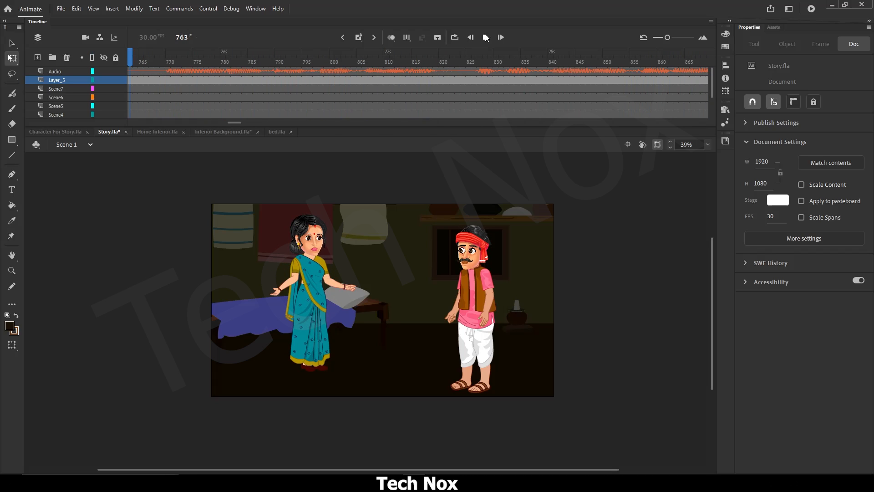
pyautogui.click(486, 38)
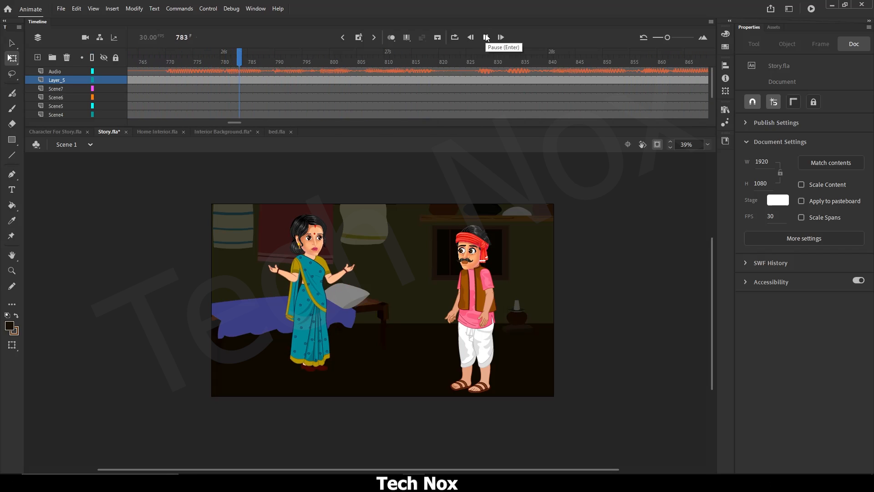
pyautogui.click(486, 37)
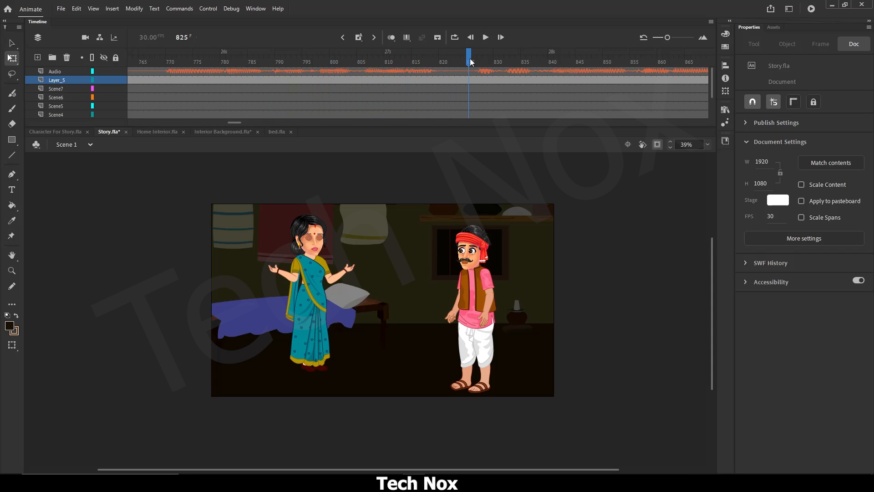
# Step: Insert a keyframe on Layer_5 at frame 823 and enlarge the scene graphic to about 3597 by 2081 px, framing the woman in close-up
pyautogui.moveTo(472, 63); pyautogui.dragTo(459, 62)
pyautogui.click(458, 80)
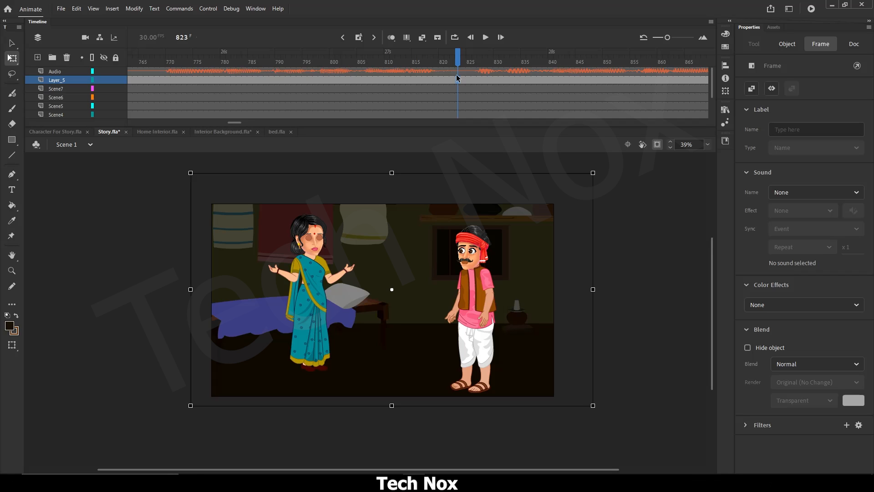
pyautogui.press('F6')
pyautogui.click(457, 81)
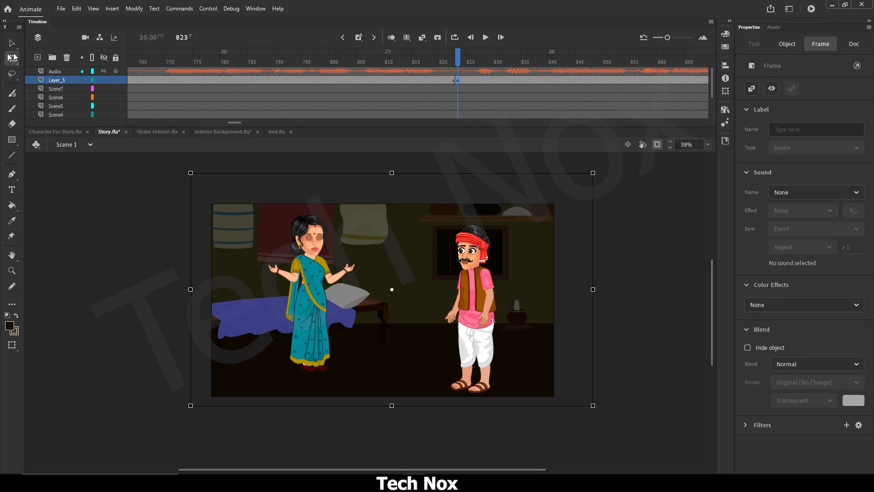
pyautogui.moveTo(594, 172); pyautogui.dragTo(712, 104)
pyautogui.moveTo(389, 257); pyautogui.dragTo(504, 303)
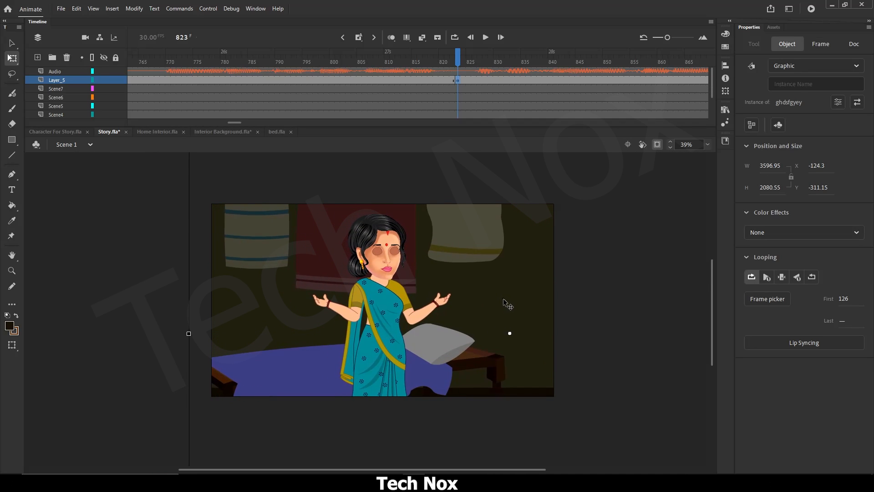
# Step: Fit the stage in view and play the cut to the woman's close-up from frame 793
pyautogui.hotkey('ctrl', '2')
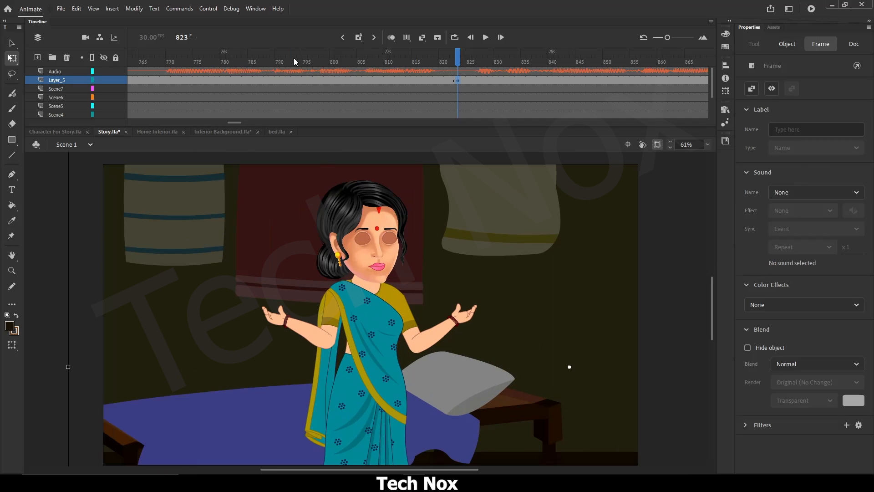
pyautogui.click(294, 59)
pyautogui.click(485, 37)
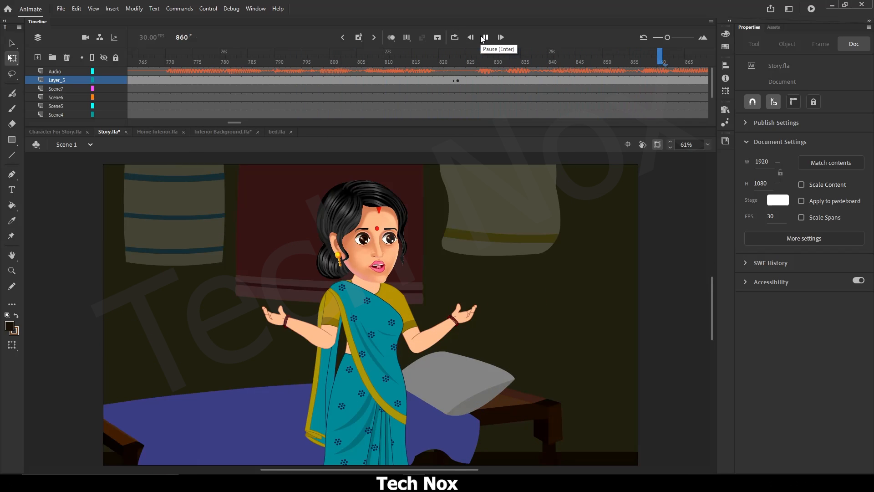
# Step: Insert a keyframe on Layer_5 at frame 880 and shift the scene graphic to about X -1568, Y -421, framing the man in close-up
pyautogui.click(483, 36)
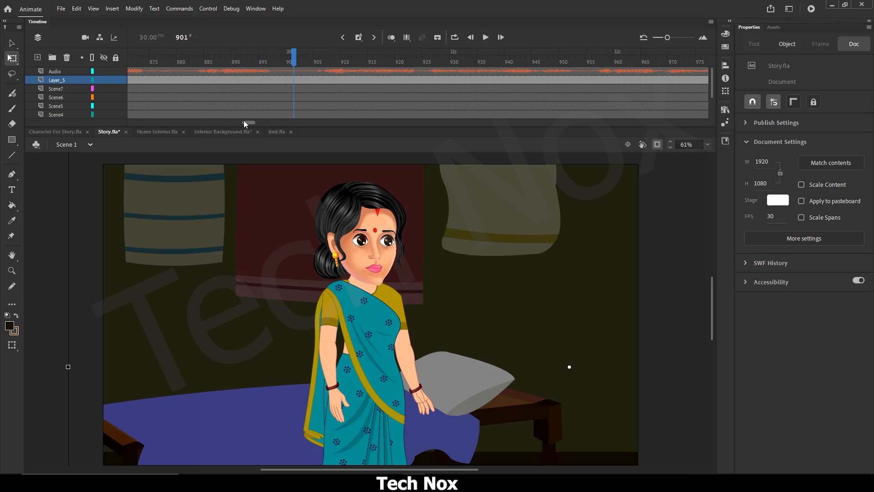
pyautogui.moveTo(245, 121); pyautogui.dragTo(240, 122)
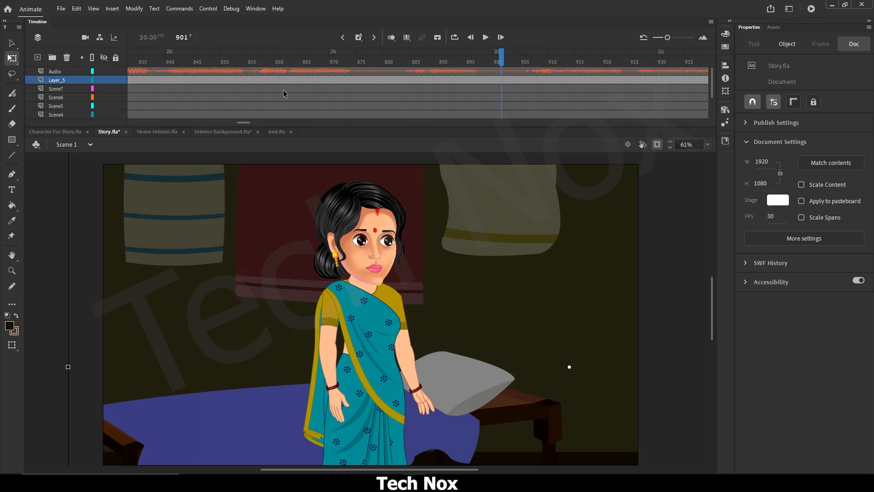
pyautogui.click(364, 54)
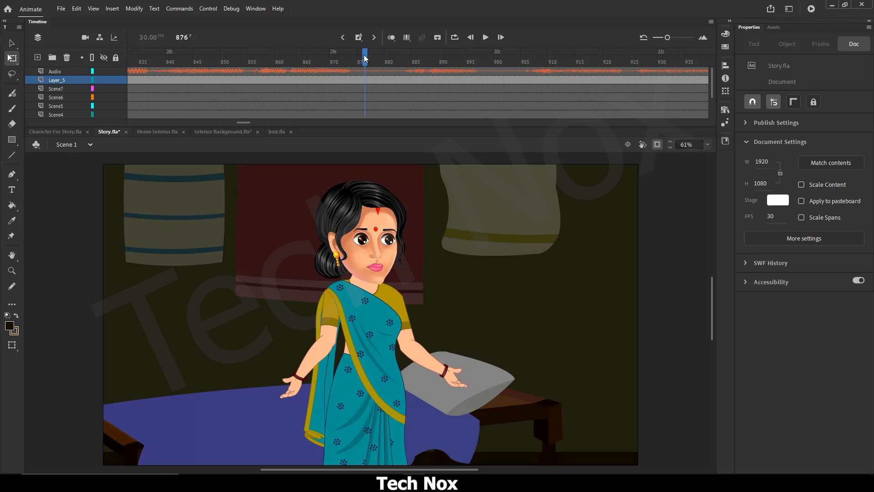
pyautogui.moveTo(369, 58); pyautogui.dragTo(381, 68)
pyautogui.click(382, 81)
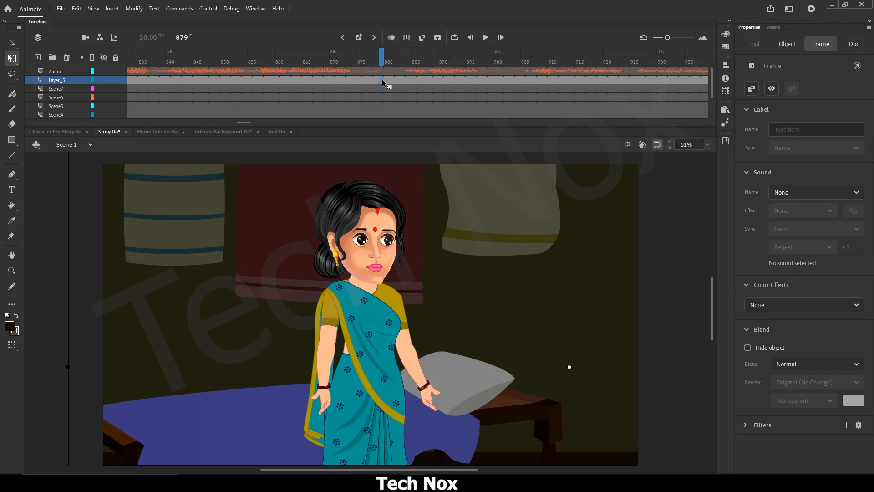
pyautogui.click(387, 80)
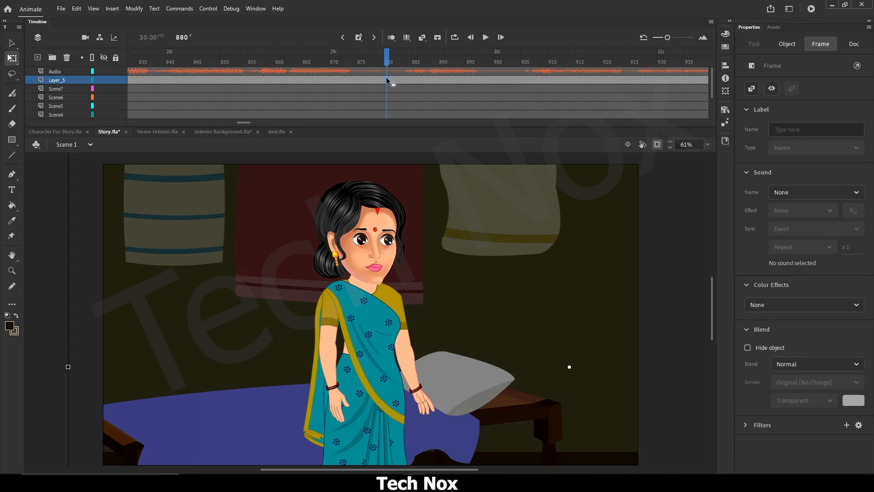
pyautogui.press('F6')
pyautogui.moveTo(489, 240); pyautogui.dragTo(286, 241)
pyautogui.moveTo(549, 275); pyautogui.dragTo(349, 244)
pyautogui.scroll(-1, 379, 265)
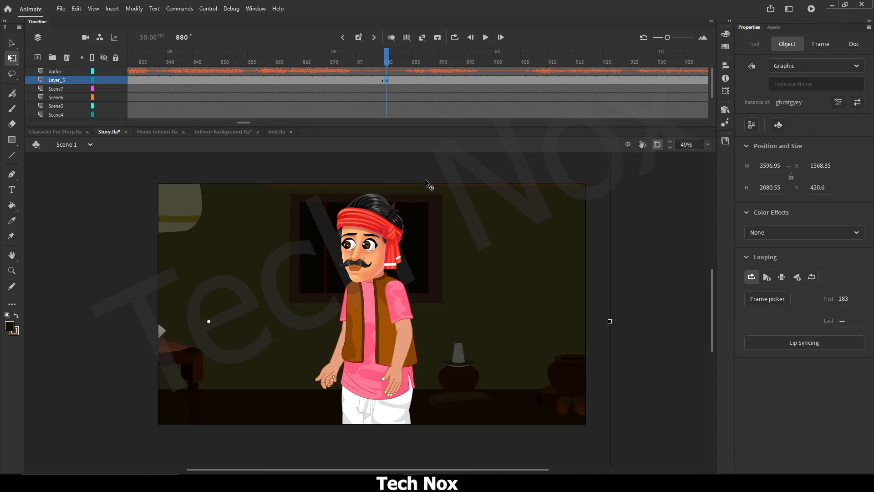
# Step: Play the cut from the woman to the man's close-up, starting shortly before frame 880
pyautogui.click(287, 61)
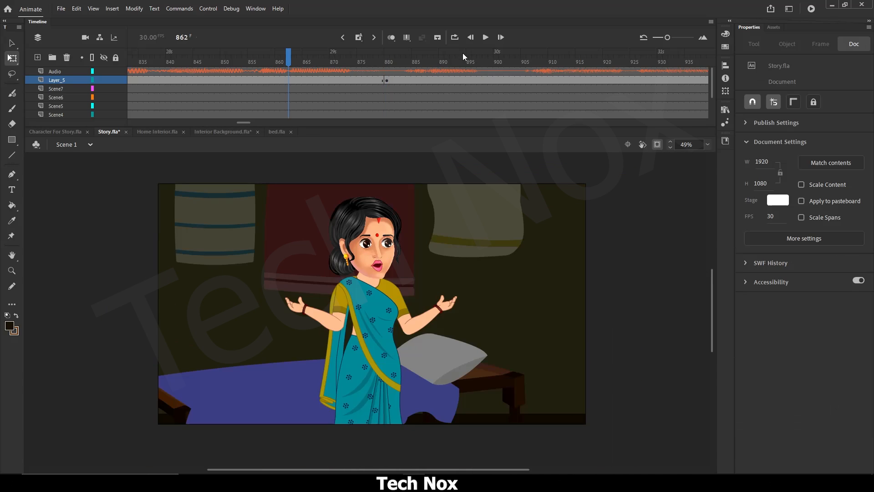
pyautogui.moveTo(289, 58); pyautogui.dragTo(349, 56)
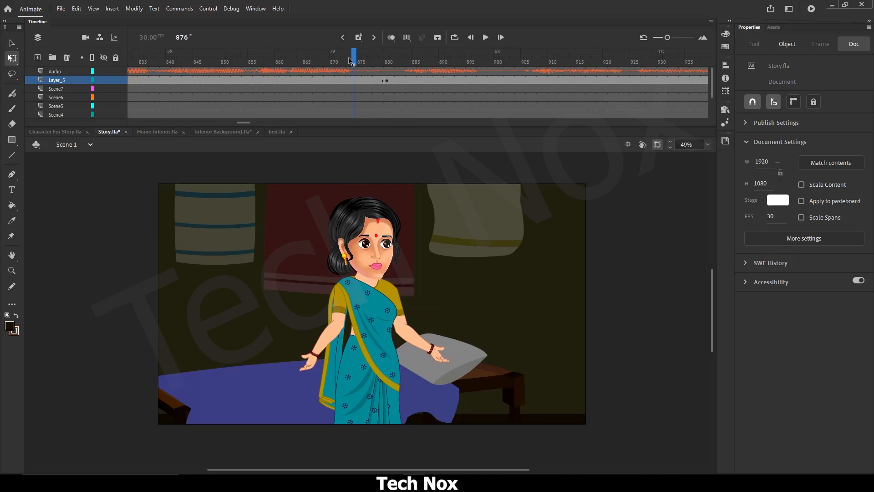
pyautogui.click(485, 37)
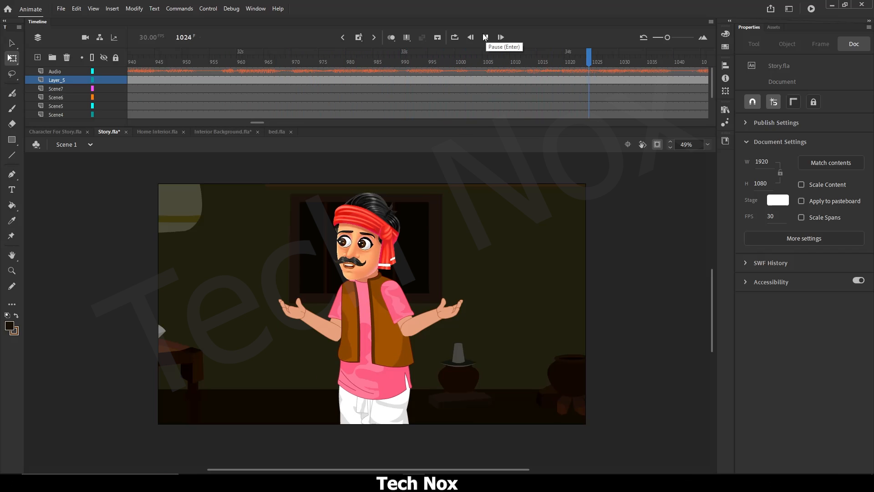
pyautogui.click(485, 37)
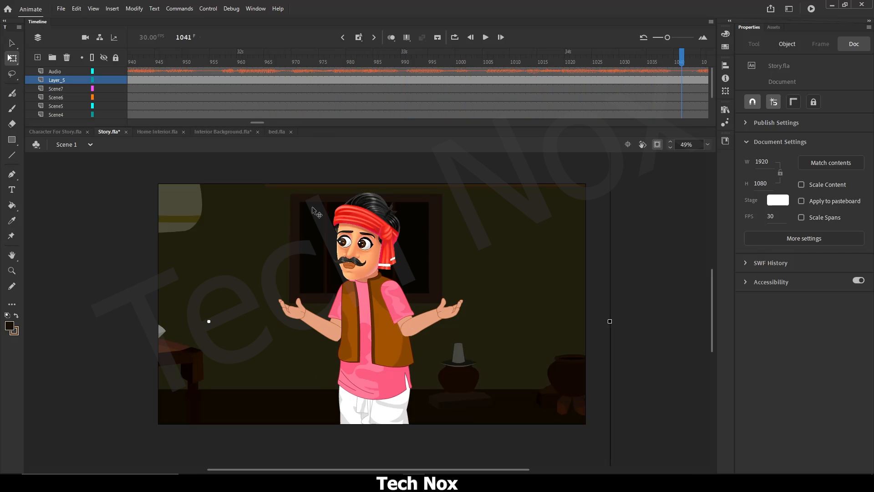
# Step: At the Layer_5 keyframe on frame 880, reduce the scene graphic to about 2658 by 1537 px and reposition it to show both characters
pyautogui.moveTo(253, 124); pyautogui.dragTo(237, 121)
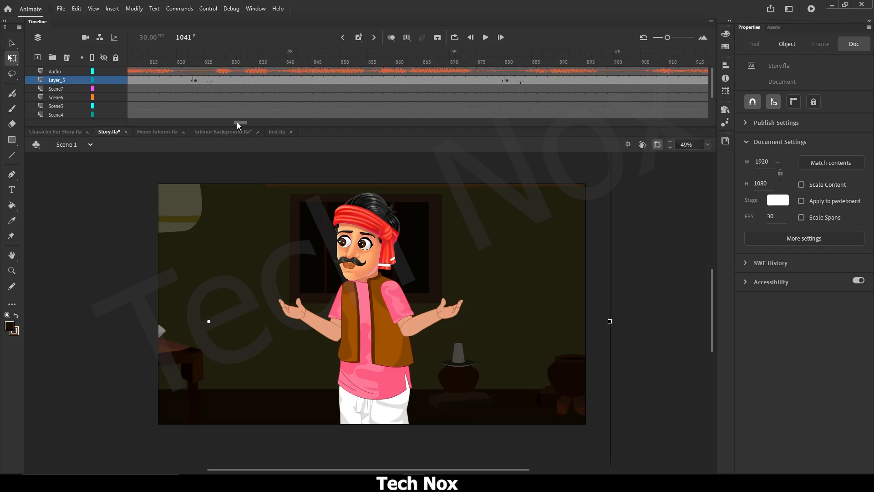
pyautogui.click(471, 80)
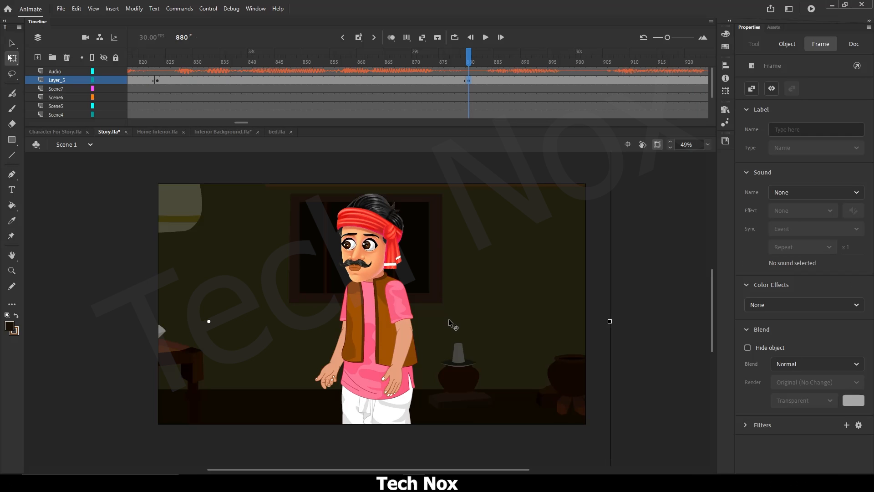
pyautogui.scroll(-2, 472, 282)
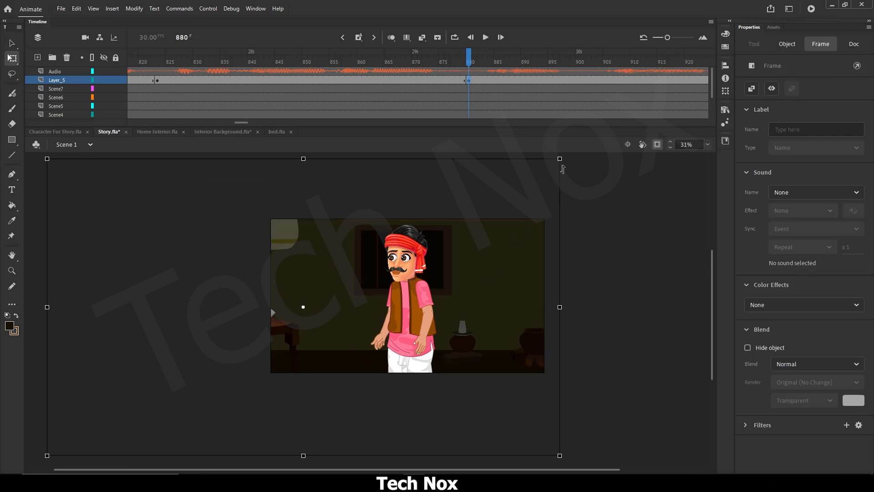
pyautogui.moveTo(559, 159); pyautogui.dragTo(494, 196)
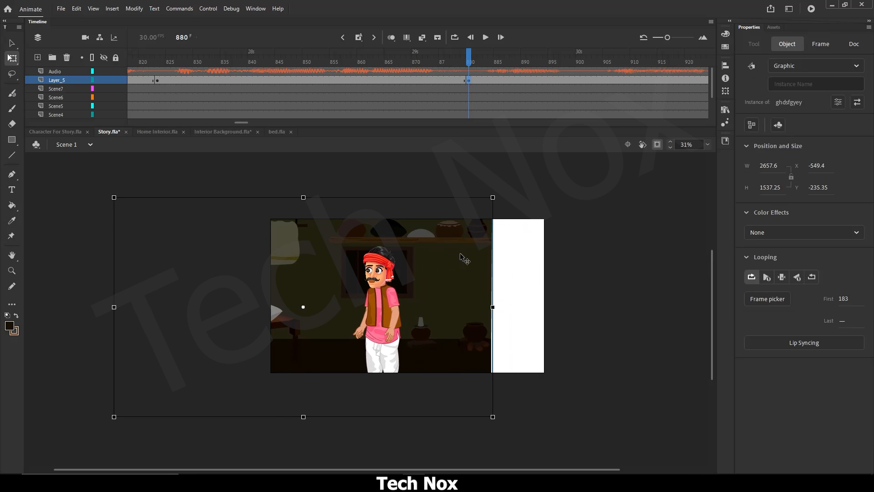
pyautogui.moveTo(385, 278); pyautogui.dragTo(481, 267)
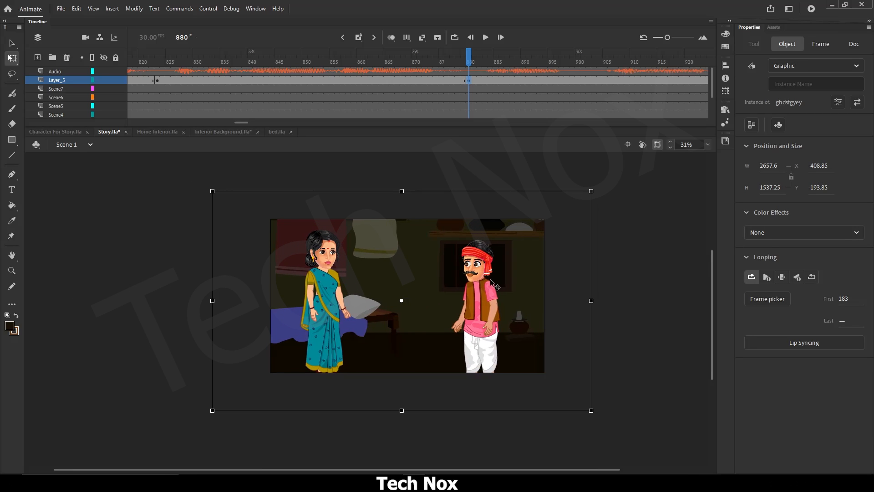
pyautogui.scroll(1, 494, 285)
pyautogui.scroll(1, 494, 285)
pyautogui.moveTo(473, 282); pyautogui.dragTo(473, 269)
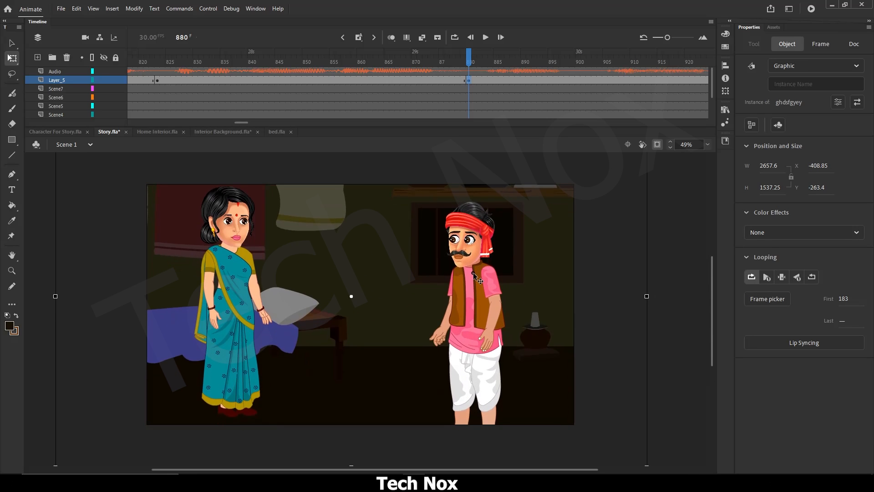
# Step: Insert a keyframe on Layer_5 at frame 954 and enlarge the scene graphic to about 3666 by 2120 px, centring the man in close-up
pyautogui.click(486, 37)
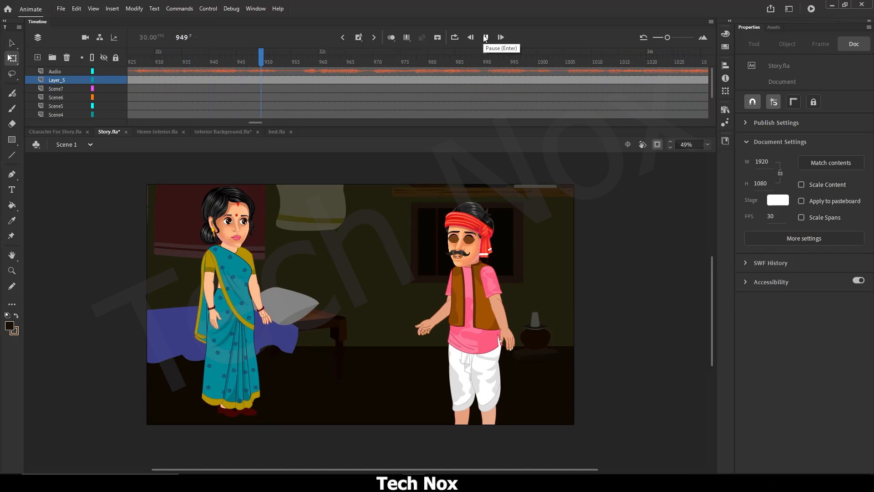
pyautogui.click(485, 37)
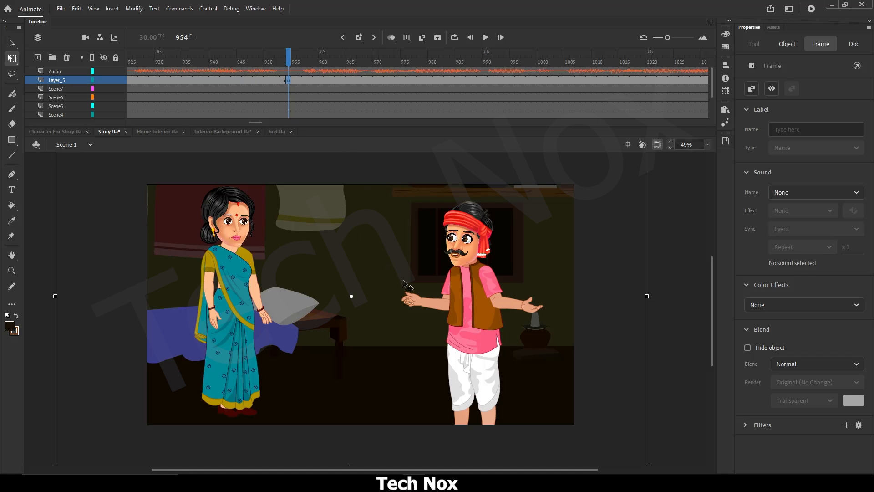
pyautogui.scroll(-3, 407, 284)
pyautogui.moveTo(422, 282); pyautogui.dragTo(381, 282)
pyautogui.moveTo(486, 210); pyautogui.dragTo(545, 173)
pyautogui.scroll(3, 388, 318)
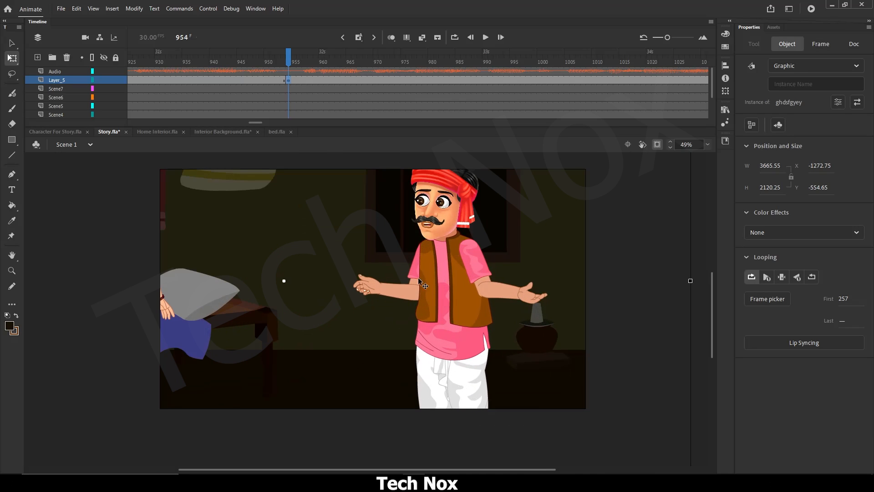
pyautogui.moveTo(435, 270); pyautogui.dragTo(357, 297)
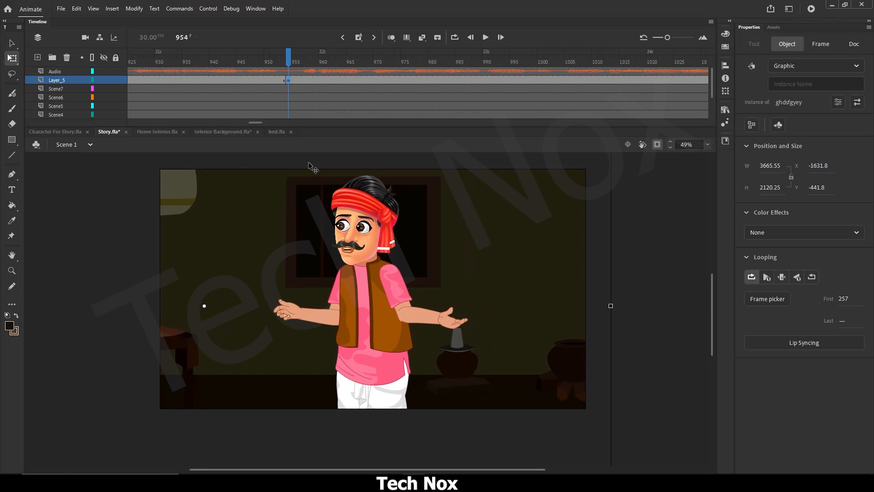
# Step: Play the cut from the two-character shot to the man's close-up through the end of his gesture
pyautogui.moveTo(253, 121); pyautogui.dragTo(242, 122)
pyautogui.click(254, 59)
pyautogui.click(486, 38)
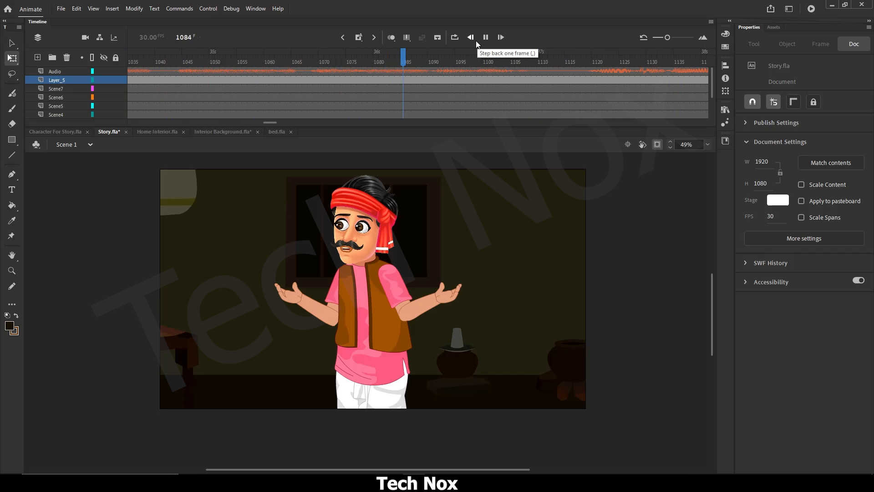
pyautogui.click(475, 41)
# Step: Insert a keyframe on Layer_5 at frame 1114 and shift the scene graphic so the woman is framed in close-up
pyautogui.moveTo(569, 60); pyautogui.dragTo(562, 81)
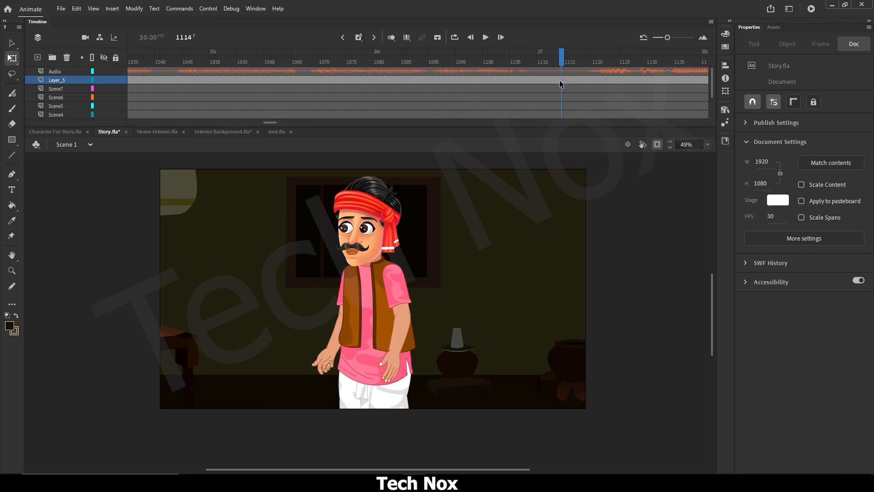
pyautogui.moveTo(271, 123); pyautogui.dragTo(274, 122)
pyautogui.click(486, 37)
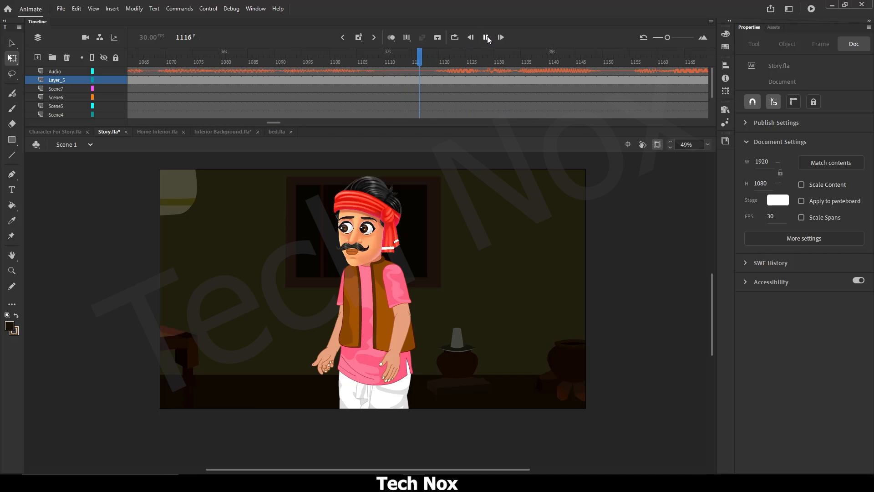
pyautogui.click(486, 37)
pyautogui.click(408, 66)
pyautogui.click(407, 79)
pyautogui.press('F6')
pyautogui.moveTo(309, 250); pyautogui.dragTo(463, 249)
pyautogui.moveTo(303, 216); pyautogui.dragTo(452, 229)
# Step: Play the cut to the woman from frame 1094, and replay the whole conversation from about frame 698
pyautogui.moveTo(383, 61); pyautogui.dragTo(301, 63)
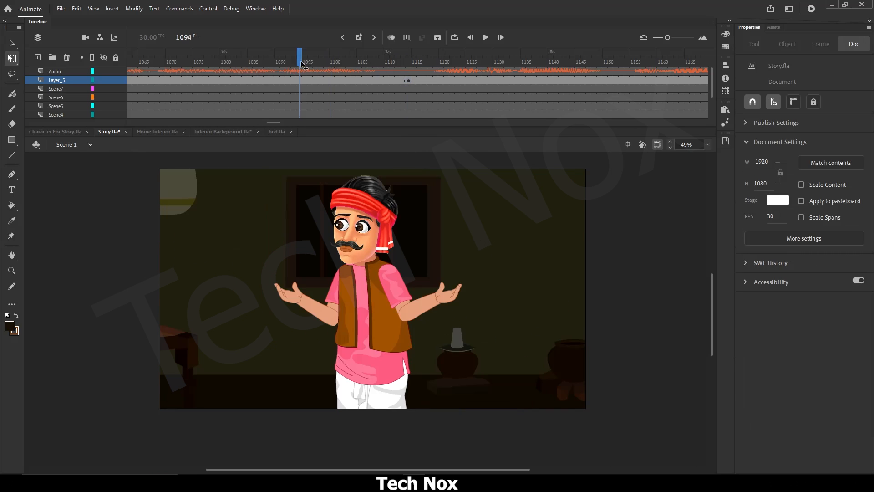
pyautogui.click(485, 38)
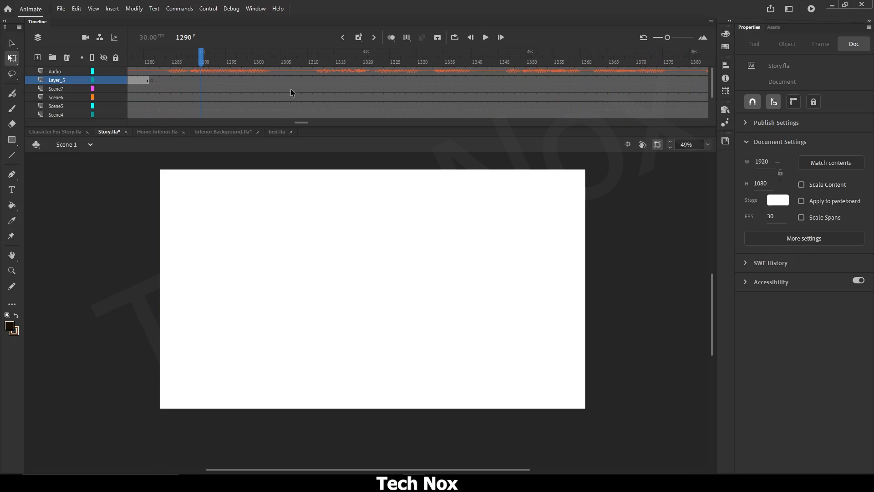
pyautogui.moveTo(300, 121); pyautogui.dragTo(283, 123)
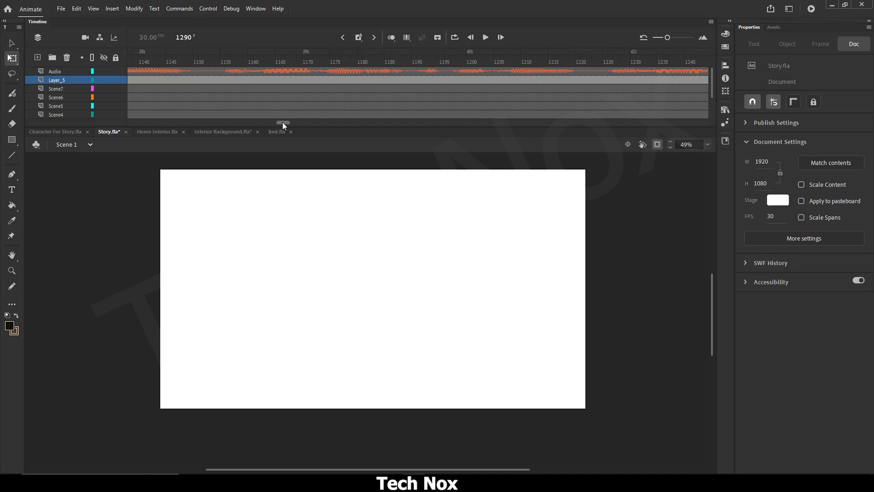
pyautogui.moveTo(282, 122); pyautogui.dragTo(220, 123)
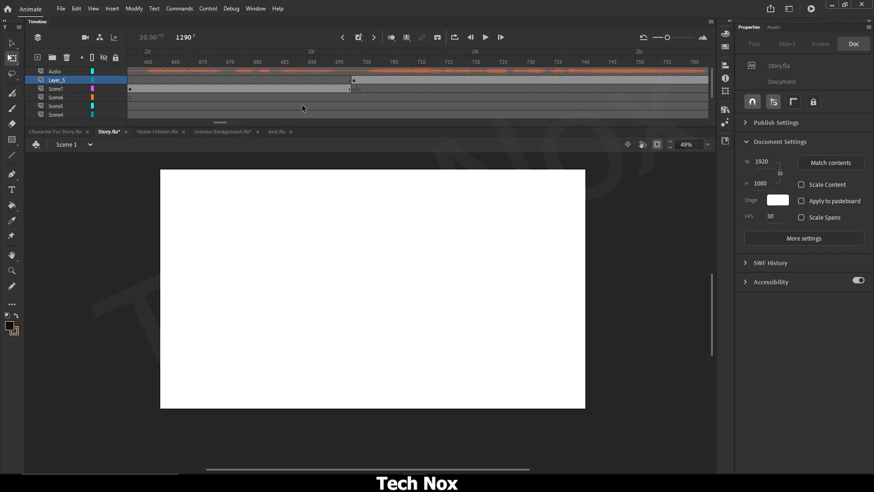
pyautogui.click(352, 62)
pyautogui.click(485, 38)
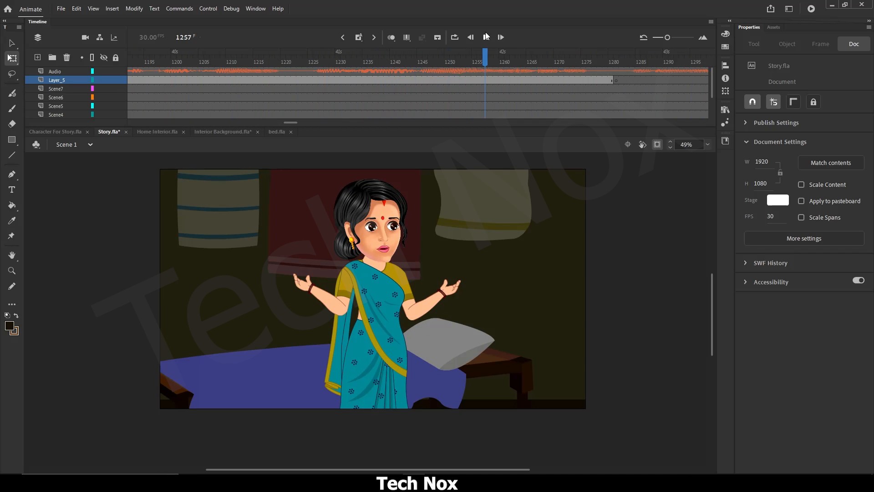
# Step: Play the audio from frame 1281, past the end of the Layer_5 scene
pyautogui.moveTo(293, 124)
pyautogui.mouseDown()
pyautogui.moveTo(242, 129)
pyautogui.moveTo(300, 125)
pyautogui.mouseUp()
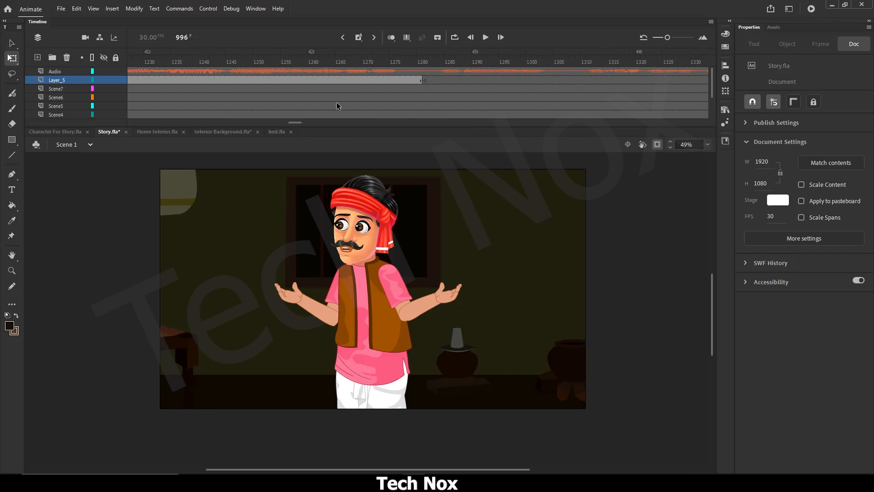
pyautogui.click(310, 82)
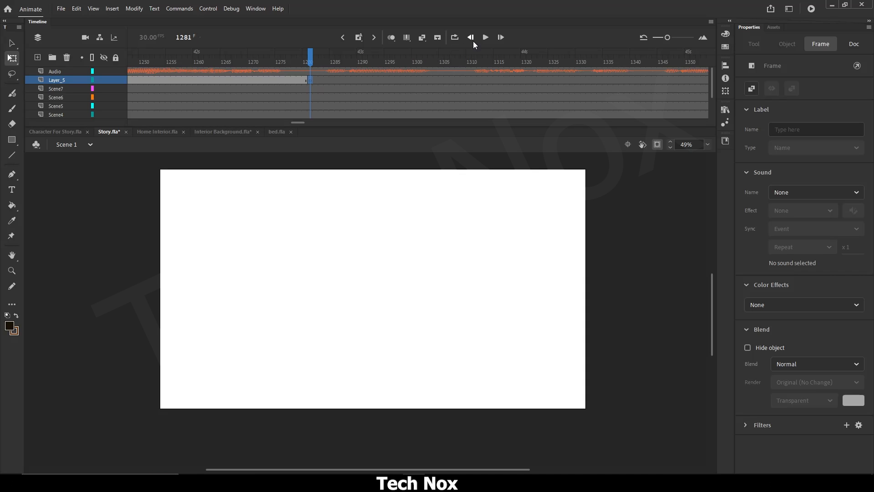
pyautogui.click(488, 38)
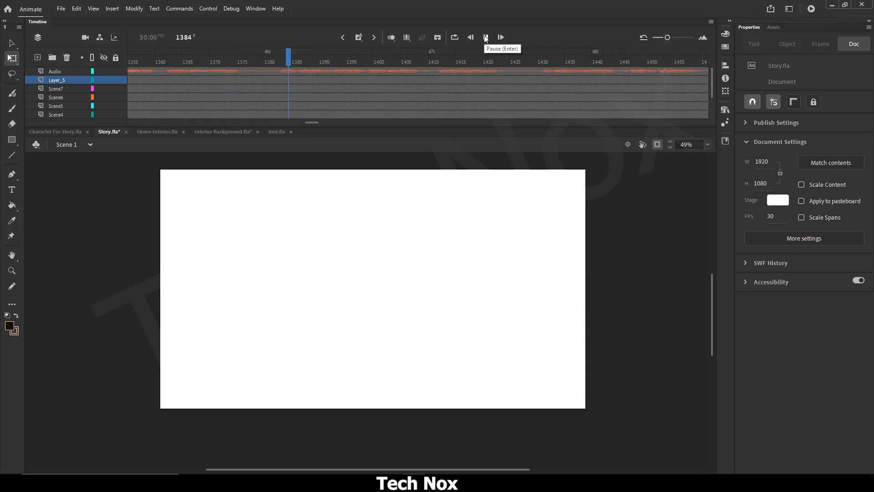
pyautogui.click(485, 37)
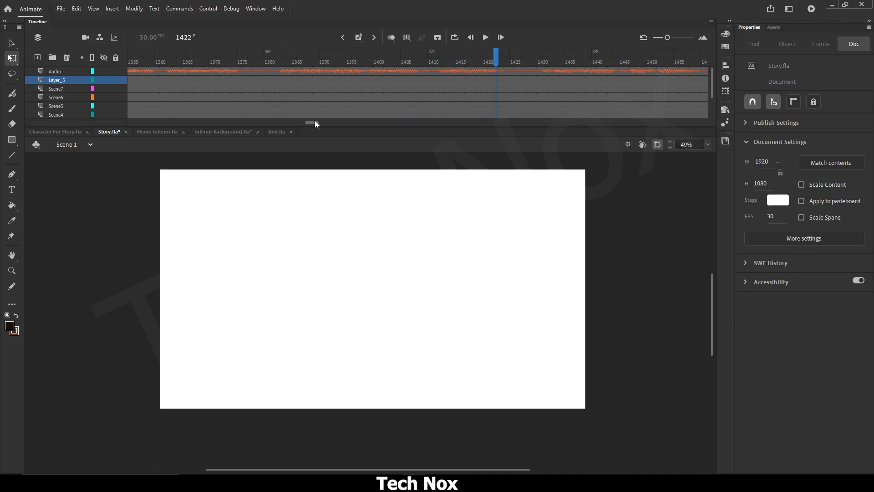
# Step: Add a new layer above Layer_5 for the shot starting at frame 1281, and switch to the Interior Background.fla document
pyautogui.moveTo(315, 121); pyautogui.dragTo(303, 125)
pyautogui.click(216, 81)
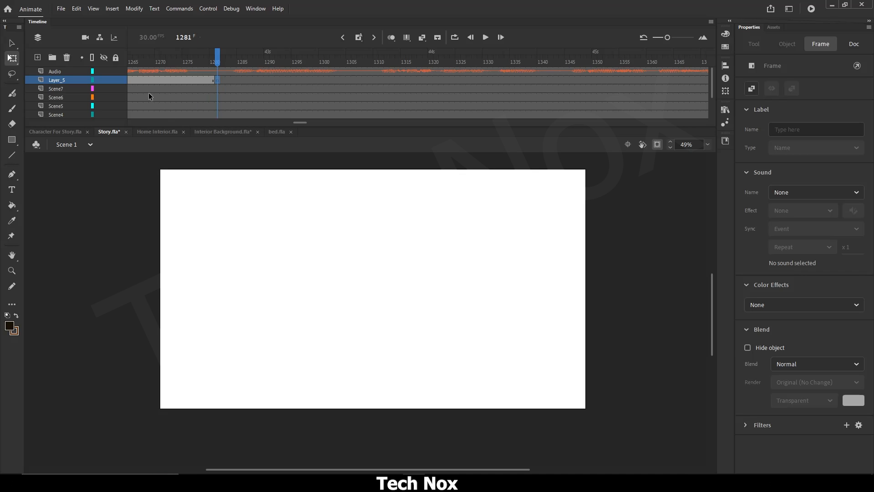
pyautogui.click(34, 57)
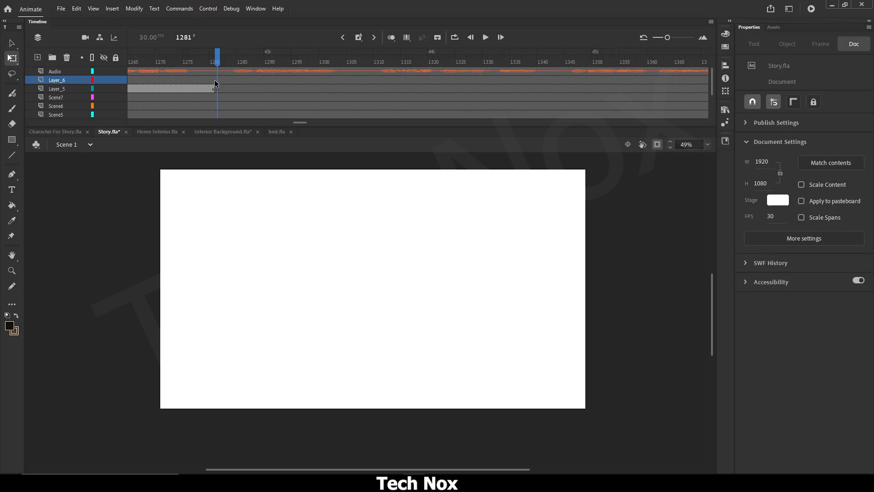
pyautogui.click(214, 80)
pyautogui.click(223, 133)
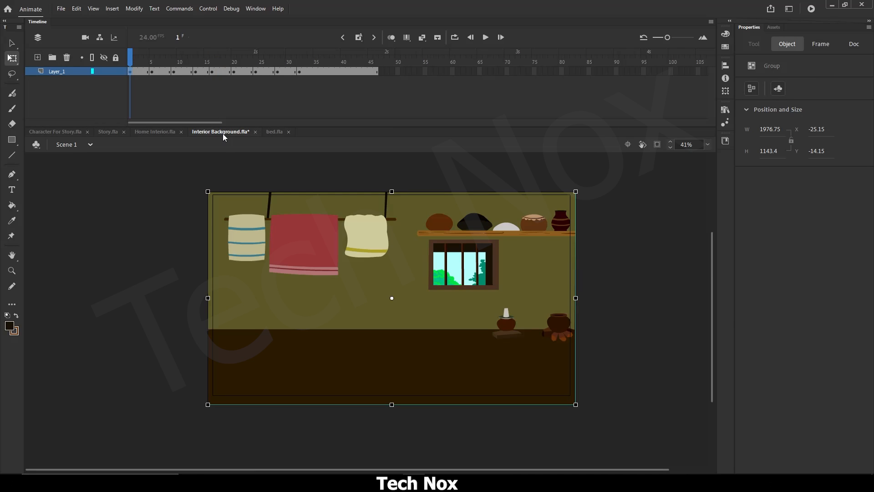
# Step: Copy the blue room background with the open door from frame 20 of the Interior Background.fla document
pyautogui.moveTo(132, 61); pyautogui.dragTo(234, 59)
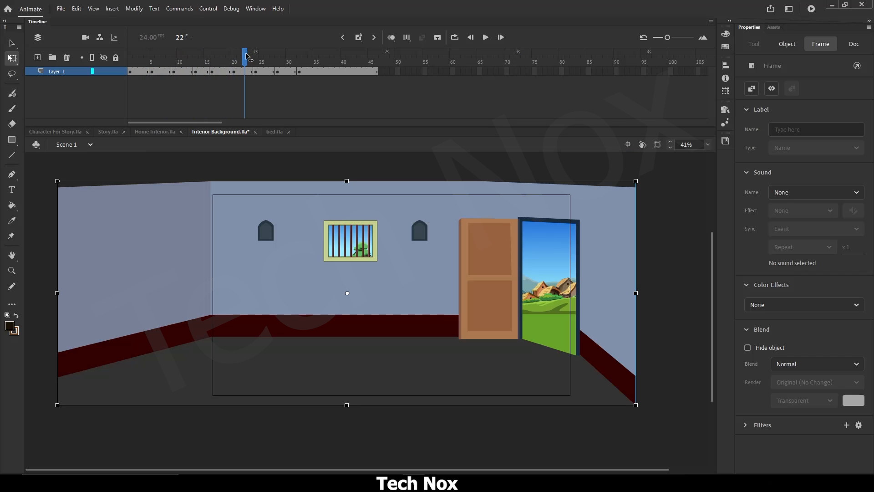
pyautogui.rightClick(409, 324)
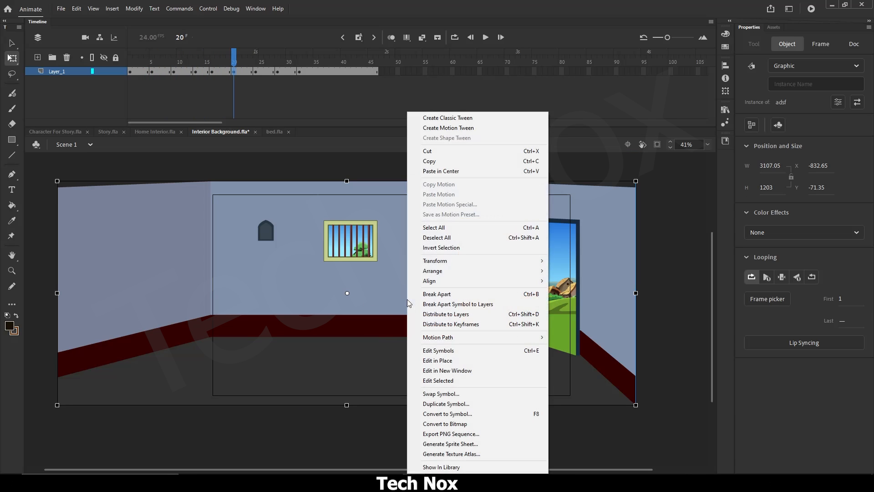
pyautogui.click(431, 162)
# Step: Paste the room background onto Layer_6 at frame 1281 in Story.fla, putting duplicate library items into a folder
pyautogui.click(109, 132)
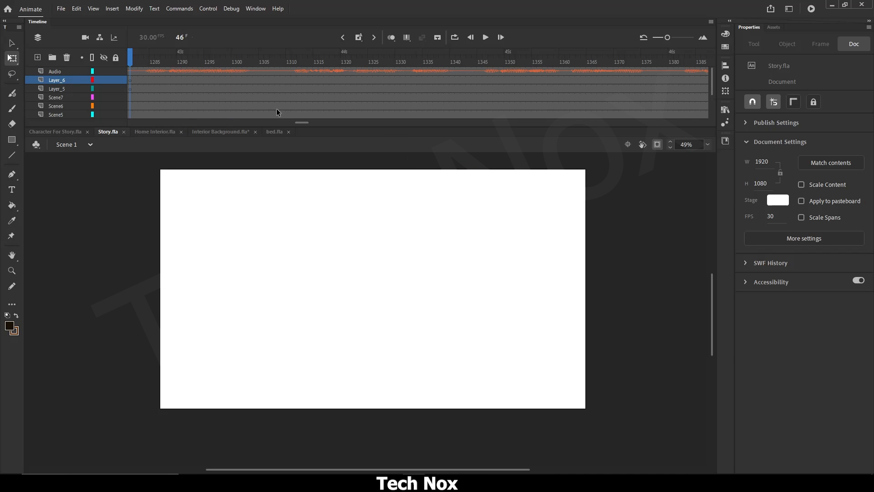
pyautogui.hscroll(-3, 265, 89)
pyautogui.click(244, 80)
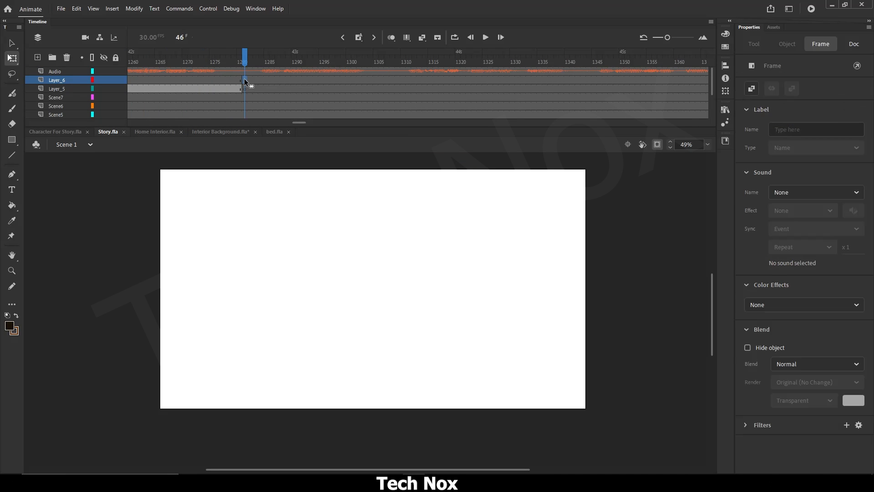
pyautogui.hotkey('ctrl', 'alt', 'v')
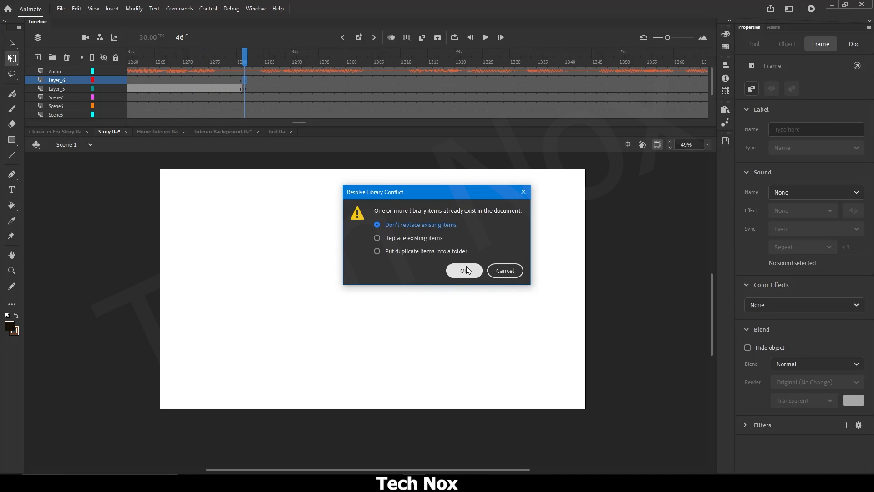
pyautogui.click(433, 251)
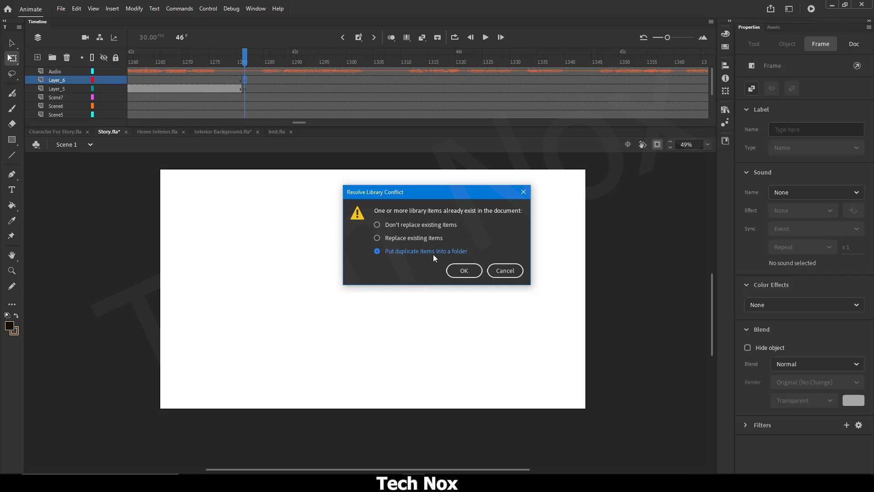
pyautogui.click(459, 272)
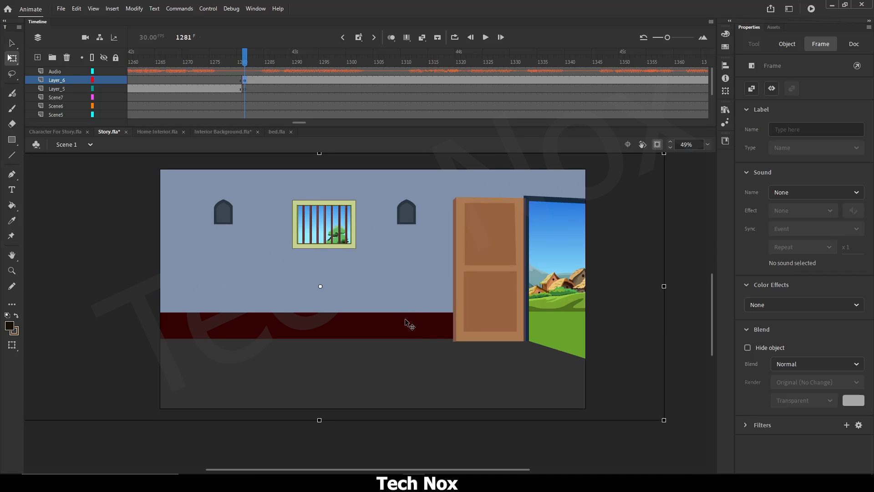
# Step: Enlarge the pasted room background on Layer_6 to about 3525 × 1365 so it extends well beyond the stage
pyautogui.scroll(-2, 405, 319)
pyautogui.moveTo(403, 310)
pyautogui.mouseDown()
pyautogui.moveTo(414, 310)
pyautogui.moveTo(405, 308)
pyautogui.mouseUp()
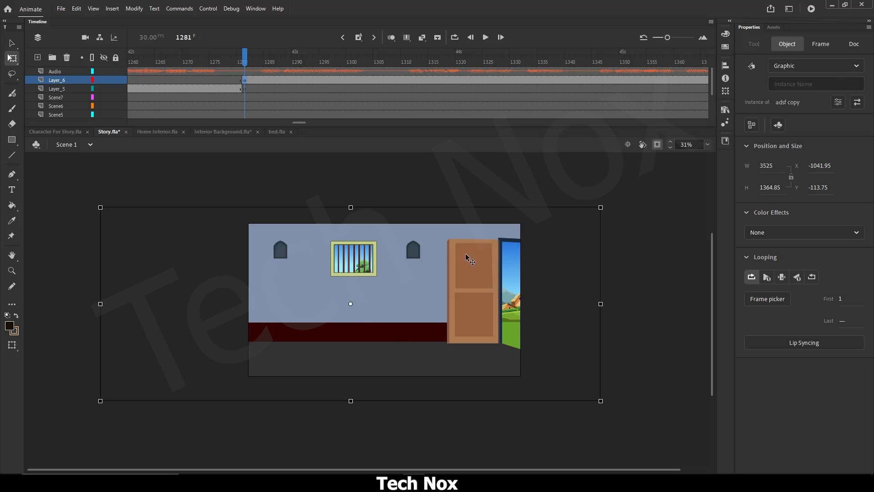
pyautogui.doubleClick(453, 259)
pyautogui.hotkey('ctrl', 'z')
# Step: Examine which parts of the room sit on Layer_2, Layer_3 and Layer_4 inside the background symbol, and return to Scene 1
pyautogui.doubleClick(381, 280)
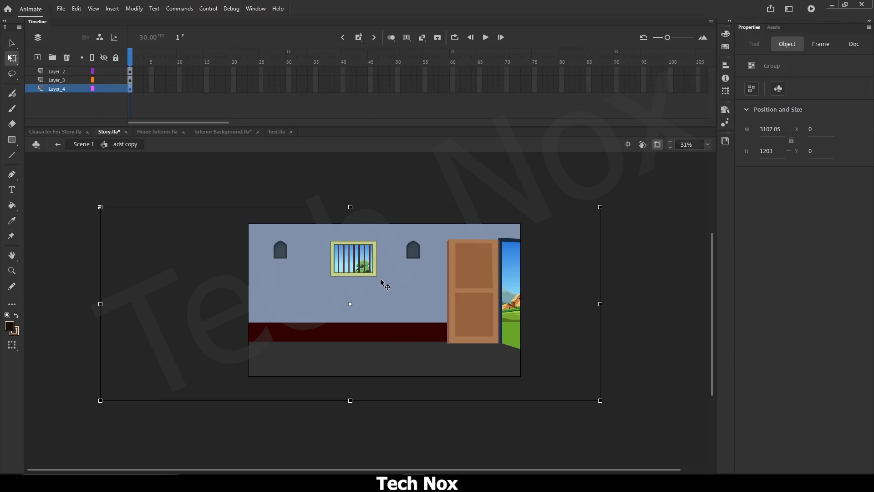
pyautogui.click(103, 90)
pyautogui.click(104, 90)
pyautogui.click(105, 80)
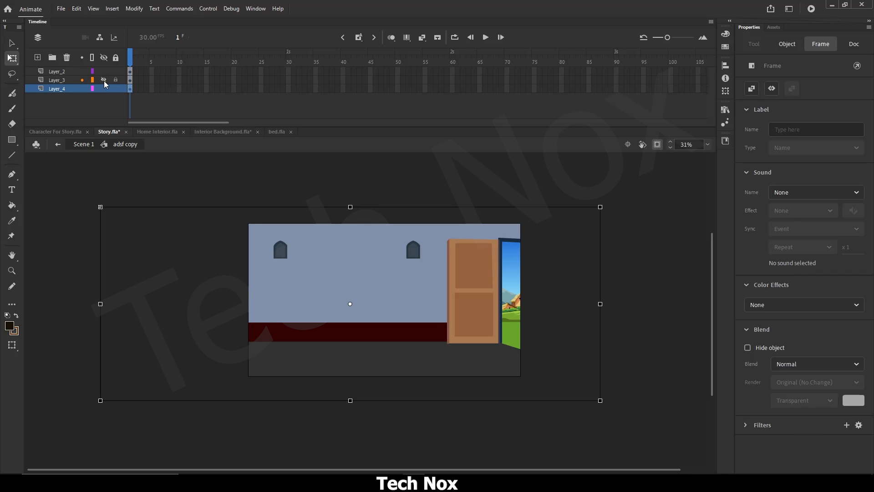
pyautogui.click(103, 80)
pyautogui.click(103, 71)
pyautogui.click(103, 71)
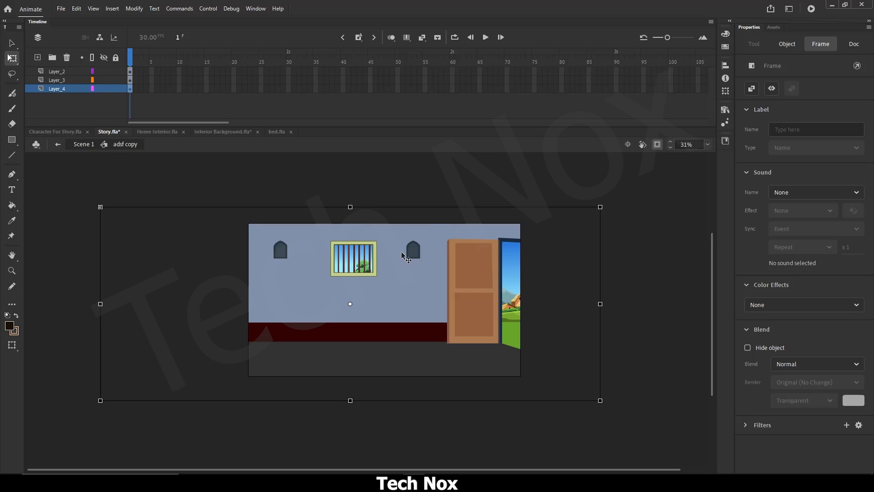
pyautogui.click(85, 144)
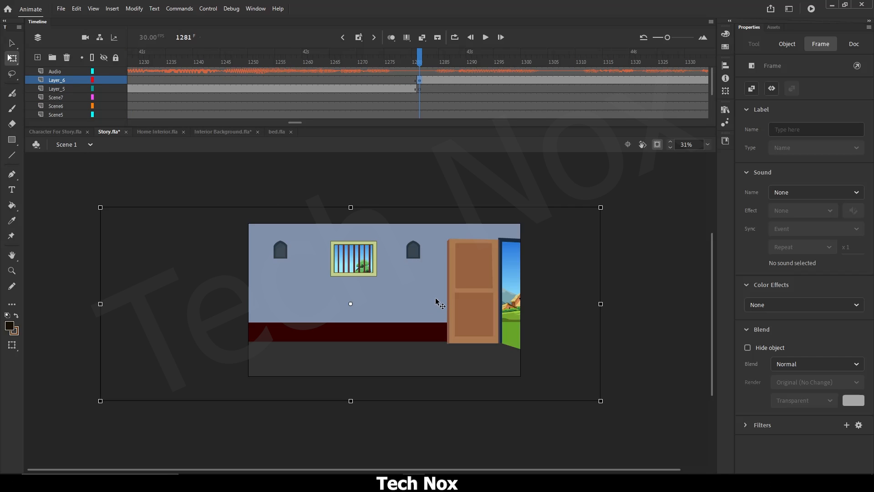
# Step: Convert the room background into a graphic symbol named fghasuy, and add a new layer inside that symbol
pyautogui.press('F8')
pyautogui.write('fghasuy')
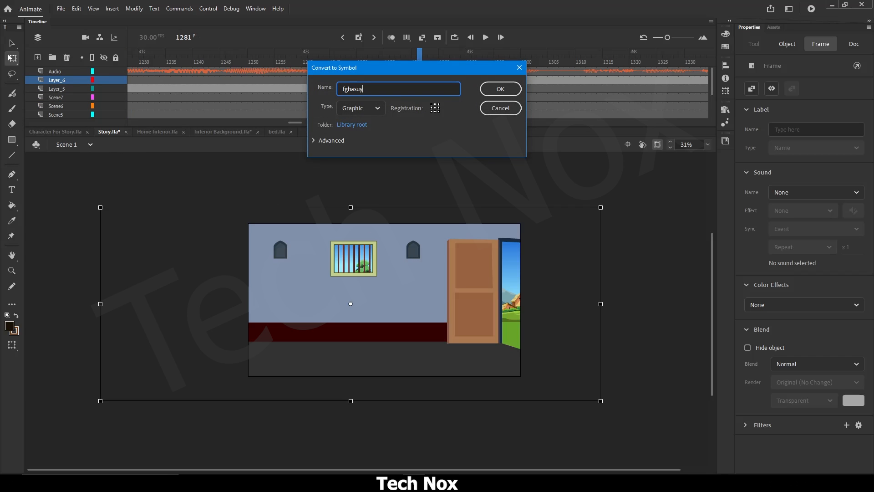
pyautogui.press('Return')
pyautogui.doubleClick(395, 288)
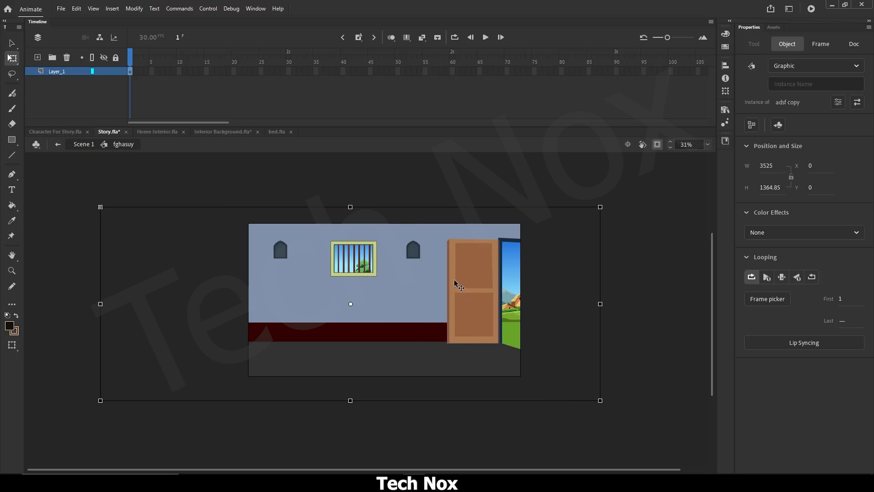
pyautogui.doubleClick(456, 286)
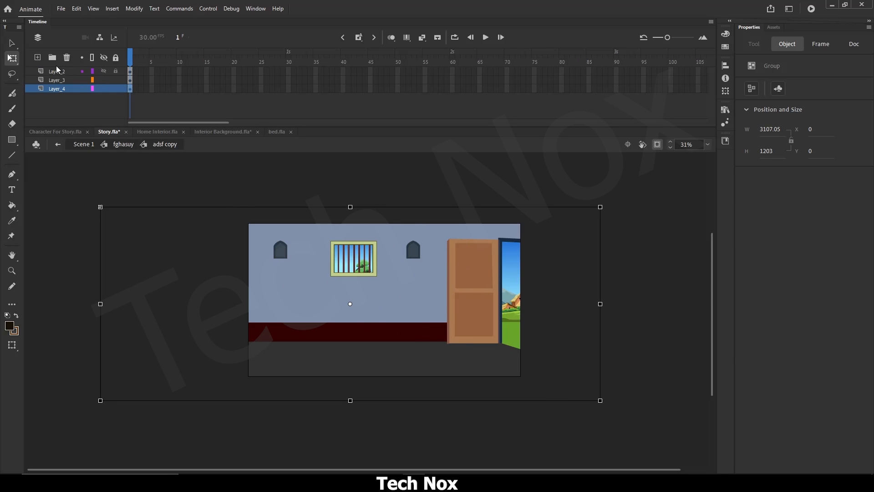
pyautogui.click(122, 144)
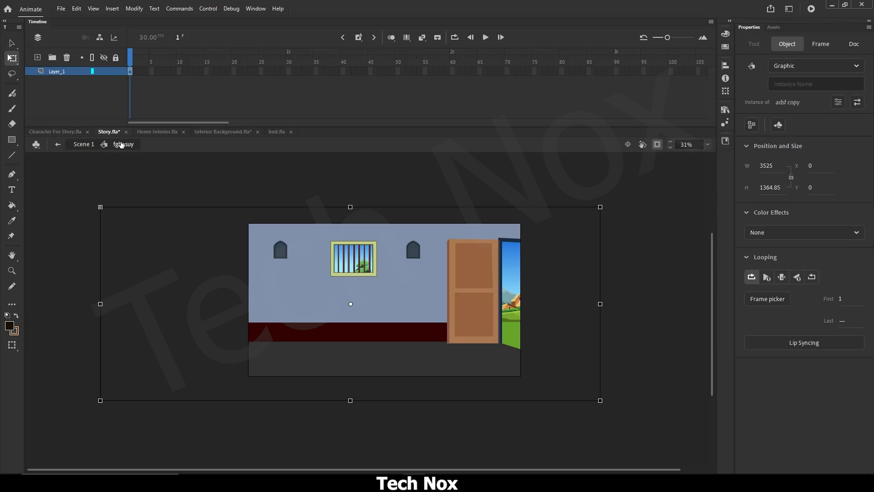
pyautogui.click(38, 60)
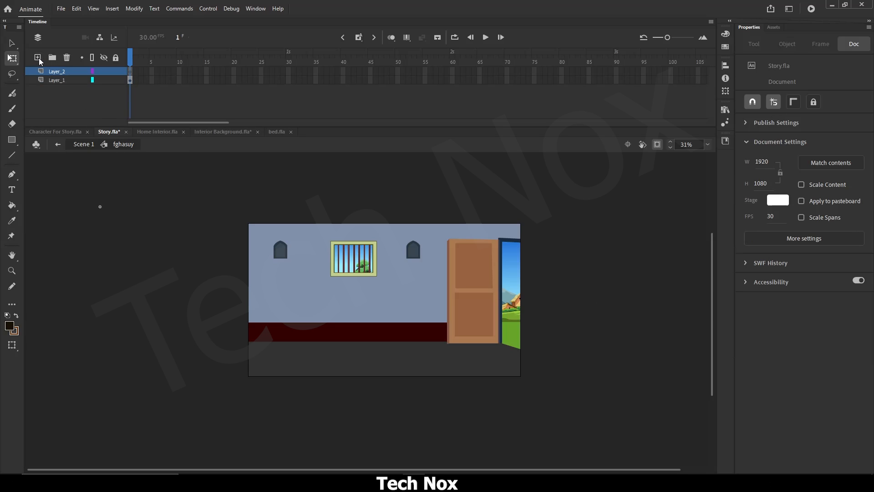
# Step: Copy the standing man from Character For Story.fla into Layer_2, putting duplicates into a folder, and scale him down to about 224 × 668
pyautogui.click(55, 131)
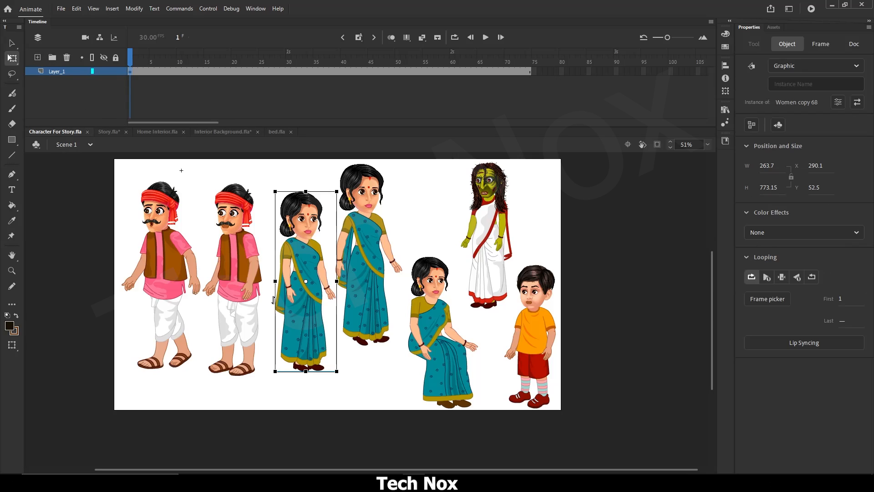
pyautogui.rightClick(228, 262)
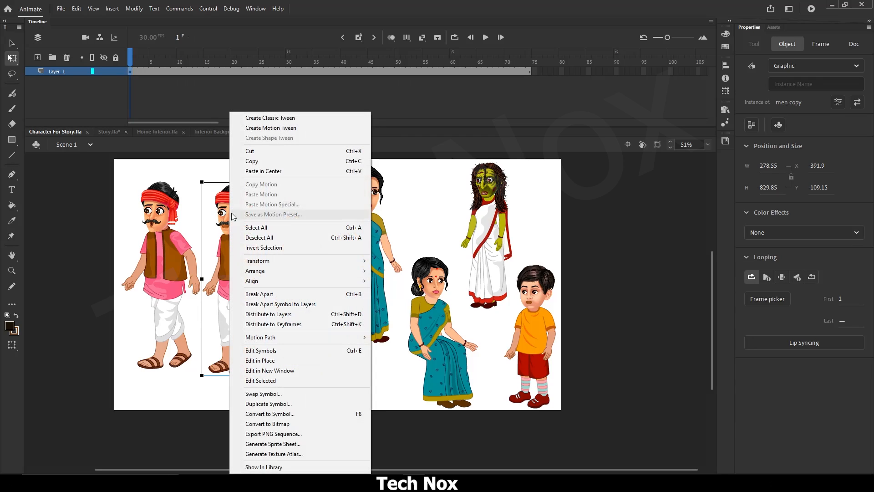
pyautogui.click(251, 161)
pyautogui.click(101, 132)
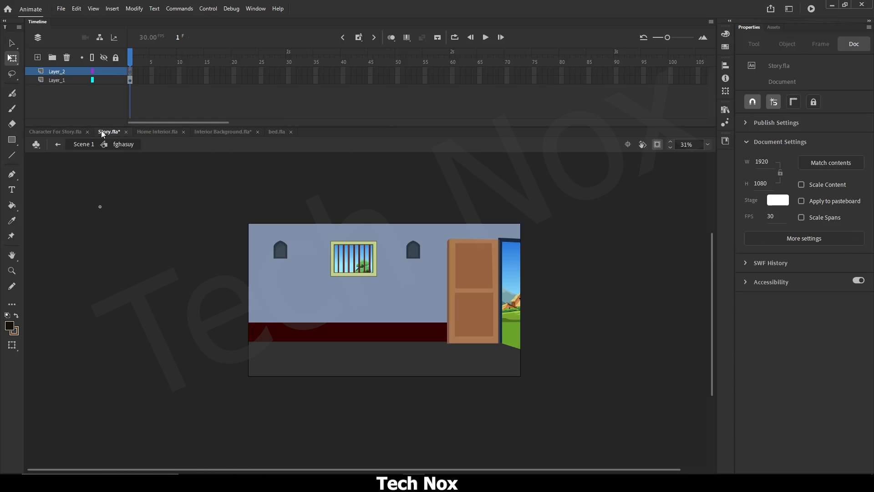
pyautogui.hotkey('ctrl', 'v')
pyautogui.click(353, 250)
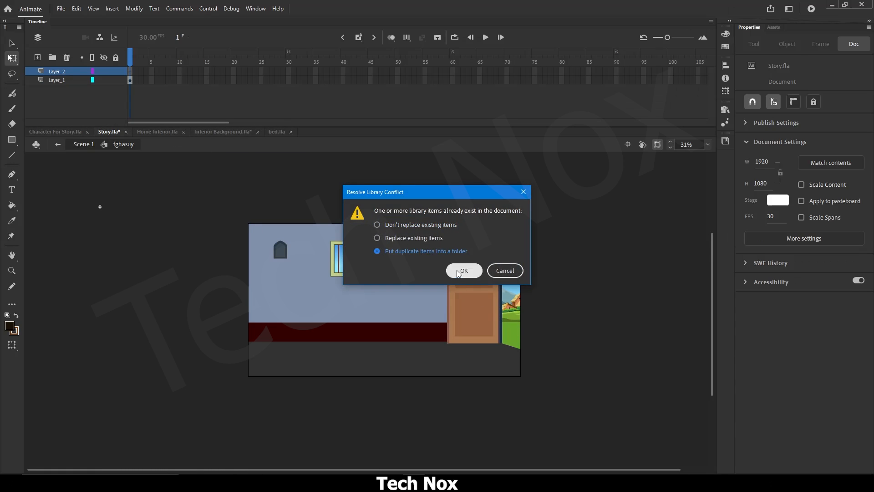
pyautogui.click(465, 271)
pyautogui.scroll(2, 419, 252)
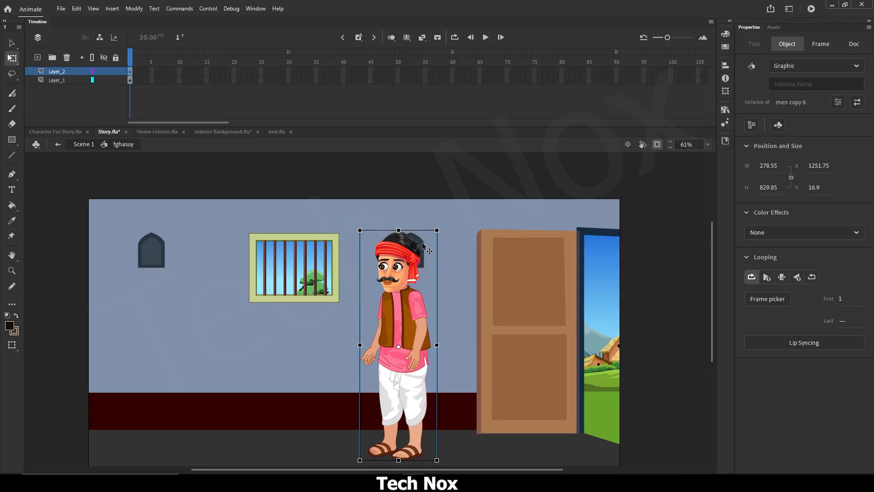
pyautogui.moveTo(439, 231); pyautogui.dragTo(431, 253)
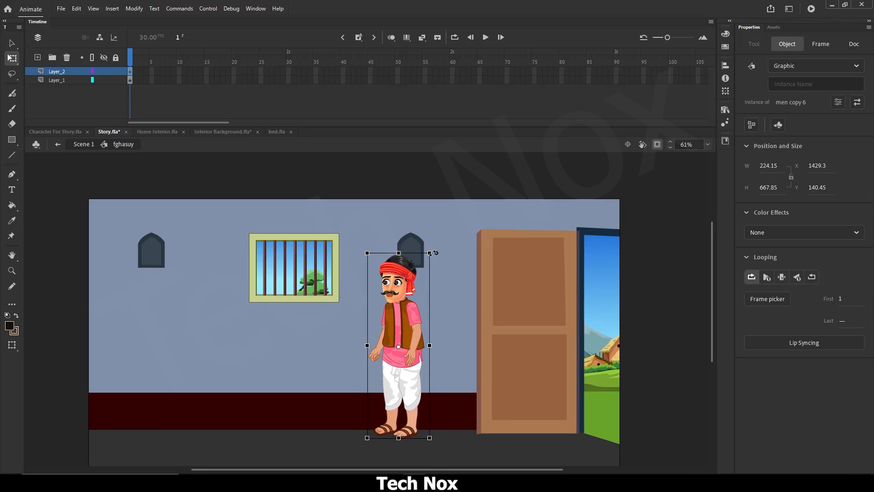
# Step: Put the shifted room background back at X 0, Y 0 and lock Layer_1
pyautogui.moveTo(379, 318); pyautogui.dragTo(379, 344)
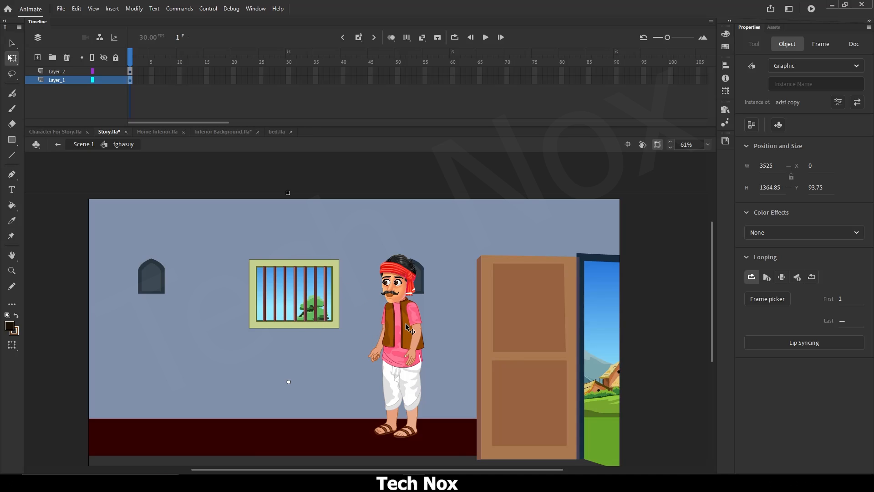
pyautogui.moveTo(357, 322); pyautogui.dragTo(318, 297)
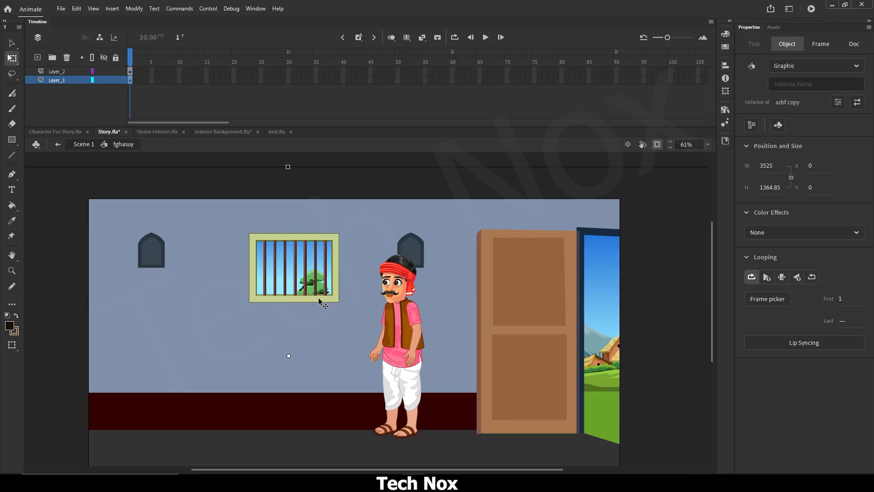
pyautogui.click(117, 80)
# Step: Lower the man so his feet stand on the dark floor, and flip him horizontally to face the door
pyautogui.moveTo(405, 319); pyautogui.dragTo(404, 339)
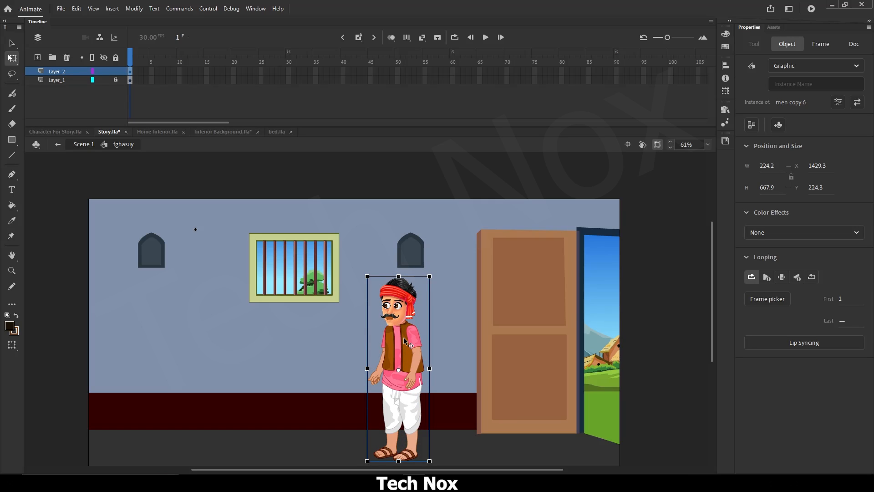
pyautogui.hotkey('alt', 'm')
pyautogui.press('t')
pyautogui.press('h')
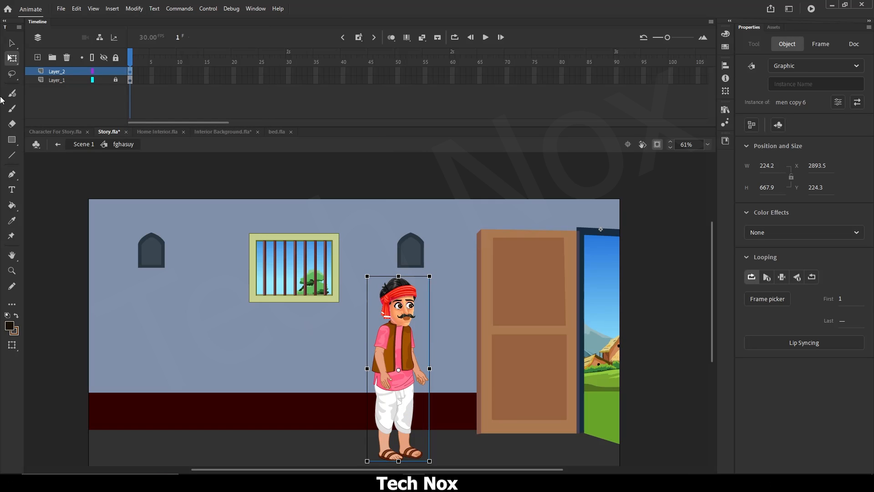
# Step: Add a new layer above the man and paste the boy from Character For Story.fla onto it
pyautogui.click(38, 57)
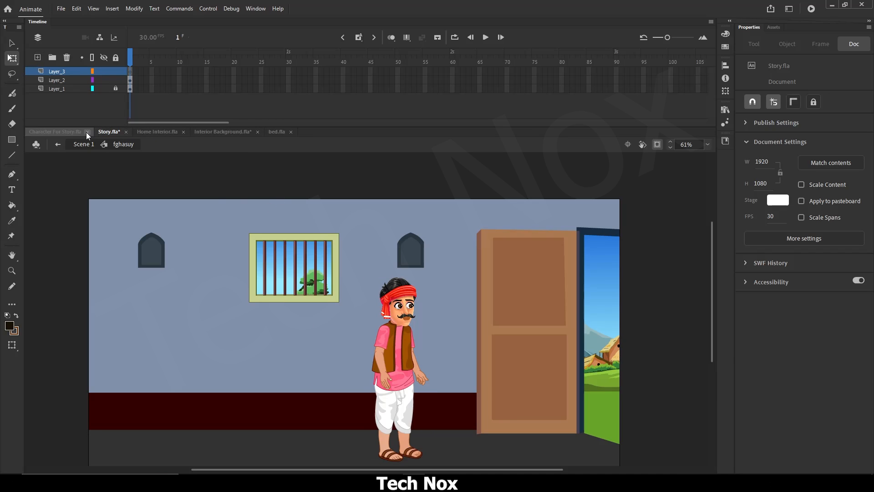
pyautogui.click(55, 132)
pyautogui.rightClick(519, 335)
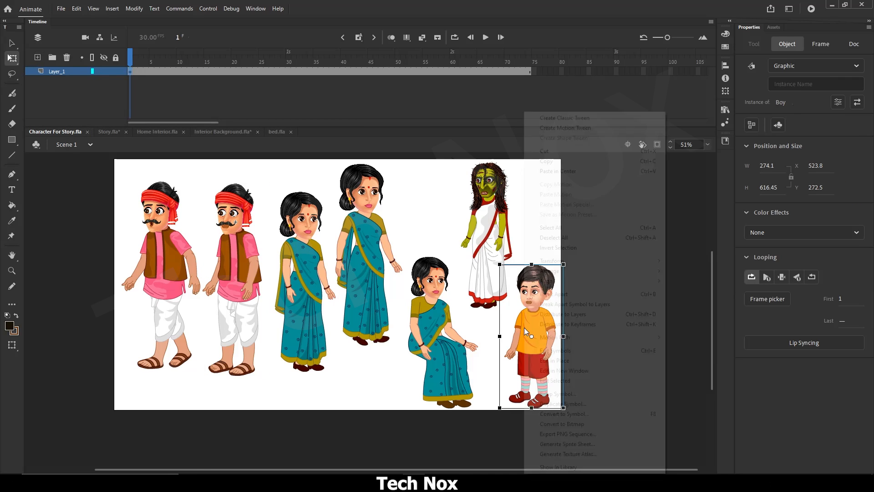
pyautogui.click(542, 162)
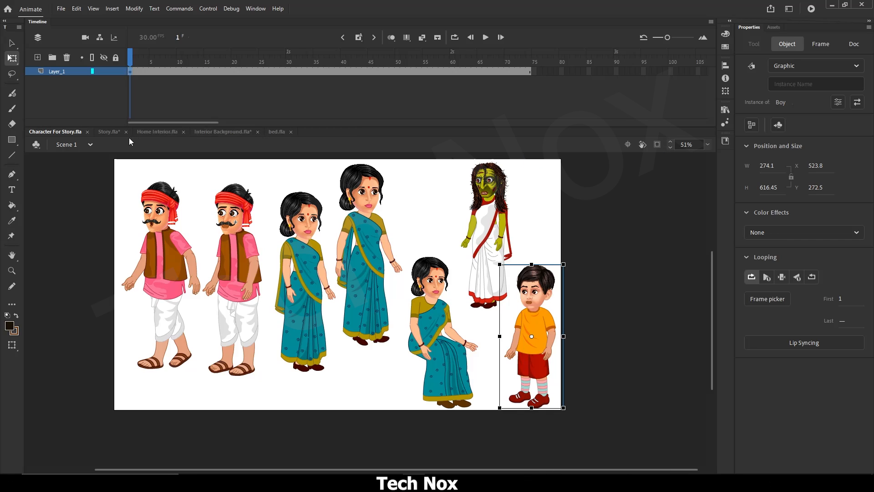
pyautogui.click(105, 131)
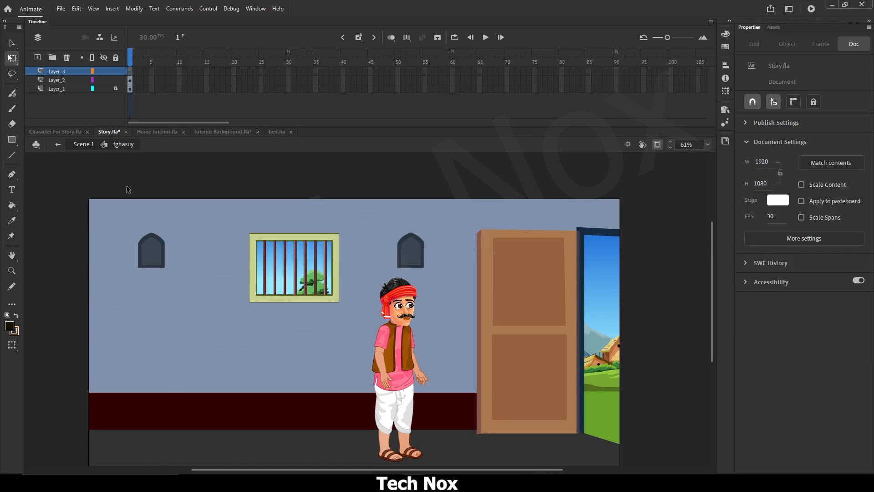
pyautogui.hotkey('ctrl', 'v')
# Step: Scale the boy down to about 228 × 513, flip him horizontally and place him beside the man on the door side
pyautogui.moveTo(399, 309); pyautogui.dragTo(395, 376)
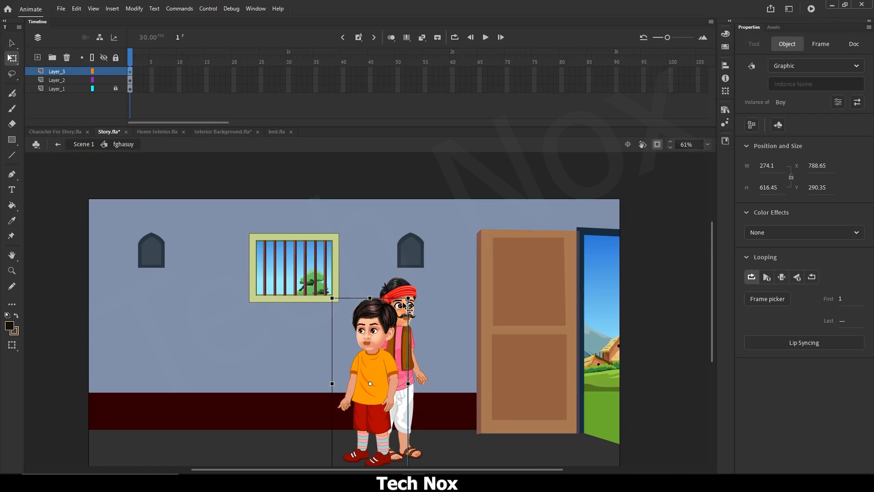
pyautogui.moveTo(408, 298); pyautogui.dragTo(402, 312)
pyautogui.moveTo(375, 357); pyautogui.dragTo(372, 376)
pyautogui.hotkey('shift', 'h')
pyautogui.scroll(-1, 359, 340)
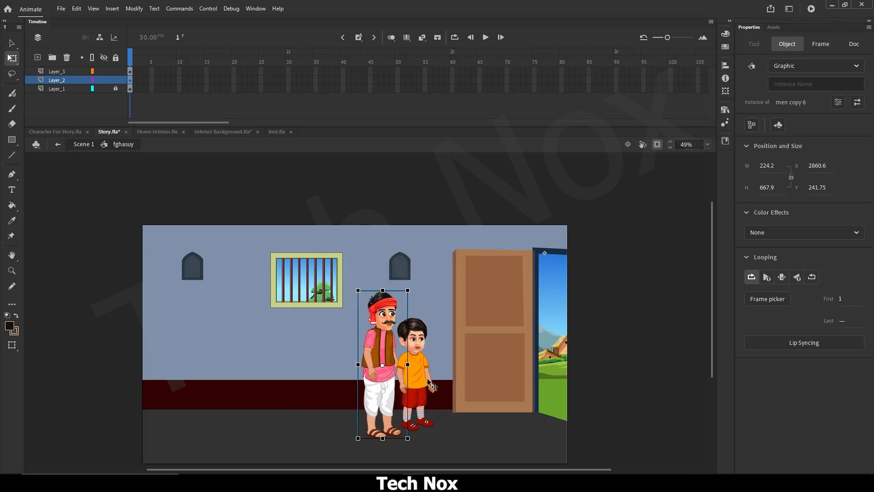
# Step: Select the man and the boy in turn to check their layers, and hide the boy's layer, Layer_3
pyautogui.click(412, 375)
pyautogui.click(376, 363)
pyautogui.click(418, 367)
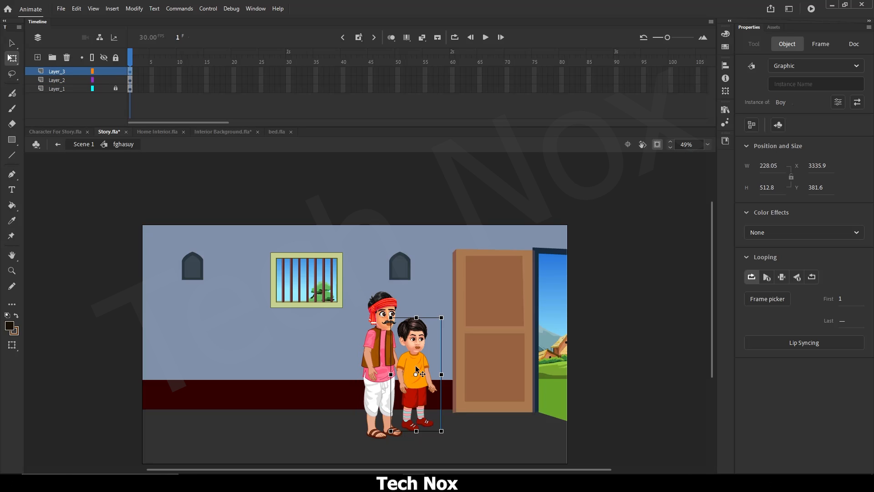
pyautogui.click(41, 74)
pyautogui.click(106, 72)
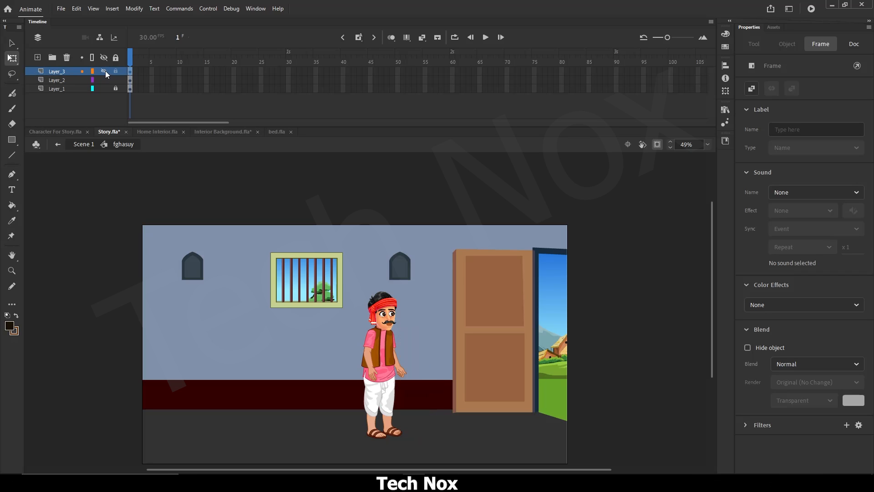
# Step: Show the boy's layer again, shift him over the man, and move Layer_3 below Layer_2 so he stands behind the man
pyautogui.click(106, 71)
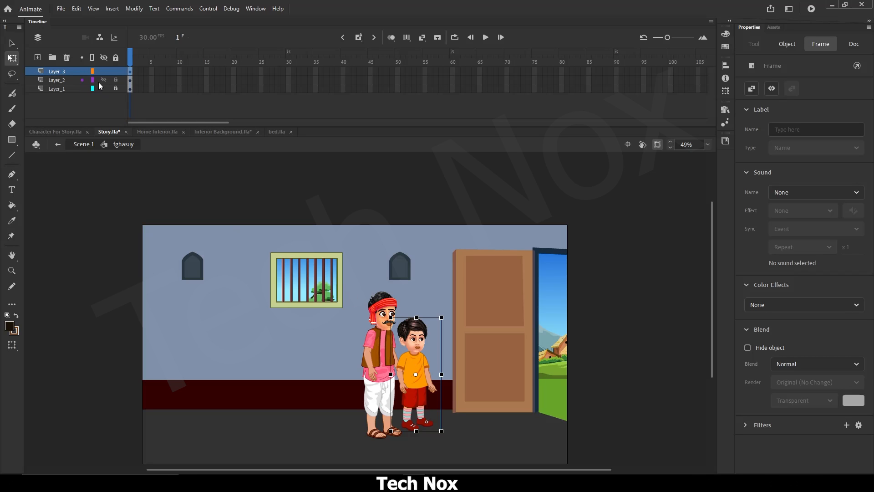
pyautogui.moveTo(402, 336); pyautogui.dragTo(385, 335)
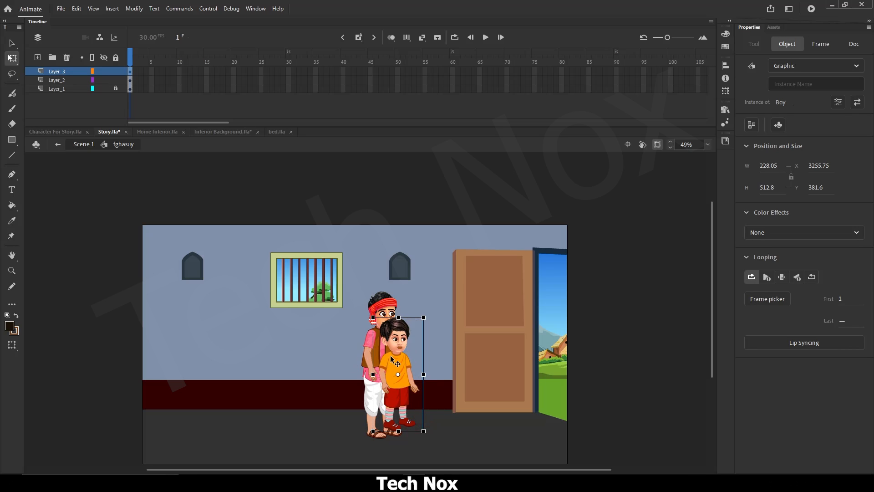
pyautogui.scroll(3, 403, 384)
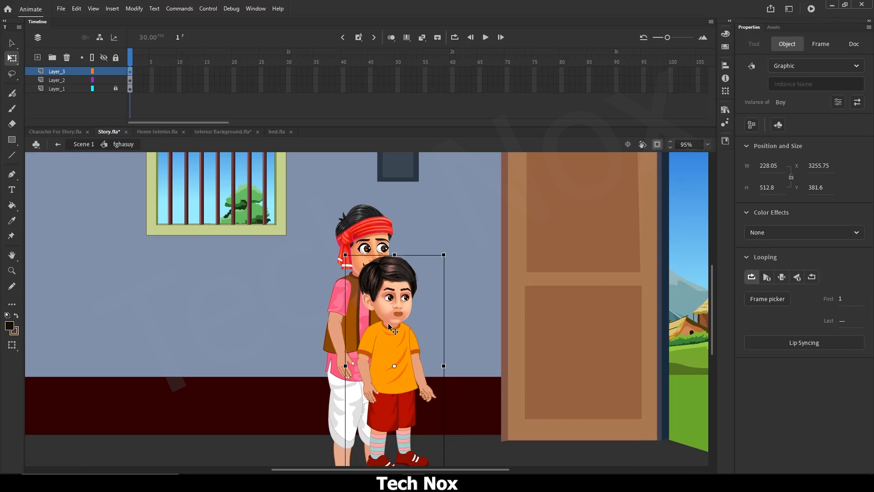
pyautogui.moveTo(58, 74); pyautogui.dragTo(37, 86)
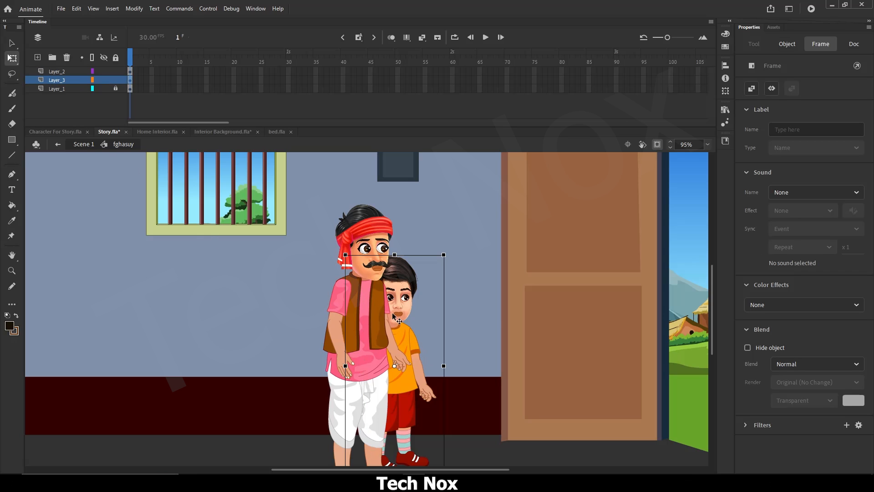
# Step: Scale the boy down to about 196 × 440 and place him beside the man on the door side, feet on the floor
pyautogui.moveTo(410, 304); pyautogui.dragTo(450, 322)
pyautogui.scroll(-2, 438, 309)
pyautogui.scroll(3, 450, 323)
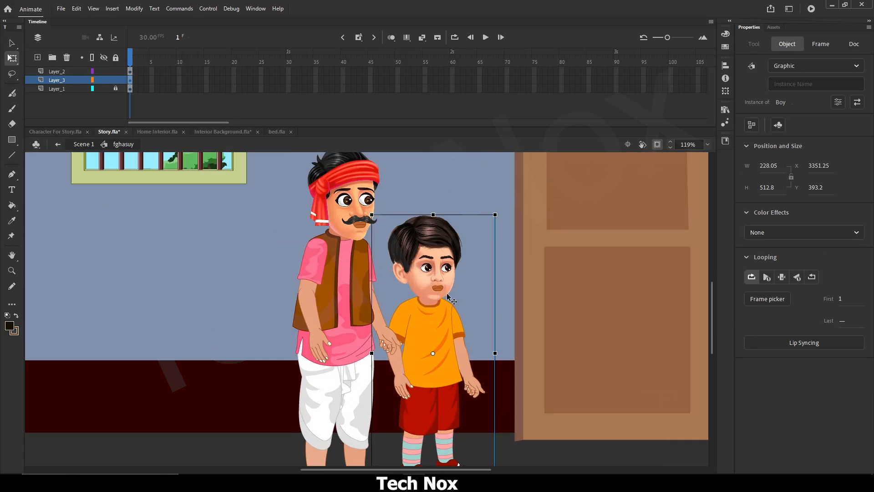
pyautogui.moveTo(497, 215); pyautogui.dragTo(488, 234)
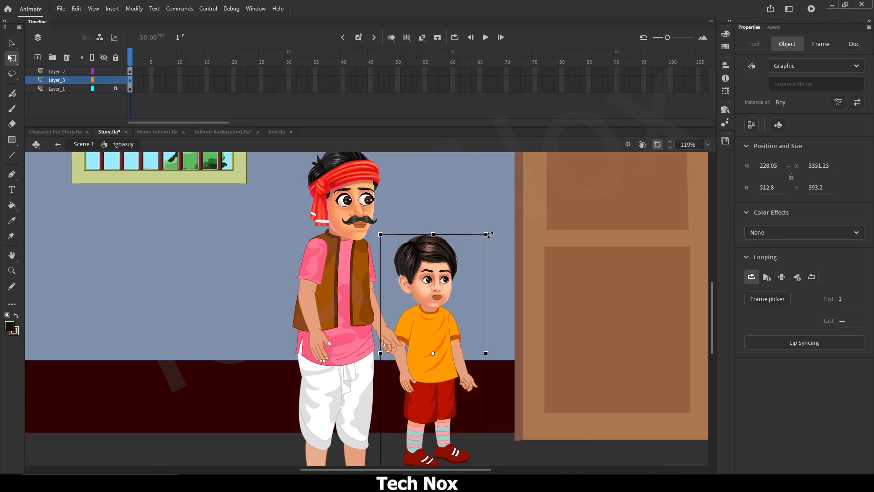
pyautogui.moveTo(434, 296); pyautogui.dragTo(427, 308)
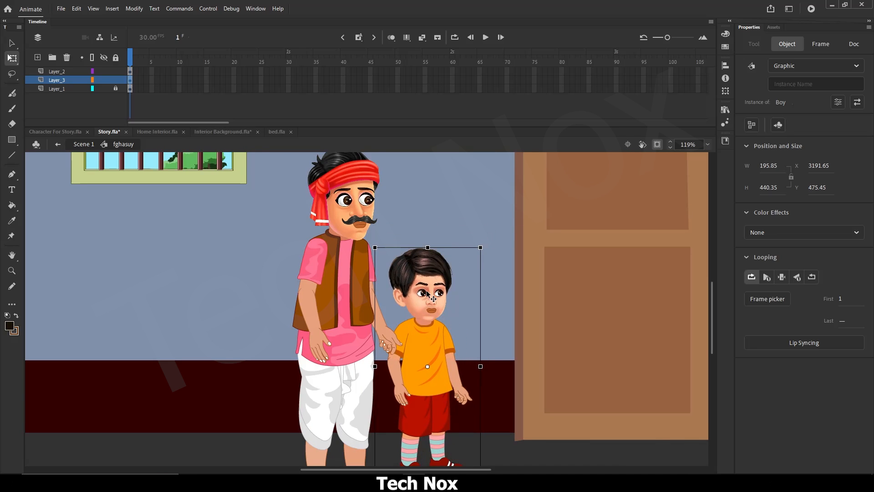
pyautogui.scroll(-2, 428, 294)
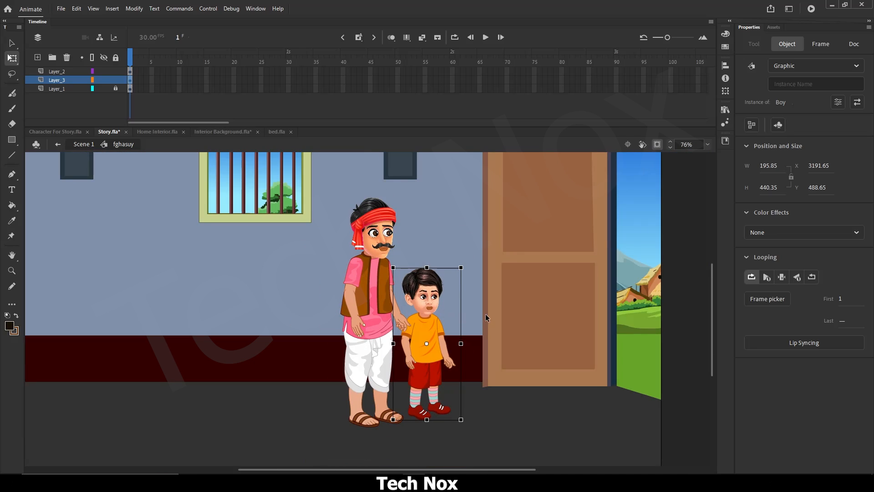
# Step: Extend all three layers of the room symbol to about frame 605
pyautogui.click(532, 307)
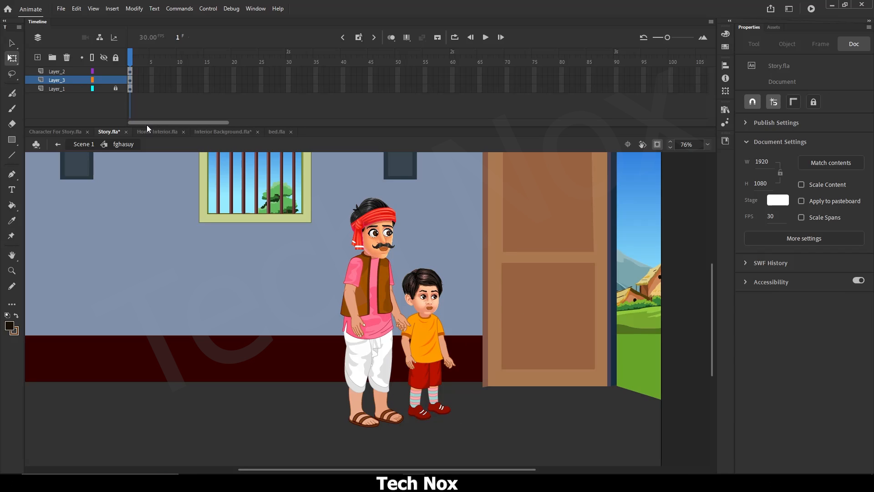
pyautogui.moveTo(146, 122); pyautogui.dragTo(626, 121)
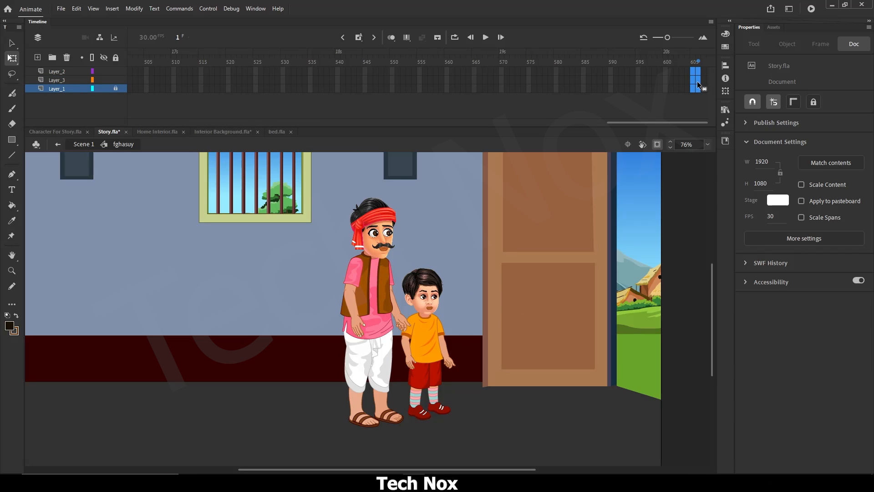
pyautogui.press('F5')
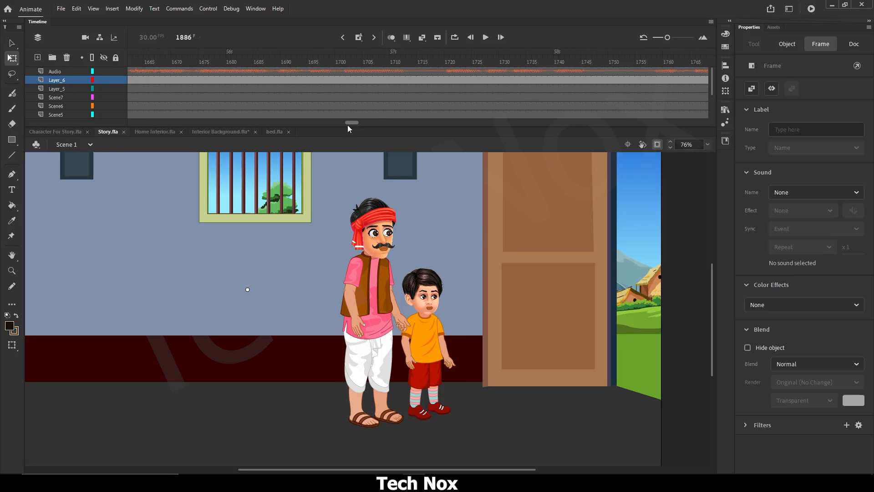
# Step: Play the main timeline from frame 1281 to check the scene against the audio, and return to frame 1281
pyautogui.moveTo(348, 125); pyautogui.dragTo(296, 138)
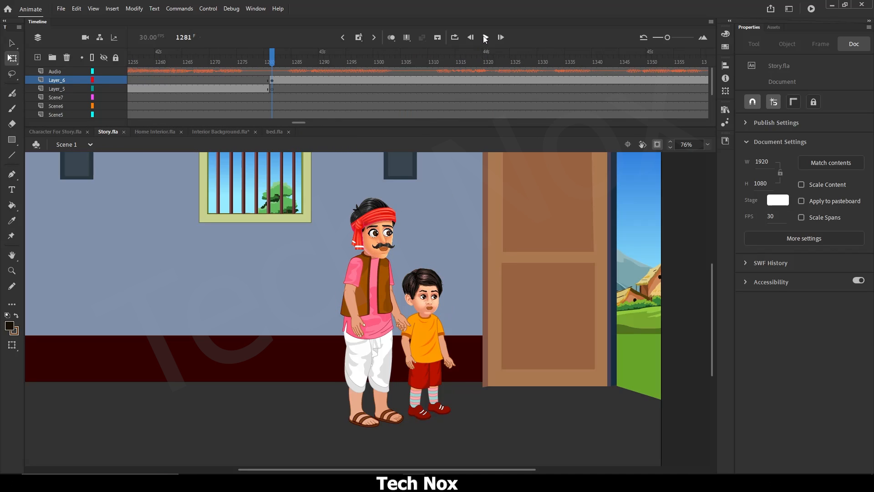
pyautogui.click(485, 38)
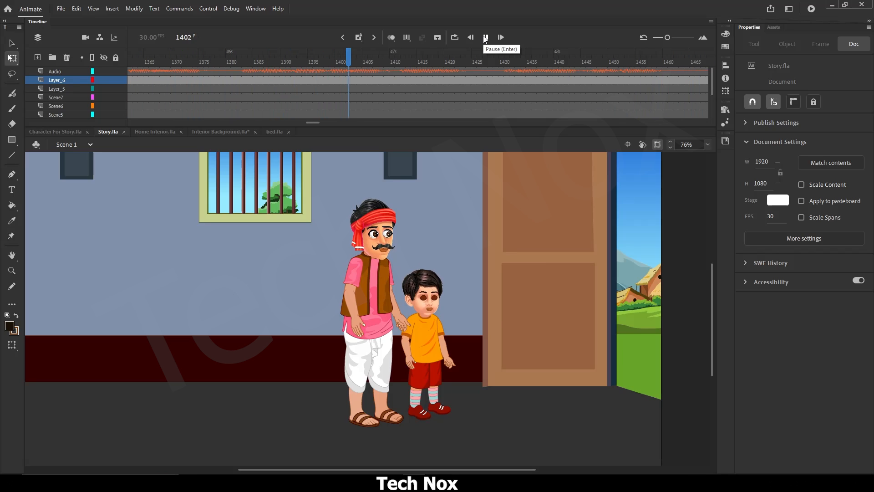
pyautogui.click(485, 38)
pyautogui.moveTo(313, 123); pyautogui.dragTo(298, 126)
pyautogui.click(301, 62)
pyautogui.scroll(-3, 435, 329)
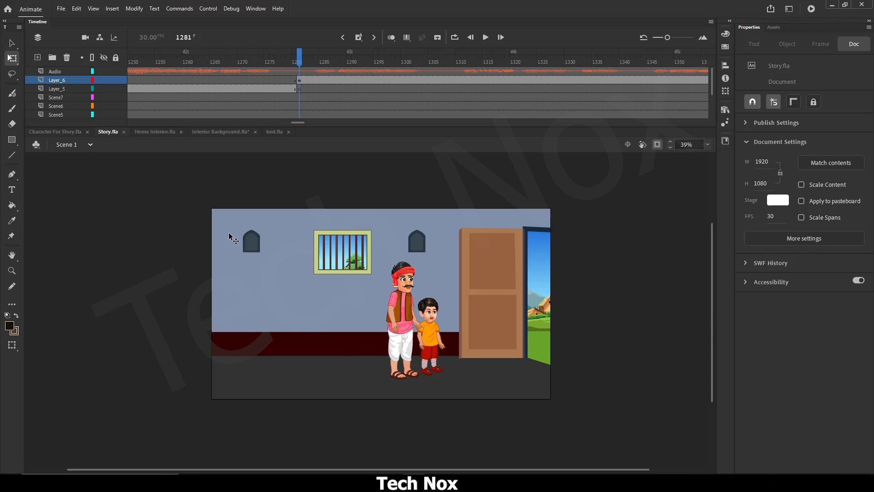
# Step: Add a new layer on top inside the room symbol and paste the larger standing woman from Character For Story.fla onto it
pyautogui.doubleClick(418, 284)
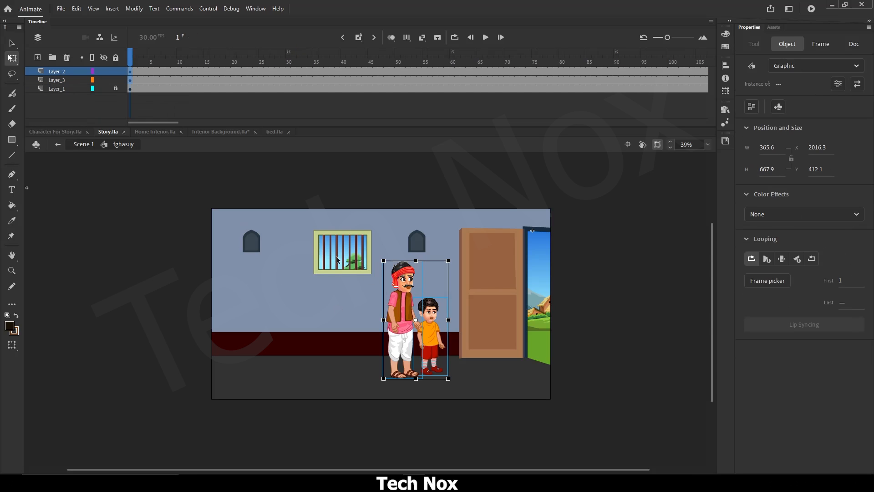
pyautogui.click(37, 57)
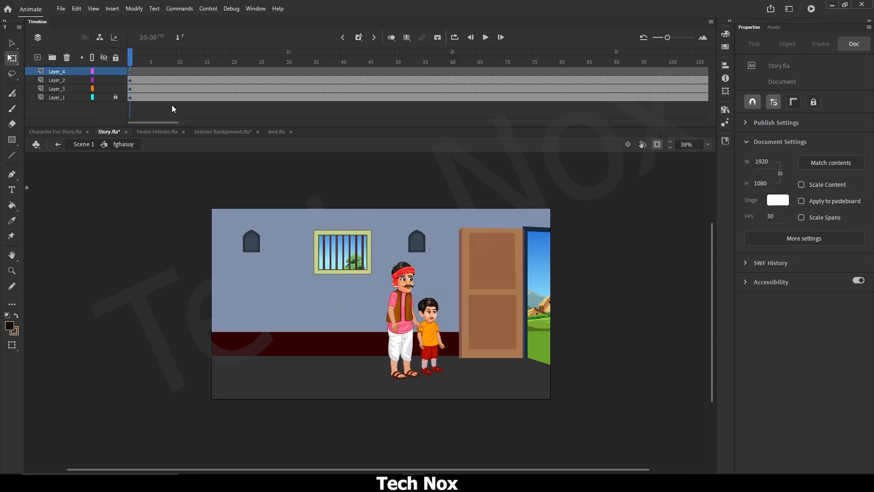
pyautogui.click(132, 73)
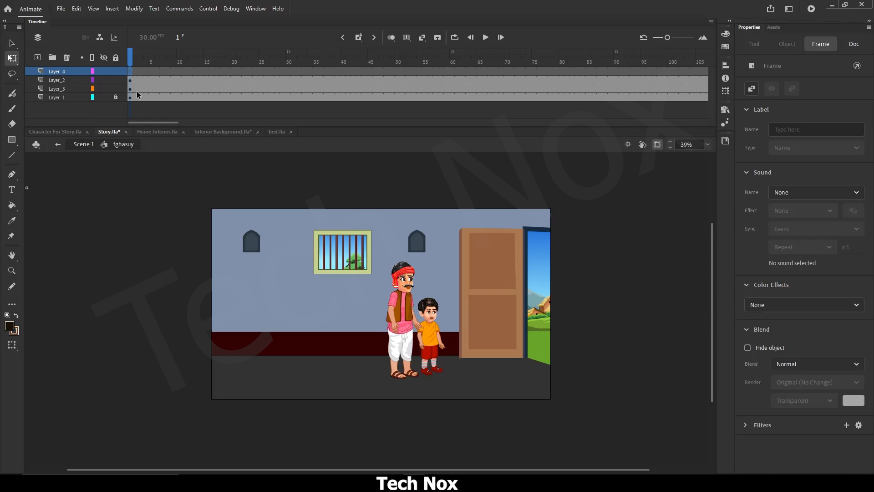
pyautogui.click(58, 133)
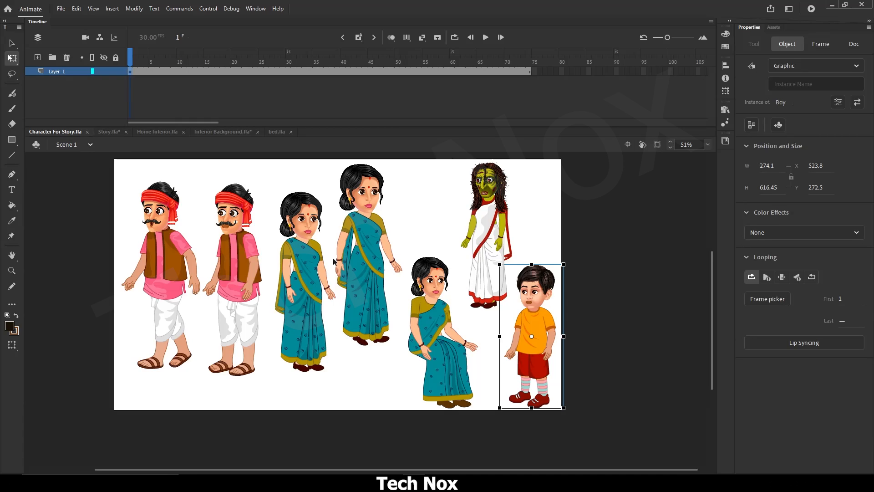
pyautogui.click(353, 250)
pyautogui.rightClick(356, 251)
pyautogui.press('Escape')
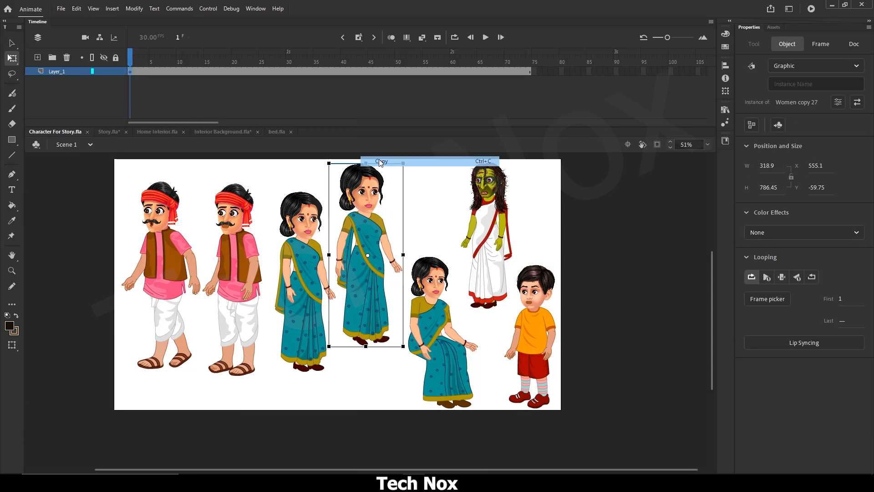
pyautogui.click(103, 132)
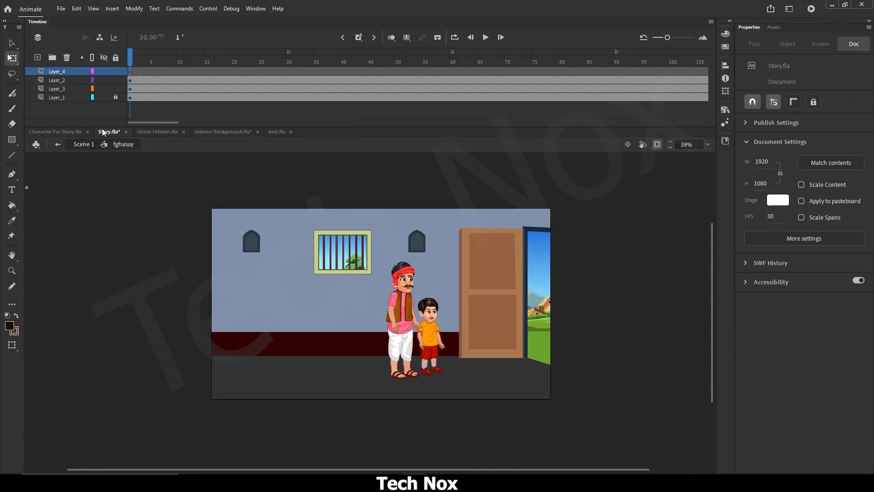
pyautogui.hotkey('ctrl', 'v')
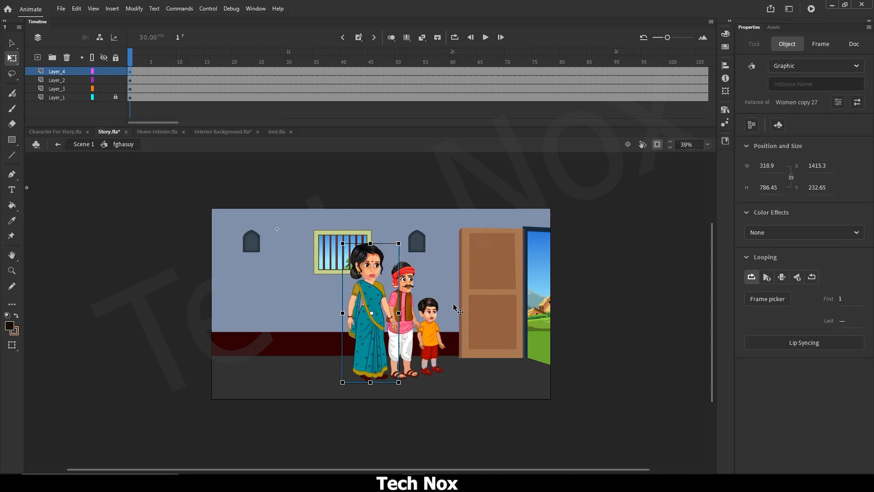
# Step: Scale the woman down to about 251 × 619, matching her height to the man standing next to her
pyautogui.moveTo(380, 293); pyautogui.dragTo(482, 294)
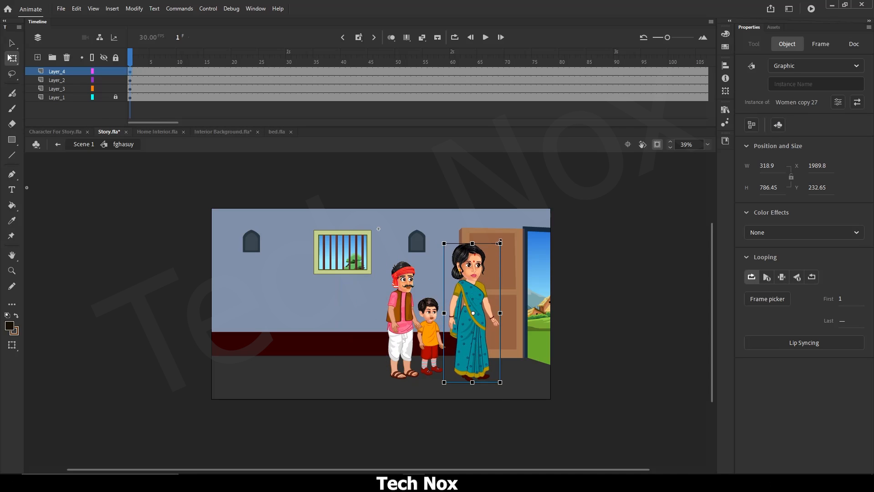
pyautogui.moveTo(500, 241); pyautogui.dragTo(496, 254)
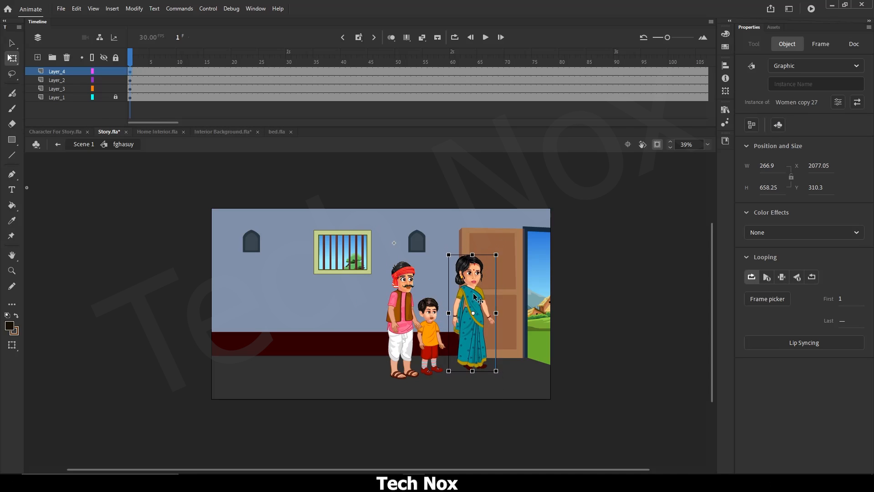
pyautogui.moveTo(478, 300); pyautogui.dragTo(446, 307)
pyautogui.scroll(3, 446, 298)
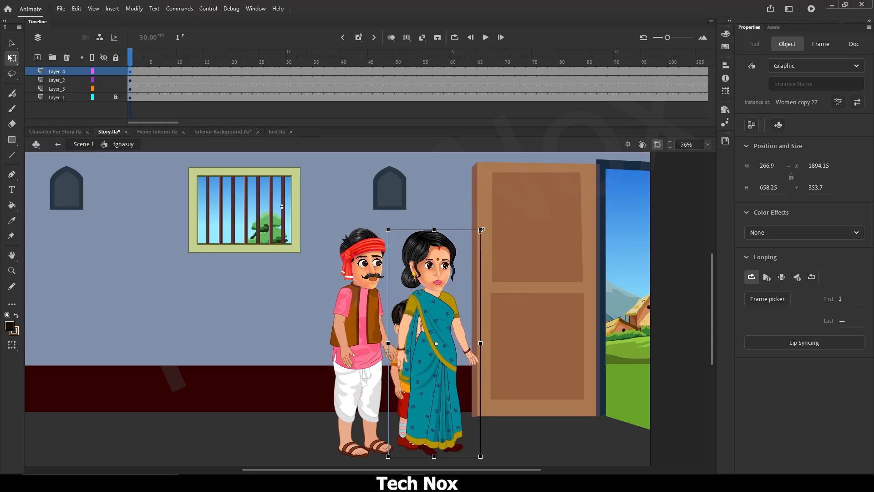
pyautogui.moveTo(481, 230); pyautogui.dragTo(475, 242)
pyautogui.moveTo(435, 306); pyautogui.dragTo(439, 304)
pyautogui.scroll(-3, 425, 327)
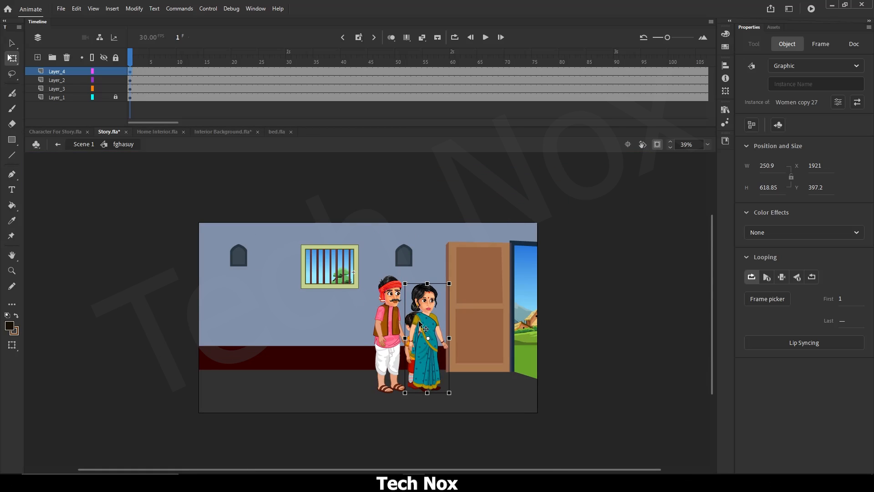
# Step: Show the content outside the stage, move the woman into the open doorway and flip her horizontally to face the man and boy
pyautogui.click(655, 145)
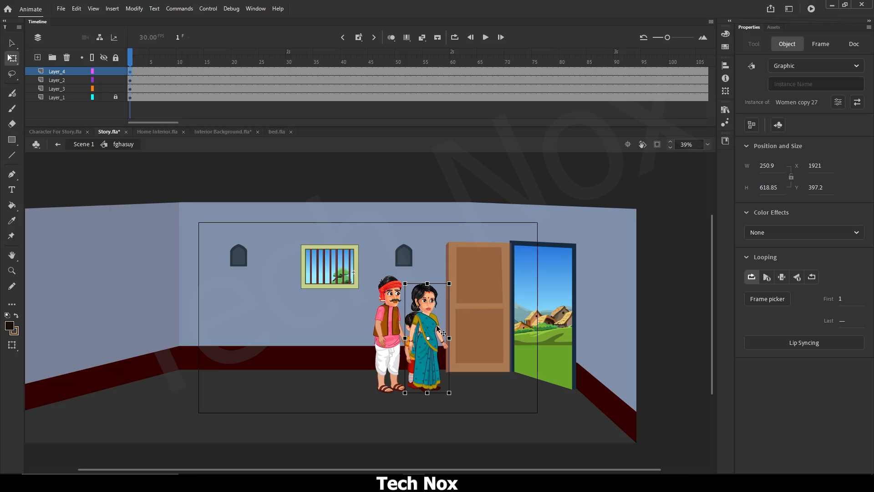
pyautogui.moveTo(437, 327); pyautogui.dragTo(565, 321)
pyautogui.click(134, 9)
pyautogui.moveTo(141, 131)
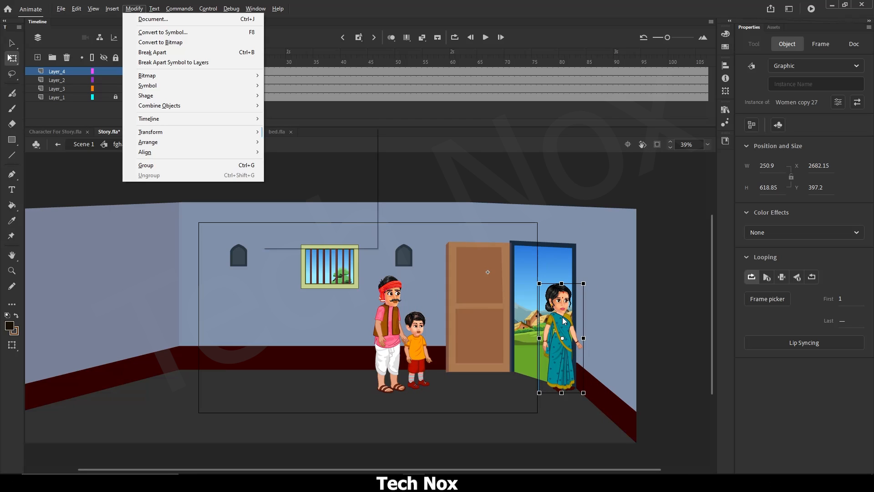
pyautogui.click(301, 235)
pyautogui.moveTo(559, 328); pyautogui.dragTo(559, 330)
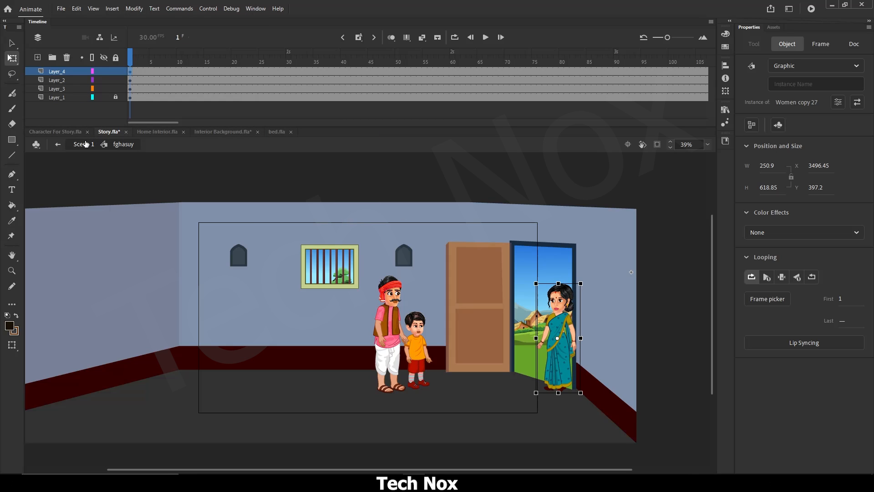
# Step: Return to Scene 1 and play the main timeline, replaying from frame 1401, to find where the audio calls for a scene change
pyautogui.click(84, 145)
pyautogui.click(486, 37)
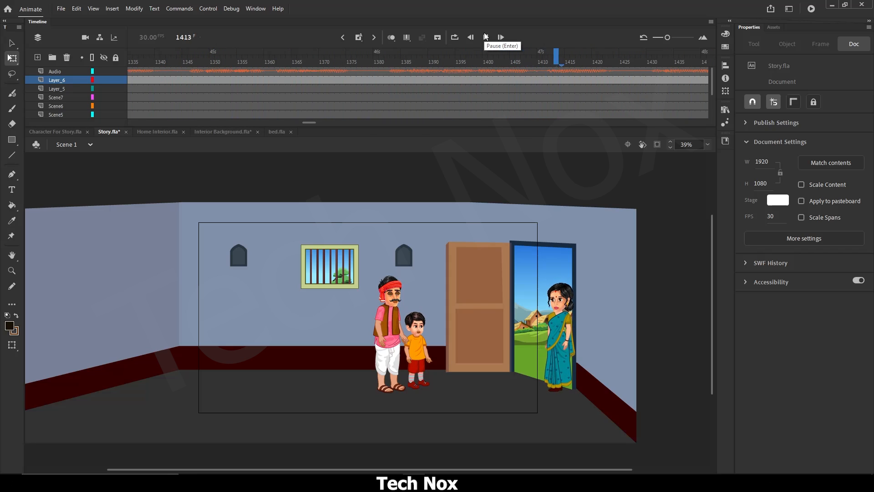
pyautogui.click(486, 38)
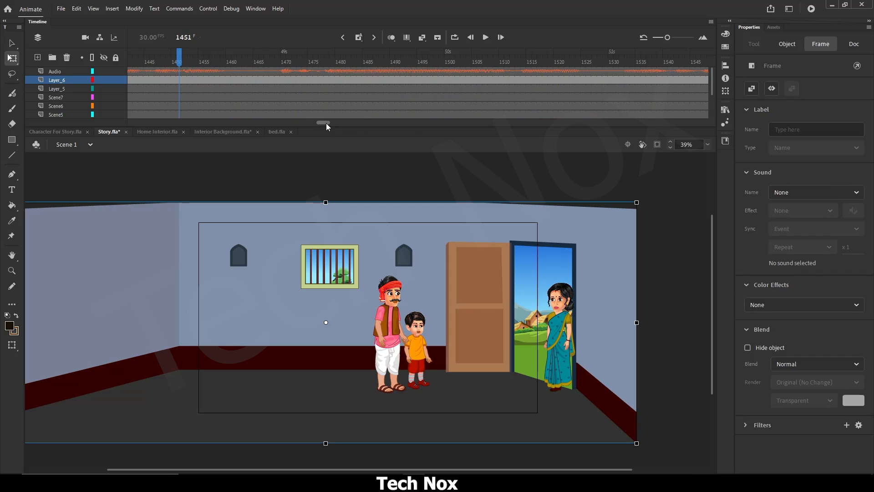
pyautogui.moveTo(327, 127); pyautogui.dragTo(321, 128)
pyautogui.click(174, 62)
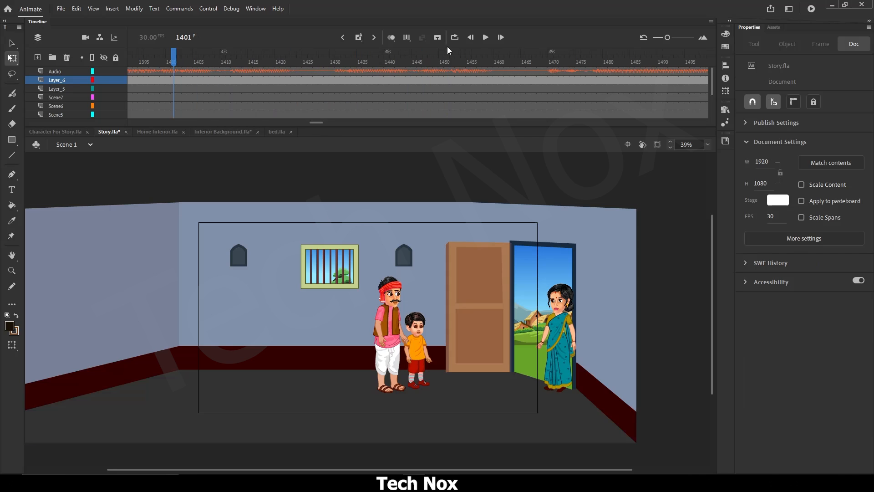
pyautogui.click(486, 37)
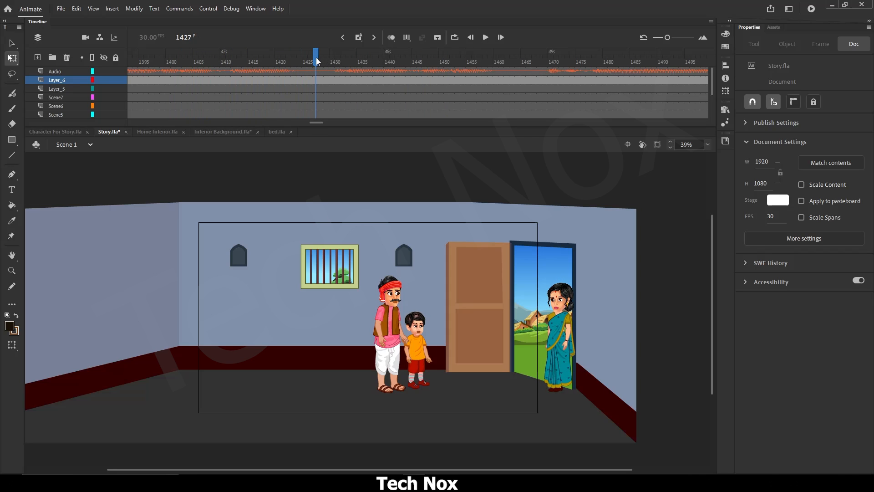
pyautogui.click(486, 37)
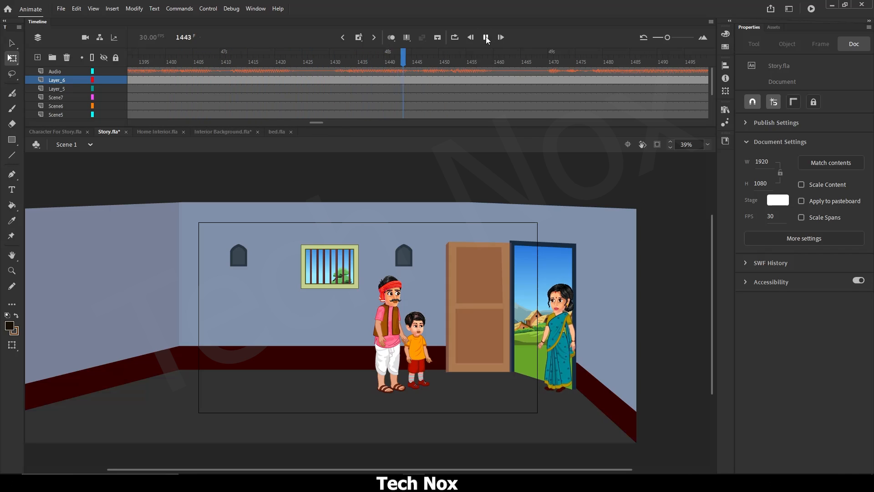
# Step: Insert a blank keyframe at frame 1428 on Layer_6 to end the room scene
pyautogui.click(321, 65)
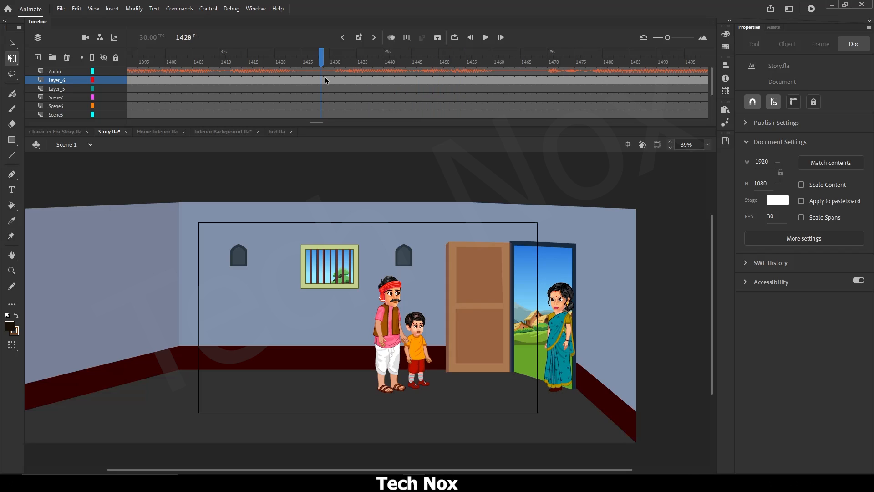
pyautogui.click(323, 81)
pyautogui.press('F7')
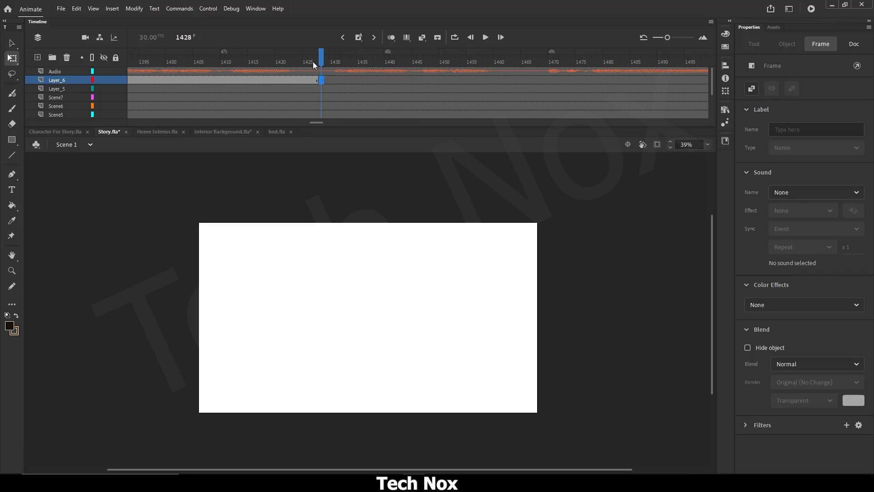
# Step: Open the room symbol from frame 1427 and, at its frame 147, move the woman out of the doorway to in front of the open door
pyautogui.click(315, 62)
pyautogui.doubleClick(563, 334)
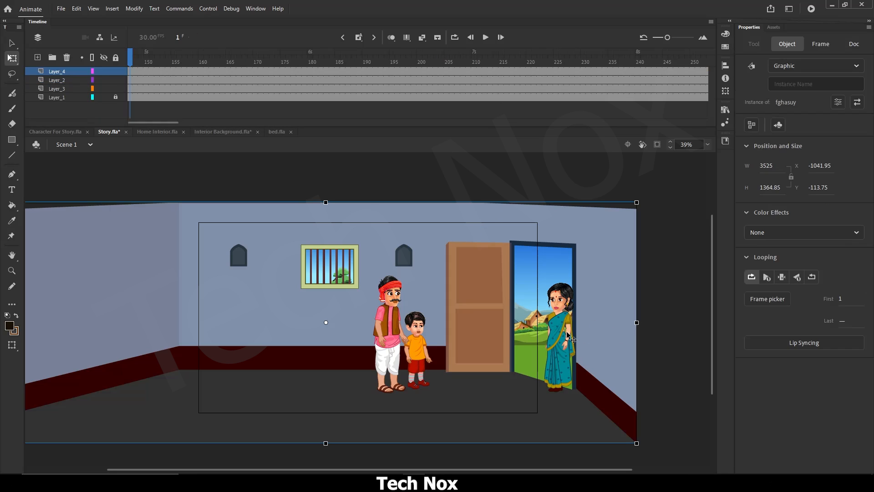
pyautogui.click(563, 334)
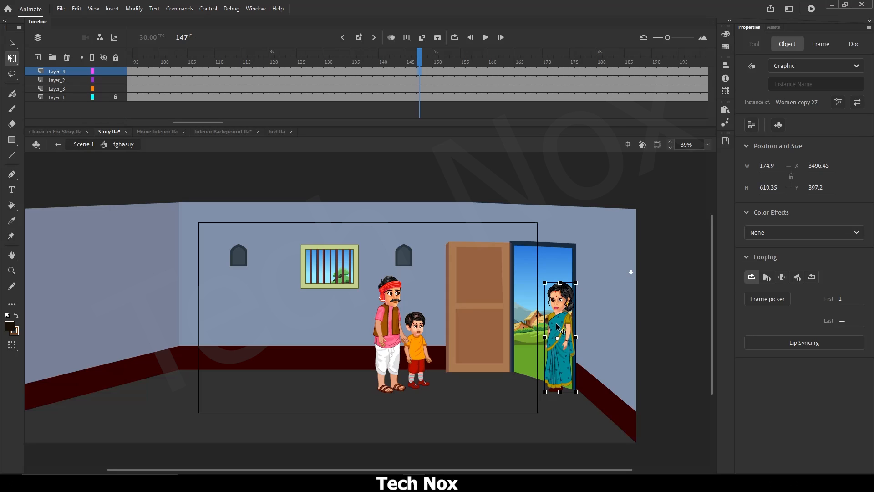
pyautogui.moveTo(556, 325); pyautogui.dragTo(490, 327)
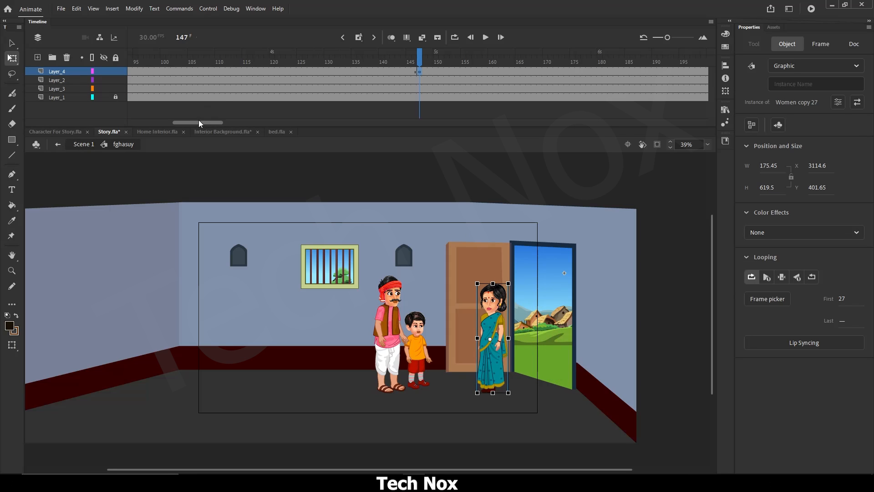
# Step: Create a classic tween on Layer_4 between frames 1 and 147 and play back the woman's walk through the door
pyautogui.moveTo(198, 123)
pyautogui.mouseDown()
pyautogui.moveTo(154, 123)
pyautogui.moveTo(188, 123)
pyautogui.mouseUp()
pyautogui.click(131, 72)
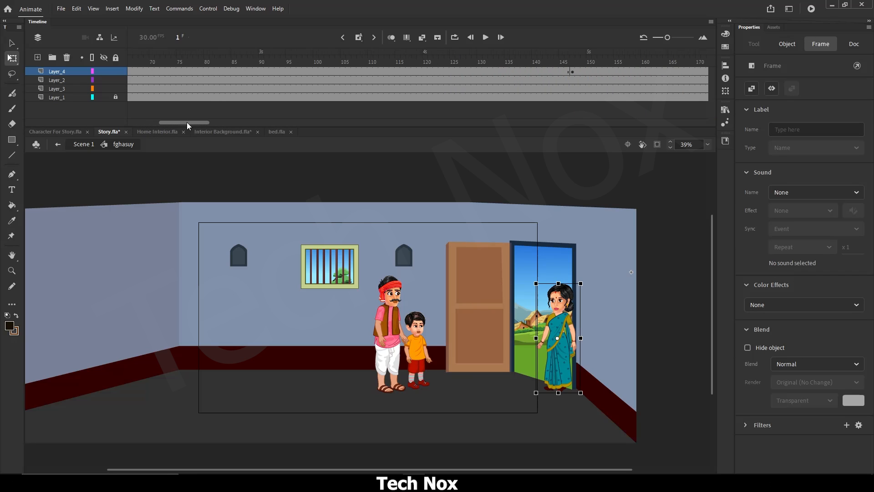
pyautogui.click(569, 72)
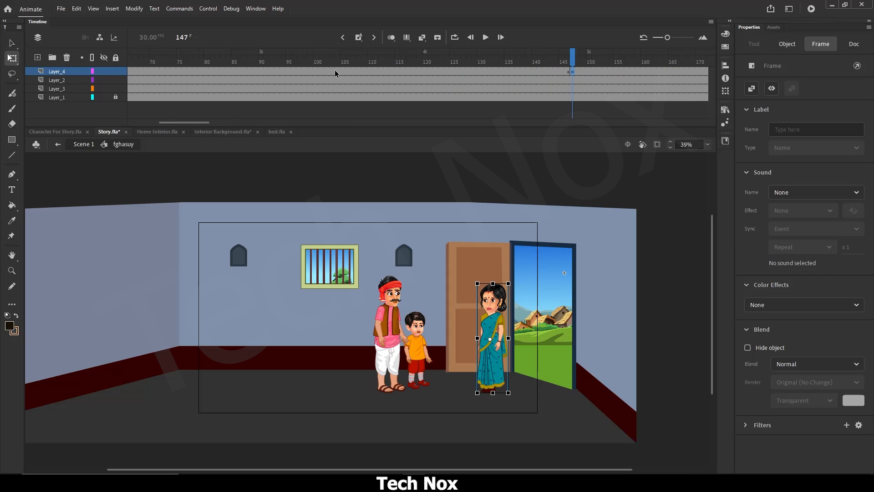
pyautogui.rightClick(335, 73)
pyautogui.click(346, 72)
pyautogui.press('Return')
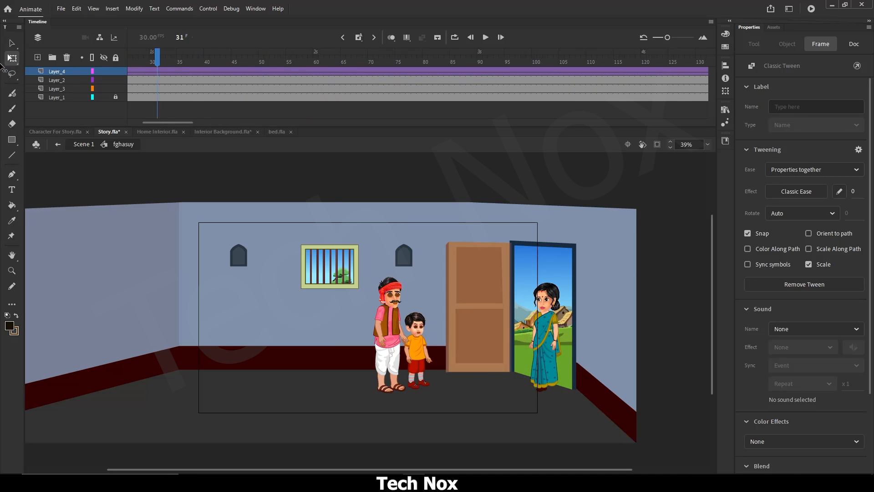
pyautogui.moveTo(1, 66); pyautogui.dragTo(1, 64)
pyautogui.click(487, 38)
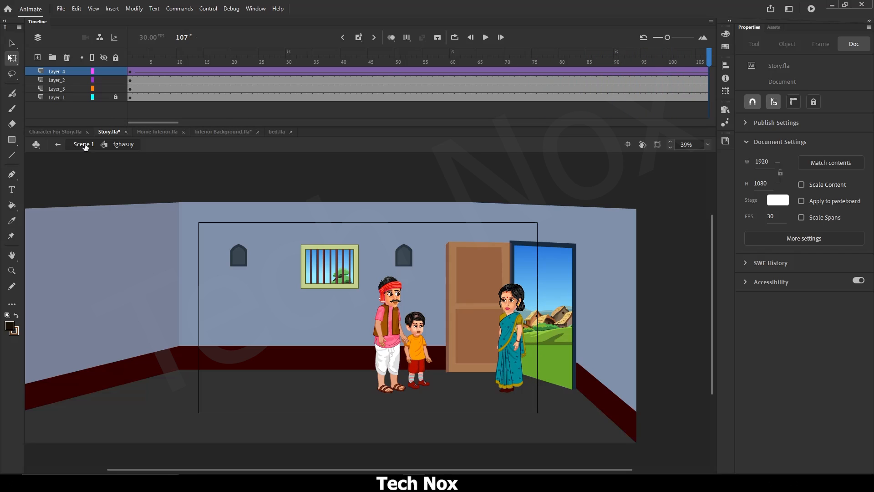
# Step: Return to Scene 1, hide the content outside the stage, and scale the room up to about 4552 × 1762 at frame 1281, centring the characters
pyautogui.click(82, 145)
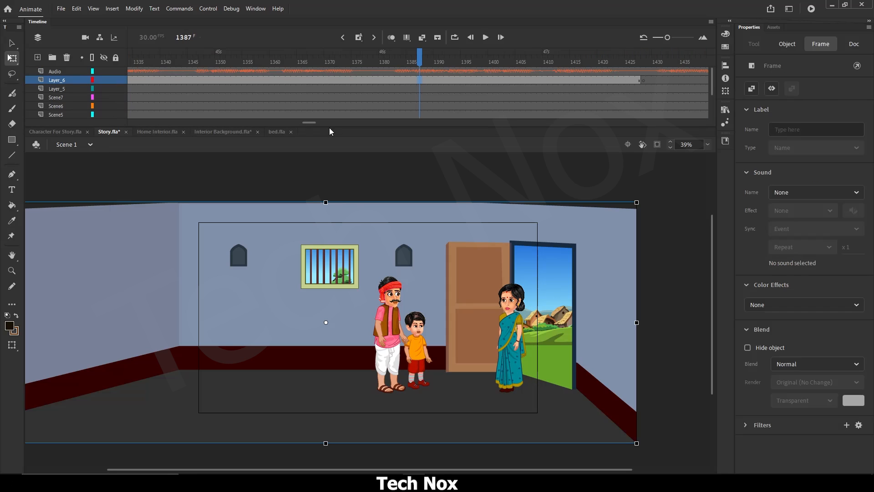
pyautogui.click(658, 144)
pyautogui.scroll(-2, 443, 270)
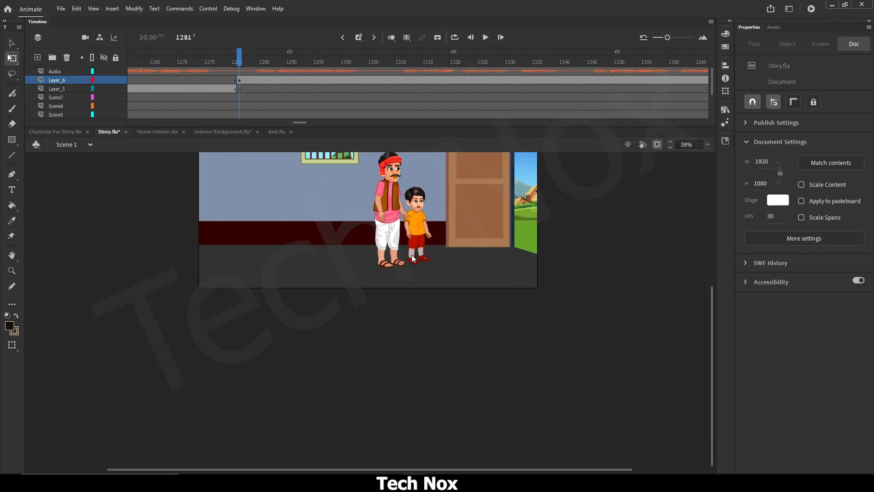
pyautogui.scroll(-2, 294, 296)
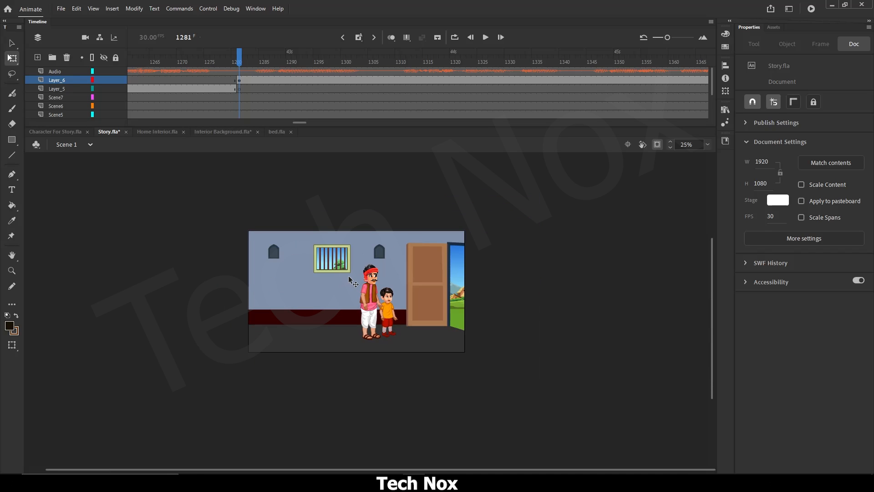
pyautogui.click(351, 278)
pyautogui.moveTo(529, 216); pyautogui.dragTo(588, 193)
pyautogui.moveTo(403, 300); pyautogui.dragTo(359, 288)
pyautogui.scroll(2, 328, 306)
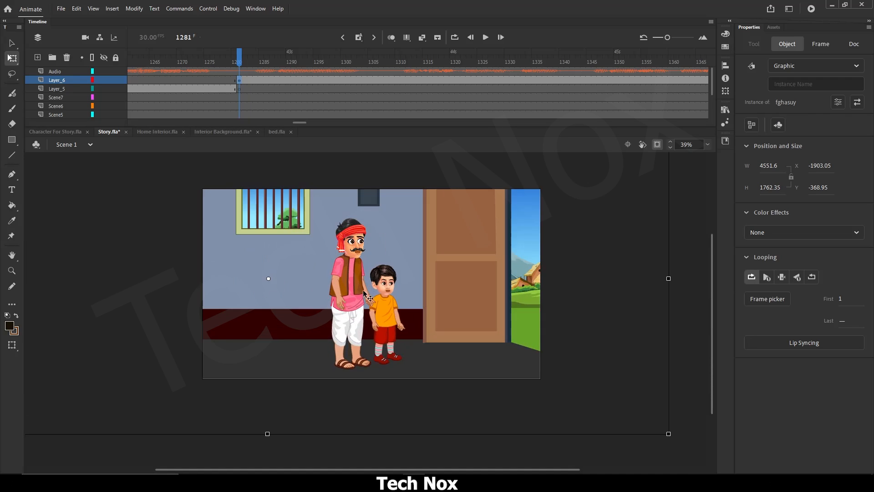
# Step: Enlarge the room further to about 4979 × 1928, reframe it on the characters, and play the scene from frame 1281 to check the woman's entrance
pyautogui.scroll(-1, 380, 310)
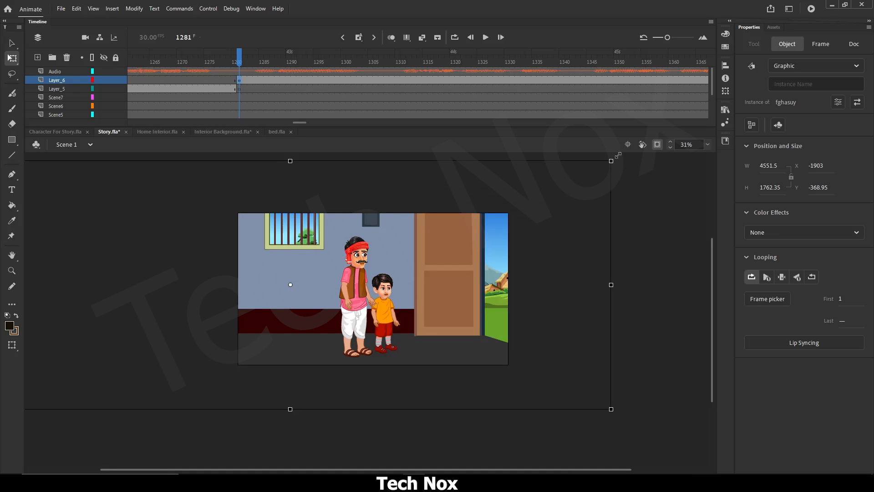
pyautogui.moveTo(618, 156); pyautogui.dragTo(648, 144)
pyautogui.moveTo(438, 265); pyautogui.dragTo(416, 262)
pyautogui.scroll(2, 347, 284)
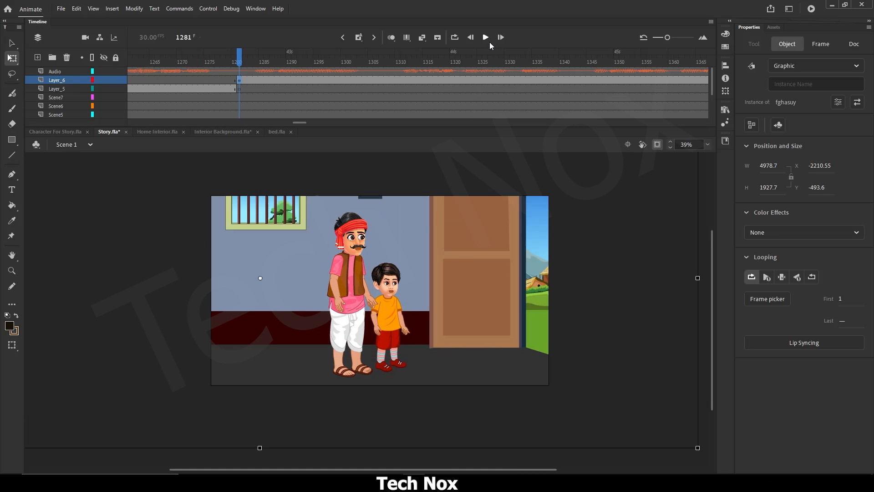
pyautogui.click(486, 37)
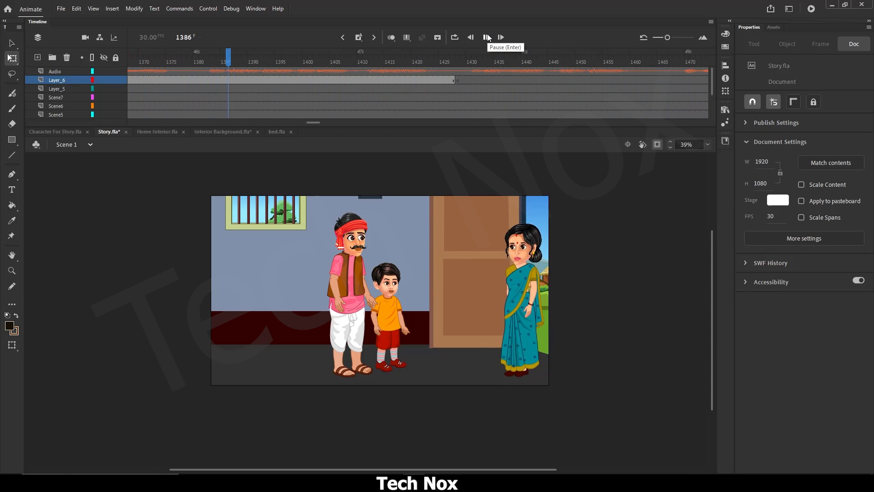
pyautogui.click(509, 269)
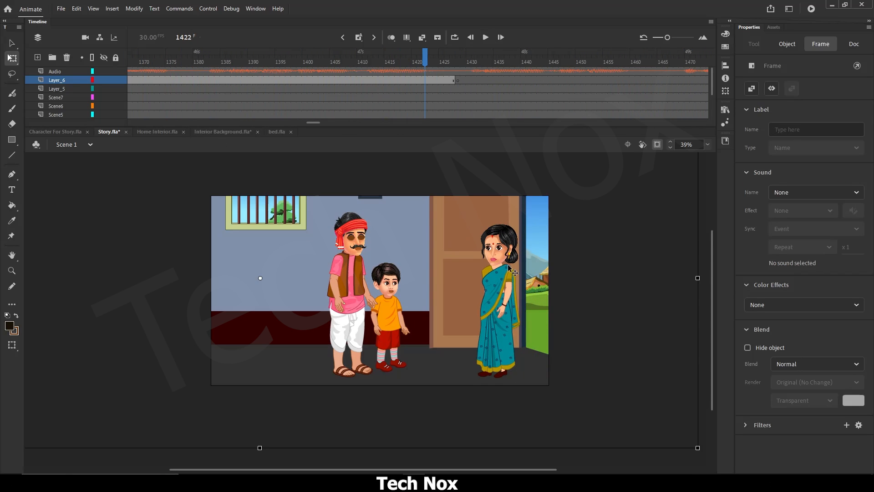
pyautogui.moveTo(316, 122)
pyautogui.mouseDown()
pyautogui.moveTo(288, 122)
pyautogui.moveTo(300, 121)
pyautogui.mouseUp()
pyautogui.click(301, 61)
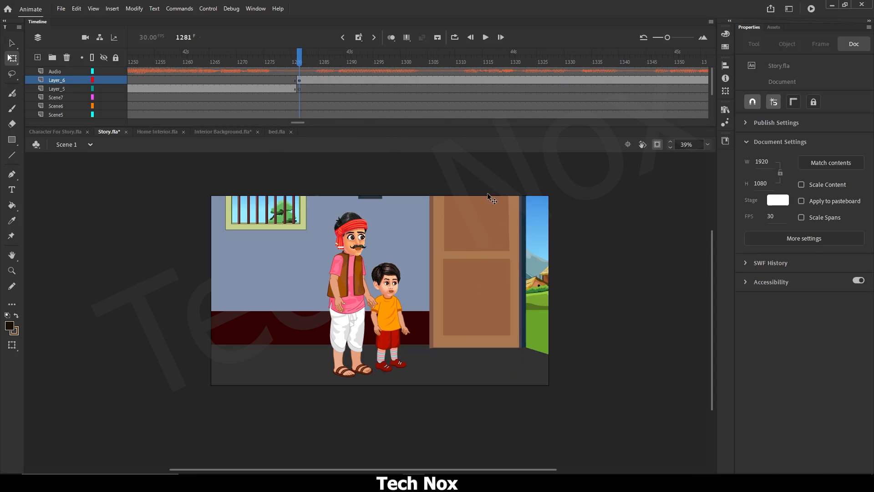
# Step: Inside the room symbol, move the woman to X 3408.55 at frame 1 and X 3065.15 at frame 147, and play her walk from the start
pyautogui.click(657, 144)
pyautogui.doubleClick(443, 269)
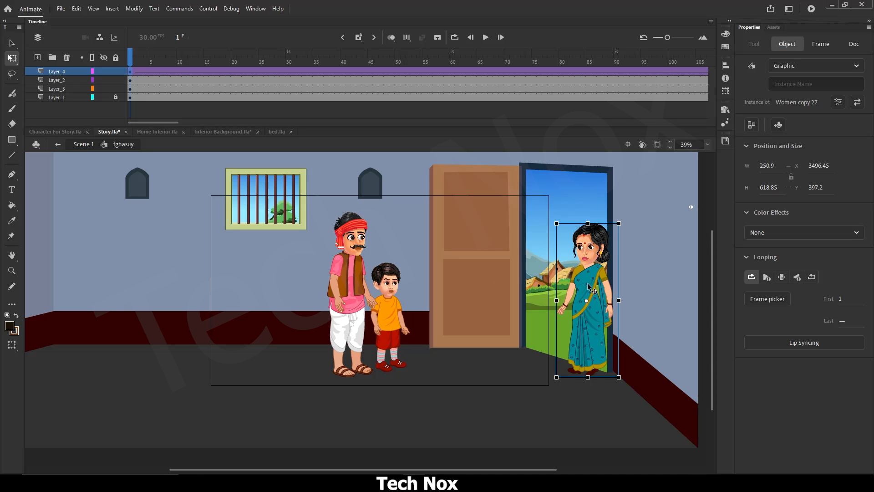
pyautogui.moveTo(588, 284); pyautogui.dragTo(566, 285)
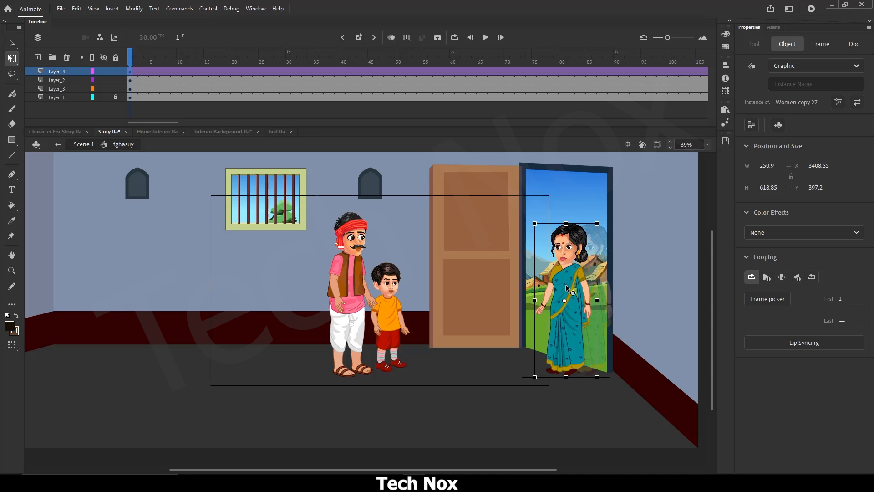
pyautogui.moveTo(165, 123); pyautogui.dragTo(204, 123)
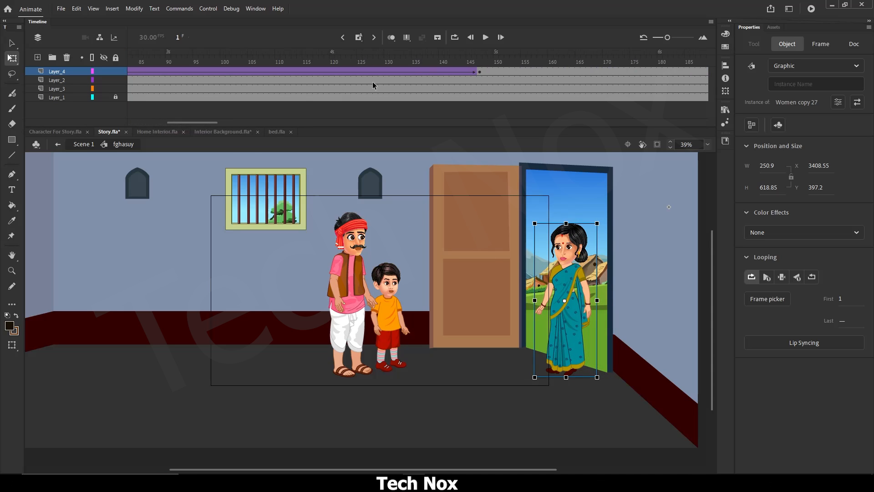
pyautogui.click(482, 64)
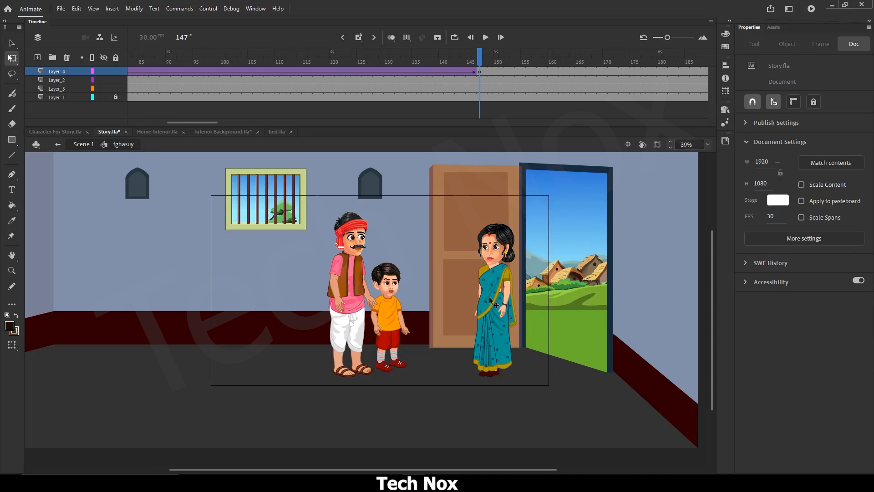
pyautogui.moveTo(491, 301); pyautogui.dragTo(472, 321)
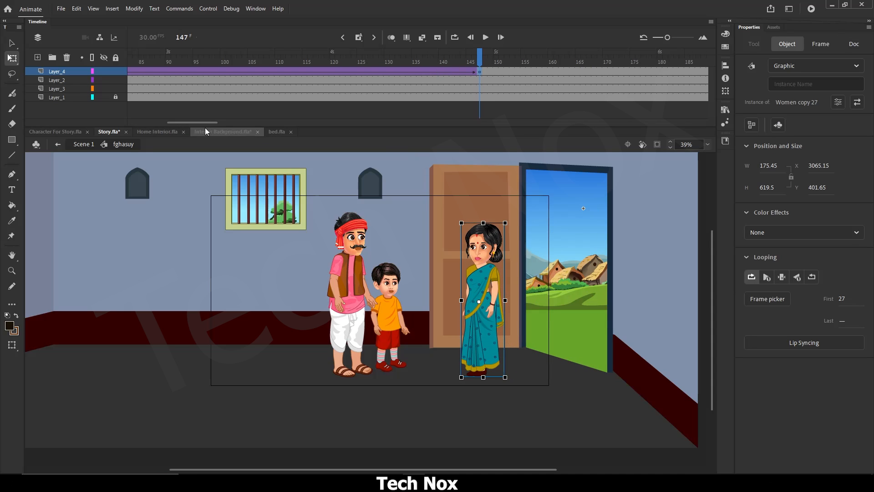
pyautogui.moveTo(173, 123); pyautogui.dragTo(128, 123)
pyautogui.click(130, 71)
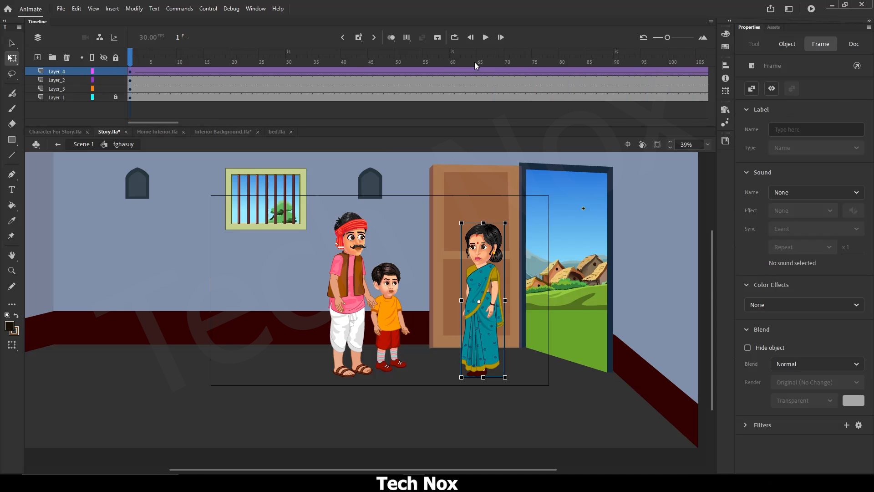
pyautogui.click(486, 37)
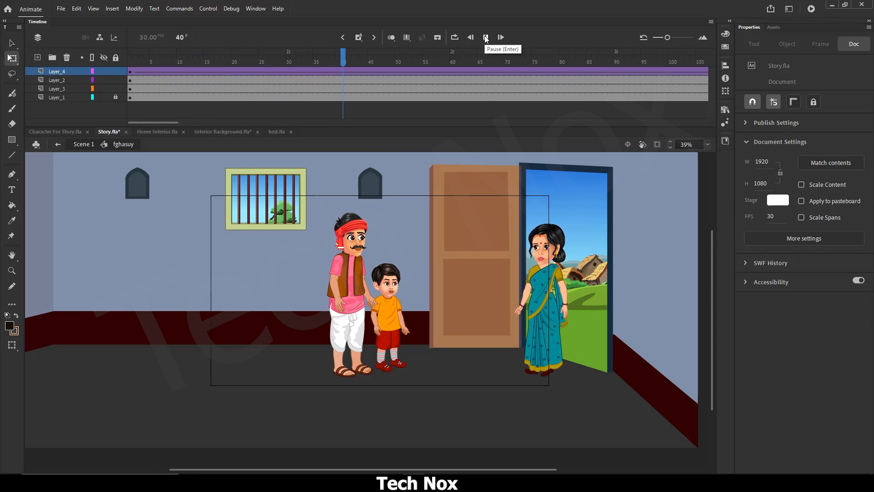
pyautogui.click(485, 37)
# Step: Move the woman at frame 147 closer to the boy, to X 3002.85, and replay the walk before returning to frame 1
pyautogui.moveTo(163, 123); pyautogui.dragTo(191, 123)
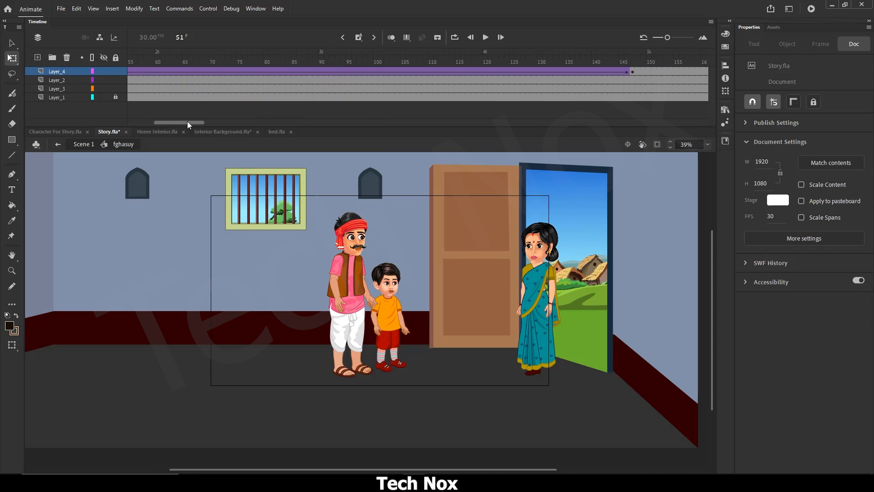
pyautogui.click(620, 62)
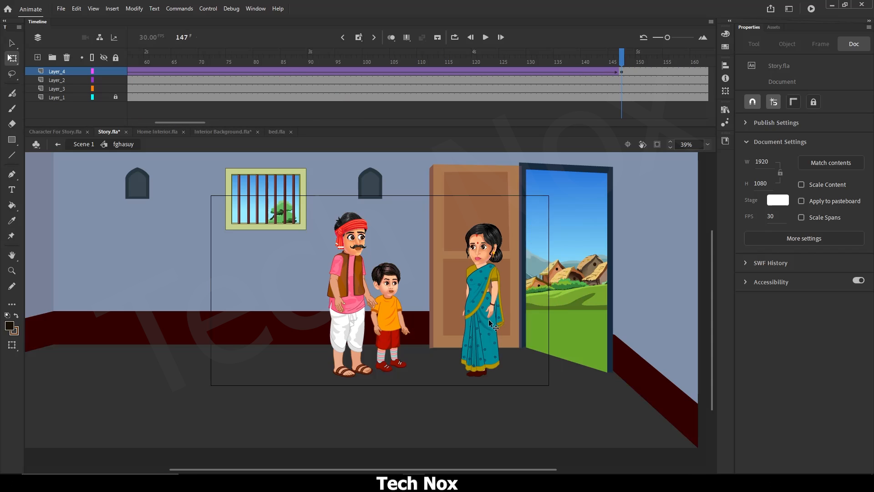
pyautogui.moveTo(492, 324); pyautogui.dragTo(476, 325)
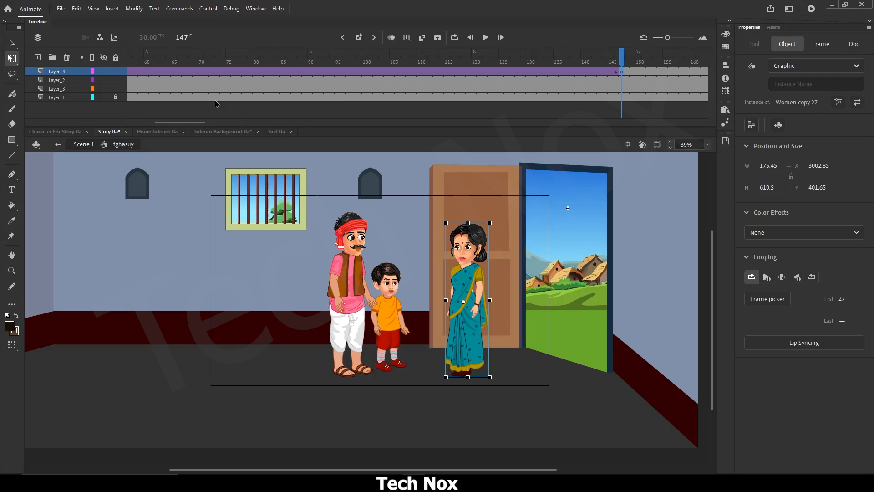
pyautogui.click(175, 62)
pyautogui.click(484, 37)
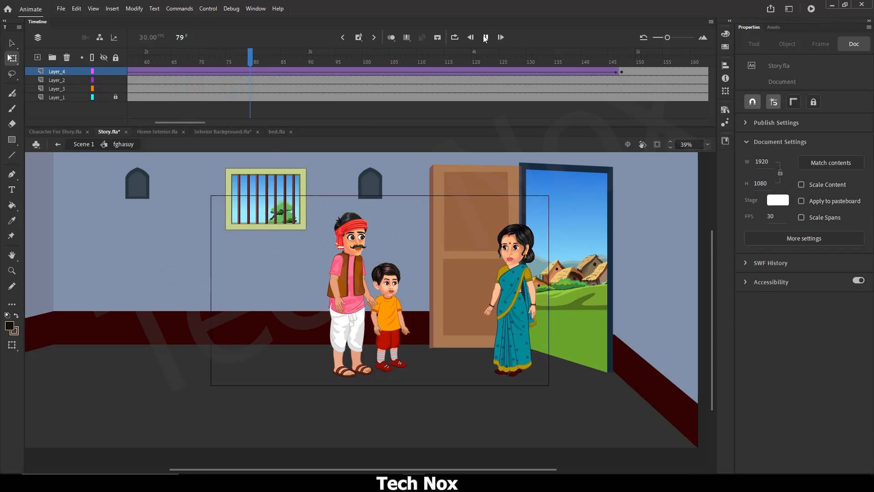
pyautogui.click(486, 37)
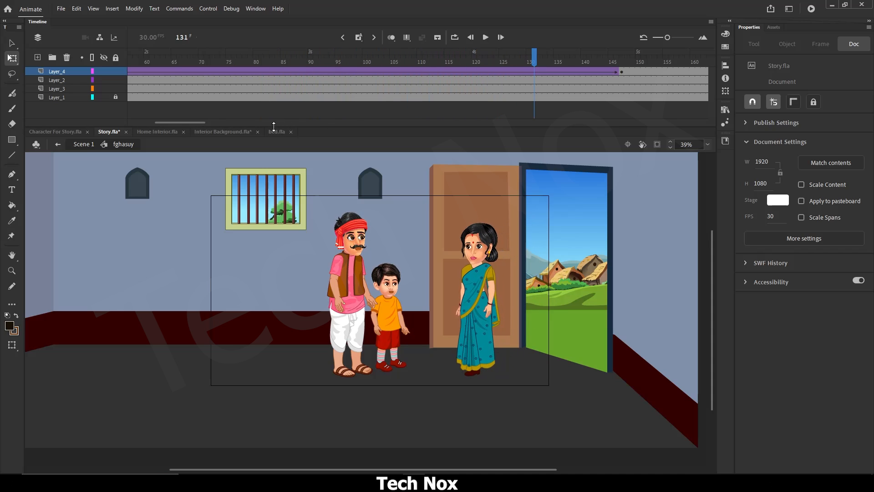
pyautogui.moveTo(181, 122); pyautogui.dragTo(146, 123)
pyautogui.click(131, 61)
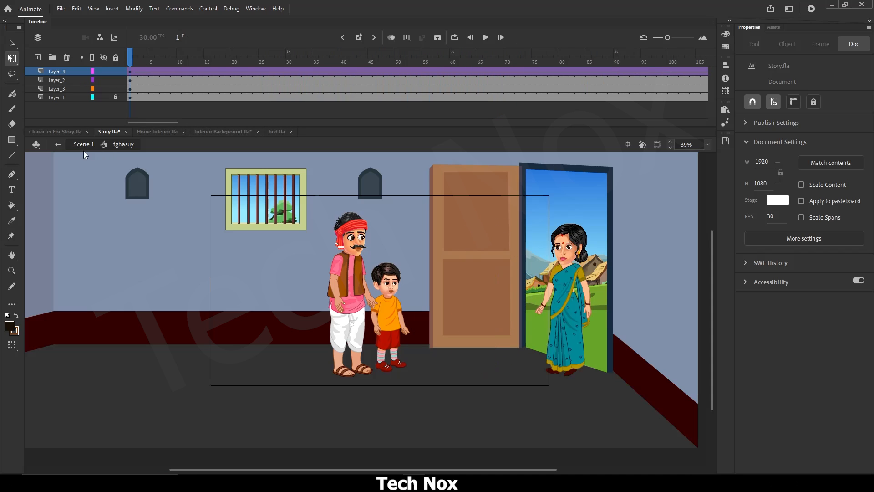
# Step: Return to Scene 1, hide the content outside the stage, and nudge the room to X -2197.6, Y -493.6 at frame 1281
pyautogui.click(84, 144)
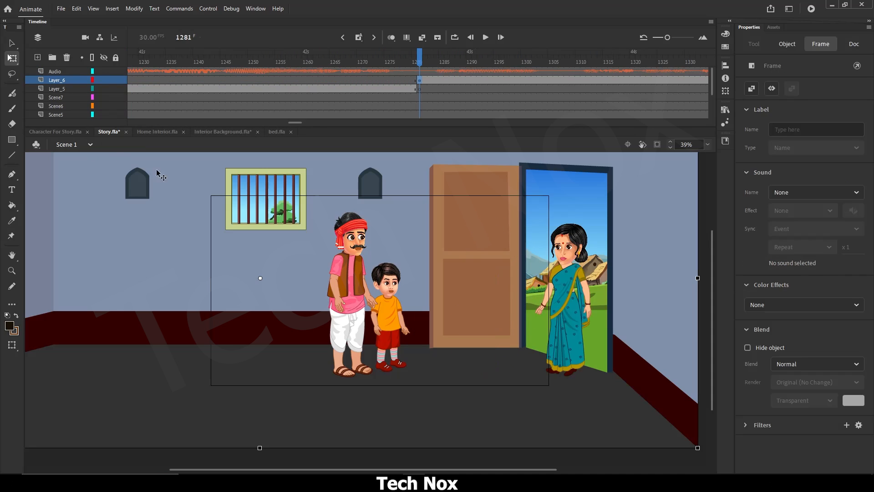
pyautogui.click(657, 144)
pyautogui.click(500, 235)
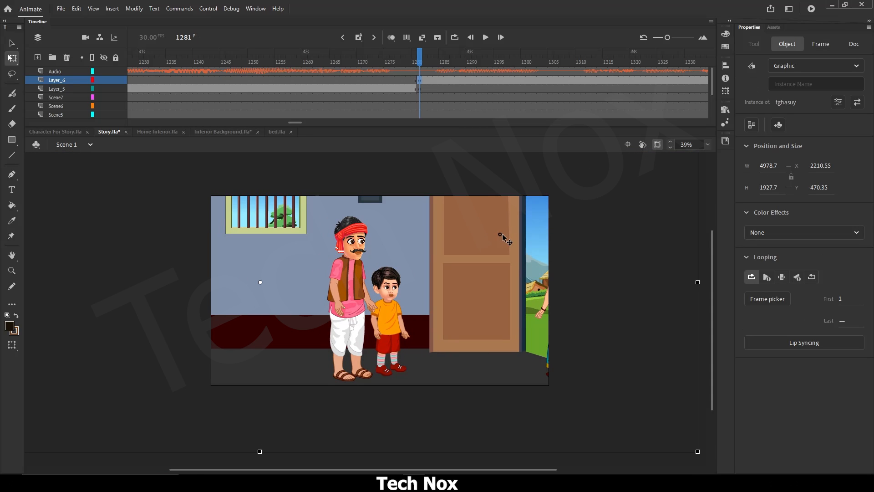
pyautogui.moveTo(500, 235); pyautogui.dragTo(502, 231)
pyautogui.scroll(2, 436, 242)
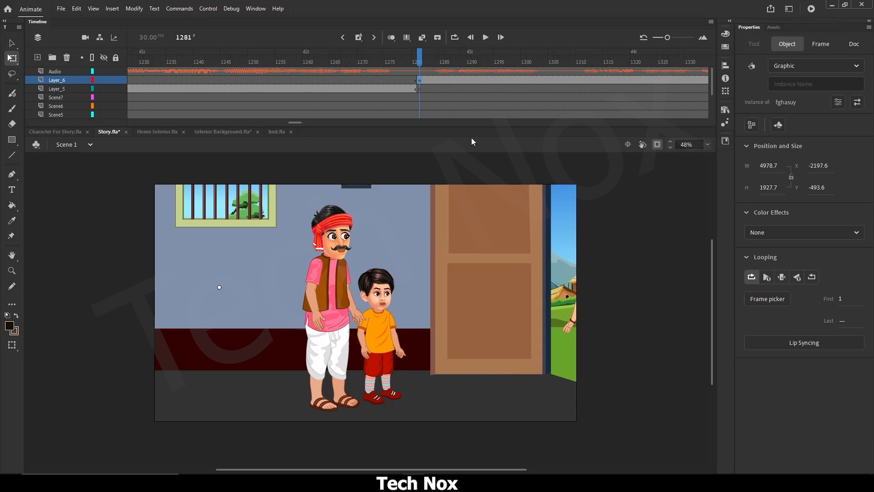
# Step: Play the scene from frame 1281 to past its end at frame 1428 to check the woman's walk against the audio
pyautogui.click(486, 37)
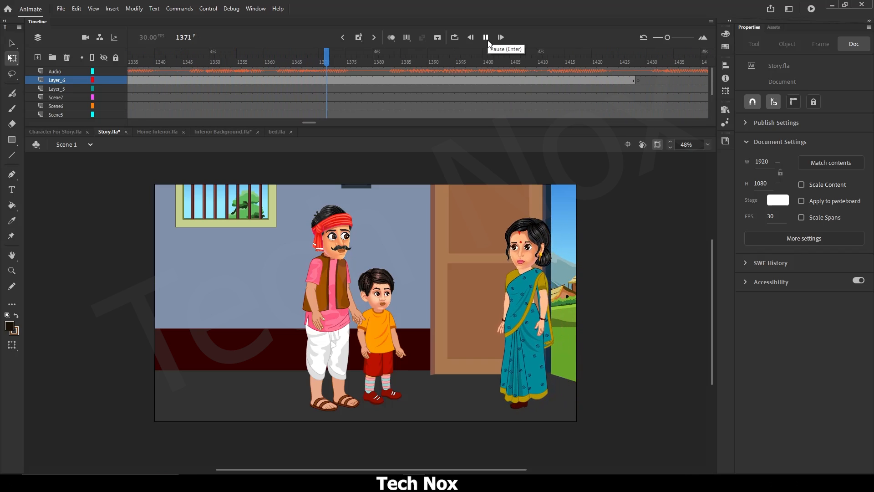
pyautogui.click(488, 41)
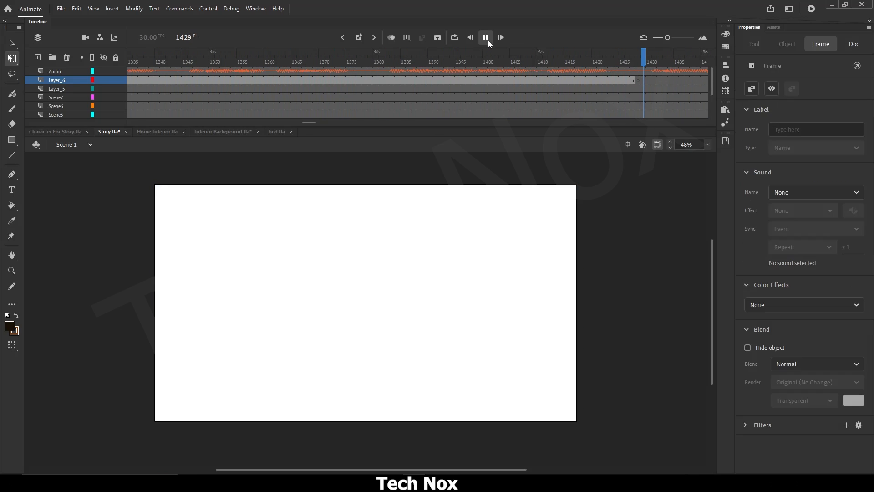
pyautogui.moveTo(312, 121); pyautogui.dragTo(319, 120)
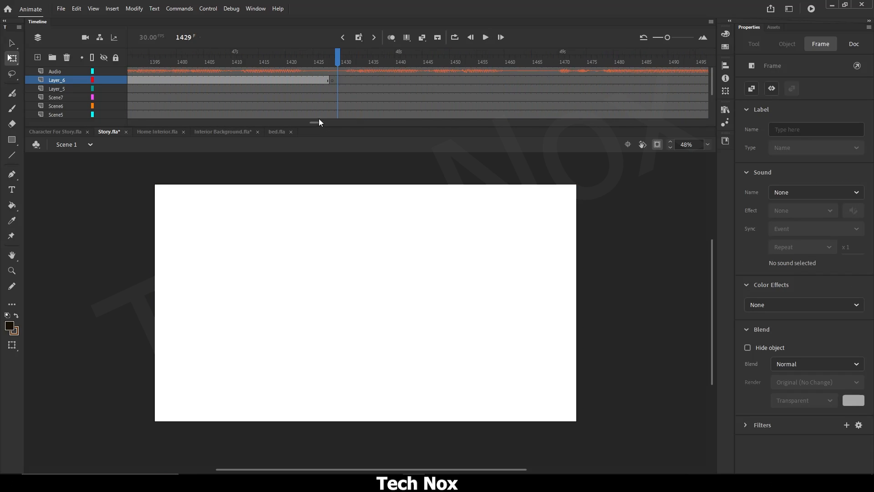
# Step: Save the file and play the audio from frame 1428 to about frame 1528 to hear the upcoming dialogue
pyautogui.hotkey('ctrl', 's')
pyautogui.click(332, 81)
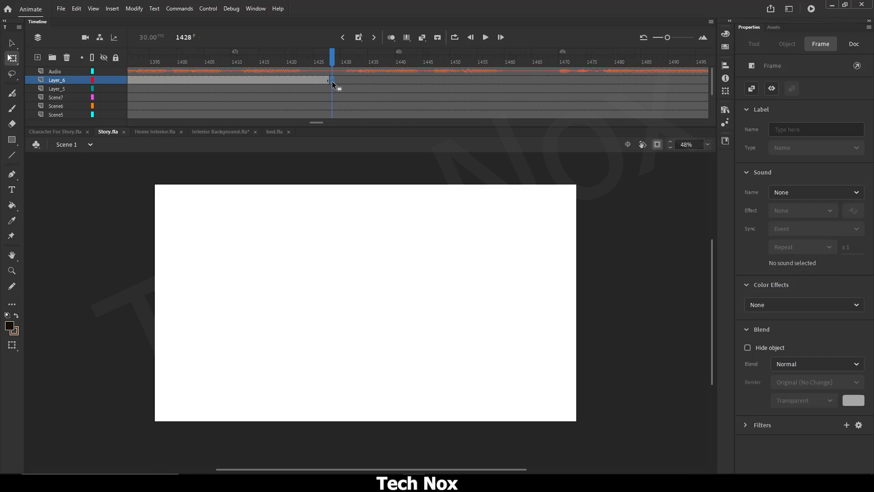
pyautogui.click(486, 39)
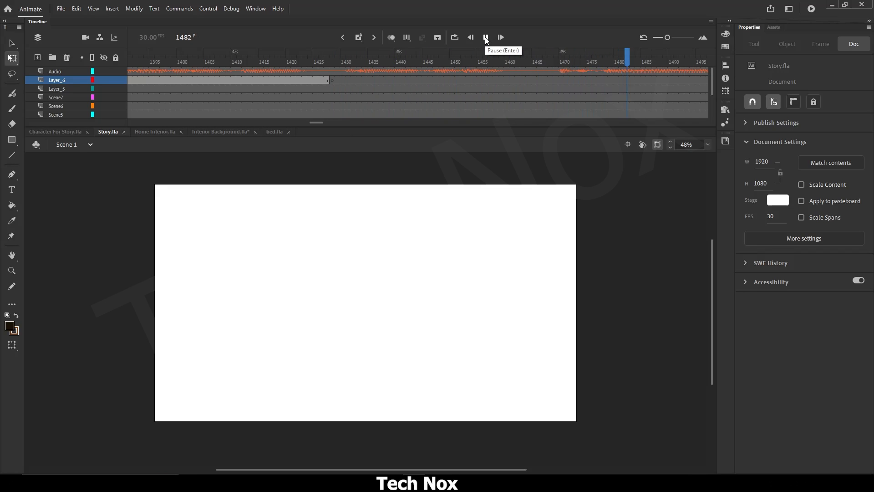
pyautogui.click(486, 38)
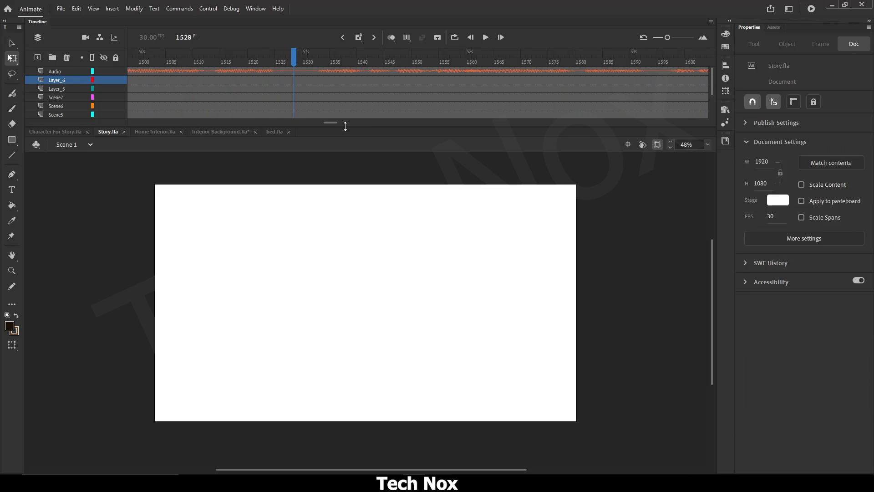
# Step: Add a new layer above Layer_6, insert a blank keyframe on it at frame 1428, and save the file
pyautogui.moveTo(333, 124); pyautogui.dragTo(321, 124)
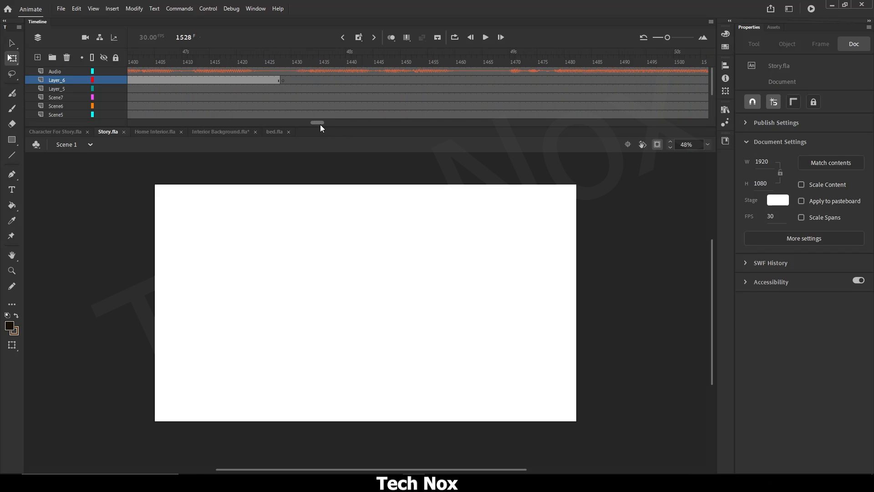
pyautogui.click(38, 57)
pyautogui.click(283, 80)
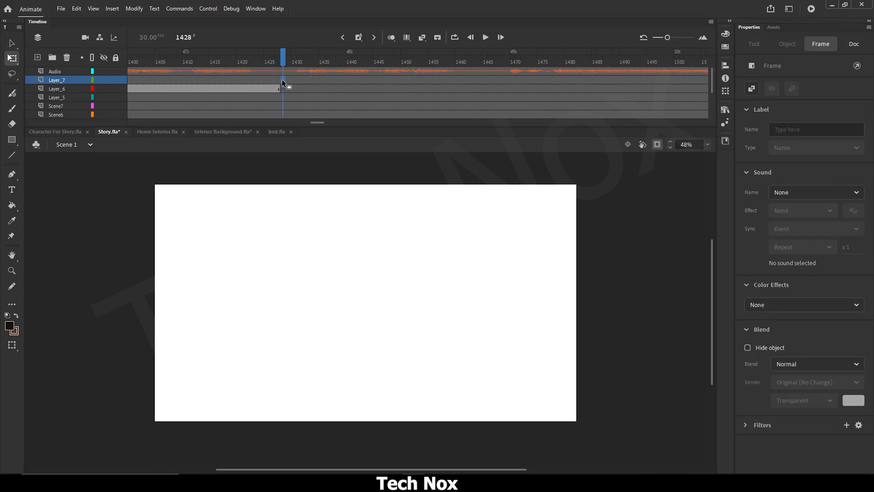
pyautogui.hotkey('ctrl', 's')
# Step: Copy the BG1 village background from frame 1, paste it on Layer_7 at frame 1428, and move it over the stage
pyautogui.moveTo(317, 122); pyautogui.dragTo(127, 123)
pyautogui.click(131, 61)
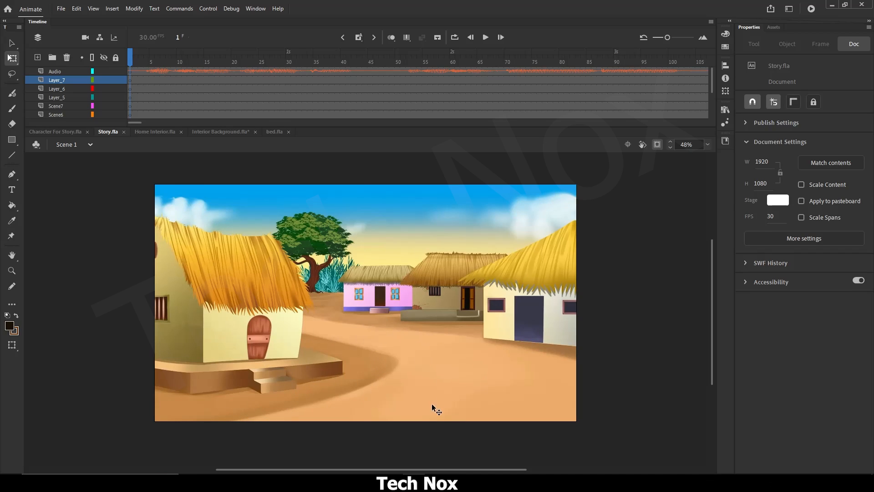
pyautogui.click(327, 272)
pyautogui.rightClick(327, 273)
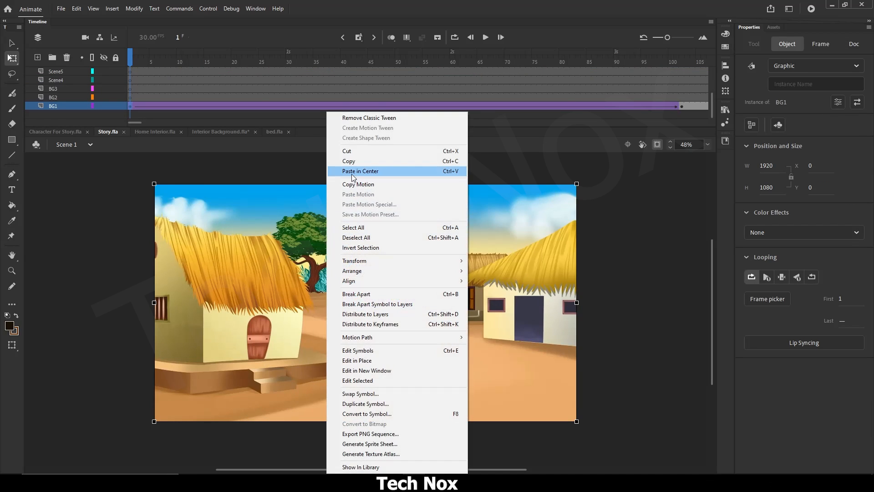
pyautogui.click(337, 162)
pyautogui.moveTo(135, 123); pyautogui.dragTo(319, 137)
pyautogui.scroll(3, 329, 89)
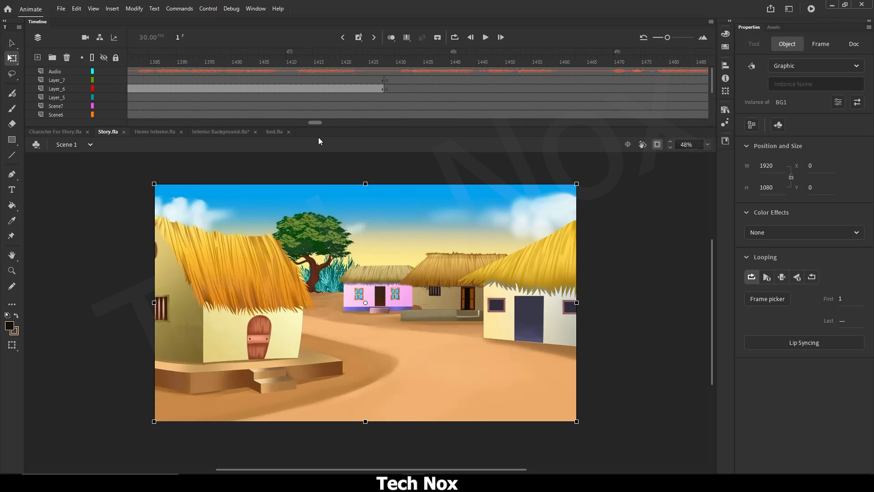
pyautogui.click(424, 81)
pyautogui.hotkey('ctrl', 'v')
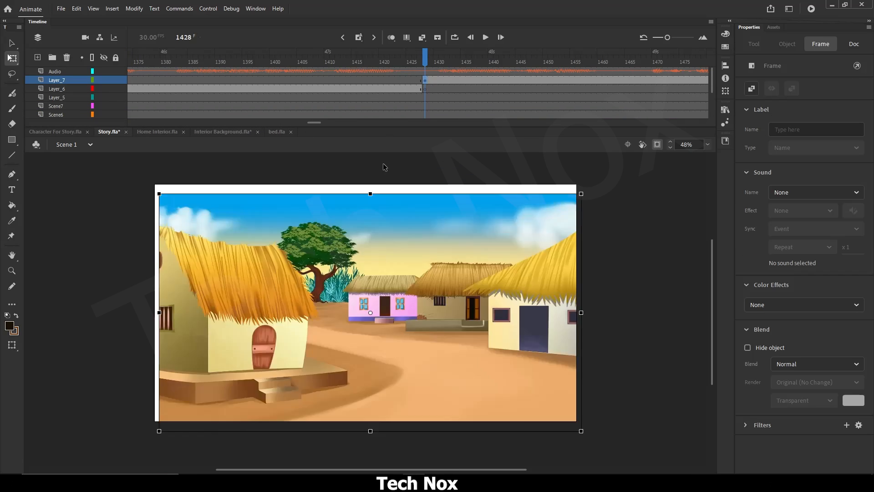
pyautogui.moveTo(424, 264); pyautogui.dragTo(415, 255)
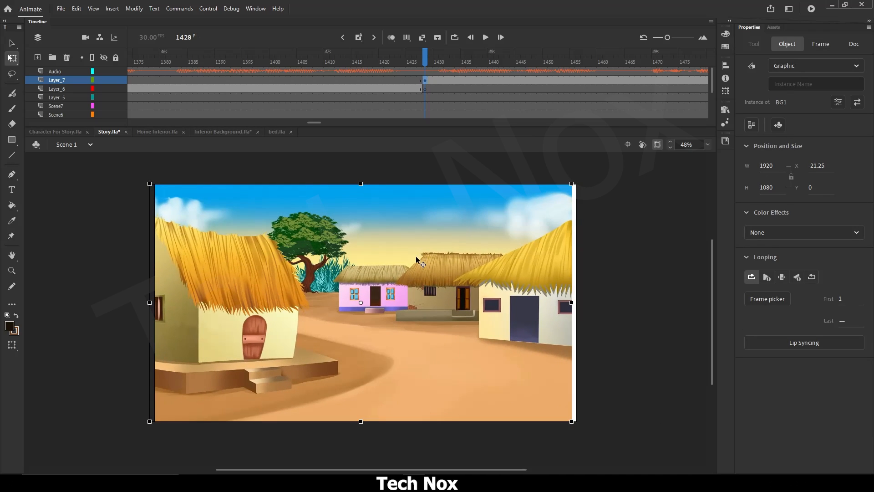
# Step: Duplicate the pasted village background as symbol "dfsdg" and align it to the stage at X 0, Y 0
pyautogui.rightClick(416, 256)
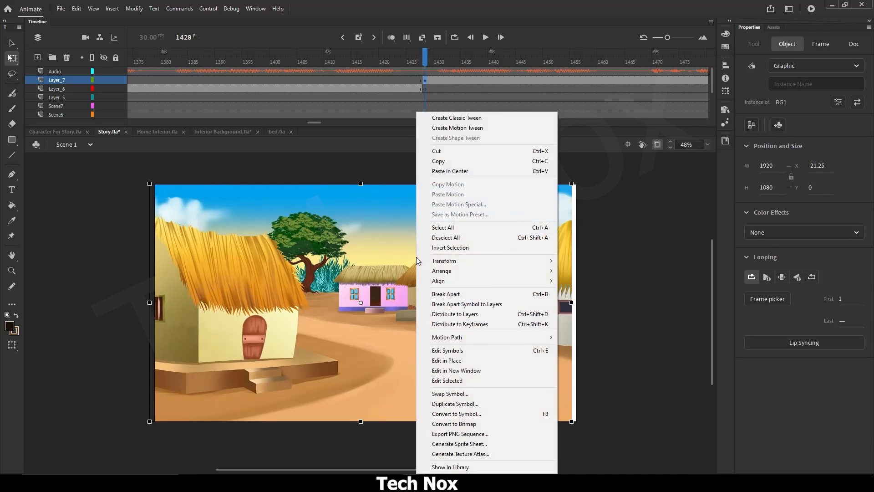
pyautogui.click(453, 404)
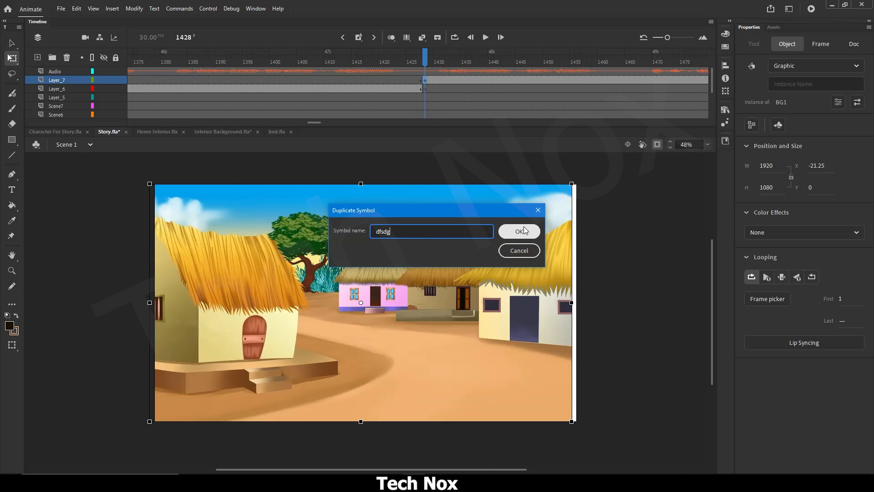
pyautogui.click(524, 231)
pyautogui.moveTo(479, 248); pyautogui.dragTo(485, 250)
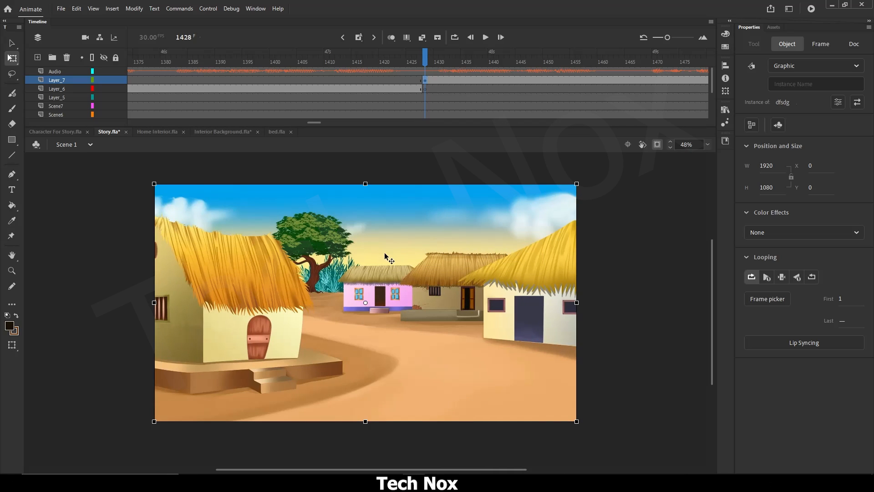
# Step: Inside dfsdg, add a layer and paste the standing man from Character For Story.fla onto it, putting duplicate items into a folder
pyautogui.doubleClick(385, 256)
pyautogui.click(38, 58)
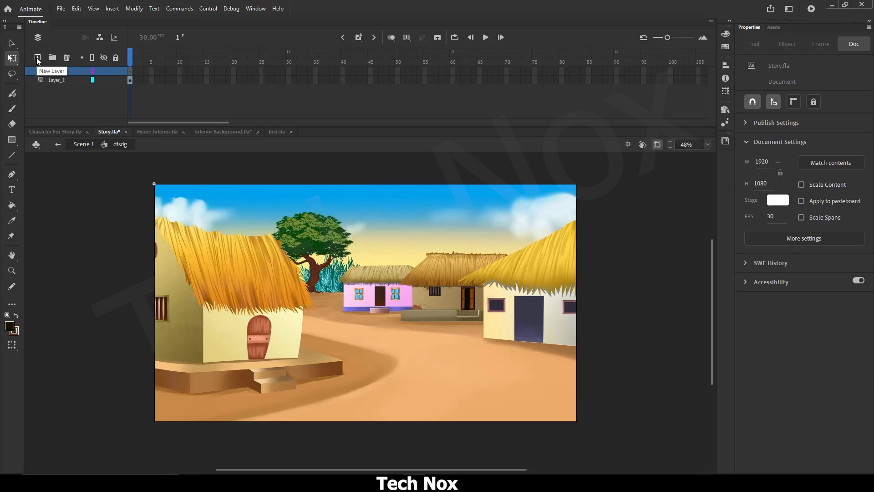
pyautogui.click(56, 132)
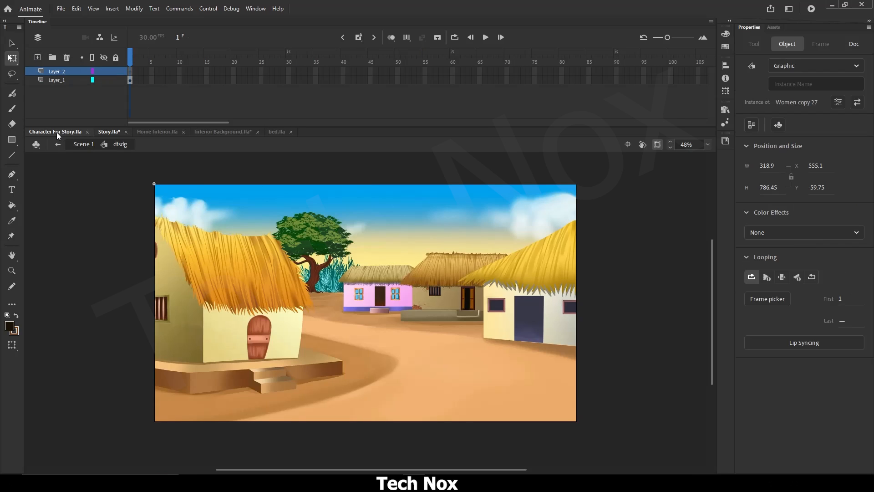
pyautogui.rightClick(182, 262)
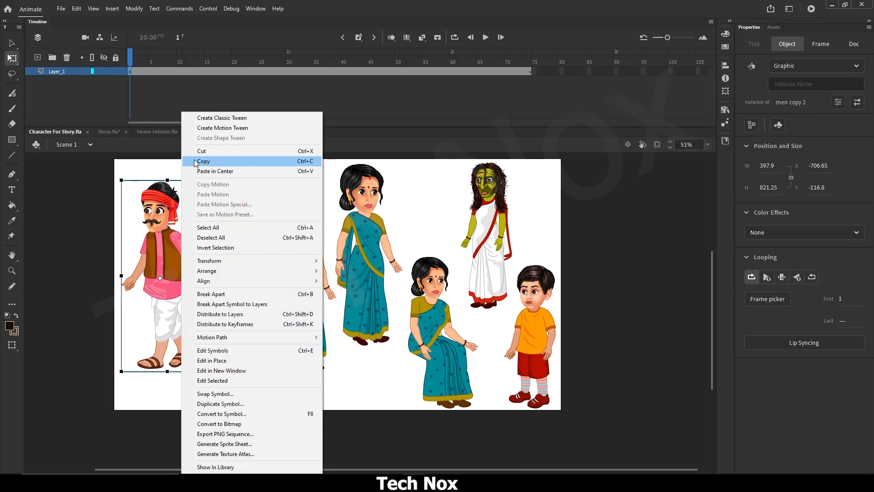
pyautogui.click(196, 162)
pyautogui.click(104, 133)
pyautogui.hotkey('ctrl', 'v')
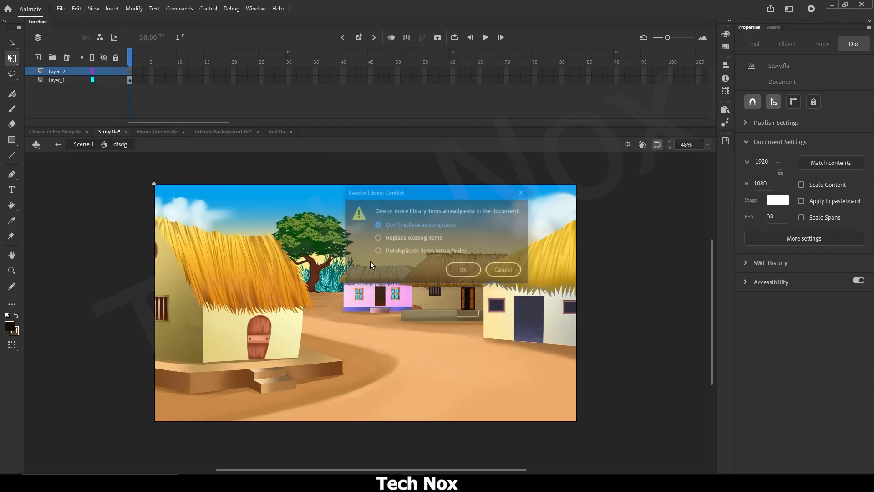
pyautogui.click(413, 252)
pyautogui.click(464, 270)
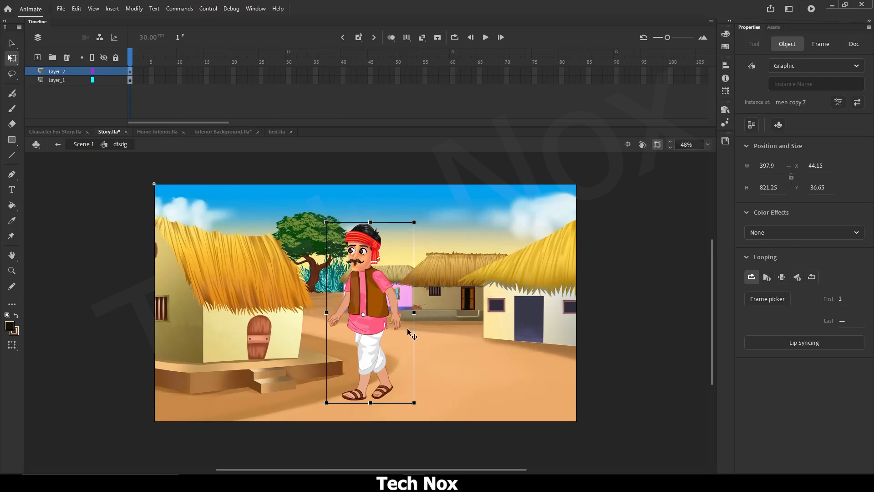
# Step: Scale the man to about 209 by 431, stand him on the path beside the thatched hut, and flip him horizontally
pyautogui.moveTo(415, 221); pyautogui.dragTo(392, 258)
pyautogui.moveTo(370, 306); pyautogui.dragTo(370, 327)
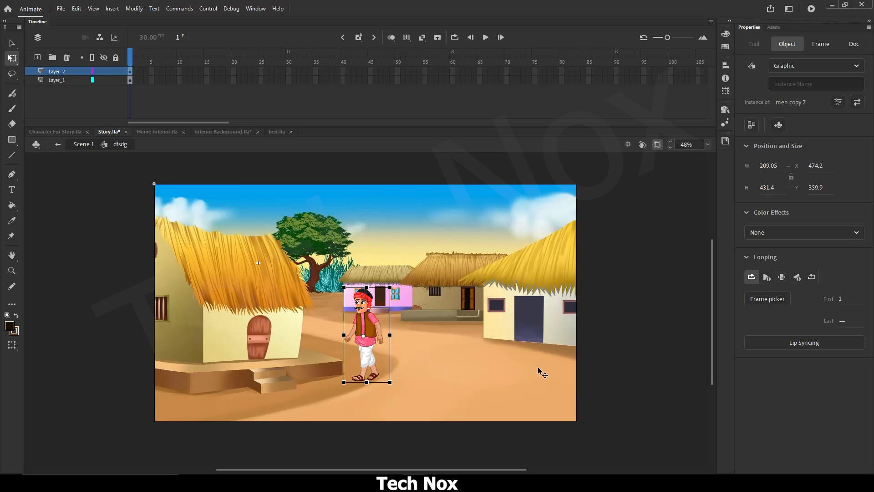
pyautogui.hotkey('alt', 'm')
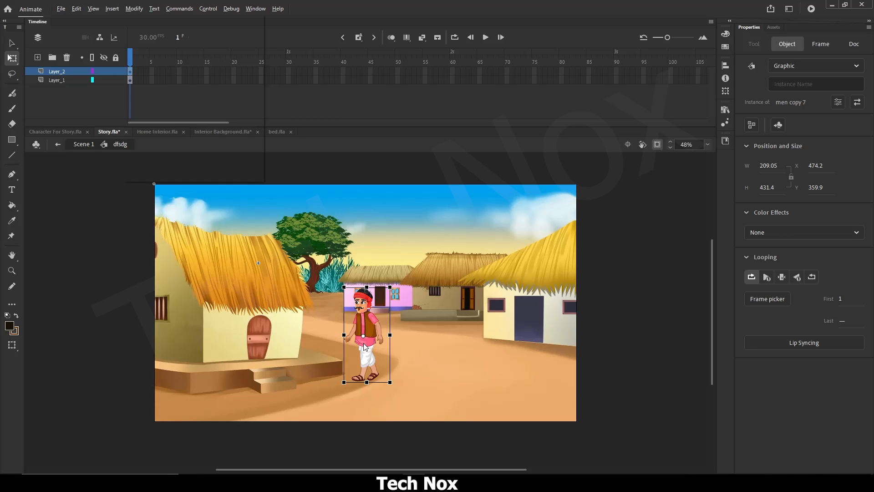
pyautogui.press('t')
pyautogui.press('h')
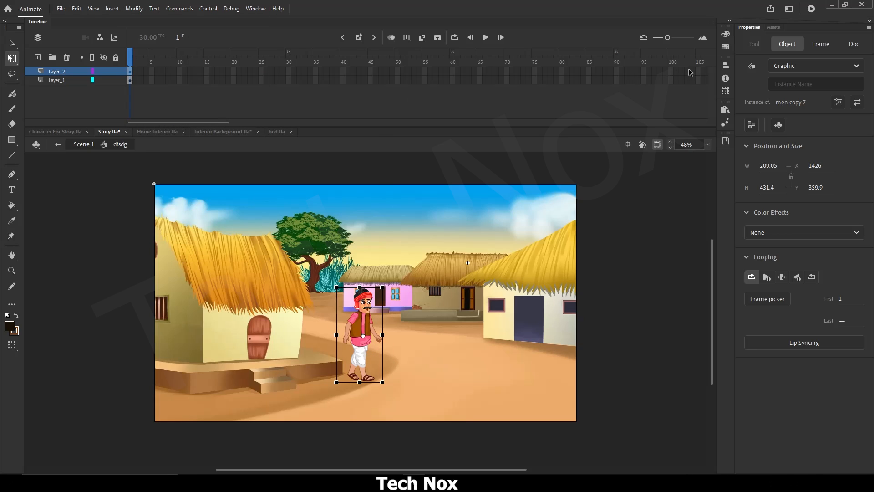
# Step: Extend both layers of the village symbol to frame 163
pyautogui.moveTo(698, 72); pyautogui.dragTo(699, 79)
pyautogui.press('F5')
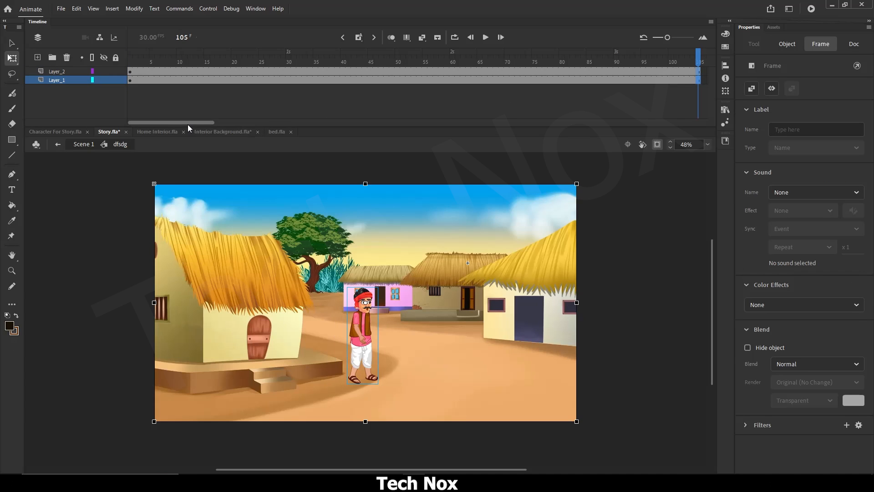
pyautogui.moveTo(188, 125); pyautogui.dragTo(236, 125)
pyautogui.moveTo(690, 72); pyautogui.dragTo(691, 79)
pyautogui.press('F5')
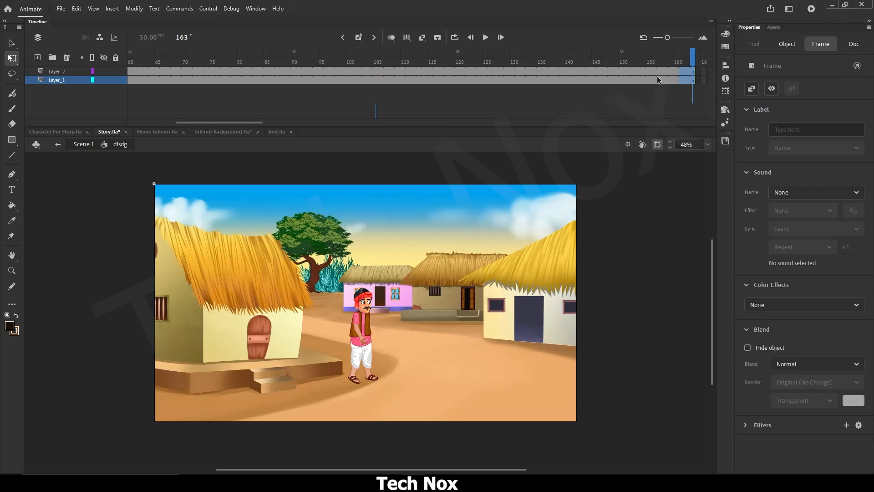
# Step: In Scene 1 at frame 1428, enlarge the village symbol to about 3116.5 by 1753 and position it at X -722.45, Y -375.85
pyautogui.click(86, 144)
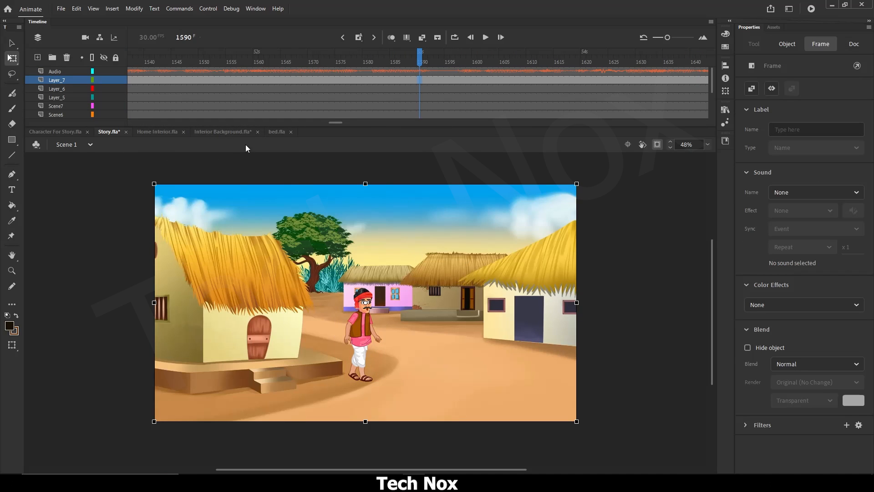
pyautogui.moveTo(327, 124); pyautogui.dragTo(316, 123)
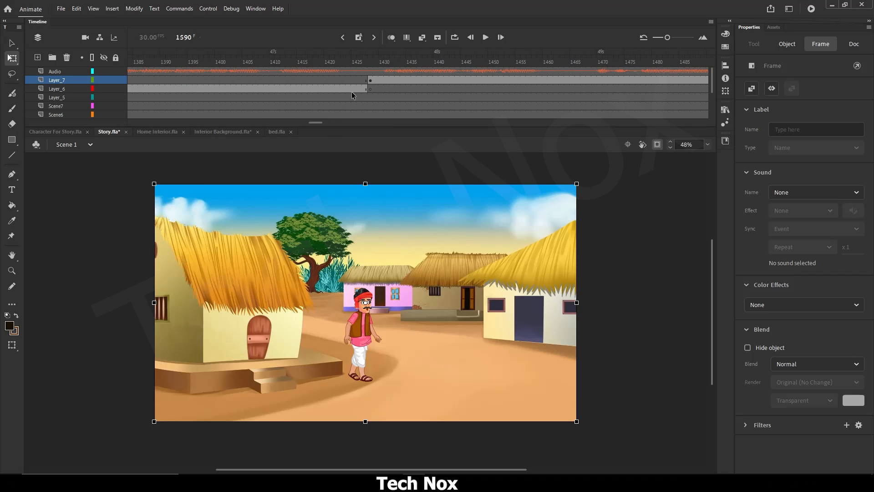
pyautogui.click(371, 62)
pyautogui.click(410, 253)
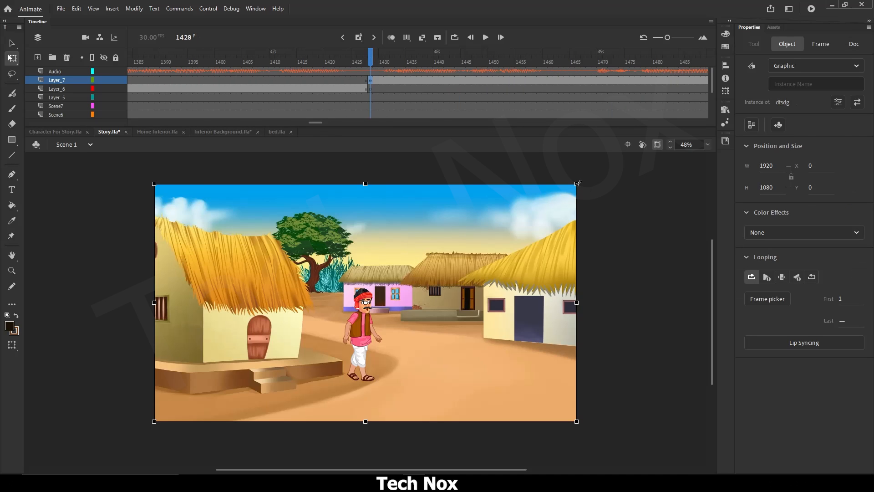
pyautogui.moveTo(578, 183); pyautogui.dragTo(706, 110)
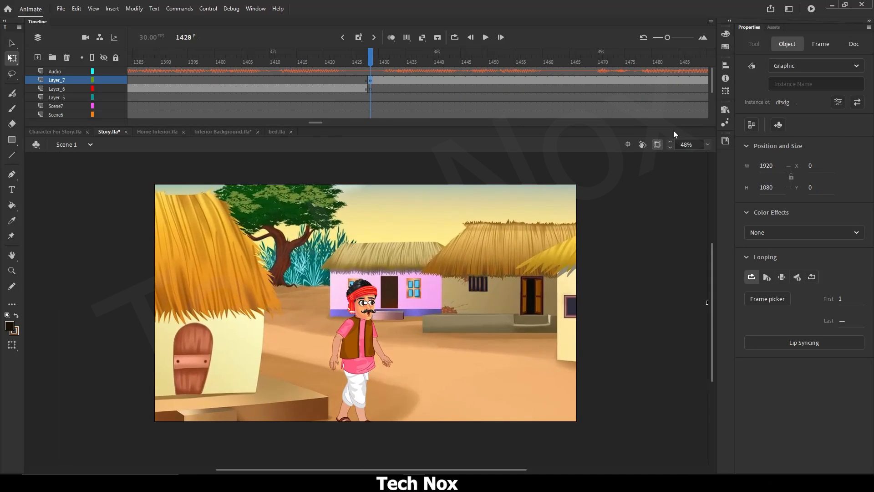
pyautogui.moveTo(494, 283); pyautogui.dragTo(457, 267)
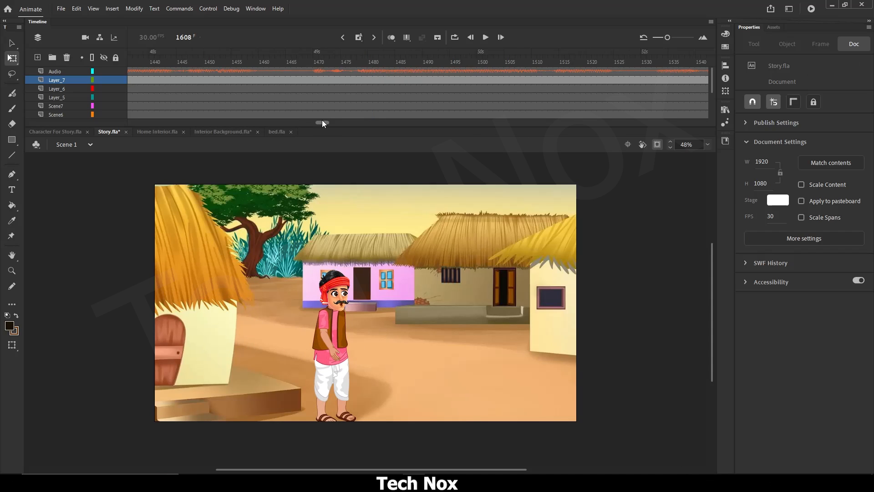
# Step: Play the village scene from frame 1429 to frame 1579 to check the man against the audio
pyautogui.moveTo(325, 122); pyautogui.dragTo(315, 122)
pyautogui.click(453, 52)
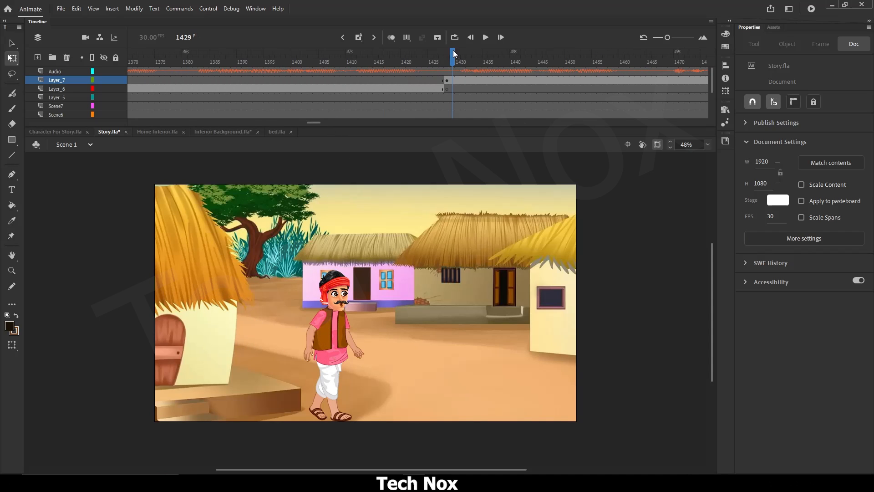
pyautogui.click(485, 38)
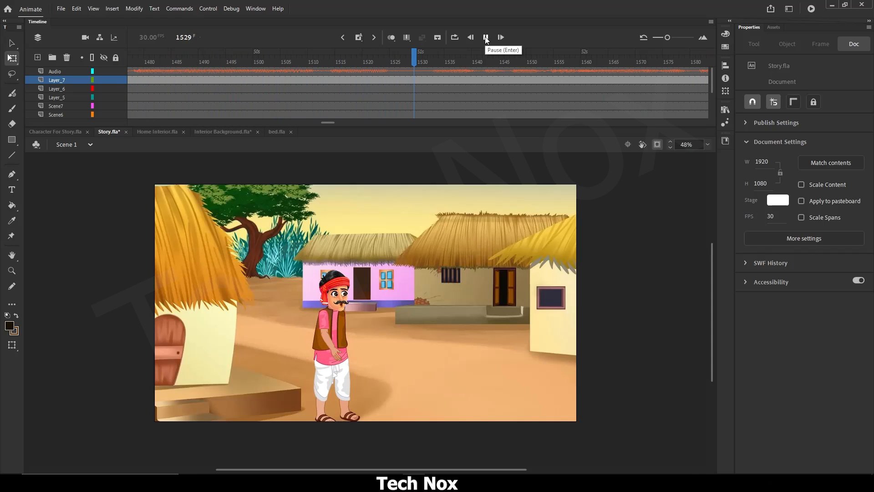
pyautogui.click(486, 38)
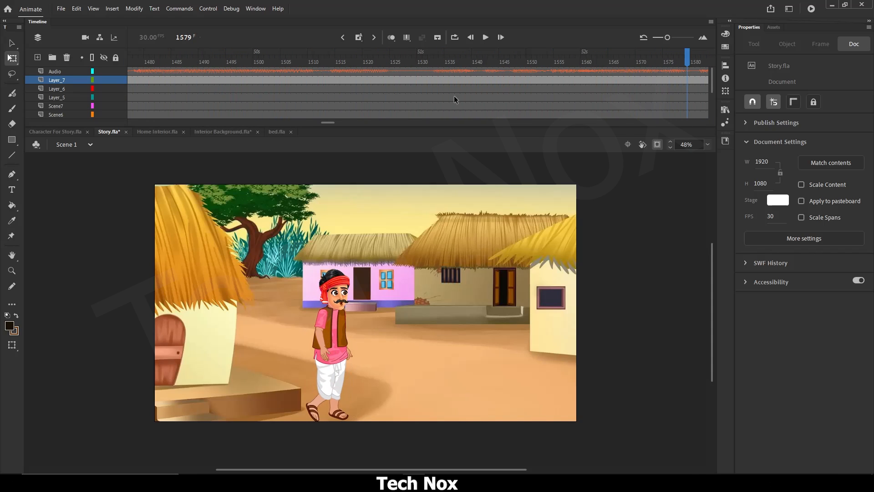
# Step: Replay the audio from about frame 1565, stop at frame 1595, and briefly look inside the village symbol before returning to Scene 1
pyautogui.hscroll(5, 335, 119)
pyautogui.moveTo(342, 123); pyautogui.dragTo(337, 111)
pyautogui.click(266, 62)
pyautogui.click(485, 37)
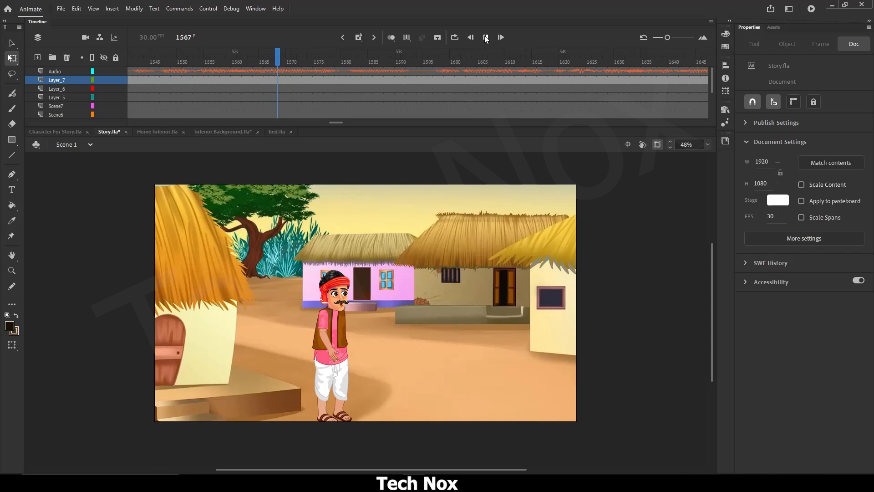
pyautogui.click(425, 60)
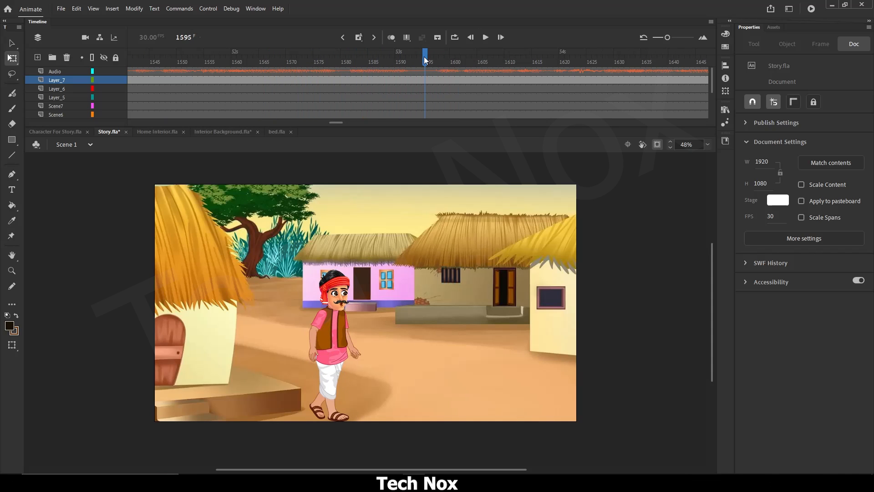
pyautogui.doubleClick(445, 274)
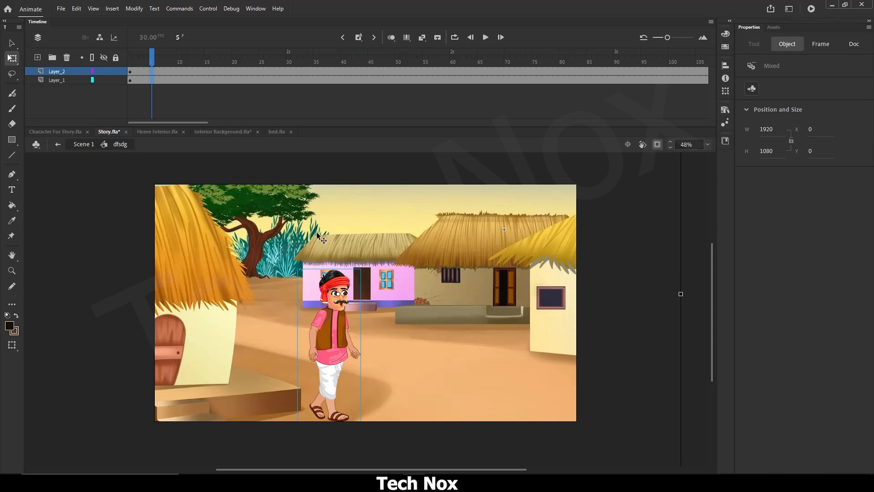
pyautogui.click(90, 145)
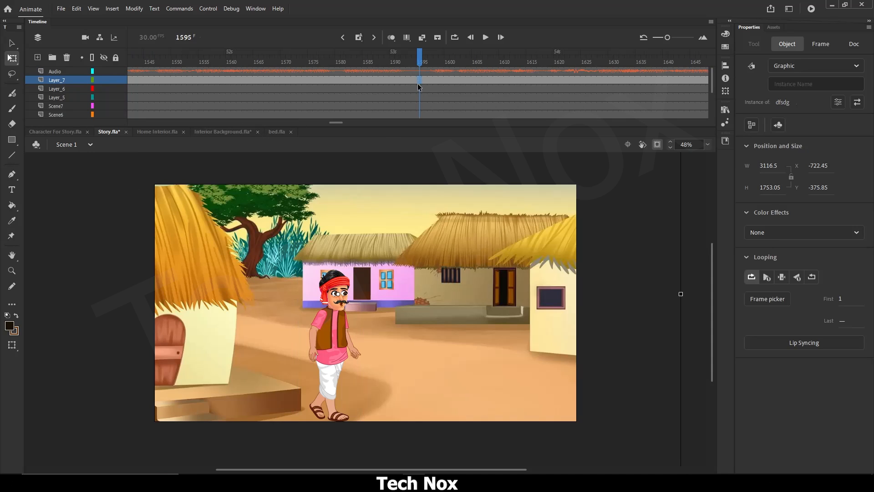
# Step: Inside the village symbol, extend both layers to frame 259 and return to Scene 1
pyautogui.doubleClick(434, 236)
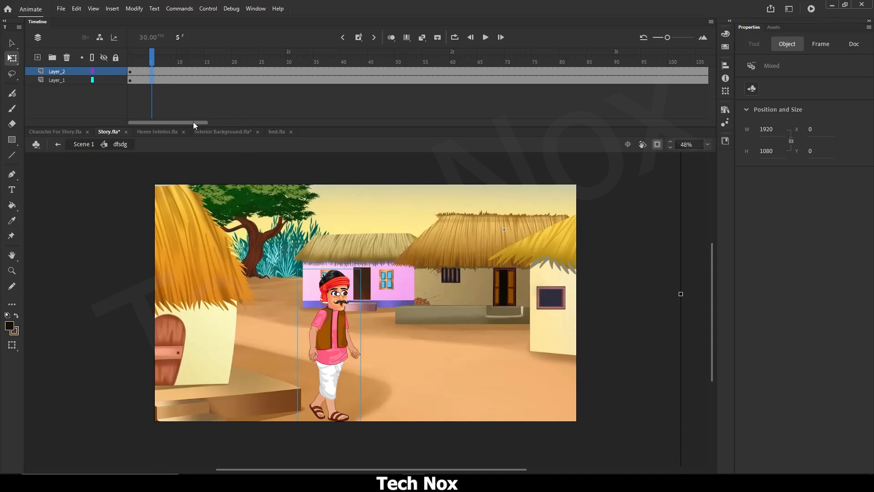
pyautogui.moveTo(184, 122)
pyautogui.mouseDown()
pyautogui.moveTo(427, 118)
pyautogui.moveTo(187, 120)
pyautogui.mouseUp()
pyautogui.moveTo(151, 57); pyautogui.dragTo(130, 58)
pyautogui.moveTo(162, 122); pyautogui.dragTo(293, 128)
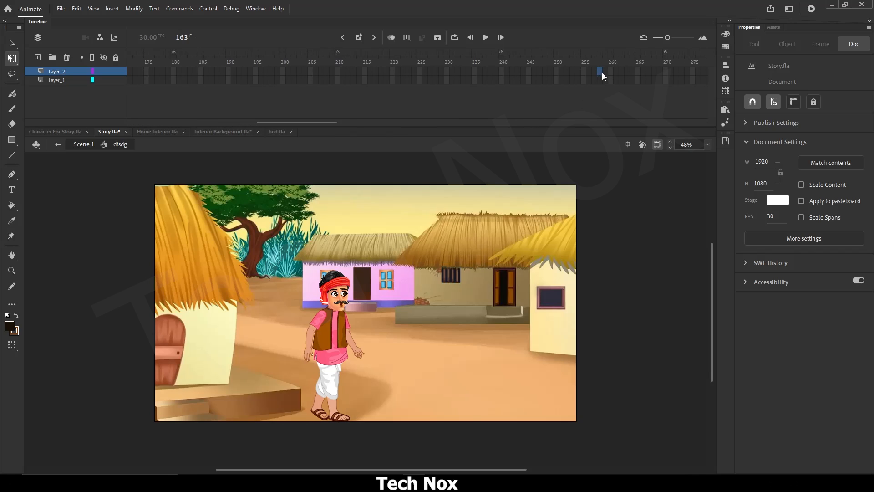
pyautogui.moveTo(602, 72); pyautogui.dragTo(606, 77)
pyautogui.press('F5')
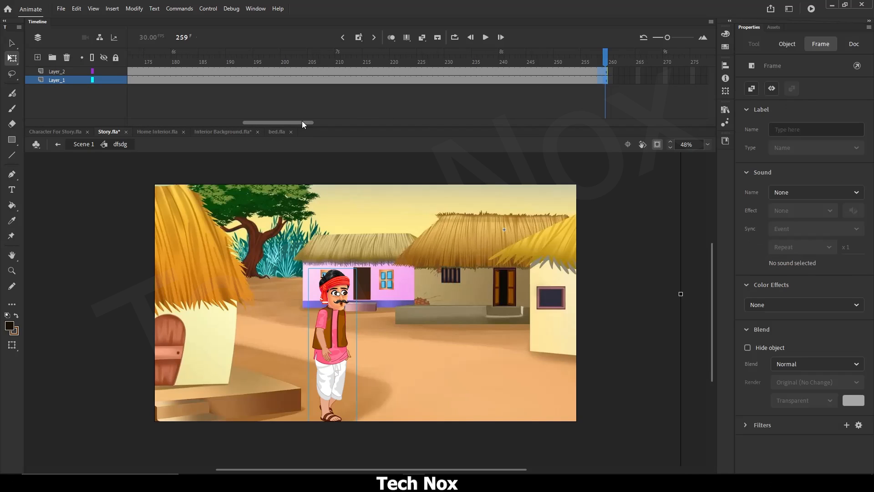
pyautogui.moveTo(302, 121); pyautogui.dragTo(184, 123)
pyautogui.click(83, 144)
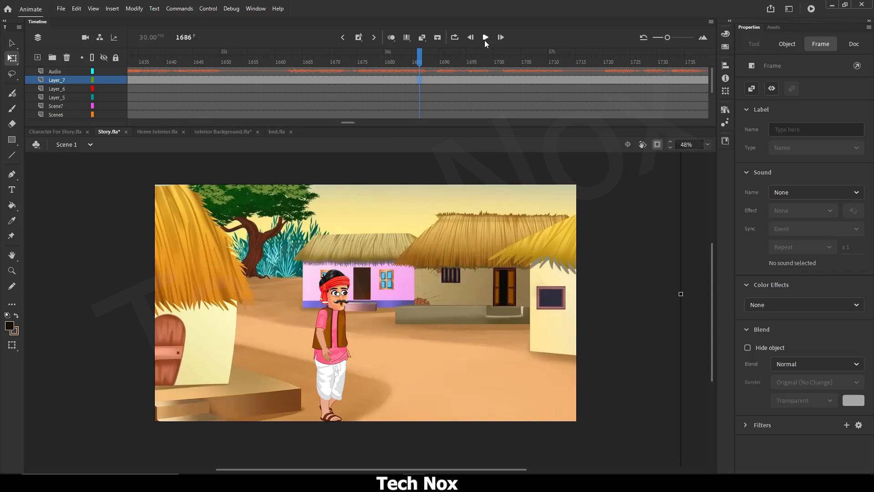
# Step: Replay the audio in Scene 1 from frame 1686 and from frame 1567, and set the playhead back at frame 1595
pyautogui.click(485, 37)
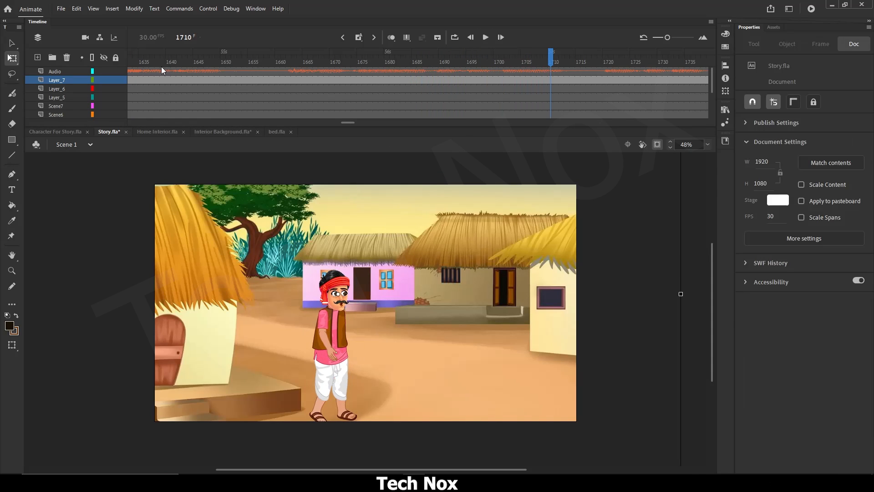
pyautogui.moveTo(349, 122); pyautogui.dragTo(334, 122)
pyautogui.click(191, 57)
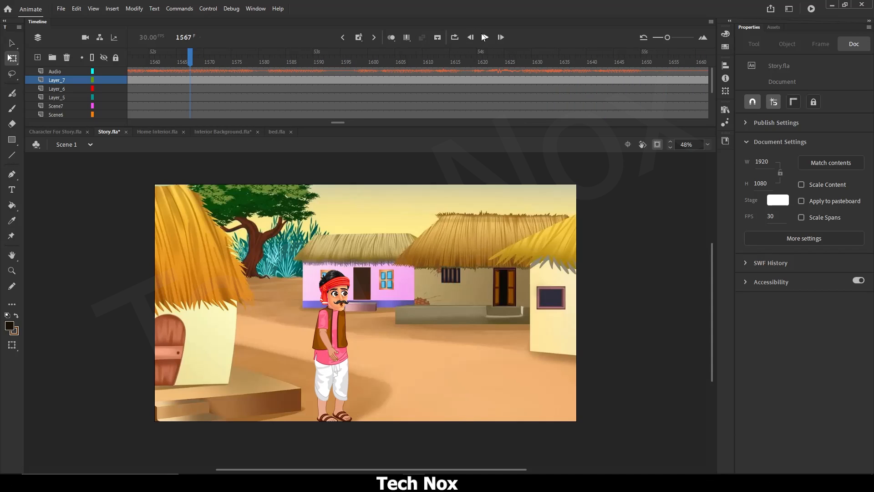
pyautogui.click(484, 37)
pyautogui.click(485, 37)
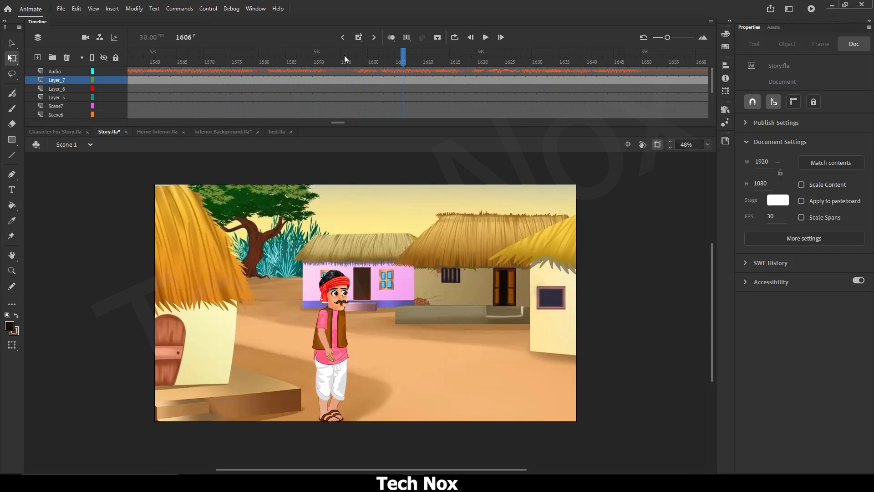
pyautogui.click(344, 58)
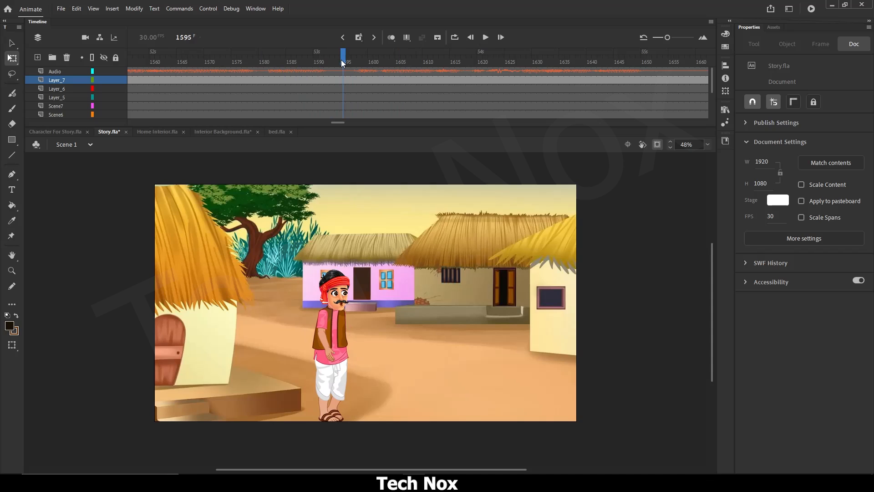
# Step: Inside the village symbol, add a keyframe on Layer_2 at frame 168 and lock Layer_1 without a keyframe there
pyautogui.doubleClick(346, 303)
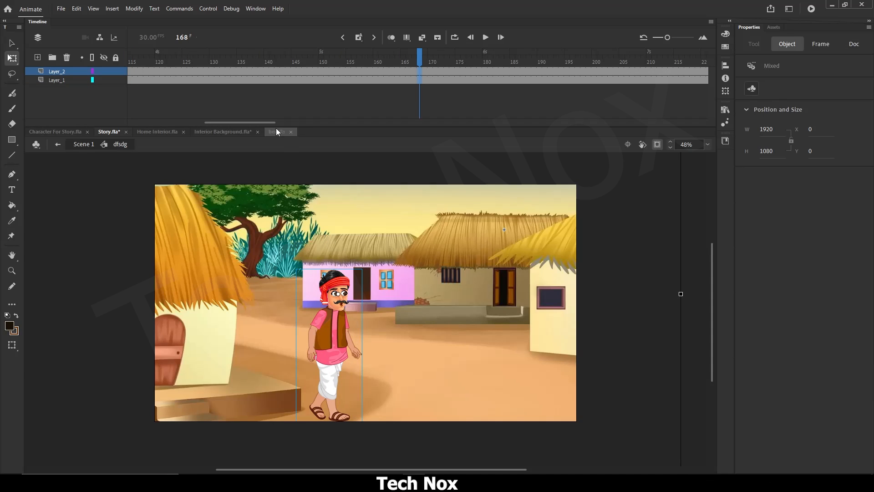
pyautogui.moveTo(252, 122)
pyautogui.mouseDown()
pyautogui.moveTo(201, 118)
pyautogui.moveTo(246, 125)
pyautogui.mouseUp()
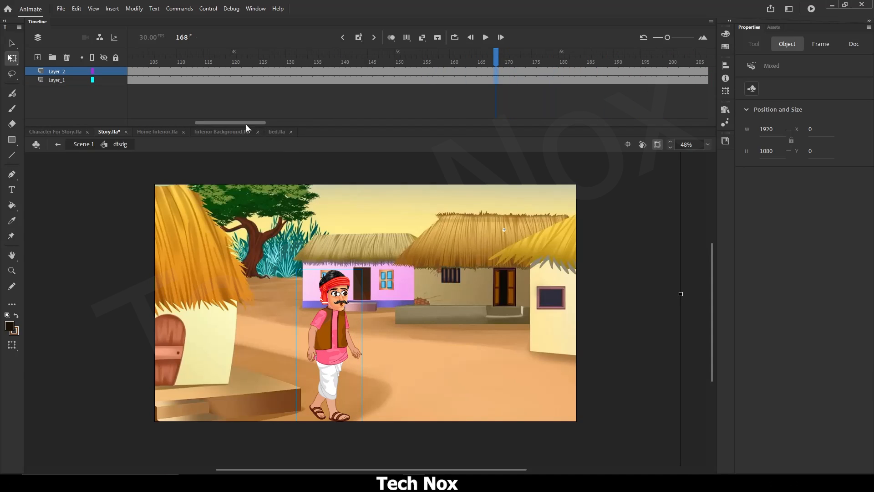
pyautogui.moveTo(496, 71); pyautogui.dragTo(496, 83)
pyautogui.moveTo(245, 120); pyautogui.dragTo(150, 100)
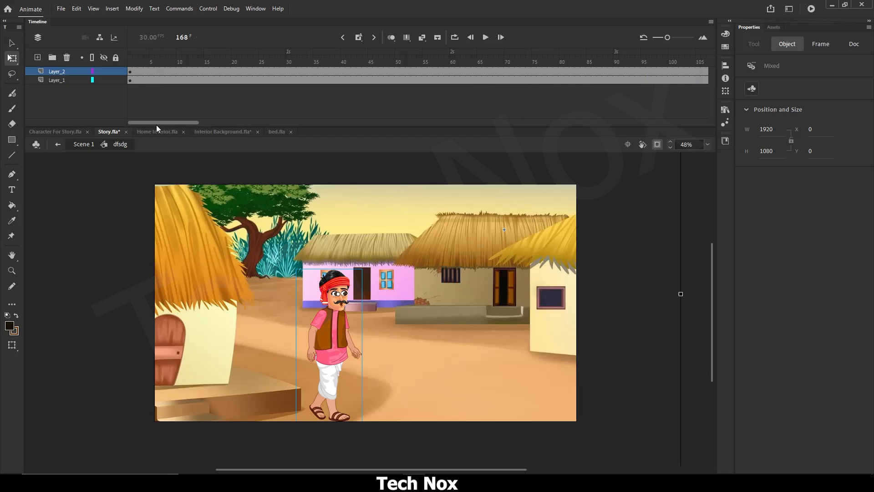
pyautogui.moveTo(157, 125); pyautogui.dragTo(211, 125)
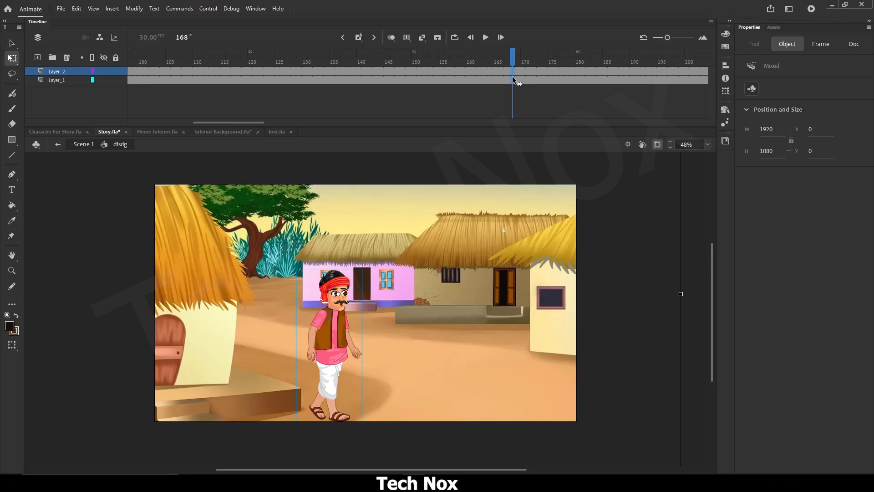
pyautogui.press('F6')
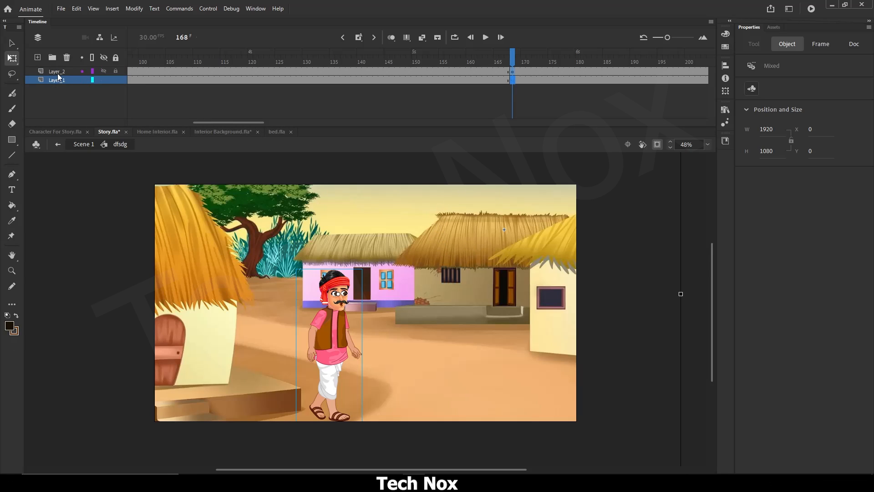
pyautogui.click(115, 80)
pyautogui.click(513, 81)
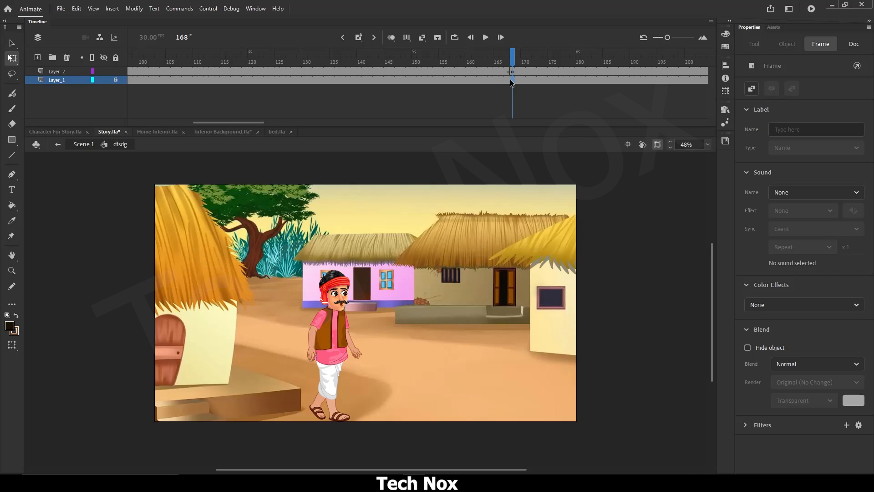
# Step: Show the content outside the stage and move the man at frame 168 to about X 2251.25, Y 390.5
pyautogui.click(334, 284)
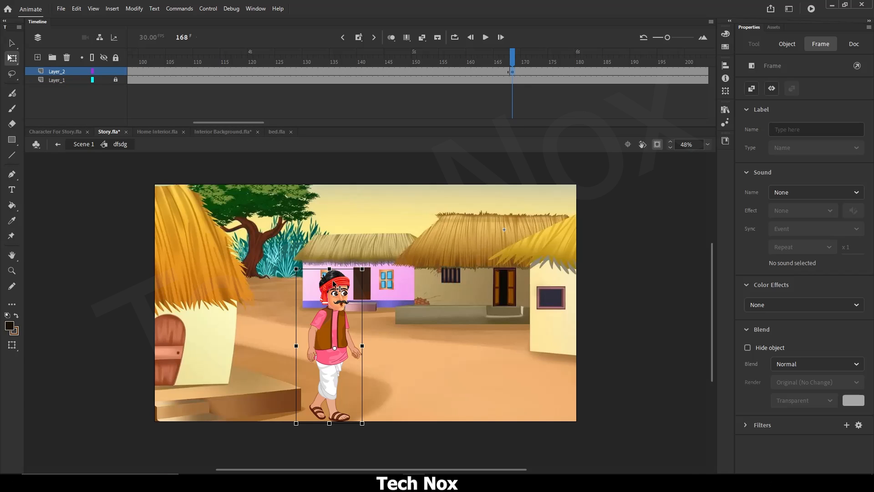
pyautogui.click(657, 144)
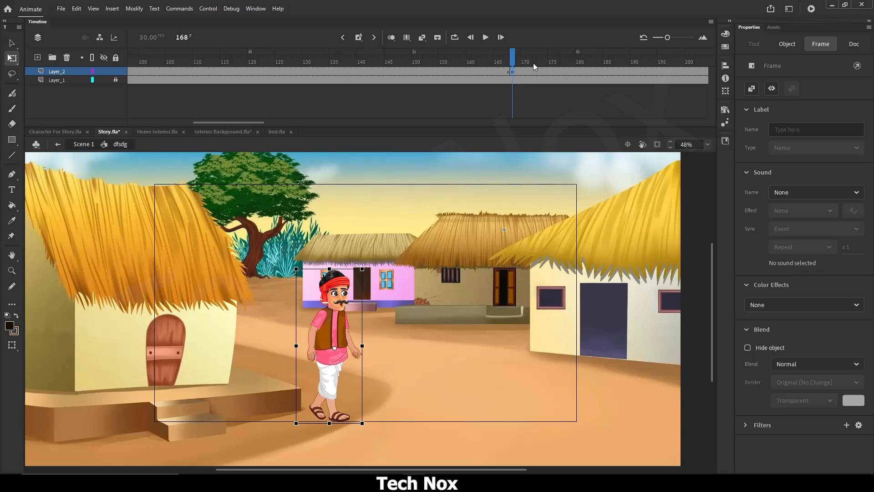
pyautogui.moveTo(340, 326); pyautogui.dragTo(629, 335)
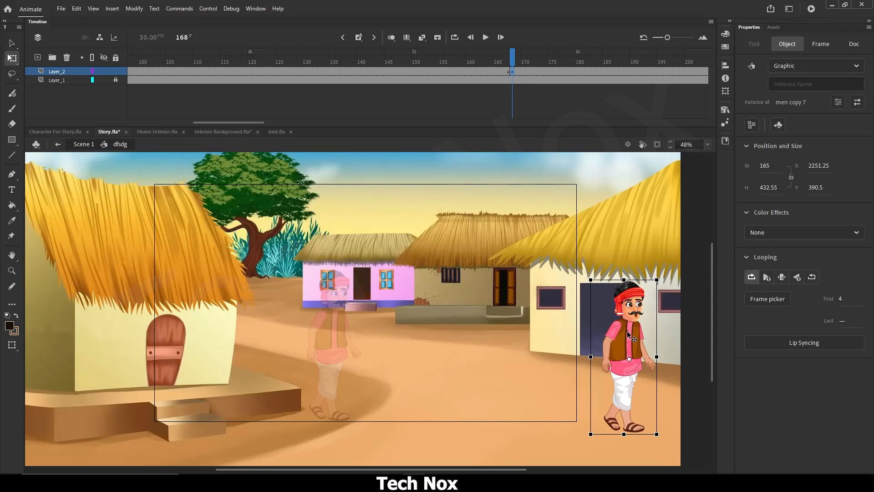
pyautogui.scroll(-2, 493, 339)
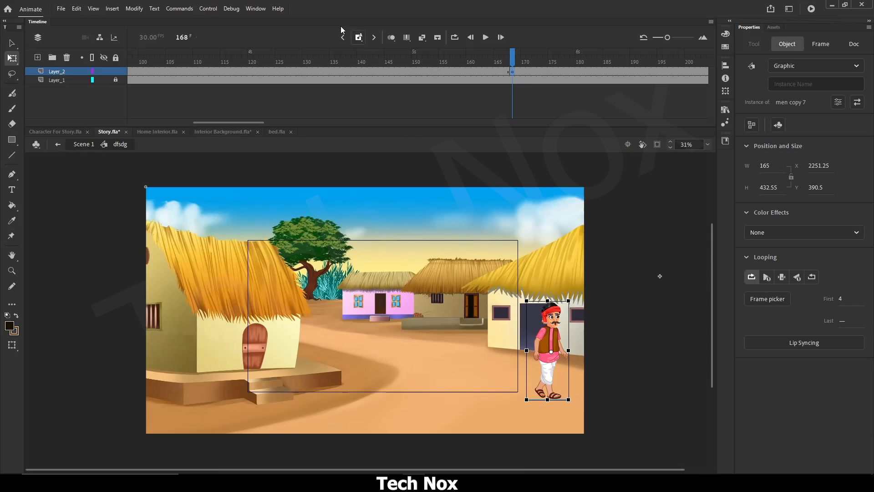
# Step: Create a classic tween on Layer_2 up to frame 168 and preview the man's walk from frame 108
pyautogui.rightClick(284, 71)
pyautogui.click(312, 79)
pyautogui.moveTo(287, 56); pyautogui.dragTo(184, 56)
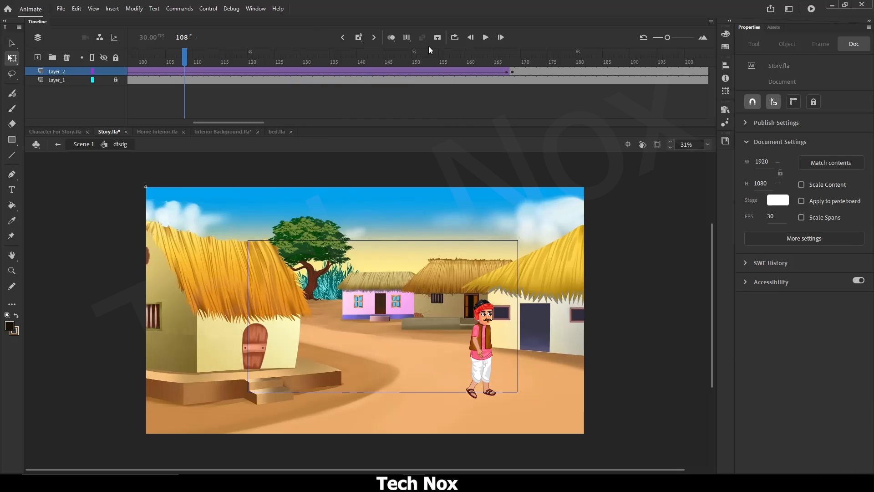
pyautogui.click(484, 38)
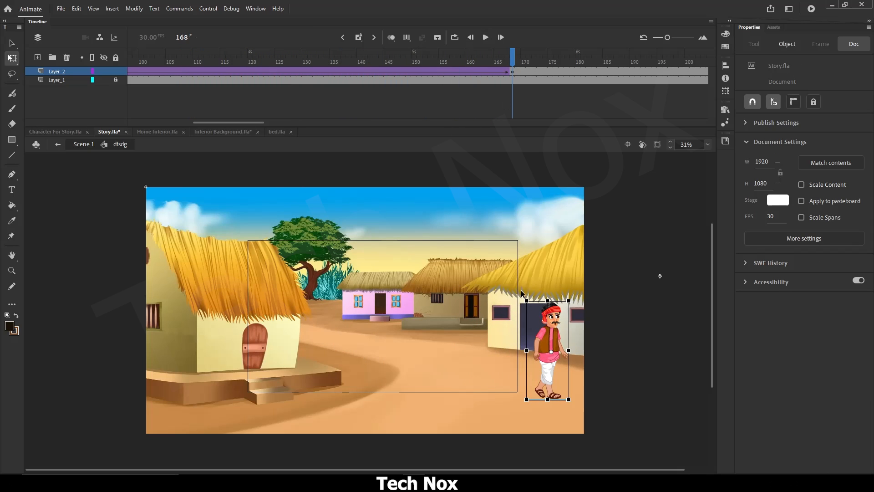
# Step: Try ending the man's walk at frame 168 at about X 2075.65 and at about X 1953.9, previewing the motion each time
pyautogui.moveTo(549, 342); pyautogui.dragTo(504, 342)
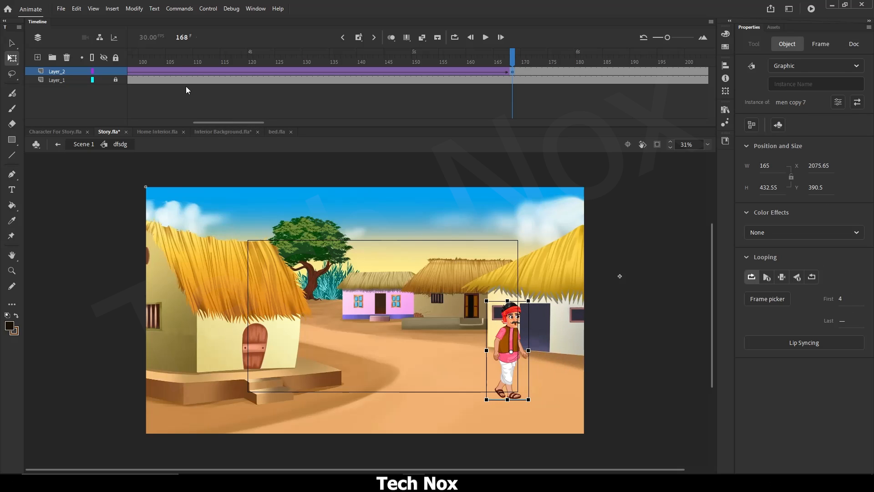
pyautogui.click(170, 57)
pyautogui.click(485, 37)
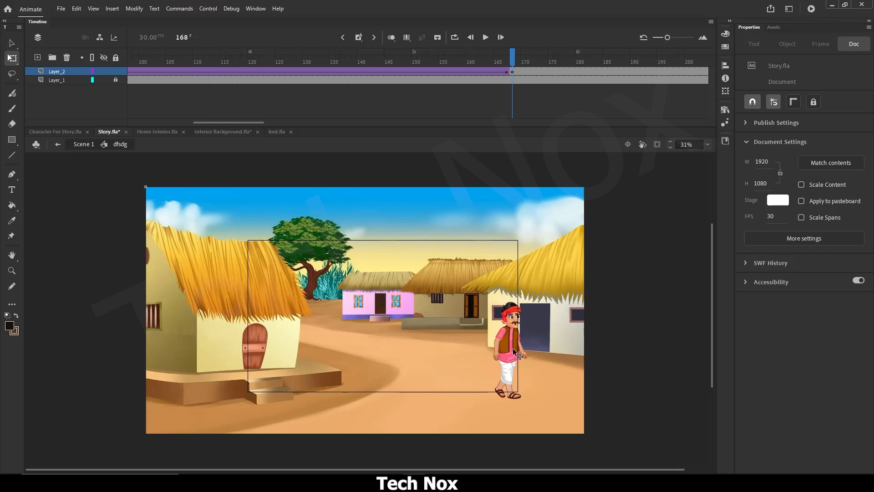
pyautogui.click(506, 340)
pyautogui.moveTo(505, 339); pyautogui.dragTo(476, 339)
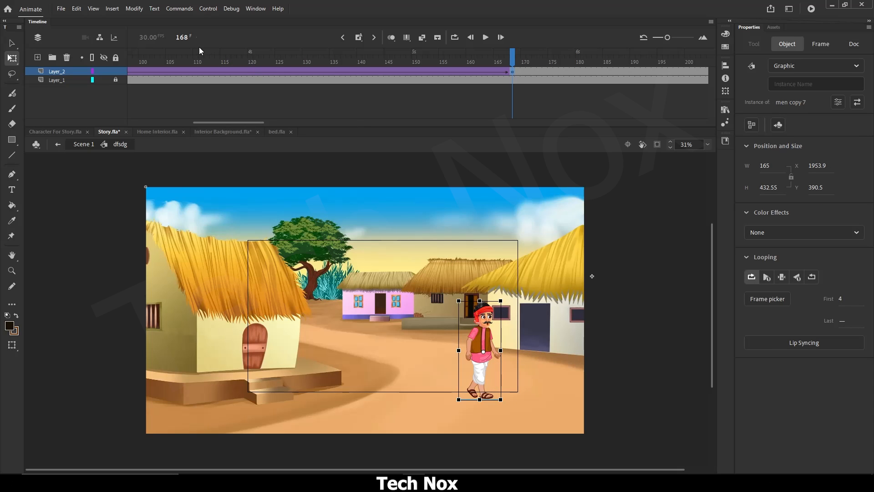
pyautogui.click(163, 62)
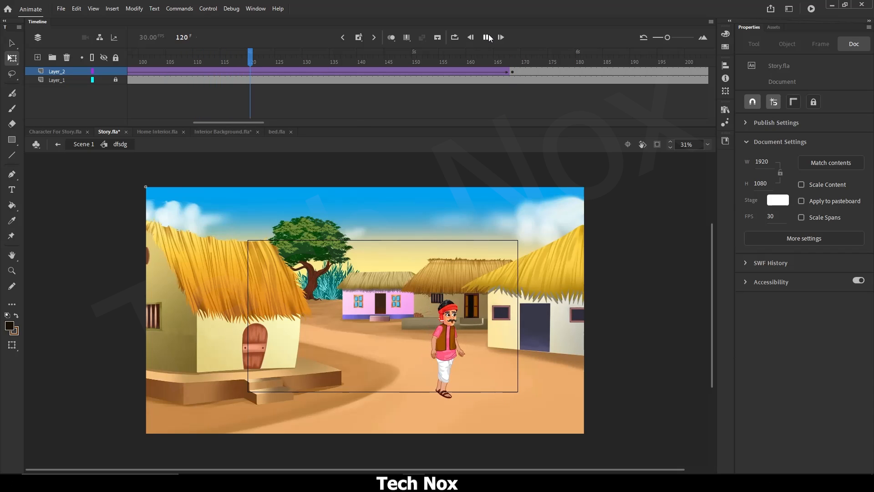
pyautogui.click(487, 38)
pyautogui.click(486, 38)
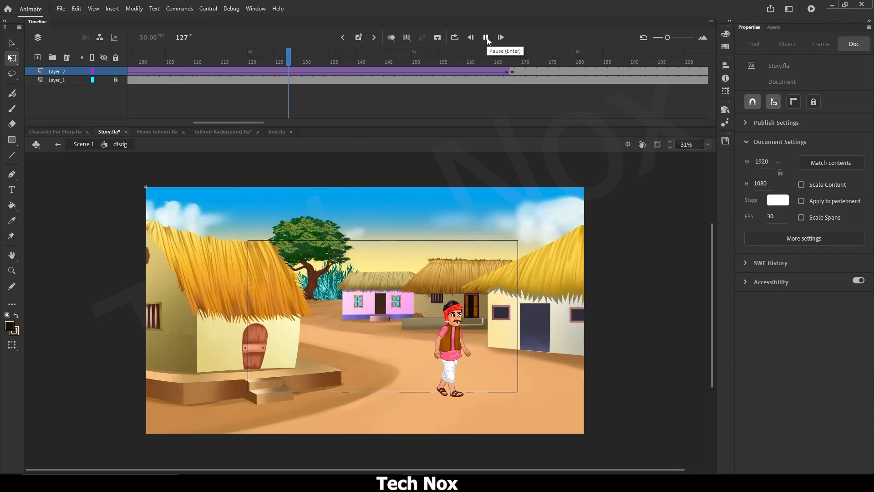
pyautogui.click(487, 37)
# Step: Move the man at frame 168 to about X 1908, Y 390.5 and preview the walk from about frame 105
pyautogui.click(512, 56)
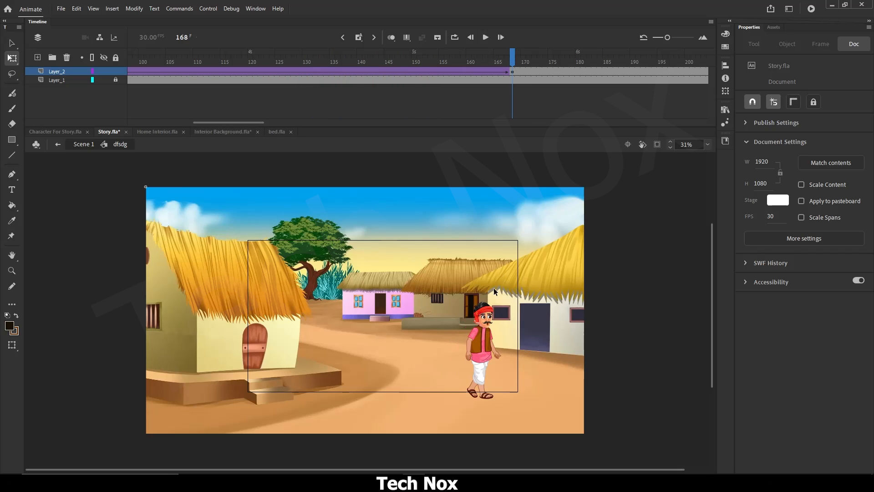
pyautogui.click(471, 346)
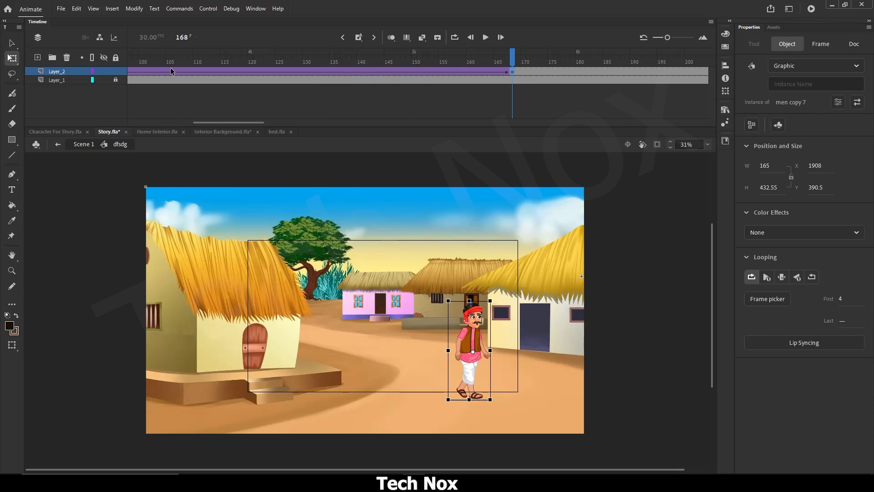
pyautogui.click(170, 67)
pyautogui.click(485, 37)
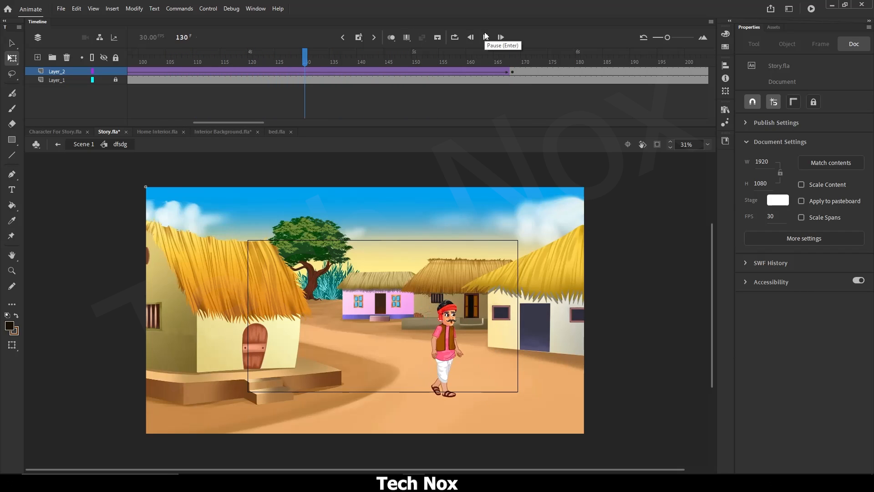
pyautogui.click(486, 36)
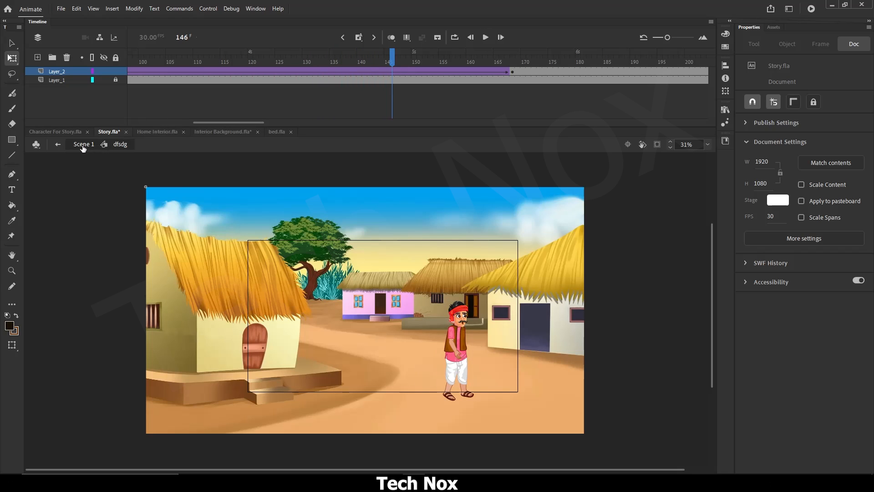
# Step: Return to Scene 1 at frame 1428 and clip the content outside the stage
pyautogui.click(83, 145)
pyautogui.moveTo(334, 121); pyautogui.dragTo(319, 126)
pyautogui.click(255, 59)
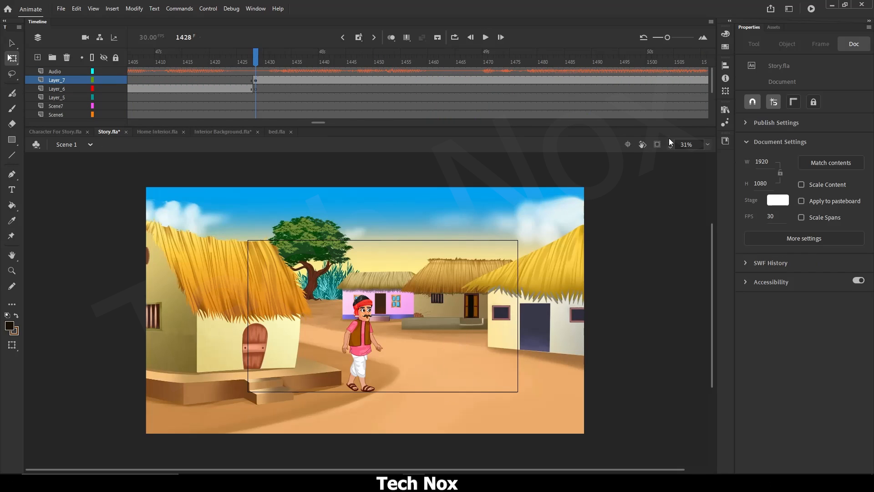
pyautogui.click(657, 144)
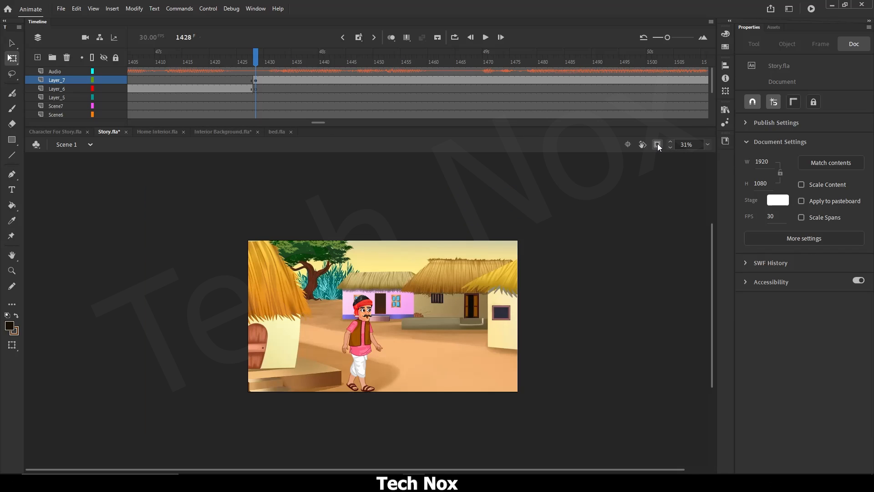
# Step: Enlarge the village symbol to about 3856.5 by 2169.3 at X -1137.05, Y -758.7, and play the scene from frame 1428
pyautogui.scroll(-1, 354, 347)
pyautogui.scroll(2, 355, 347)
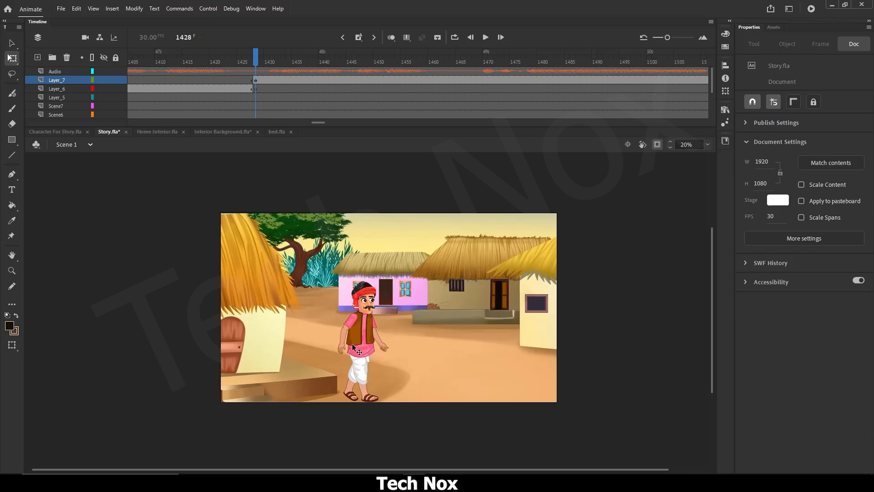
pyautogui.scroll(1, 346, 321)
pyautogui.scroll(-1, 346, 320)
pyautogui.click(457, 309)
pyautogui.scroll(-2, 350, 307)
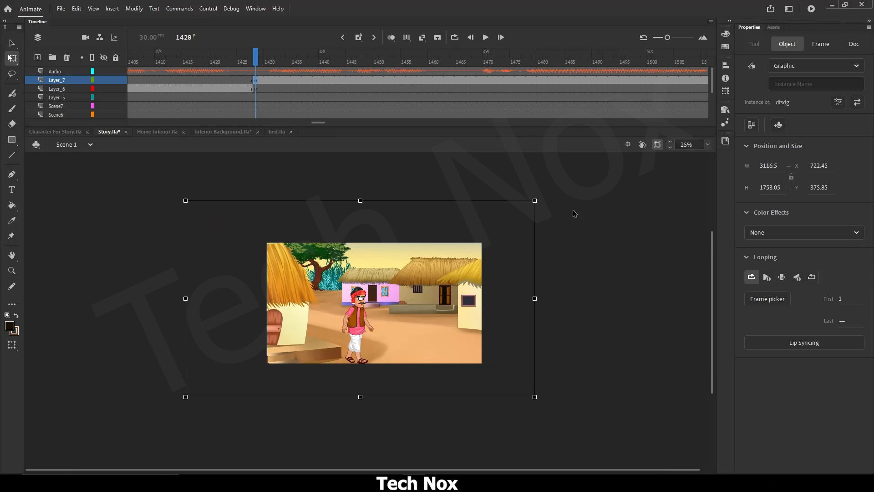
pyautogui.moveTo(535, 197); pyautogui.dragTo(578, 167)
pyautogui.moveTo(424, 291); pyautogui.dragTo(418, 271)
pyautogui.scroll(2, 418, 271)
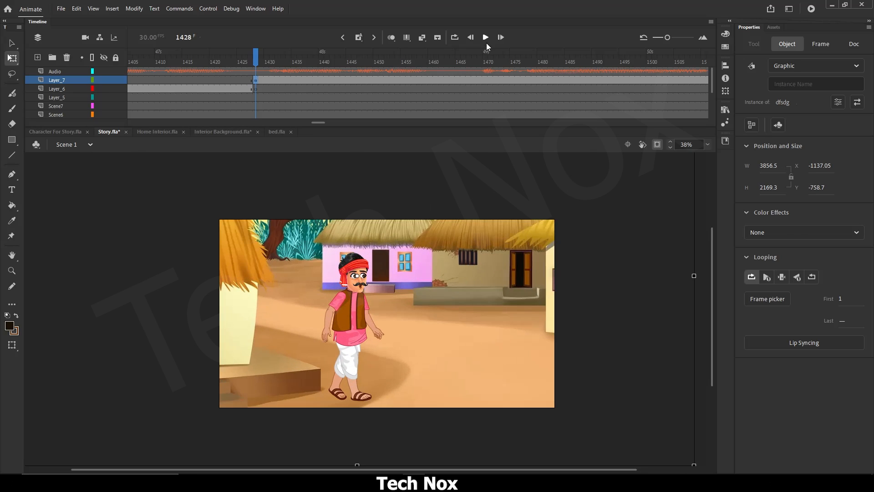
pyautogui.click(486, 37)
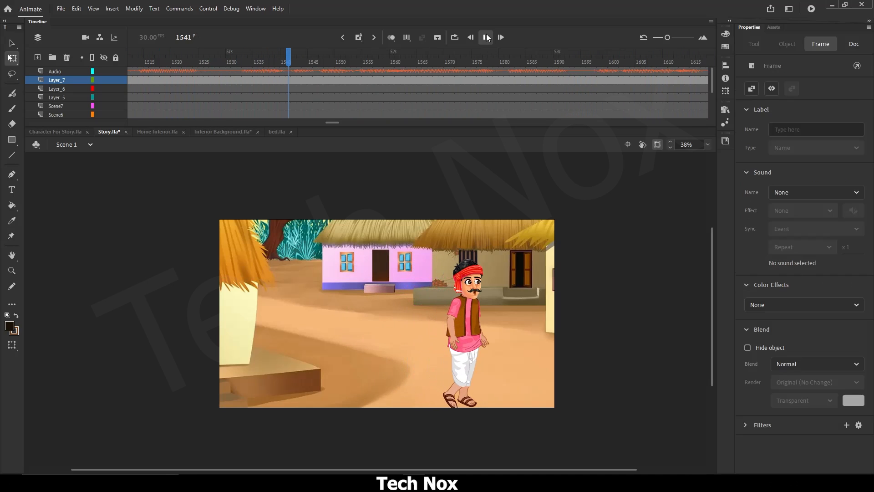
# Step: Stop playback at frame 1528, add a Layer_7 keyframe there, and shift the village symbol to about X -1585.05, Y -829
pyautogui.click(486, 37)
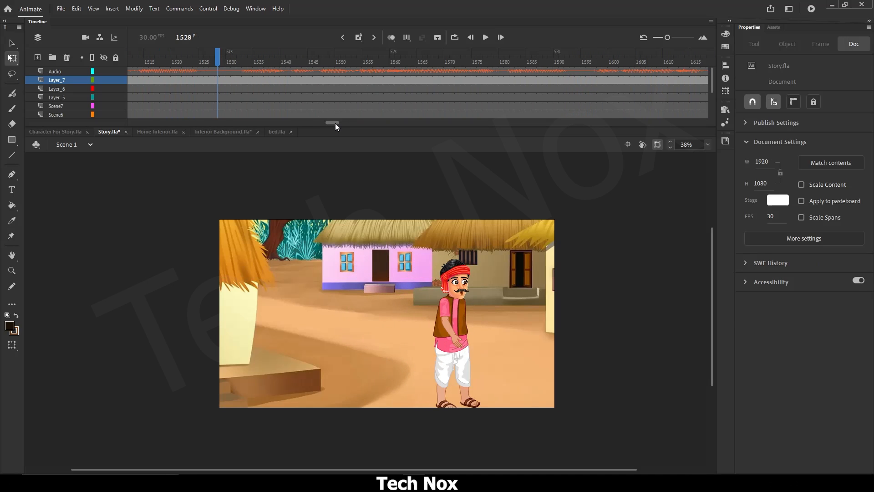
pyautogui.hscroll(-3, 332, 124)
pyautogui.click(403, 241)
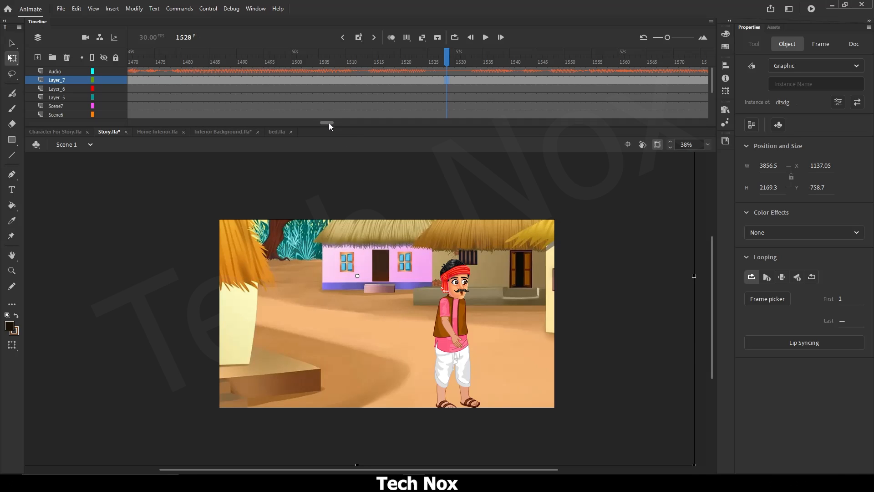
pyautogui.hscroll(3, 330, 121)
pyautogui.click(332, 81)
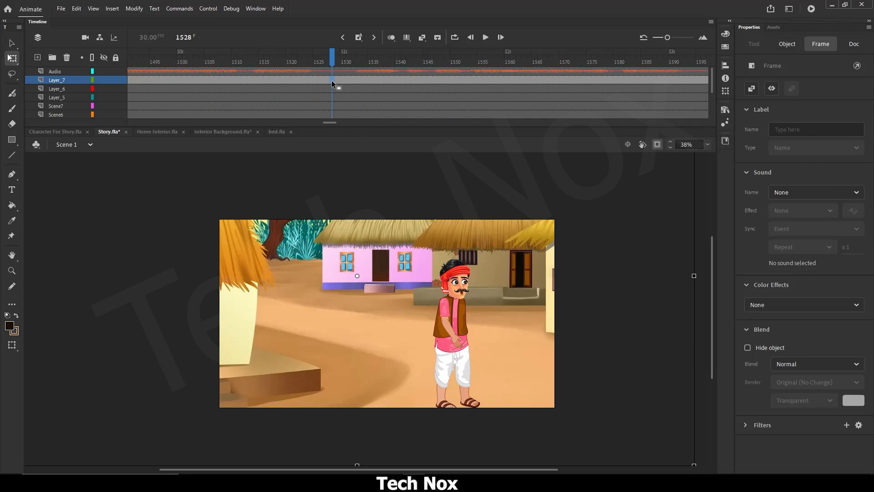
pyautogui.moveTo(469, 304); pyautogui.dragTo(390, 293)
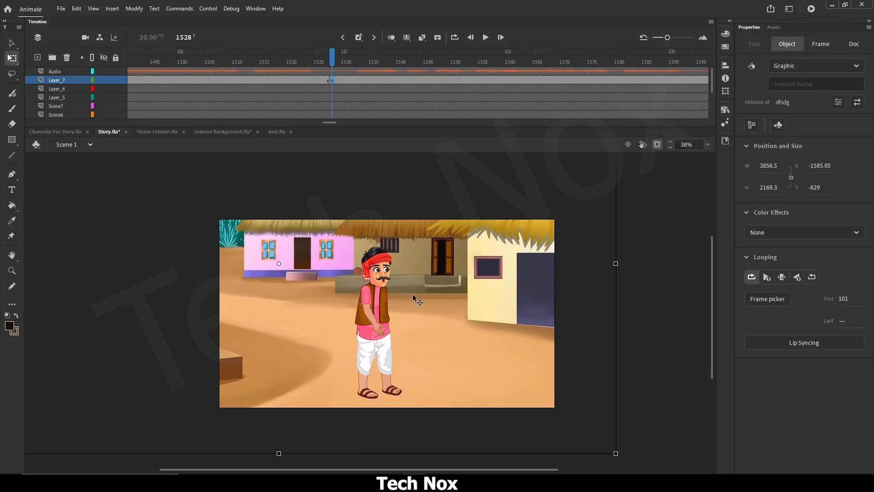
# Step: Enlarge the village symbol at frame 1528 to about 5985.2 by 3366.65 and place it at about X -2934.05, Y -1453.5
pyautogui.hotkey('ctrl', '-')
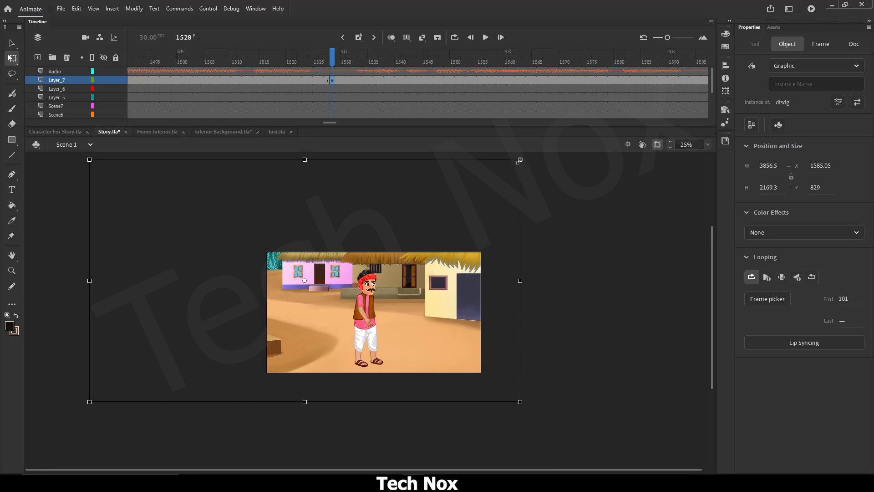
pyautogui.moveTo(520, 157); pyautogui.dragTo(584, 95)
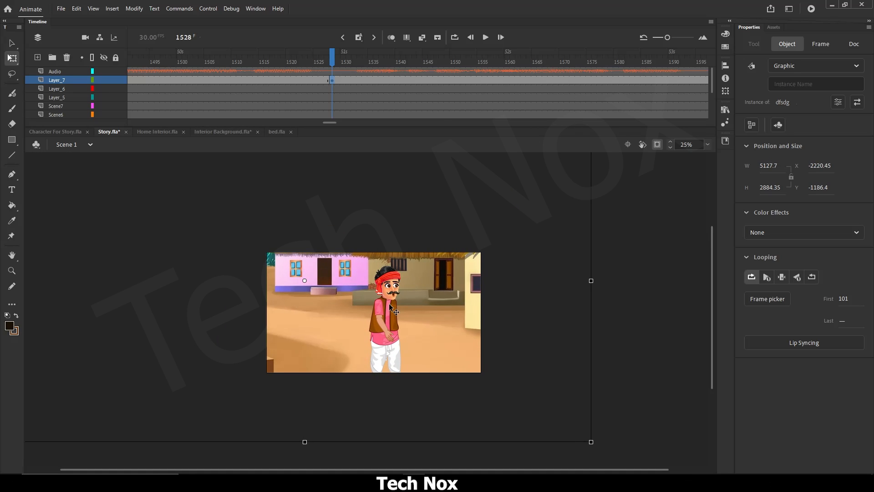
pyautogui.moveTo(388, 304)
pyautogui.mouseDown()
pyautogui.moveTo(376, 297)
pyautogui.moveTo(379, 309)
pyautogui.mouseUp()
pyautogui.hotkey('ctrl', '=')
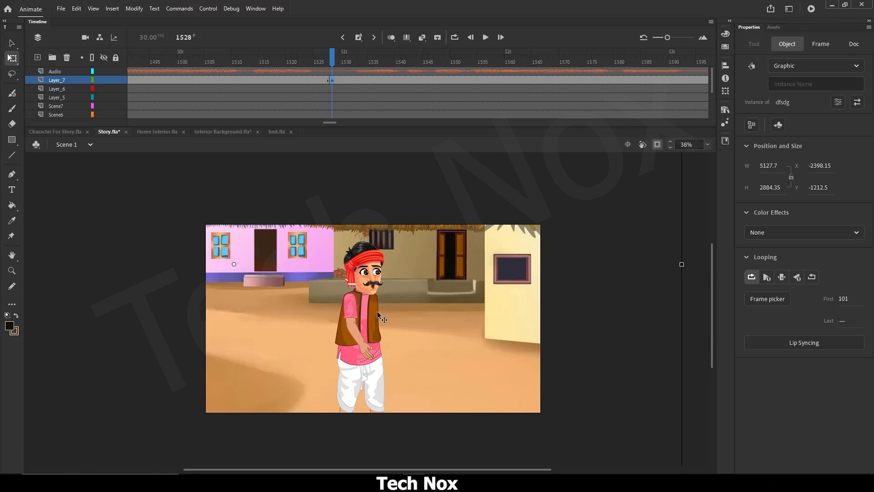
pyautogui.hotkey('ctrl', '-')
pyautogui.moveTo(537, 166); pyautogui.dragTo(576, 120)
pyautogui.scroll(3, 382, 326)
pyautogui.moveTo(392, 306); pyautogui.dragTo(374, 306)
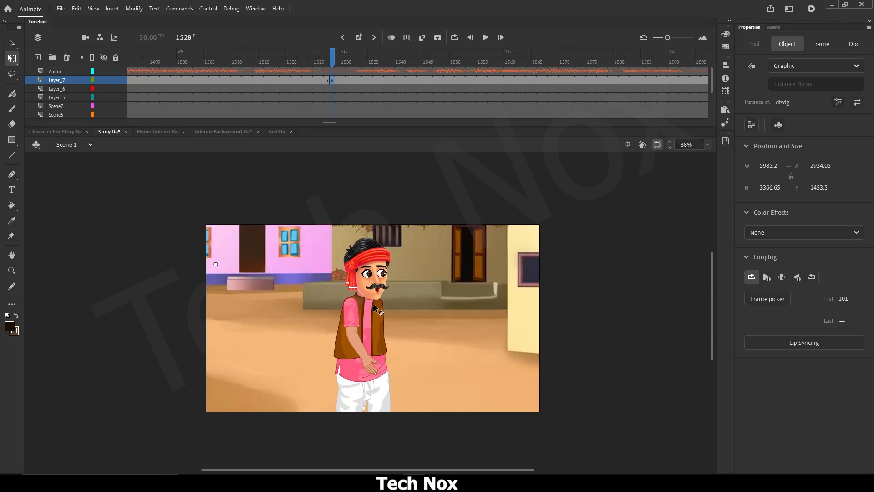
# Step: Play the close-up of the man from frame 1528 to check his walk against the audio
pyautogui.click(402, 192)
pyautogui.click(487, 37)
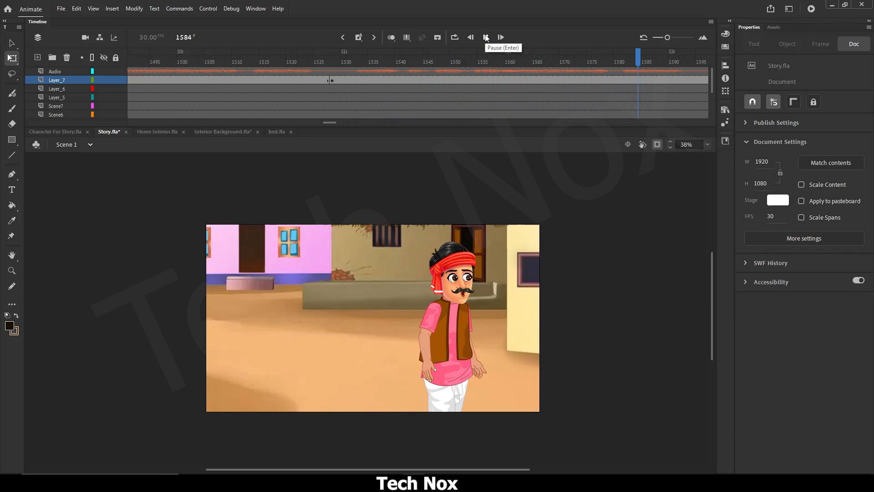
pyautogui.click(486, 36)
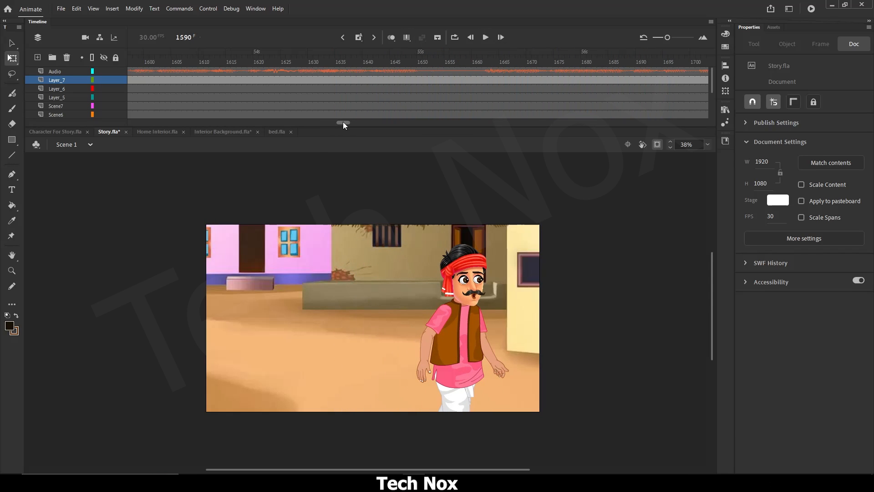
pyautogui.moveTo(343, 123); pyautogui.dragTo(337, 126)
pyautogui.click(489, 37)
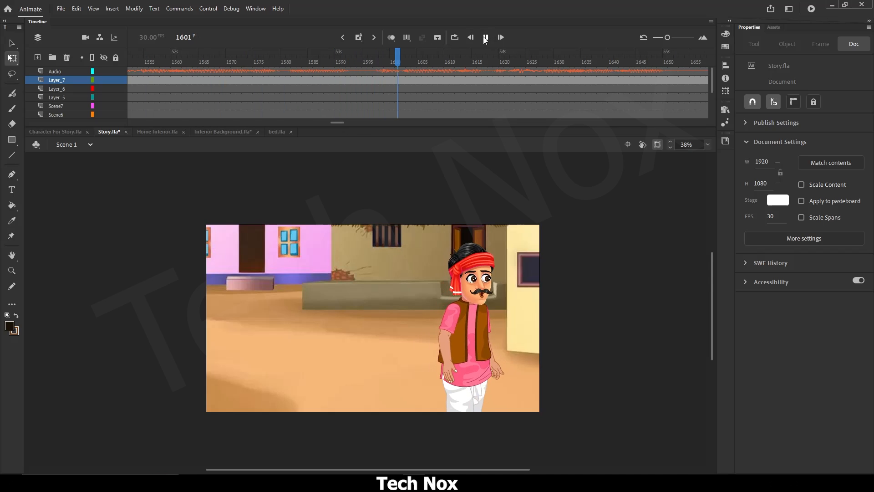
# Step: Add a keyframe on Layer_7 at frame 1594 and shift the village symbol to about X -3496.75, Y -1511.1
pyautogui.click(360, 62)
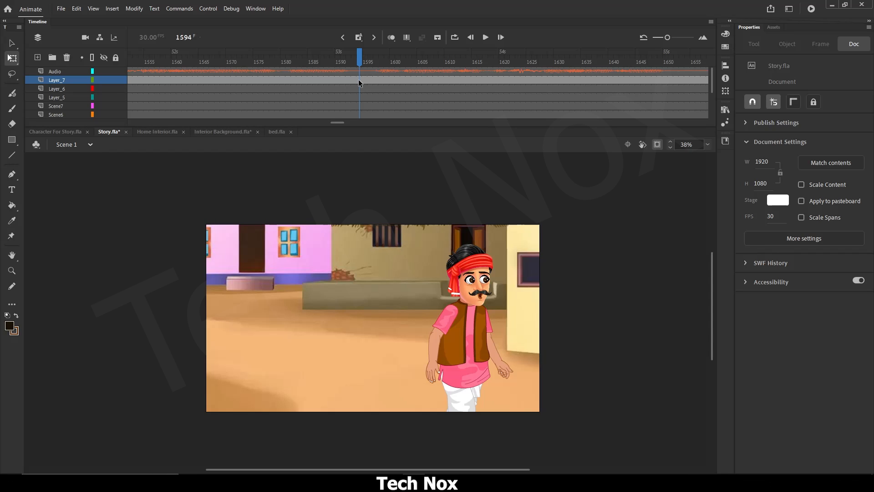
pyautogui.click(360, 82)
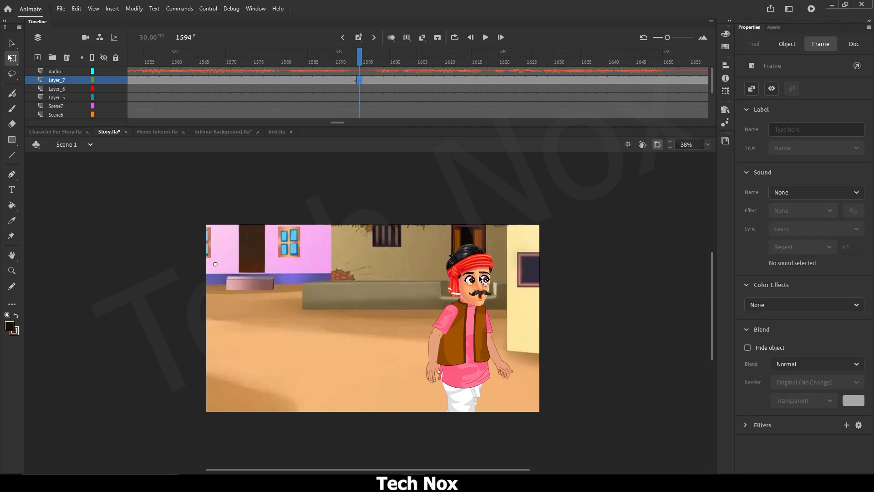
pyautogui.moveTo(484, 276); pyautogui.dragTo(384, 276)
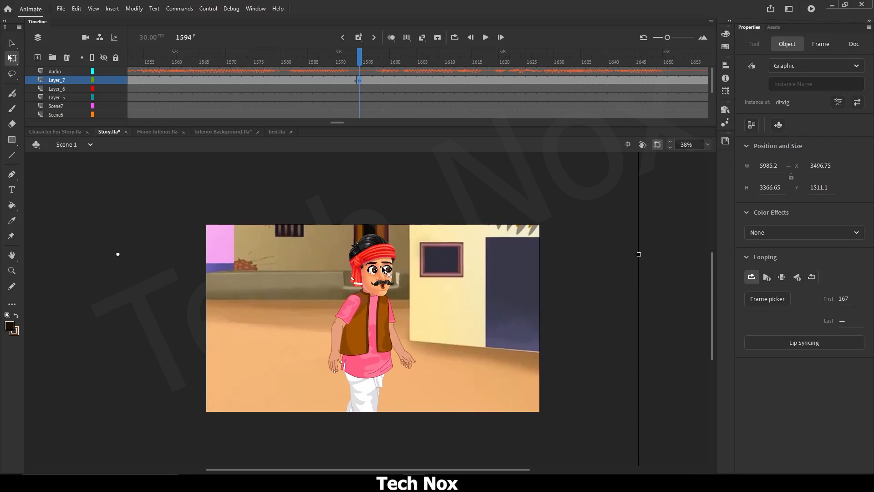
# Step: Create a classic tween on Layer_7 between frames 1528 and 1594, and insert a blank keyframe at frame 1595
pyautogui.click(218, 81)
pyautogui.rightClick(219, 81)
pyautogui.click(255, 87)
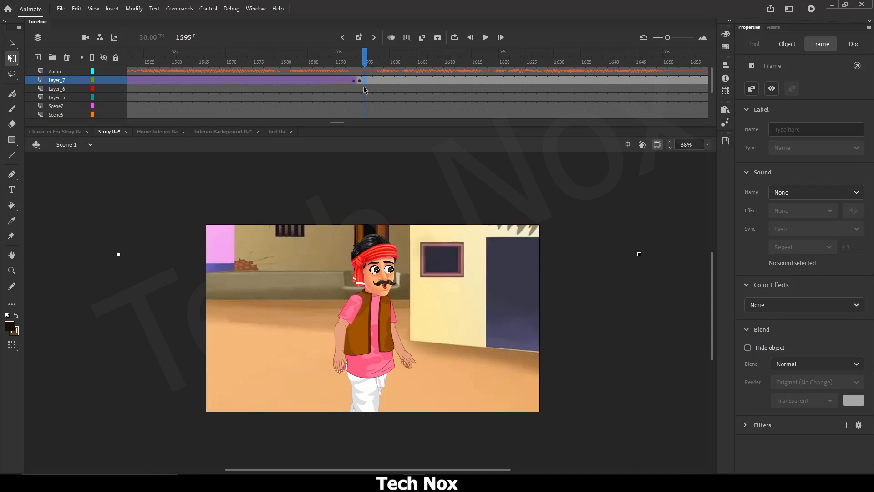
pyautogui.press('F7')
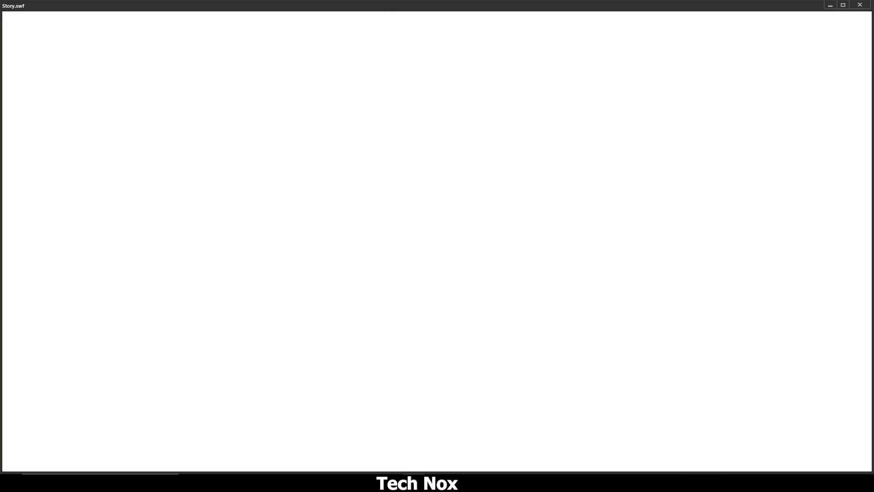
# Step: Close the Story.swf test movie and look through the Premium Men, Premium Horror, Premium Women and All Character files
pyautogui.click(861, 4)
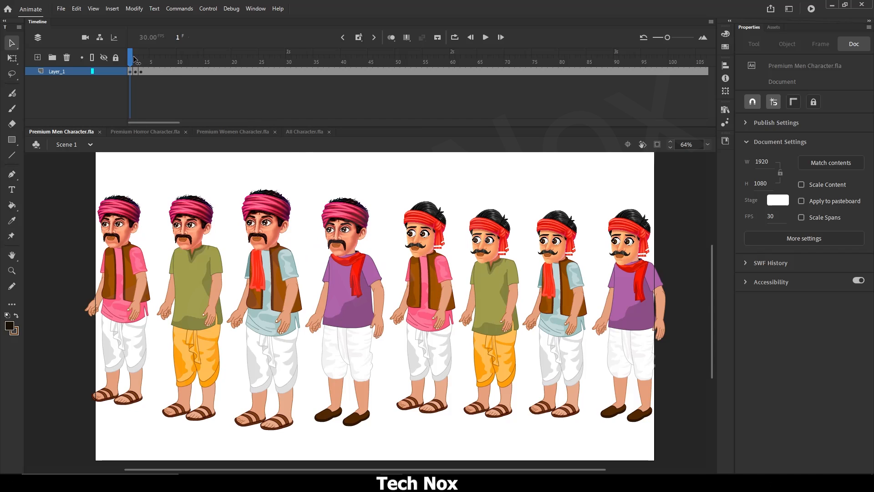
pyautogui.moveTo(131, 60); pyautogui.dragTo(141, 60)
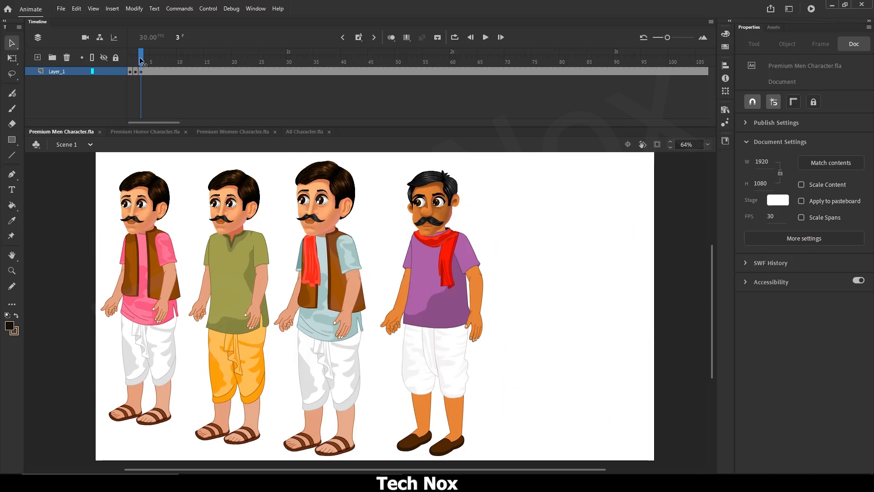
pyautogui.click(130, 132)
pyautogui.click(232, 131)
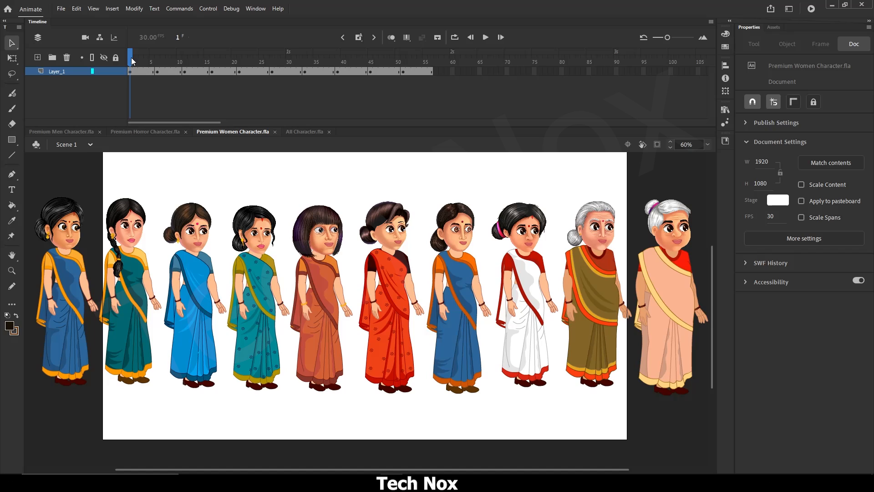
pyautogui.moveTo(132, 62)
pyautogui.mouseDown()
pyautogui.moveTo(403, 62)
pyautogui.moveTo(131, 62)
pyautogui.moveTo(122, 74)
pyautogui.mouseUp()
pyautogui.click(300, 132)
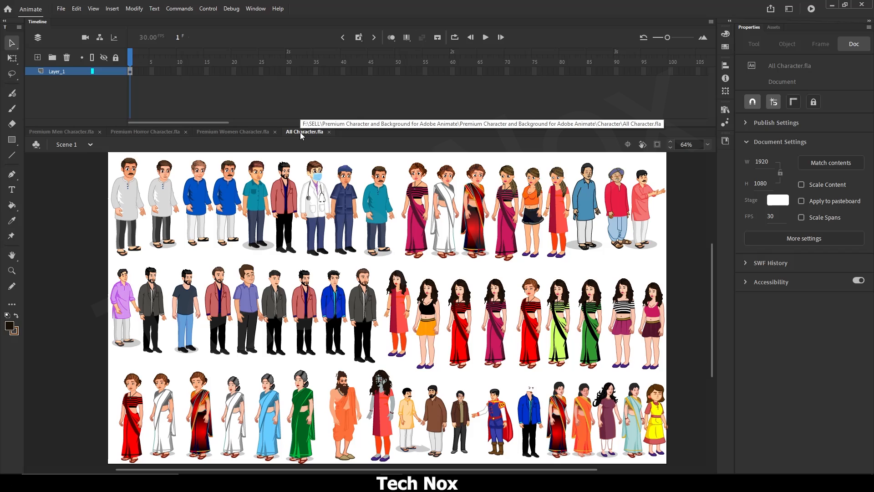